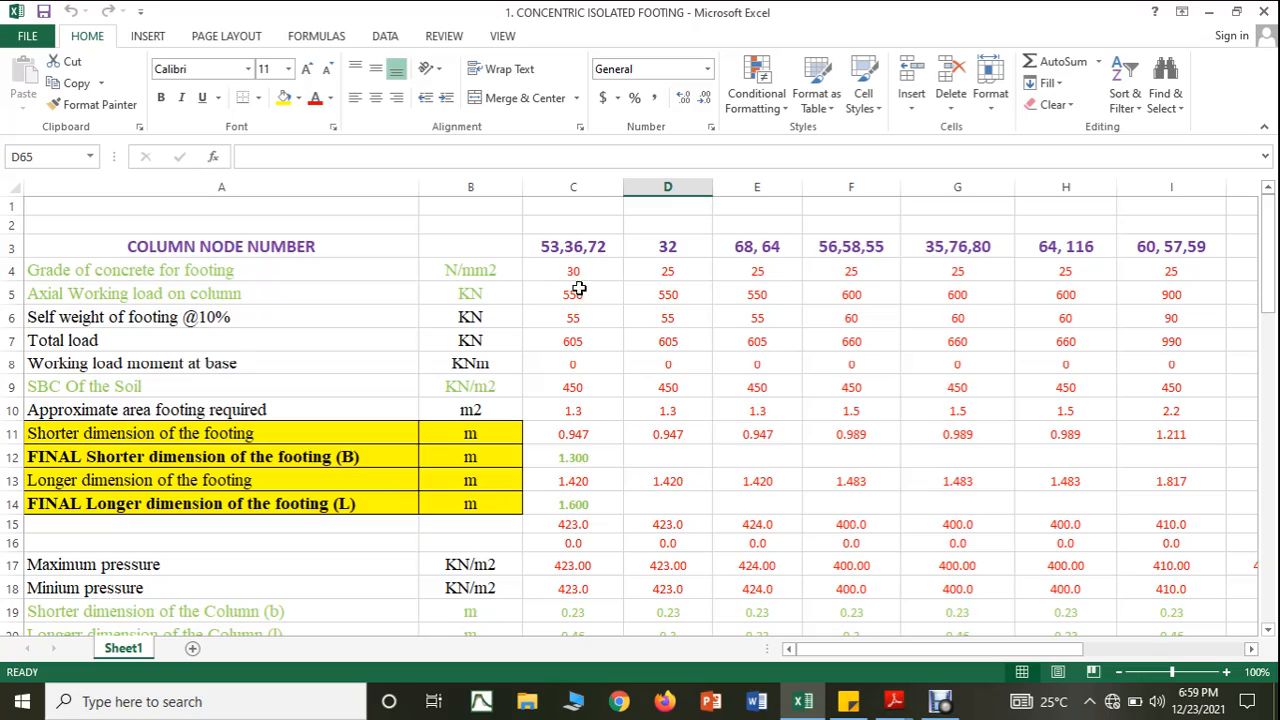
# Examine the footing design sheet from the load inputs through the punching and one-way shear checks to the final dimension rows
pyautogui.scroll(-9, 578, 289)
pyautogui.scroll(3, 578, 290)
pyautogui.scroll(6, 578, 289)
pyautogui.scroll(-3, 586, 298)
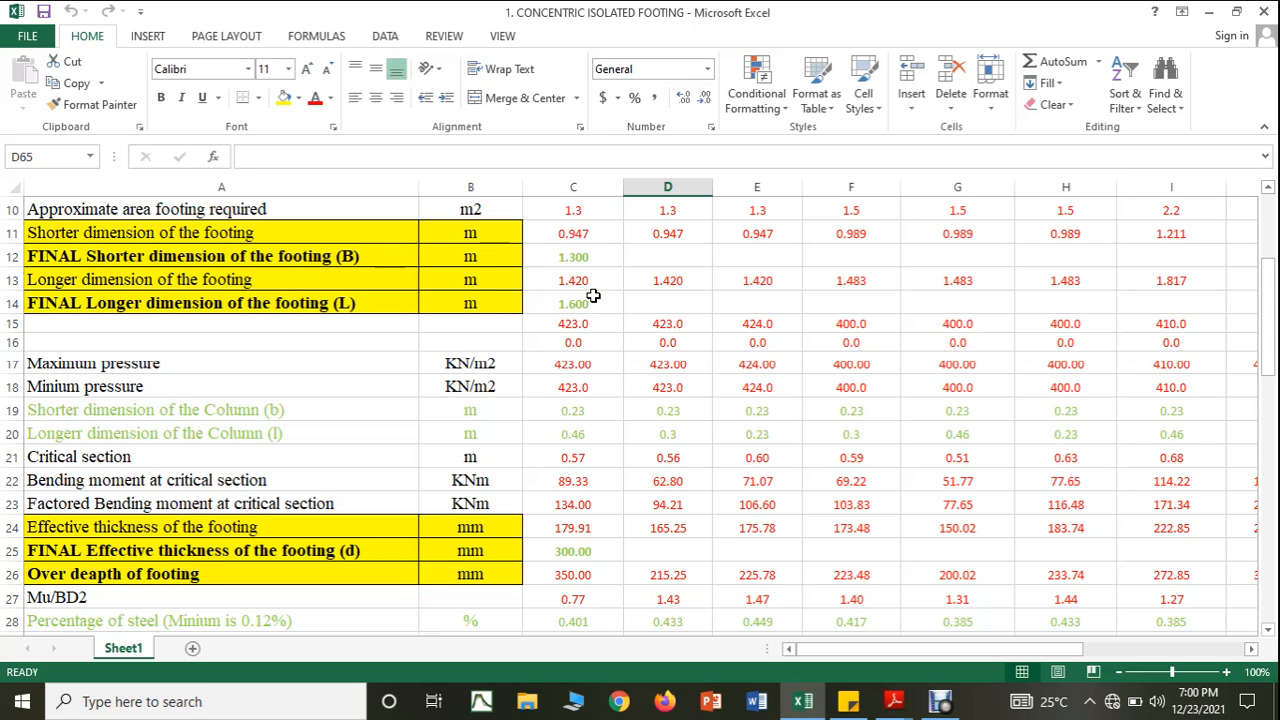
pyautogui.scroll(-2, 593, 296)
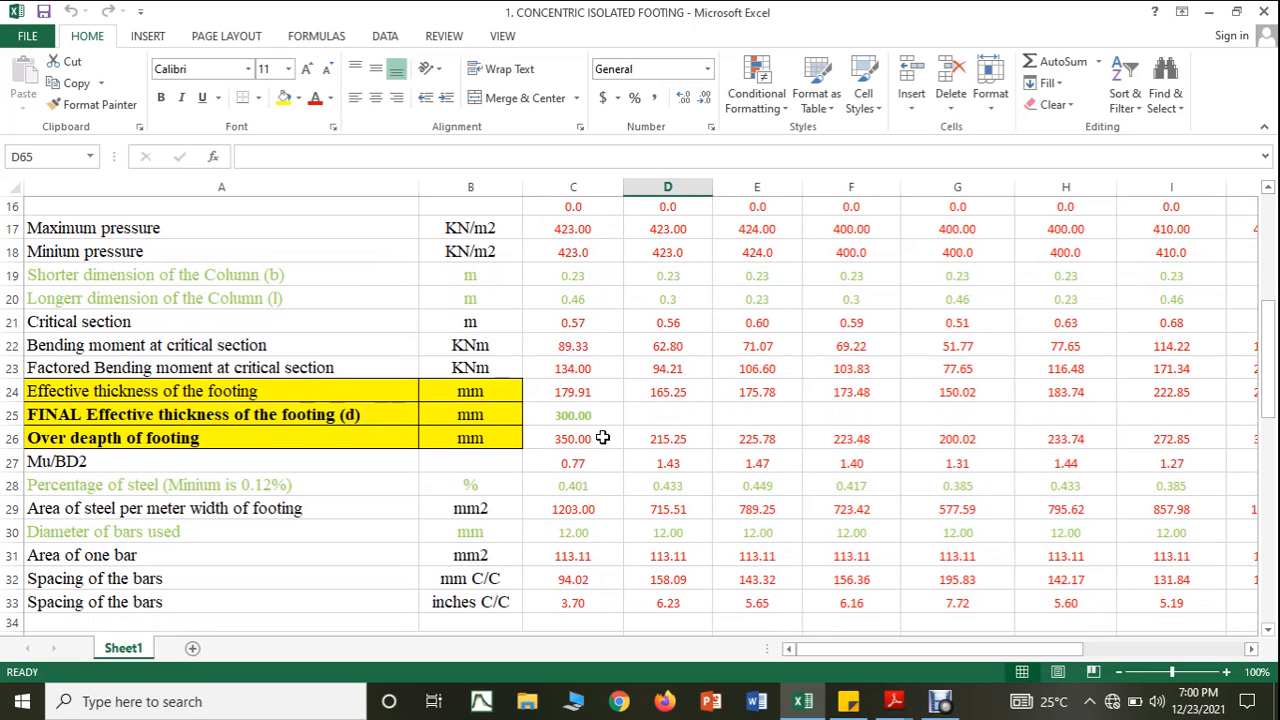
pyautogui.scroll(-1, 603, 438)
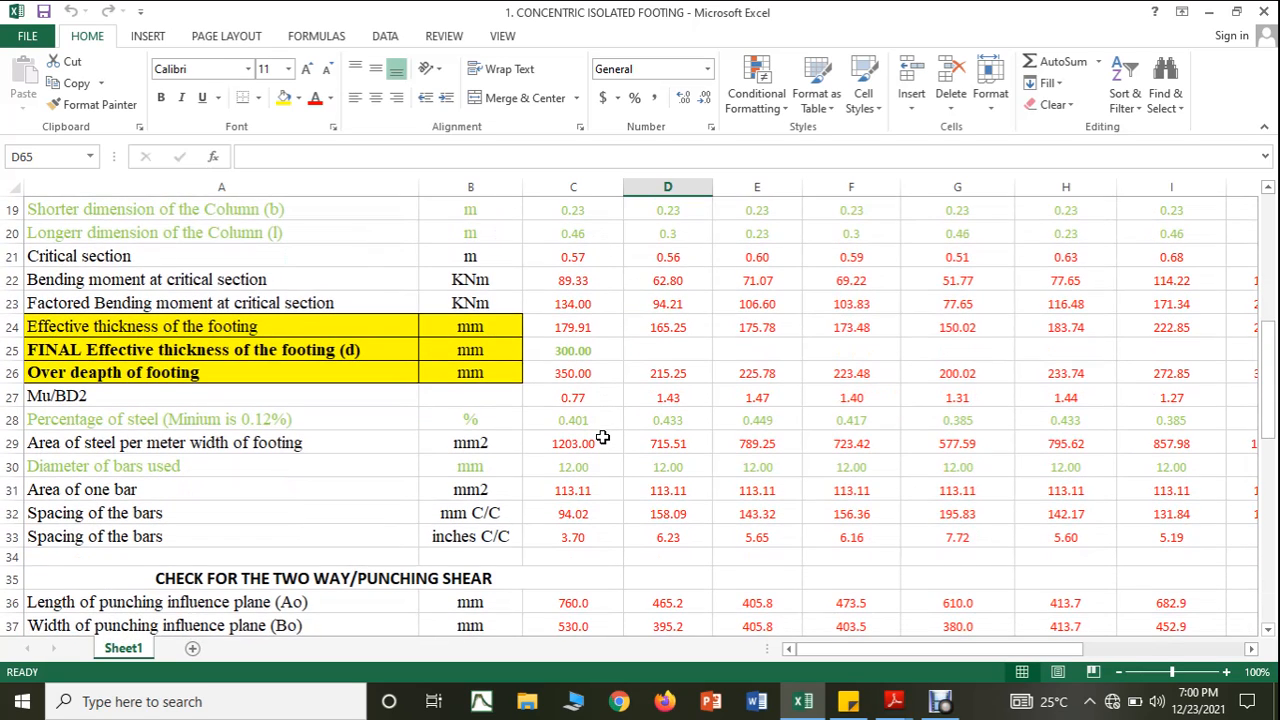
pyautogui.scroll(-1, 603, 438)
pyautogui.scroll(-4, 603, 438)
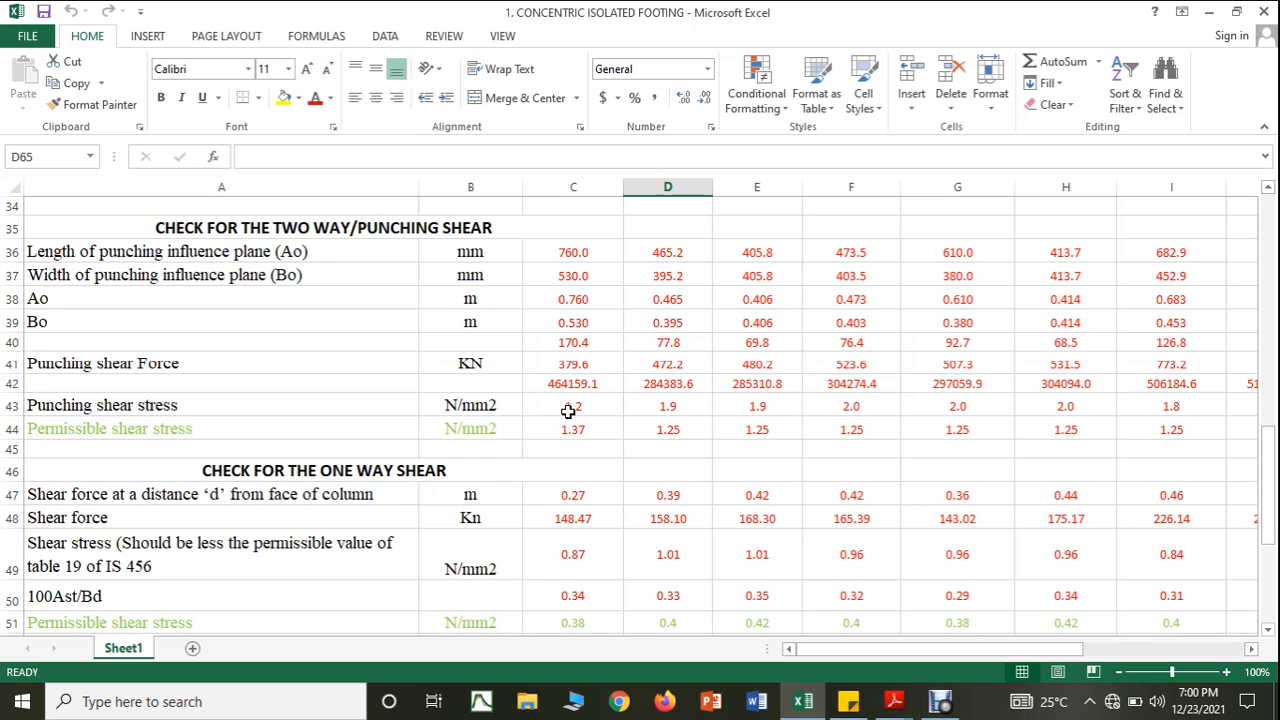
pyautogui.scroll(-3, 575, 407)
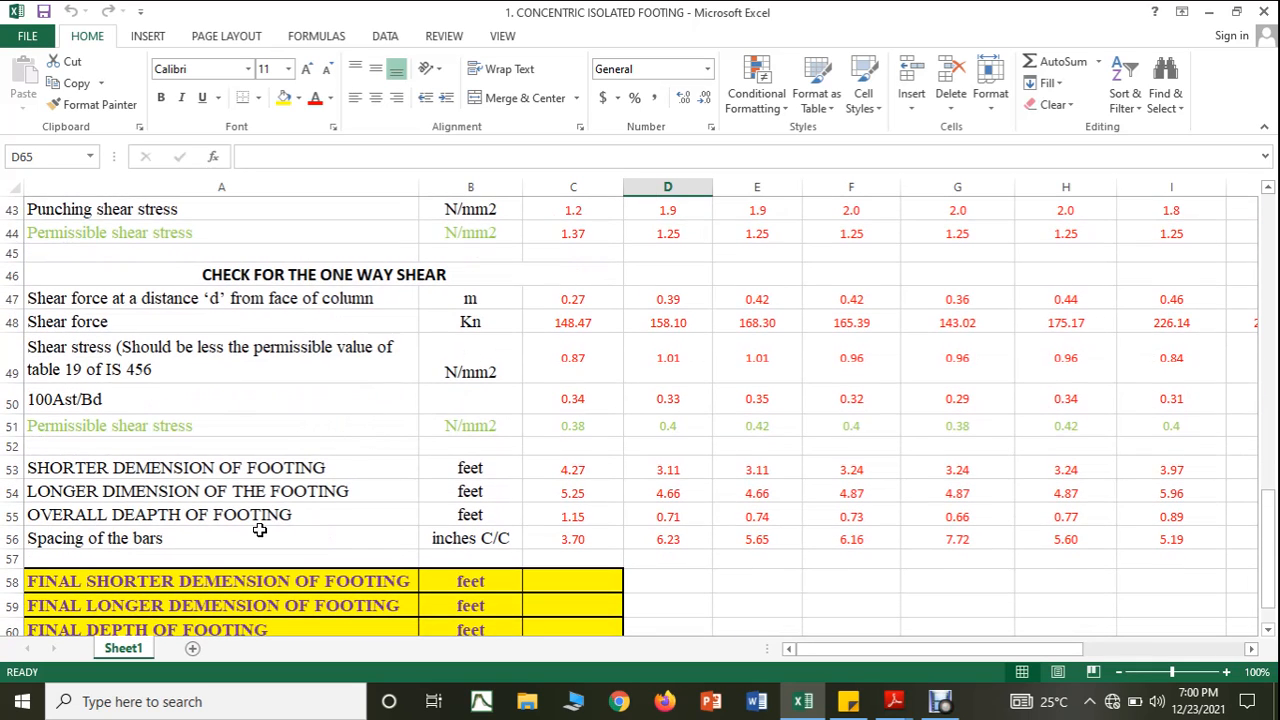
pyautogui.scroll(-1, 258, 530)
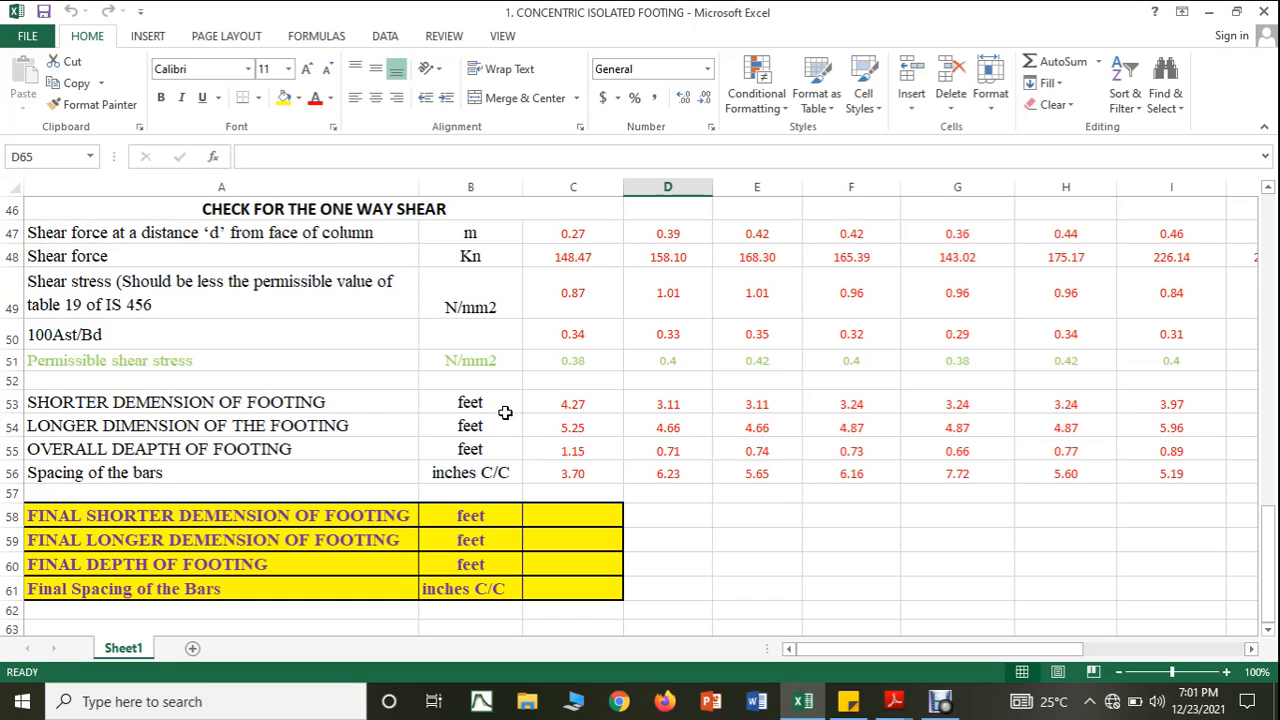
# Enter 4.30 feet for both the final shorter and final longer footing dimensions of column nodes 53,36,72 in C58 and C59
pyautogui.click(578, 406)
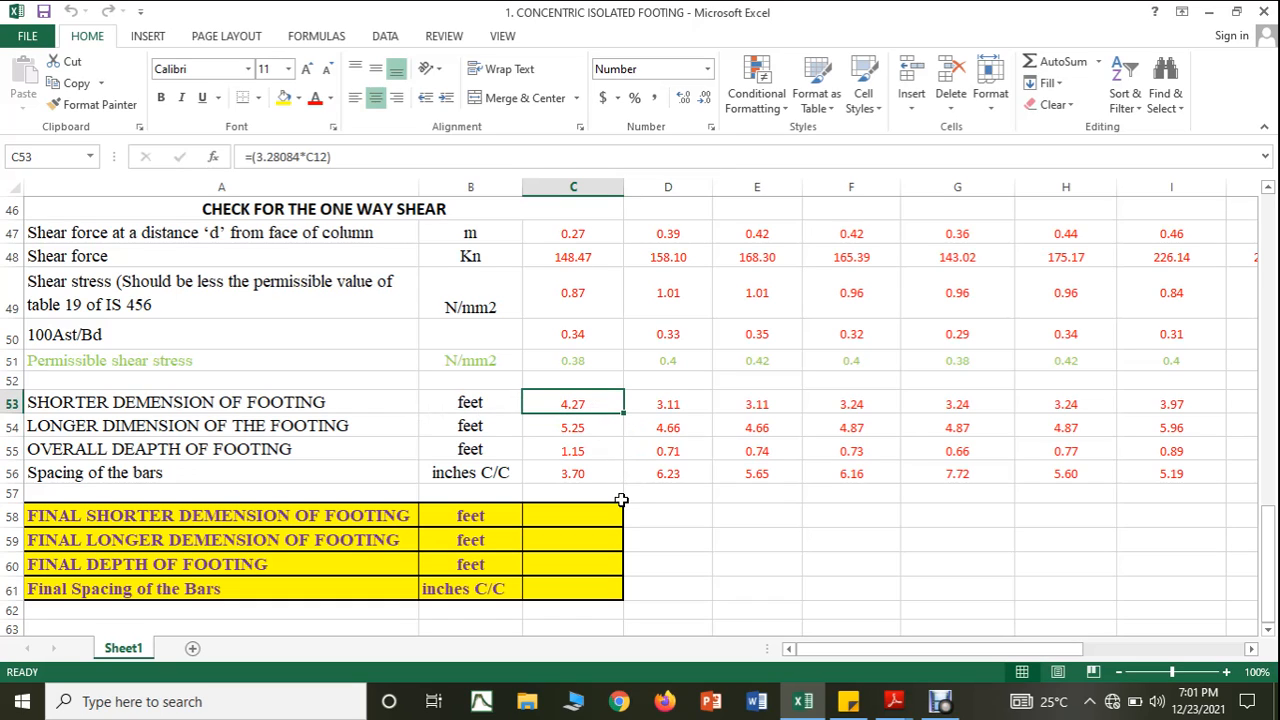
pyautogui.click(588, 517)
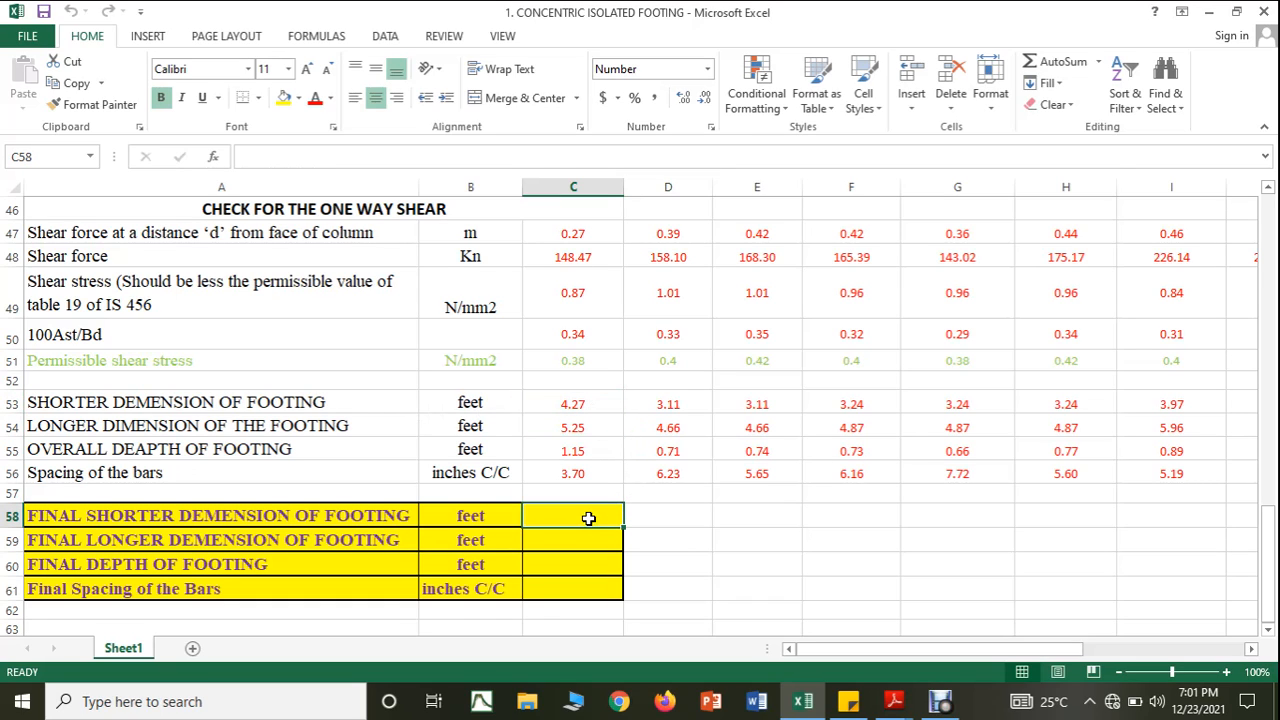
pyautogui.write('4.3')
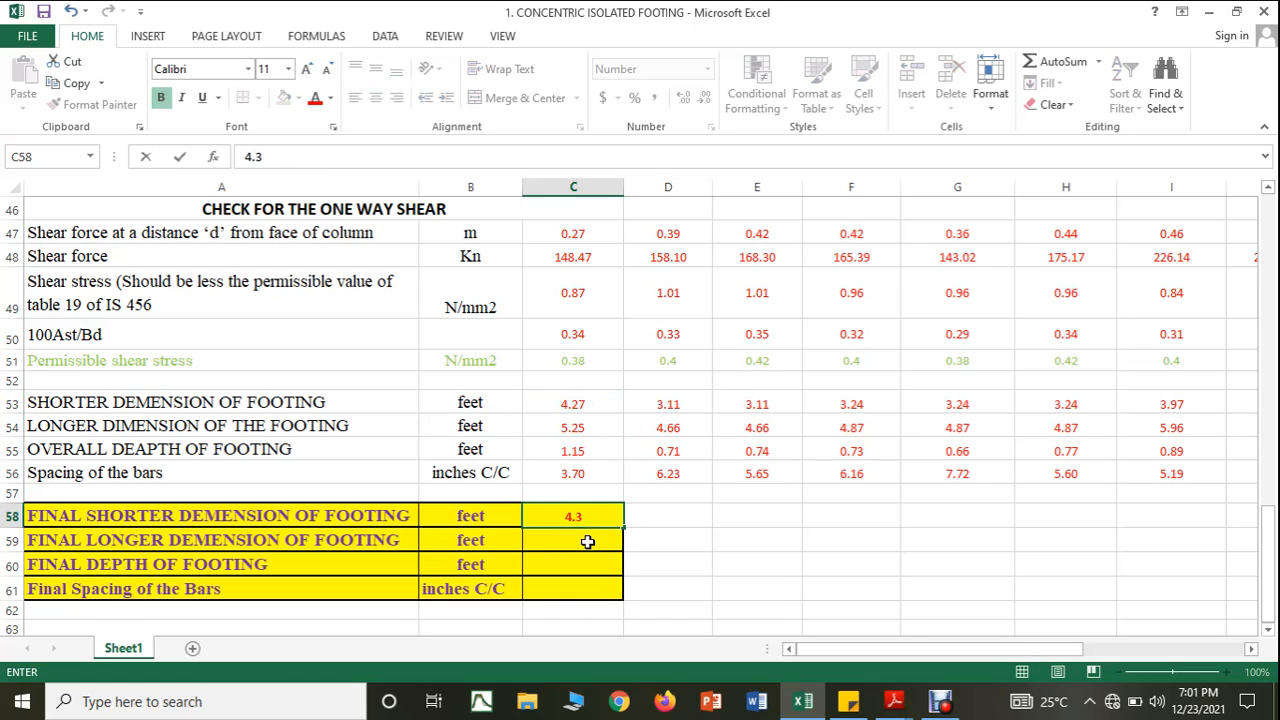
pyautogui.click(588, 541)
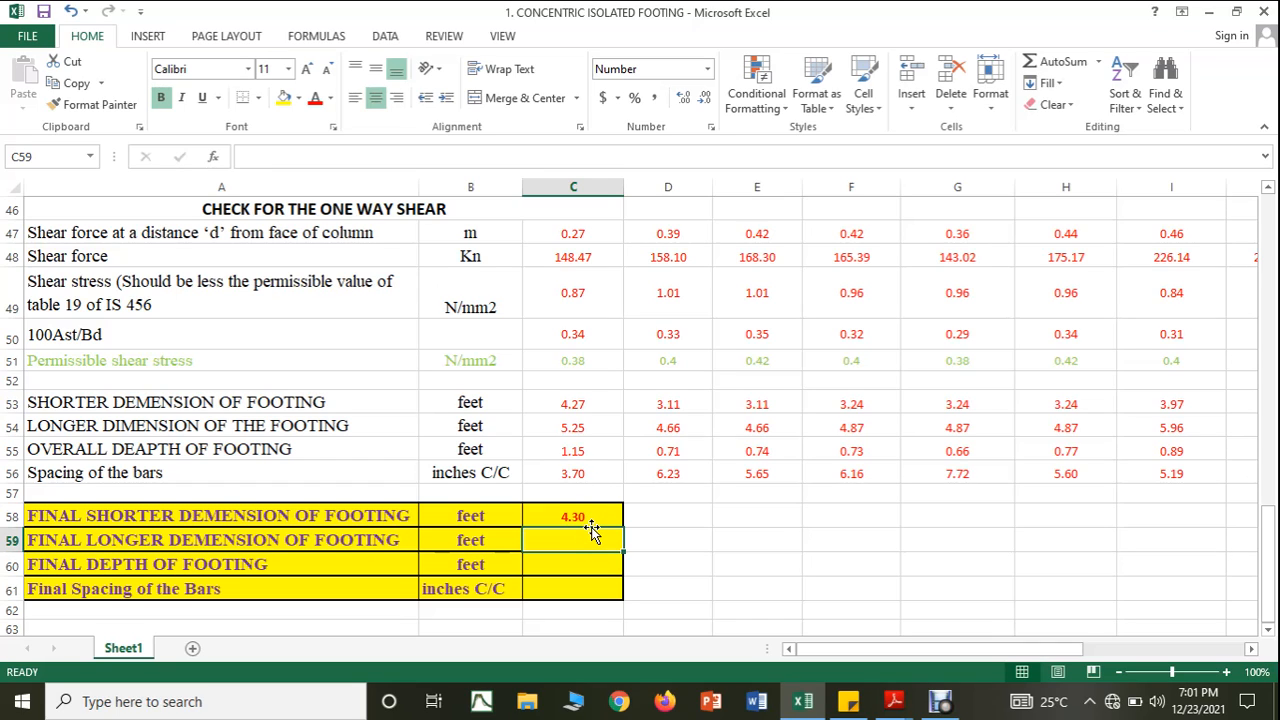
pyautogui.write('4.30')
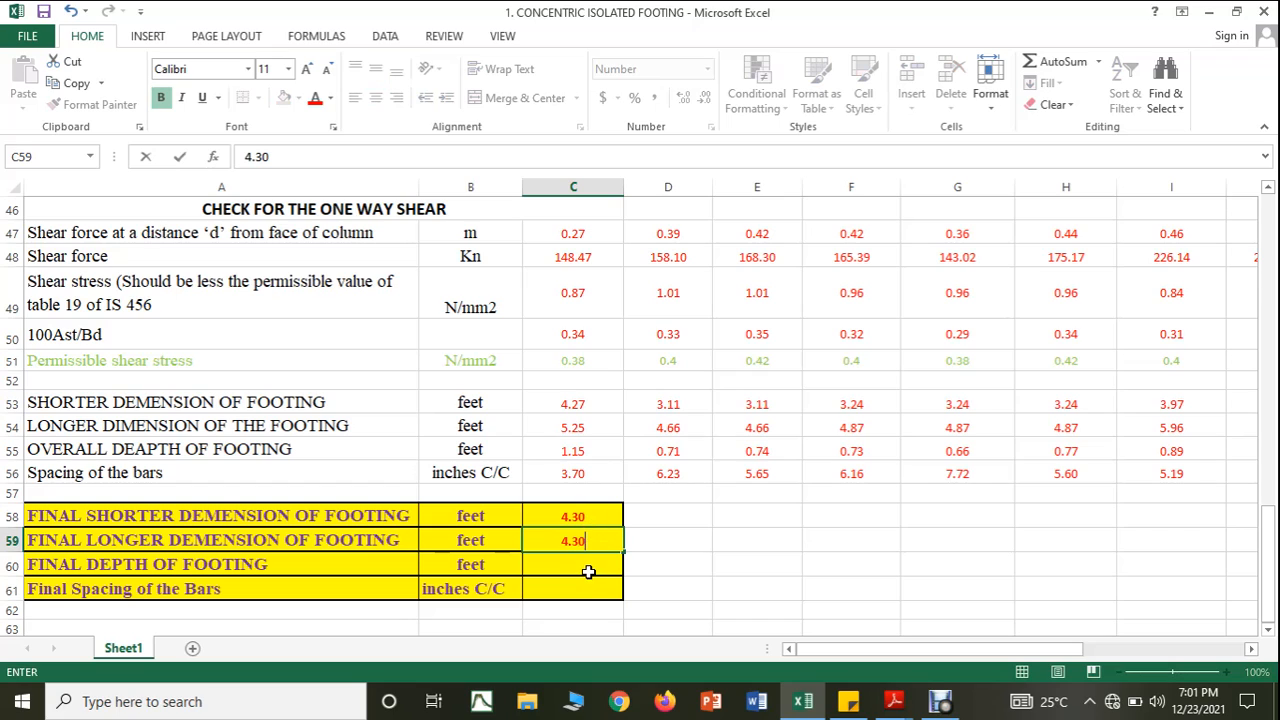
# Enter a final footing depth of 1.2 feet in C60 and a final bar spacing of 4 inches in C61
pyautogui.click(588, 571)
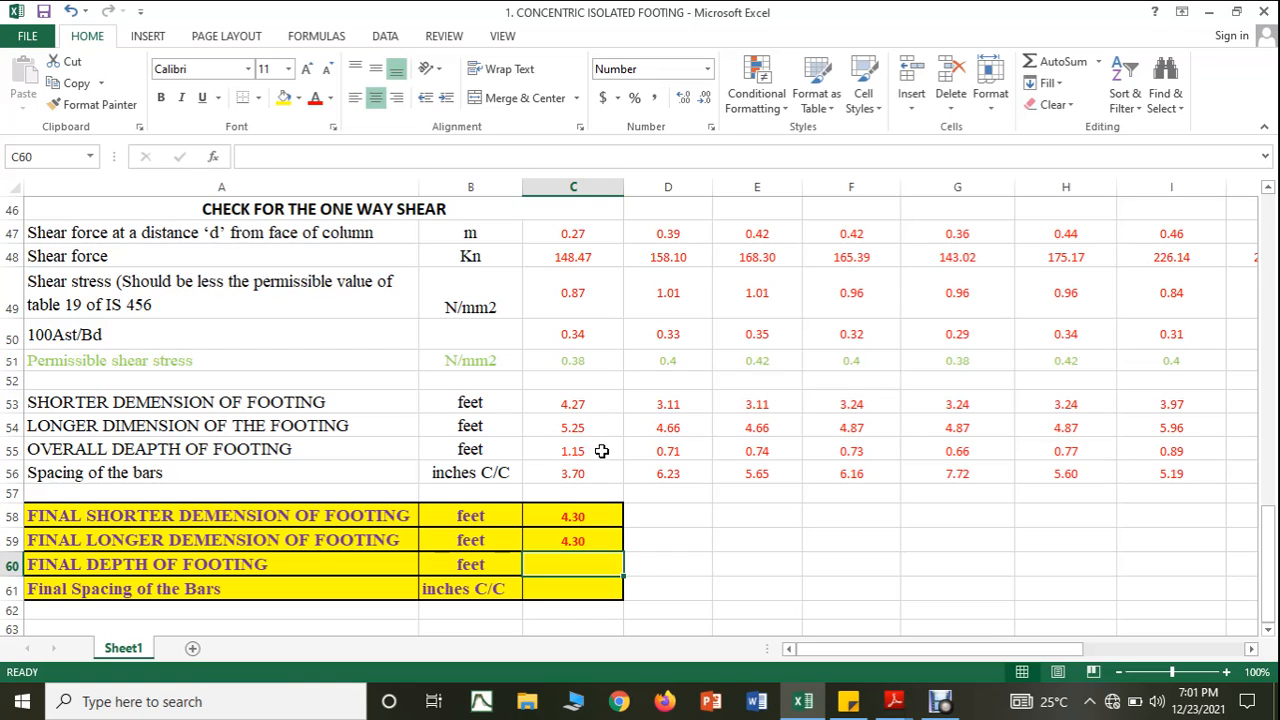
pyautogui.write('1.20')
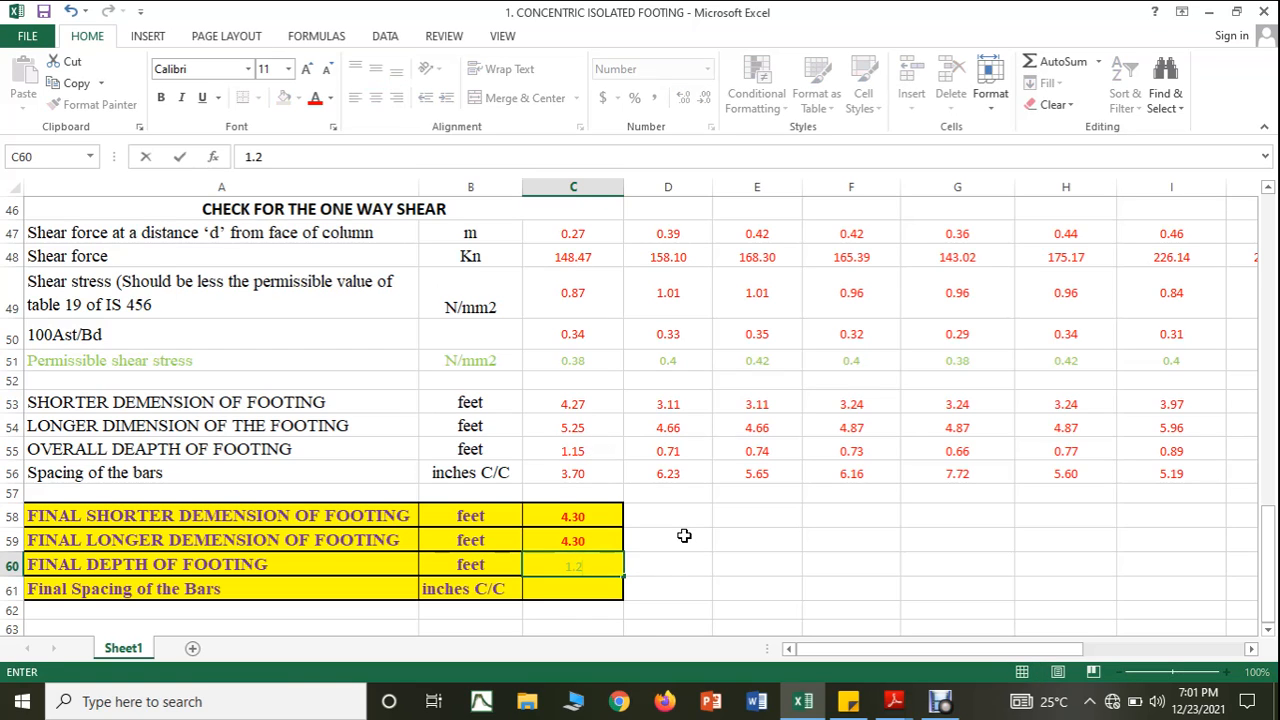
pyautogui.click(684, 535)
pyautogui.click(593, 564)
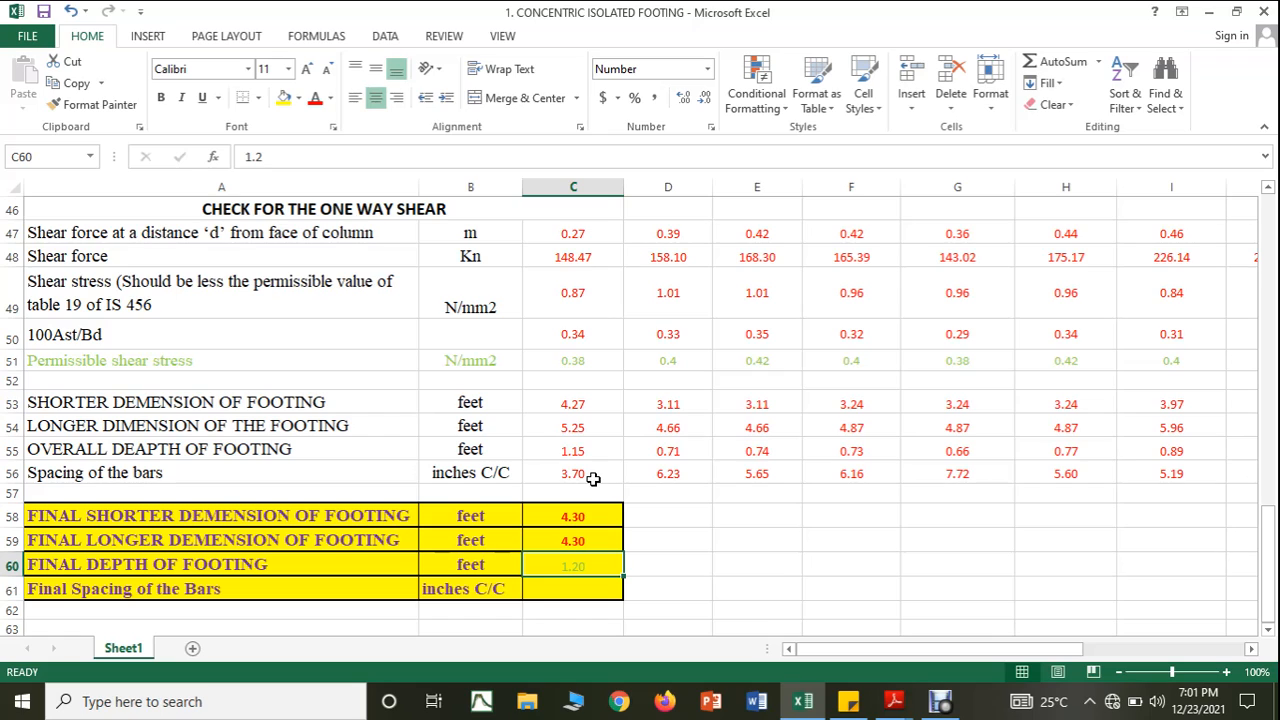
pyautogui.click(588, 593)
pyautogui.write('4')
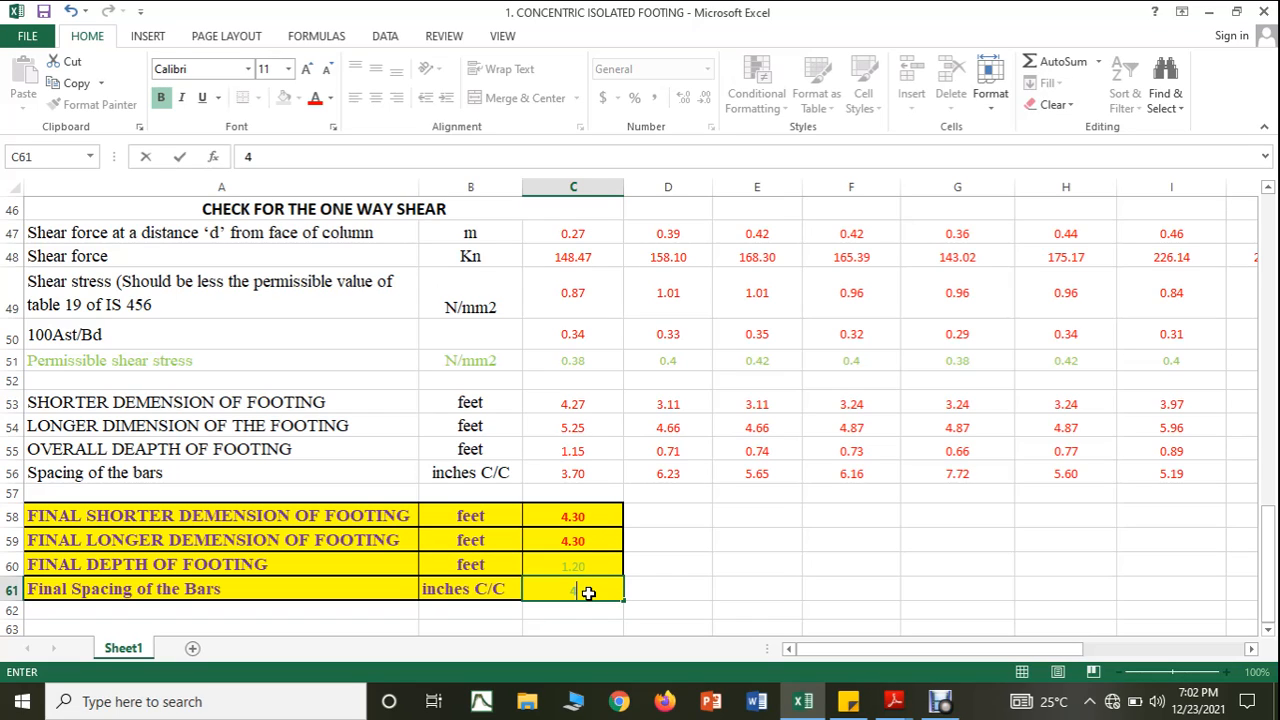
pyautogui.click(700, 565)
# Change the font colour of the final footing values in C58:C61 to purple
pyautogui.moveTo(584, 517); pyautogui.dragTo(586, 584)
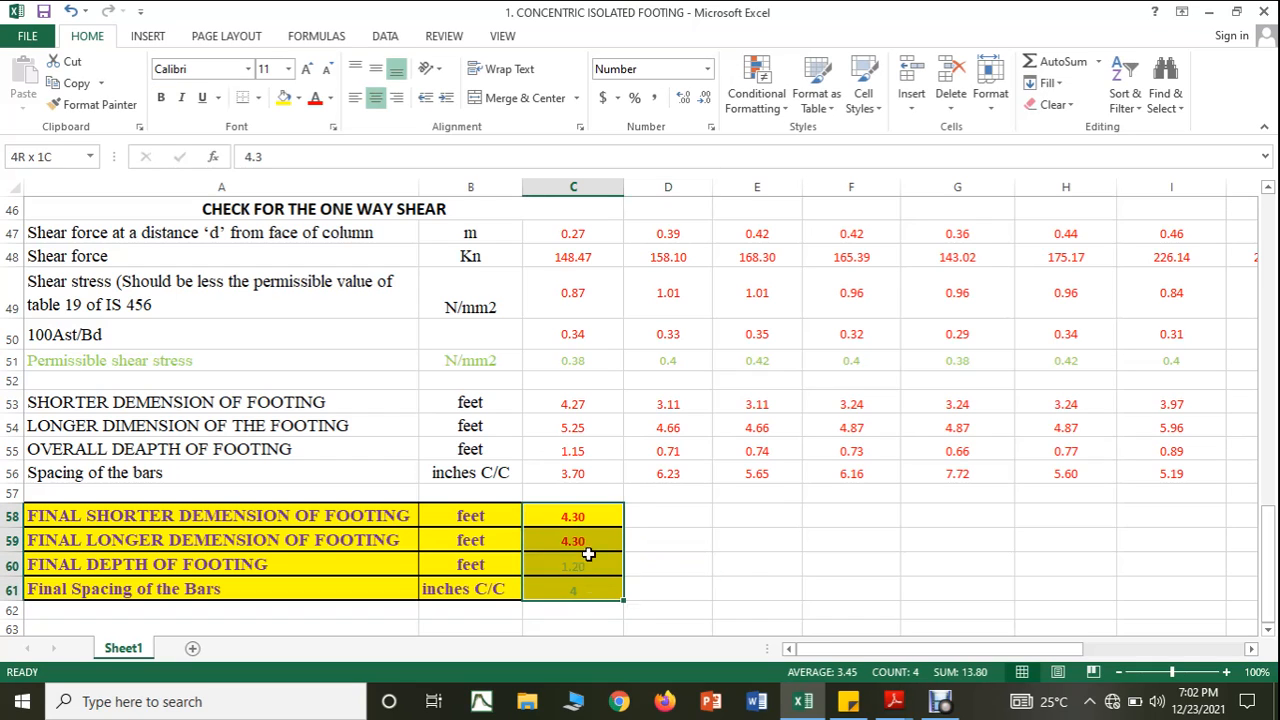
pyautogui.click(329, 100)
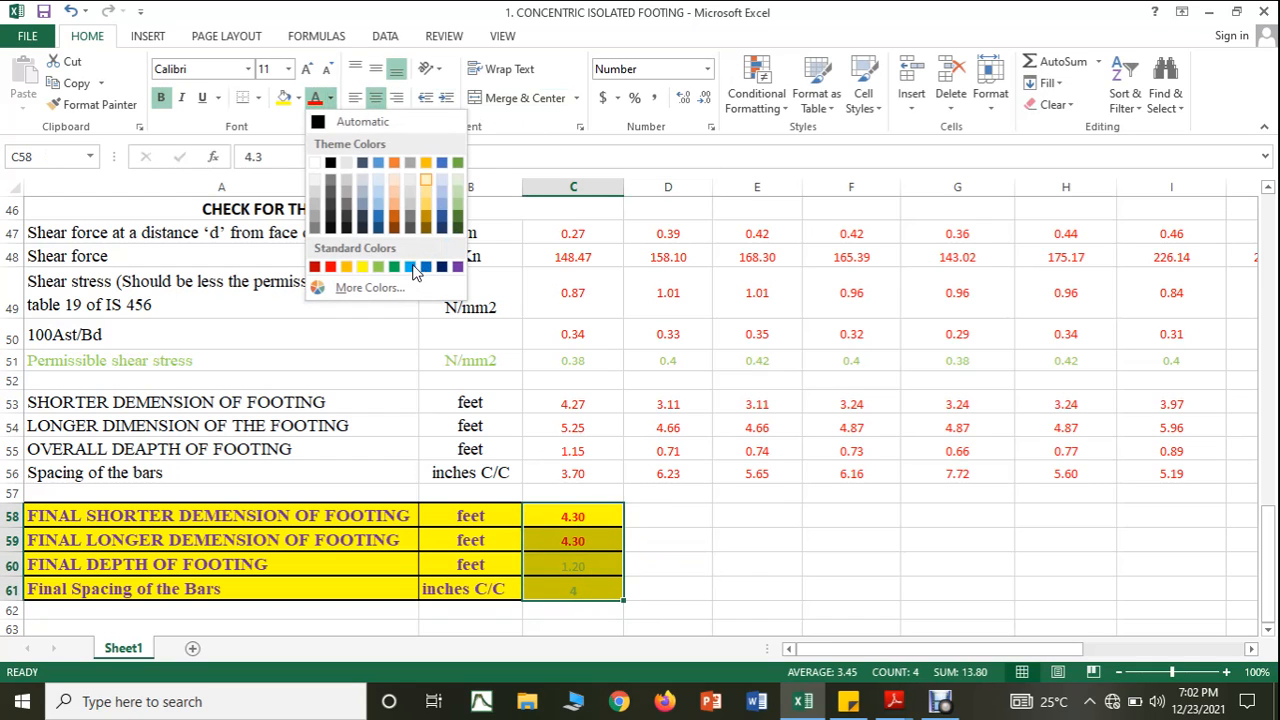
pyautogui.click(451, 263)
pyautogui.click(757, 565)
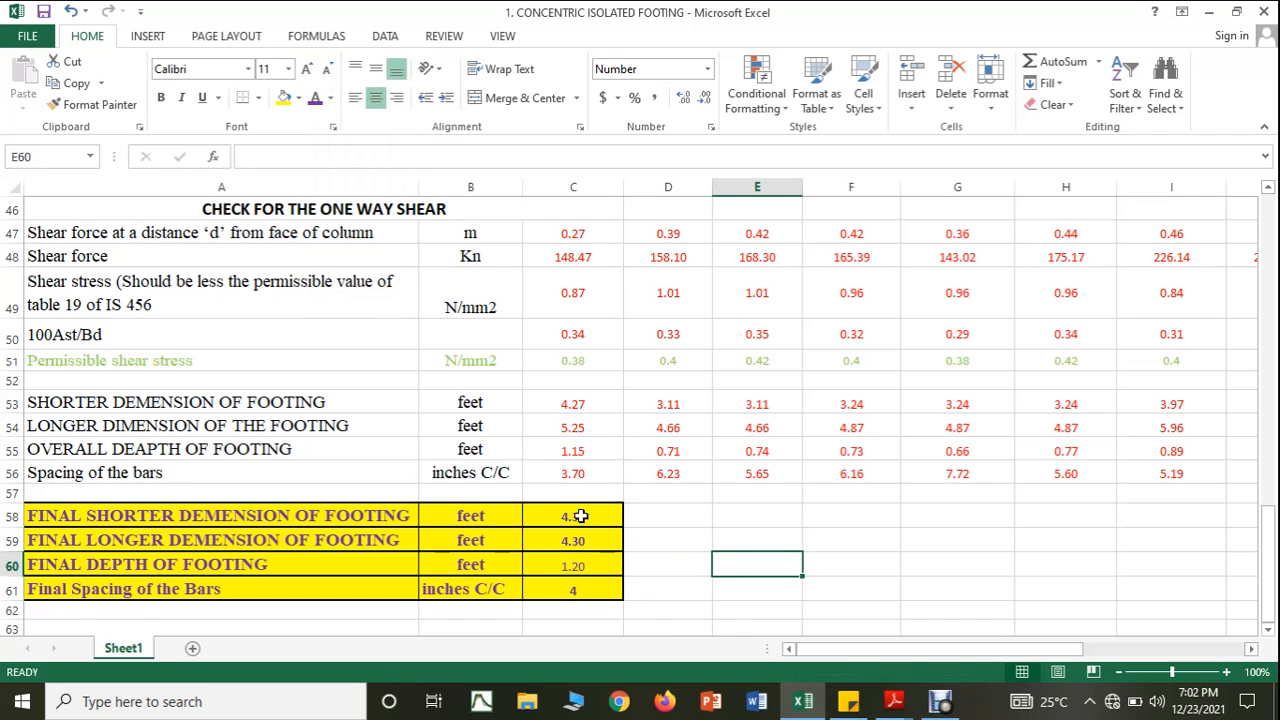
# For column node 32, enter a final shorter dimension of 1.30 m in D12 and a final longer dimension of 1.6 m in D14
pyautogui.scroll(15, 573, 420)
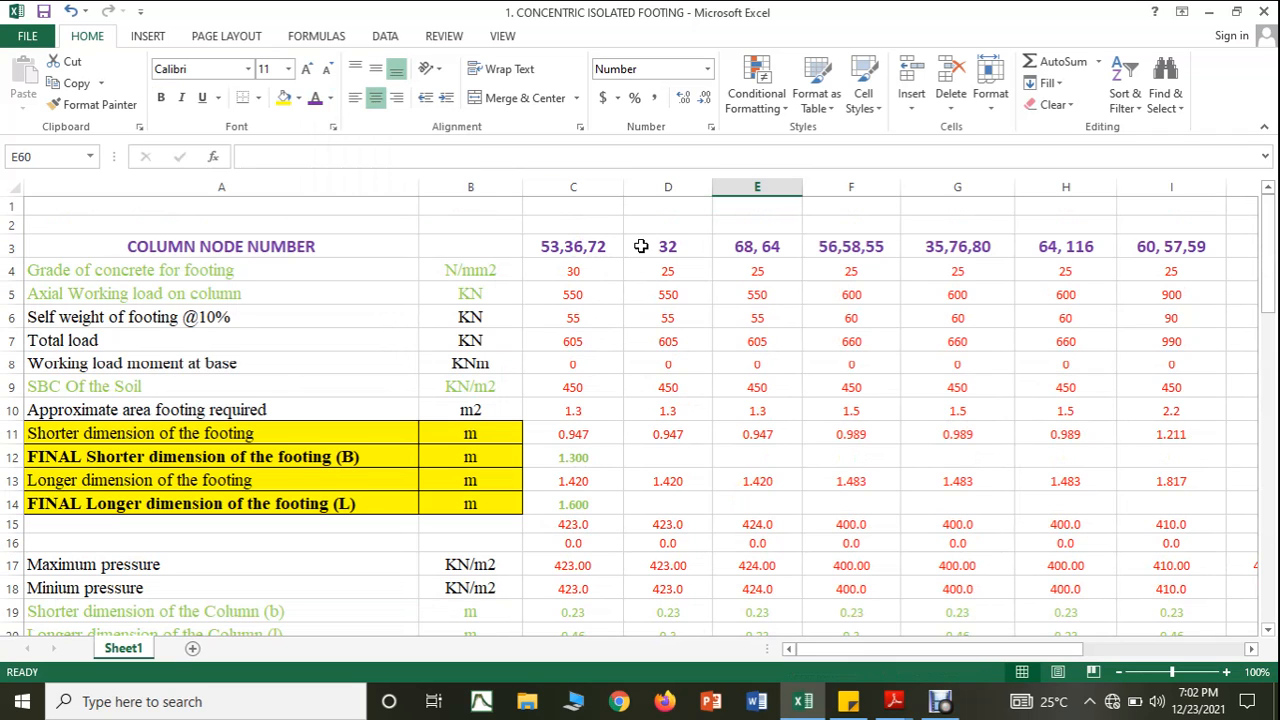
pyautogui.scroll(-2, 660, 220)
pyautogui.scroll(1, 661, 222)
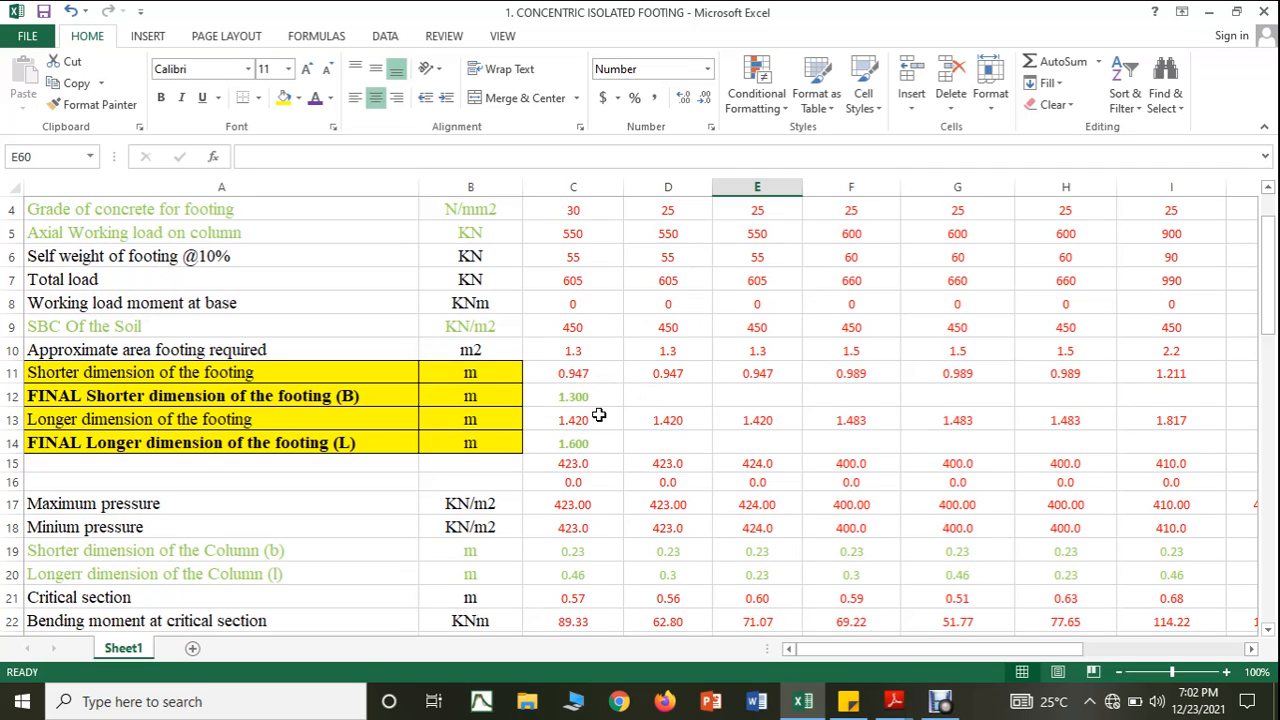
pyautogui.click(648, 397)
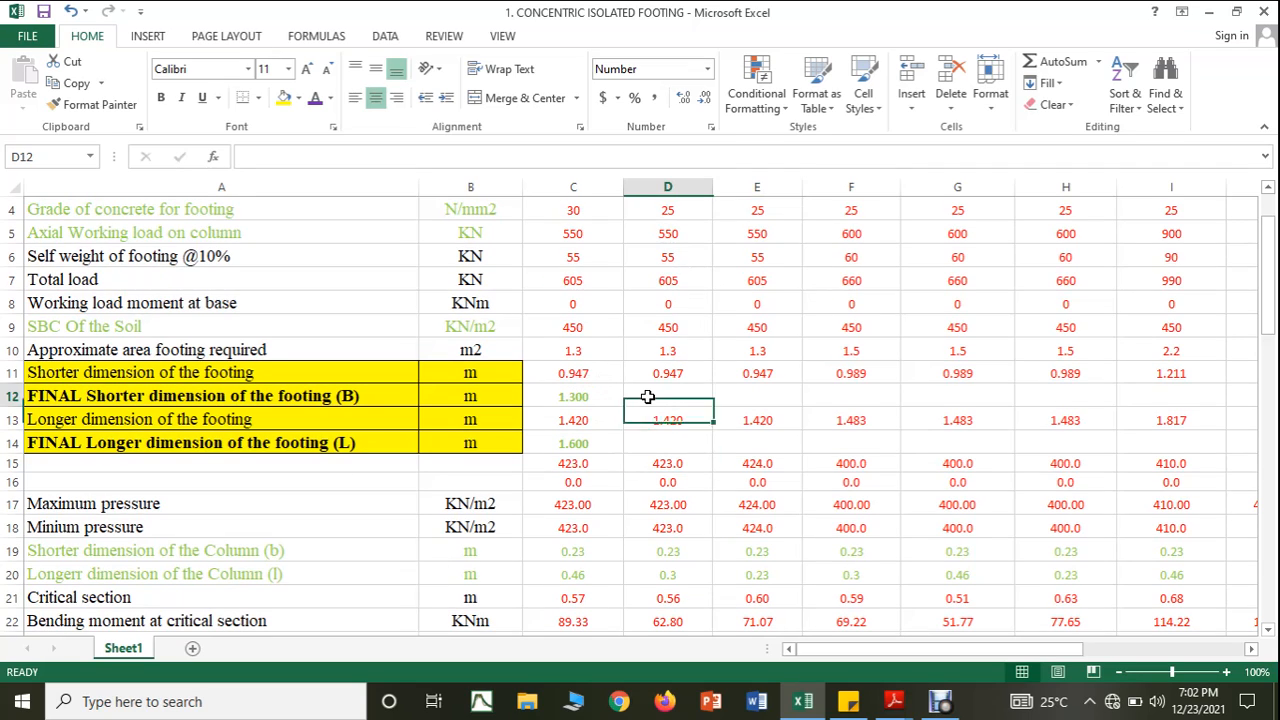
pyautogui.write('1.30')
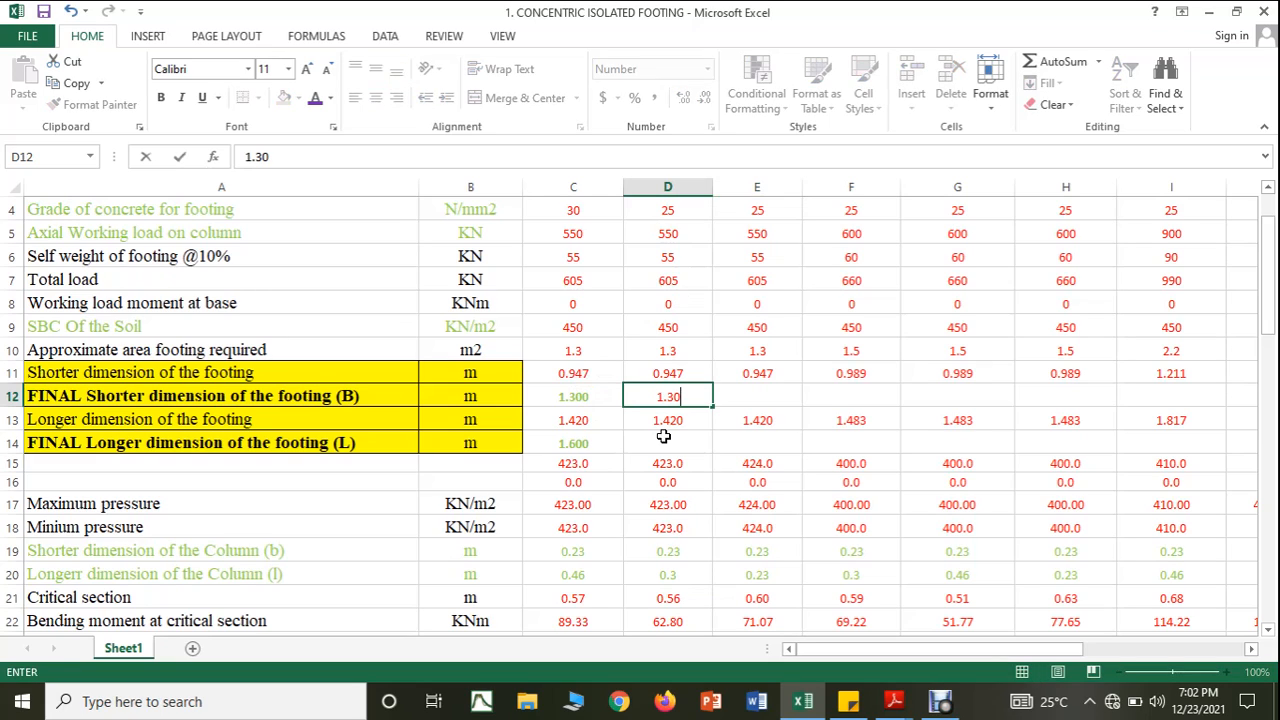
pyautogui.click(673, 440)
pyautogui.write('1.6')
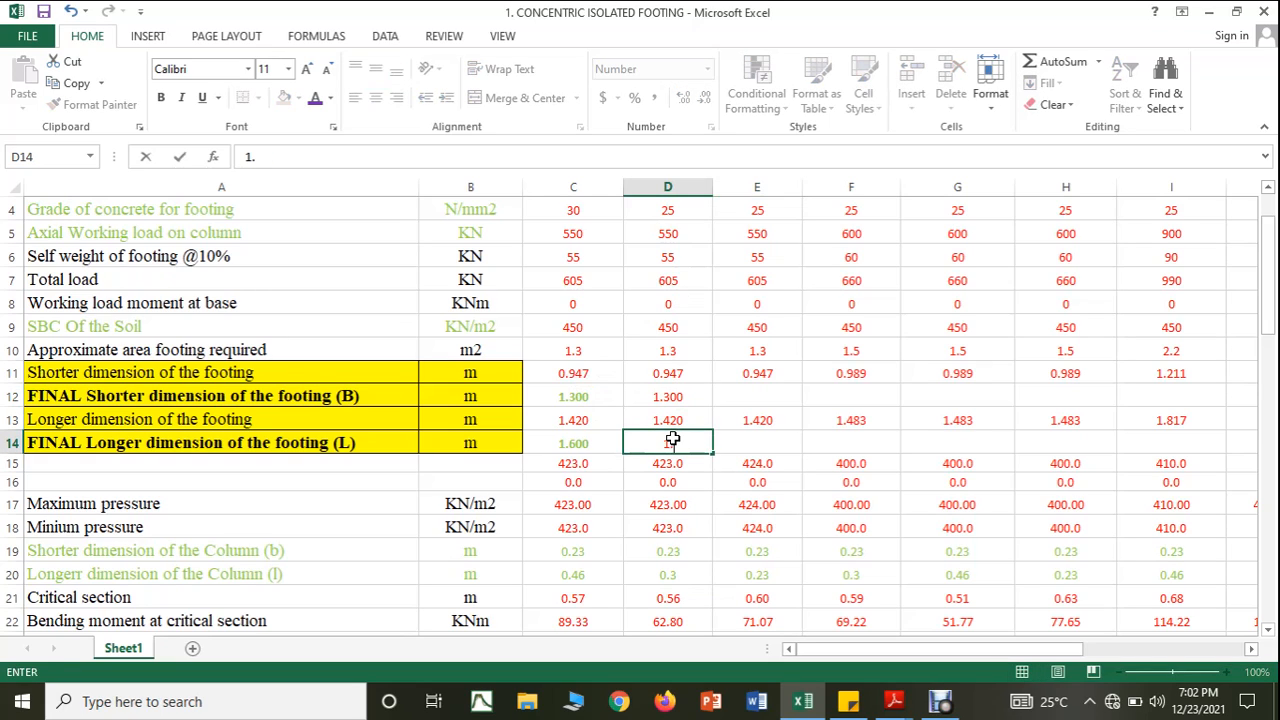
pyautogui.click(720, 484)
# Copy the bold green formatting of C12 onto the final footing dimensions in D12 and D14 with Format Painter
pyautogui.click(662, 397)
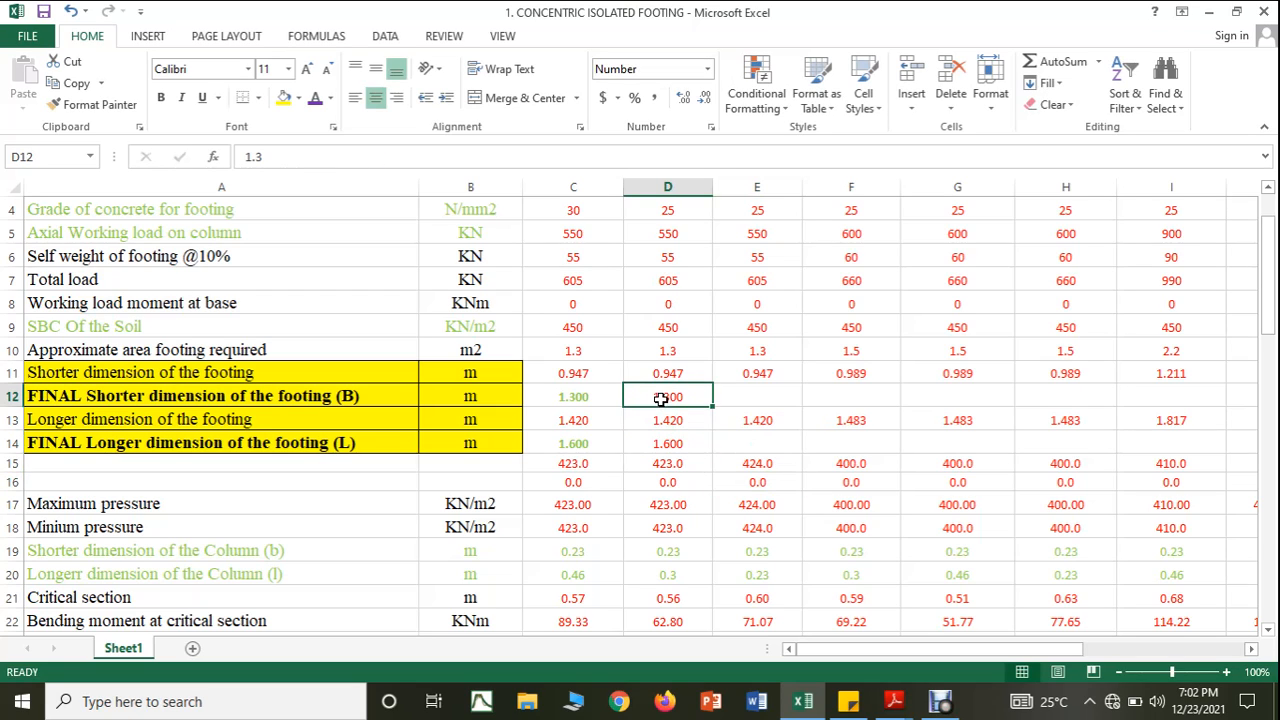
pyautogui.click(577, 395)
pyautogui.click(130, 105)
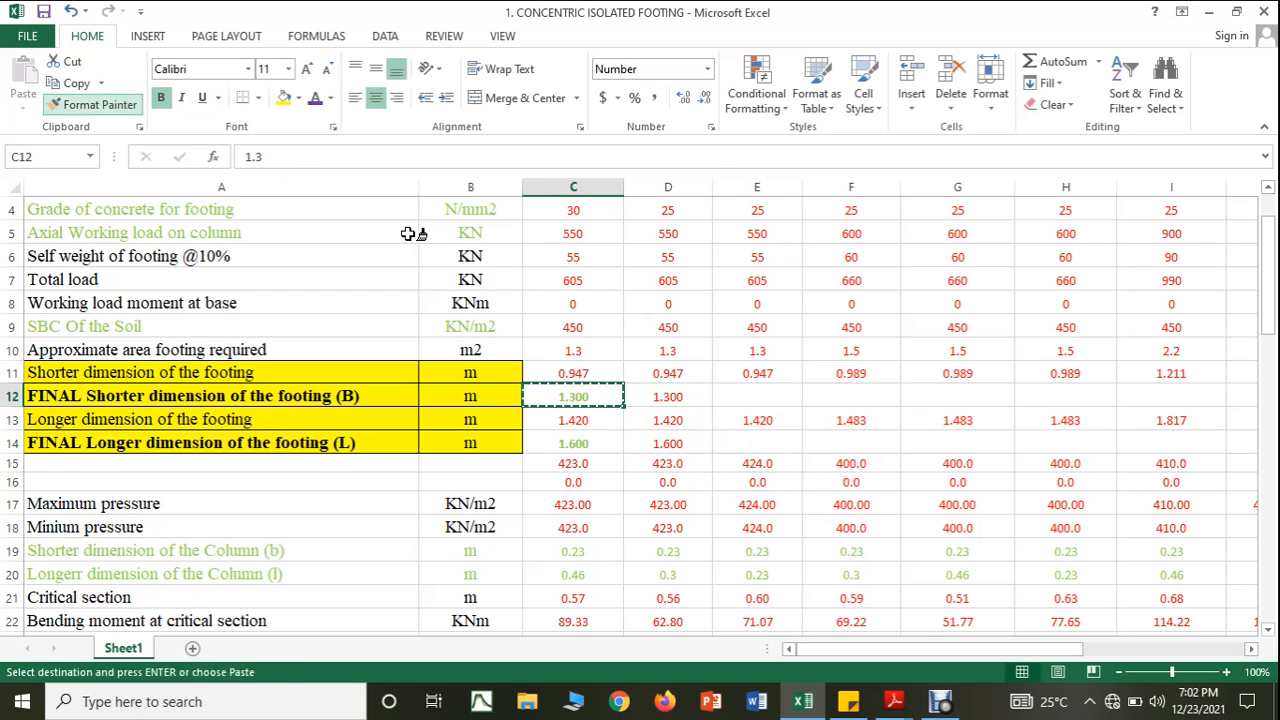
pyautogui.click(665, 395)
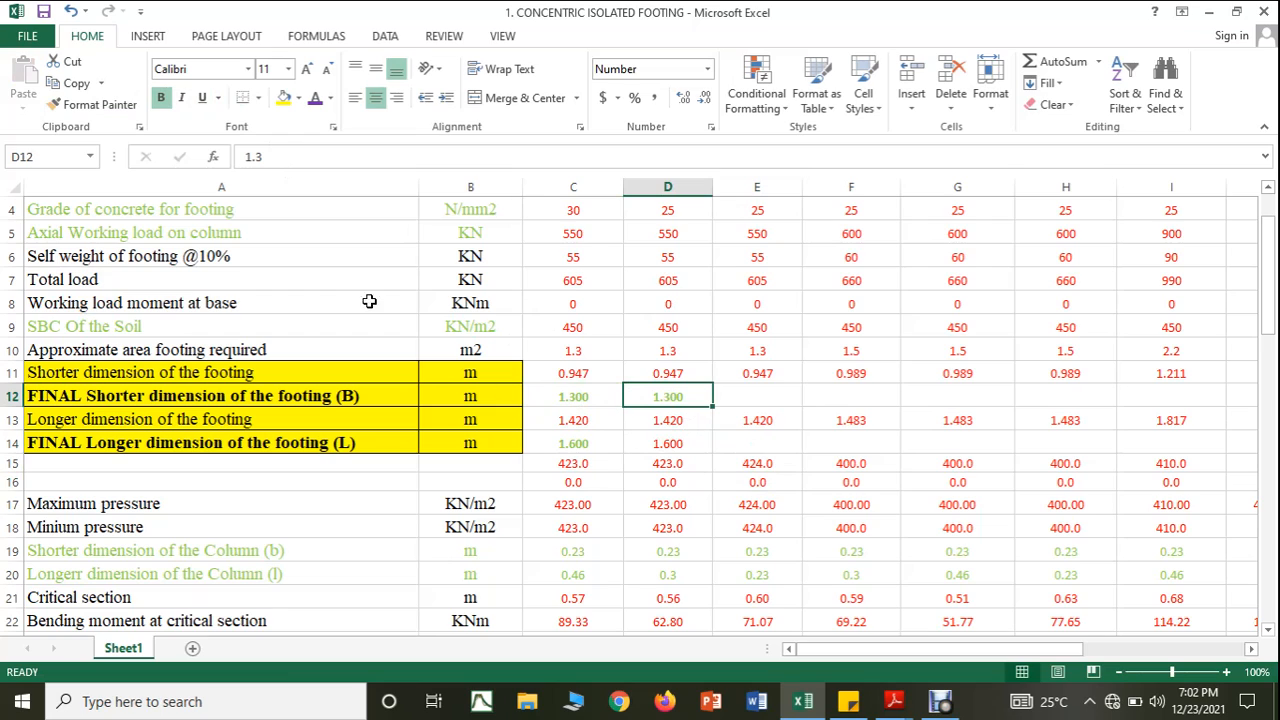
pyautogui.click(100, 106)
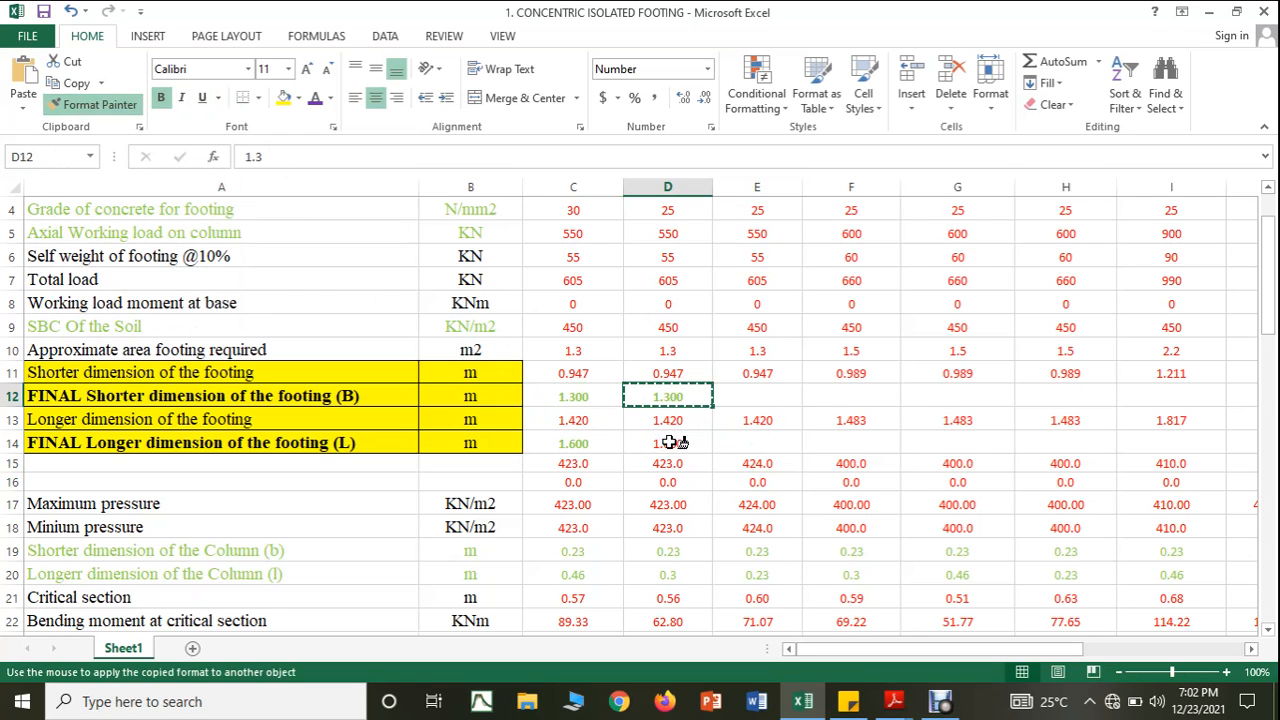
pyautogui.click(668, 443)
# Display node 32's longer column dimension in D20 with two decimal places
pyautogui.scroll(-1, 727, 471)
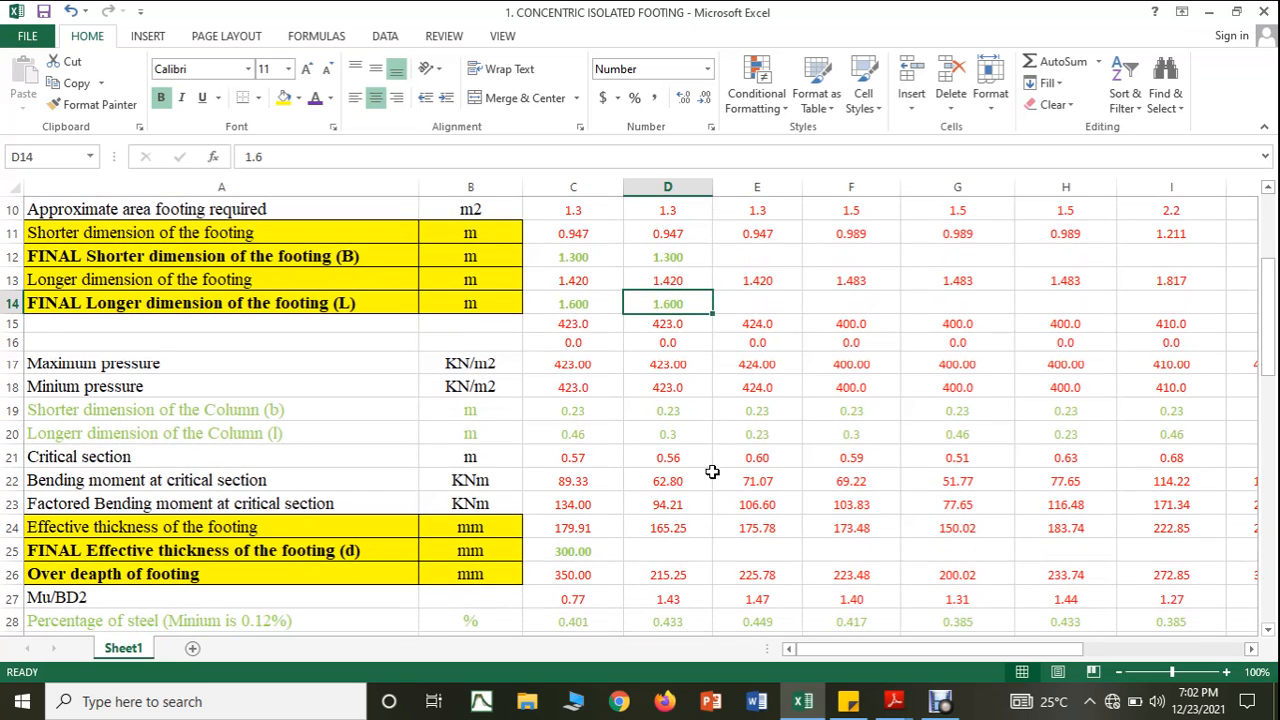
pyautogui.click(689, 436)
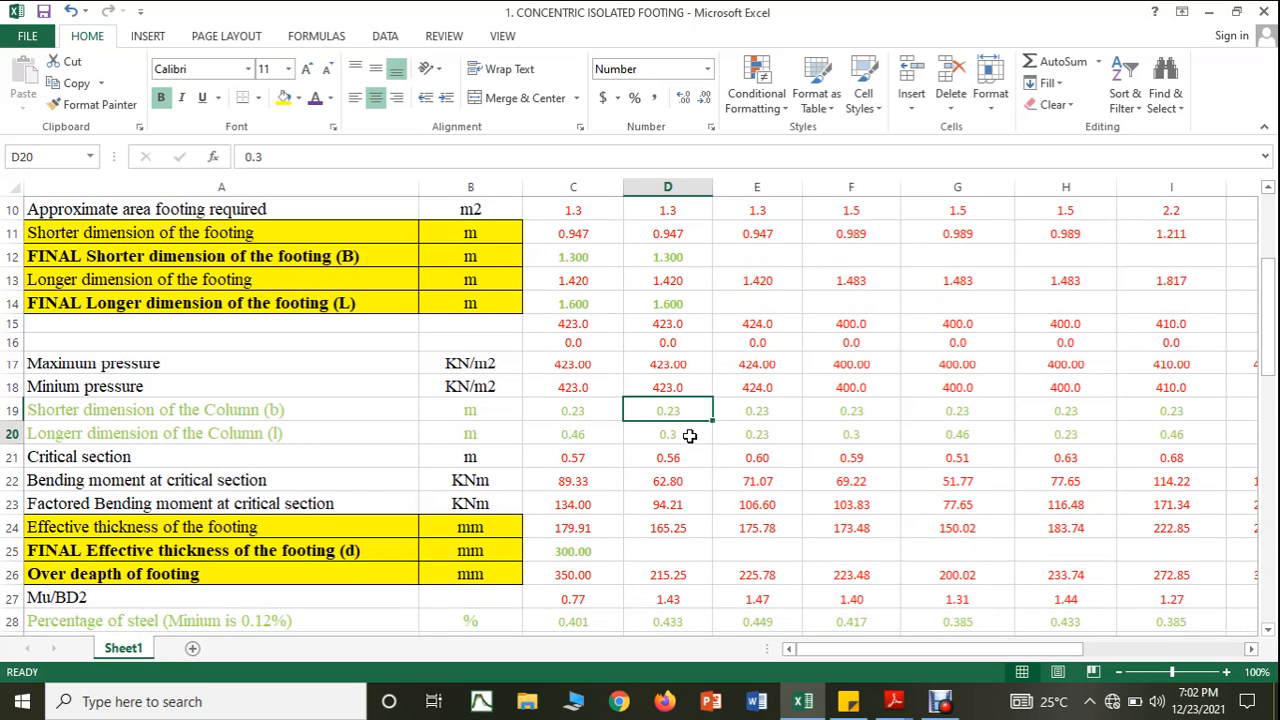
pyautogui.click(684, 98)
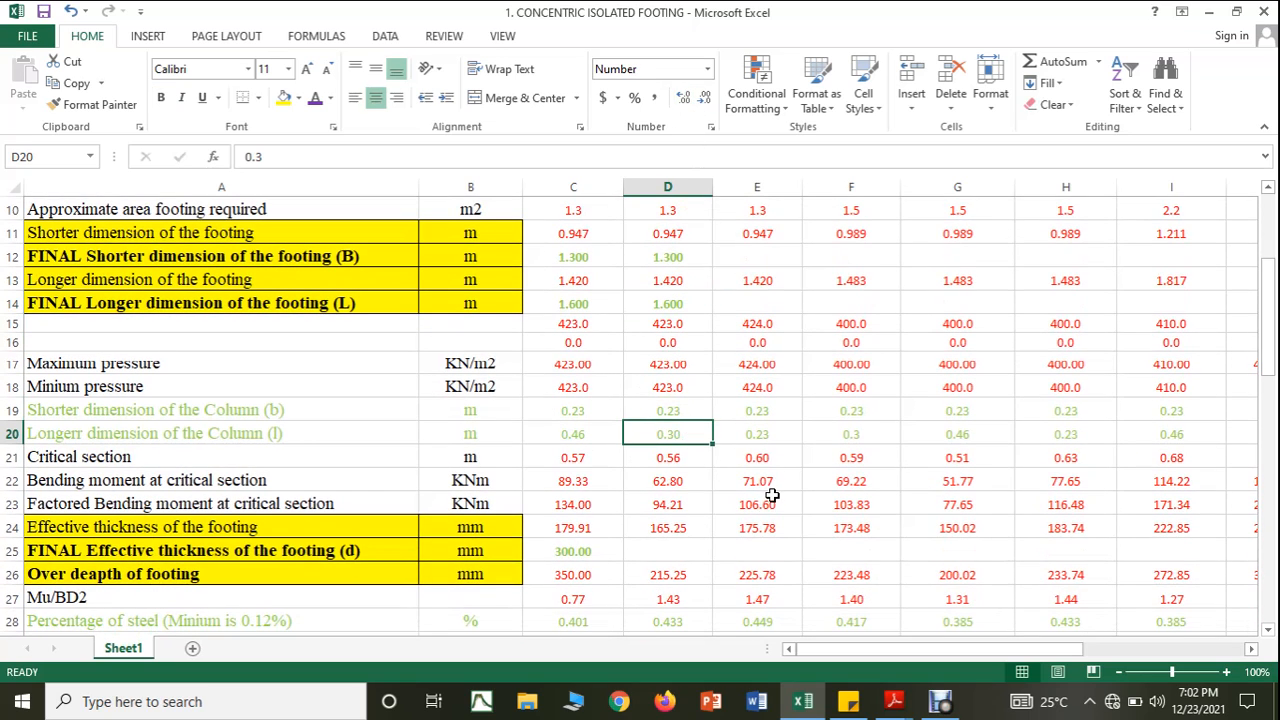
# Enter a final effective thickness of 300 mm in D25 and give it the formatting of C25
pyautogui.scroll(-1, 801, 481)
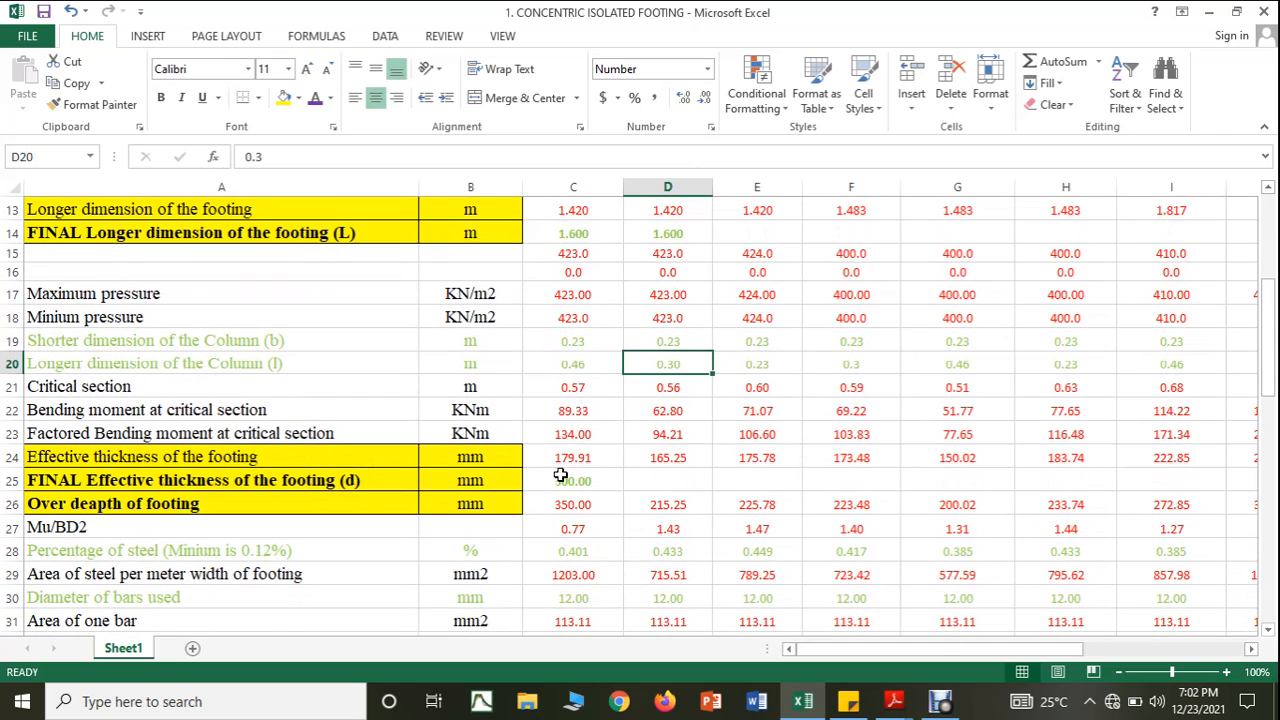
pyautogui.click(685, 477)
pyautogui.write('300')
pyautogui.click(738, 497)
pyautogui.click(585, 484)
pyautogui.click(99, 104)
pyautogui.click(670, 481)
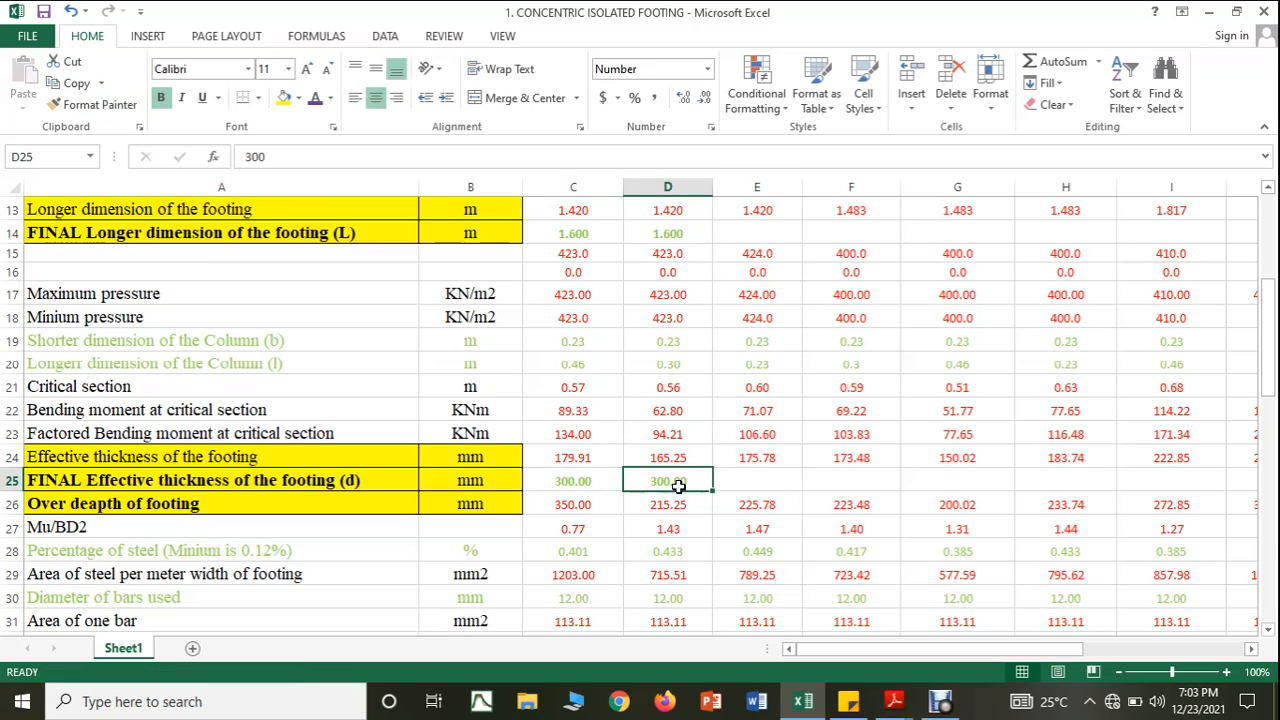
# Fill the overall footing depth formula from C26 across to D26 for node 32
pyautogui.click(584, 504)
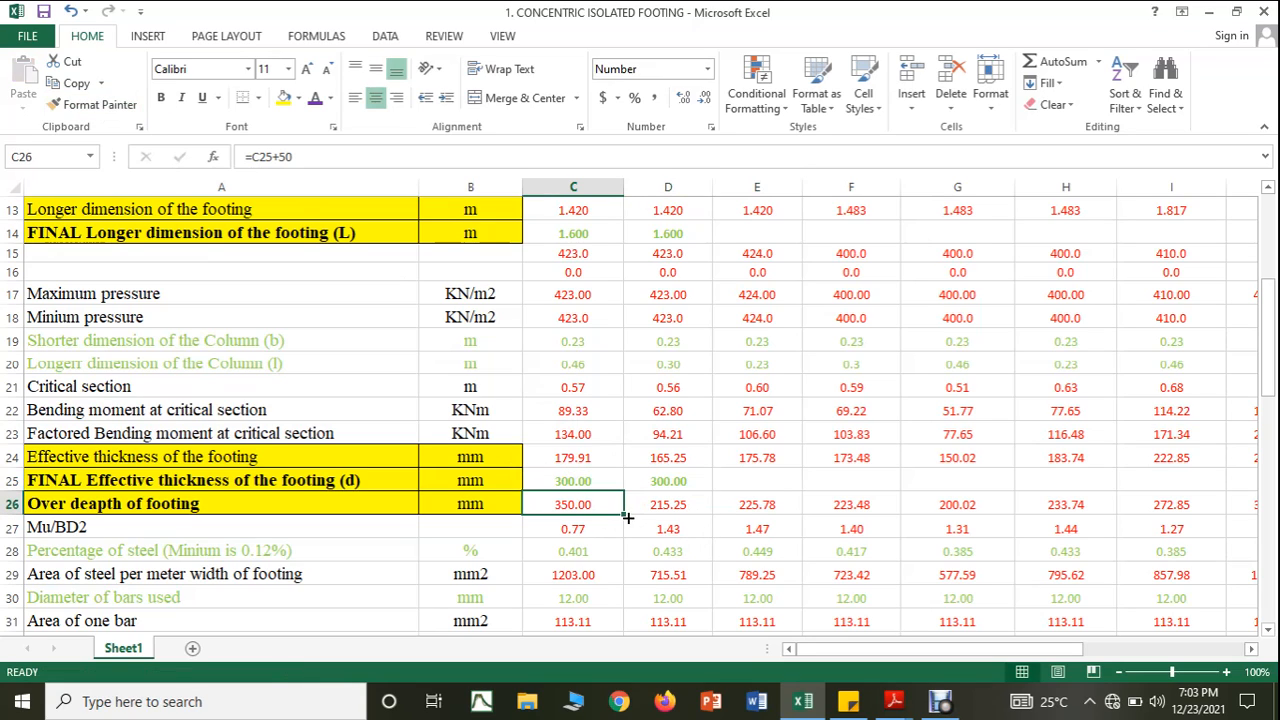
pyautogui.moveTo(620, 513); pyautogui.dragTo(700, 512)
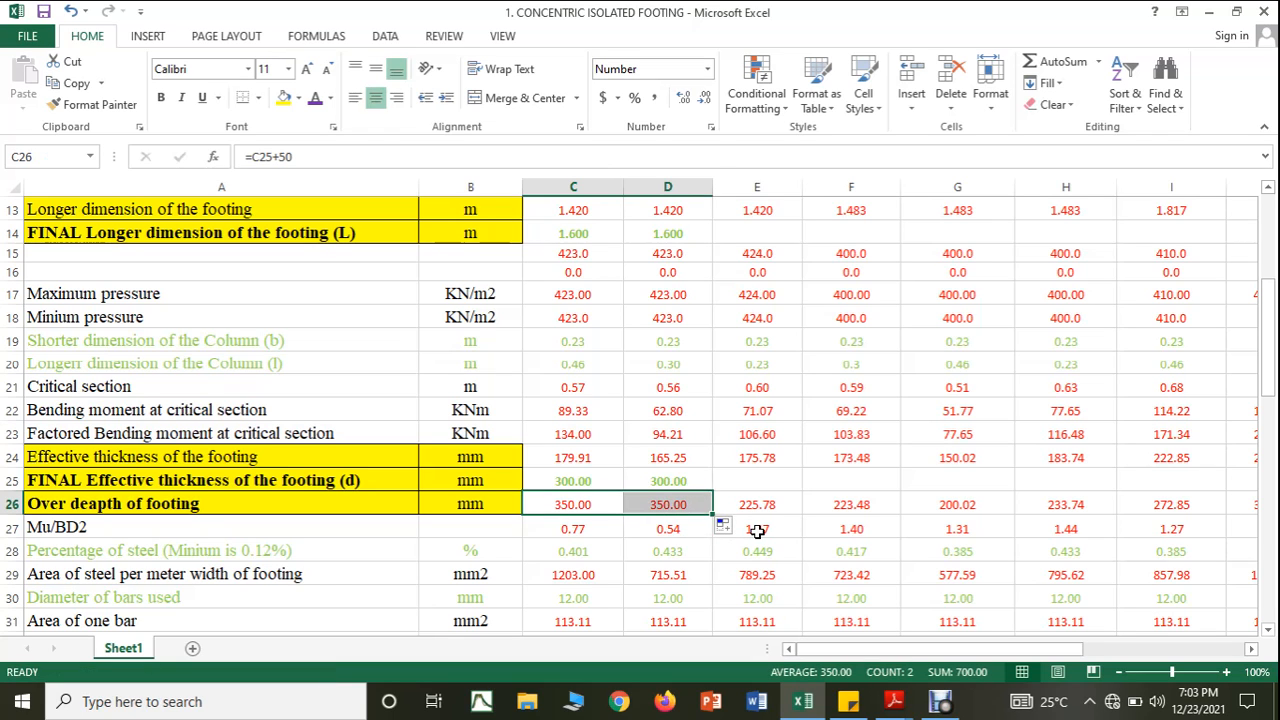
pyautogui.scroll(1, 740, 527)
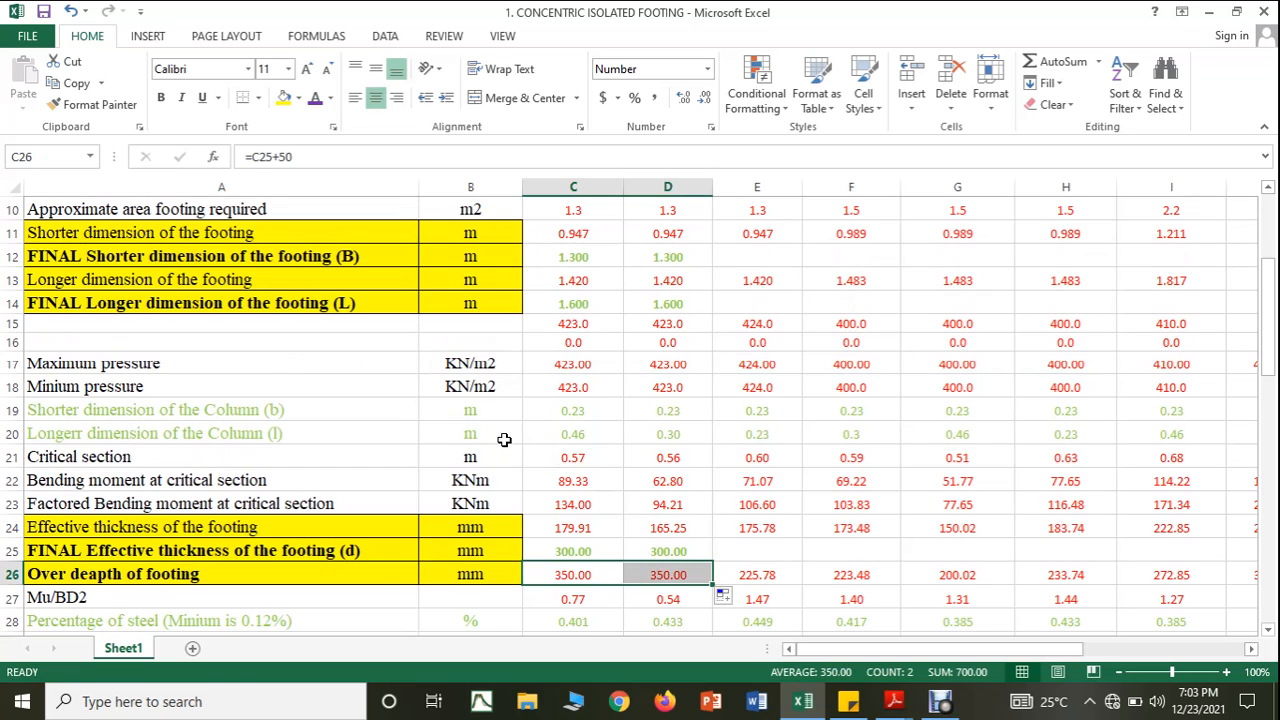
# Fill the critical section formula from C21 across to D21 for node 32
pyautogui.click(588, 458)
pyautogui.moveTo(621, 468); pyautogui.dragTo(685, 483)
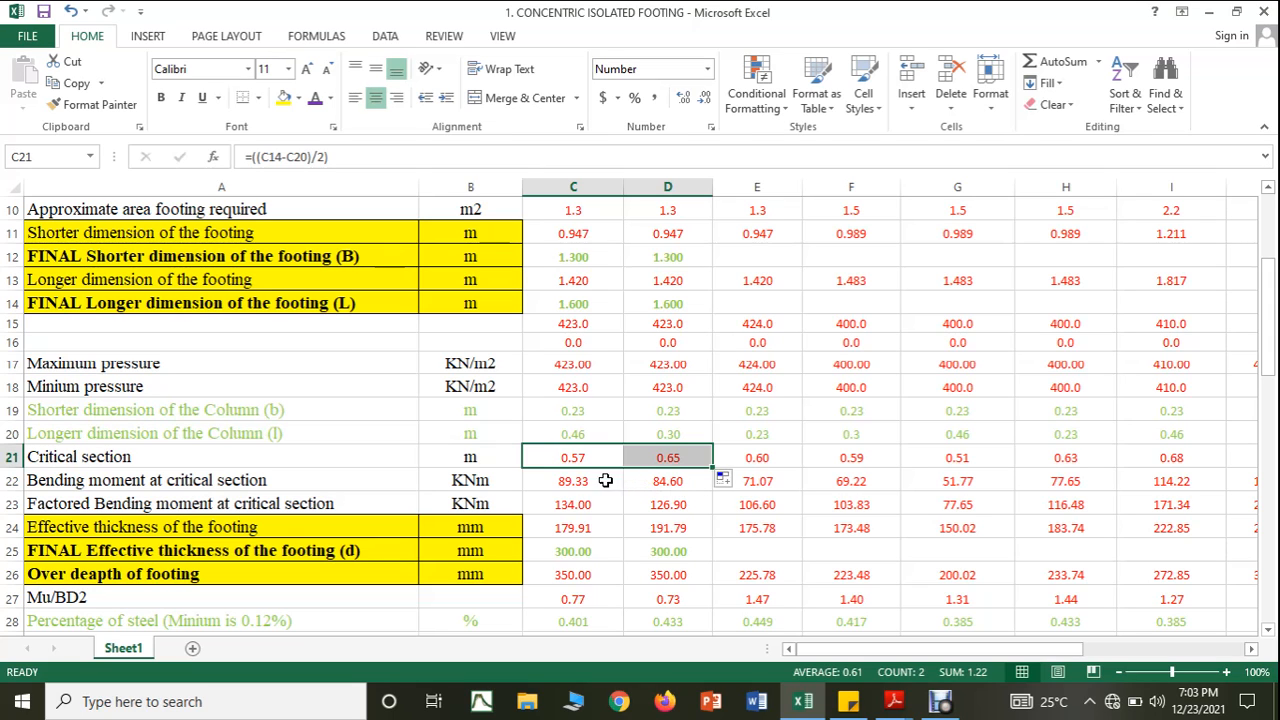
pyautogui.scroll(-1, 648, 480)
pyautogui.scroll(-1, 648, 480)
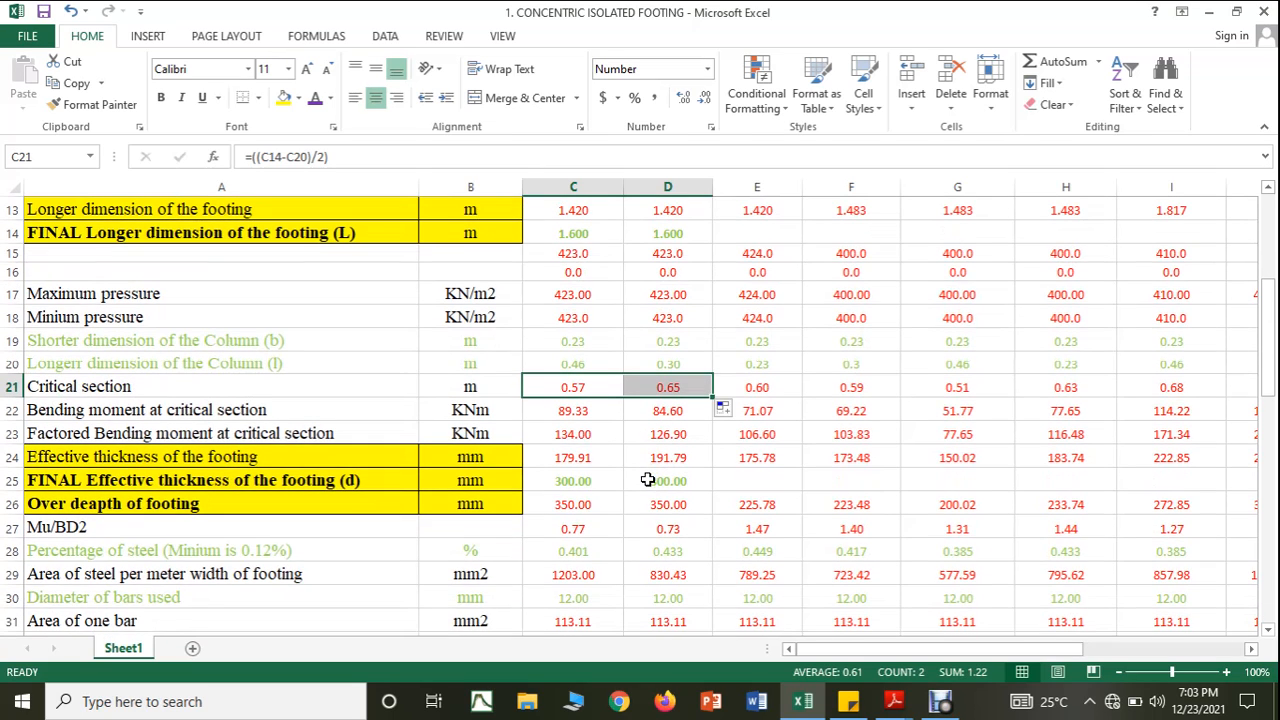
pyautogui.click(666, 437)
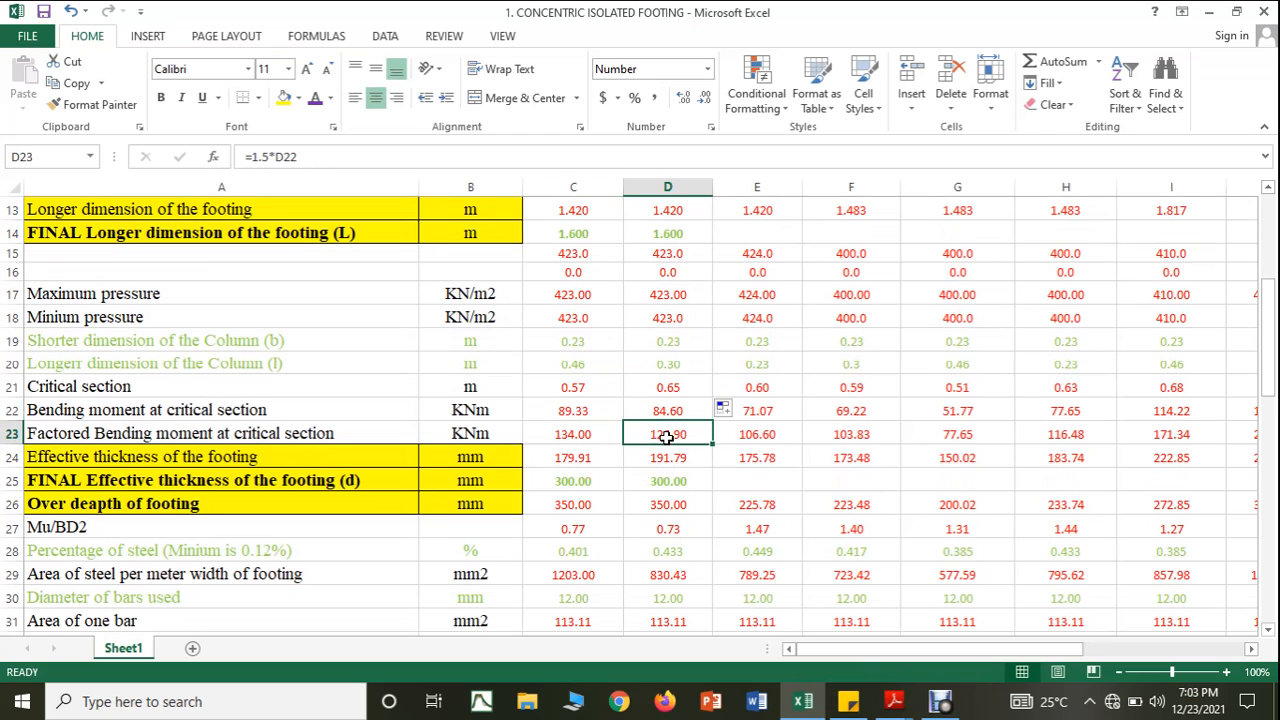
pyautogui.scroll(-1, 631, 457)
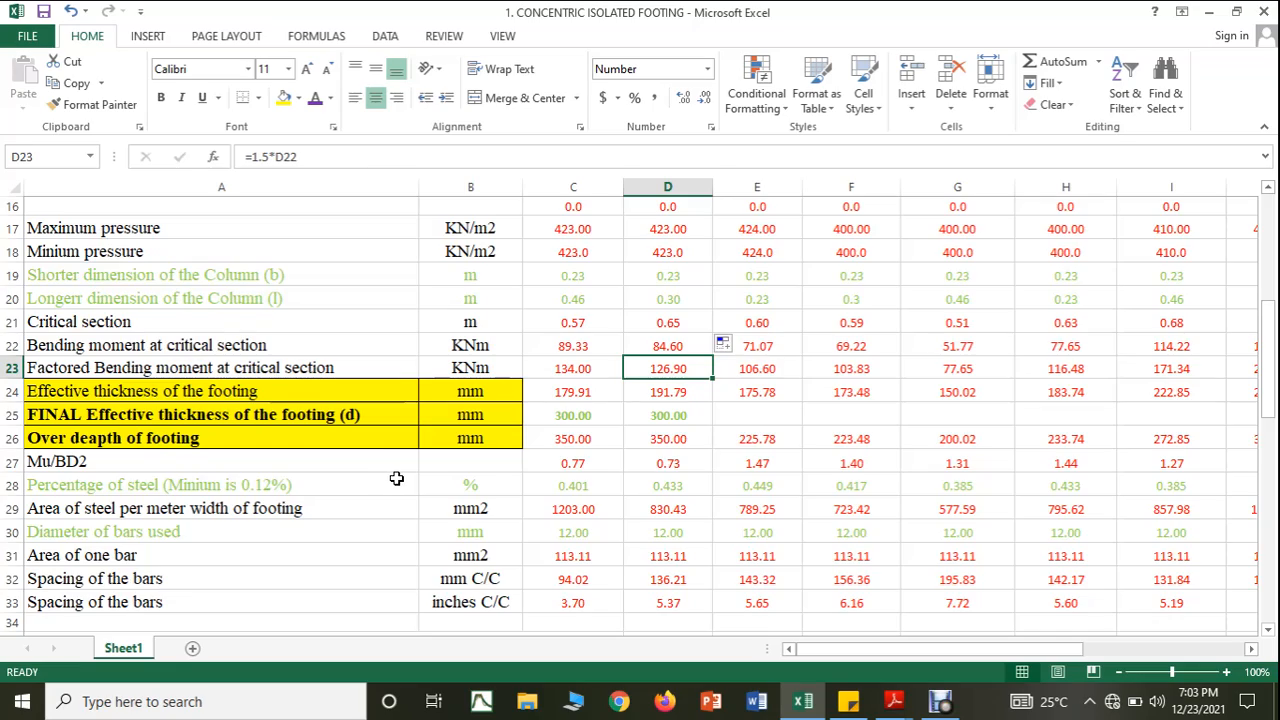
pyautogui.scroll(-1, 390, 476)
pyautogui.scroll(-1, 396, 478)
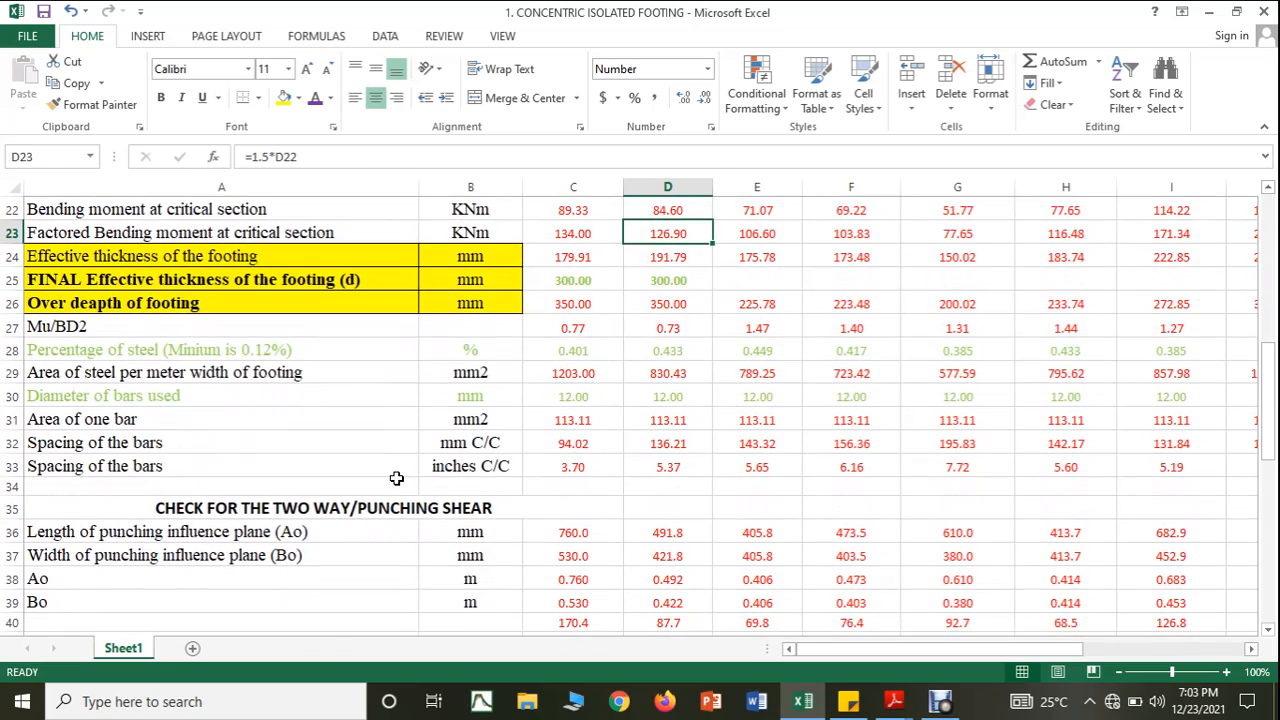
pyautogui.scroll(2, 396, 478)
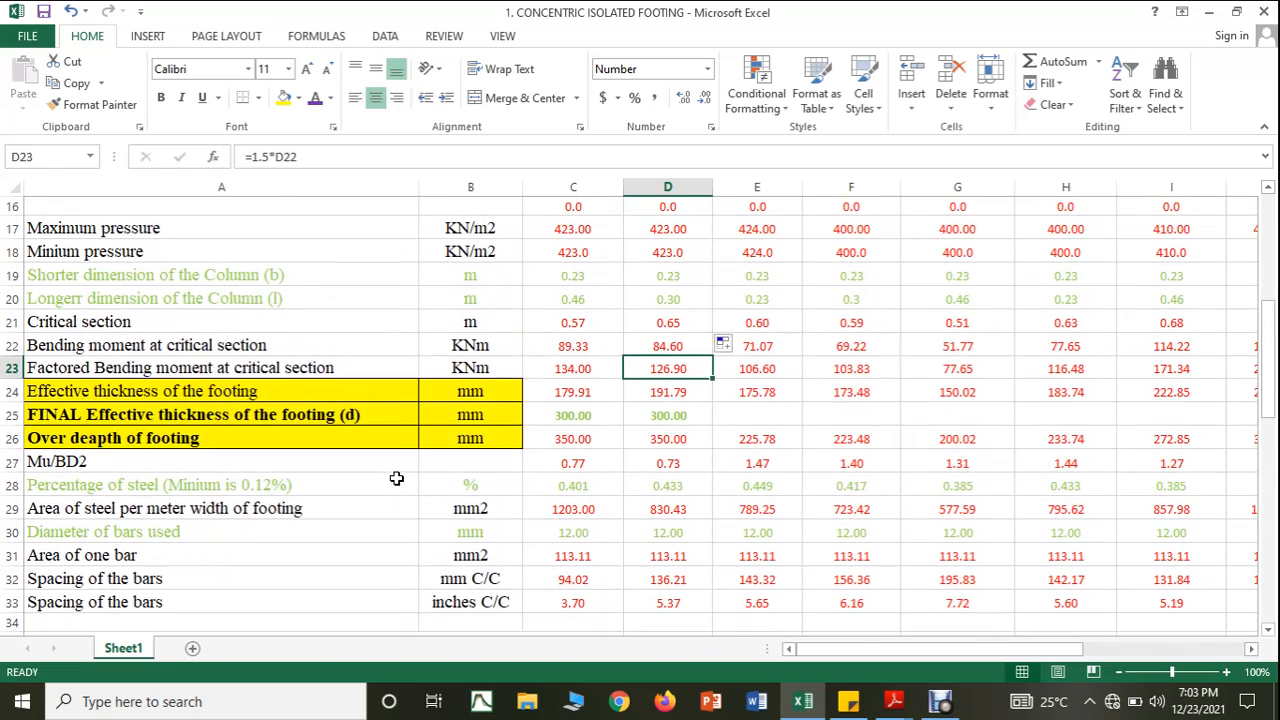
pyautogui.click(140, 322)
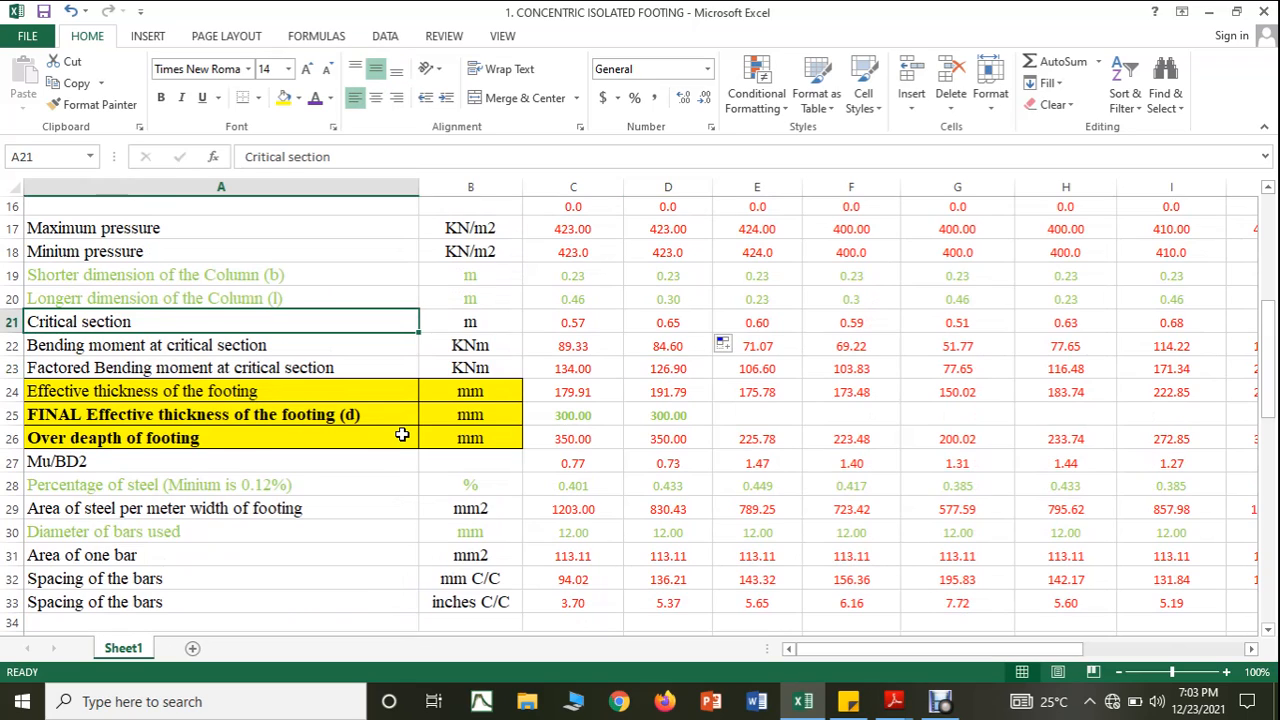
# Fill the punching influence plane length and width formulas from C36 and C37 across to D36 and D37
pyautogui.scroll(-2, 402, 436)
pyautogui.scroll(-1, 404, 434)
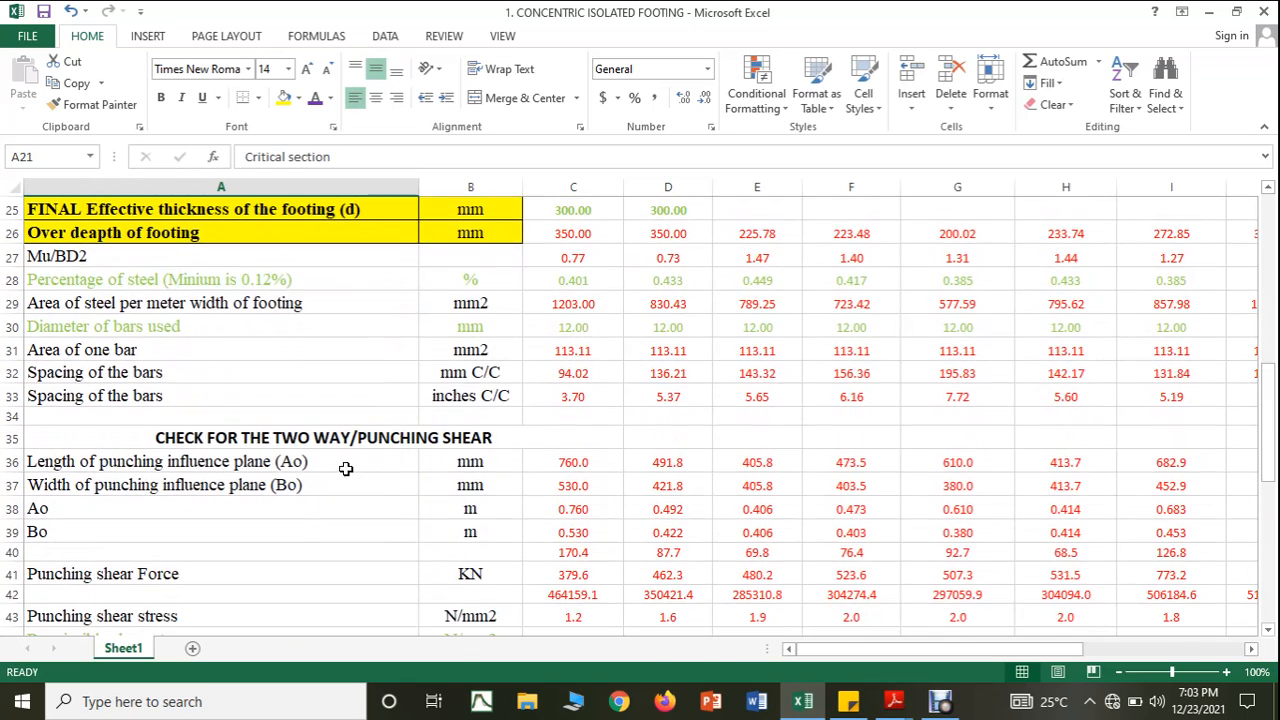
pyautogui.scroll(1, 346, 474)
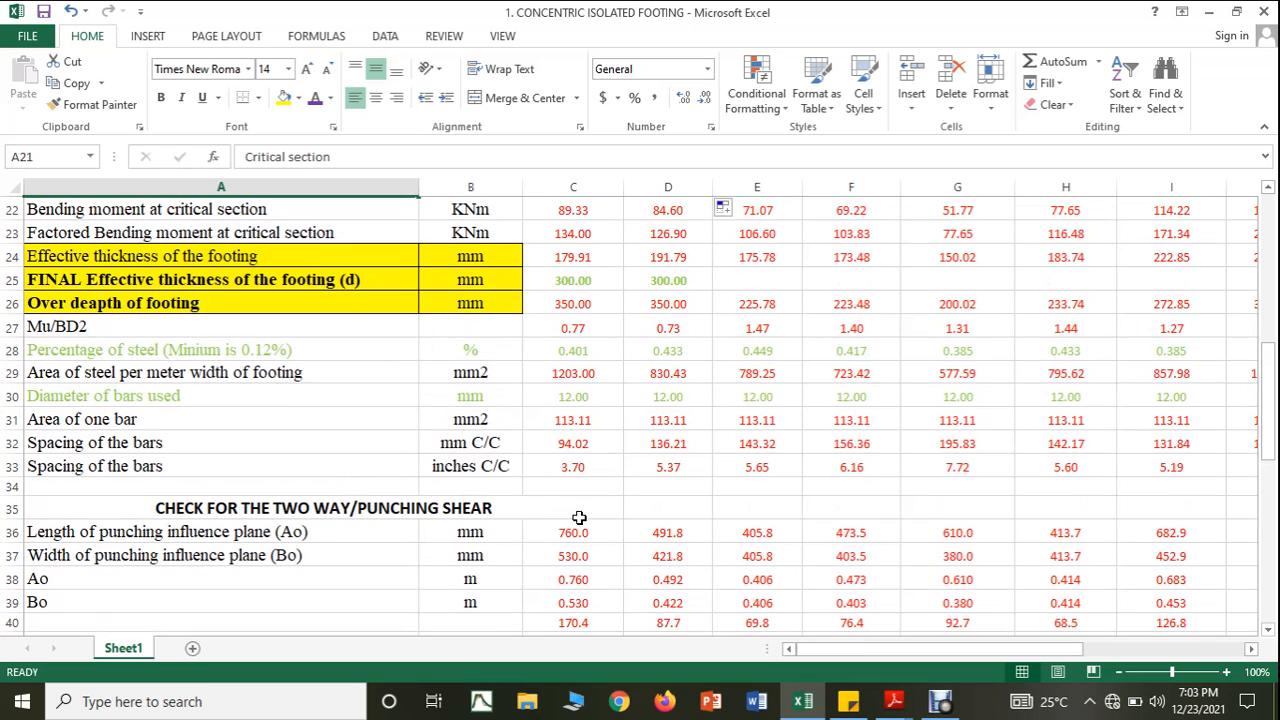
pyautogui.click(585, 532)
pyautogui.moveTo(623, 543)
pyautogui.mouseDown()
pyautogui.moveTo(690, 540)
pyautogui.moveTo(634, 548)
pyautogui.mouseUp()
pyautogui.scroll(-1, 607, 544)
pyautogui.click(578, 490)
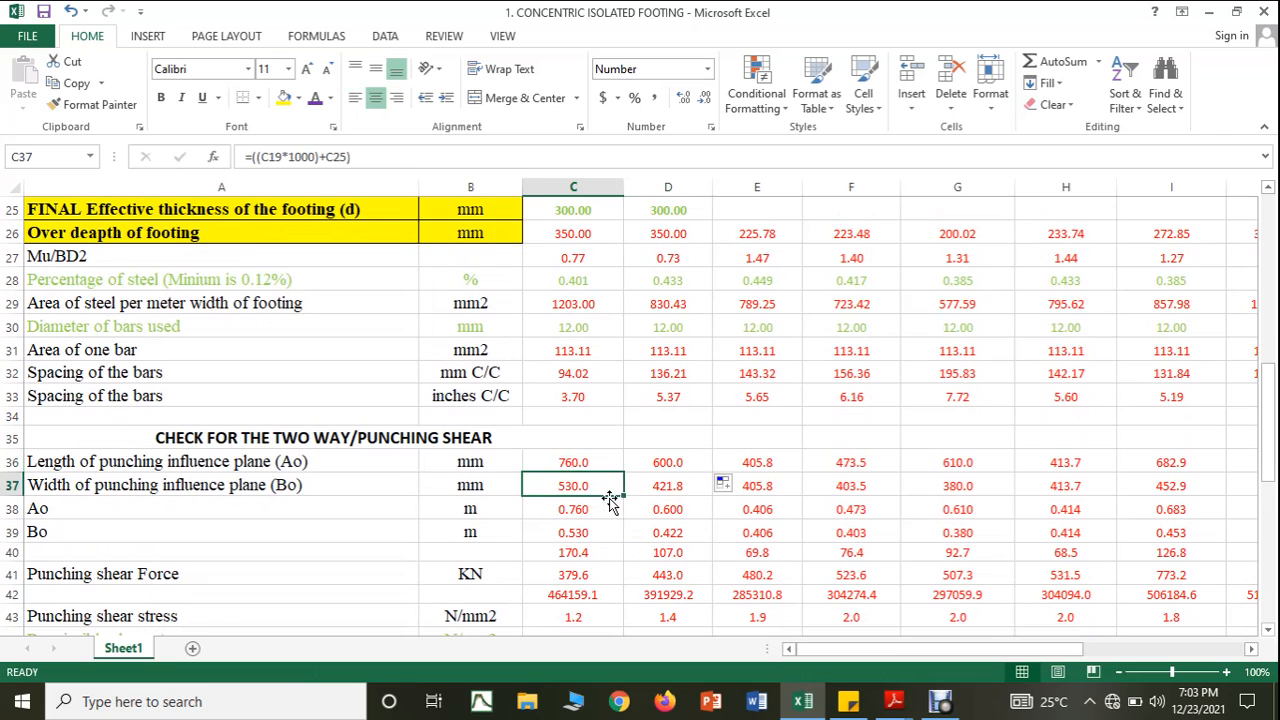
pyautogui.moveTo(623, 497); pyautogui.dragTo(677, 500)
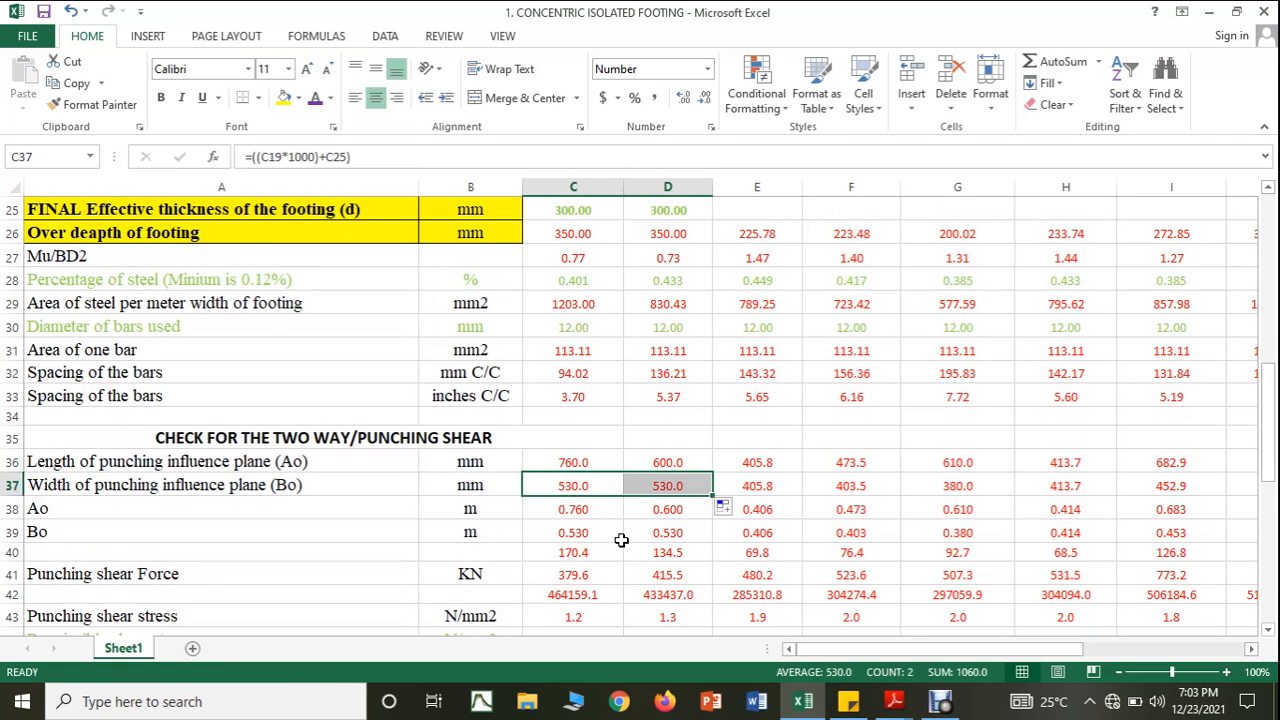
# Fill the one-way shear distance and shear force formulas from C47 and C48 across to D47 and D48
pyautogui.scroll(-1, 613, 534)
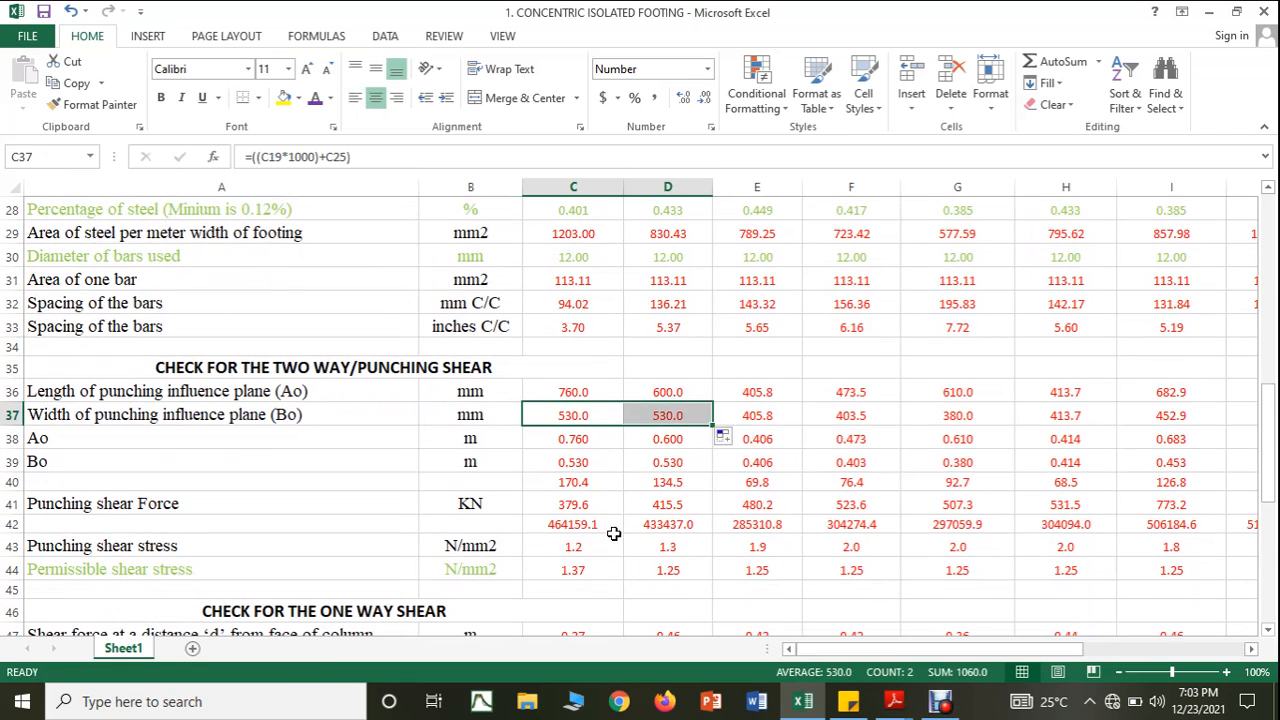
pyautogui.click(571, 441)
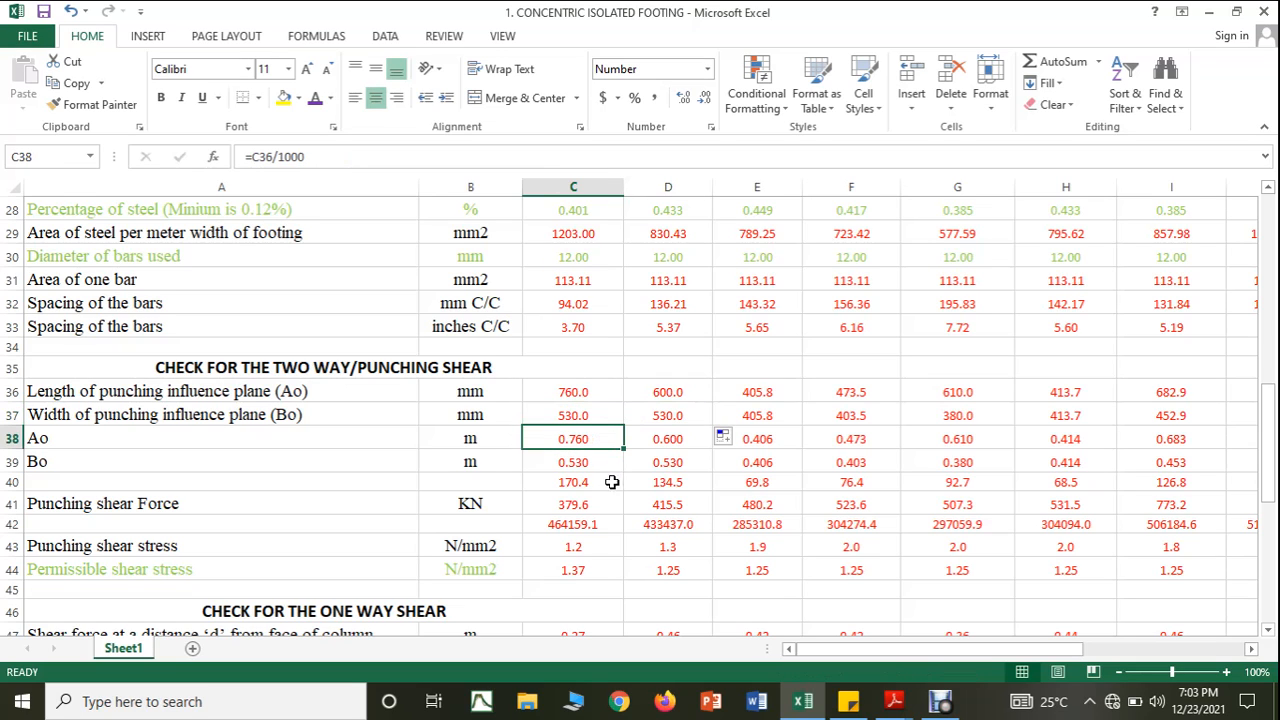
pyautogui.scroll(-1, 598, 490)
pyautogui.scroll(-2, 598, 490)
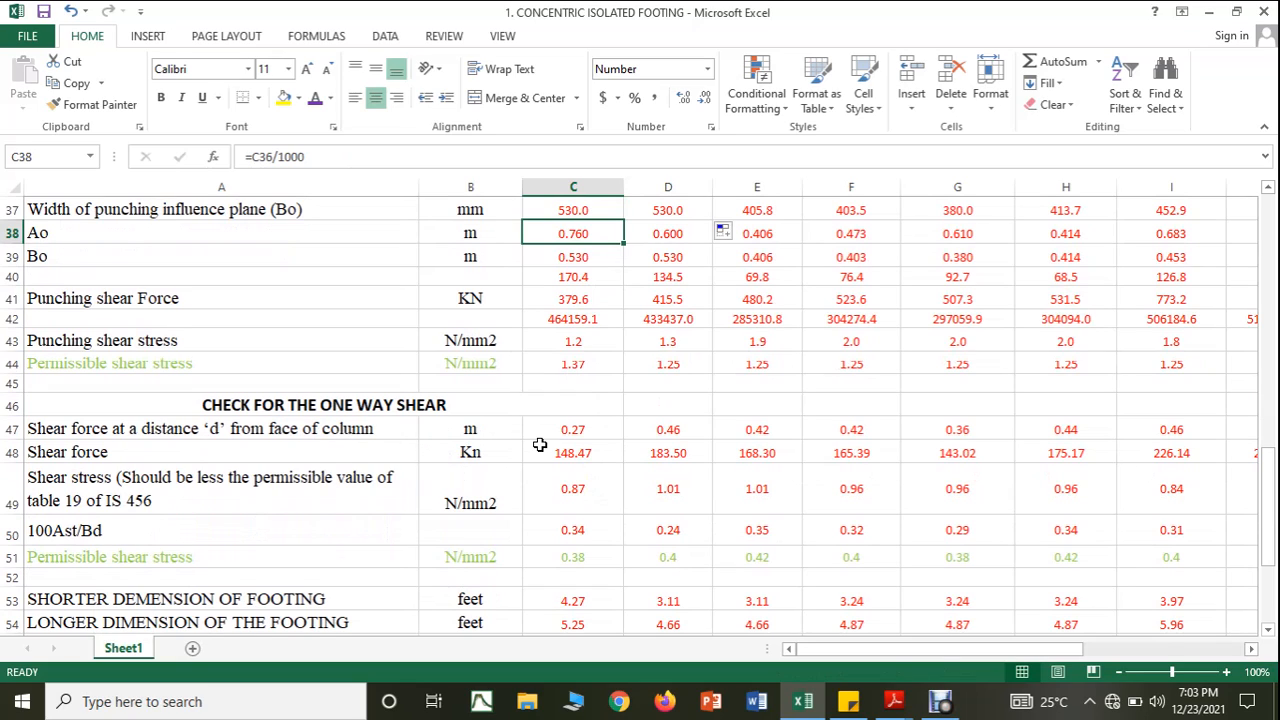
pyautogui.click(580, 436)
pyautogui.moveTo(623, 437); pyautogui.dragTo(700, 438)
pyautogui.click(571, 452)
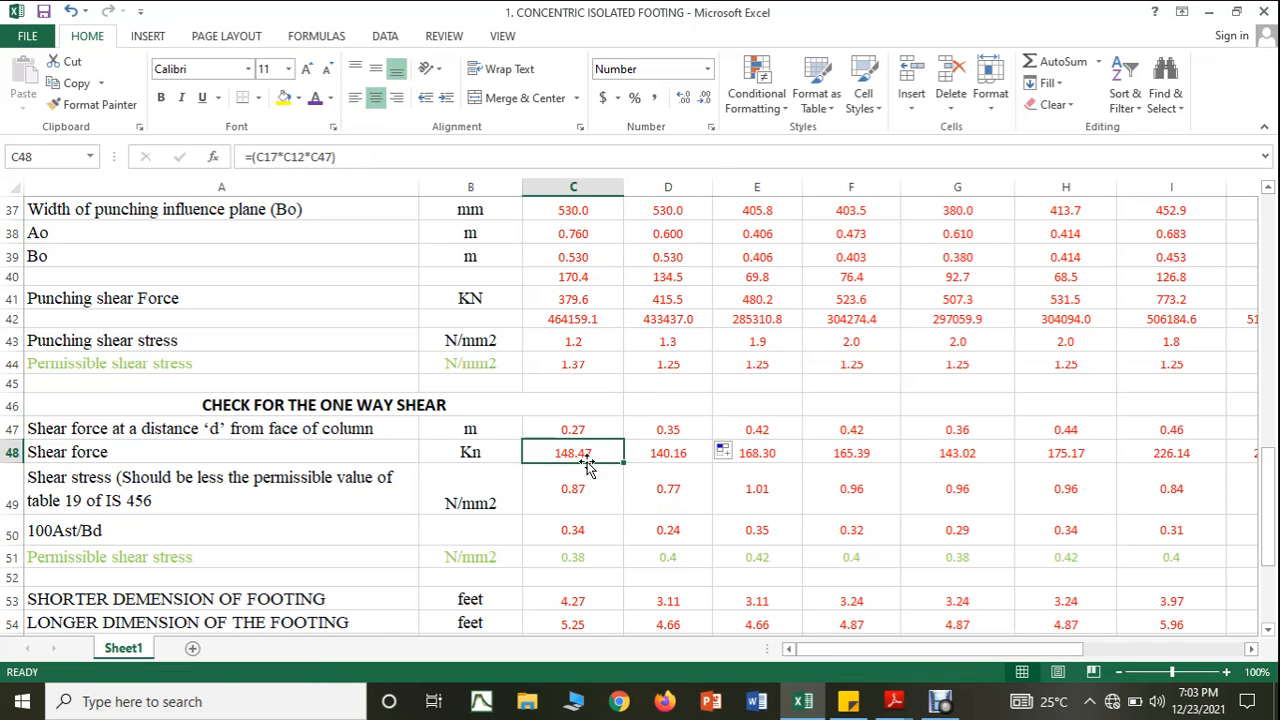
pyautogui.moveTo(622, 463); pyautogui.dragTo(690, 458)
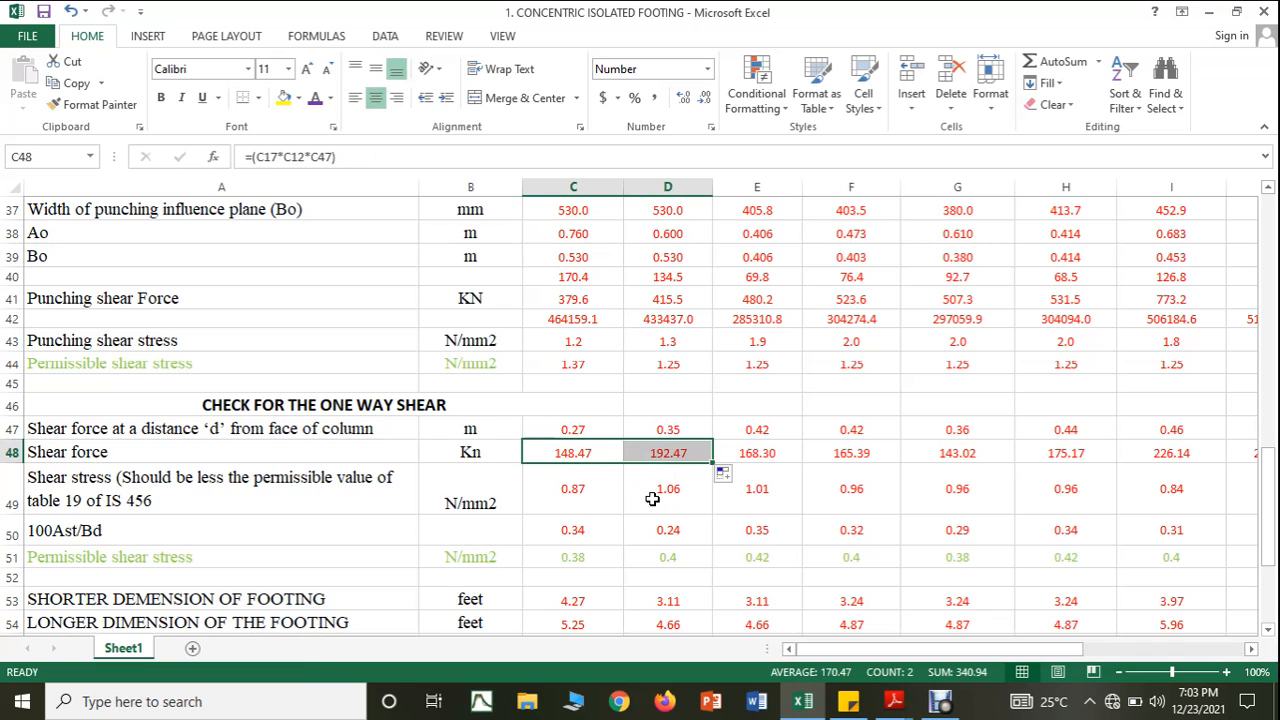
# Fill the one-way shear stress and 100Ast/Bd formulas from C49 and C50 across to D49 and D50
pyautogui.click(598, 496)
pyautogui.moveTo(623, 513); pyautogui.dragTo(677, 517)
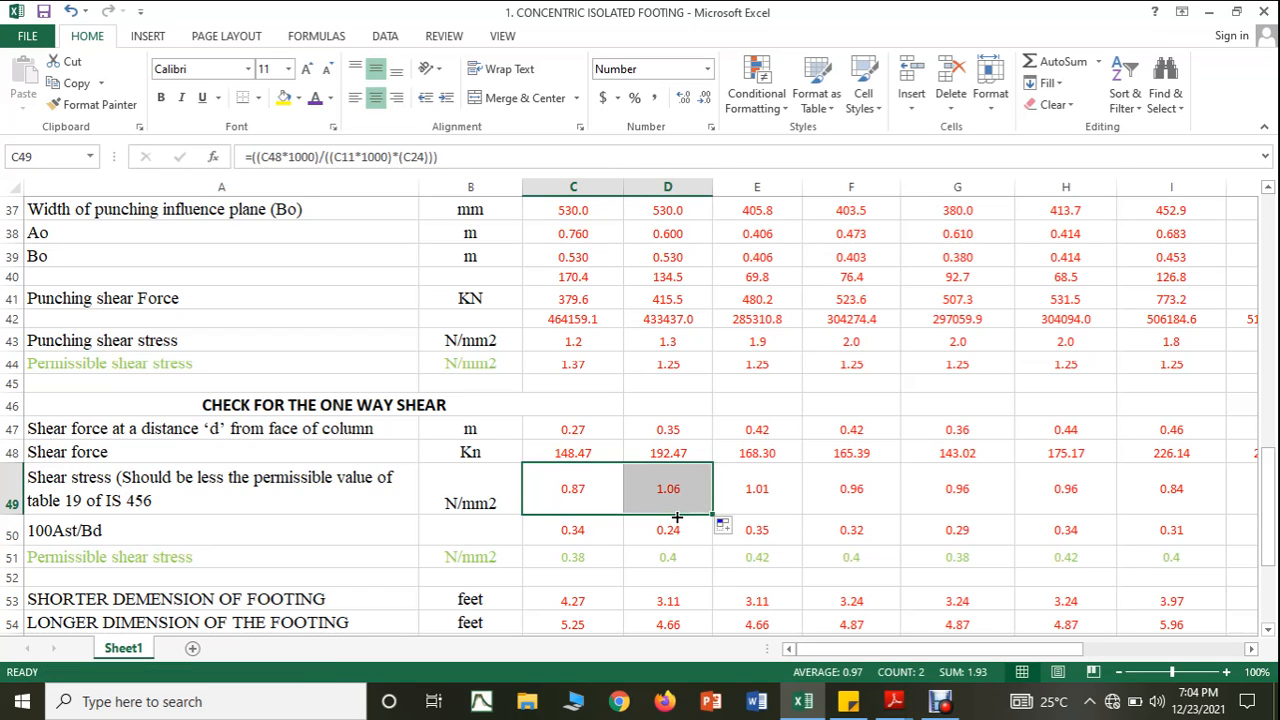
pyautogui.click(603, 535)
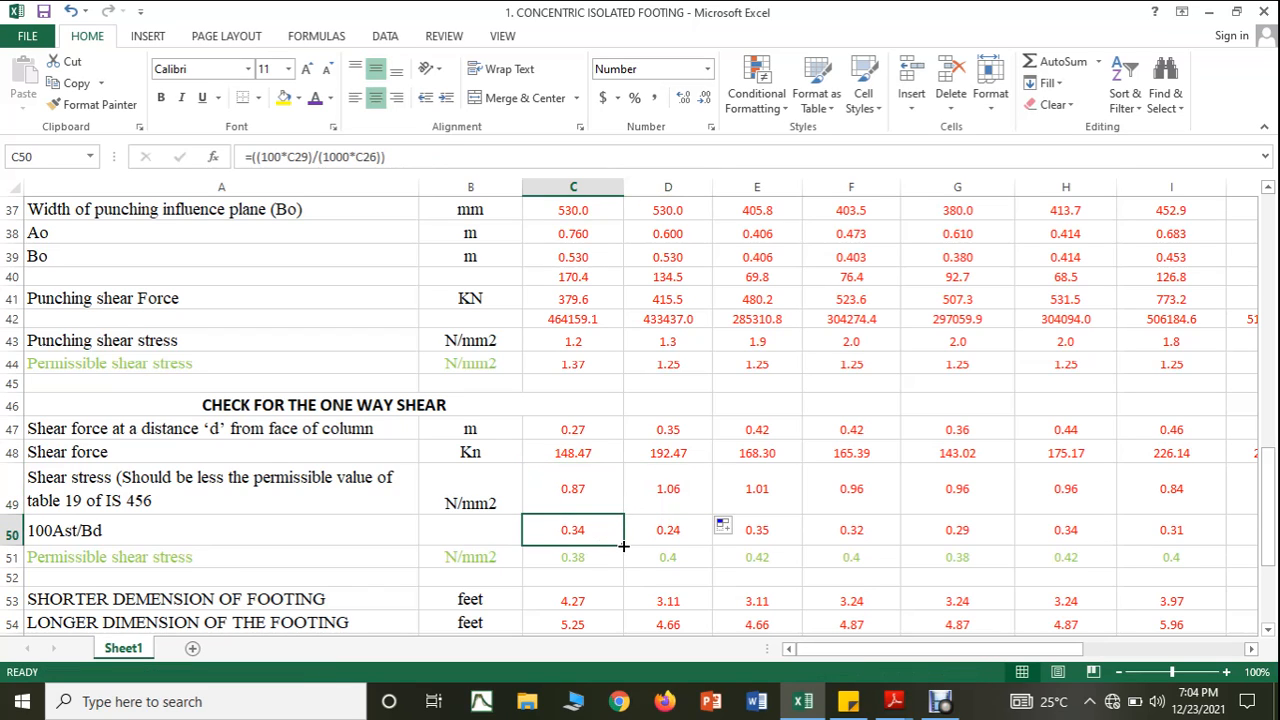
pyautogui.scroll(-1, 623, 545)
pyautogui.moveTo(624, 477); pyautogui.dragTo(668, 491)
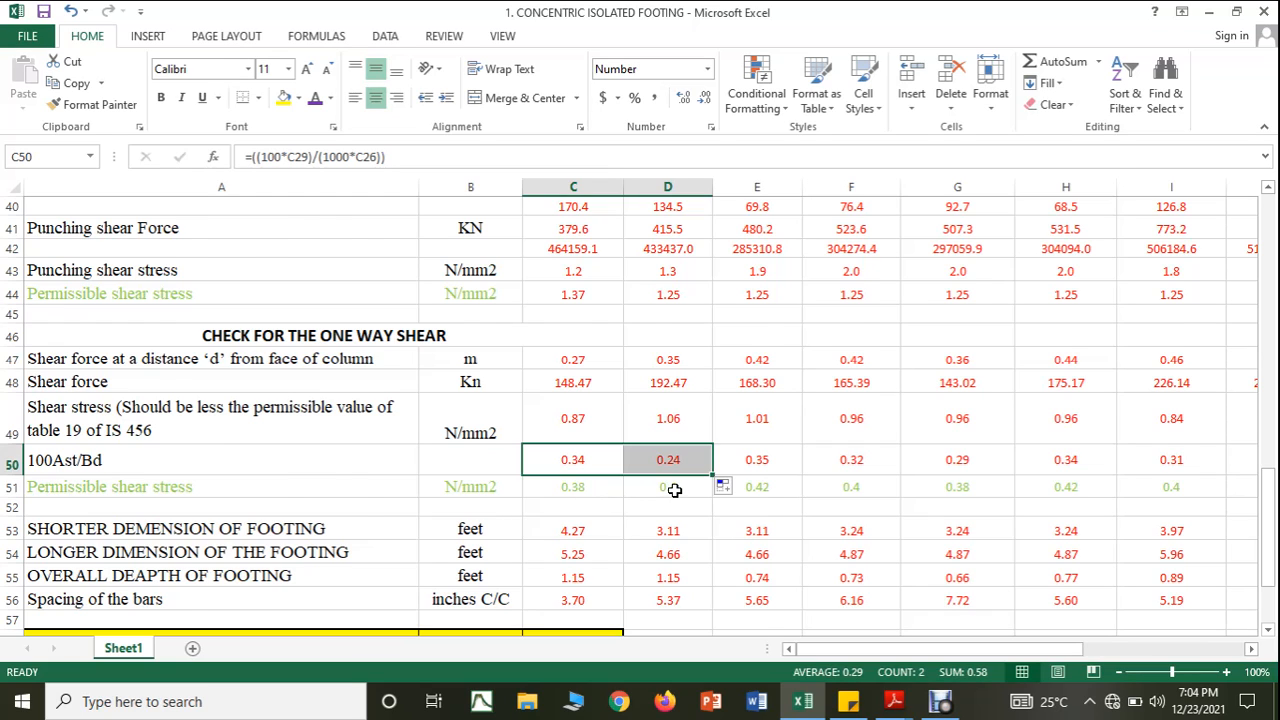
# Italicize the Critical section label in A21
pyautogui.scroll(2, 675, 490)
pyautogui.scroll(2, 410, 457)
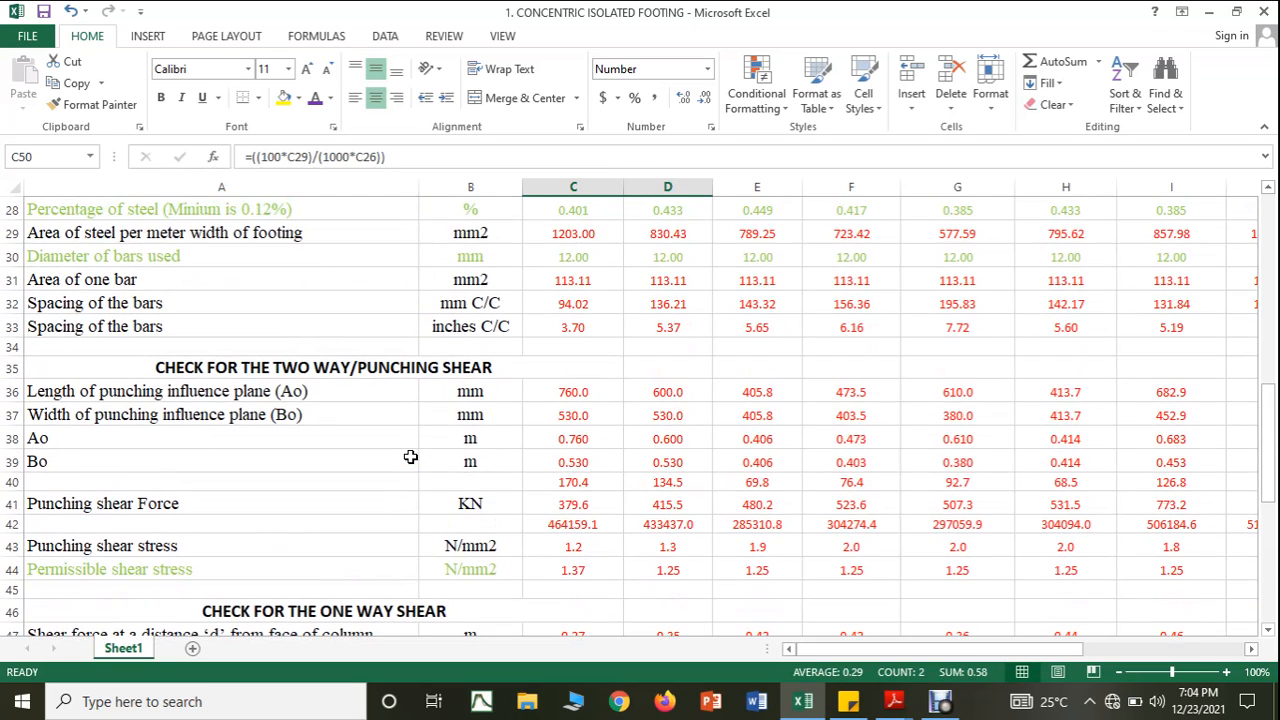
pyautogui.scroll(1, 410, 457)
pyautogui.scroll(2, 410, 457)
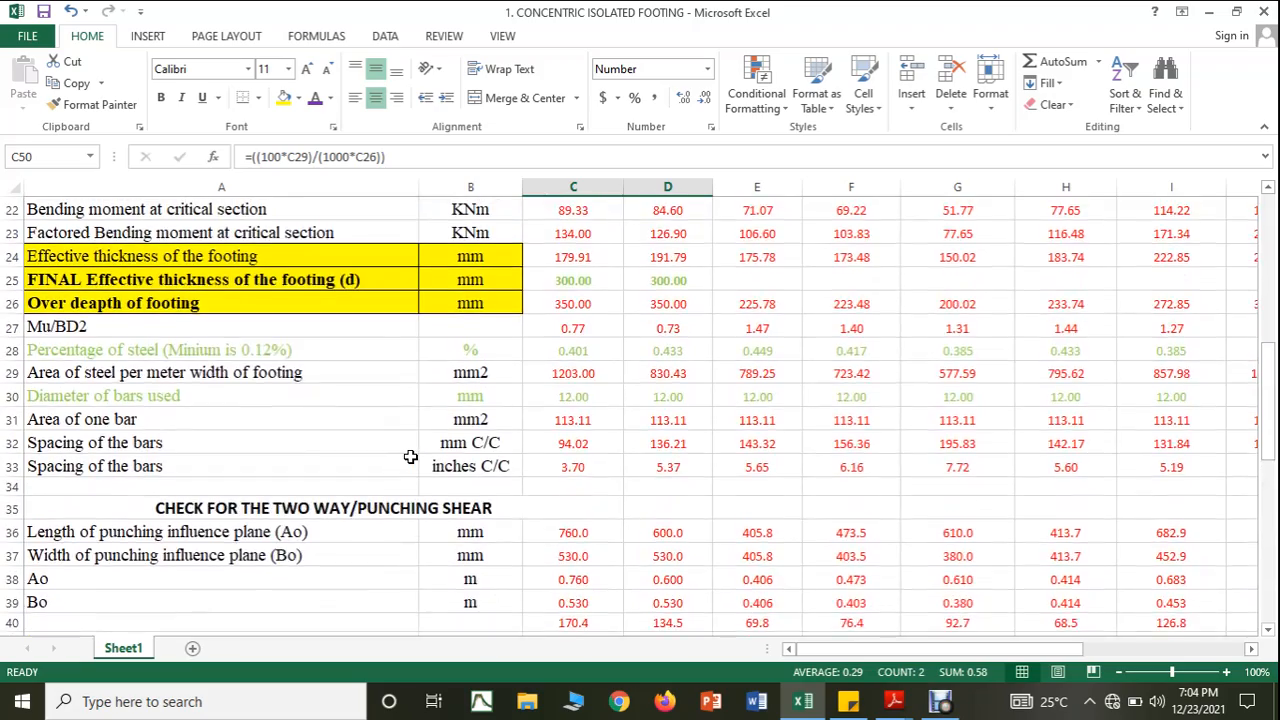
pyautogui.click(130, 260)
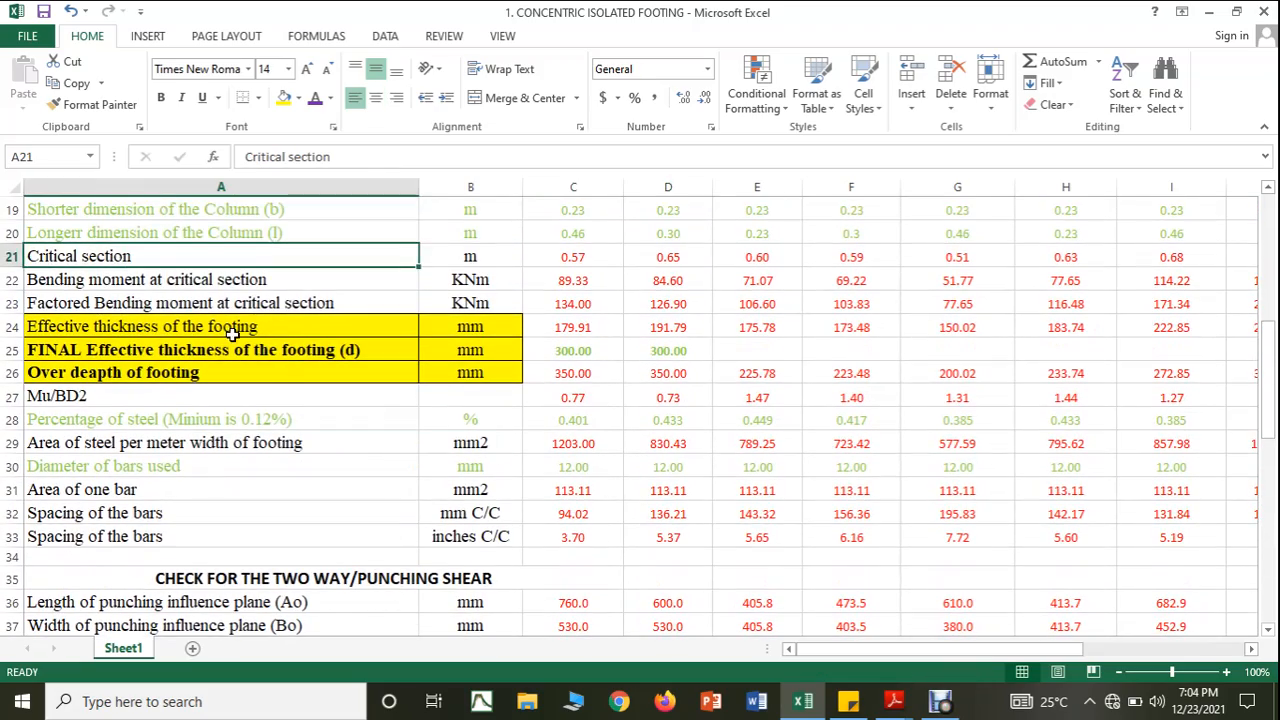
pyautogui.scroll(3, 232, 335)
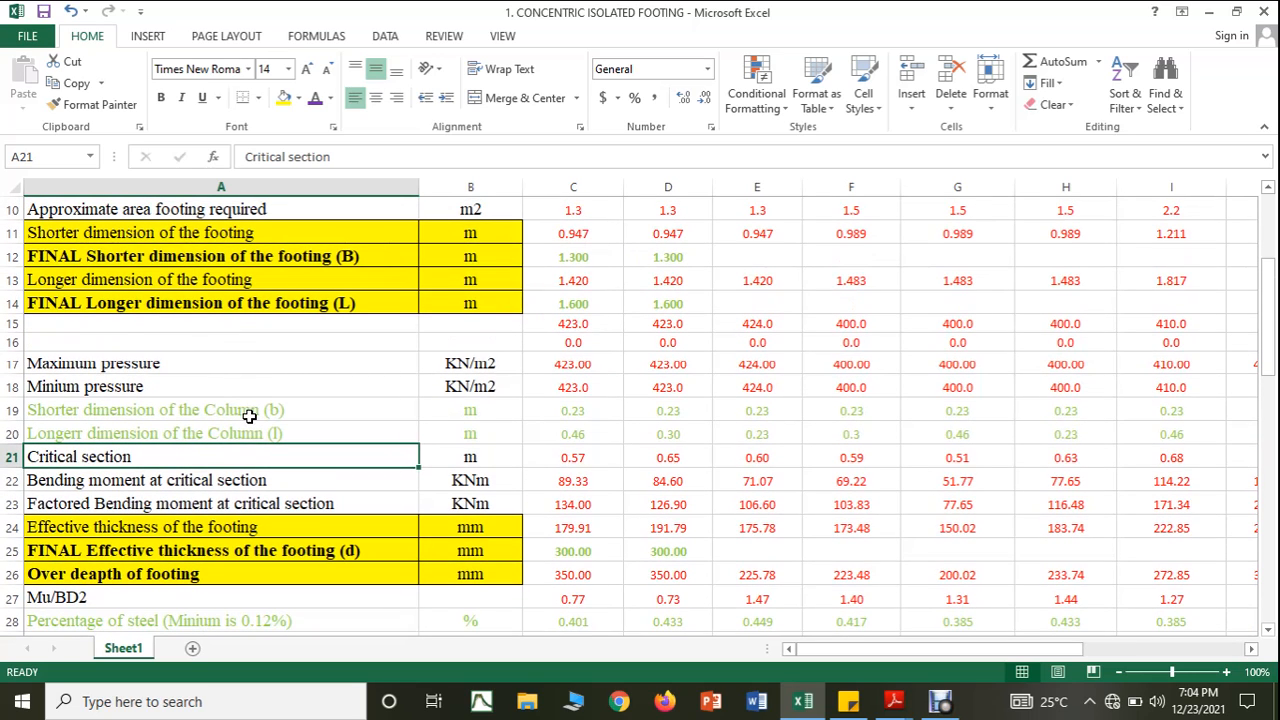
pyautogui.click(183, 100)
# Italicize the labels for the length and width of the punching influence plane in A36 and A37
pyautogui.scroll(-3, 217, 279)
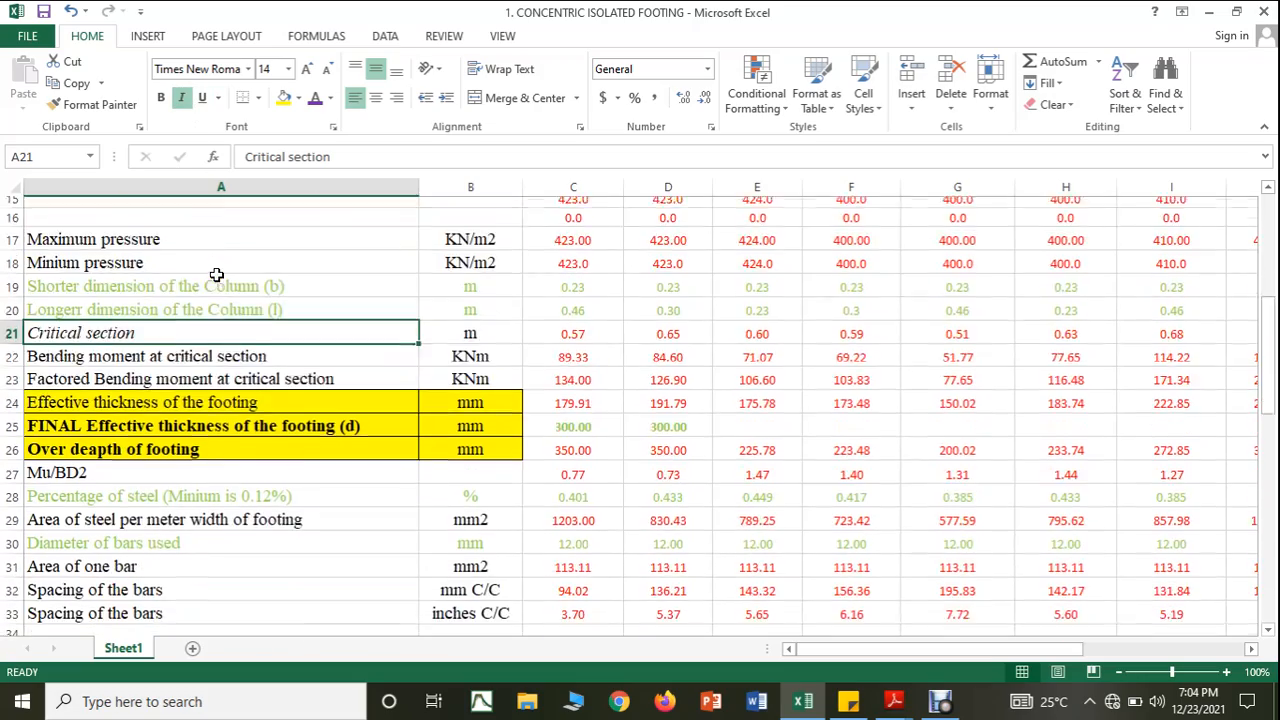
pyautogui.scroll(-2, 217, 279)
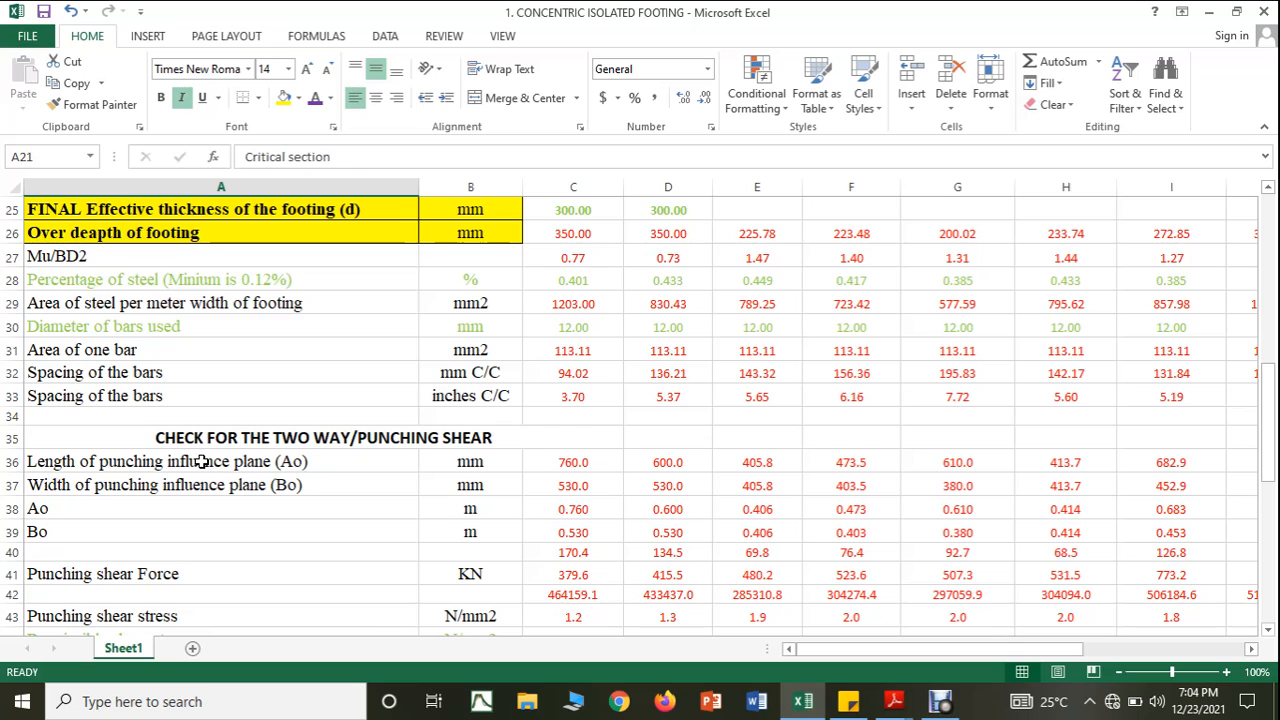
pyautogui.click(203, 461)
pyautogui.keyDown('ctrl'); pyautogui.click(200, 479); pyautogui.keyUp('ctrl')
pyautogui.click(182, 97)
# Italicize the one-way shear labels in A47, A48 and A49, from the shear distance to the shear stress
pyautogui.scroll(-4, 208, 341)
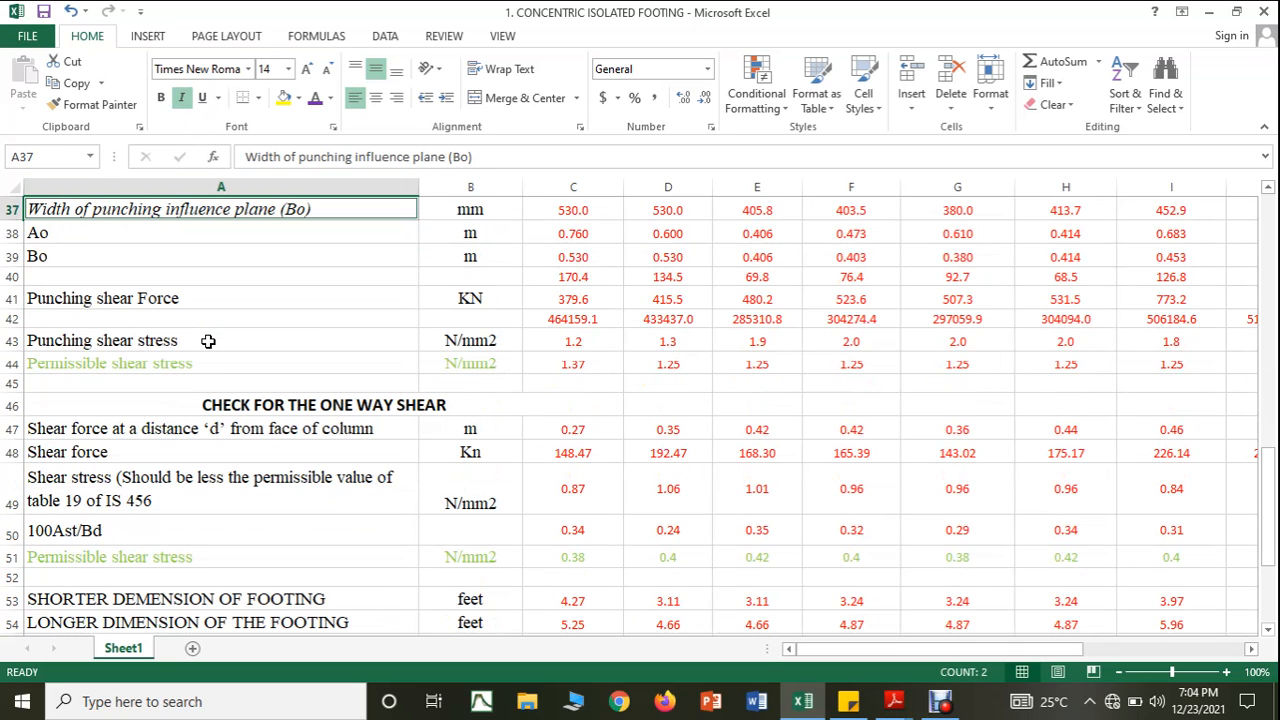
pyautogui.click(186, 428)
pyautogui.keyDown('ctrl'); pyautogui.click(152, 455); pyautogui.keyUp('ctrl')
pyautogui.keyDown('ctrl'); pyautogui.click(142, 495); pyautogui.keyUp('ctrl')
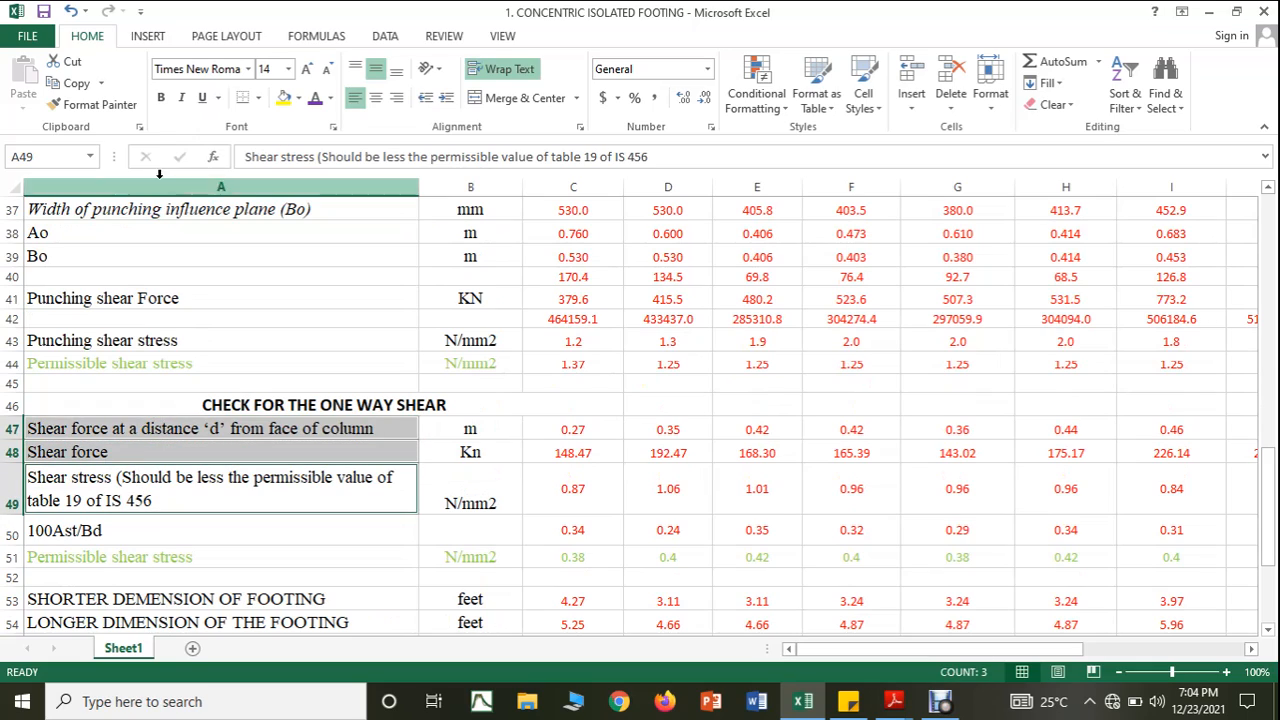
pyautogui.click(181, 97)
# Check node 32's punching shear stress in D43 against the permissible shear stress in D44
pyautogui.click(667, 452)
pyautogui.scroll(8, 667, 455)
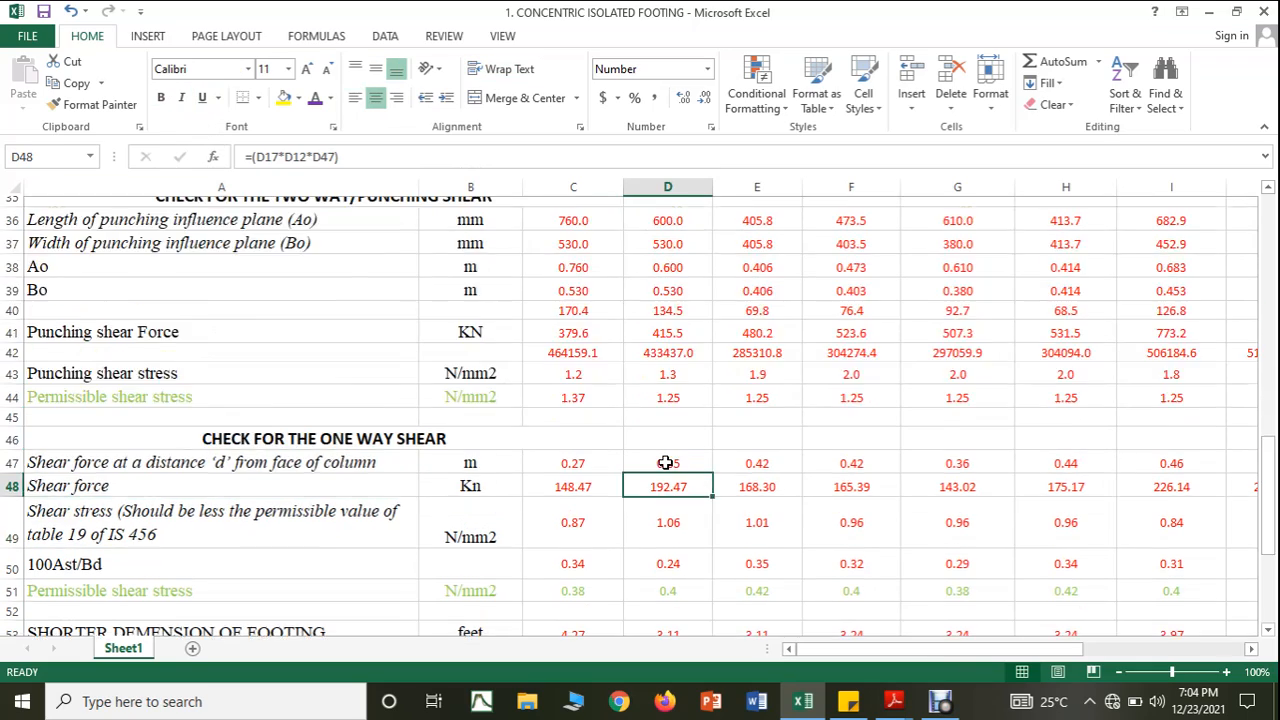
pyautogui.scroll(-4, 680, 430)
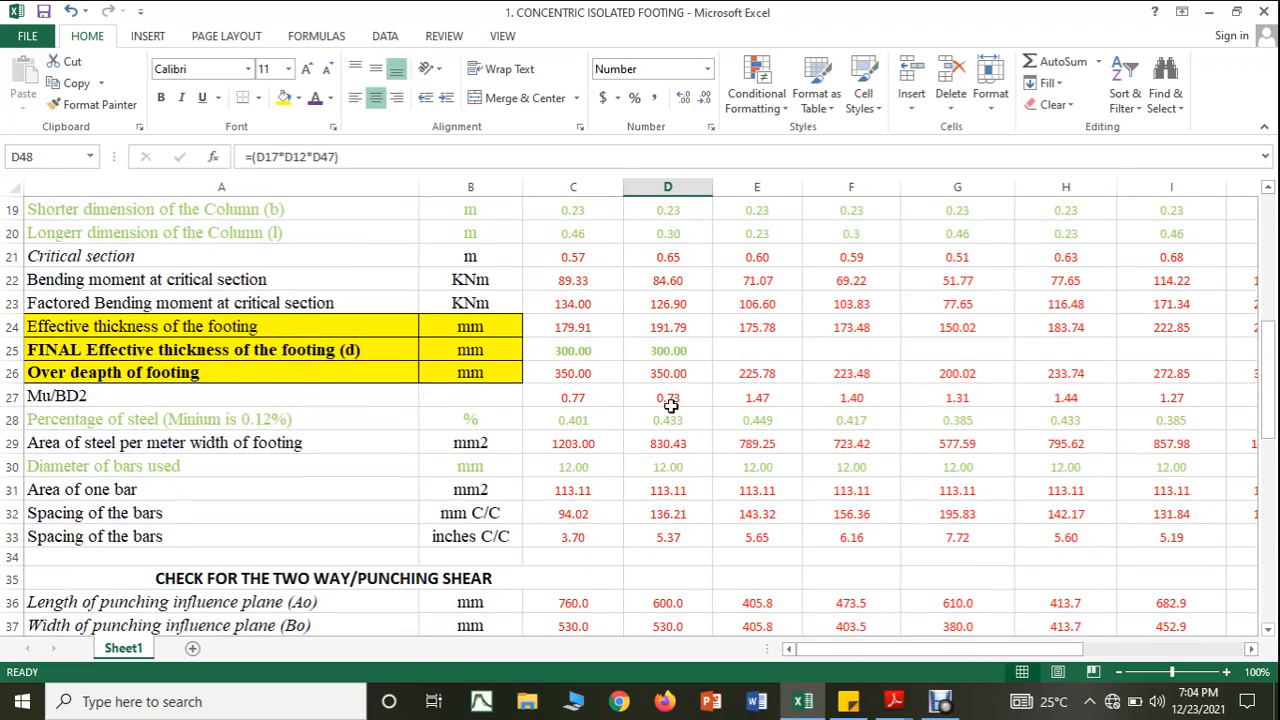
pyautogui.scroll(-1, 675, 358)
pyautogui.scroll(-1, 675, 358)
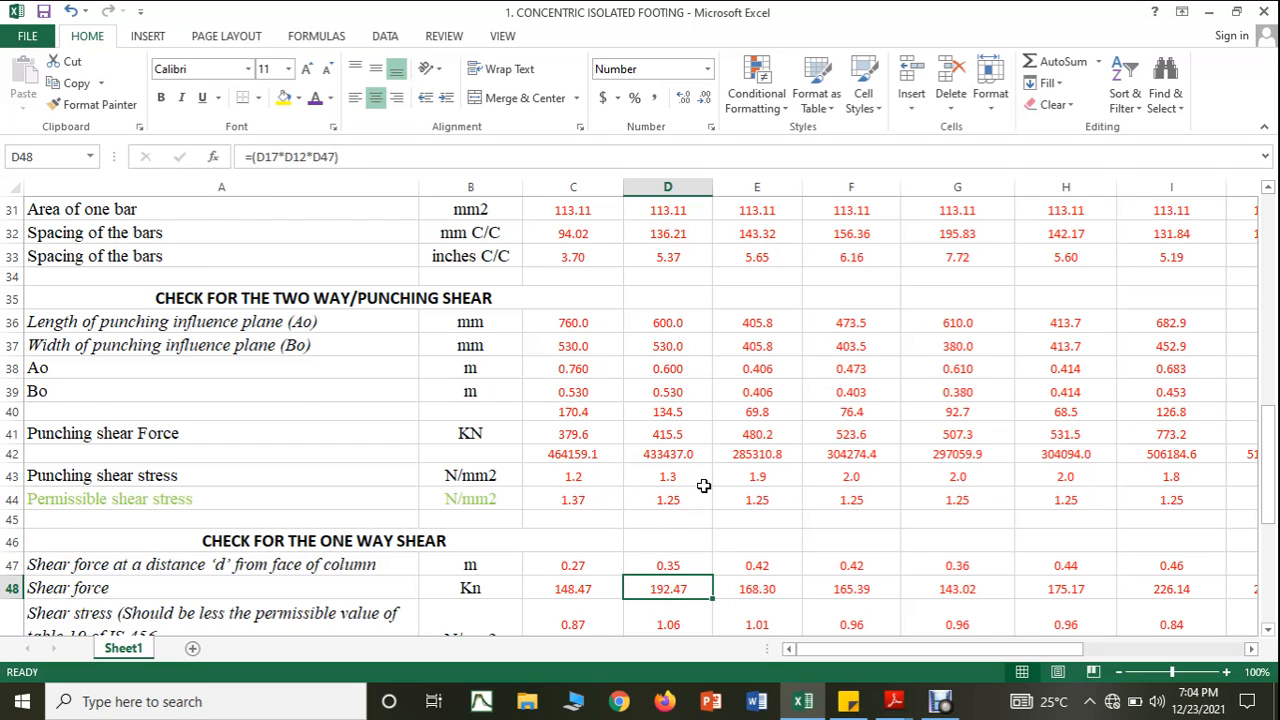
# Set node 32's final effective thickness in D25 to 325 mm and recheck its punching shear stress against the permissible value
pyautogui.scroll(3, 703, 488)
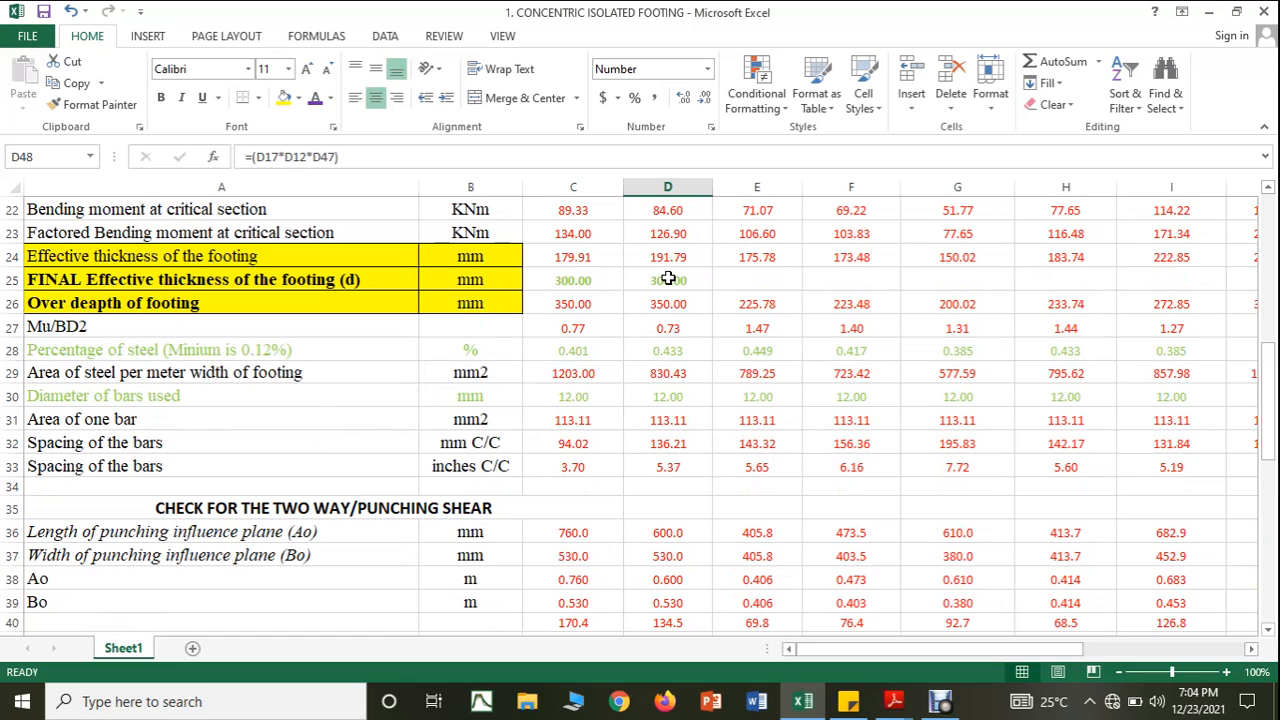
pyautogui.click(692, 280)
pyautogui.write('3')
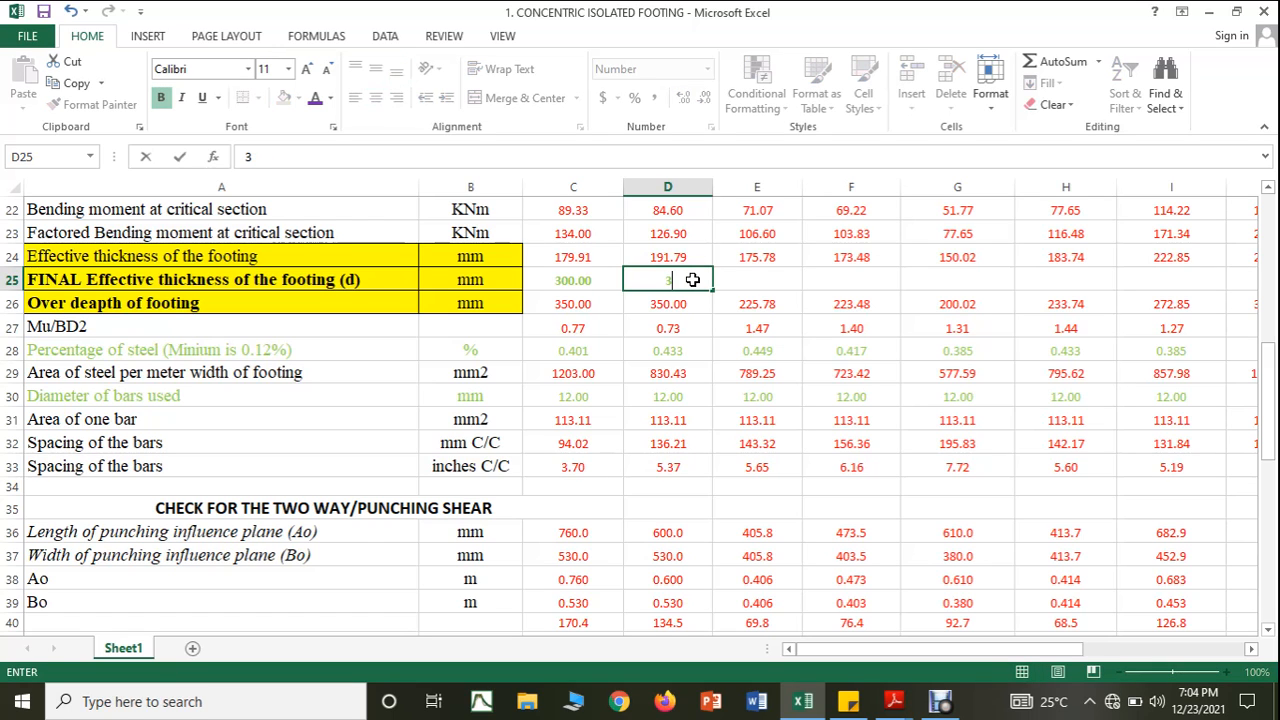
pyautogui.write('25')
pyautogui.click(760, 366)
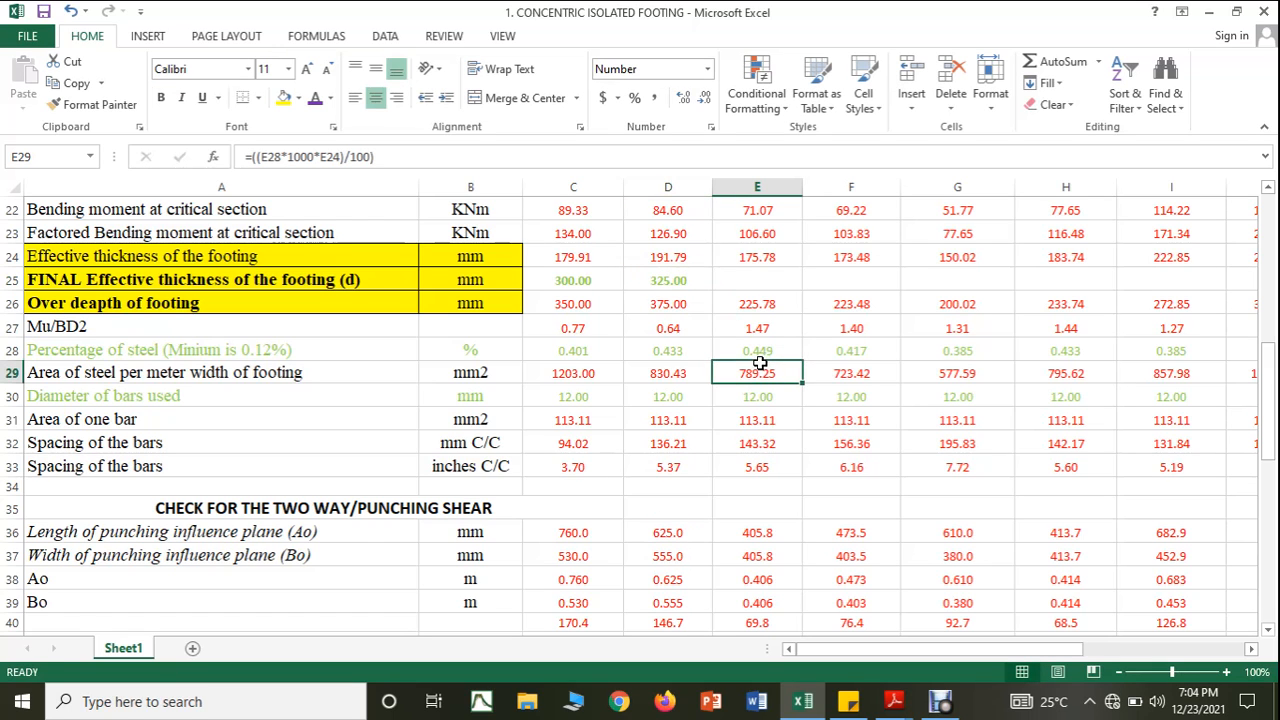
pyautogui.scroll(-4, 721, 362)
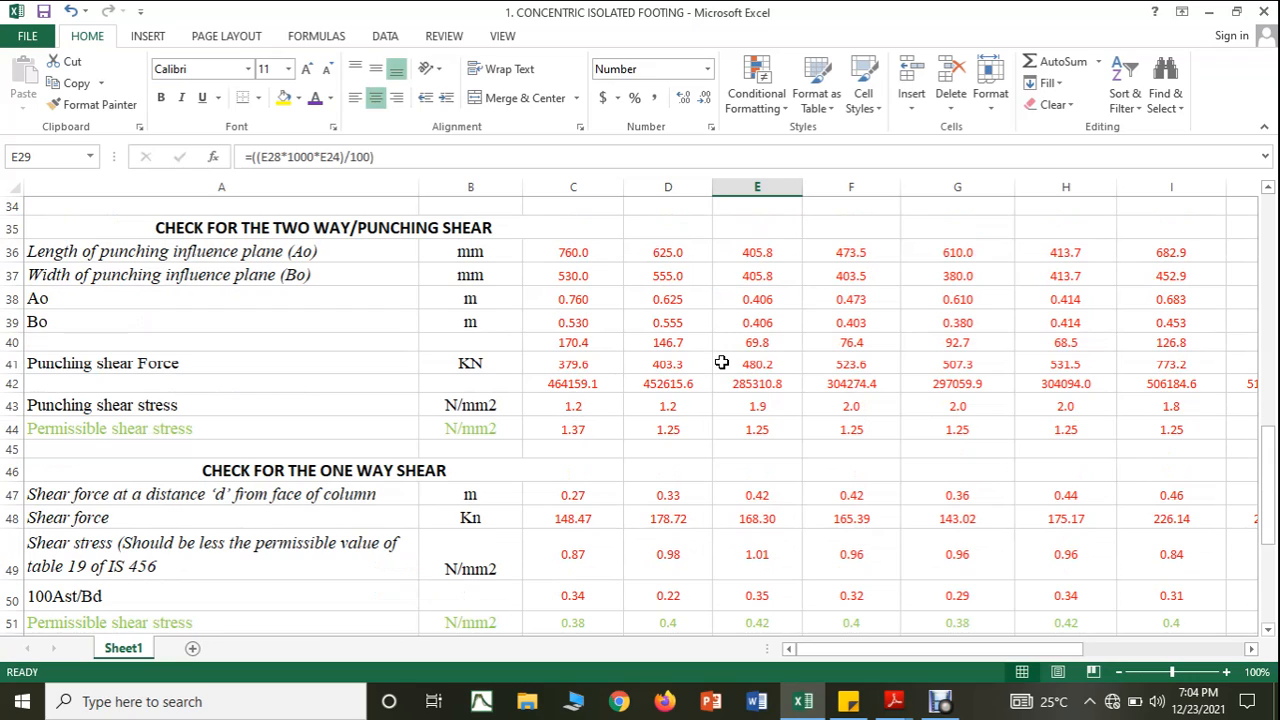
pyautogui.click(686, 428)
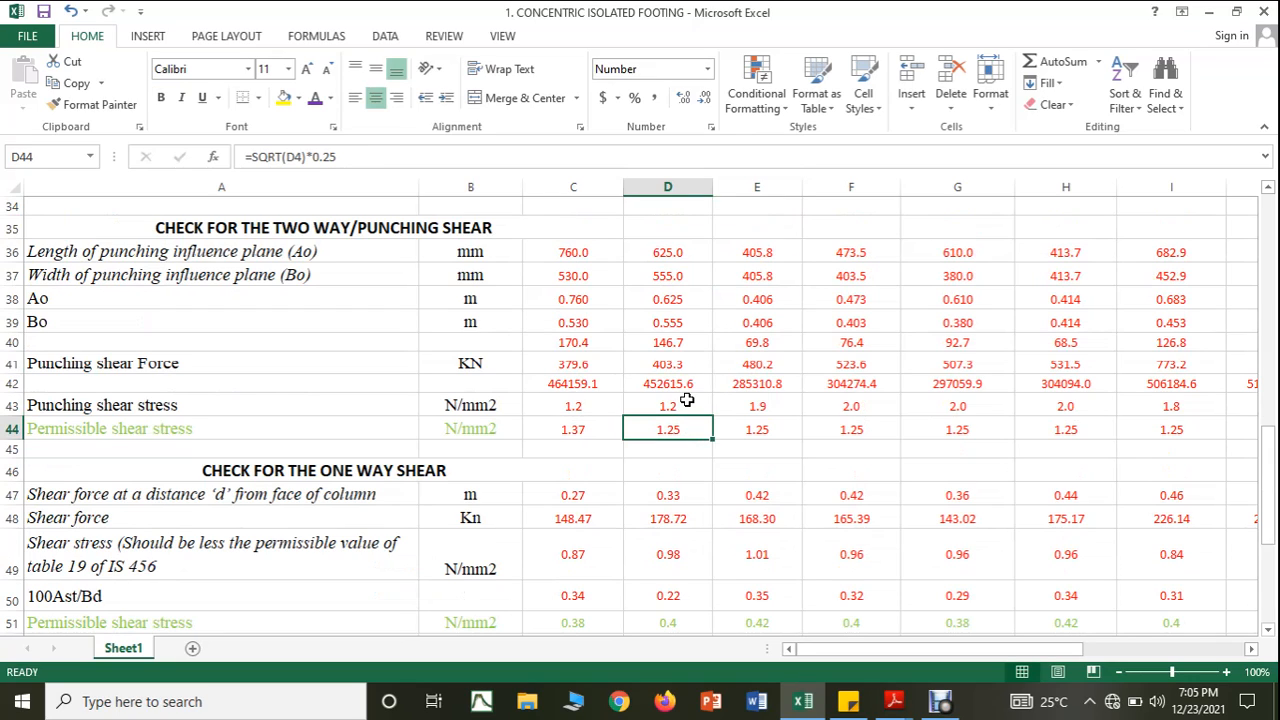
# Check node 32's punching shear stress in D43 and its one-way shear stress in D49 against the permissible values
pyautogui.click(686, 404)
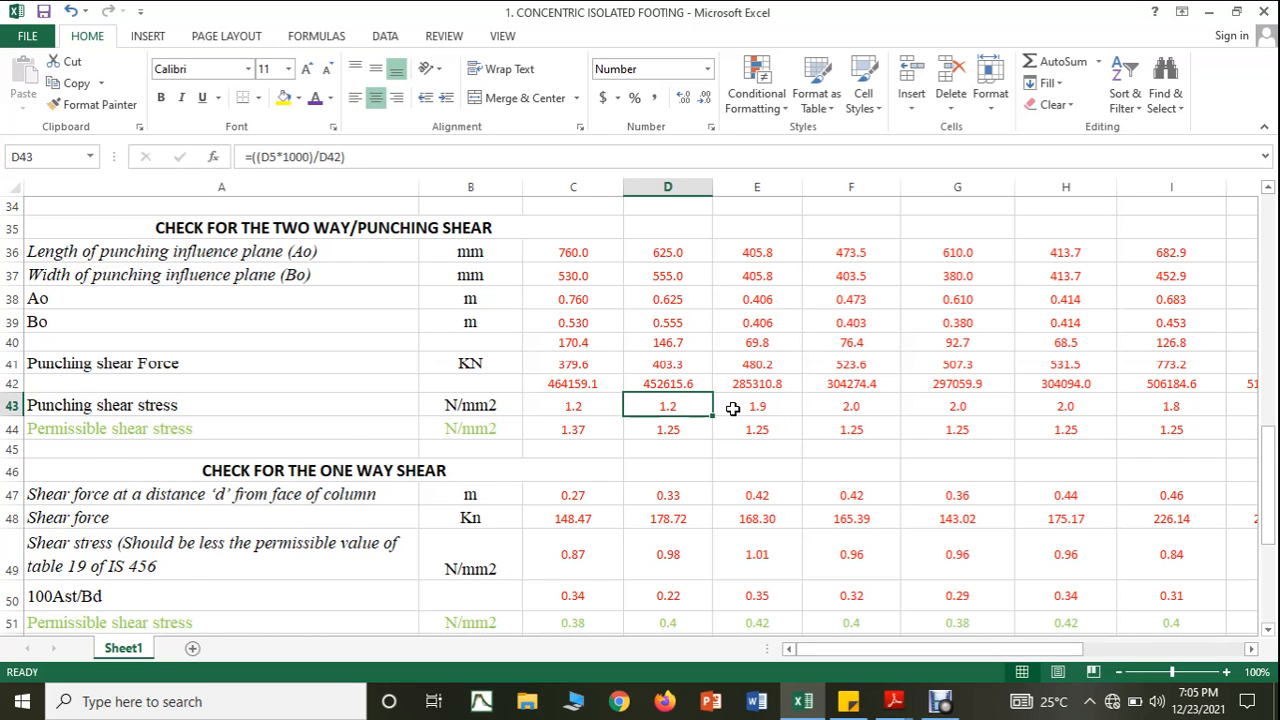
pyautogui.scroll(-1, 733, 408)
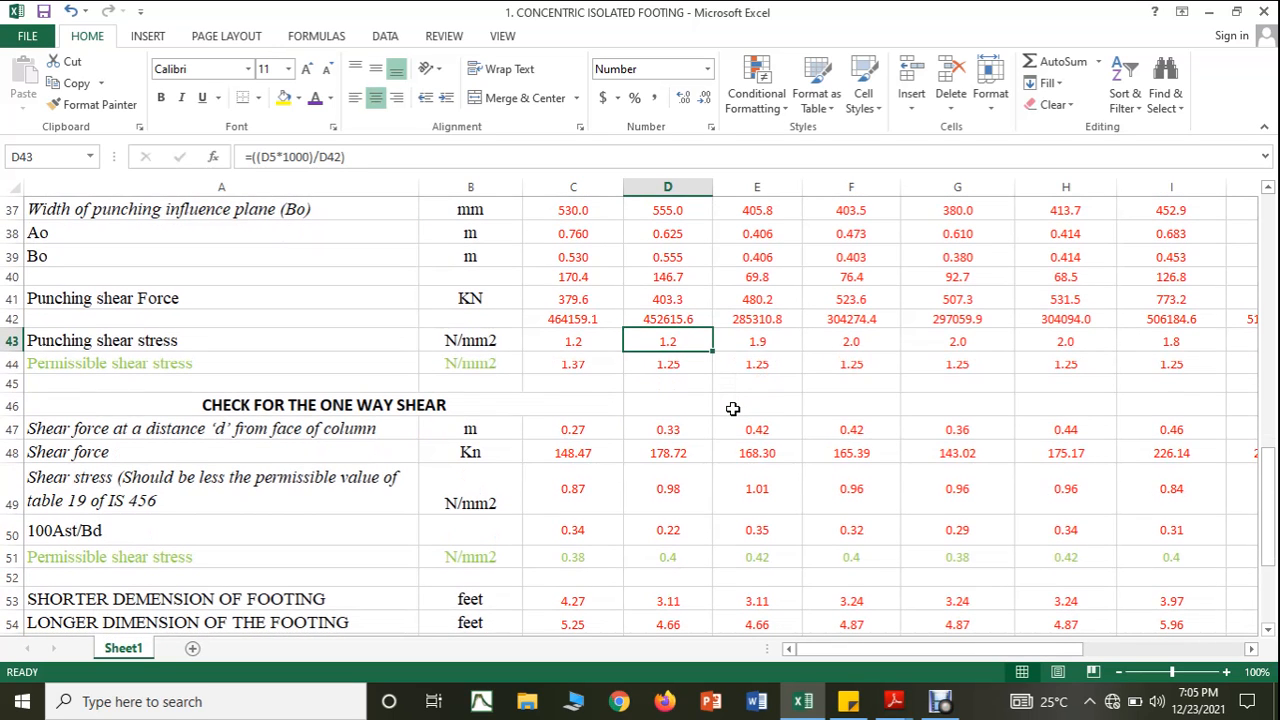
pyautogui.scroll(-1, 733, 408)
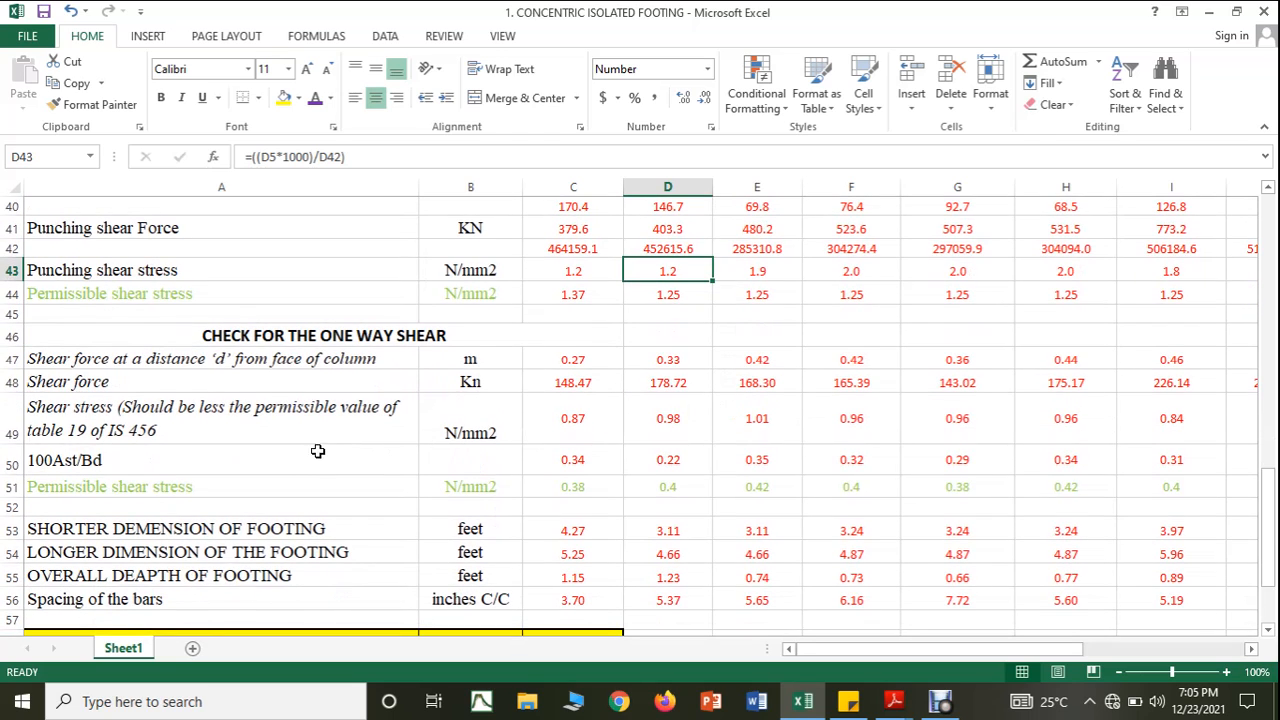
pyautogui.click(698, 487)
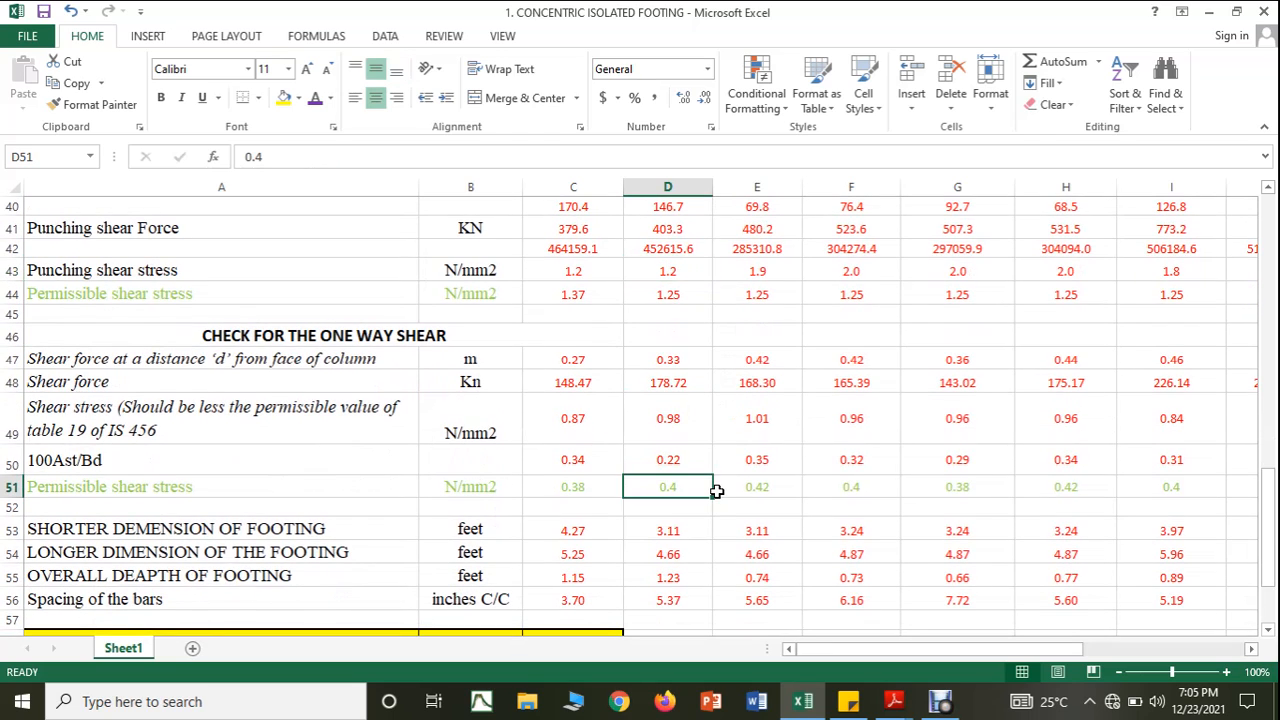
pyautogui.click(651, 431)
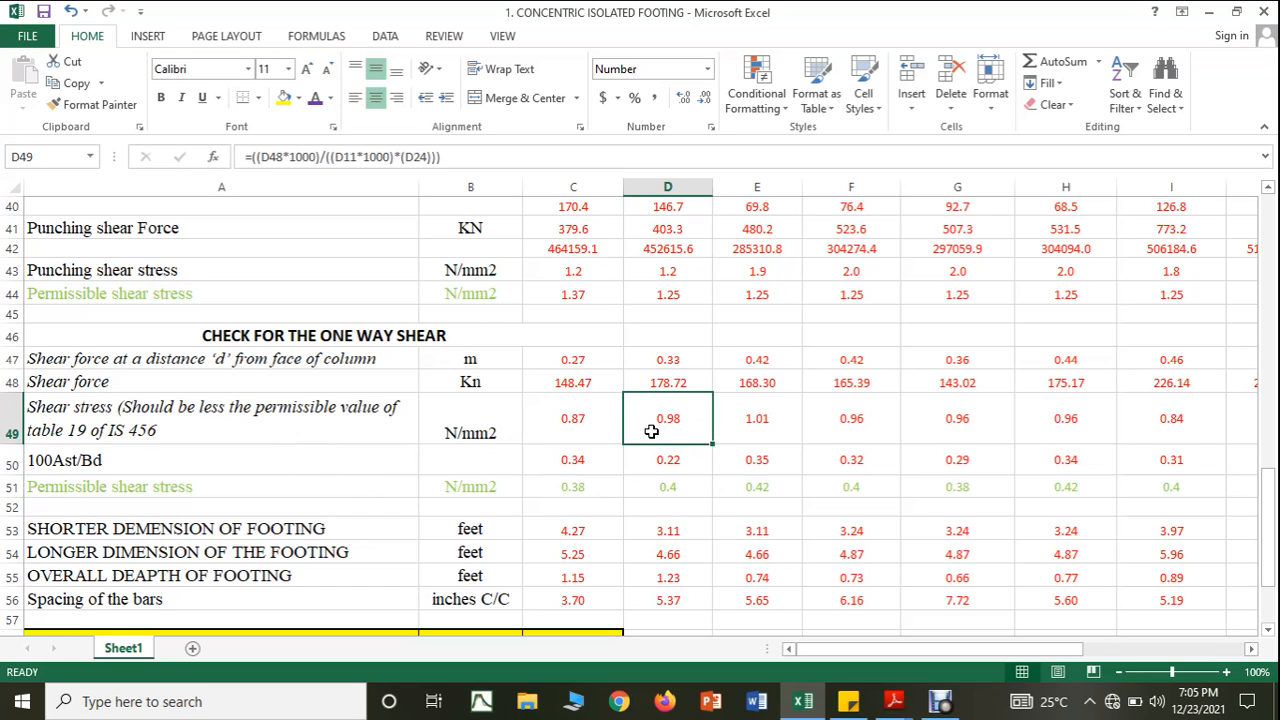
# Set node 32's concrete grade in D4 to 30 N/mm2 and fill it across the other node groups through I4
pyautogui.scroll(13, 651, 431)
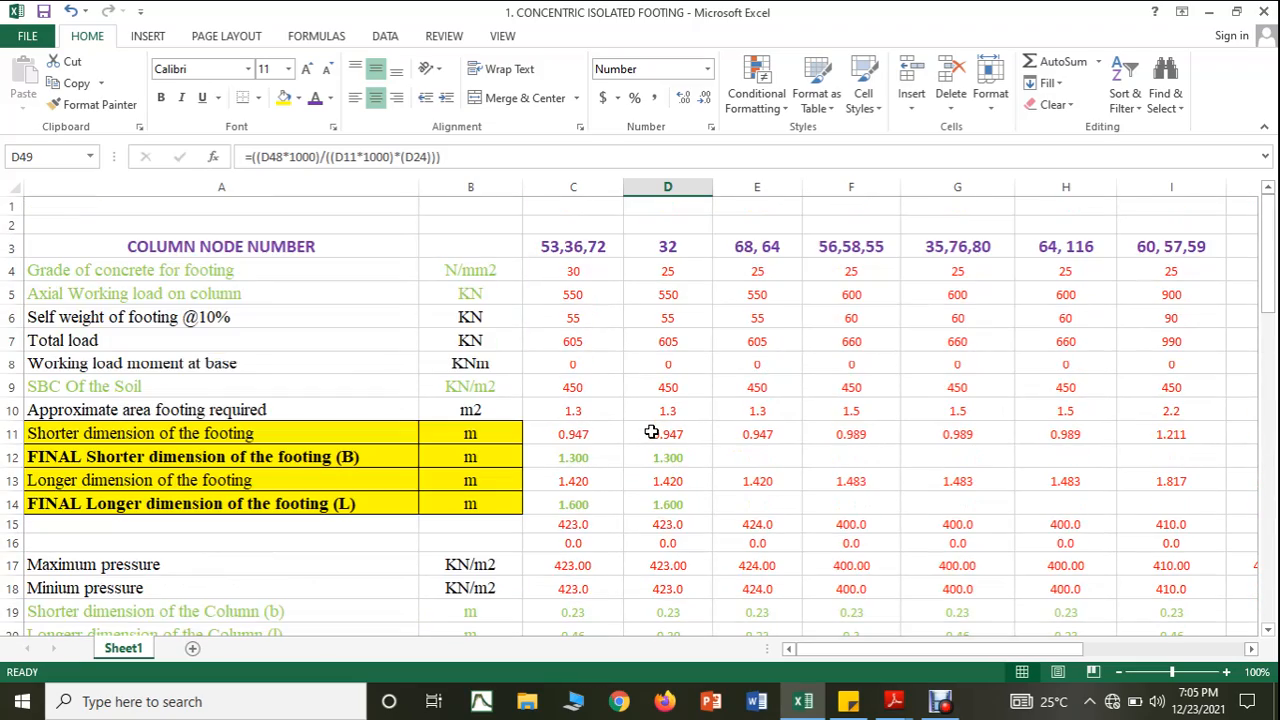
pyautogui.click(585, 272)
pyautogui.click(662, 274)
pyautogui.write('30')
pyautogui.click(726, 344)
pyautogui.click(686, 274)
pyautogui.moveTo(717, 281); pyautogui.dragTo(1232, 283)
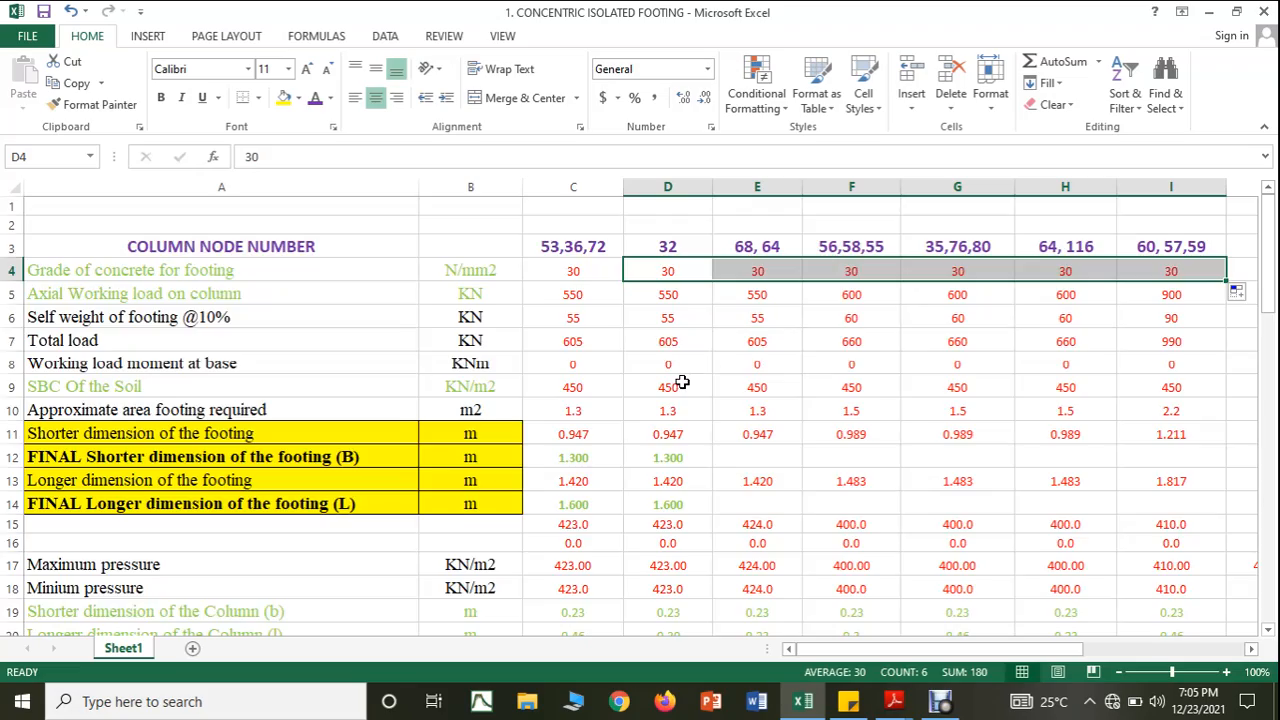
# Look over the recalculated shear checks and switch to the IS 456 code, 456.pdf, in Adobe Reader
pyautogui.scroll(-8, 681, 382)
pyautogui.scroll(-3, 681, 382)
pyautogui.scroll(-2, 677, 405)
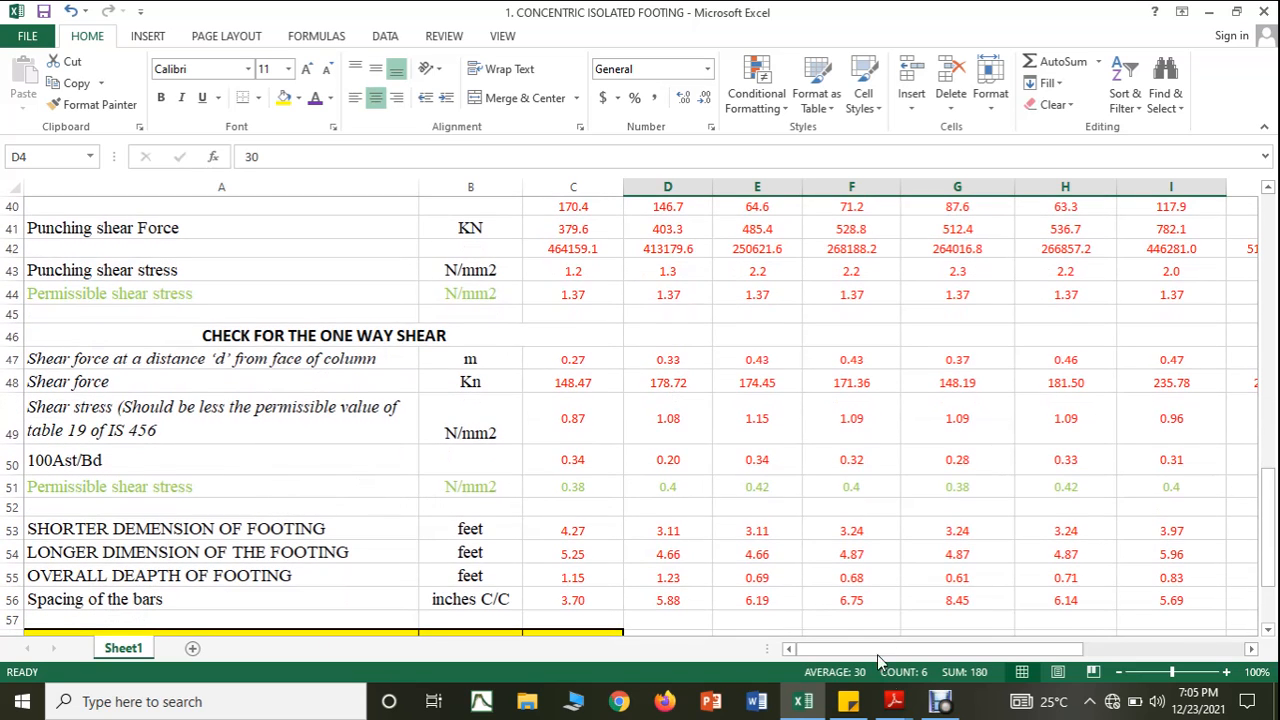
pyautogui.click(894, 701)
pyautogui.click(857, 667)
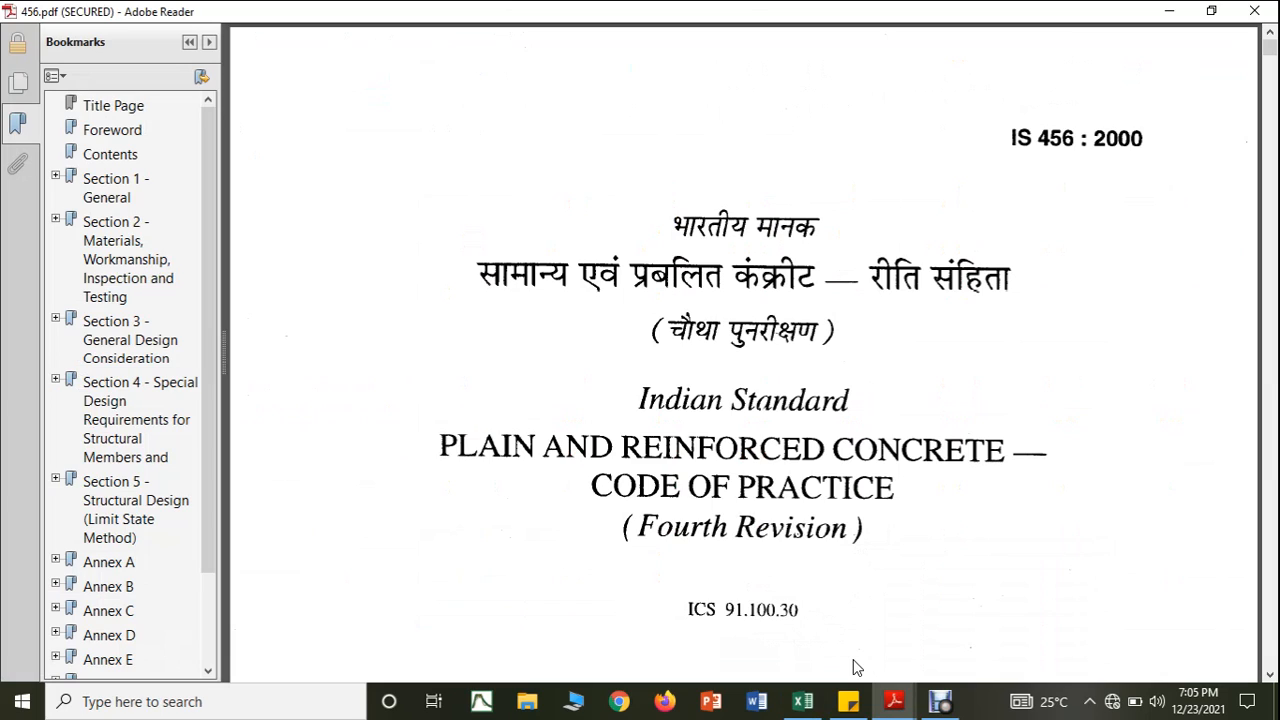
# Search the IS 456 document for "table 19" up to the table of design shear strength of concrete
pyautogui.hotkey('ctrl', 'f')
pyautogui.write('taable 19')
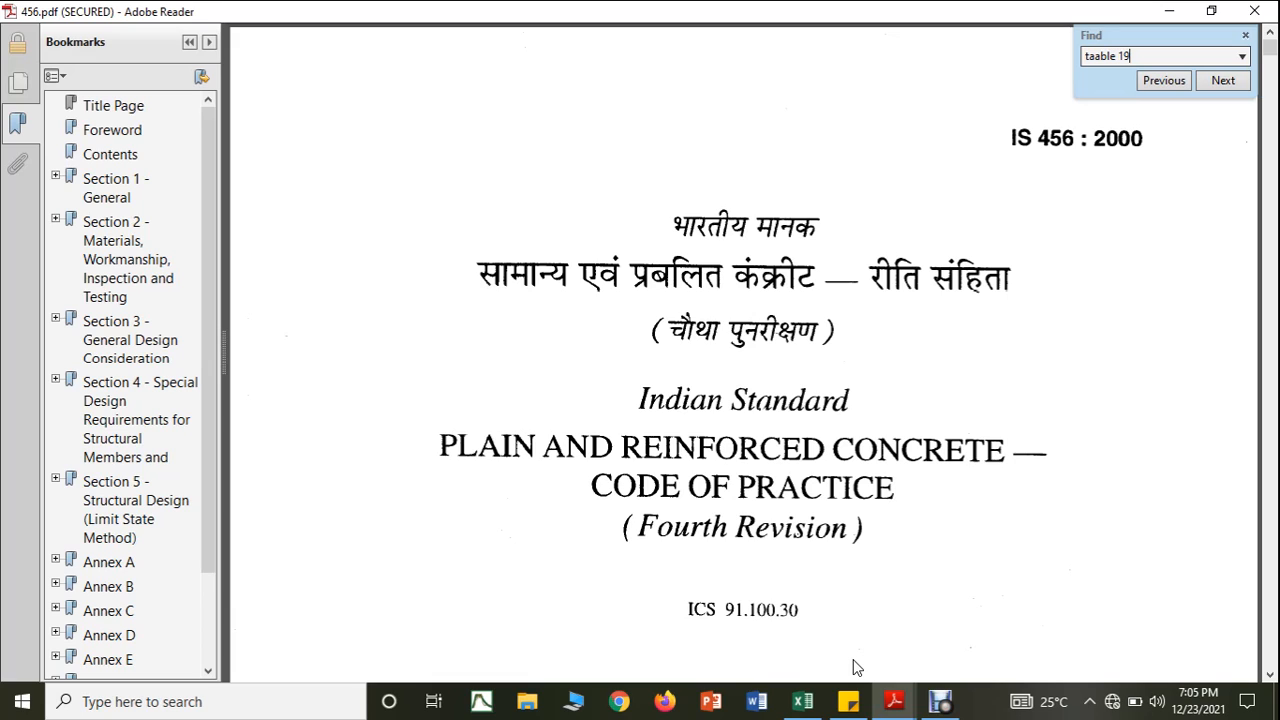
pyautogui.press('Return')
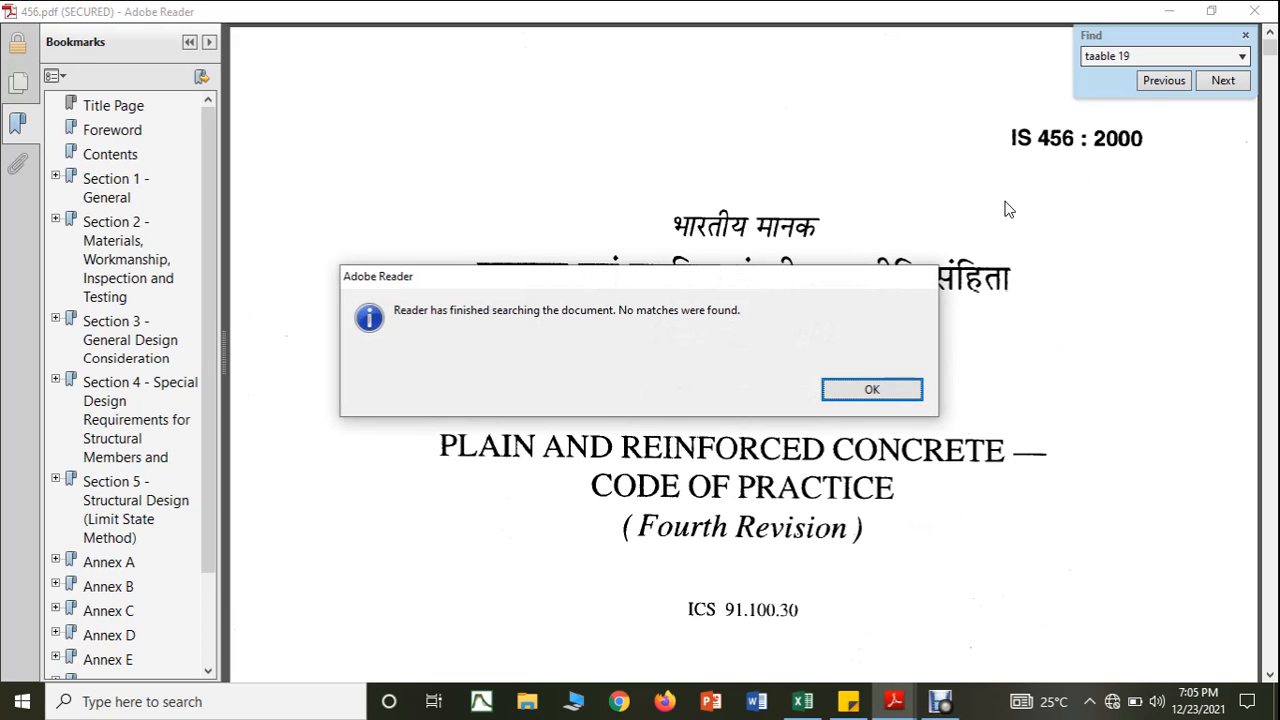
pyautogui.click(884, 393)
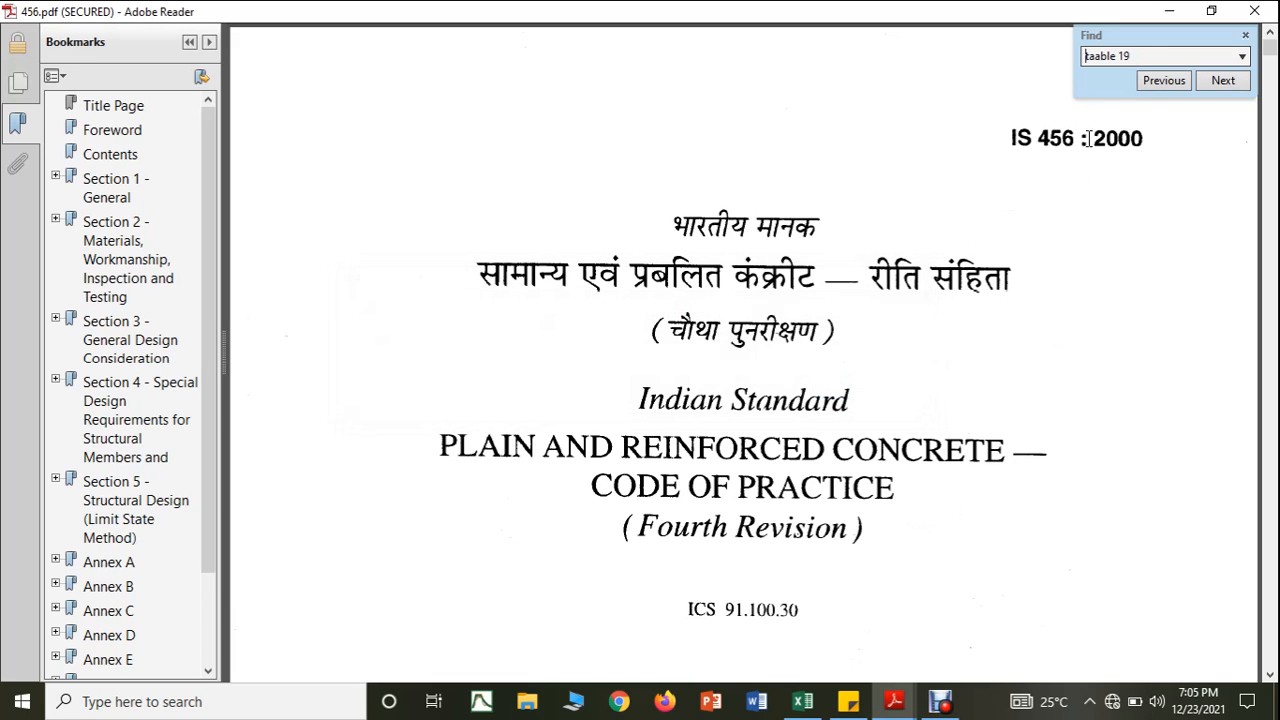
pyautogui.click(1120, 56)
pyautogui.write('ta')
pyautogui.press('Return')
pyautogui.press('Return')
pyautogui.press('Return')
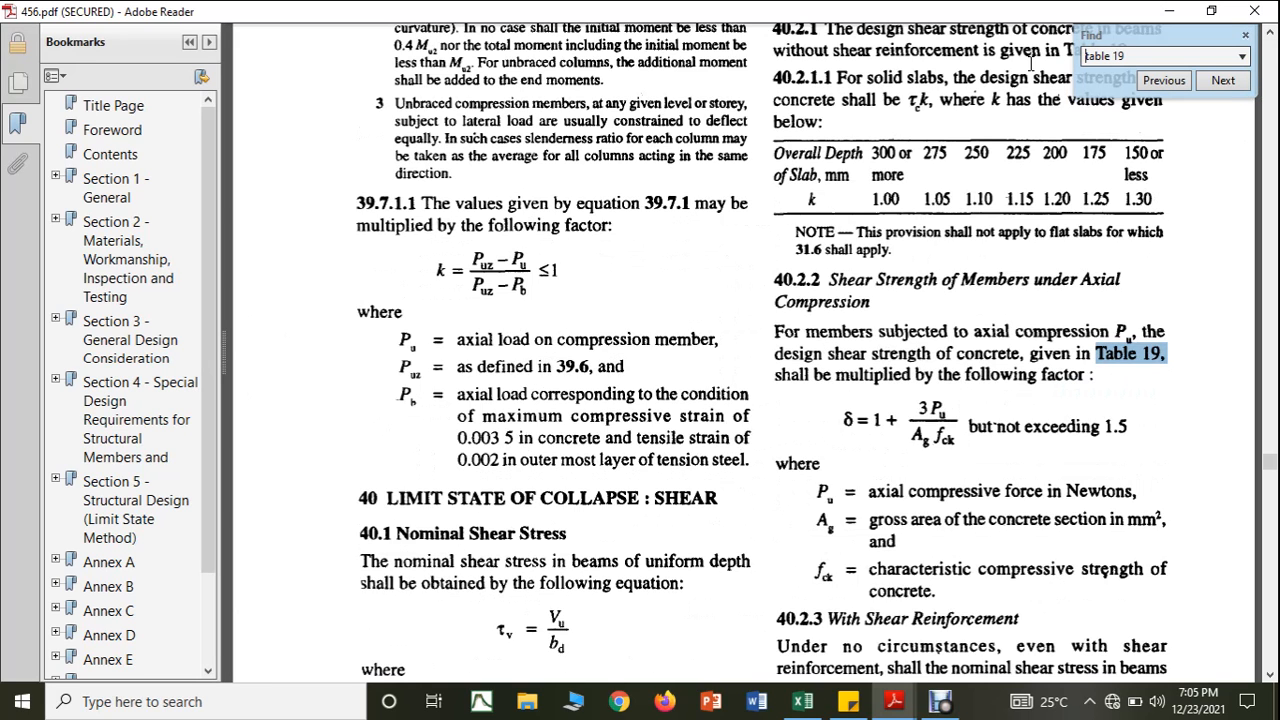
pyautogui.press('Return')
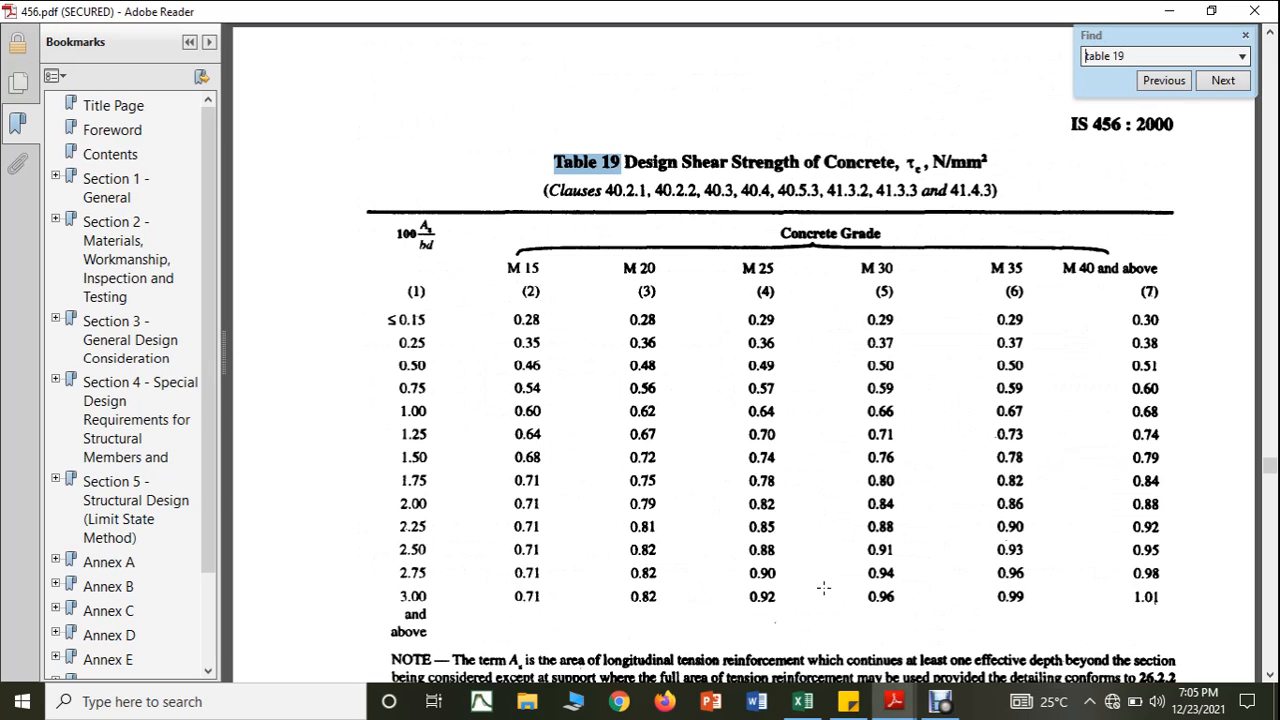
# Switch between Excel and Table 19 to check node 32's one-way shear stress and permissible value in D49 and D51
pyautogui.click(817, 716)
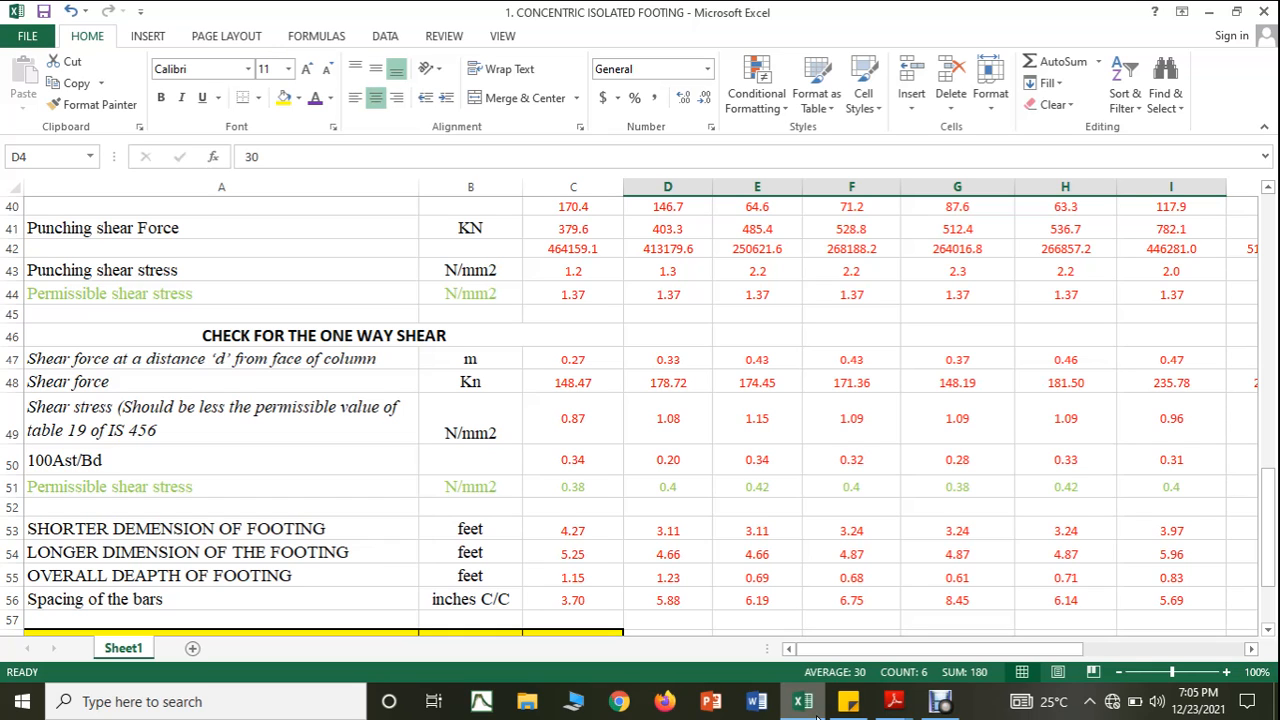
pyautogui.click(817, 716)
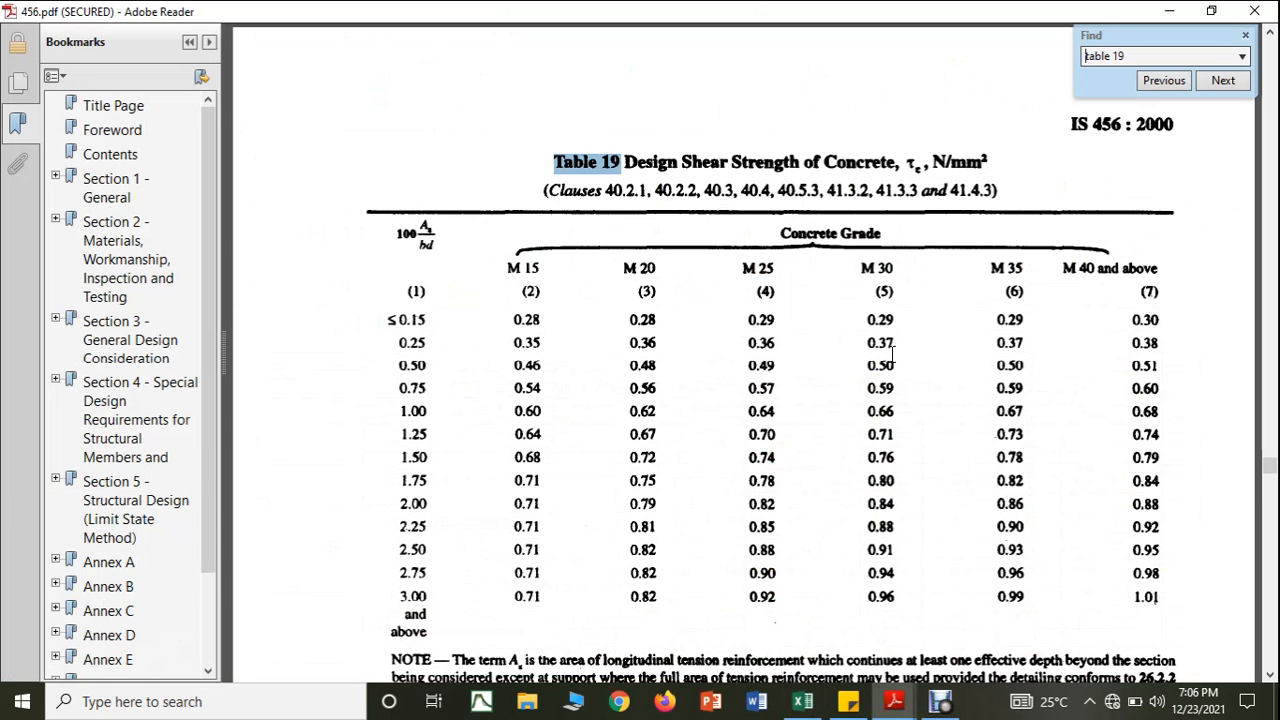
pyautogui.click(802, 701)
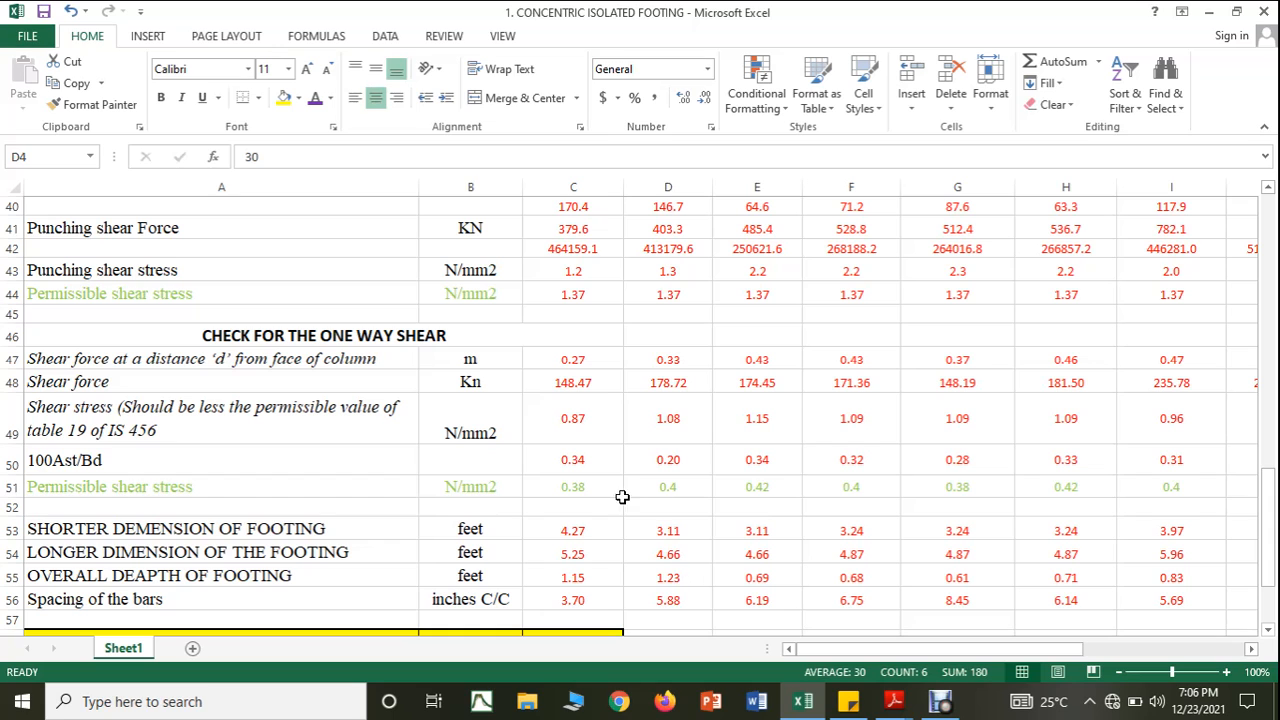
pyautogui.click(660, 488)
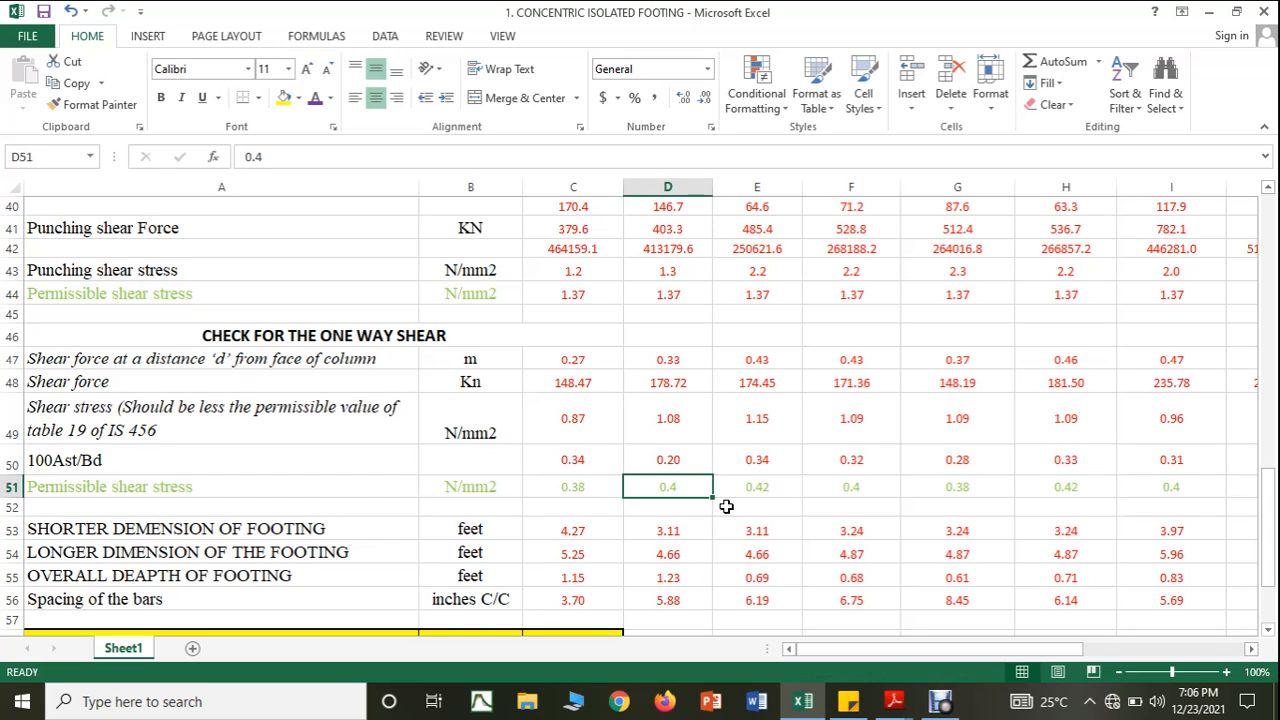
pyautogui.scroll(1, 726, 507)
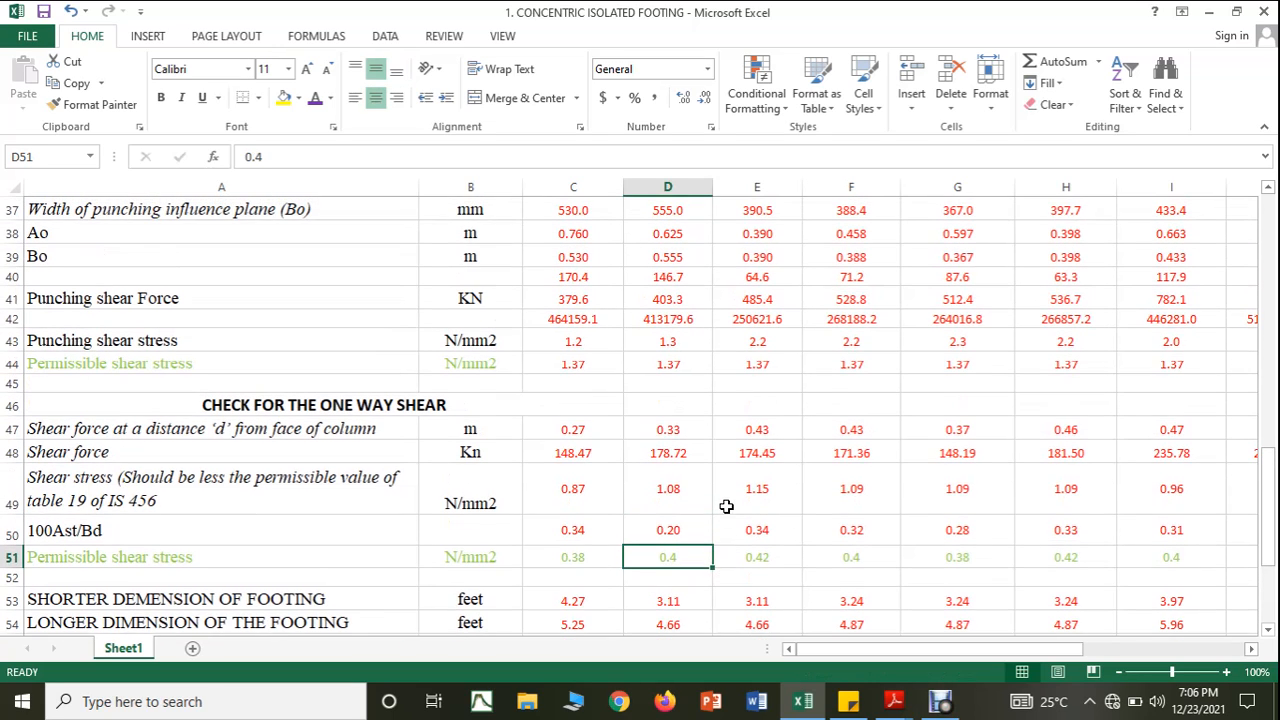
pyautogui.scroll(-1, 726, 507)
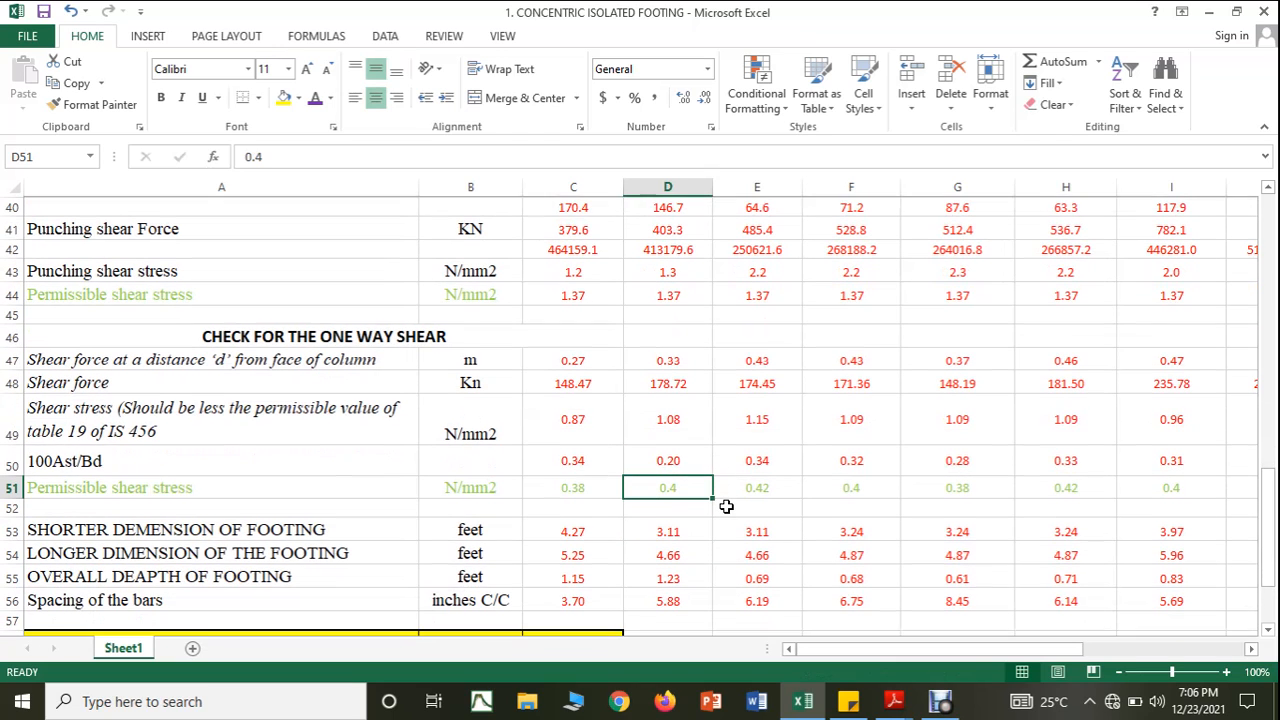
pyautogui.click(687, 418)
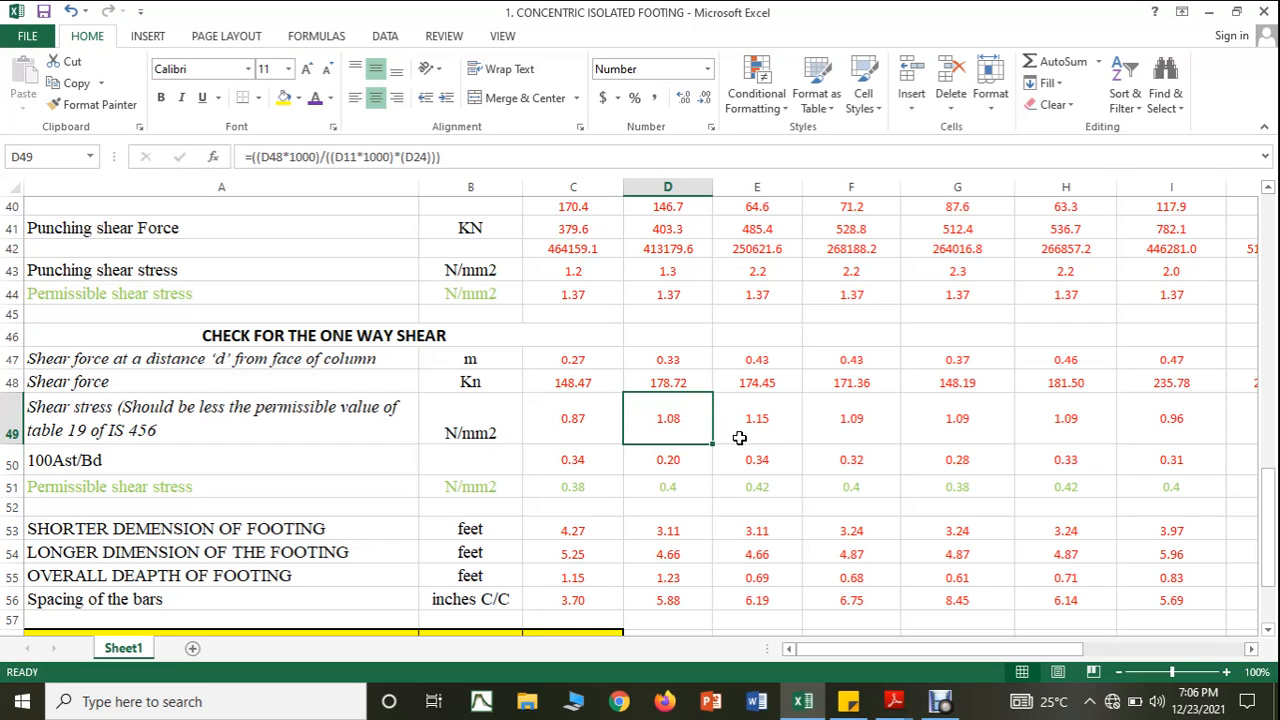
# Enter node 32's final shorter footing dimension of 3.2 feet in D58 and longer dimension of 4.80 feet in D59
pyautogui.scroll(-2, 739, 438)
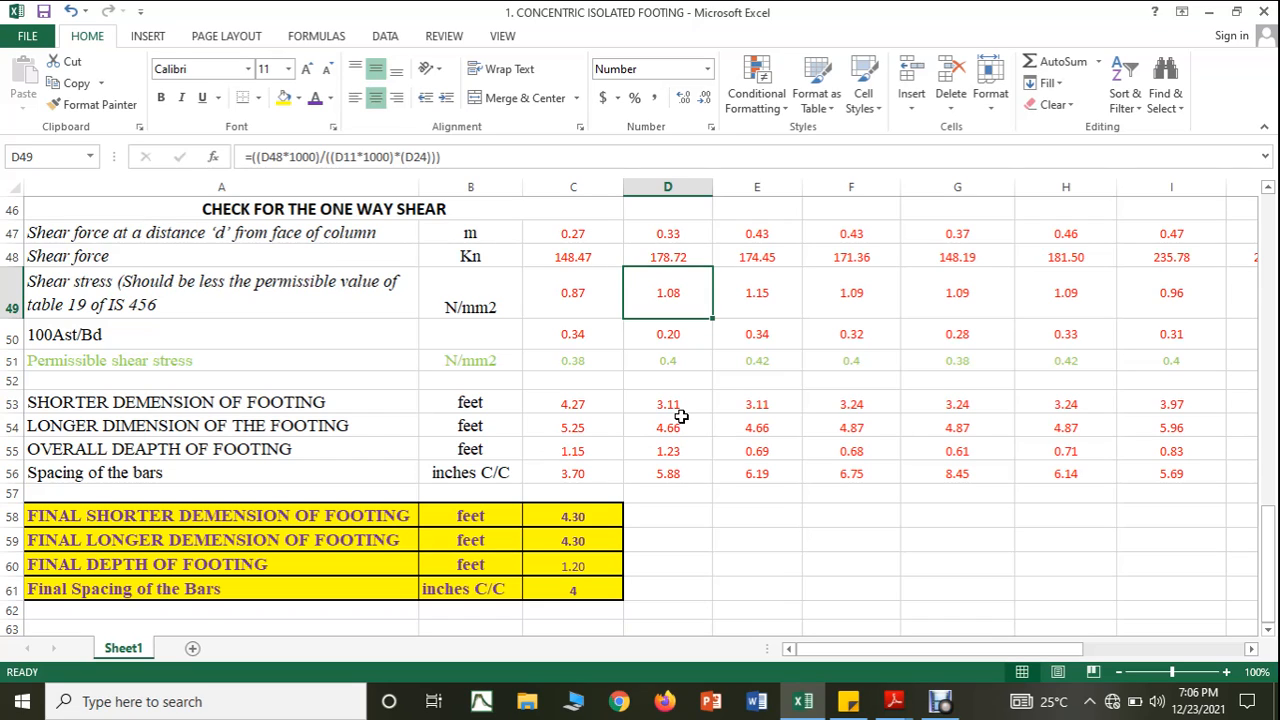
pyautogui.click(676, 516)
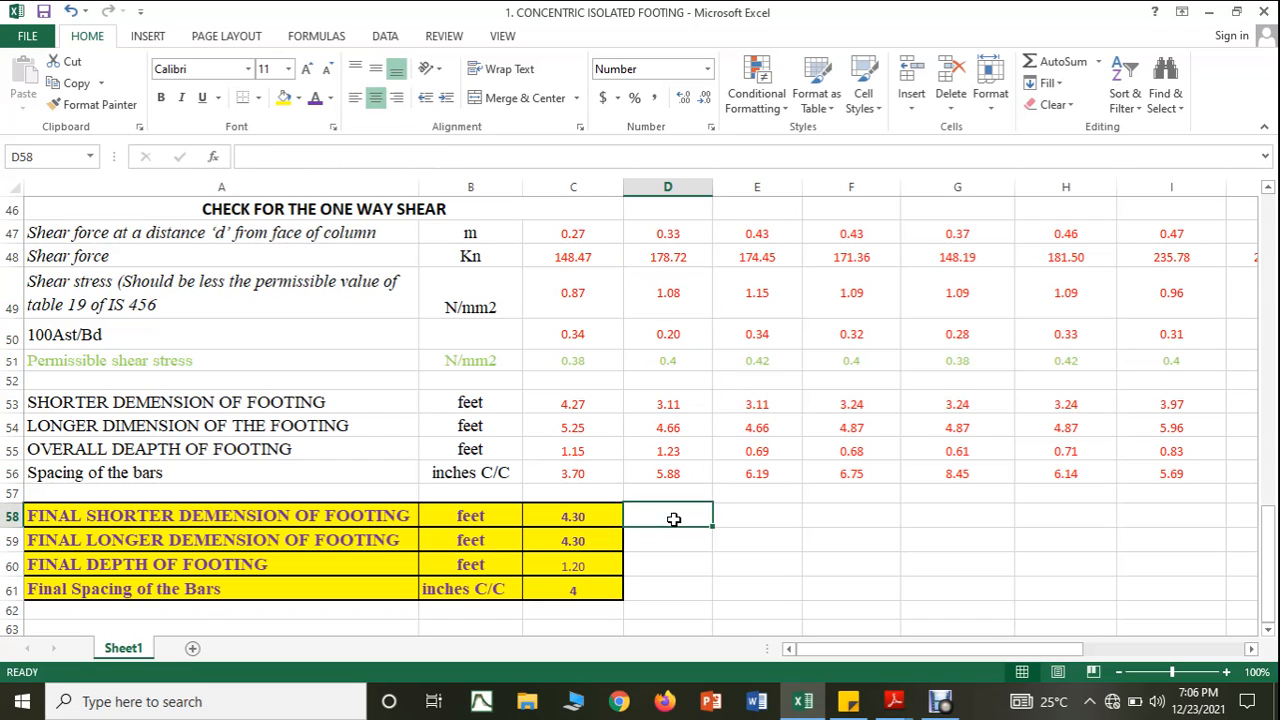
pyautogui.write('3.2')
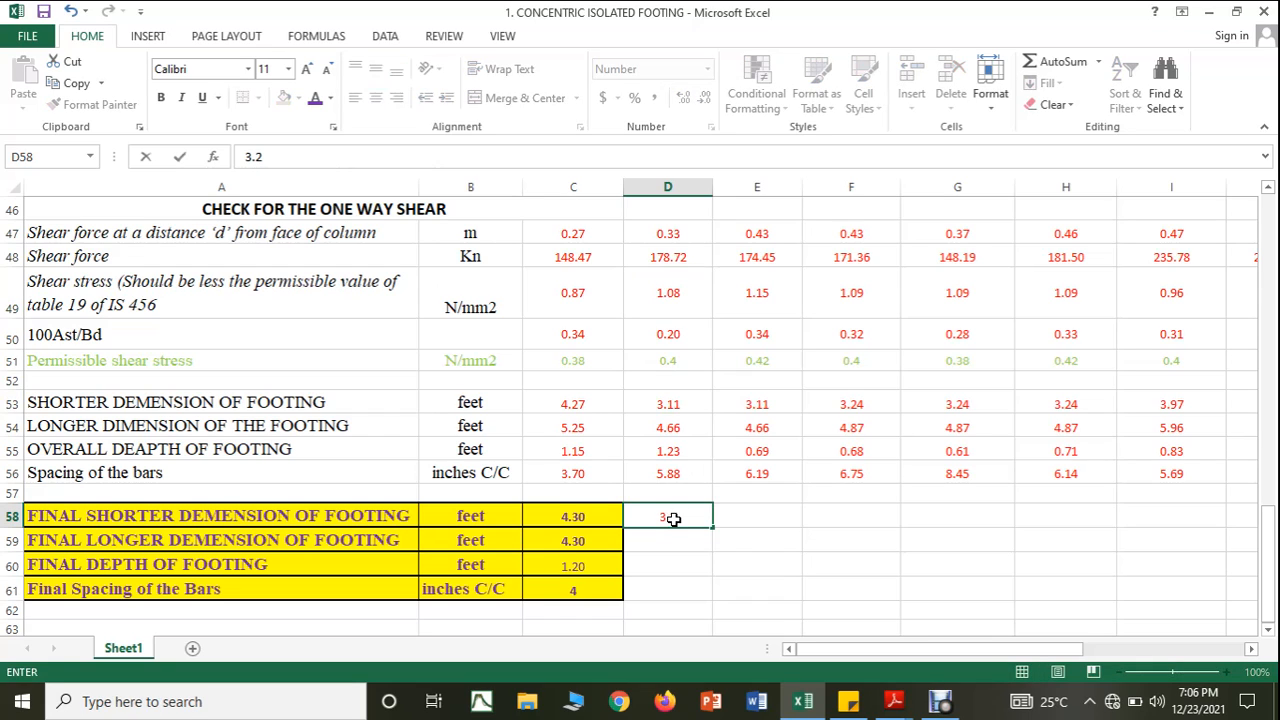
pyautogui.click(677, 541)
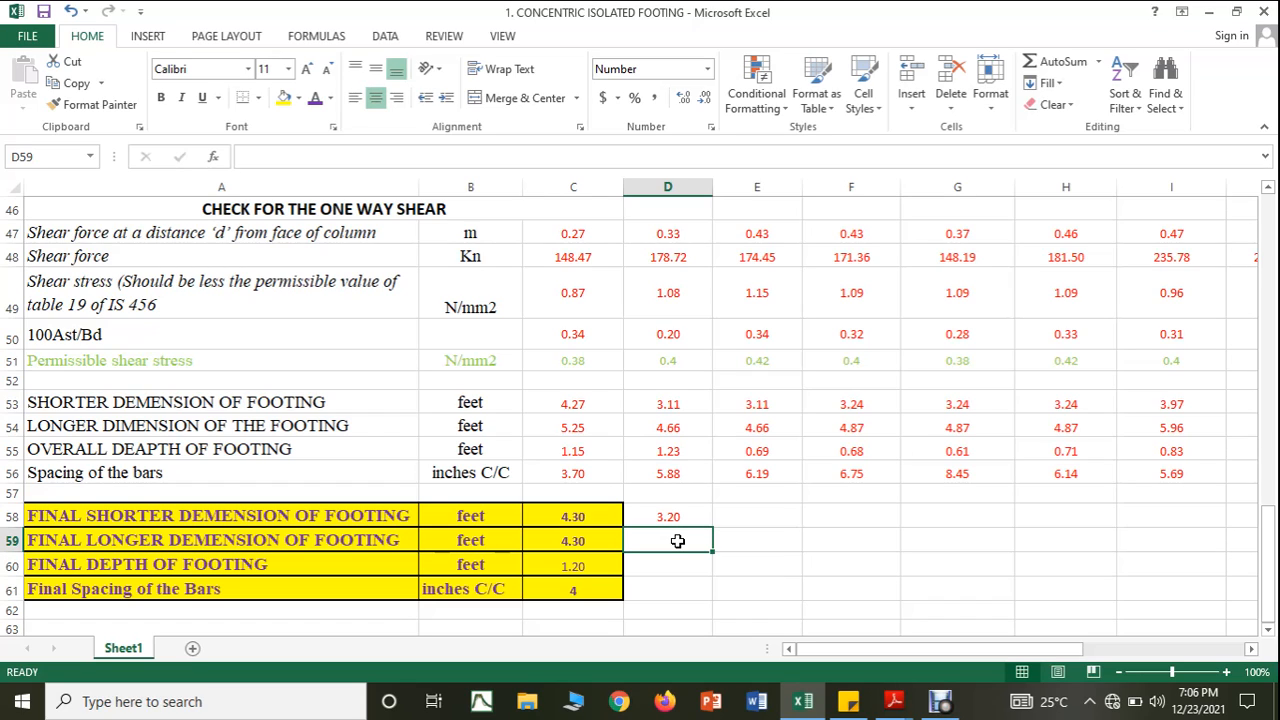
pyautogui.write('4.')
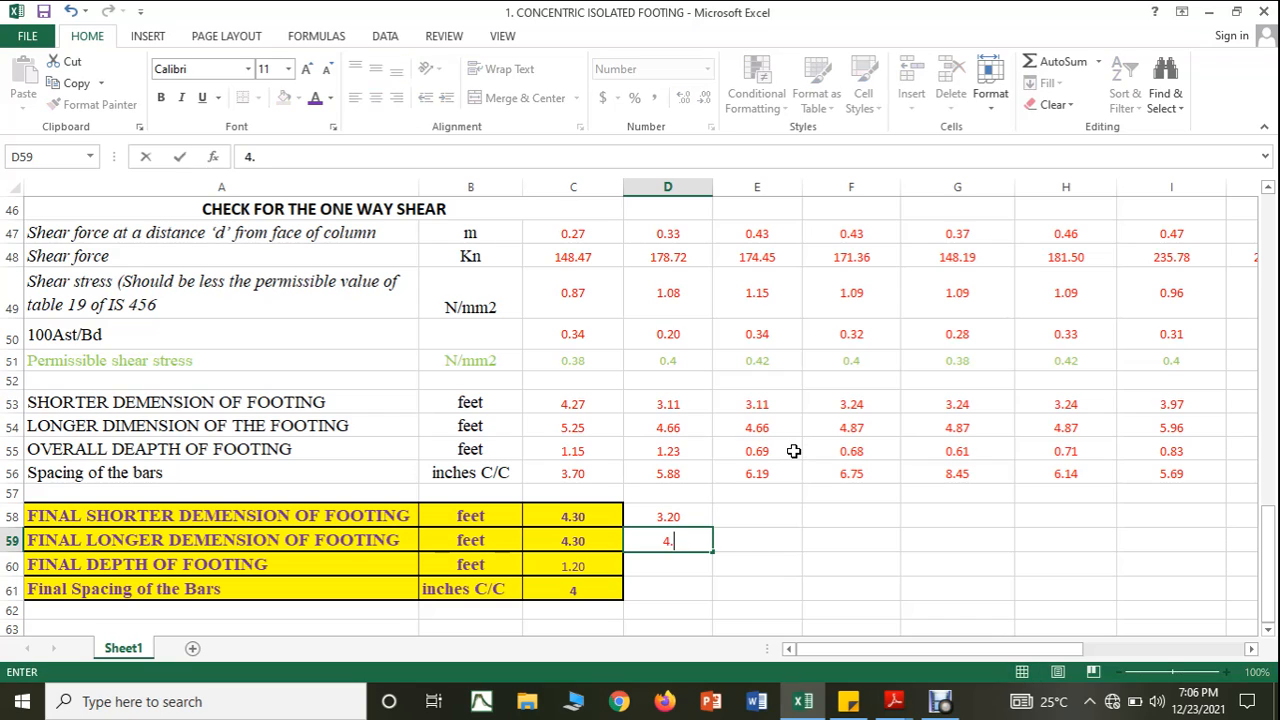
pyautogui.click(779, 558)
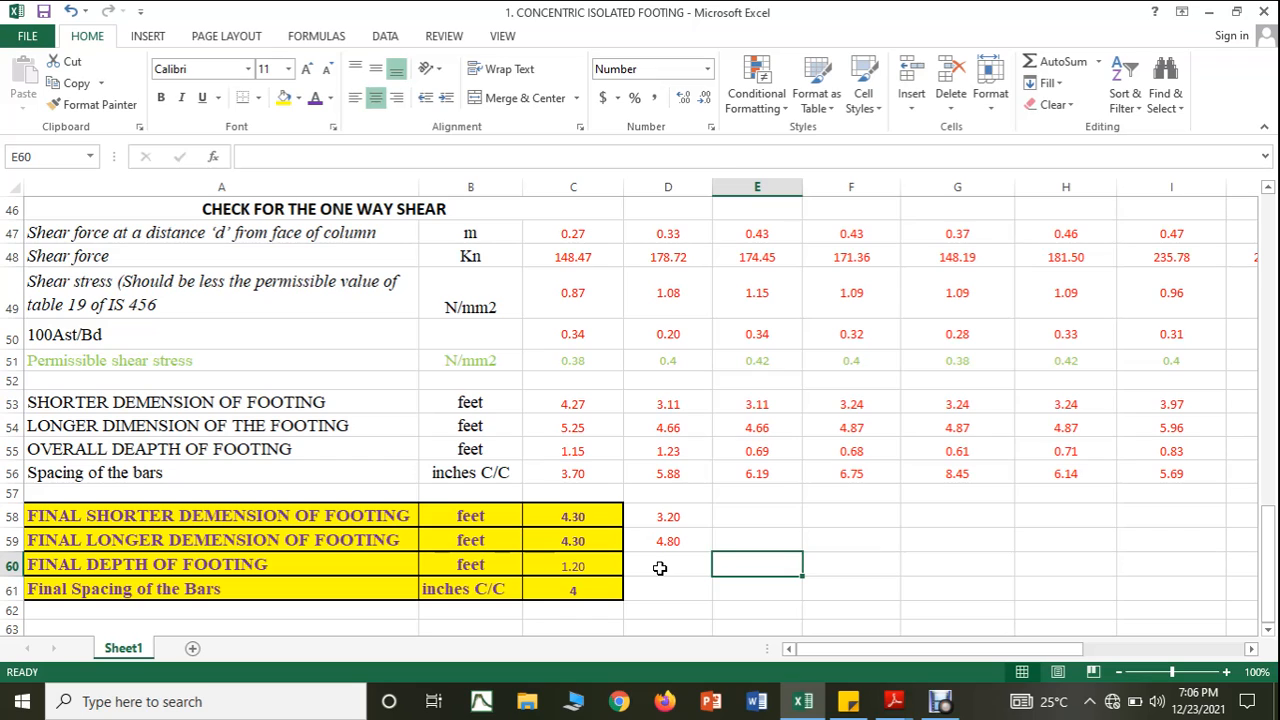
# Enter node 32's final footing depth of 1.30 feet in D60 and final bar spacing of 5 inches in D61
pyautogui.click(660, 568)
pyautogui.write('1.30')
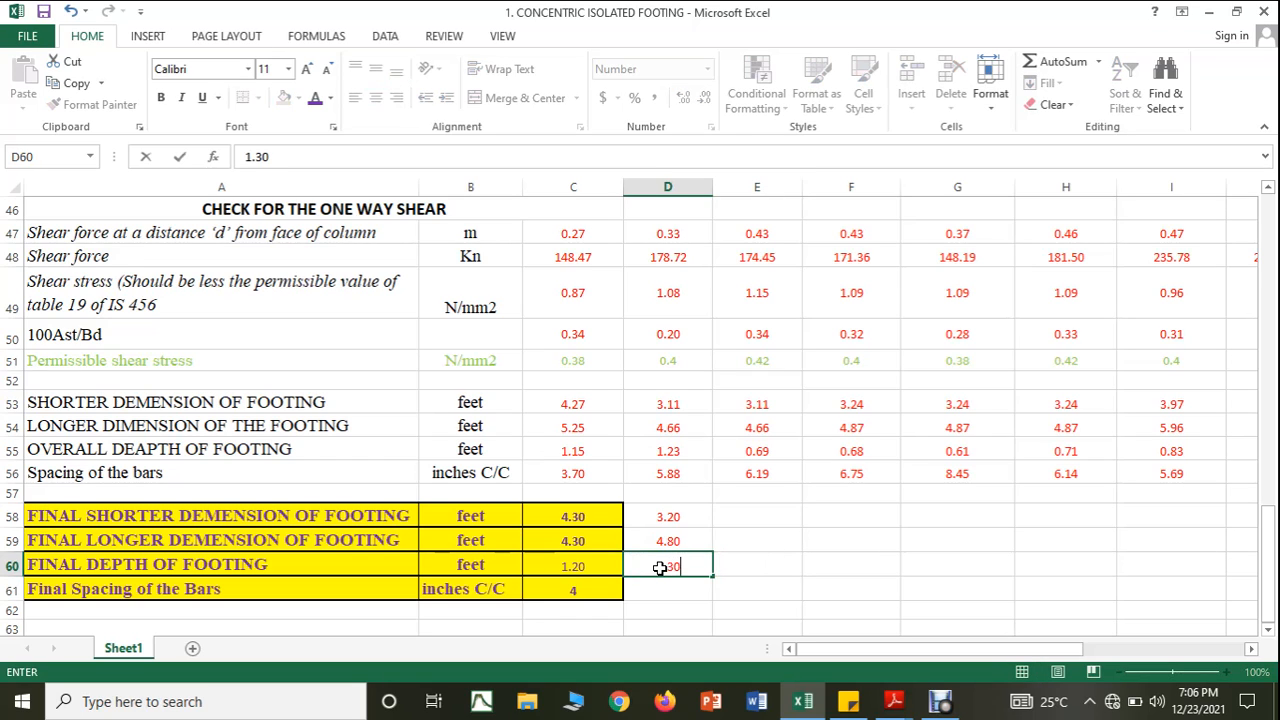
pyautogui.click(674, 623)
pyautogui.click(684, 593)
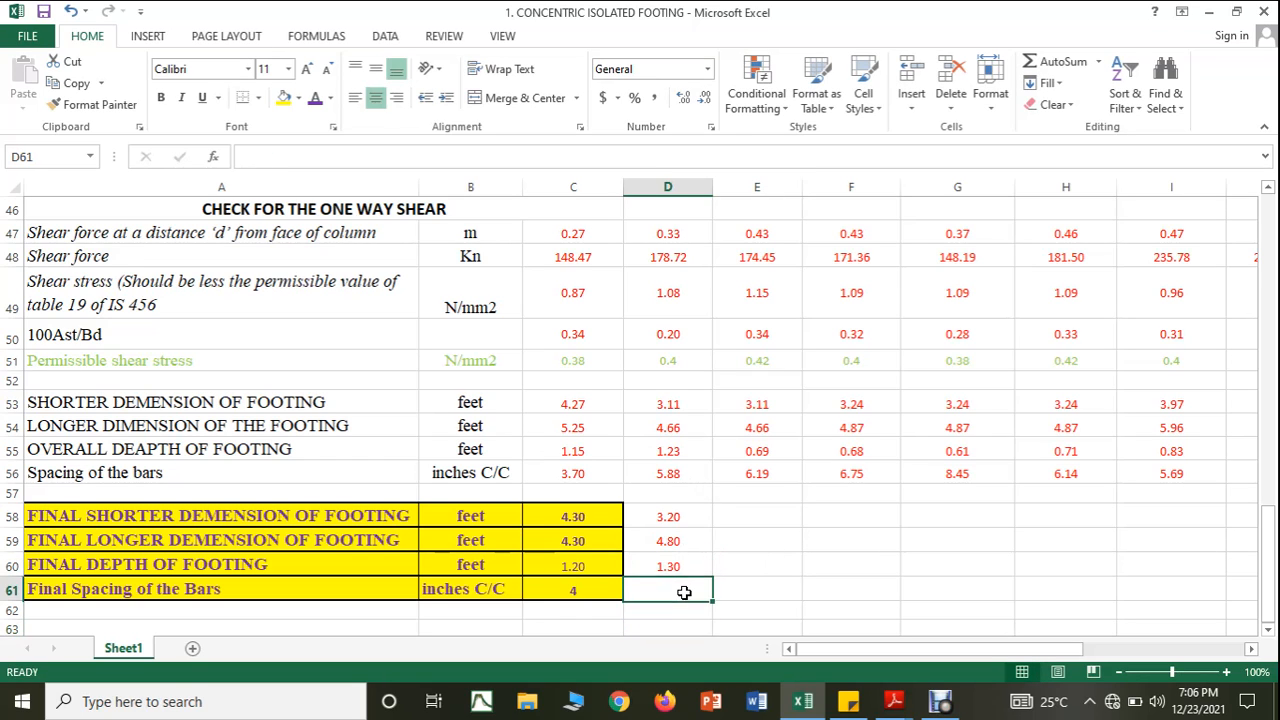
pyautogui.write('5')
pyautogui.click(817, 587)
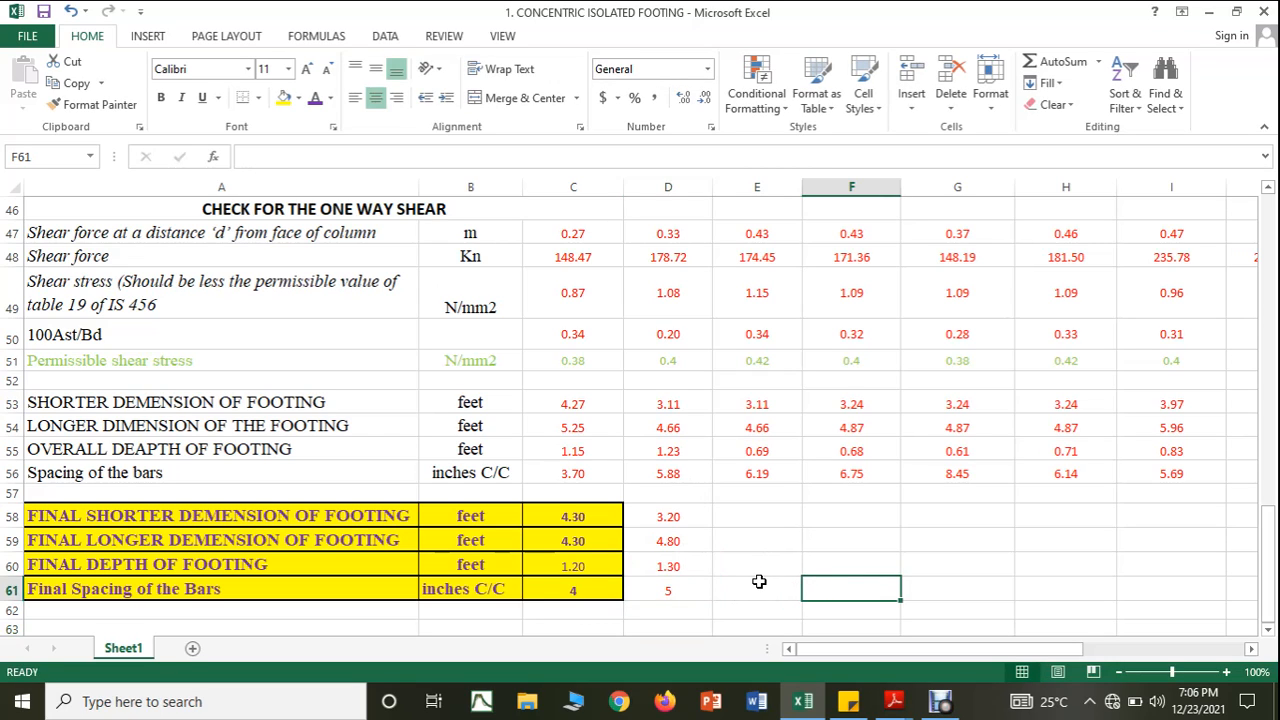
# Copy the yellow, bold cell formatting of C58 onto node 32's final values in D58 to D61
pyautogui.click(592, 513)
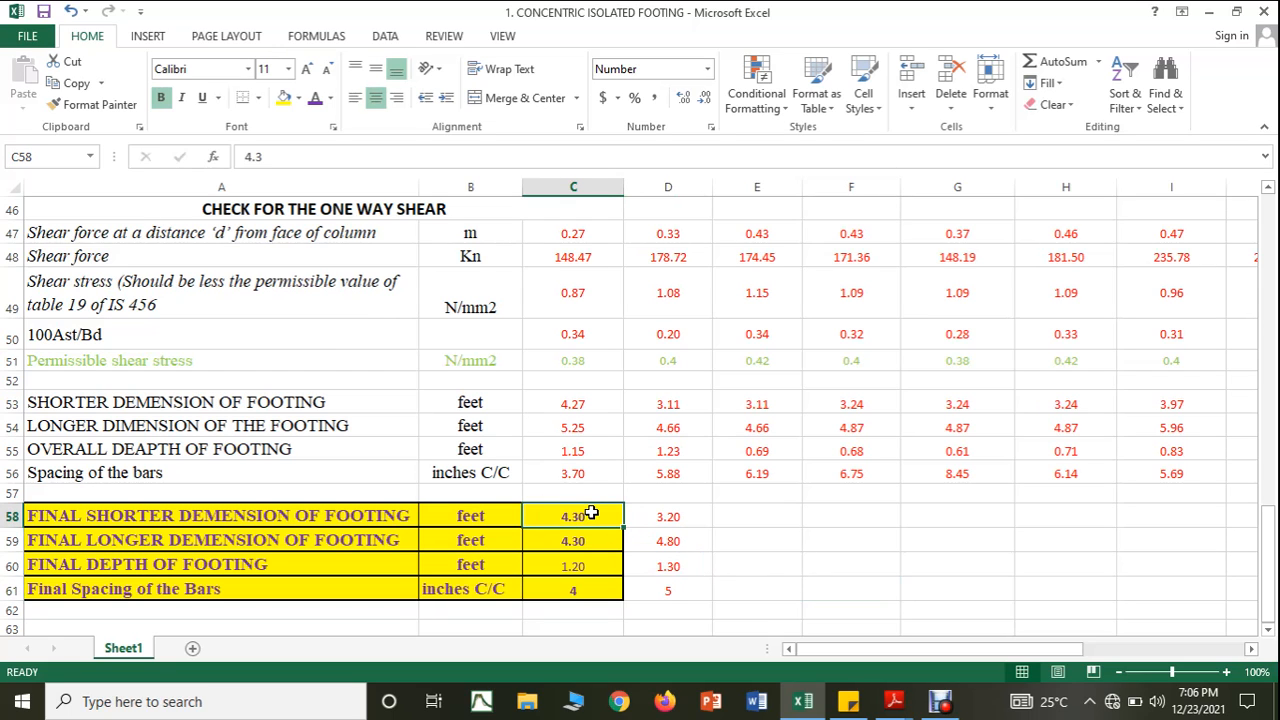
pyautogui.click(95, 105)
pyautogui.moveTo(663, 513)
pyautogui.mouseDown()
pyautogui.moveTo(663, 618)
pyautogui.moveTo(663, 590)
pyautogui.mouseUp()
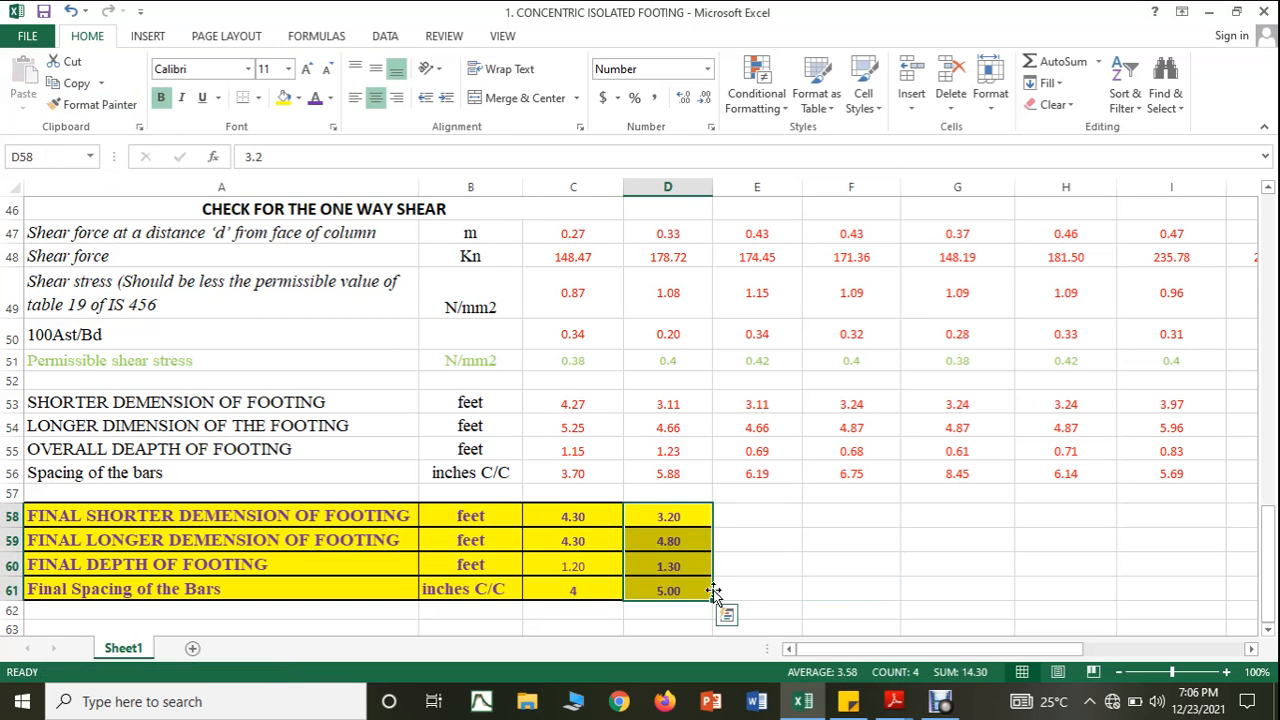
pyautogui.click(871, 587)
# Try to copy node 32's critical section formula from D21 across the remaining columns to M21, and undo it
pyautogui.scroll(15, 820, 563)
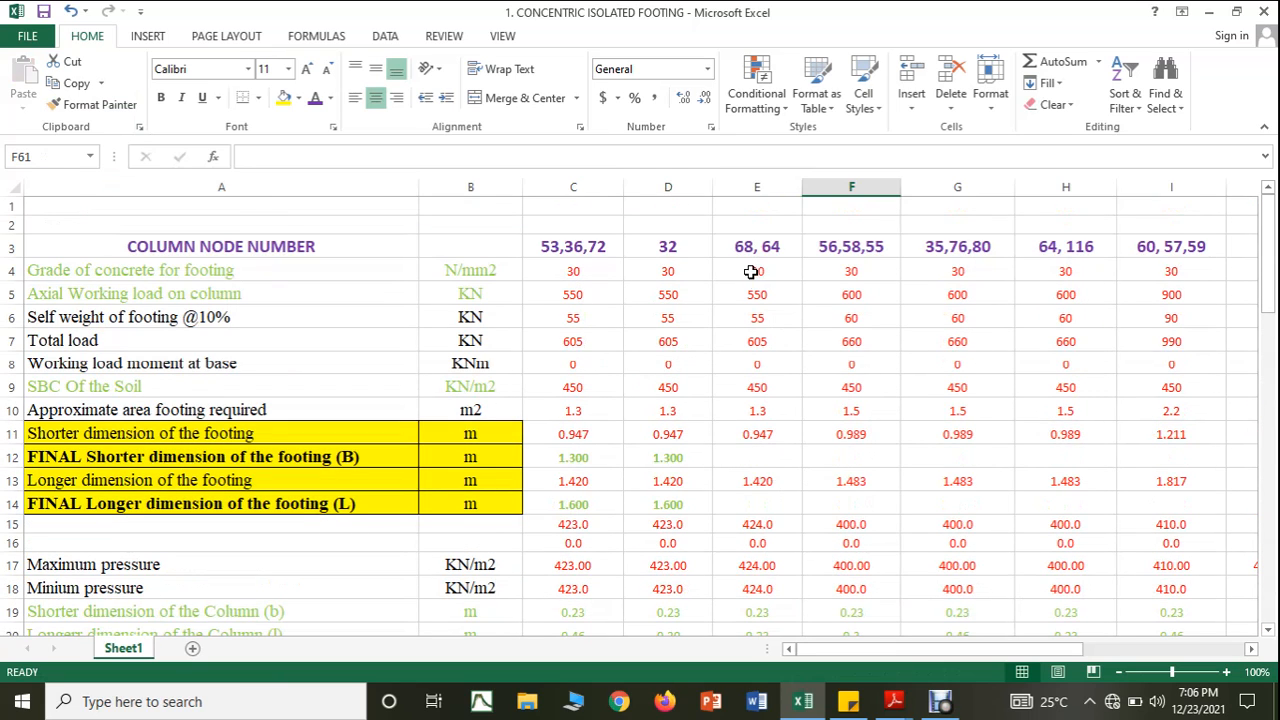
pyautogui.scroll(-2, 749, 286)
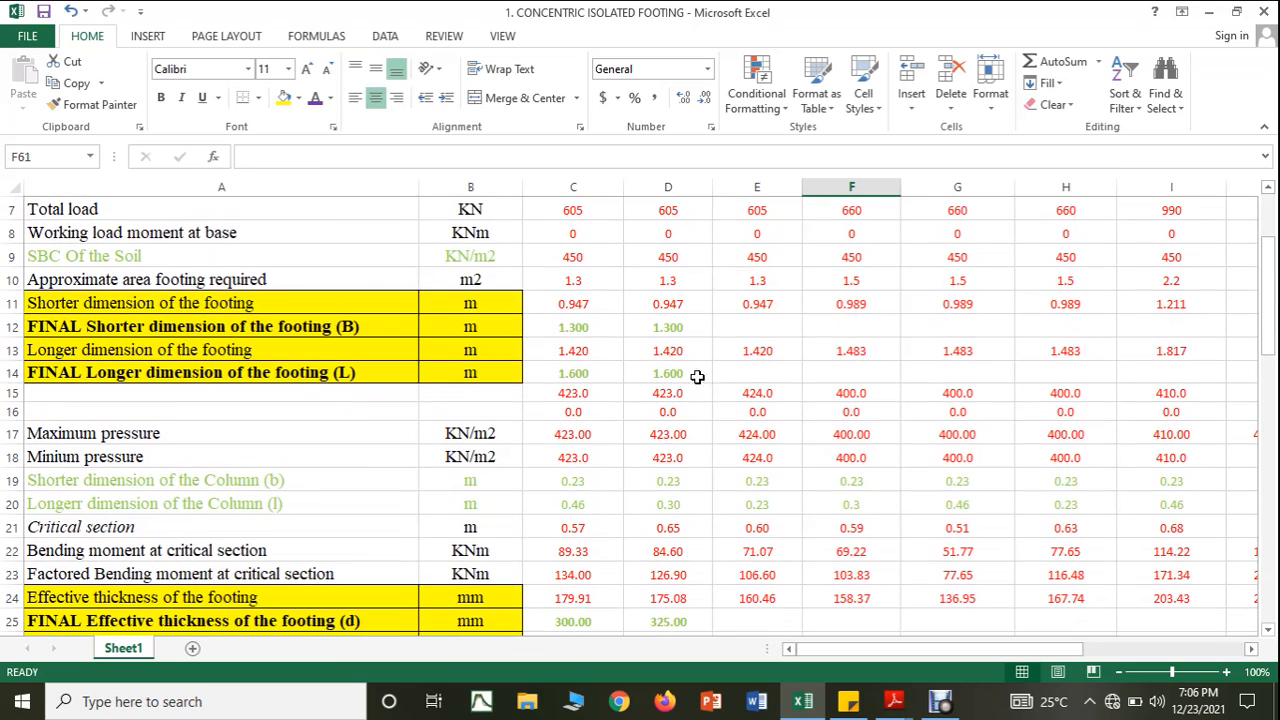
pyautogui.scroll(-1, 320, 481)
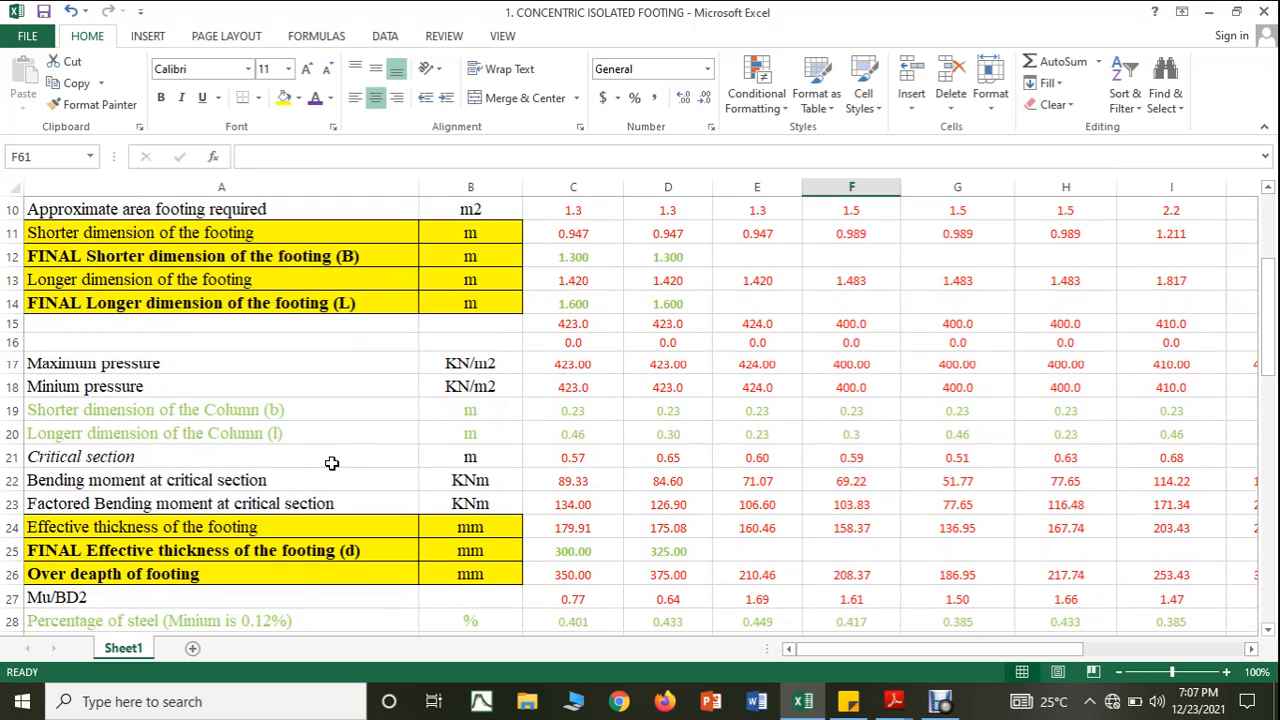
pyautogui.click(698, 460)
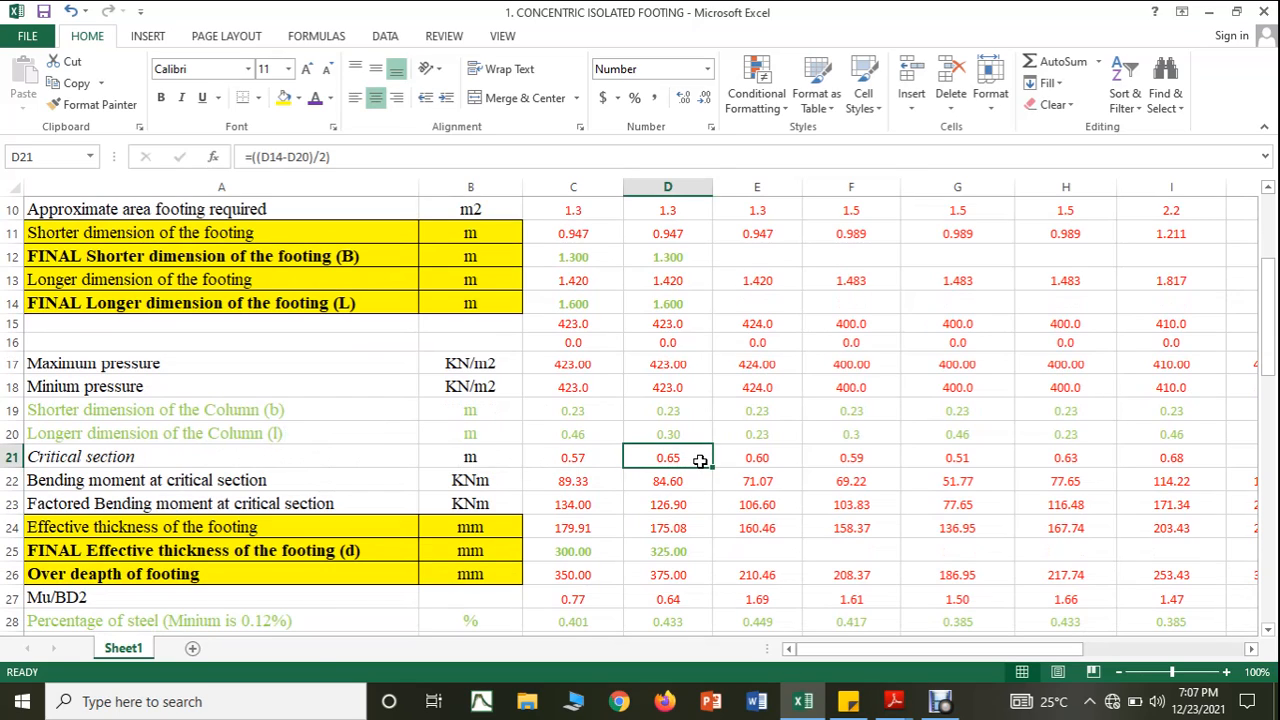
pyautogui.moveTo(714, 467); pyautogui.dragTo(1117, 466)
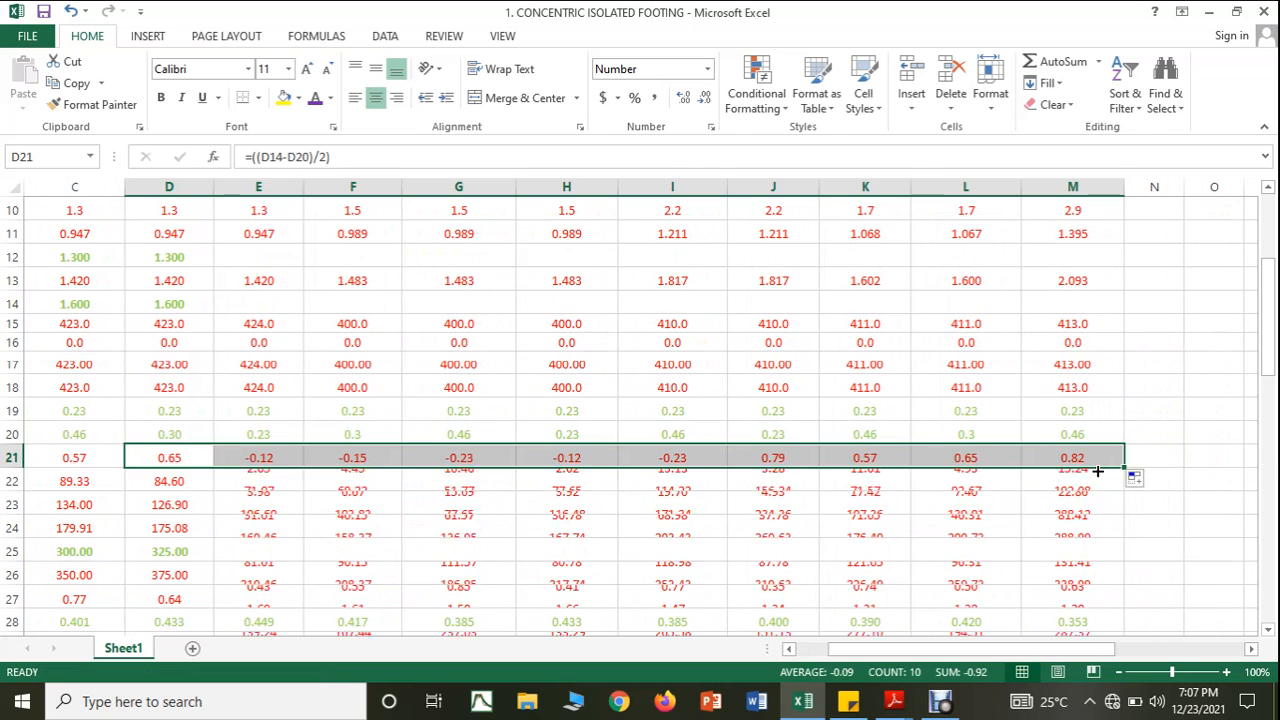
pyautogui.moveTo(1046, 646); pyautogui.dragTo(1030, 646)
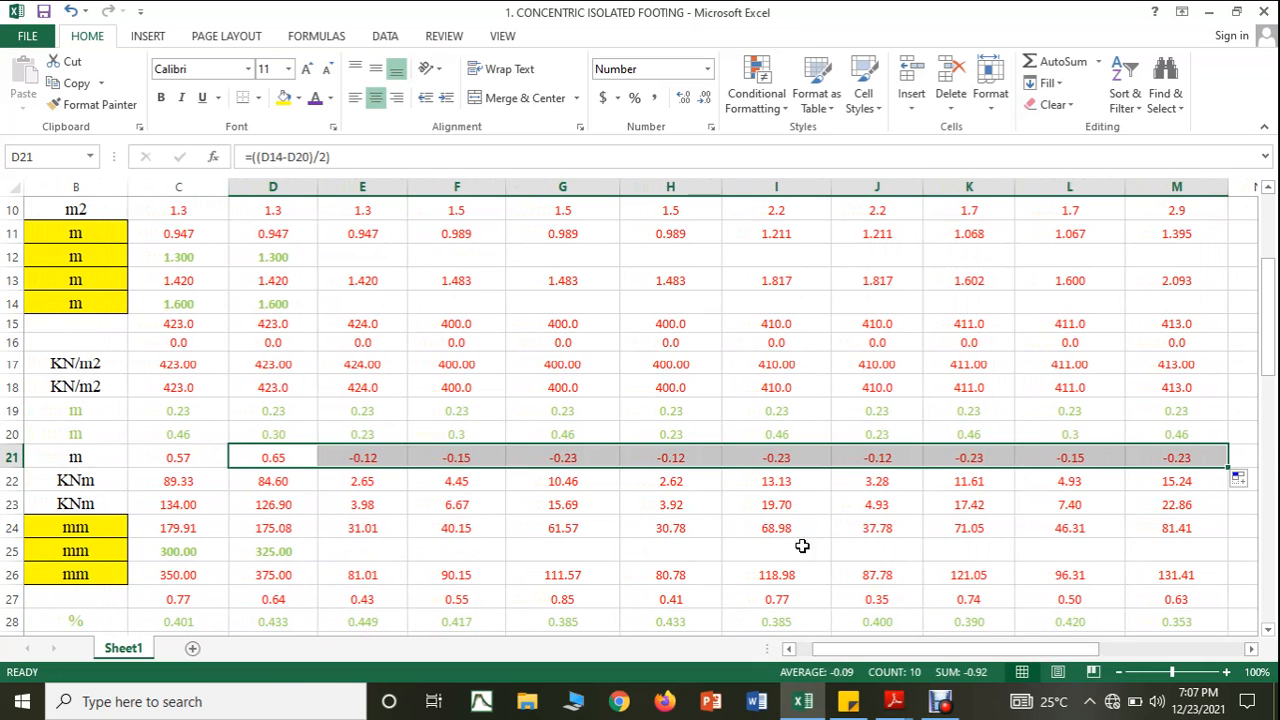
pyautogui.click(706, 524)
pyautogui.hotkey('ctrl', 'z')
pyautogui.moveTo(852, 648); pyautogui.dragTo(827, 650)
pyautogui.moveTo(680, 576); pyautogui.dragTo(670, 551)
# Copy the critical section formula from D21 into E21 for nodes 68, 64 and check the cells referenced by D21
pyautogui.click(700, 458)
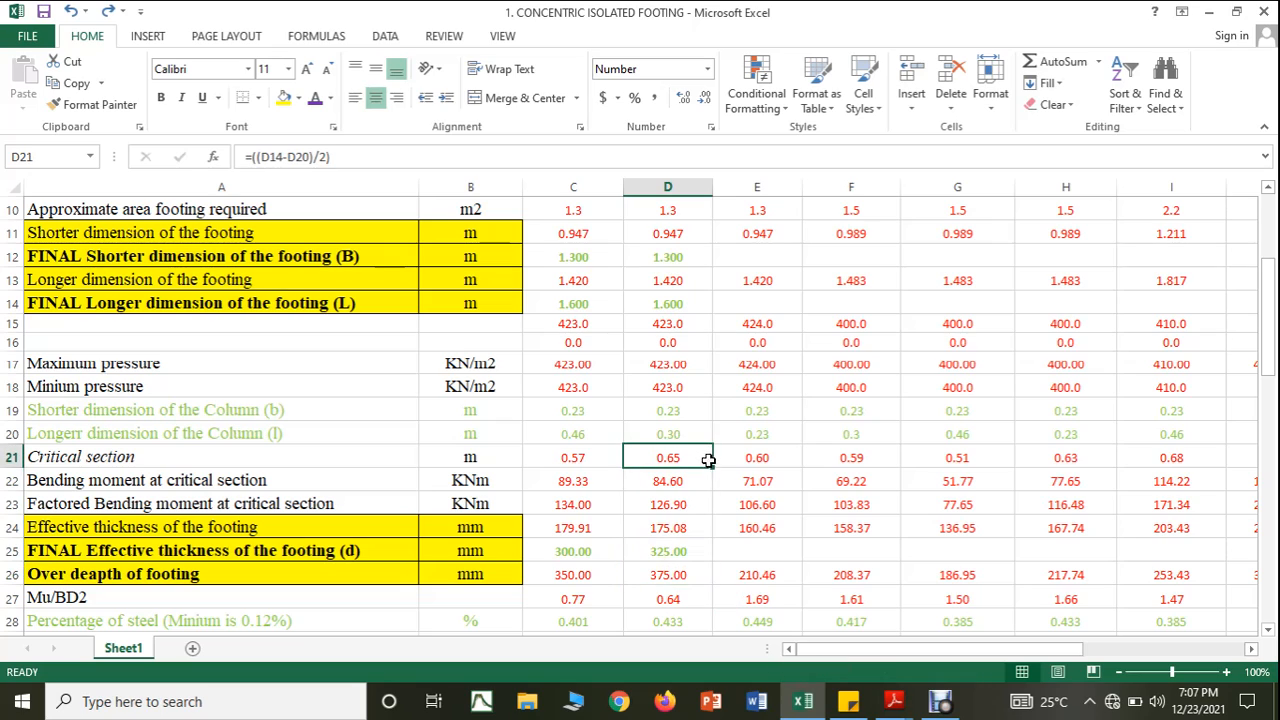
pyautogui.moveTo(712, 467); pyautogui.dragTo(760, 465)
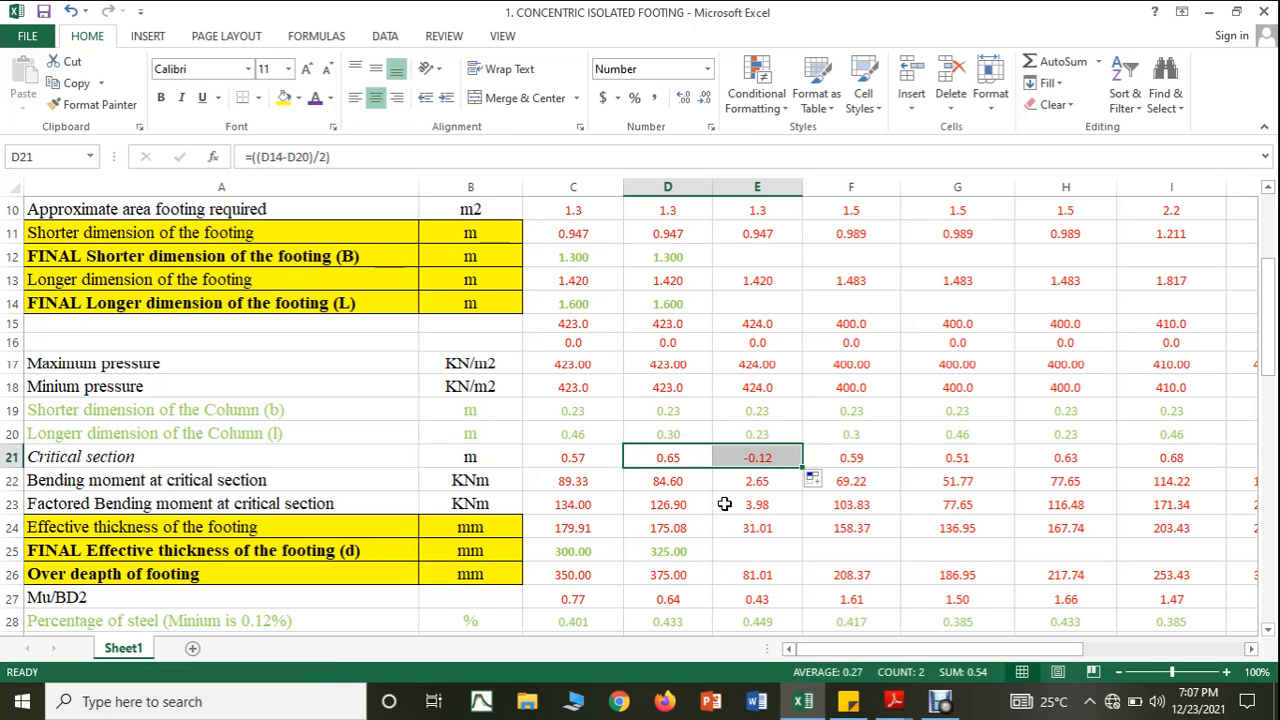
pyautogui.click(686, 455)
pyautogui.click(375, 157)
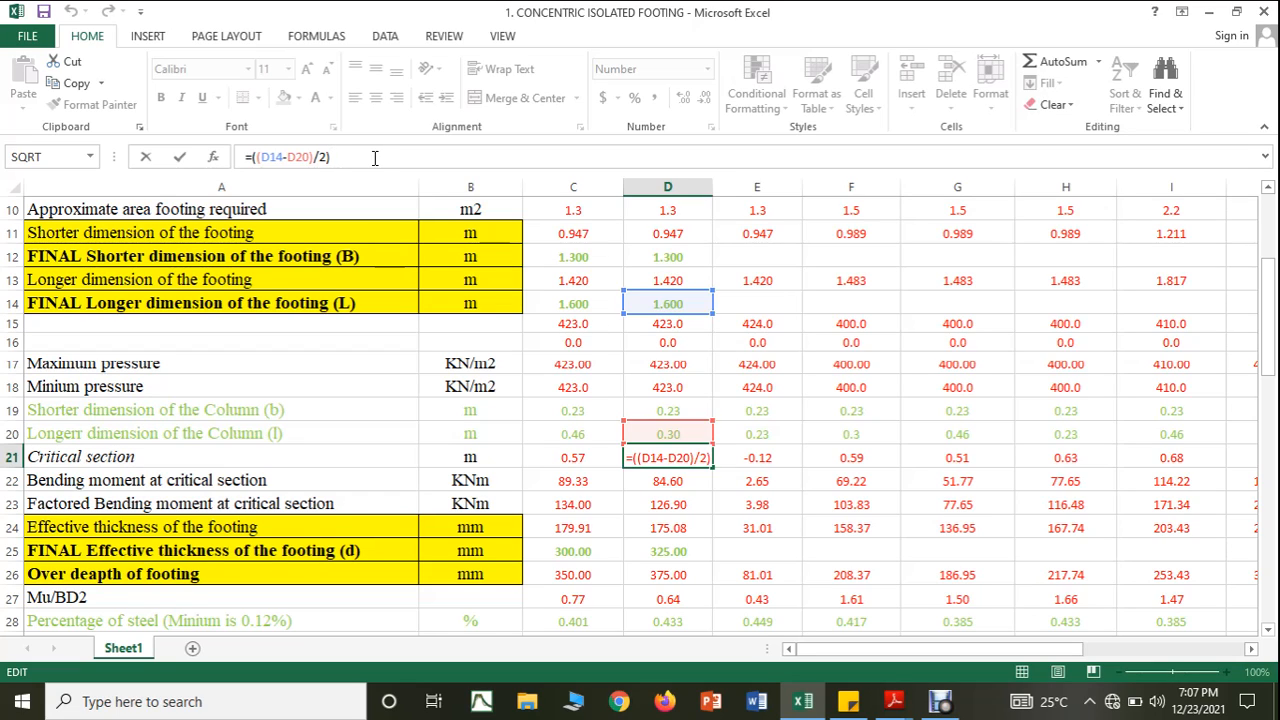
pyautogui.hotkey('ctrl', 'Return')
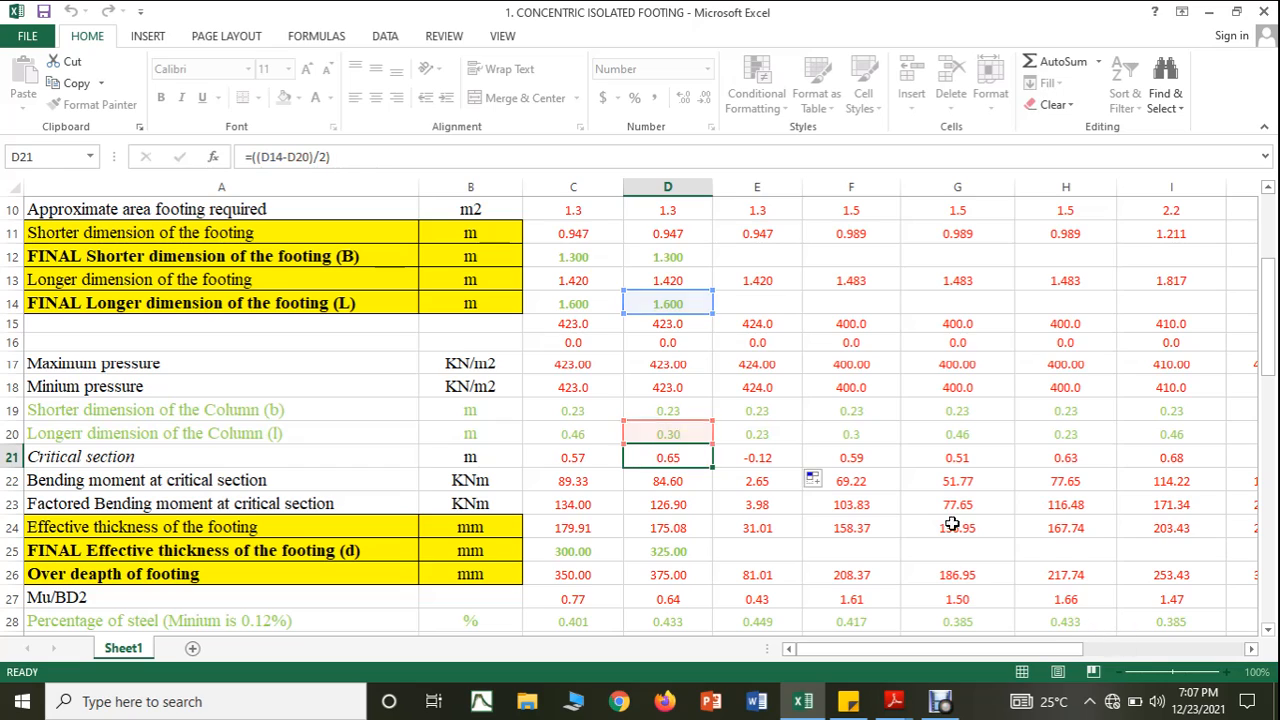
# Enter a final shorter footing dimension of 1 m in E12 and longer dimension of 1.5 m in E14 for nodes 68, 64
pyautogui.scroll(2, 790, 370)
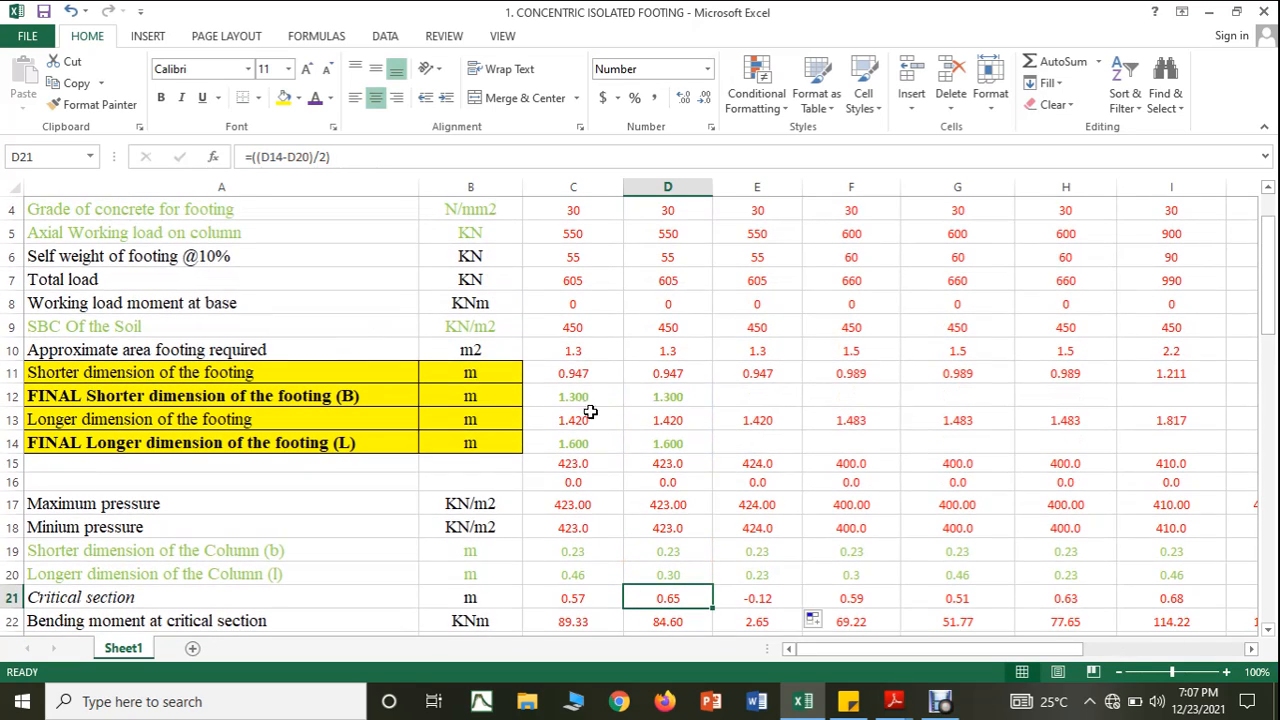
pyautogui.click(762, 402)
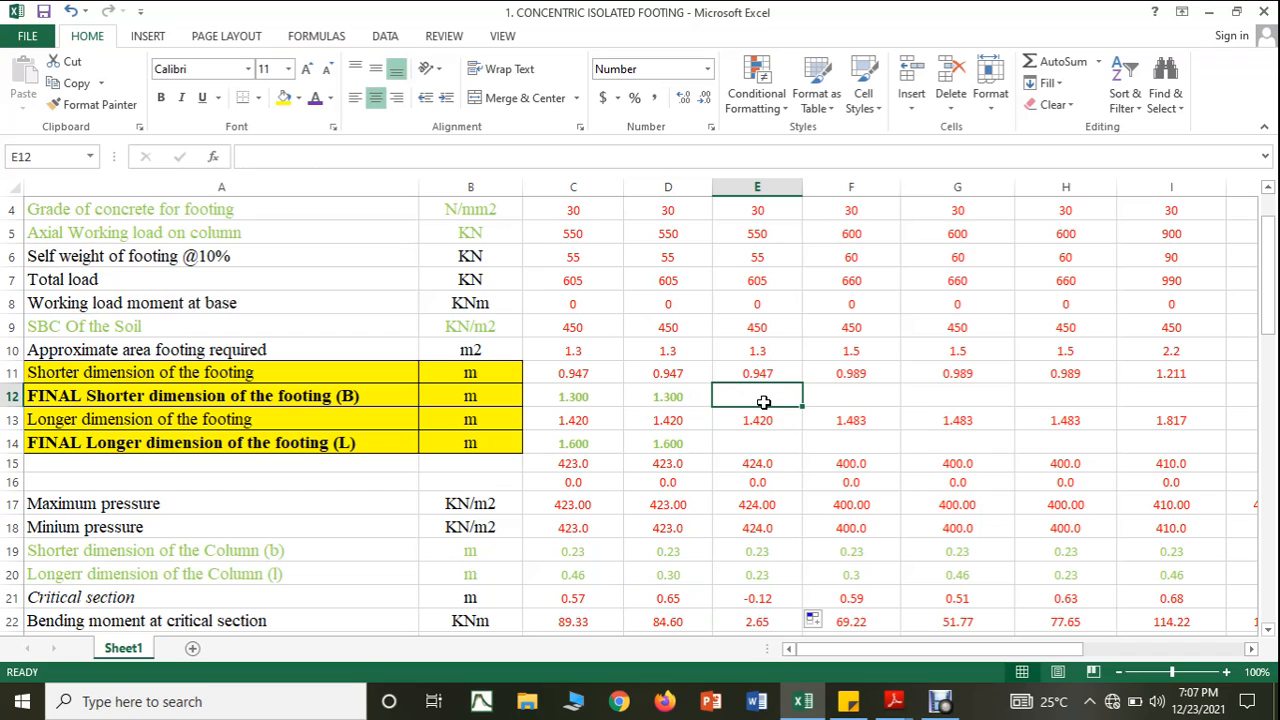
pyautogui.write('1')
pyautogui.click(790, 462)
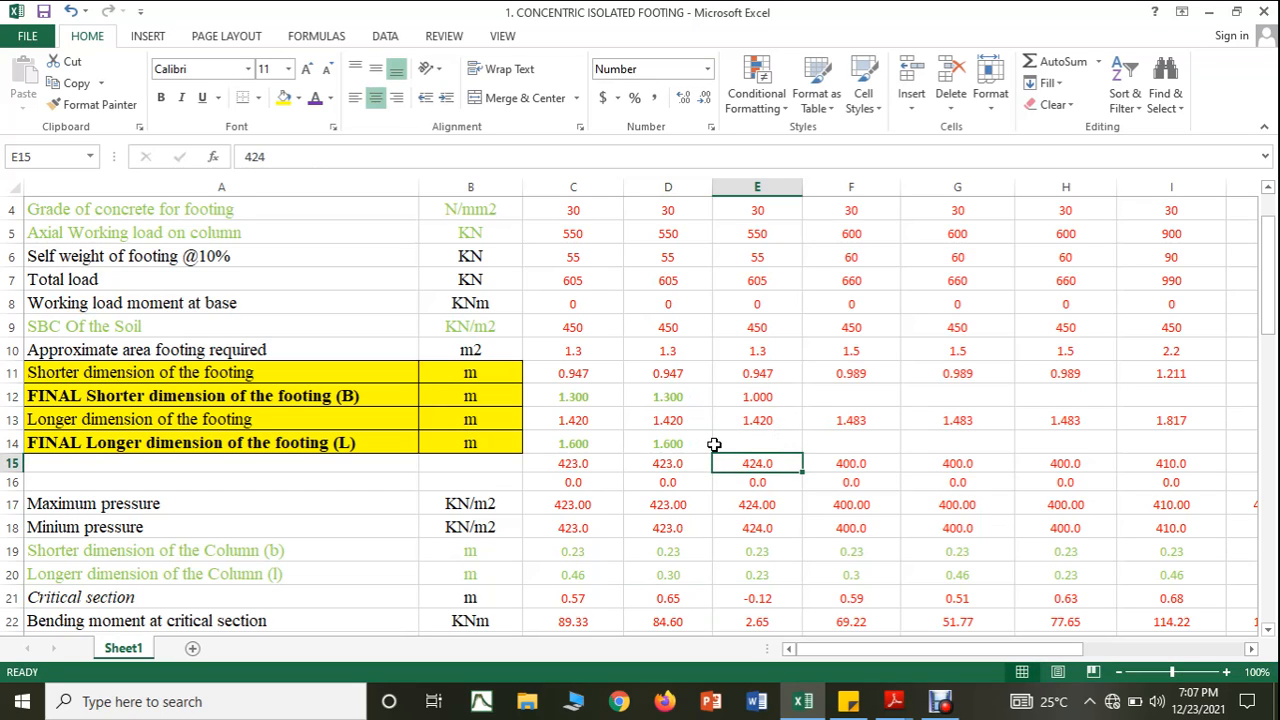
pyautogui.click(771, 443)
pyautogui.write('1.5')
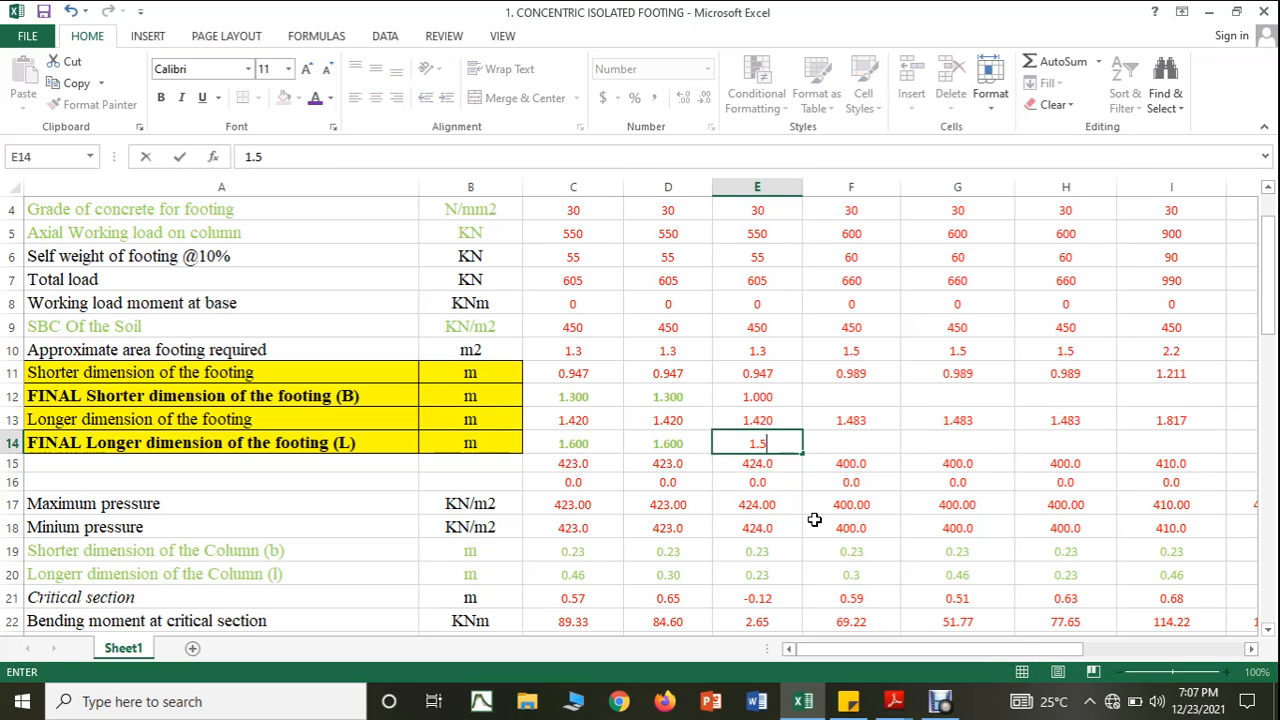
pyautogui.click(812, 520)
# Copy the green, bold cell formatting of D12 onto the final dimensions in E12 and E14
pyautogui.click(760, 397)
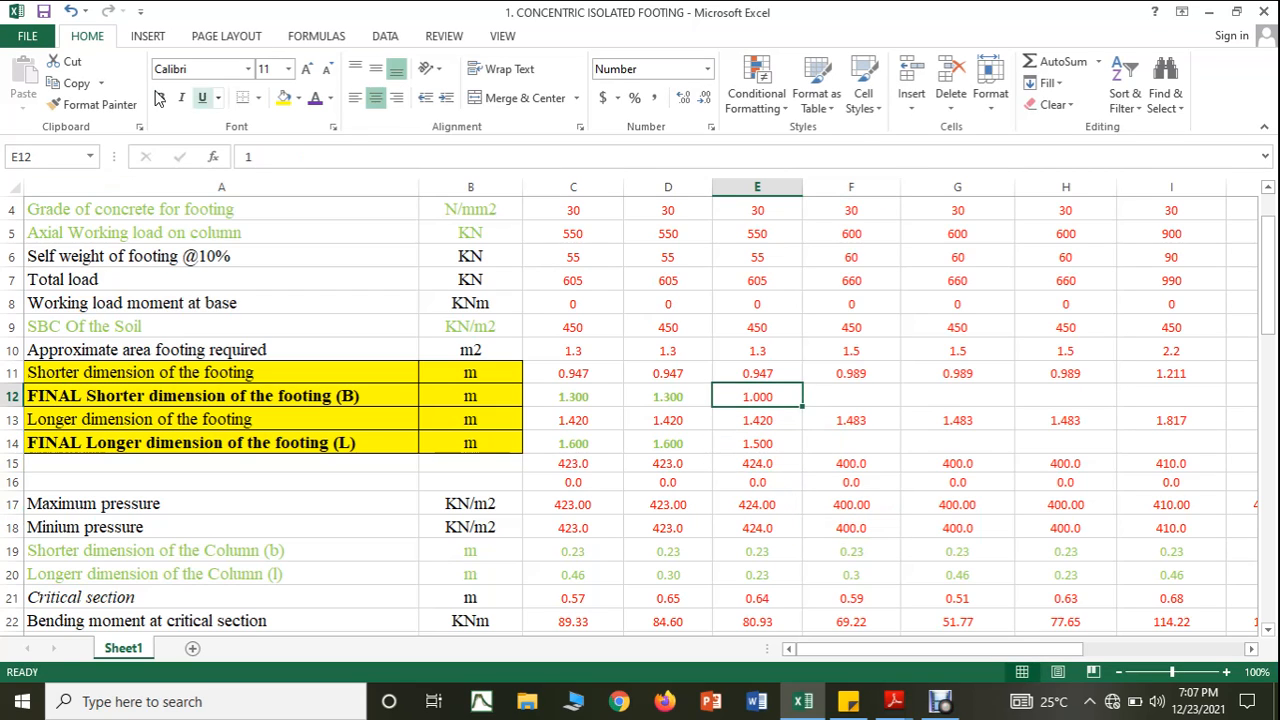
pyautogui.click(668, 398)
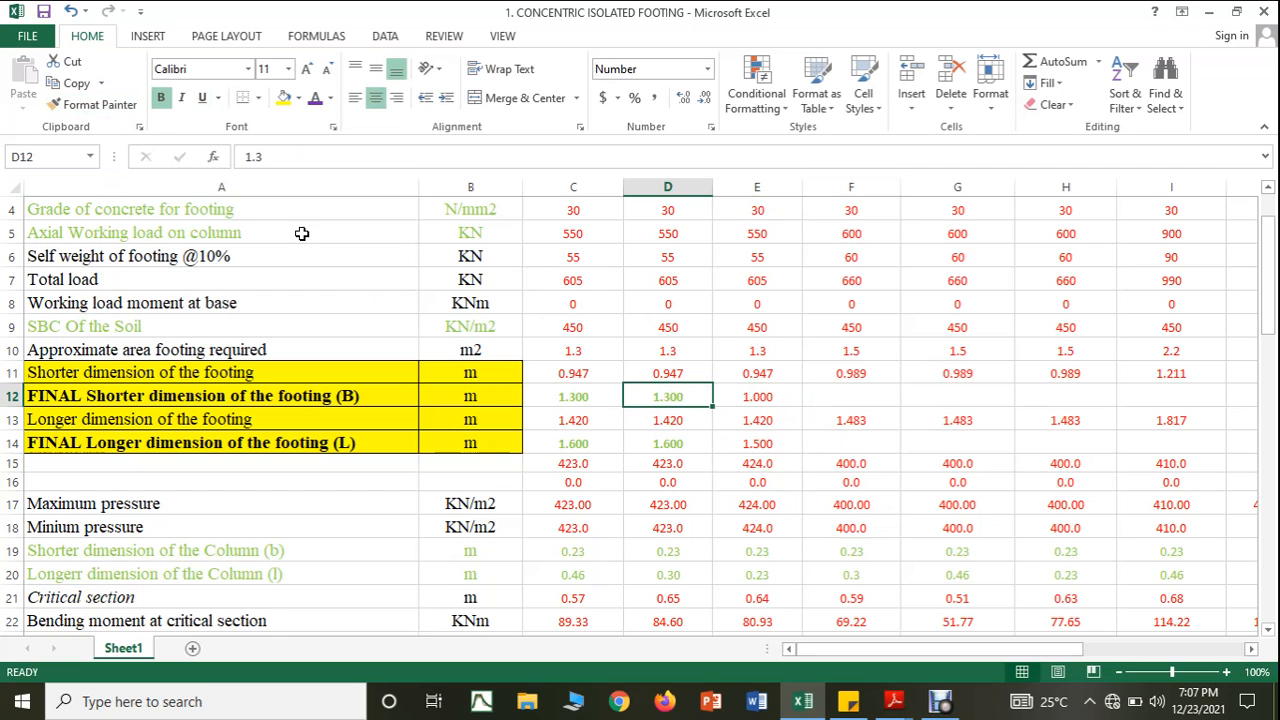
pyautogui.click(95, 104)
pyautogui.click(760, 399)
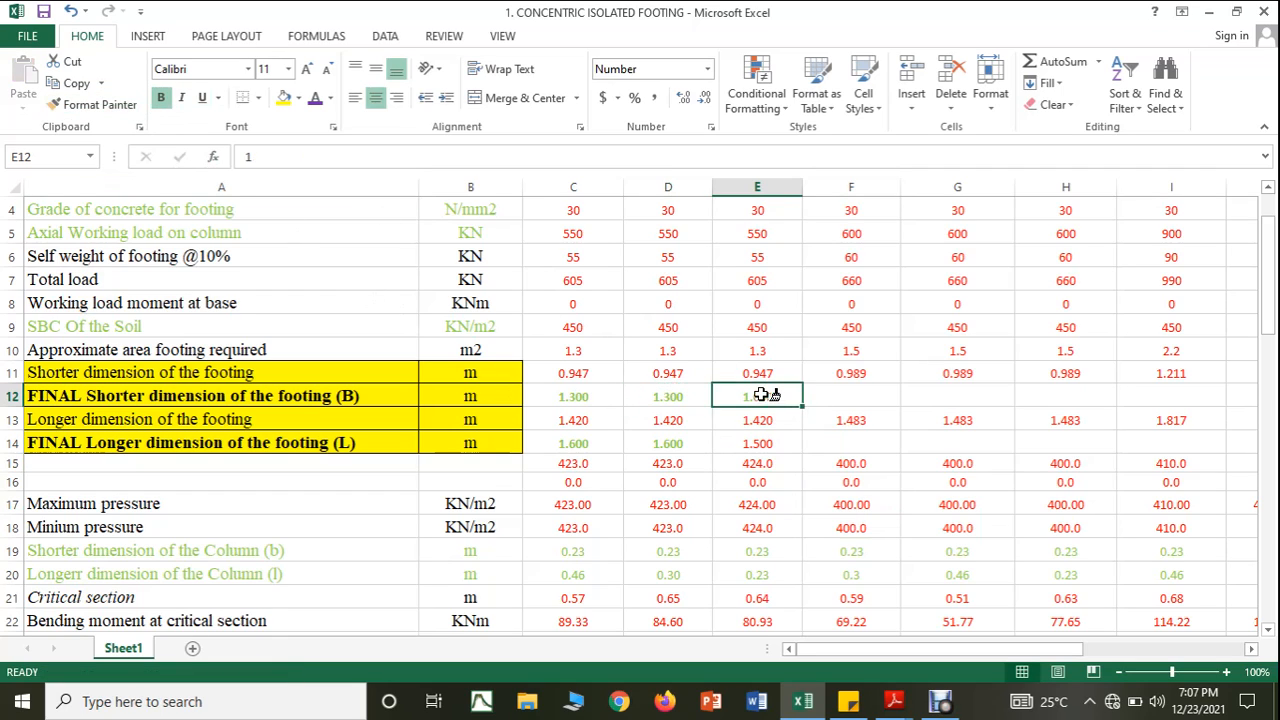
pyautogui.click(113, 116)
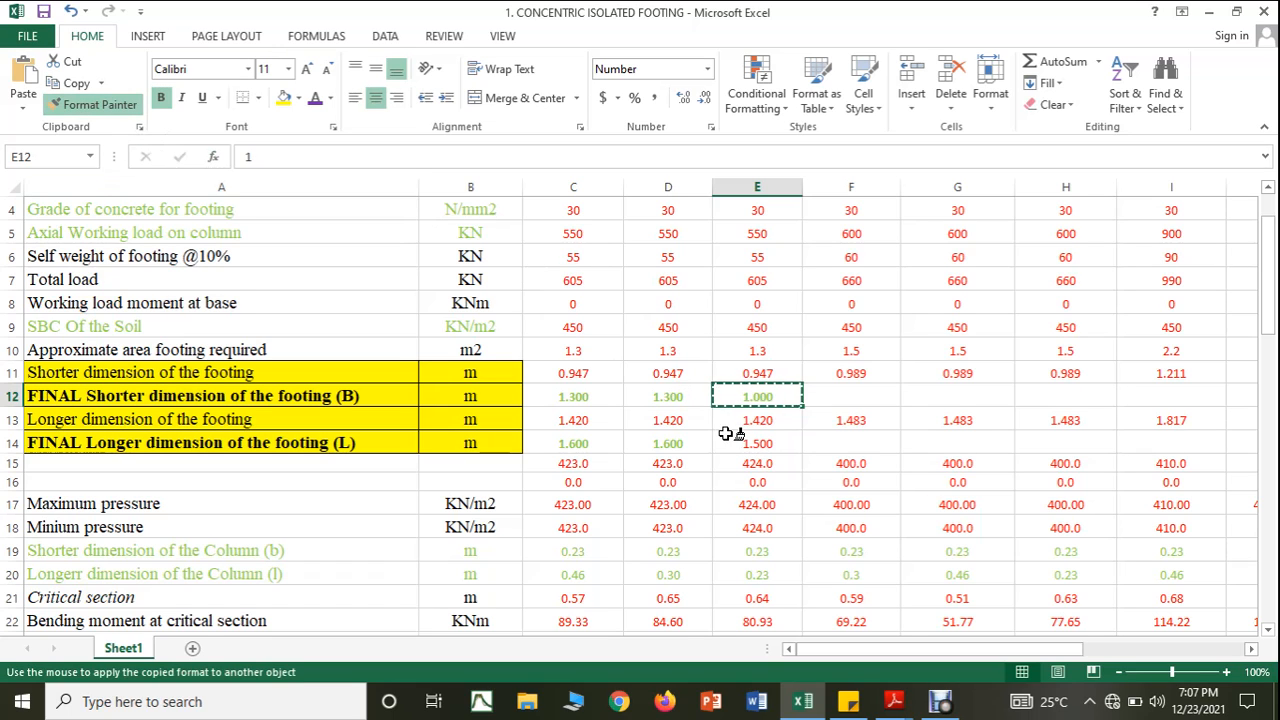
pyautogui.click(752, 441)
# Fill the critical section formula from D21 into E21 again and check the cell references in both formulas
pyautogui.scroll(-2, 822, 462)
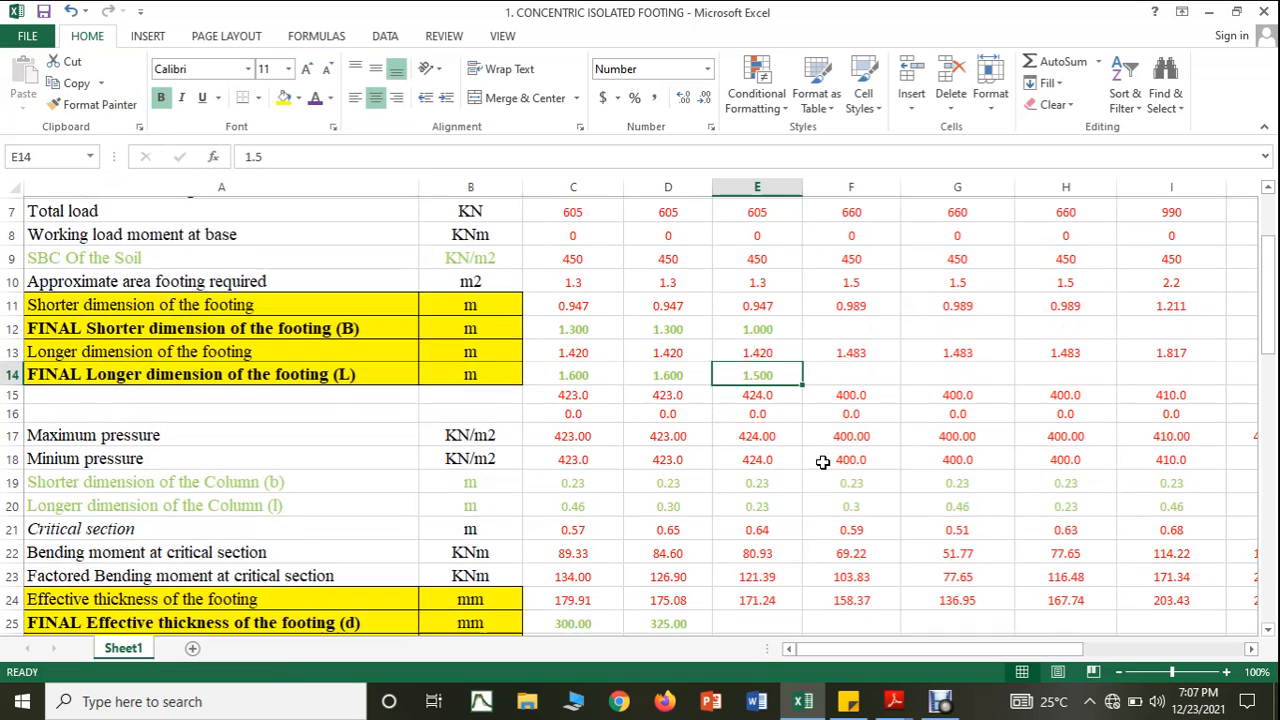
pyautogui.click(668, 457)
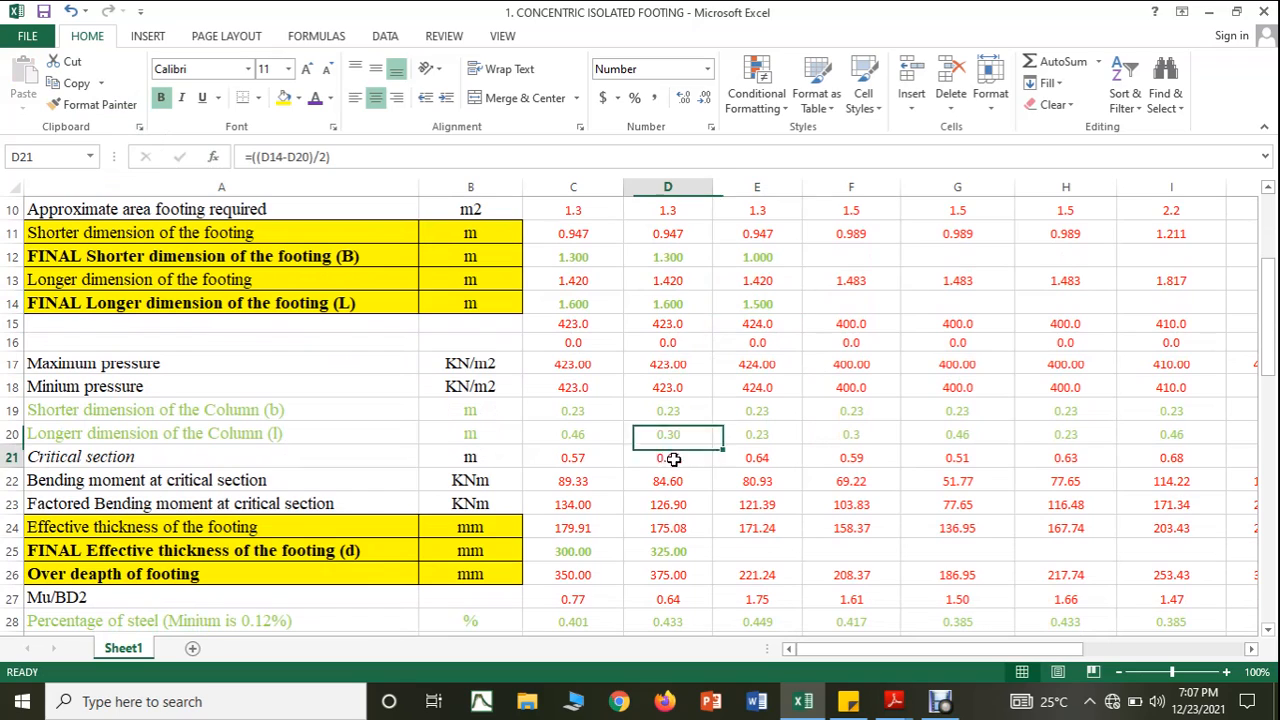
pyautogui.moveTo(712, 466); pyautogui.dragTo(762, 467)
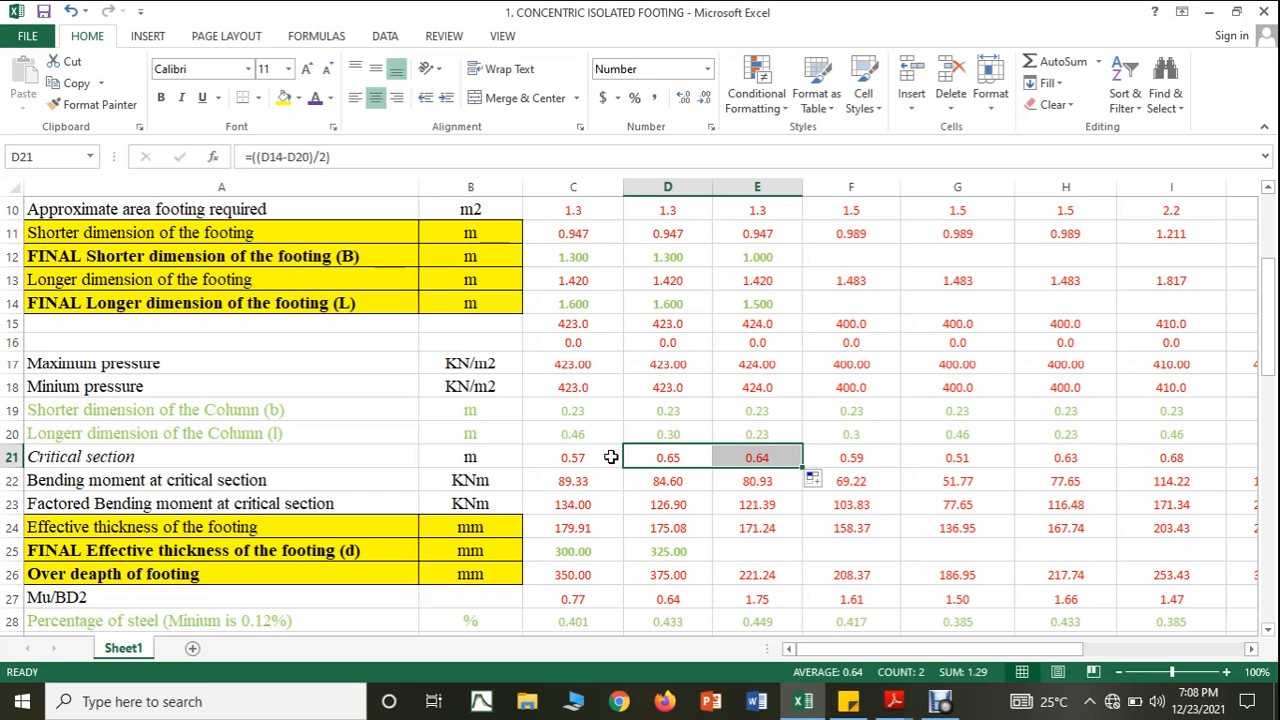
pyautogui.click(377, 157)
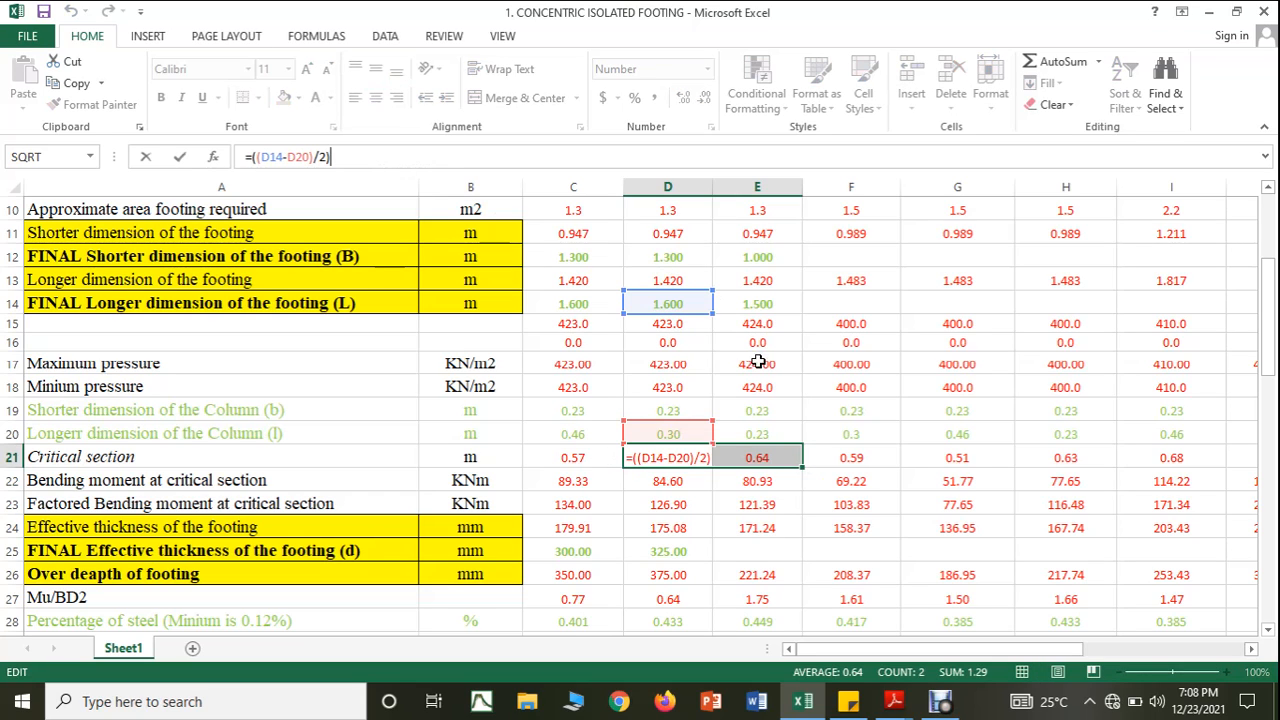
pyautogui.press('Escape')
pyautogui.click(787, 452)
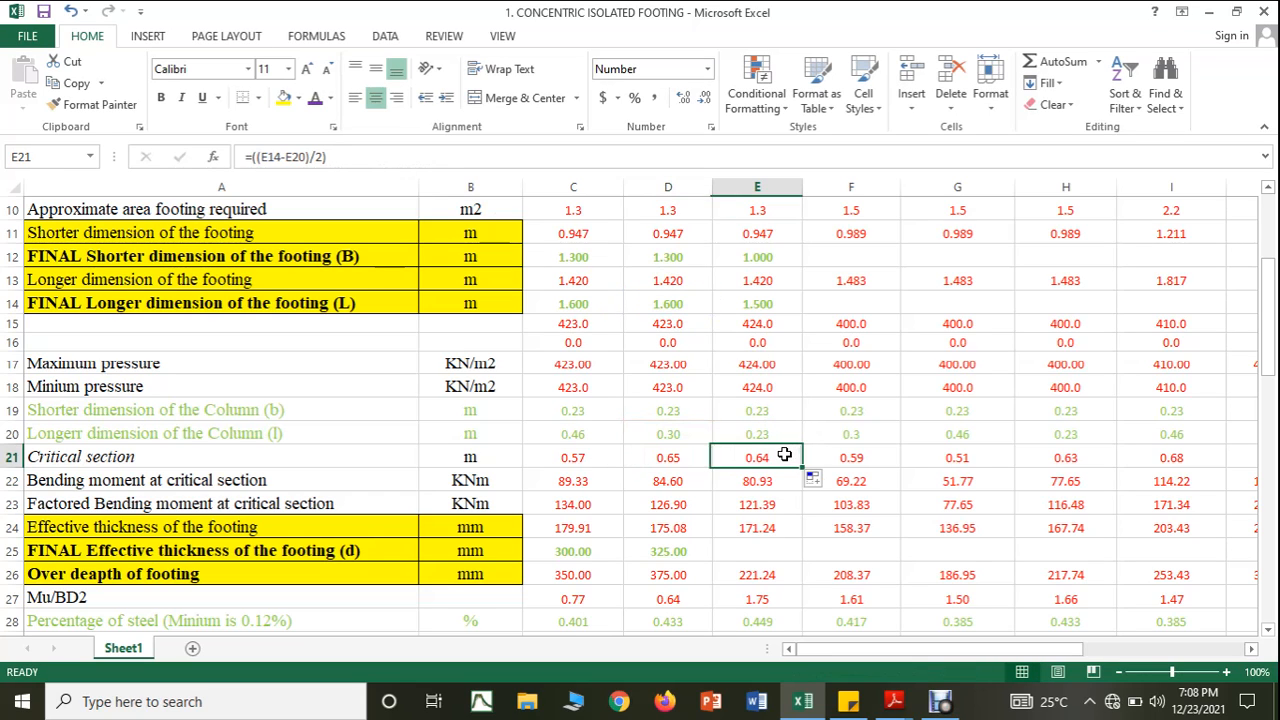
pyautogui.click(378, 158)
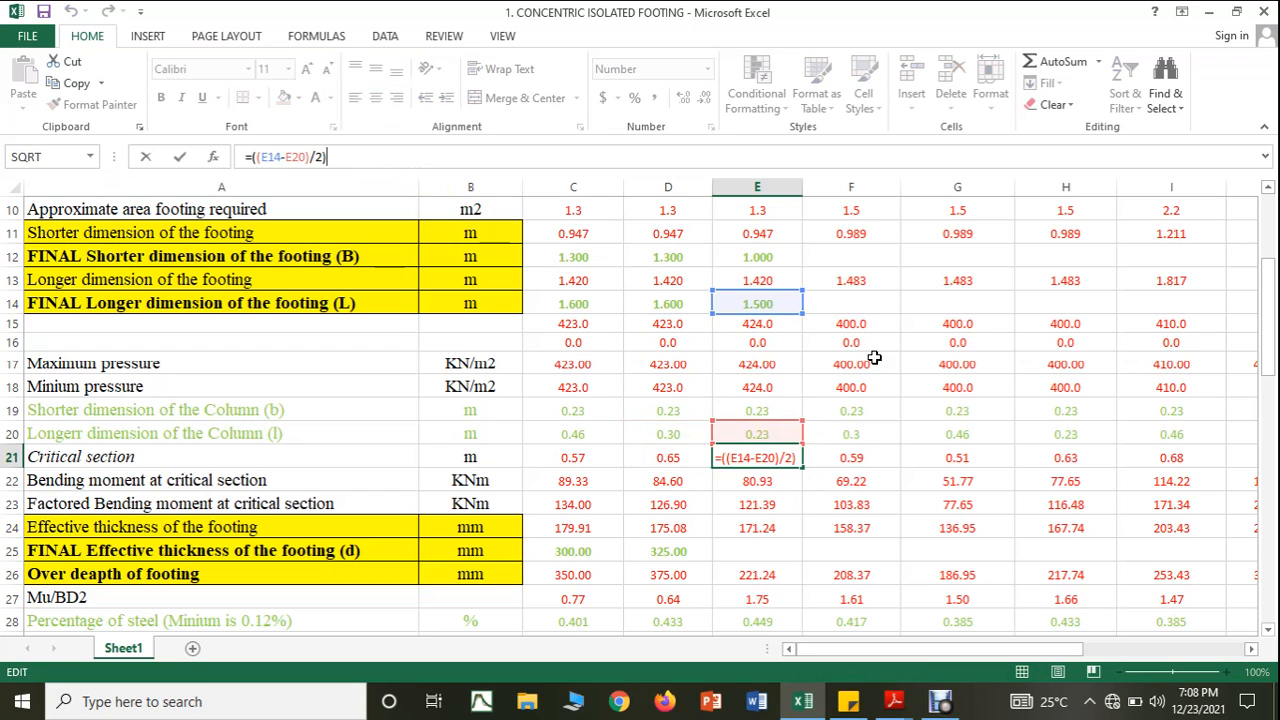
pyautogui.press('Escape')
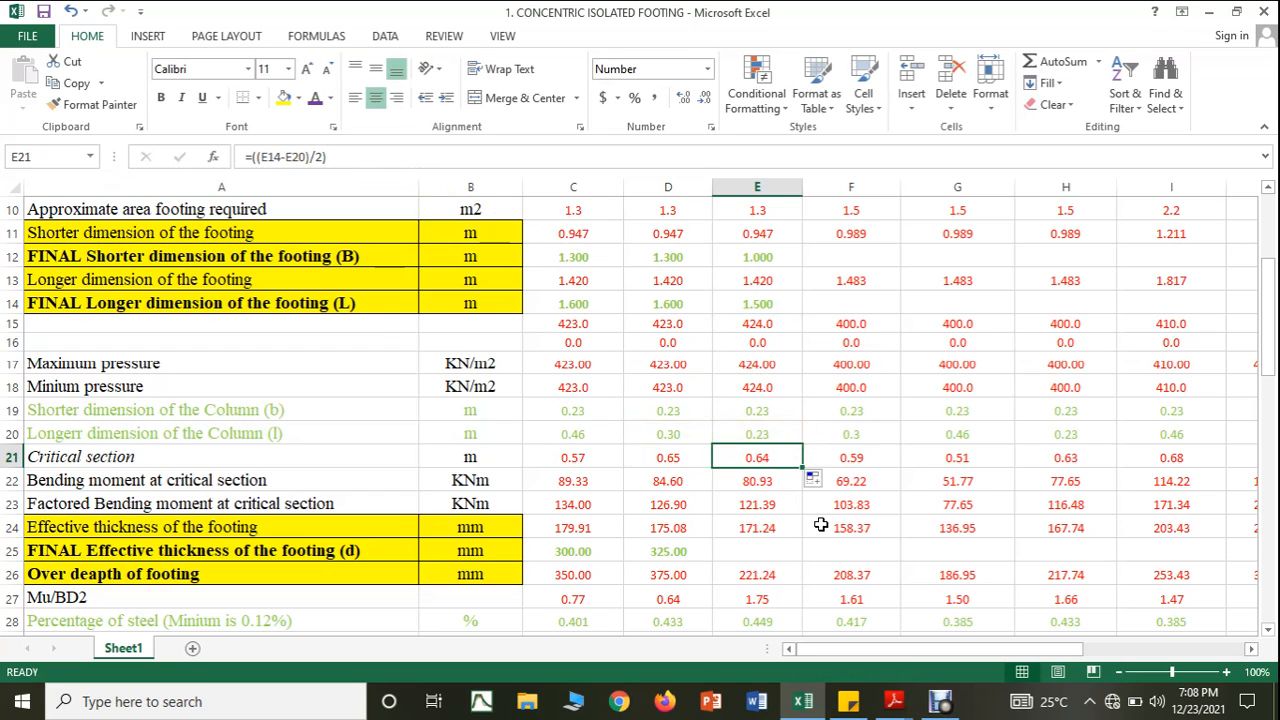
# Enter a final effective thickness of 300 mm in E25 and give it the green, bold formatting of D25
pyautogui.scroll(-1, 820, 523)
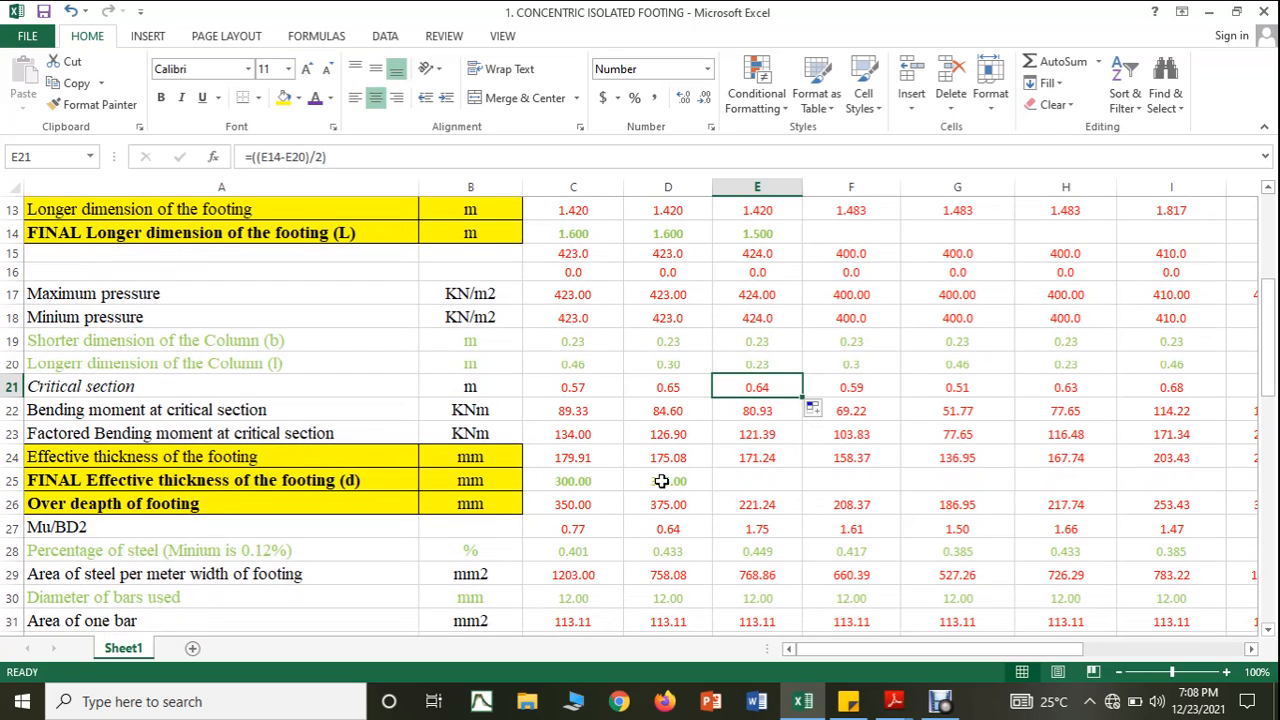
pyautogui.click(762, 481)
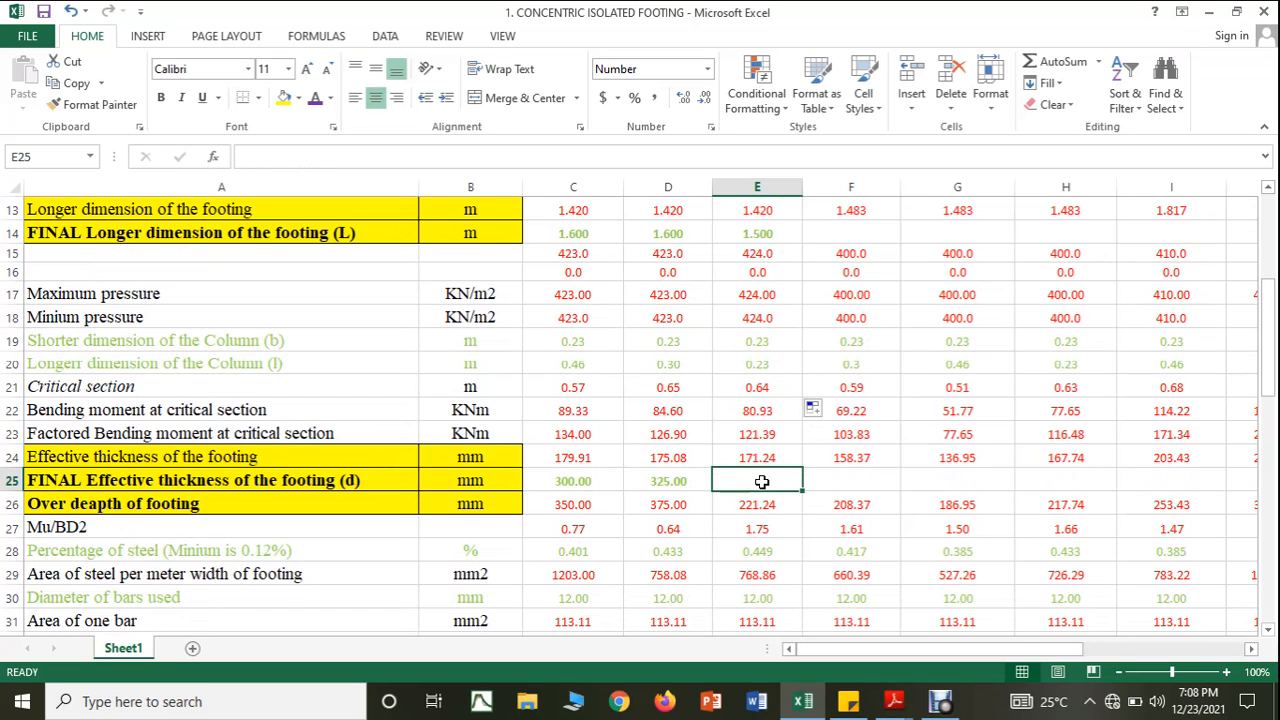
pyautogui.write('300')
pyautogui.click(950, 527)
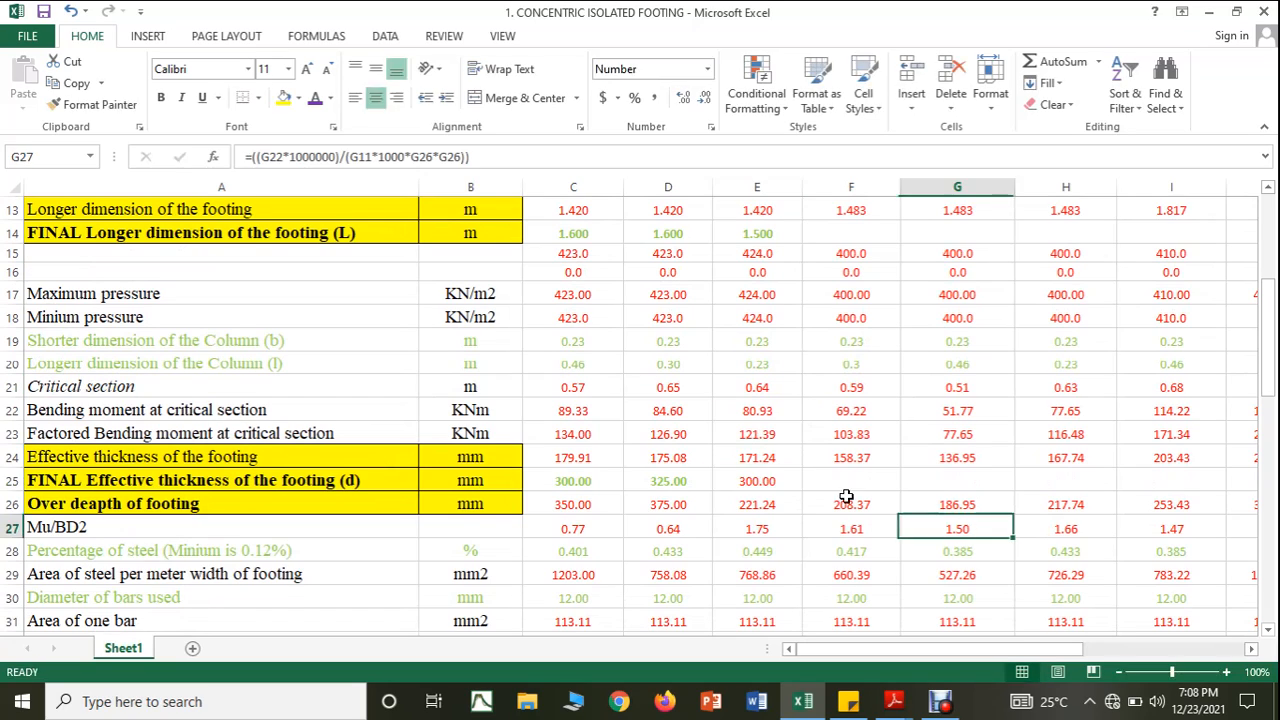
pyautogui.click(665, 478)
pyautogui.click(93, 104)
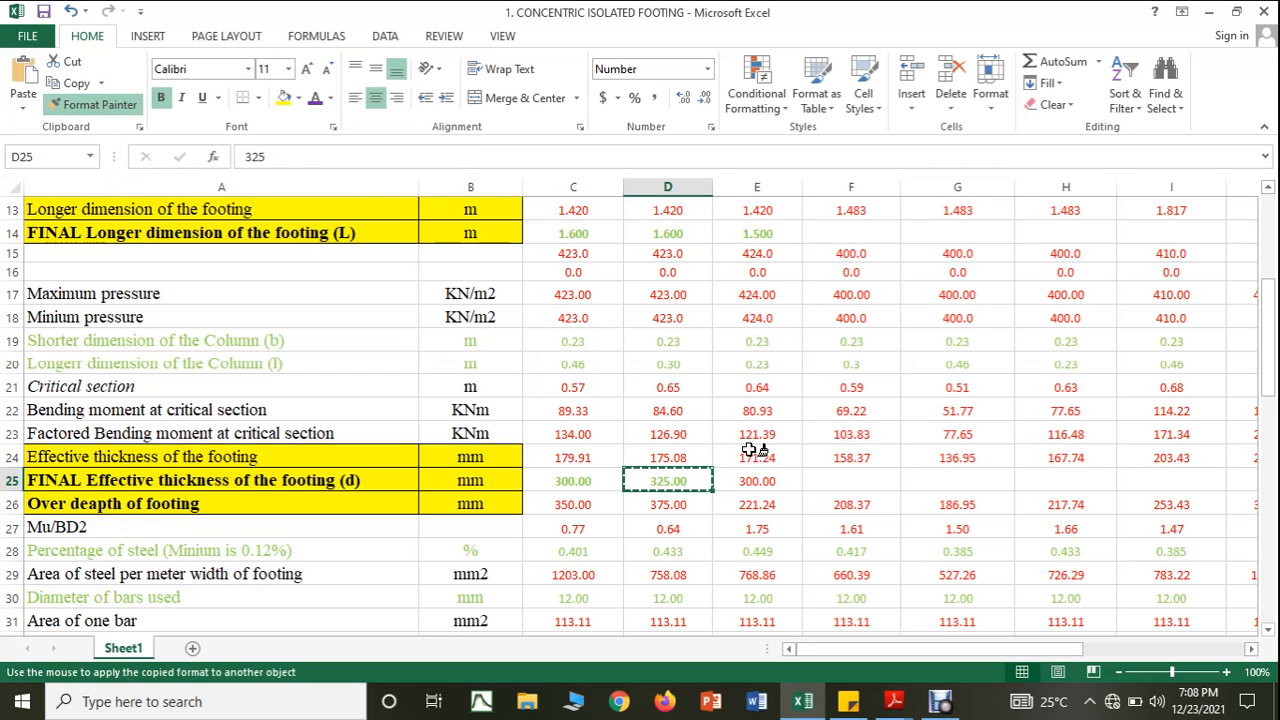
pyautogui.click(765, 477)
# Extend the overall footing depth formula along row 26 through E26 and italicize the row's label in A26
pyautogui.click(688, 506)
pyautogui.moveTo(714, 513); pyautogui.dragTo(784, 538)
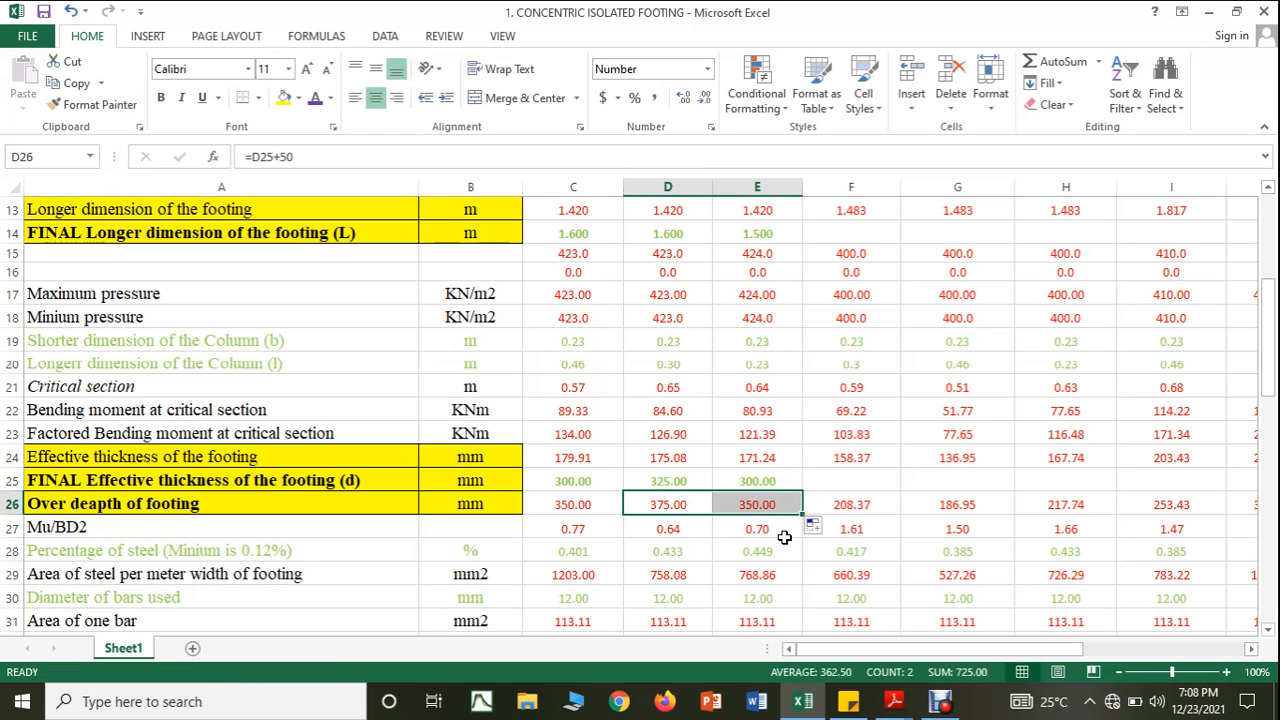
pyautogui.click(188, 507)
pyautogui.click(183, 99)
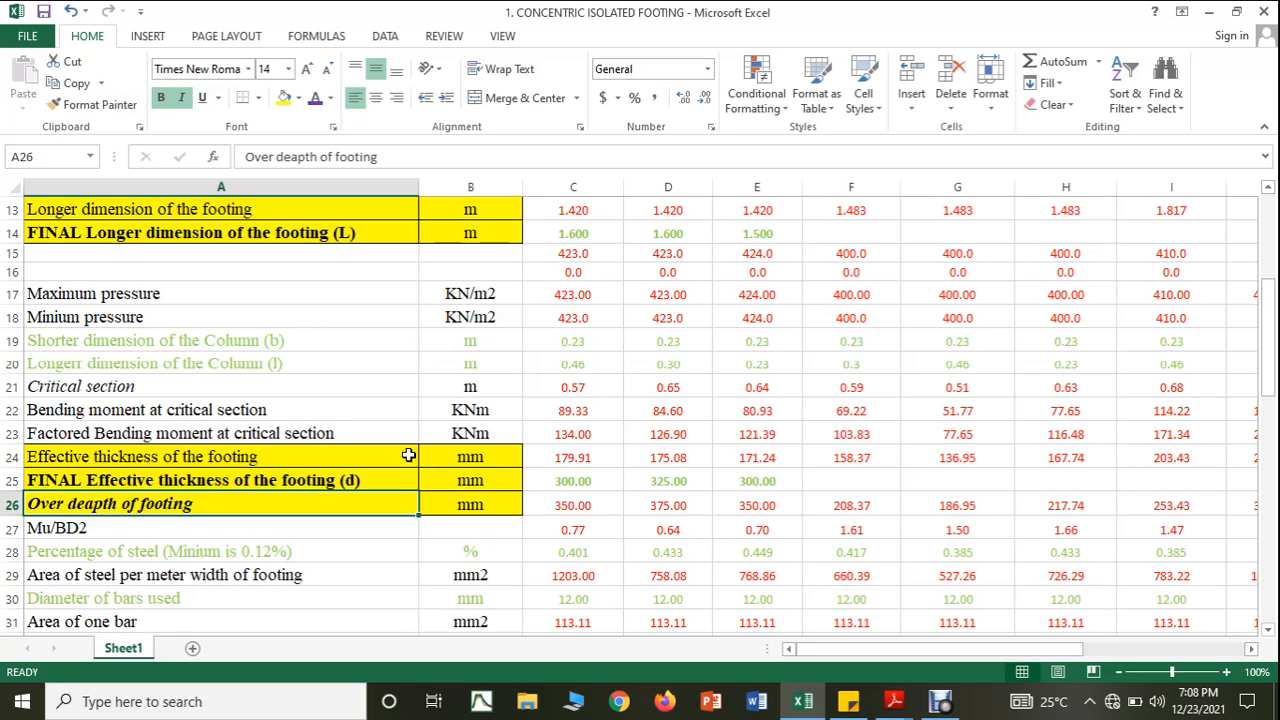
pyautogui.click(600, 505)
pyautogui.moveTo(621, 516); pyautogui.dragTo(678, 533)
pyautogui.click(766, 507)
# Copy the punching influence plane length and width formulas from D36 and D37 into E36 and E37
pyautogui.scroll(-1, 768, 522)
pyautogui.scroll(-2, 768, 522)
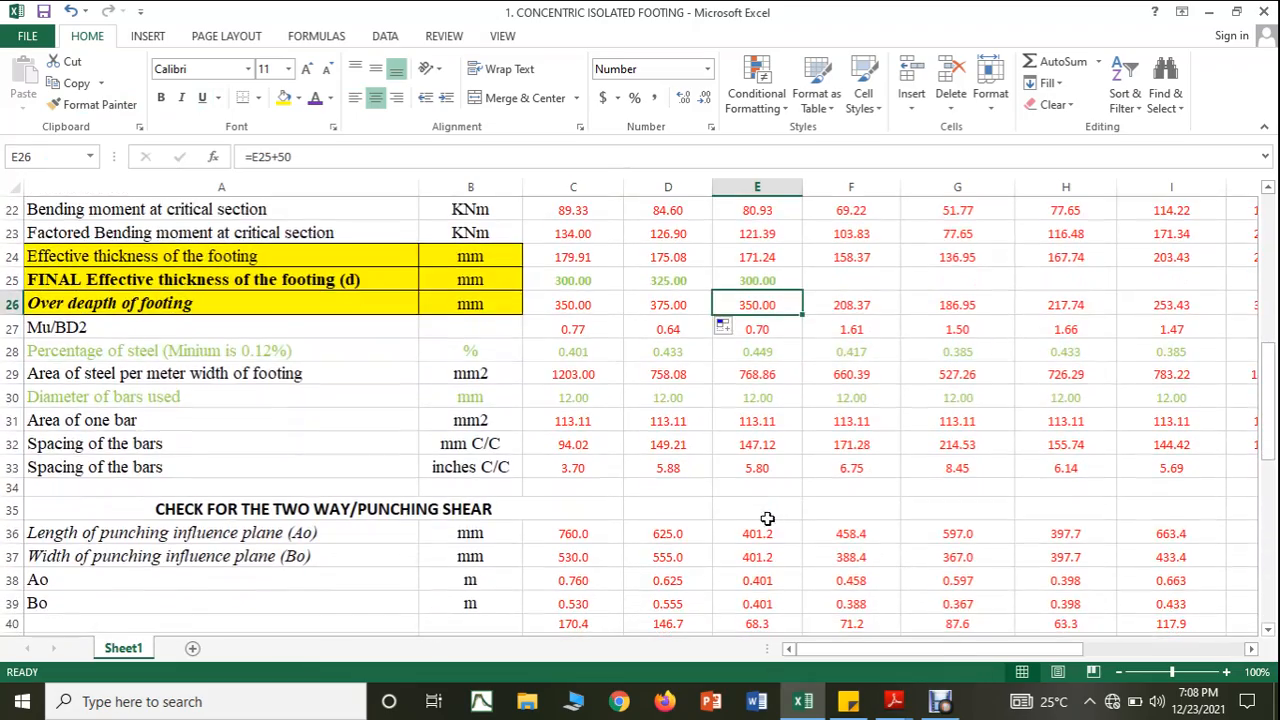
pyautogui.scroll(-2, 772, 486)
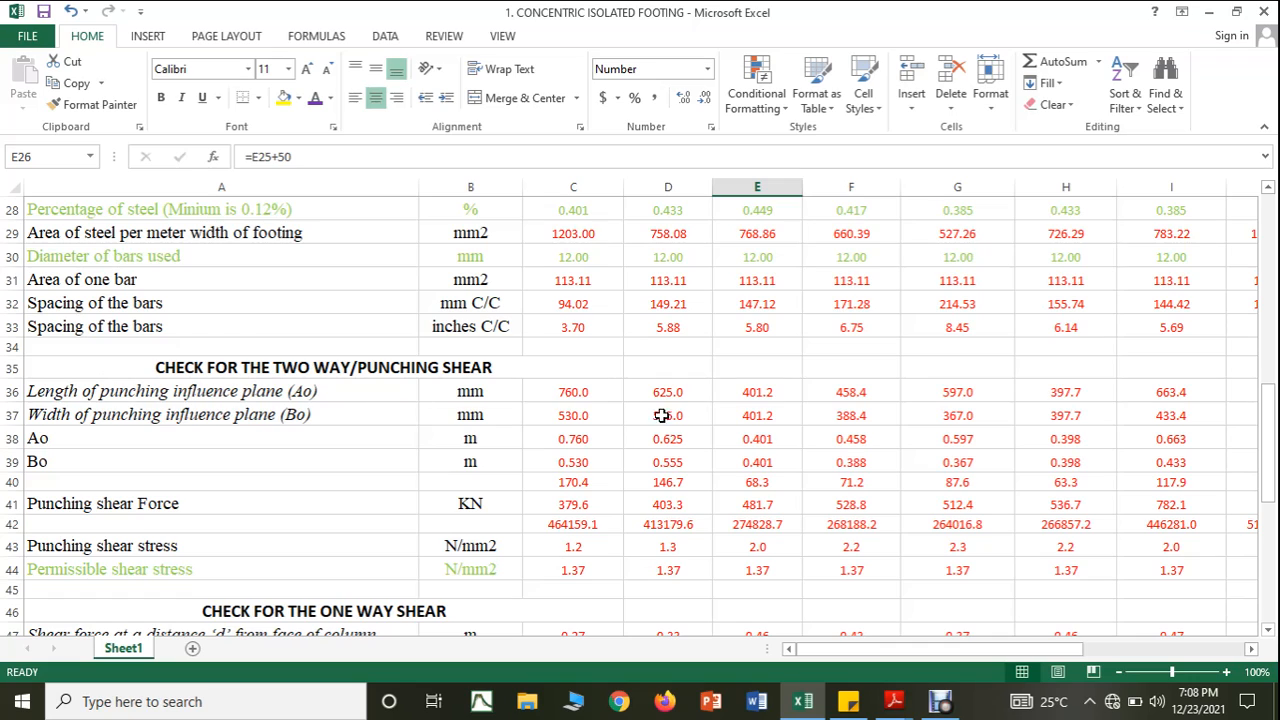
pyautogui.click(683, 392)
pyautogui.moveTo(712, 403); pyautogui.dragTo(790, 402)
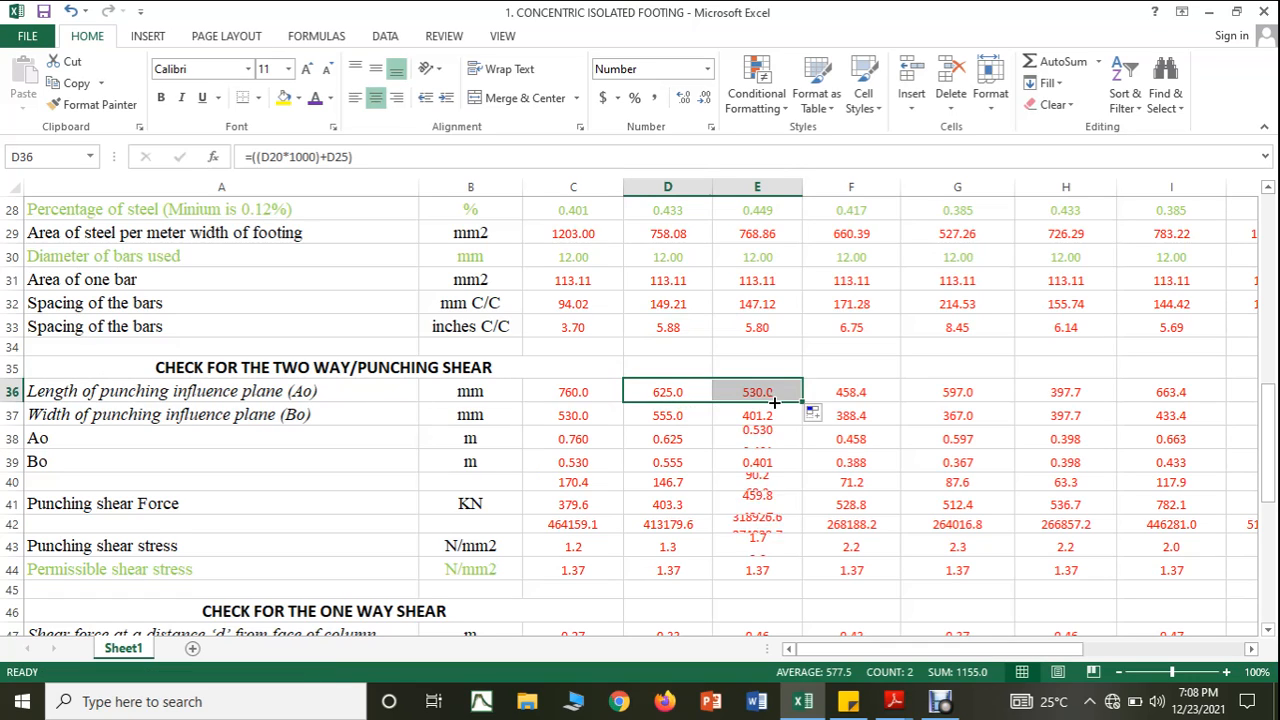
pyautogui.click(686, 415)
pyautogui.moveTo(713, 426); pyautogui.dragTo(780, 427)
pyautogui.scroll(-1, 775, 430)
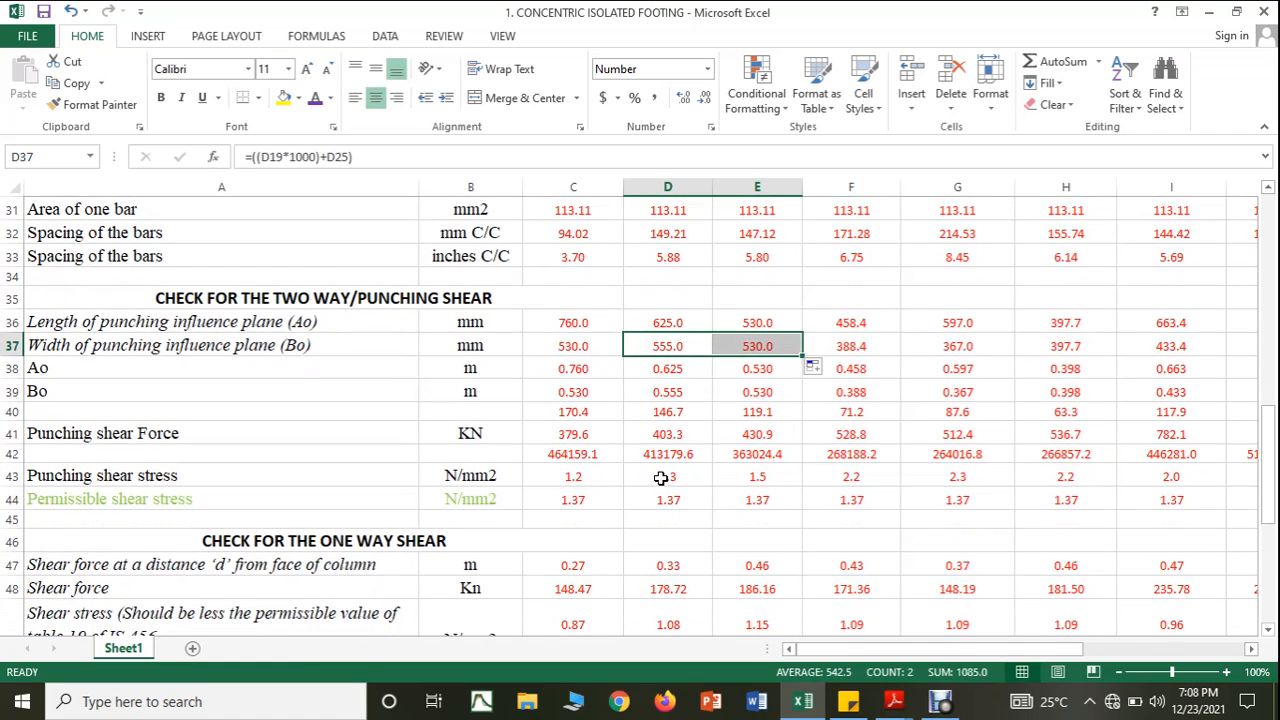
# Compare the punching shear stress in E43 with the permissible value in E44 and set the final shorter footing dimension in E12 to 1.2 m
pyautogui.click(780, 501)
pyautogui.click(778, 476)
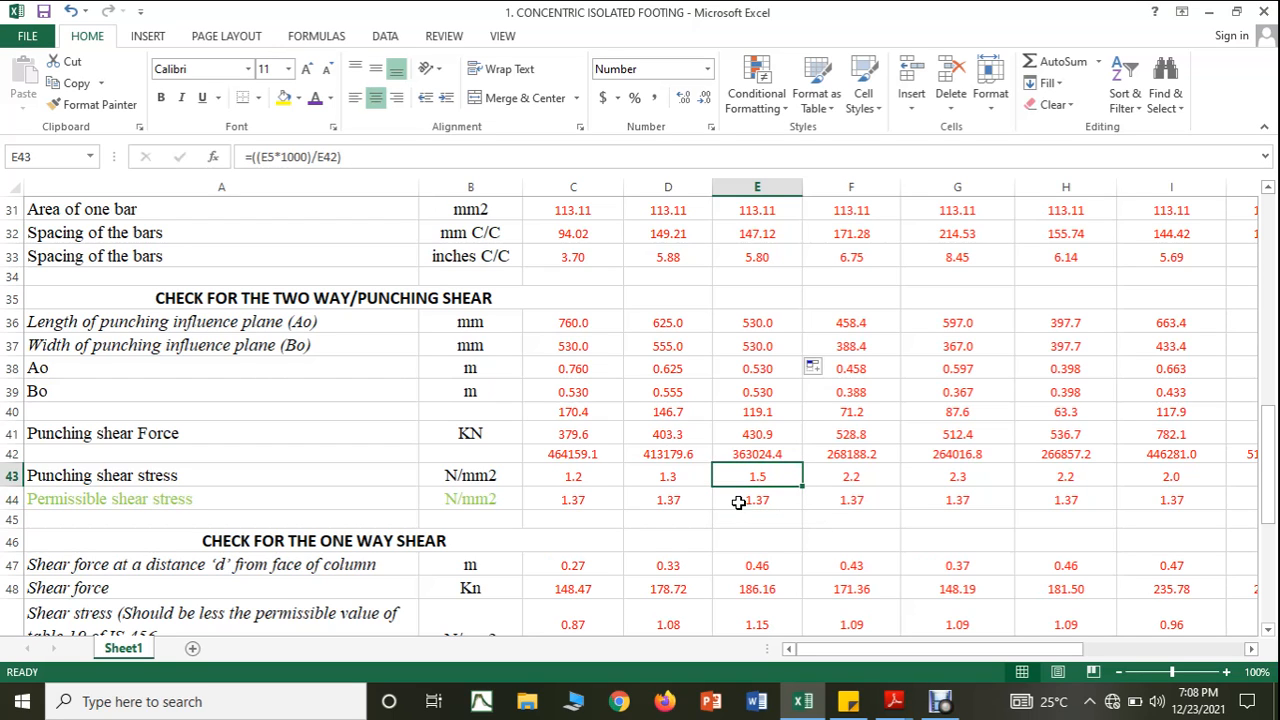
pyautogui.scroll(4, 738, 502)
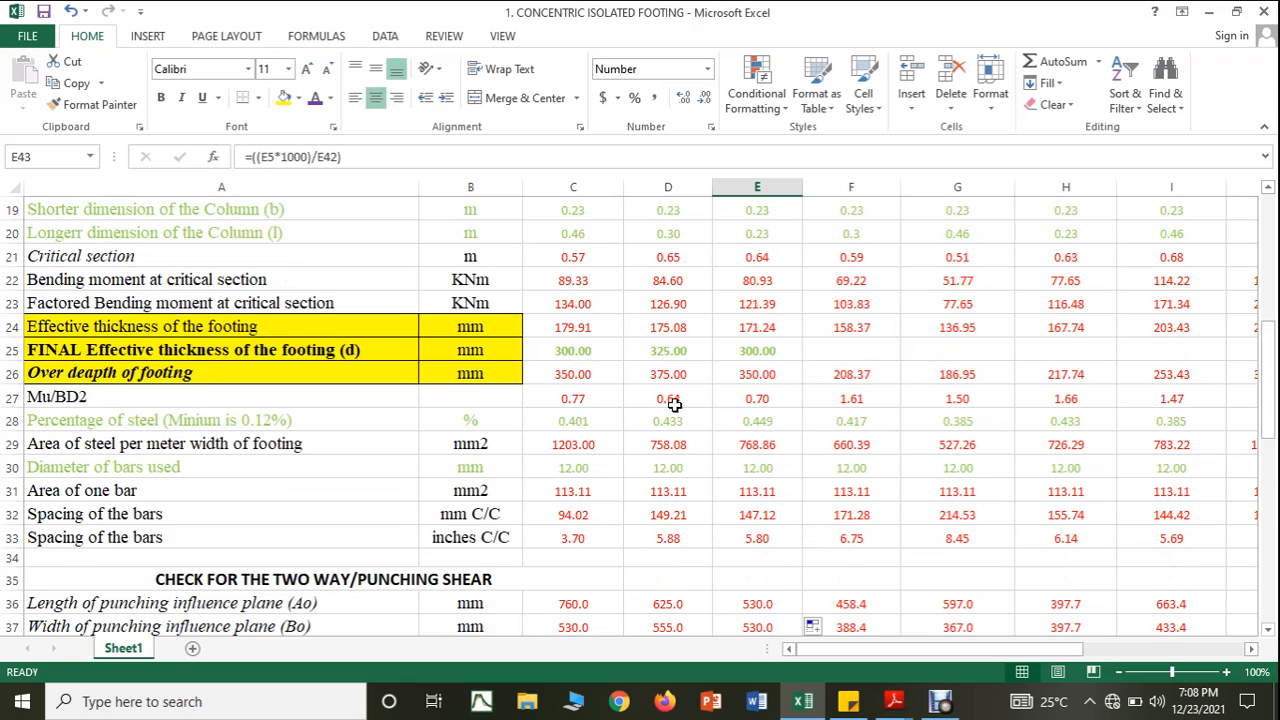
pyautogui.scroll(1, 672, 403)
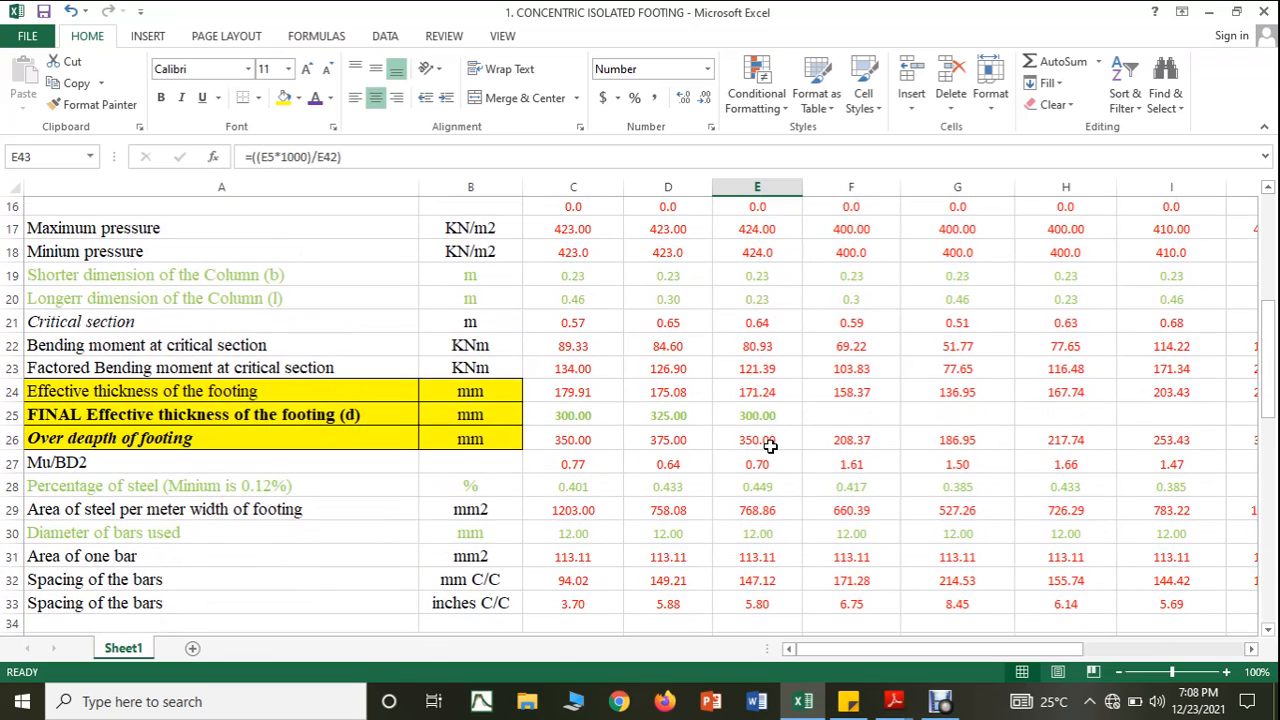
pyautogui.scroll(1, 769, 445)
pyautogui.scroll(1, 766, 449)
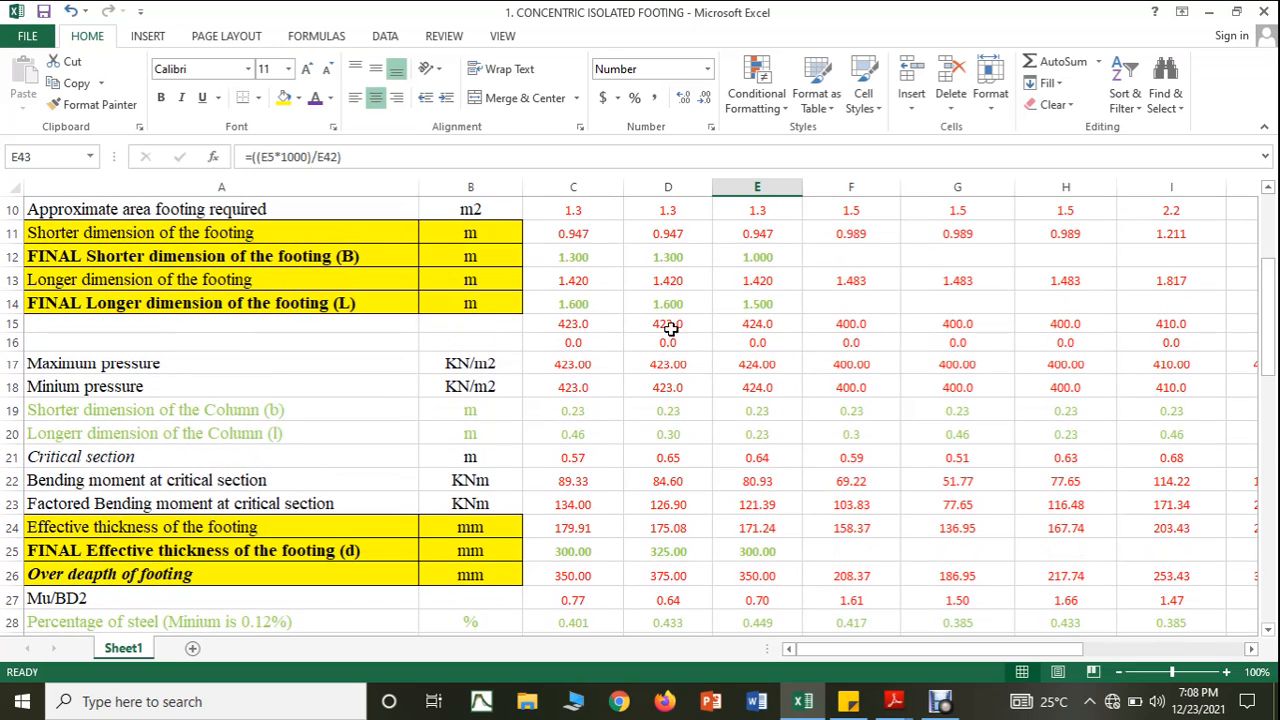
pyautogui.click(760, 257)
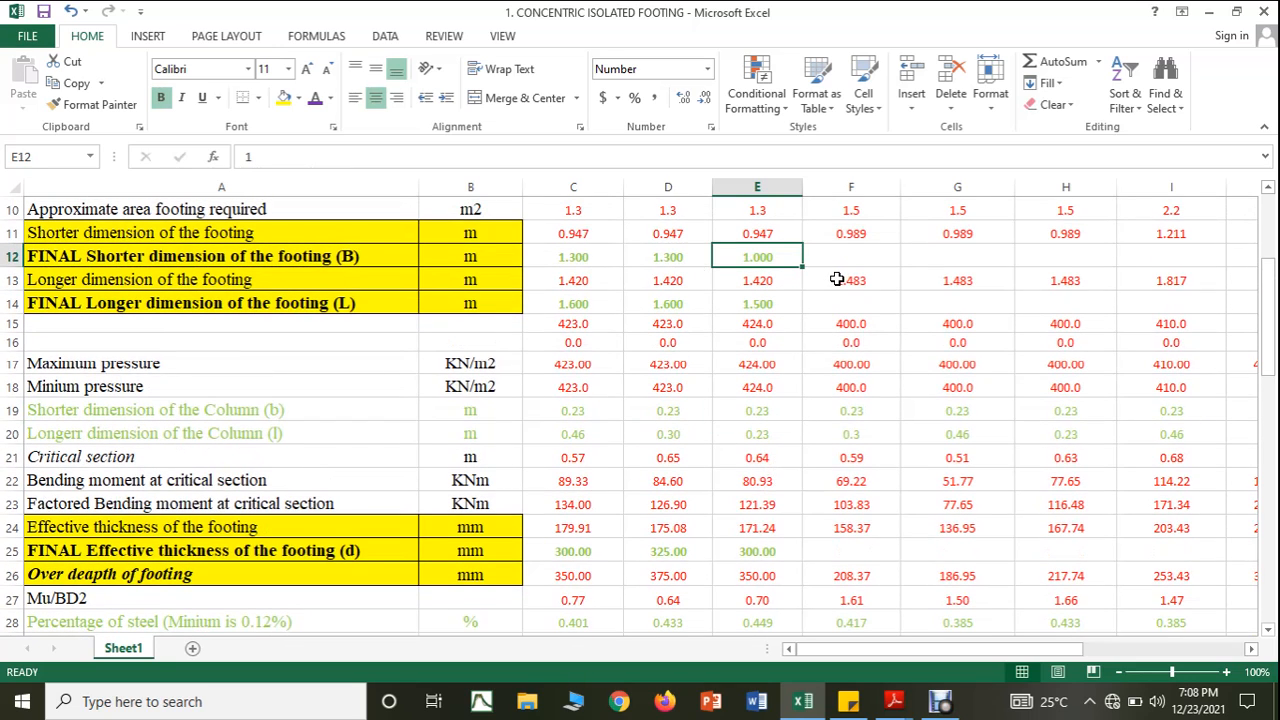
pyautogui.write('1.2')
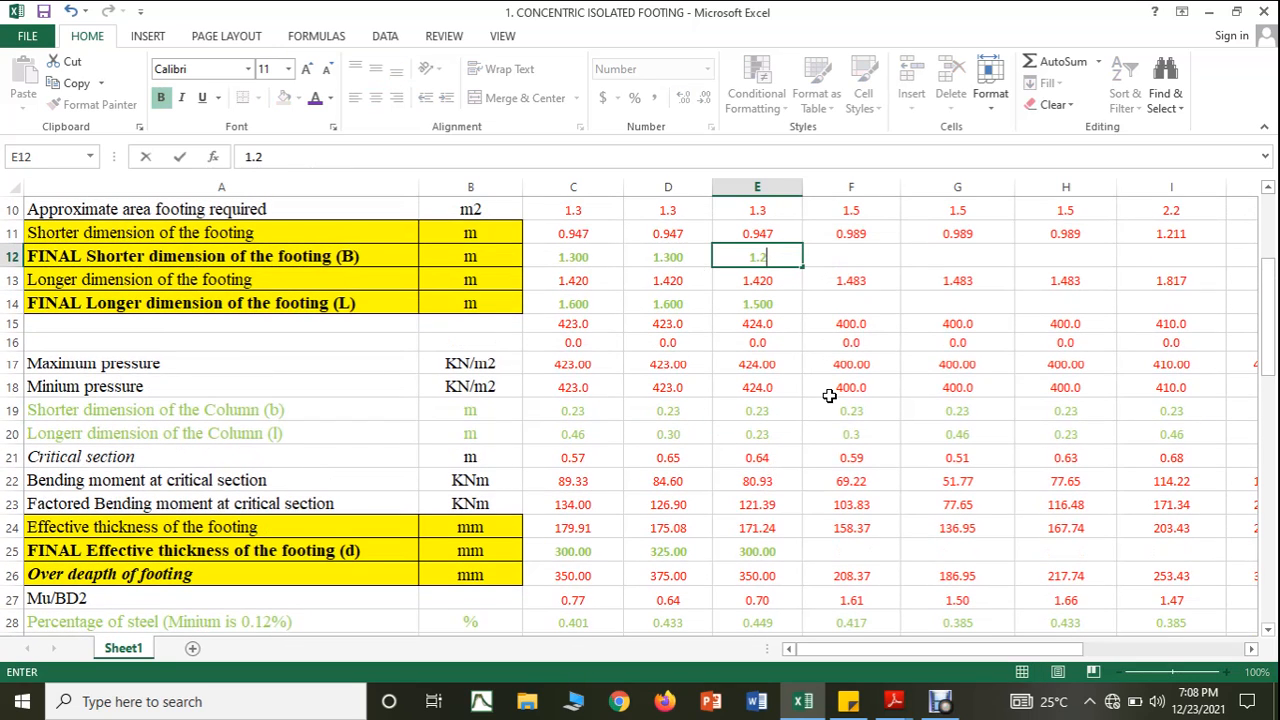
pyautogui.click(830, 390)
# Recheck column E's punching shear stress against the permissible value and inspect the cell references in the E43 formula
pyautogui.scroll(-3, 777, 397)
pyautogui.scroll(-4, 777, 397)
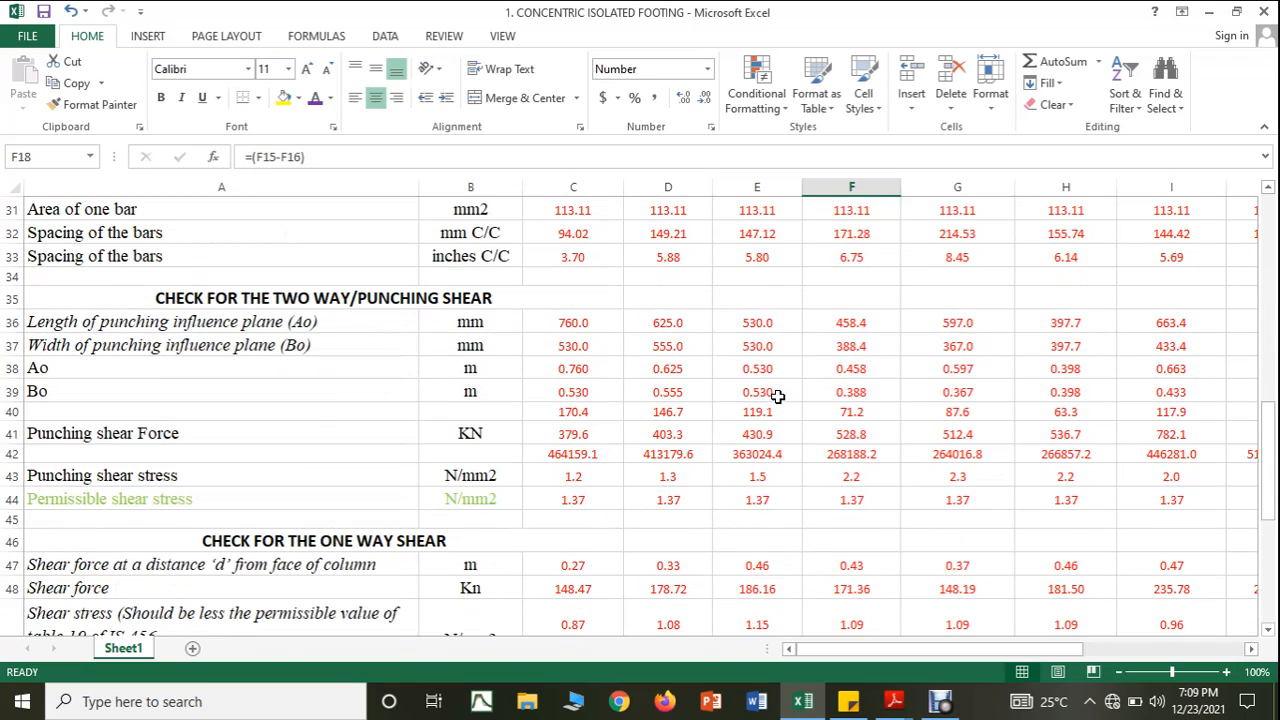
pyautogui.click(787, 502)
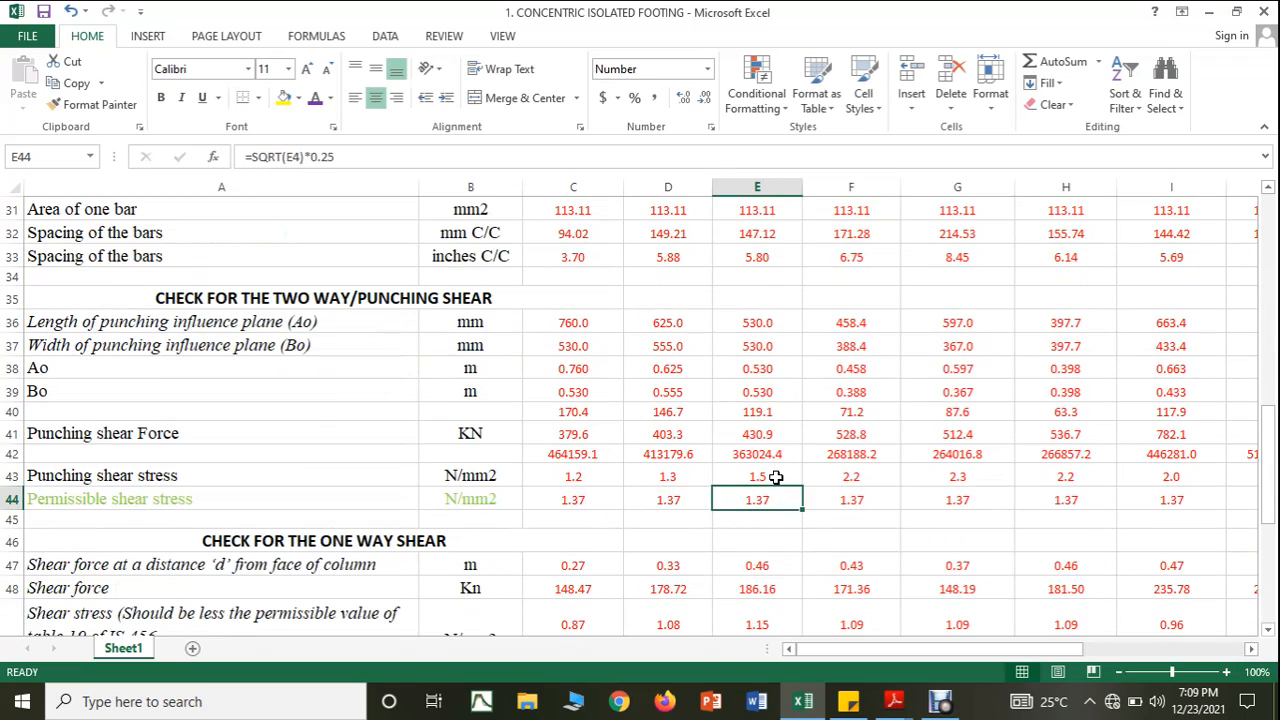
pyautogui.click(779, 475)
pyautogui.click(454, 160)
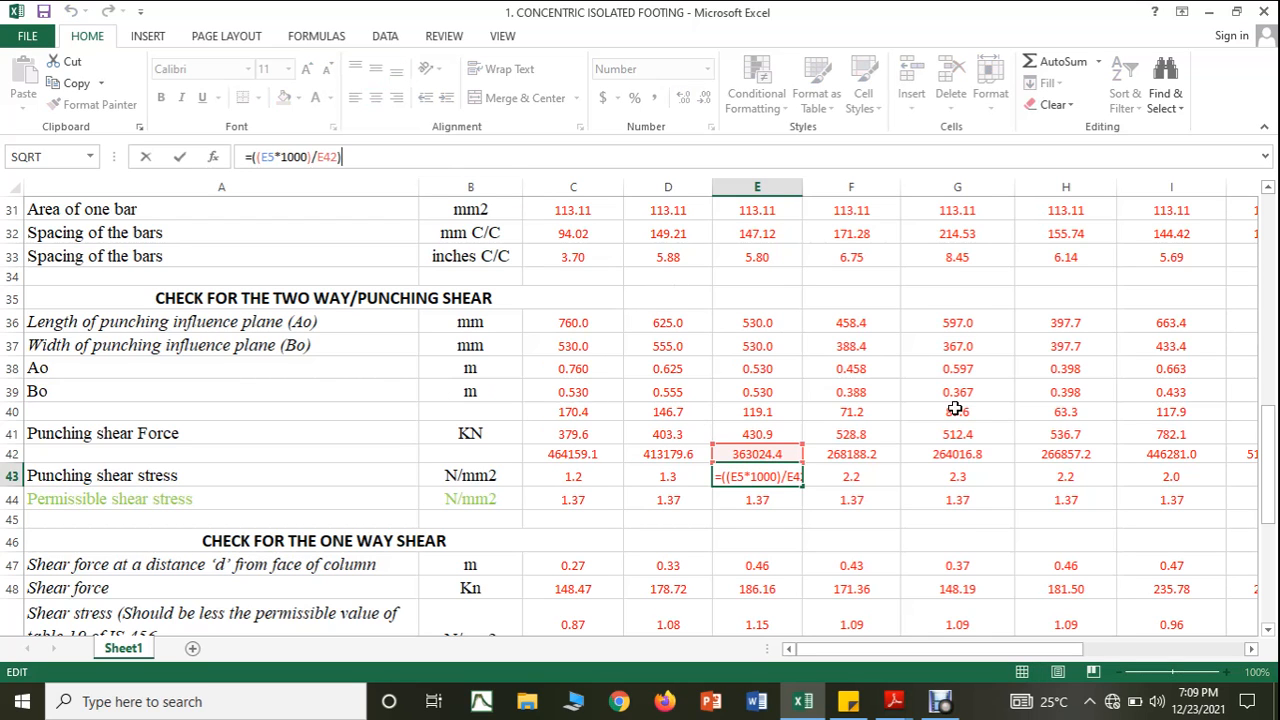
pyautogui.moveTo(1268, 488)
pyautogui.mouseDown()
pyautogui.moveTo(1262, 250)
pyautogui.moveTo(1267, 481)
pyautogui.mouseUp()
pyautogui.press('Escape')
pyautogui.click(817, 486)
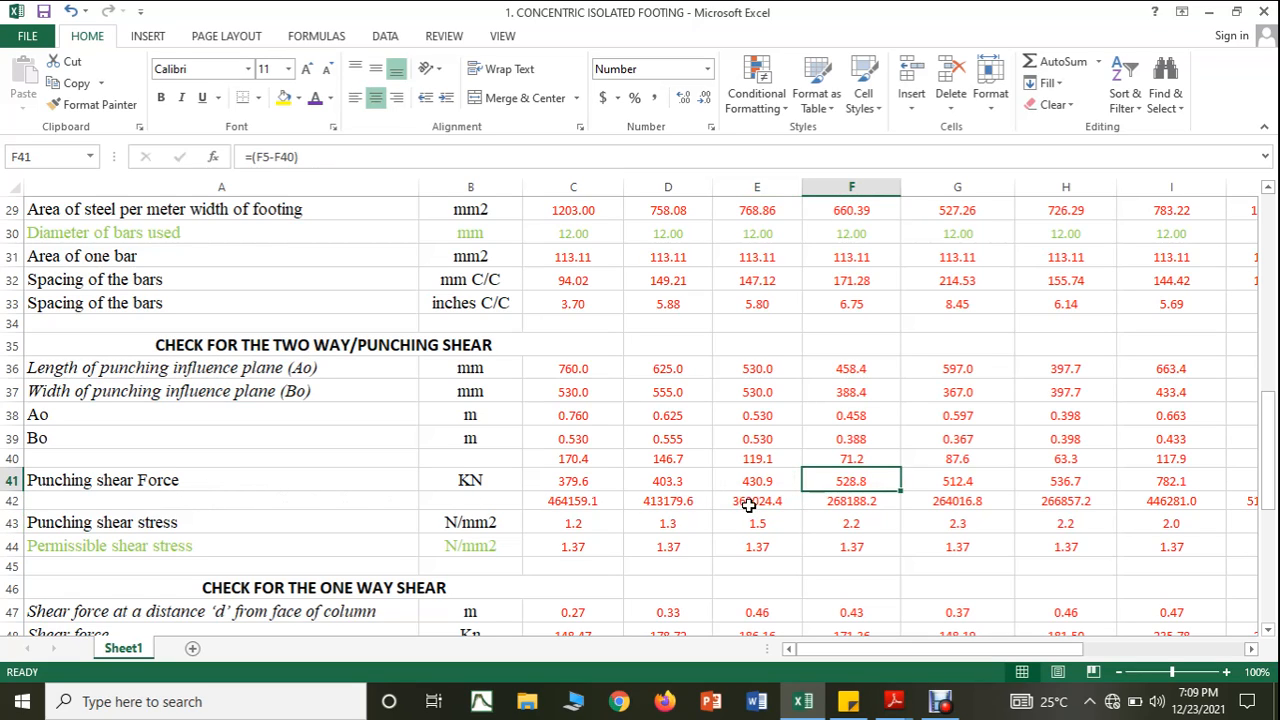
pyautogui.click(400, 164)
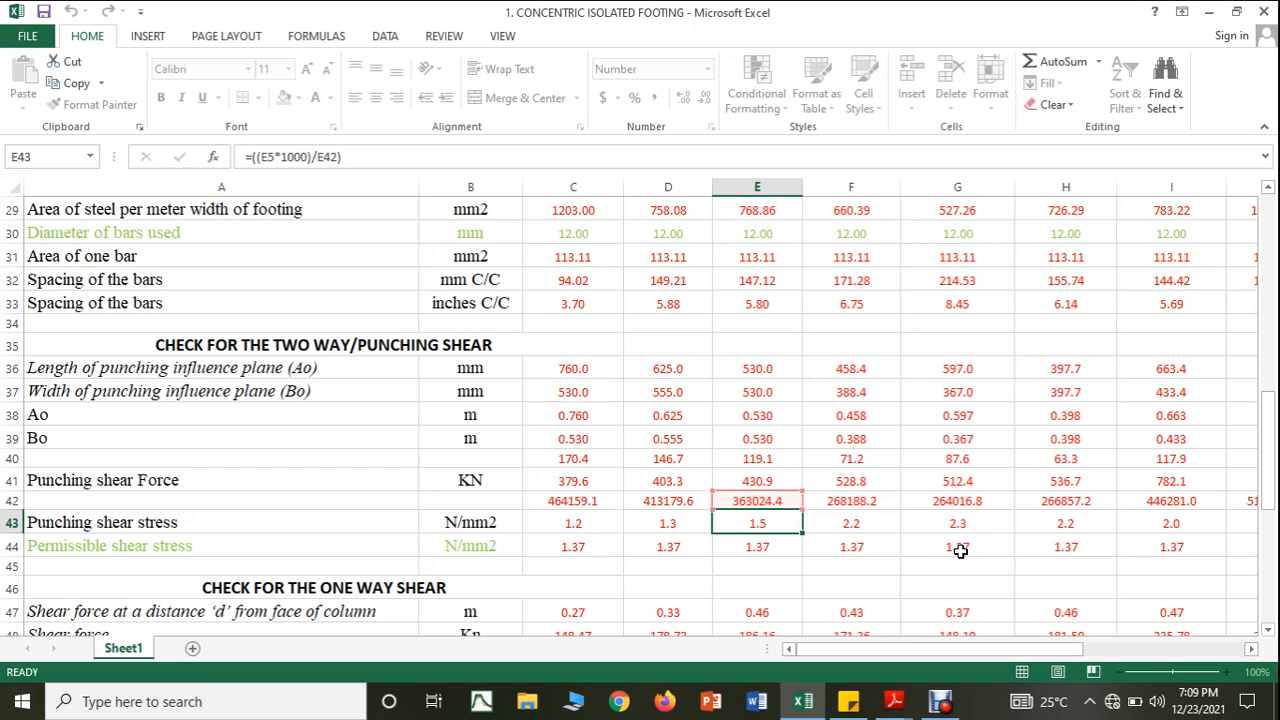
pyautogui.press('Escape')
# Trace the punching shear inputs by inspecting the formulas in E42 and E36 and the rows they refer to
pyautogui.click(754, 498)
pyautogui.click(432, 156)
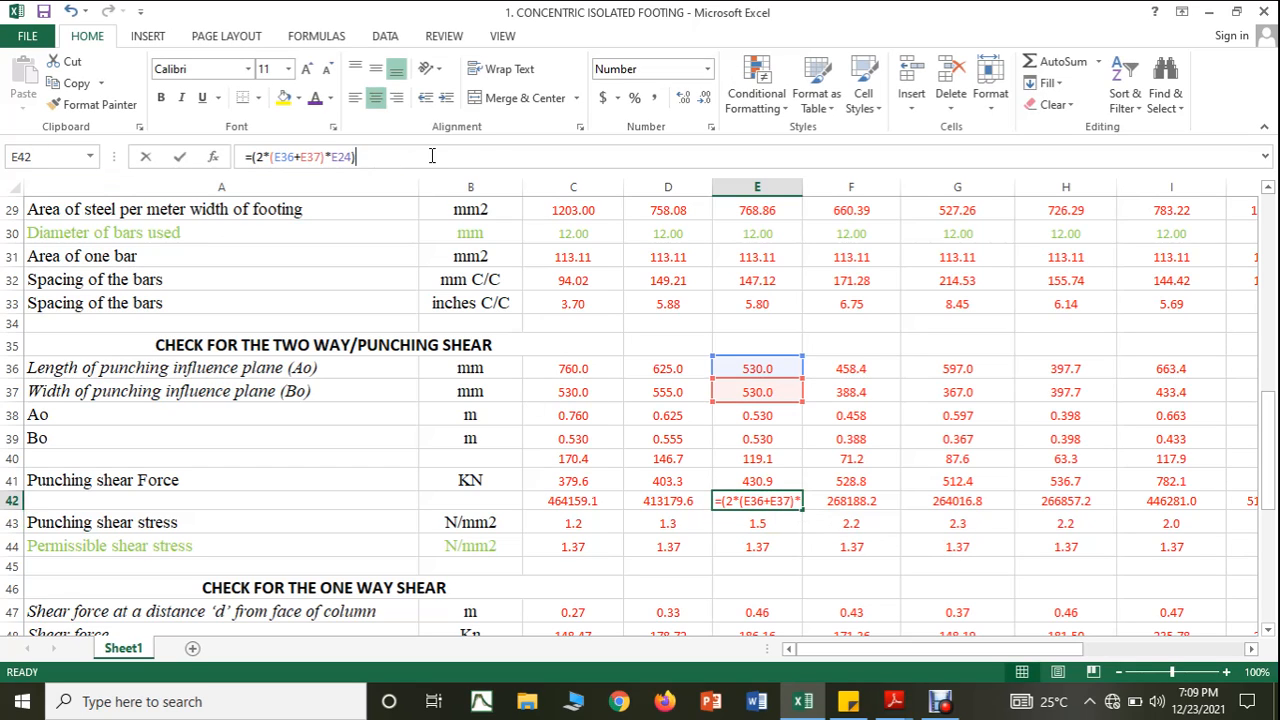
pyautogui.press('Escape')
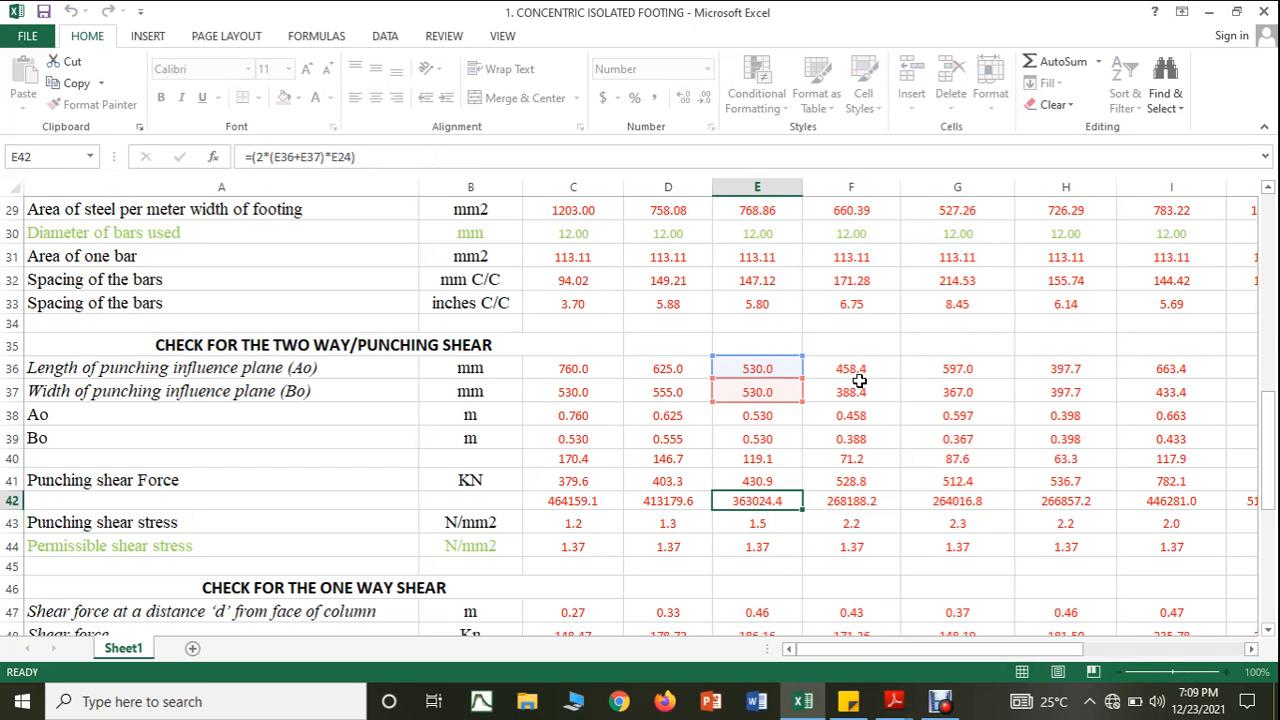
pyautogui.click(750, 366)
pyautogui.click(420, 157)
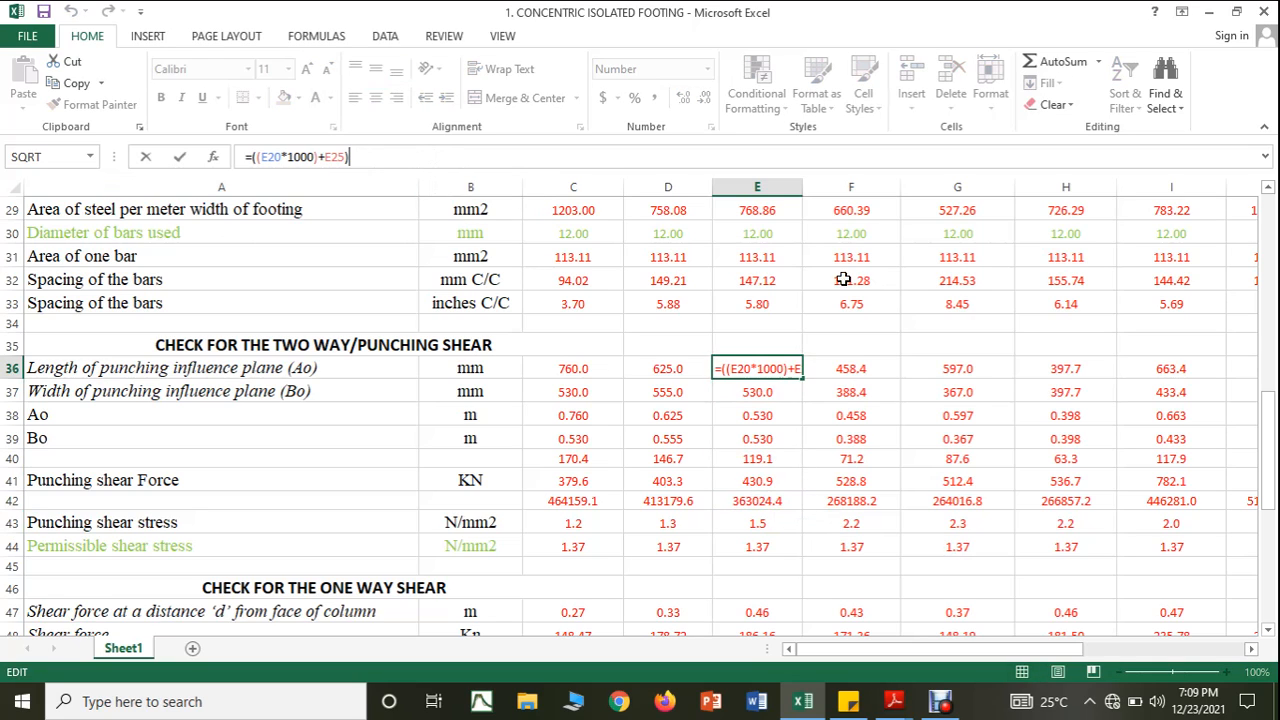
pyautogui.moveTo(1270, 450); pyautogui.dragTo(1262, 400)
pyautogui.press('Escape')
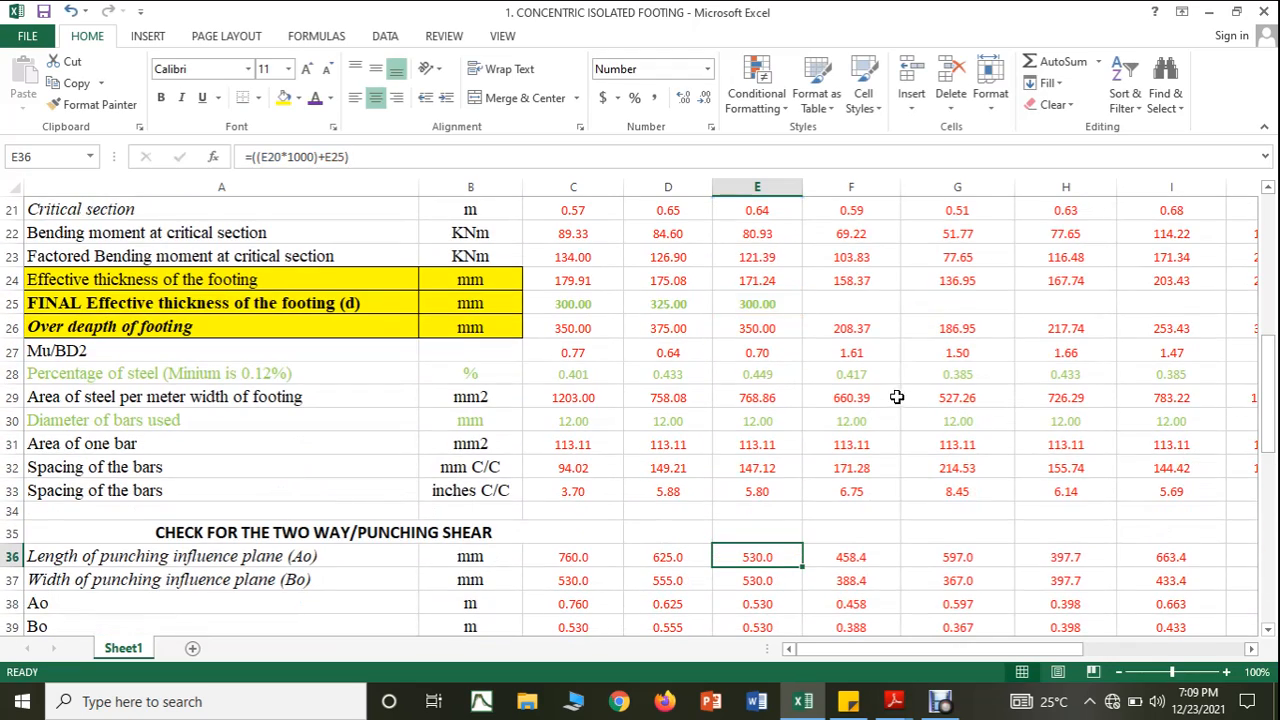
# Set the final effective thickness in E25 to 325 mm and compare the punching shear stress in E43 with the permissible value in E44
pyautogui.click(763, 295)
pyautogui.write('3')
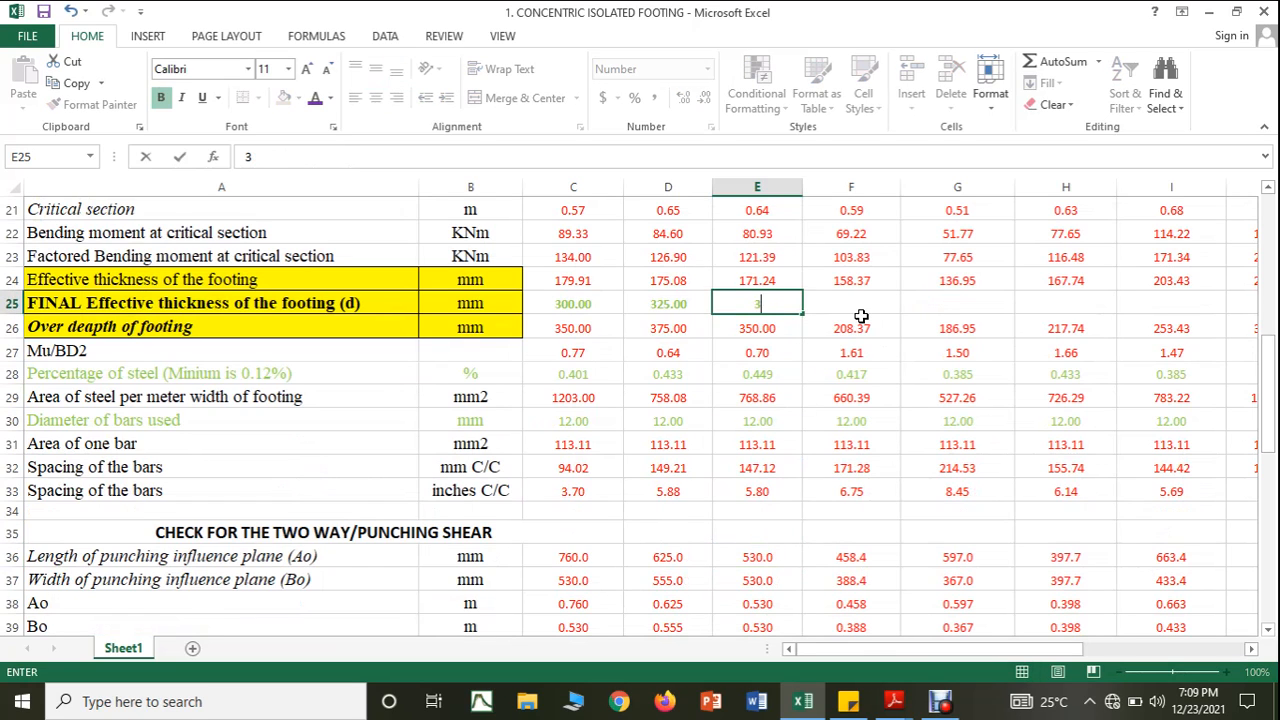
pyautogui.click(866, 400)
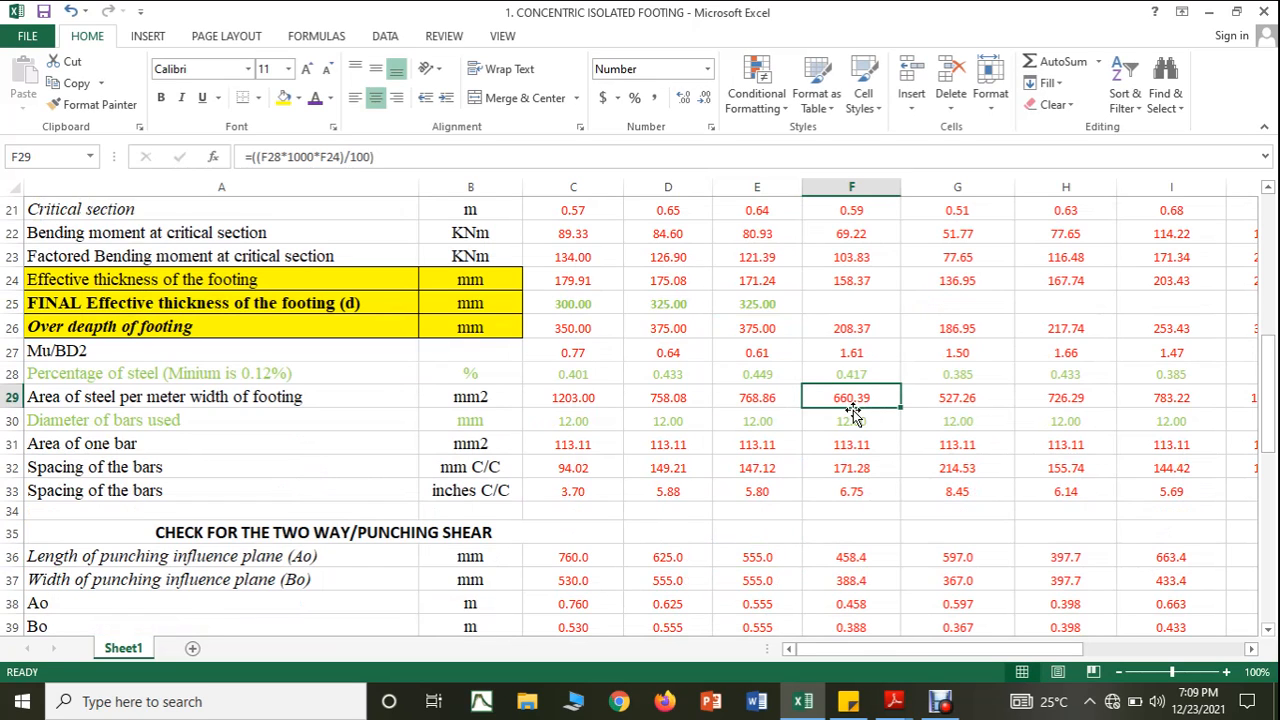
pyautogui.scroll(-4, 860, 405)
pyautogui.scroll(-3, 853, 415)
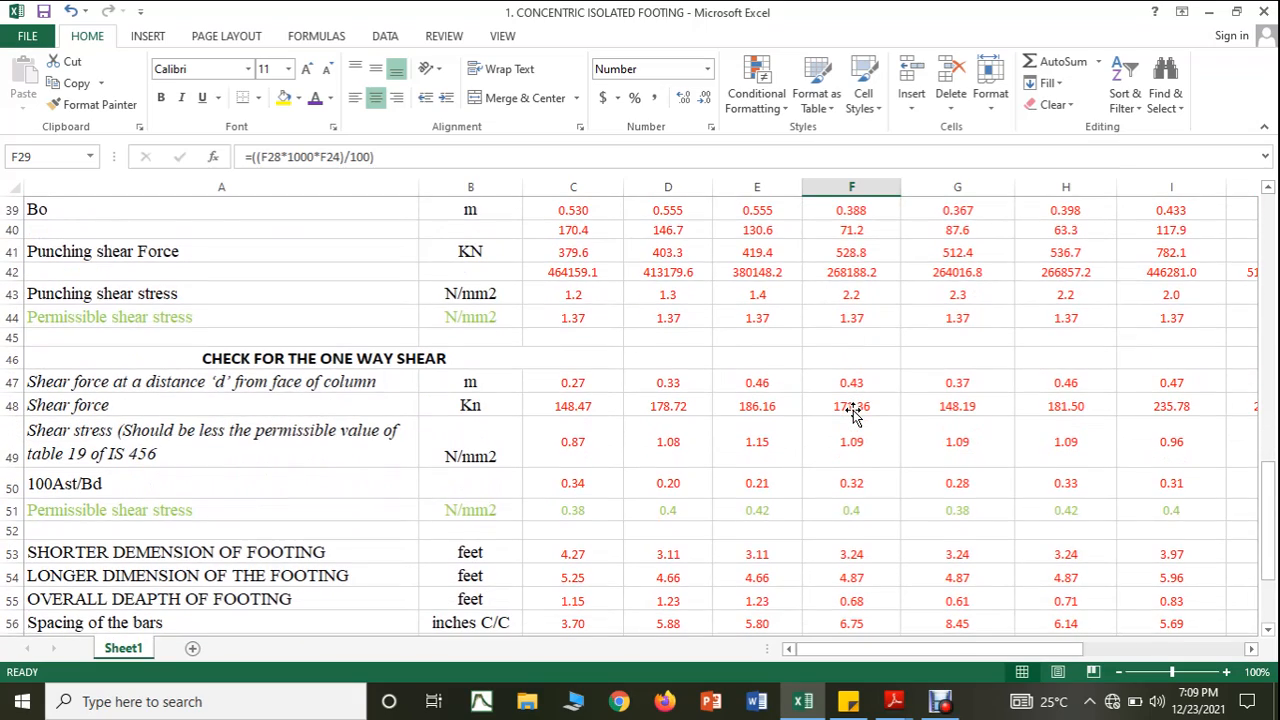
pyautogui.scroll(1, 848, 405)
pyautogui.click(777, 388)
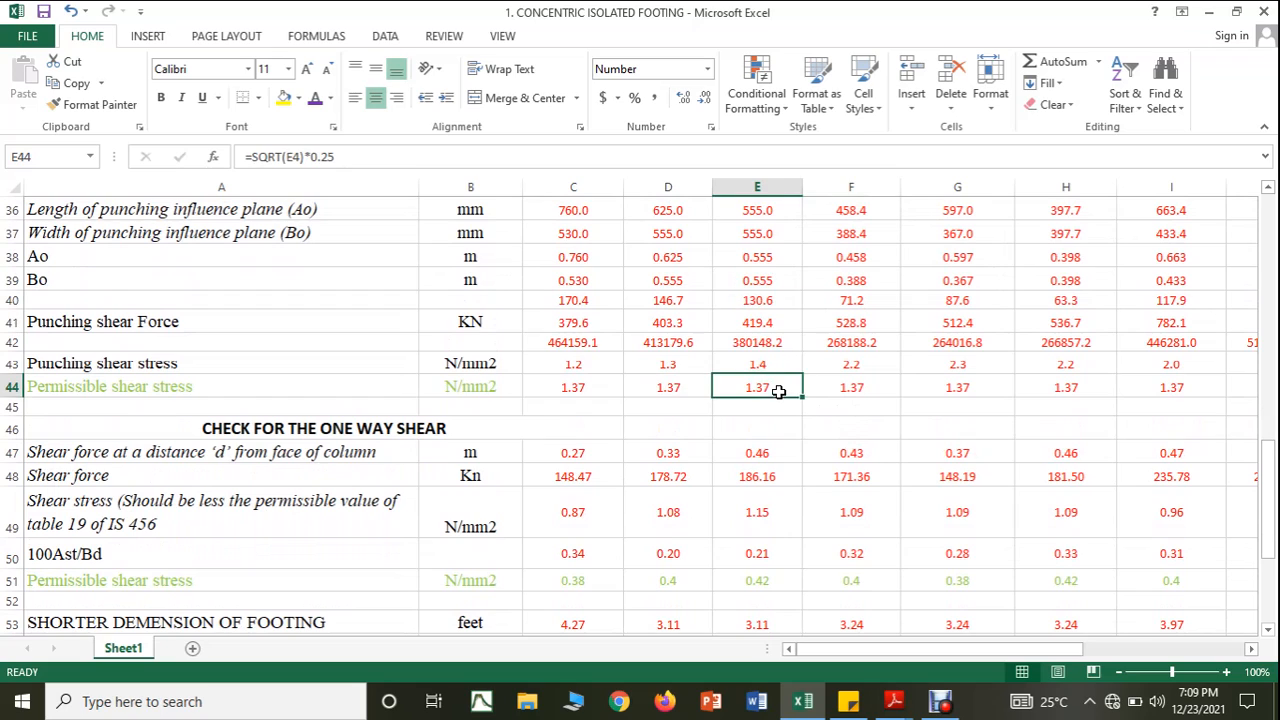
pyautogui.click(775, 367)
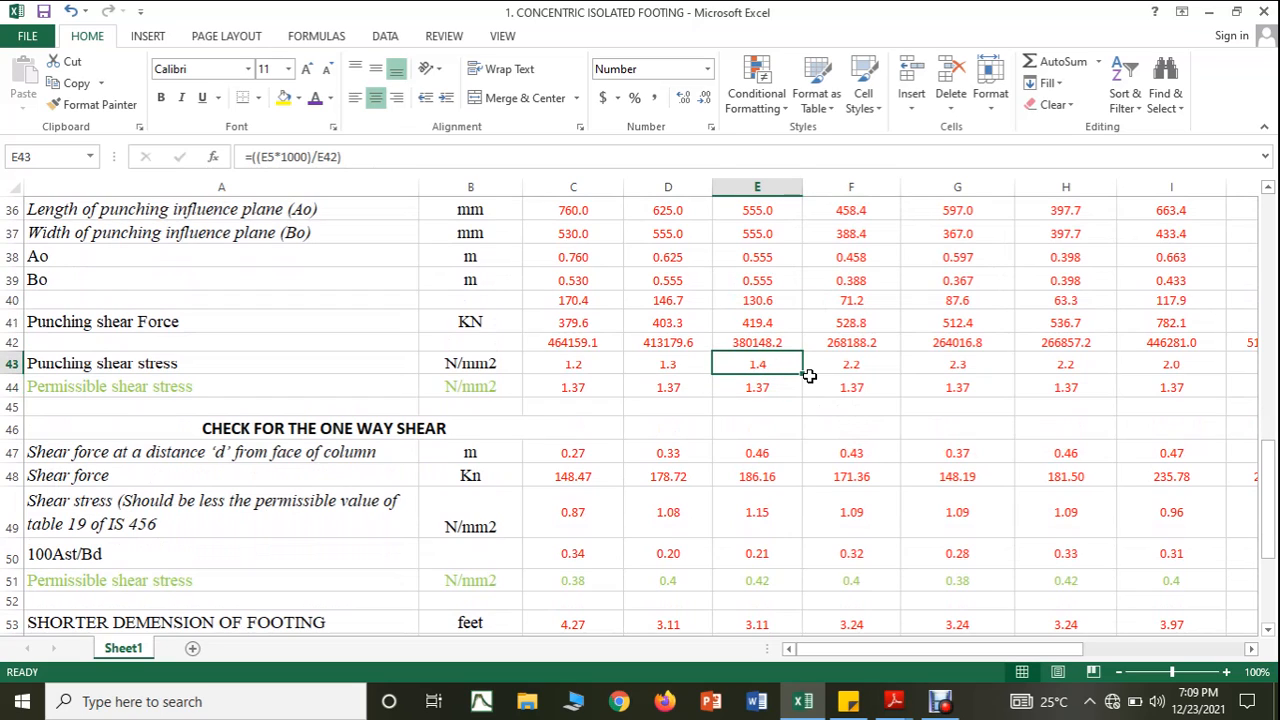
# Set the longer column dimension in E20 to 0.30 m, shown with two decimals, and check column E's punching shear stress again
pyautogui.scroll(6, 809, 375)
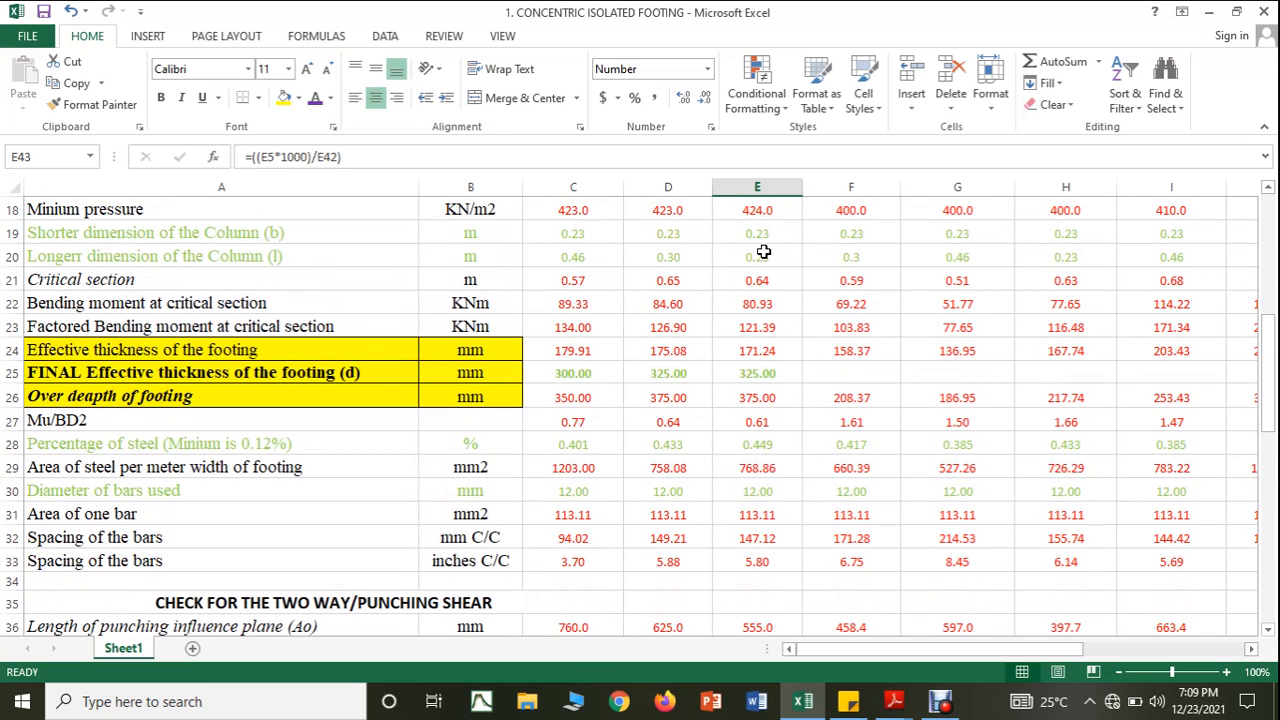
pyautogui.scroll(1, 788, 387)
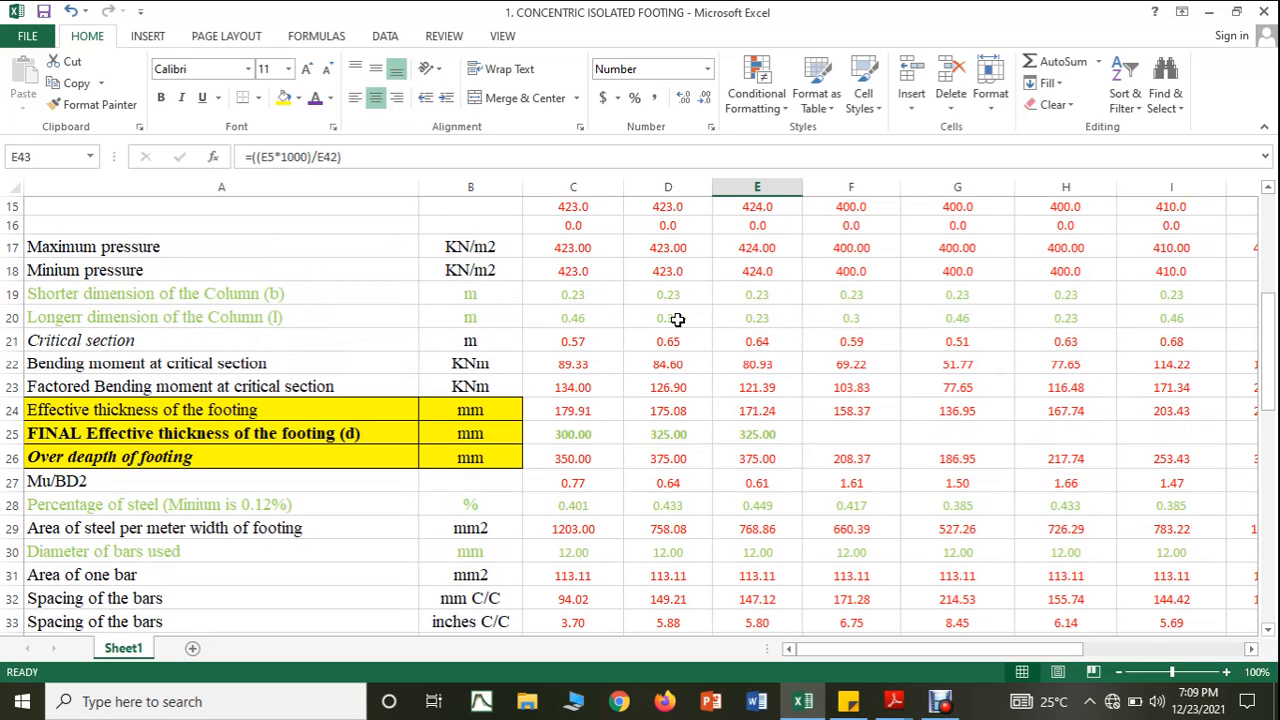
pyautogui.click(758, 319)
pyautogui.write('0.3')
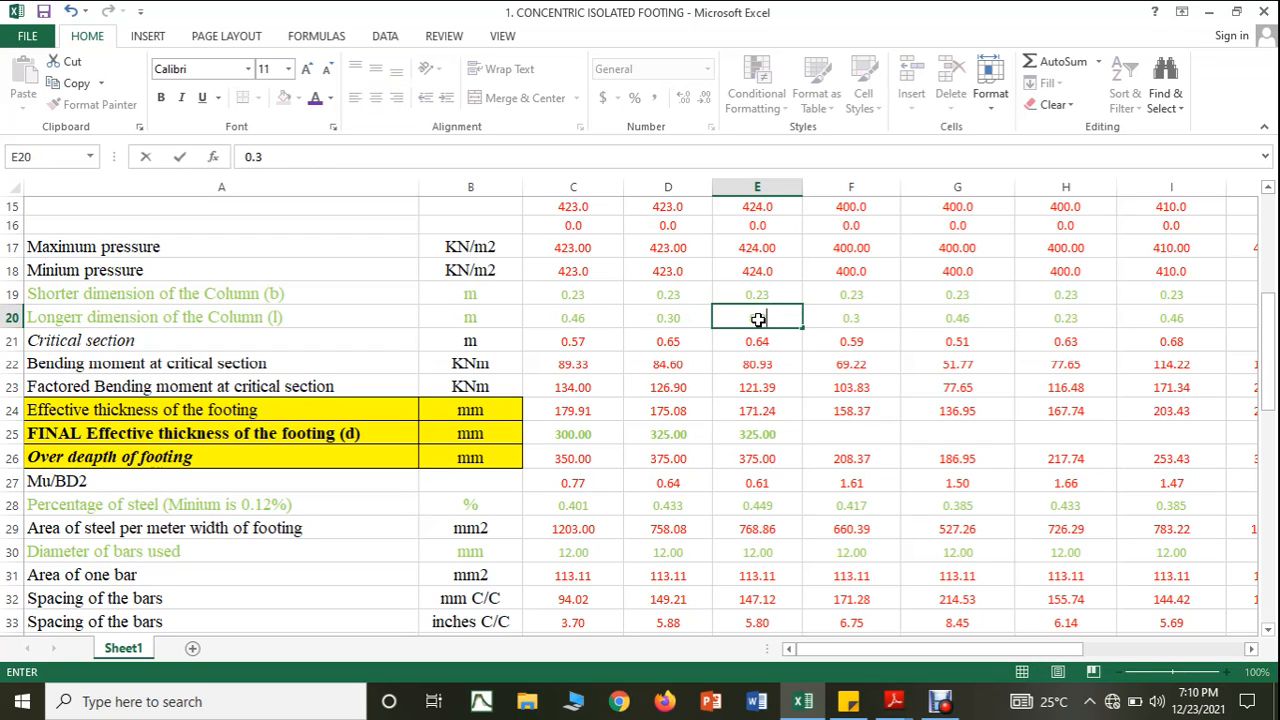
pyautogui.write('0')
pyautogui.click(781, 403)
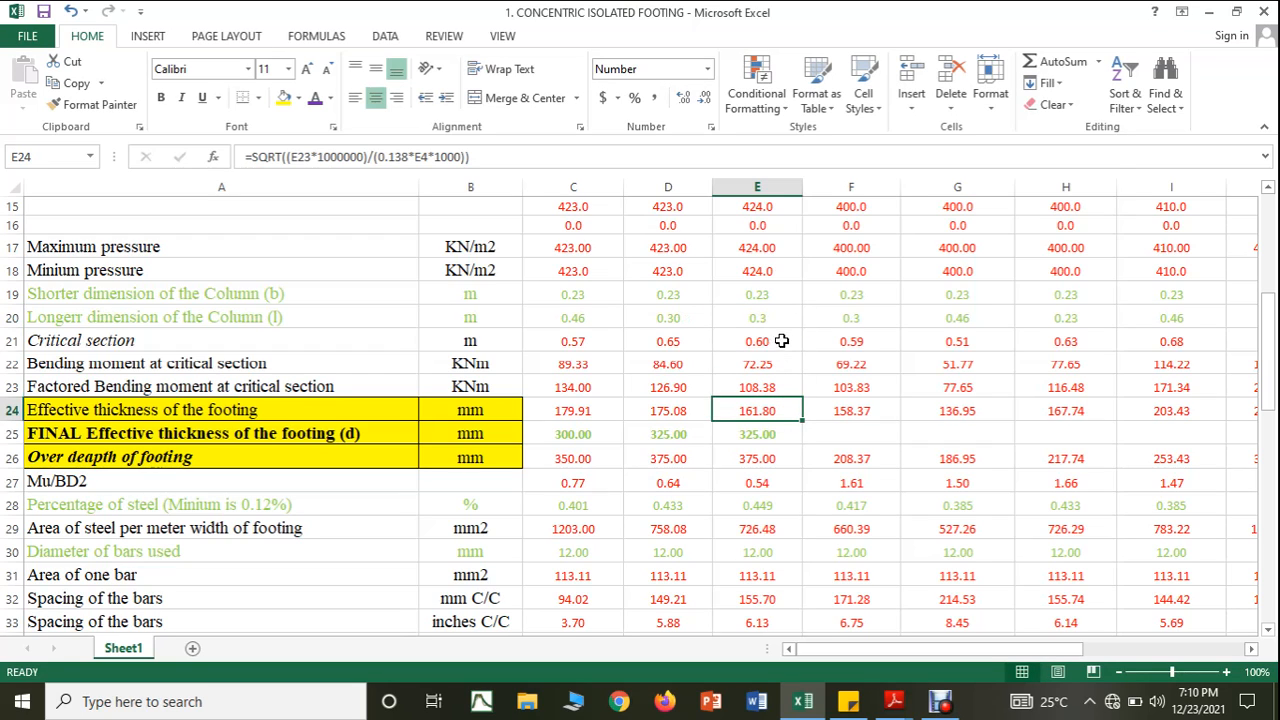
pyautogui.click(757, 317)
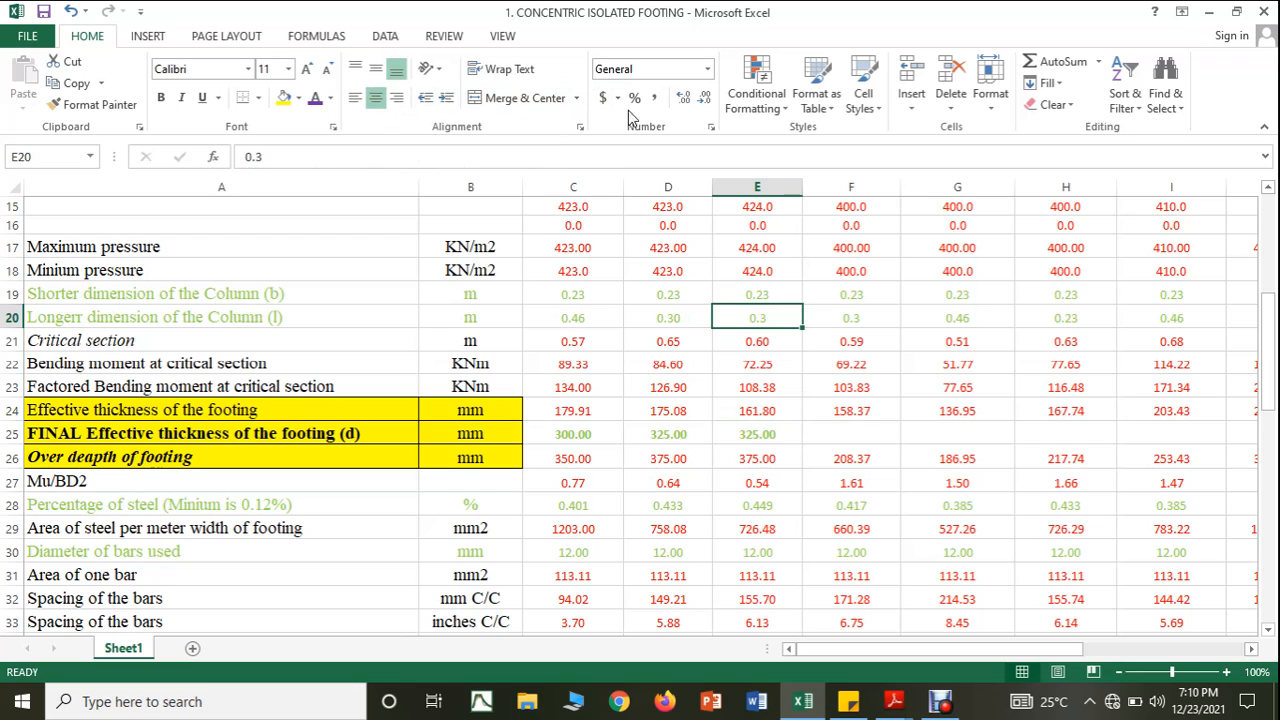
pyautogui.click(684, 97)
pyautogui.click(818, 402)
pyautogui.scroll(-6, 792, 401)
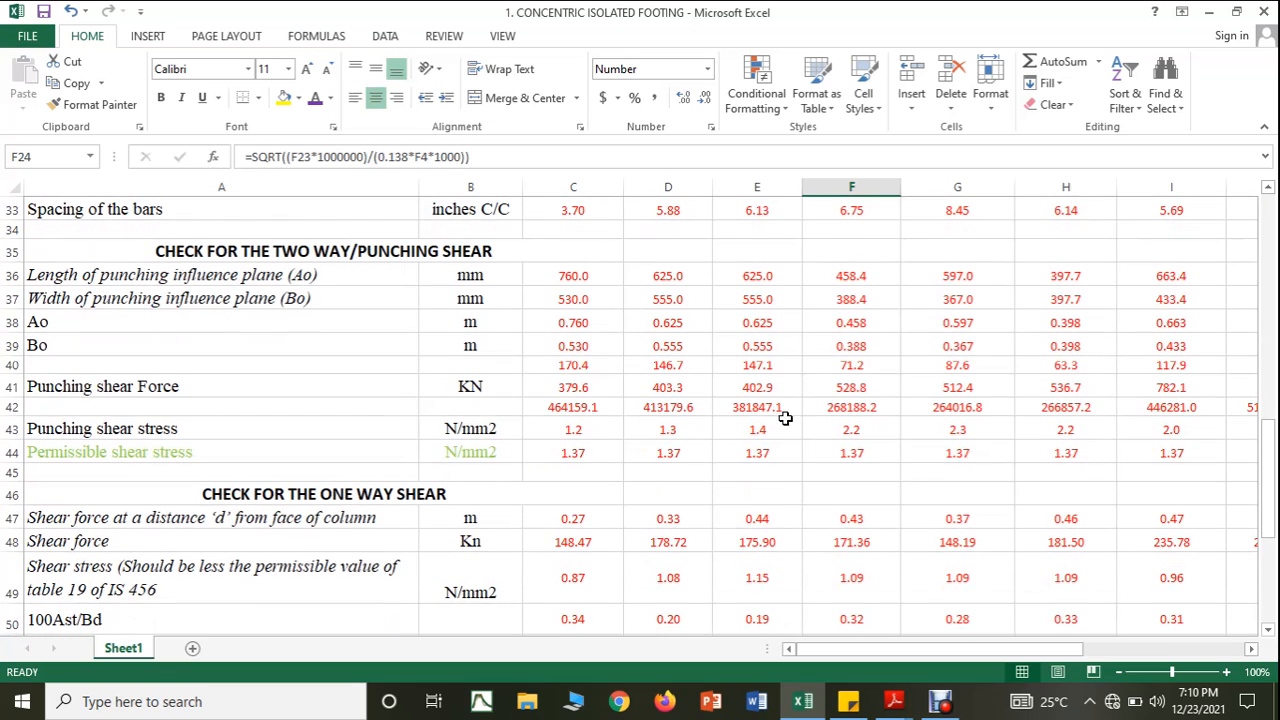
pyautogui.click(790, 456)
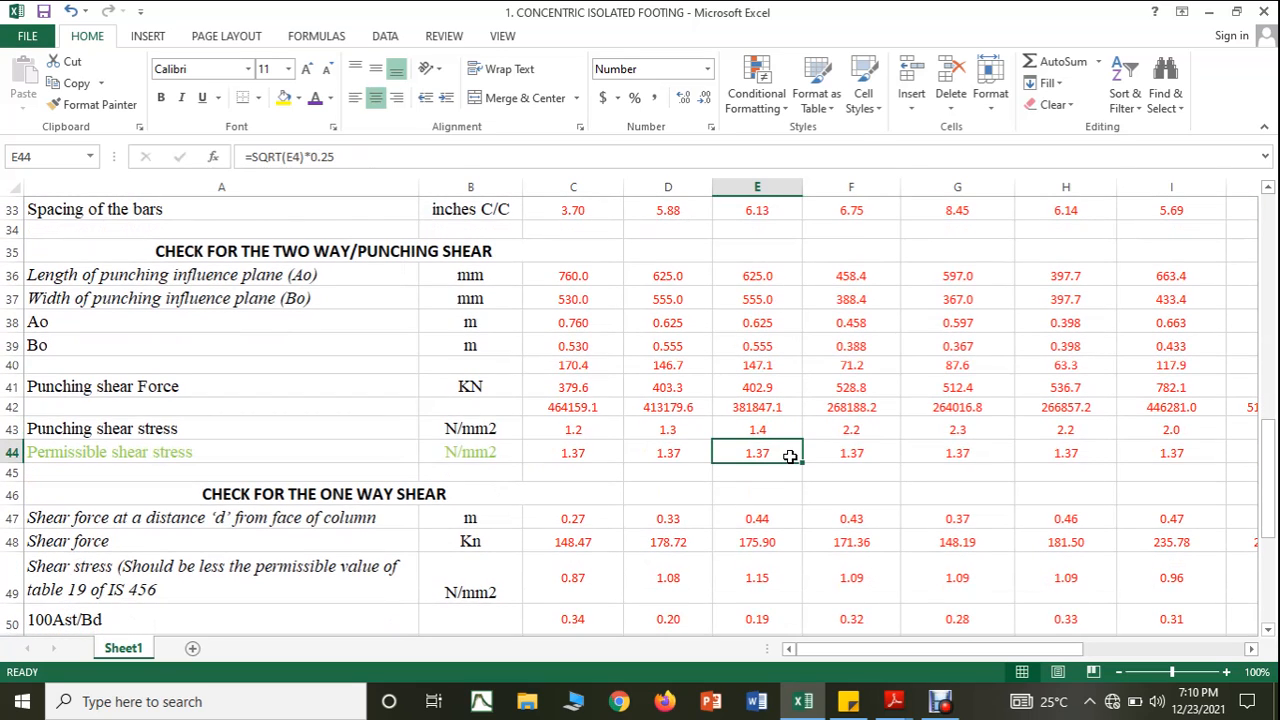
pyautogui.click(781, 431)
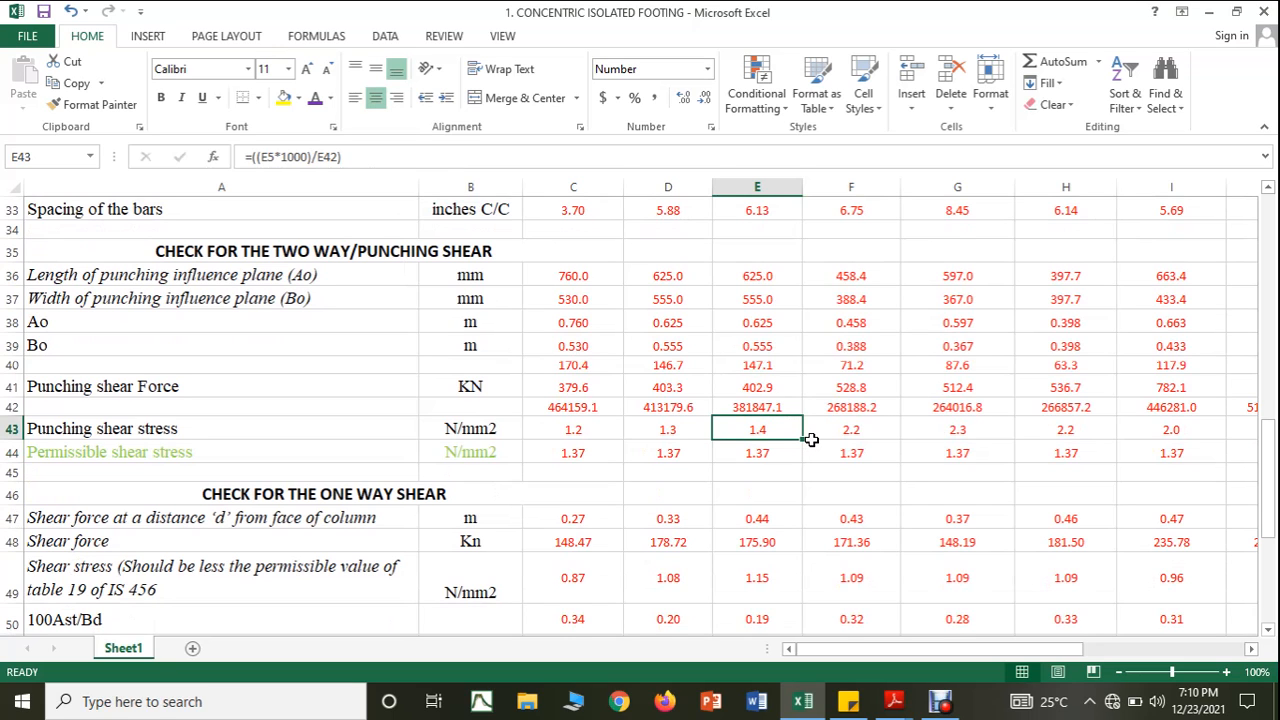
# Set the final shorter footing dimension in E12 to 1.3 m and review column E's punching shear check
pyautogui.scroll(7, 811, 440)
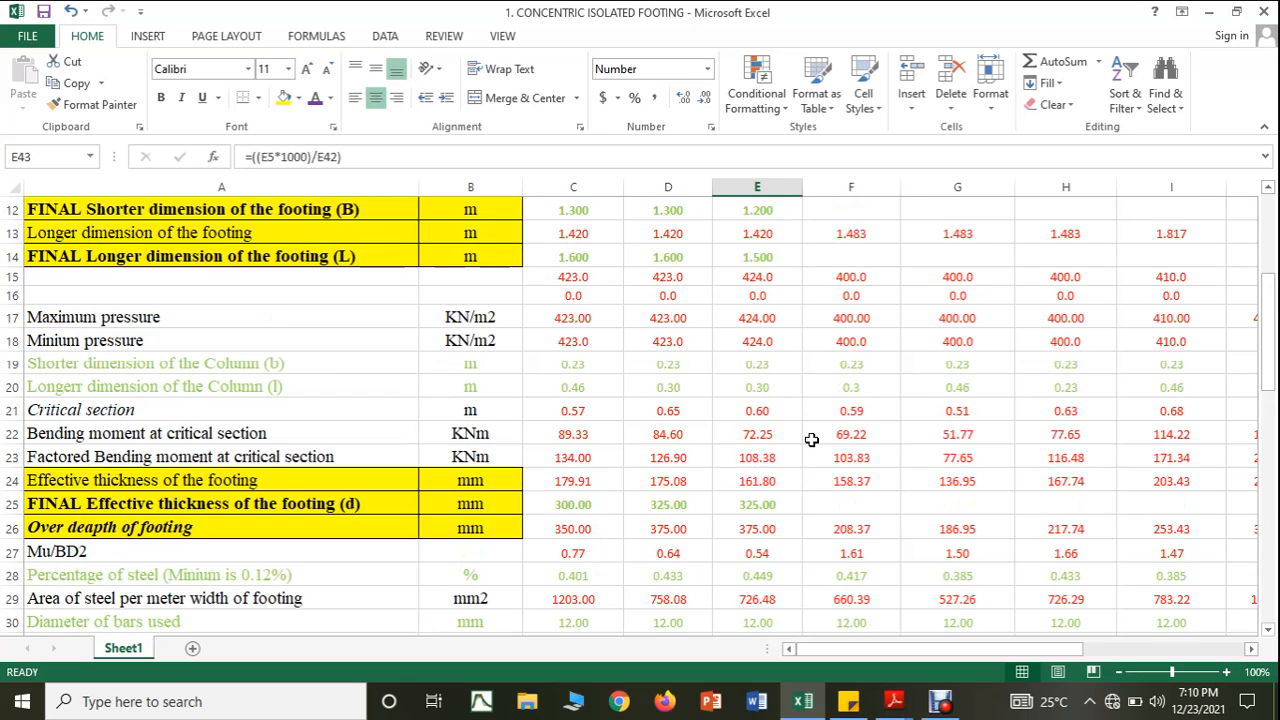
pyautogui.scroll(1, 811, 440)
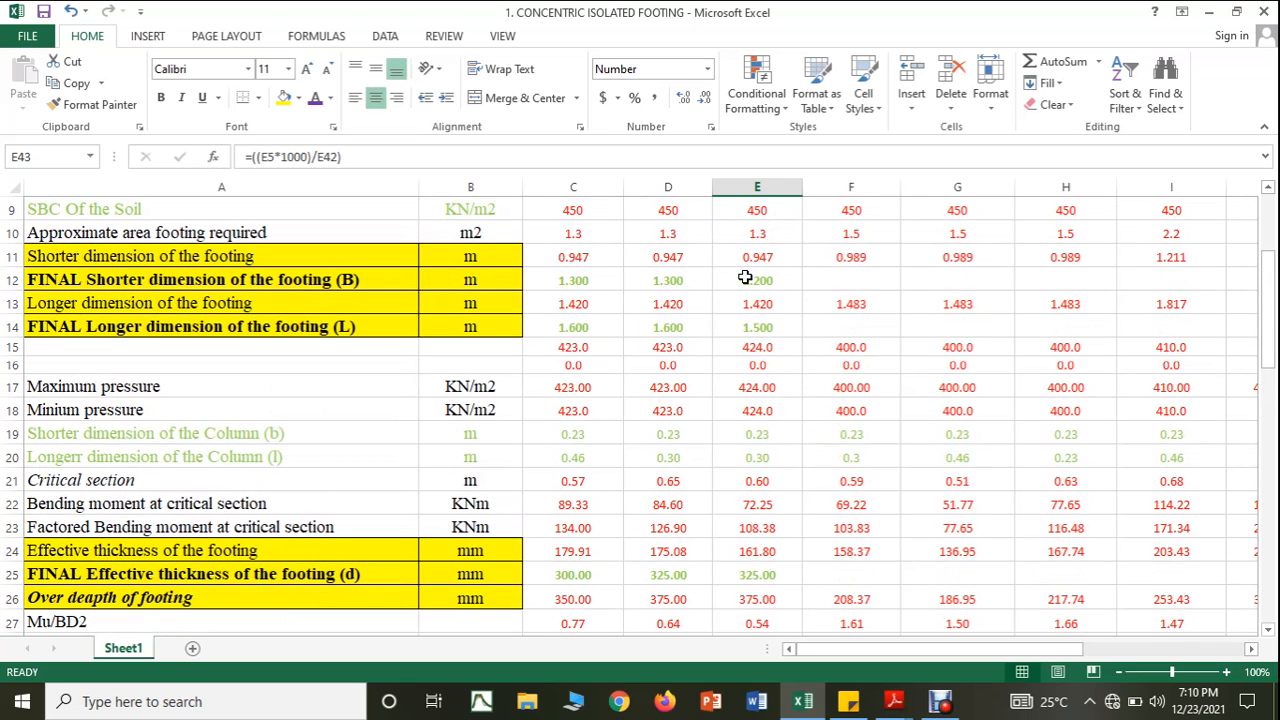
pyautogui.click(788, 286)
pyautogui.write('1.3')
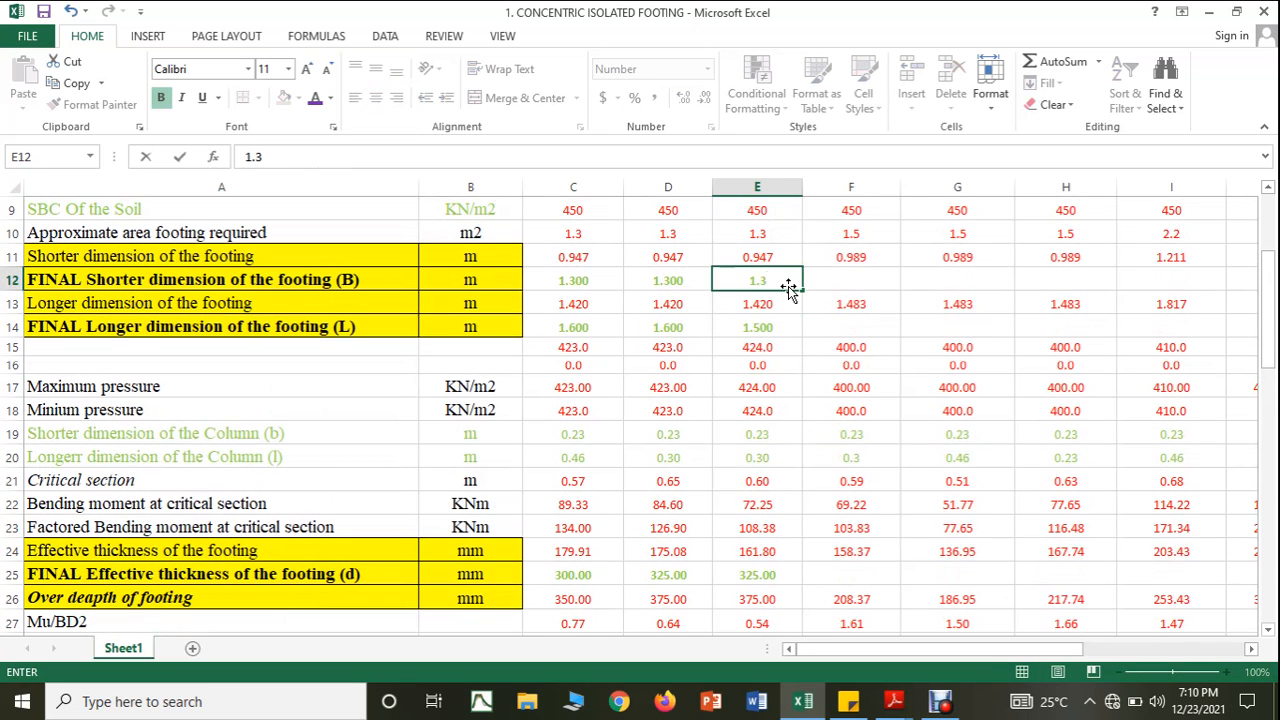
pyautogui.click(840, 410)
pyautogui.scroll(-4, 800, 412)
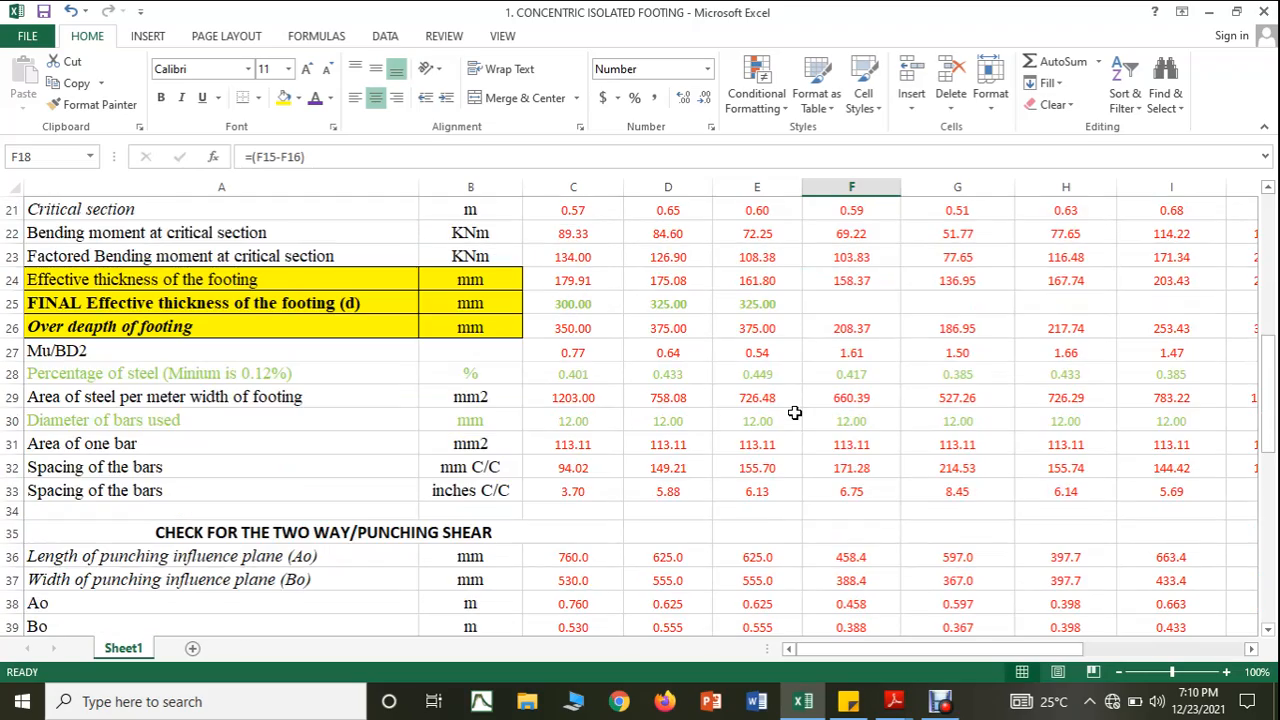
pyautogui.scroll(-3, 794, 412)
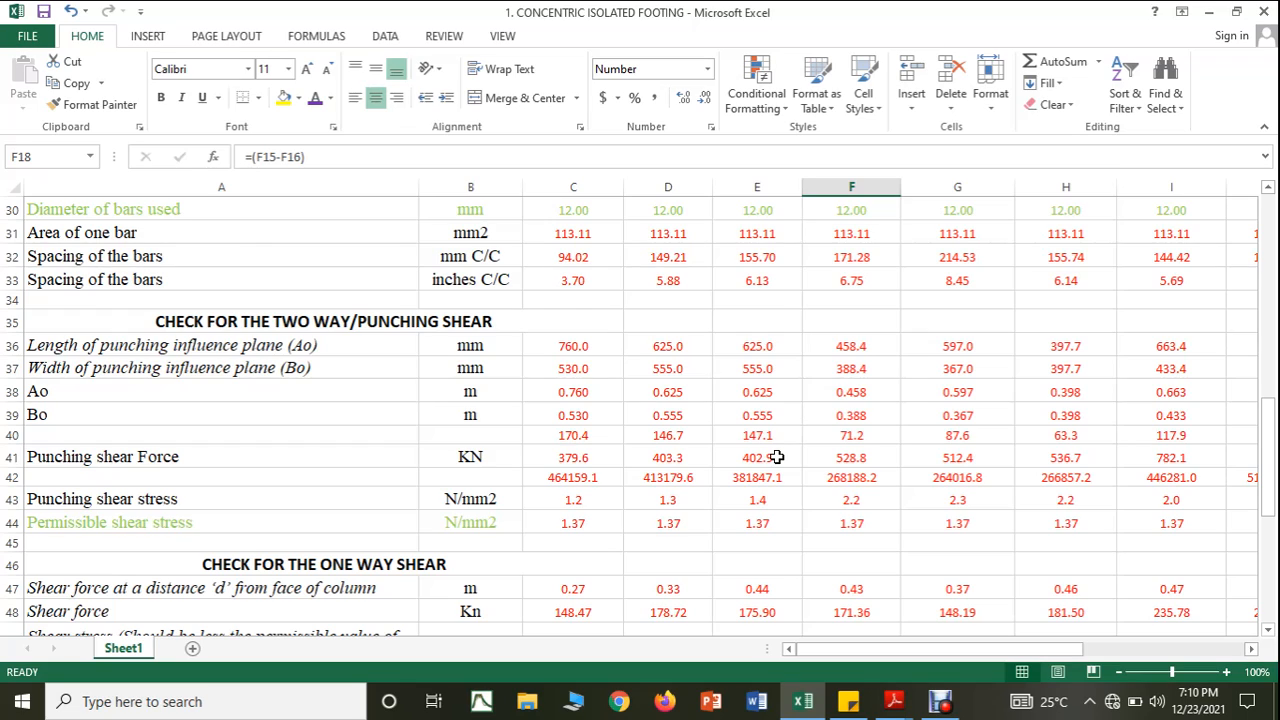
pyautogui.scroll(3, 777, 457)
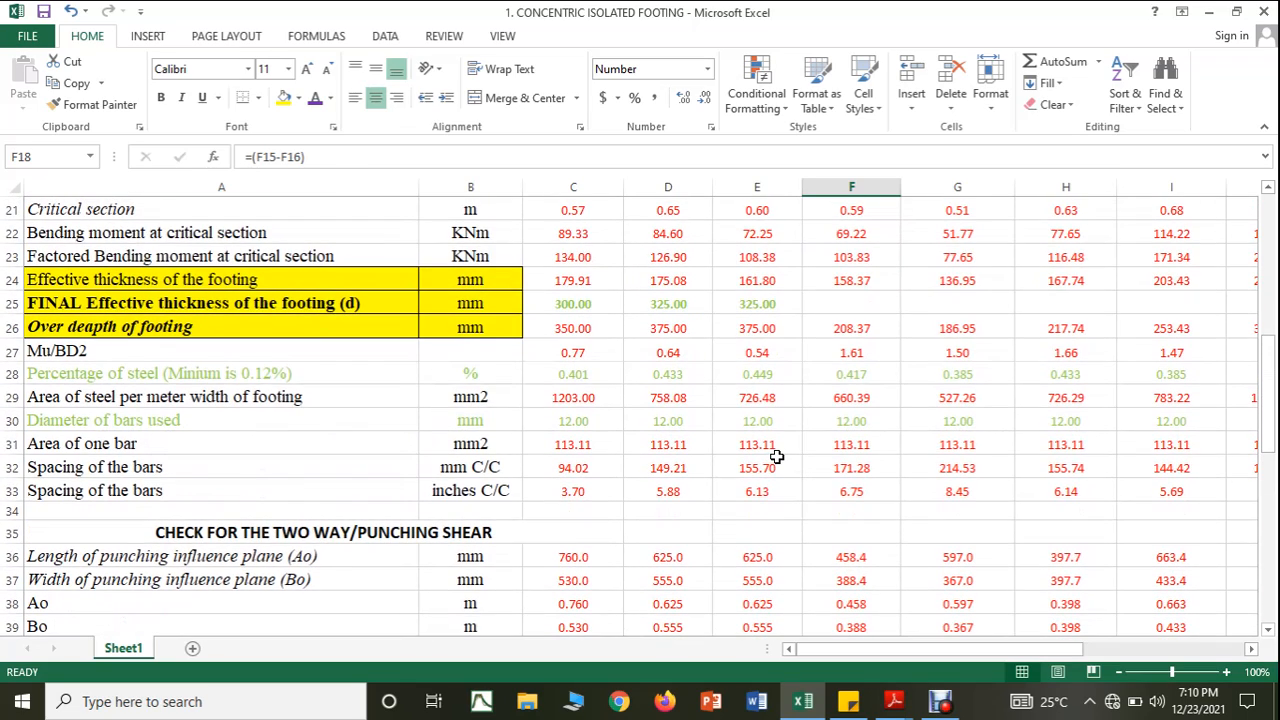
pyautogui.scroll(1, 777, 457)
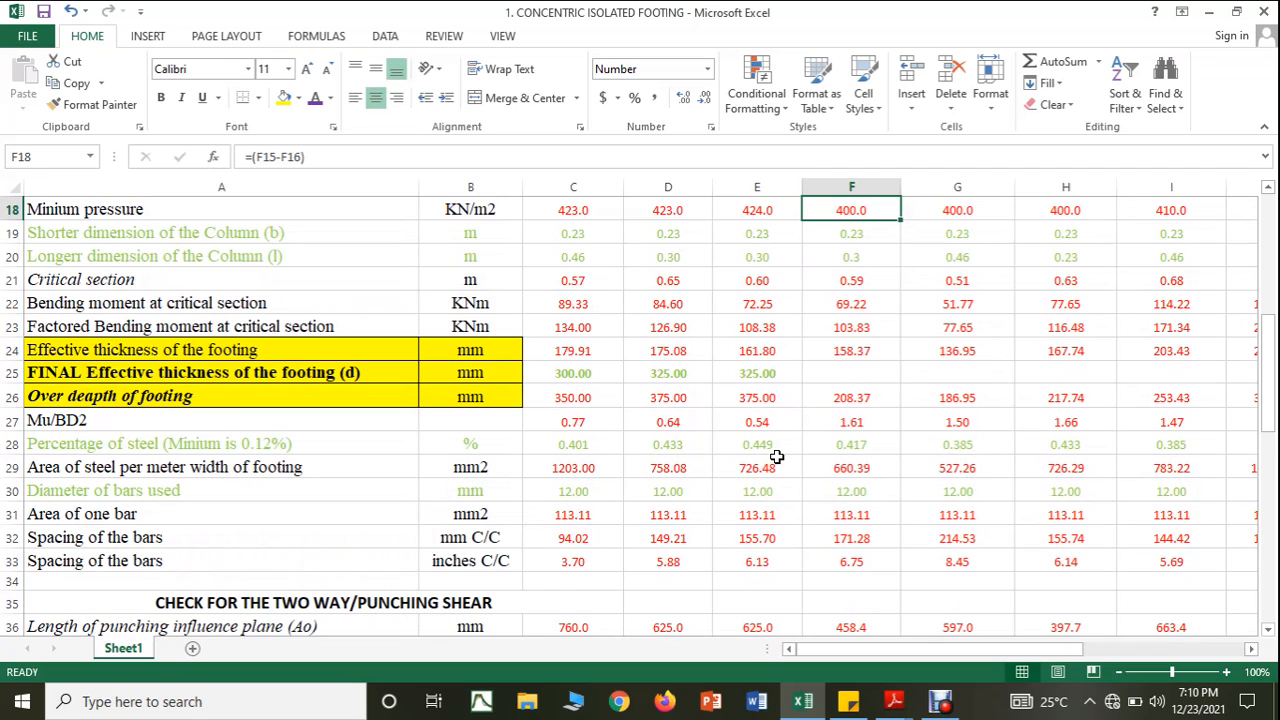
# Review column E's dimensions, thickness, punching shear and one-way shear checks down to the empty final result rows
pyautogui.scroll(5, 777, 457)
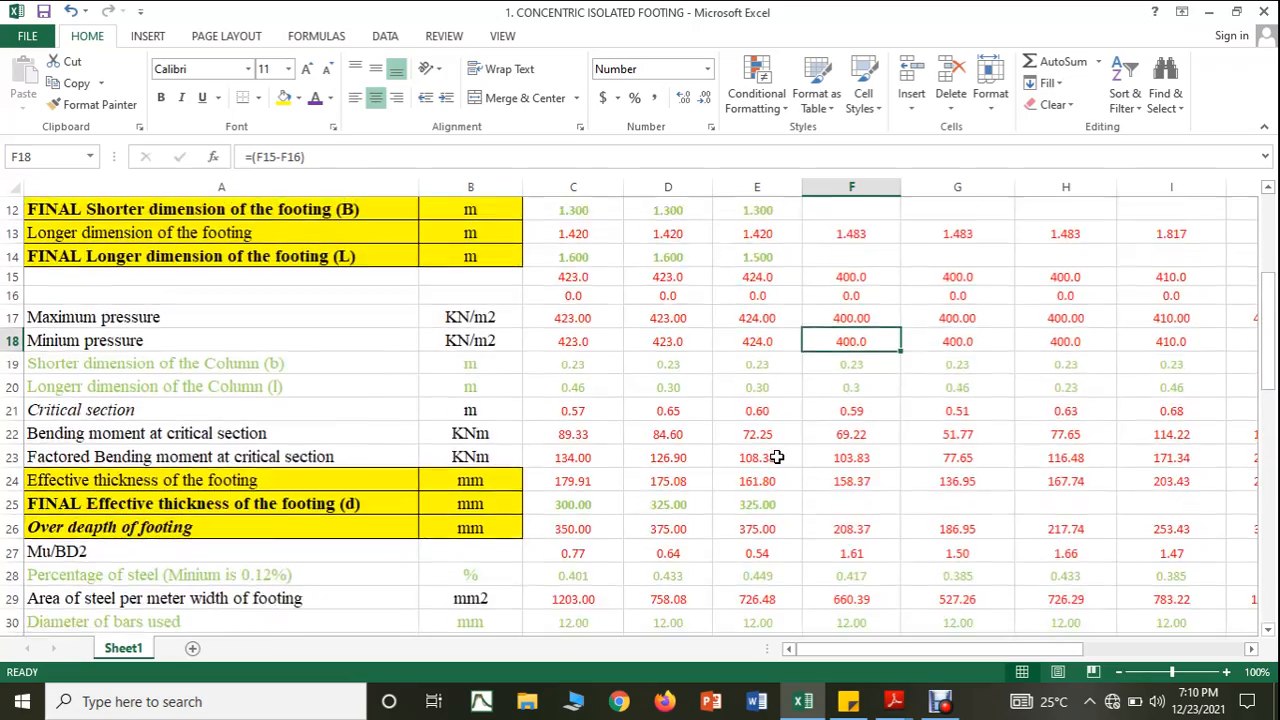
pyautogui.scroll(-10, 790, 436)
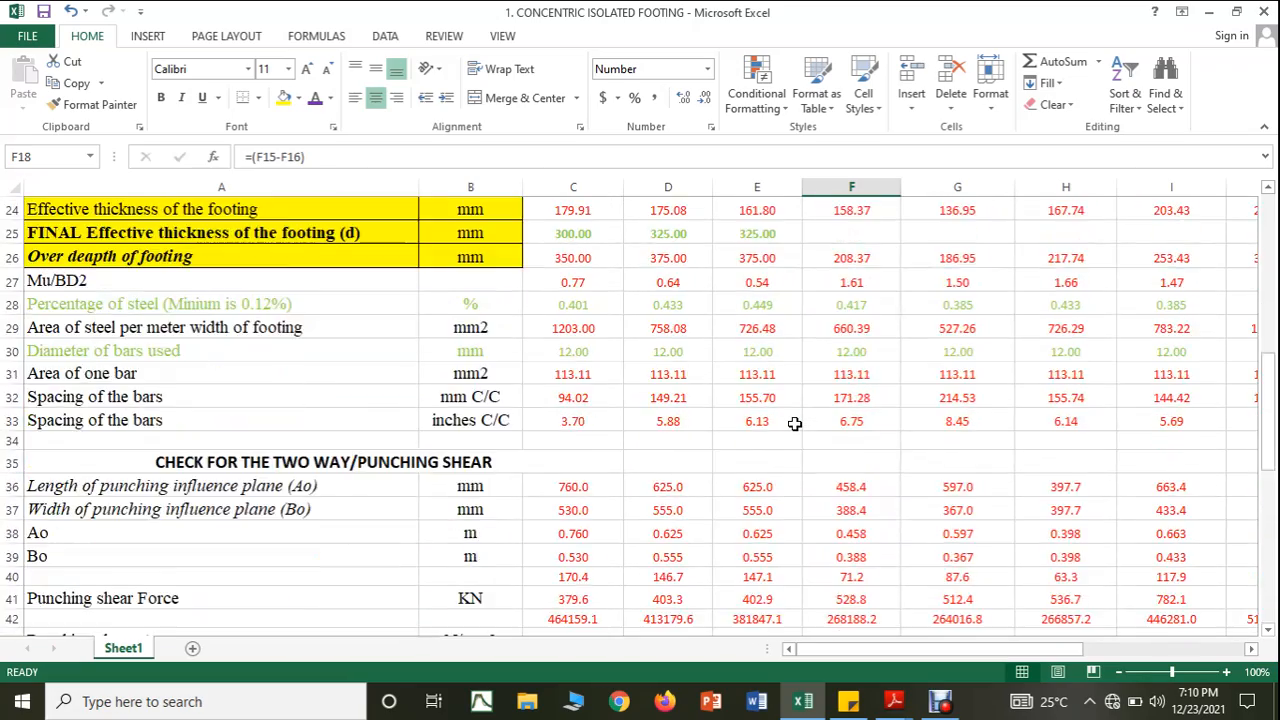
pyautogui.scroll(-5, 794, 424)
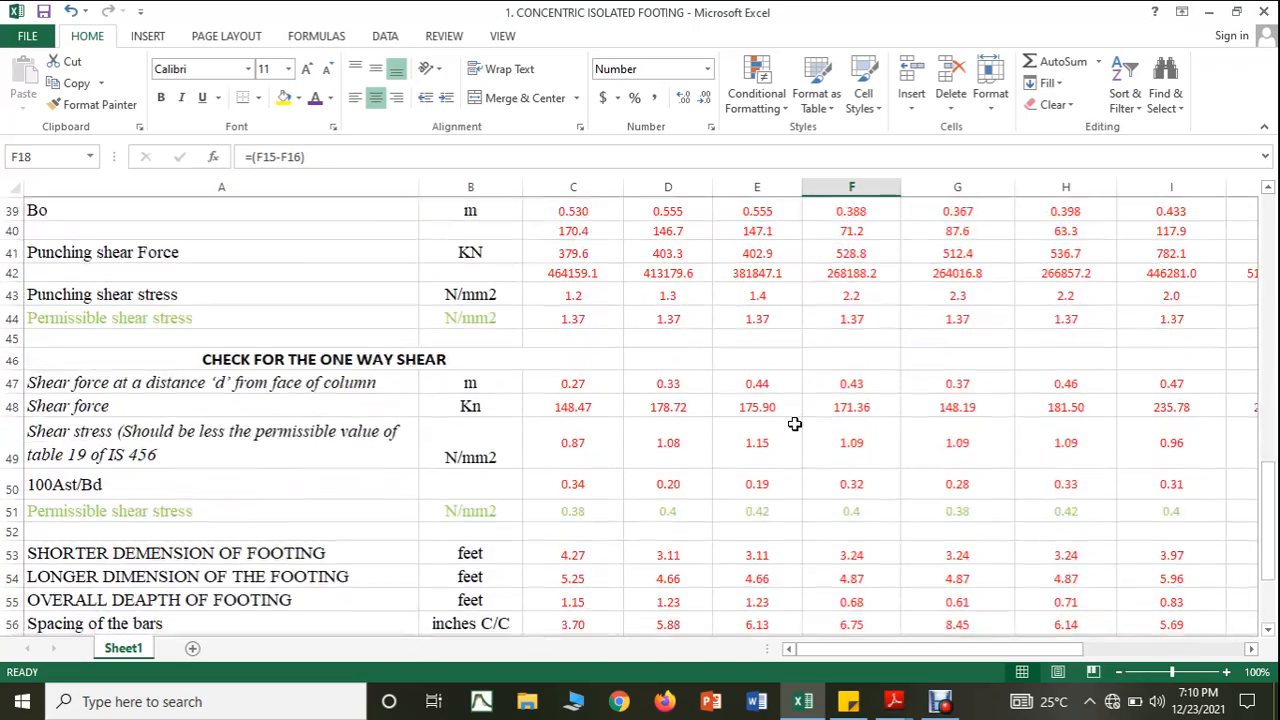
pyautogui.scroll(1, 794, 424)
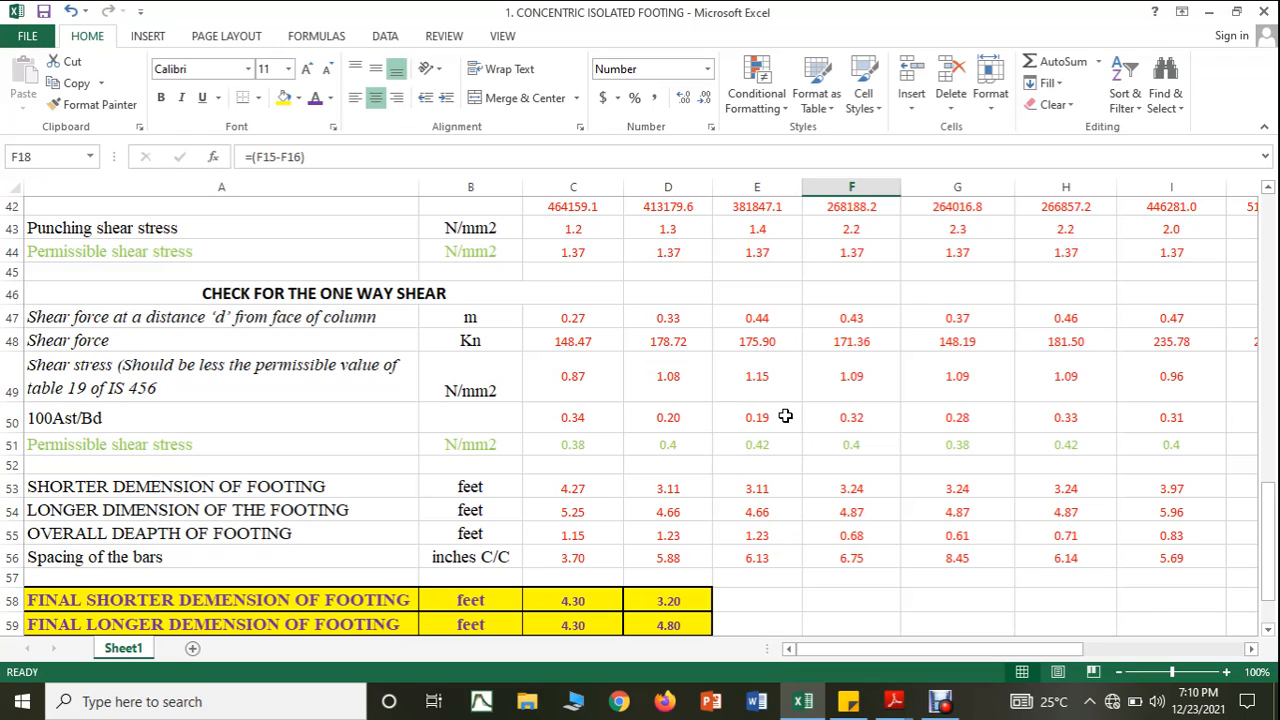
pyautogui.scroll(-3, 785, 416)
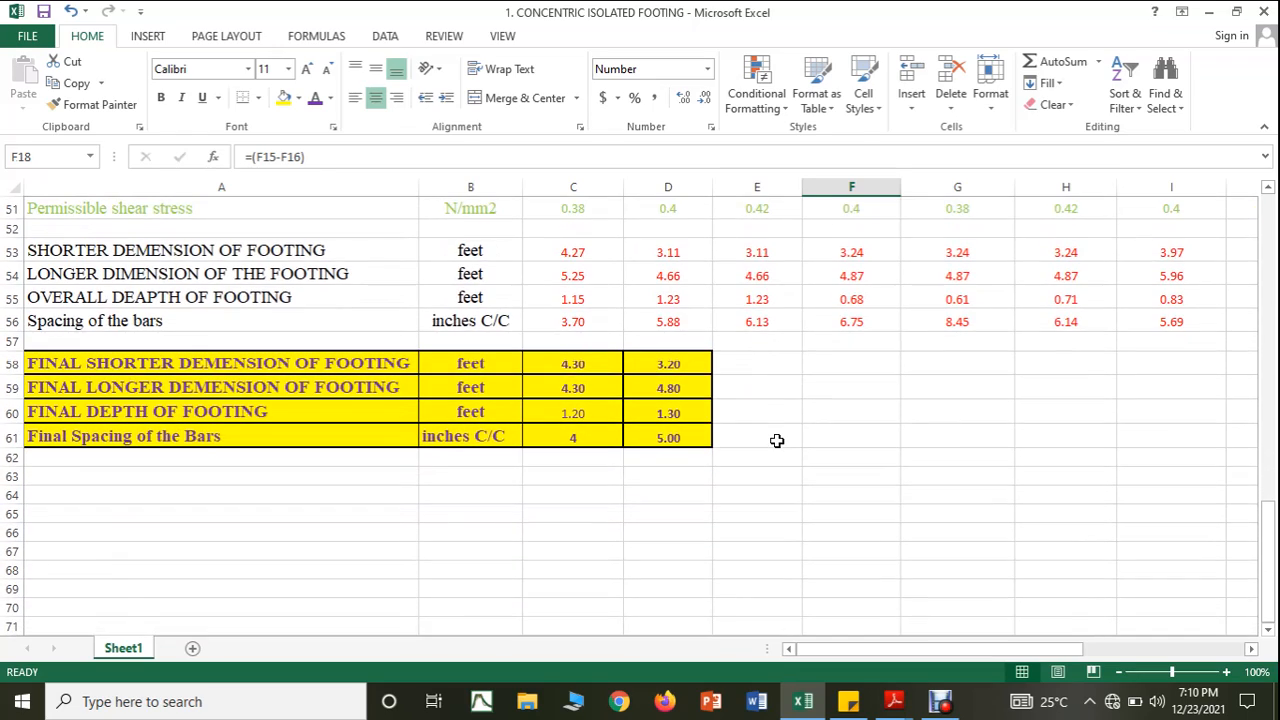
pyautogui.click(777, 440)
pyautogui.scroll(1, 773, 439)
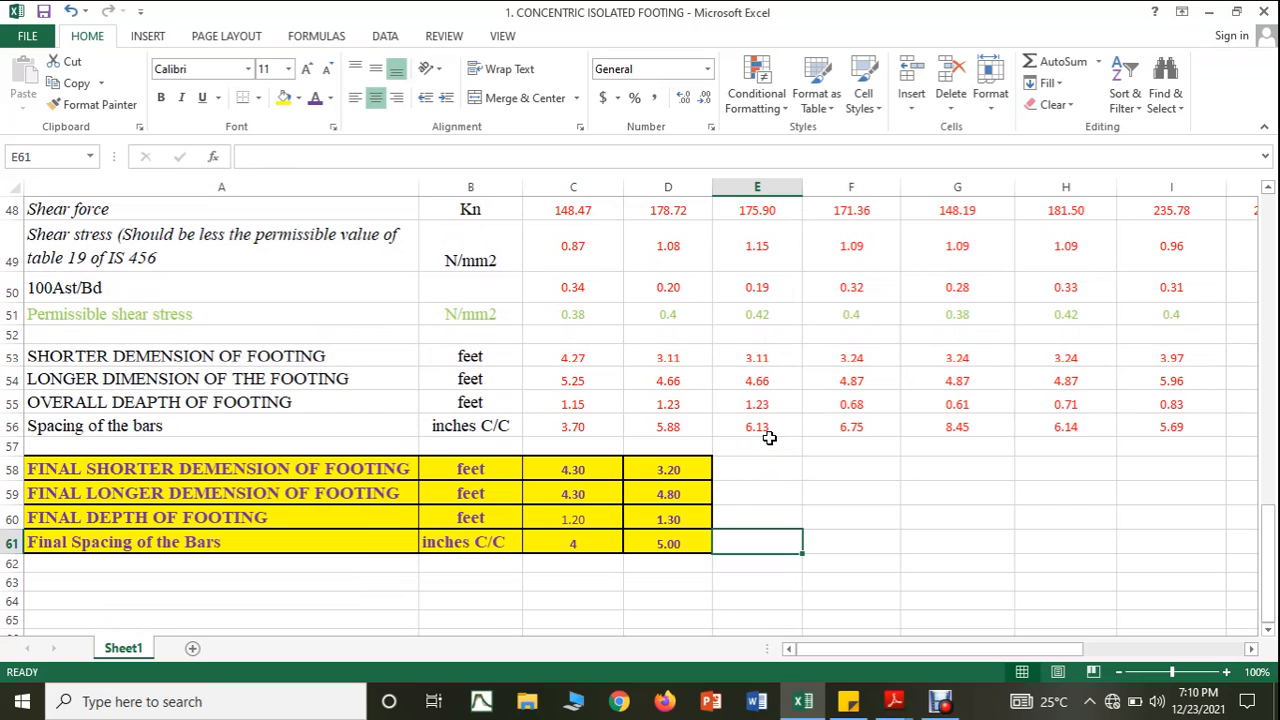
# Fill the shorter footing dimension formula in feet from D53 into E53
pyautogui.click(677, 361)
pyautogui.moveTo(712, 368); pyautogui.dragTo(771, 397)
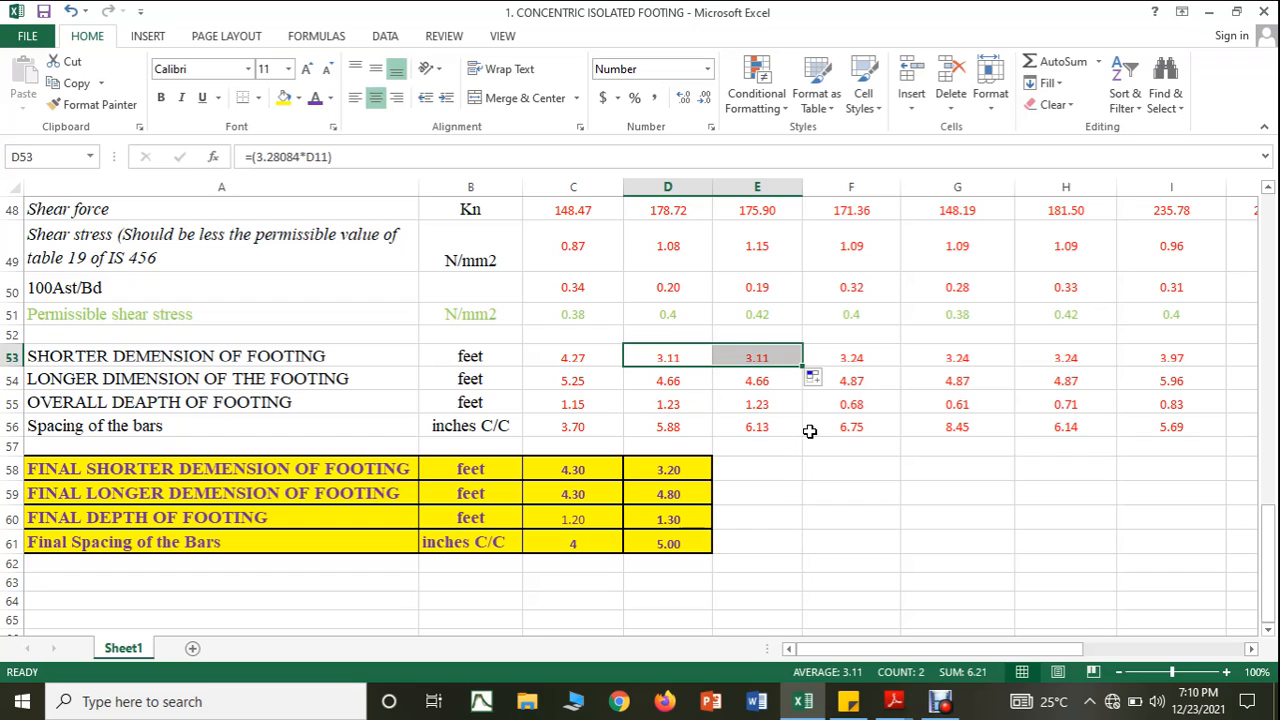
pyautogui.click(781, 453)
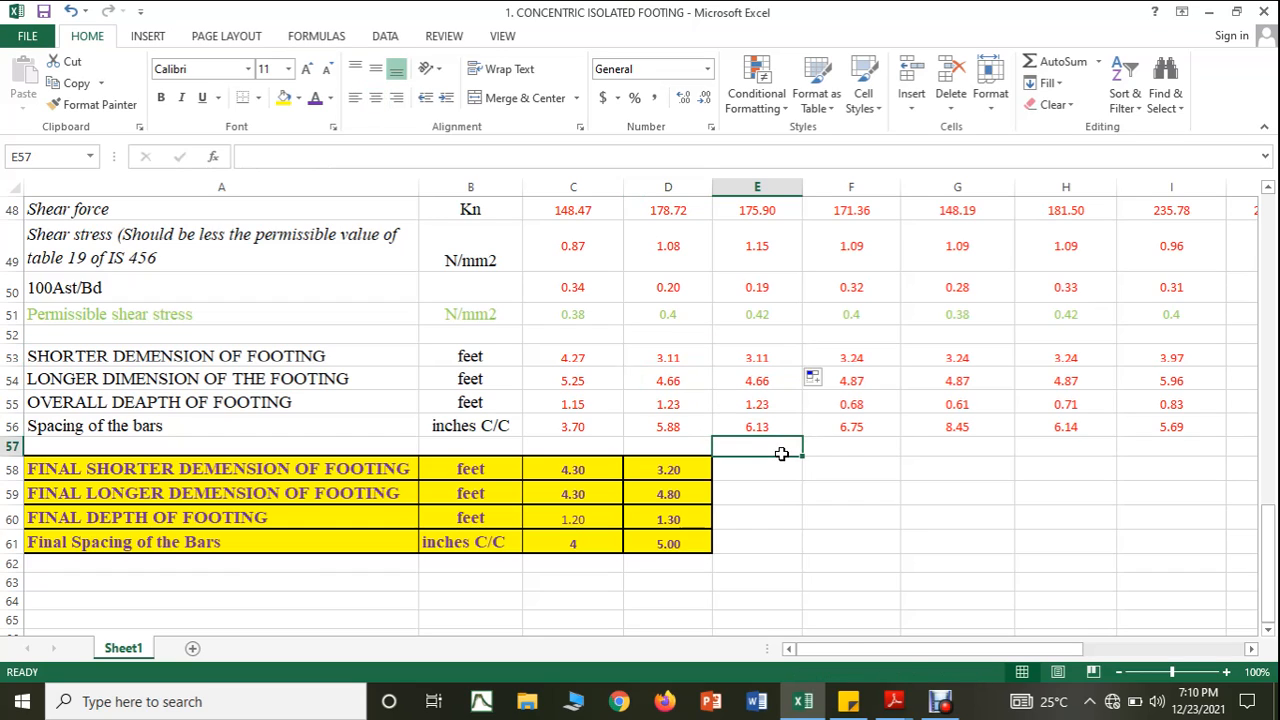
# Change the formula in E53 to =(3.28084*E12) to convert the final shorter footing dimension to feet, and recheck its cell reference
pyautogui.click(752, 383)
pyautogui.click(746, 360)
pyautogui.click(345, 157)
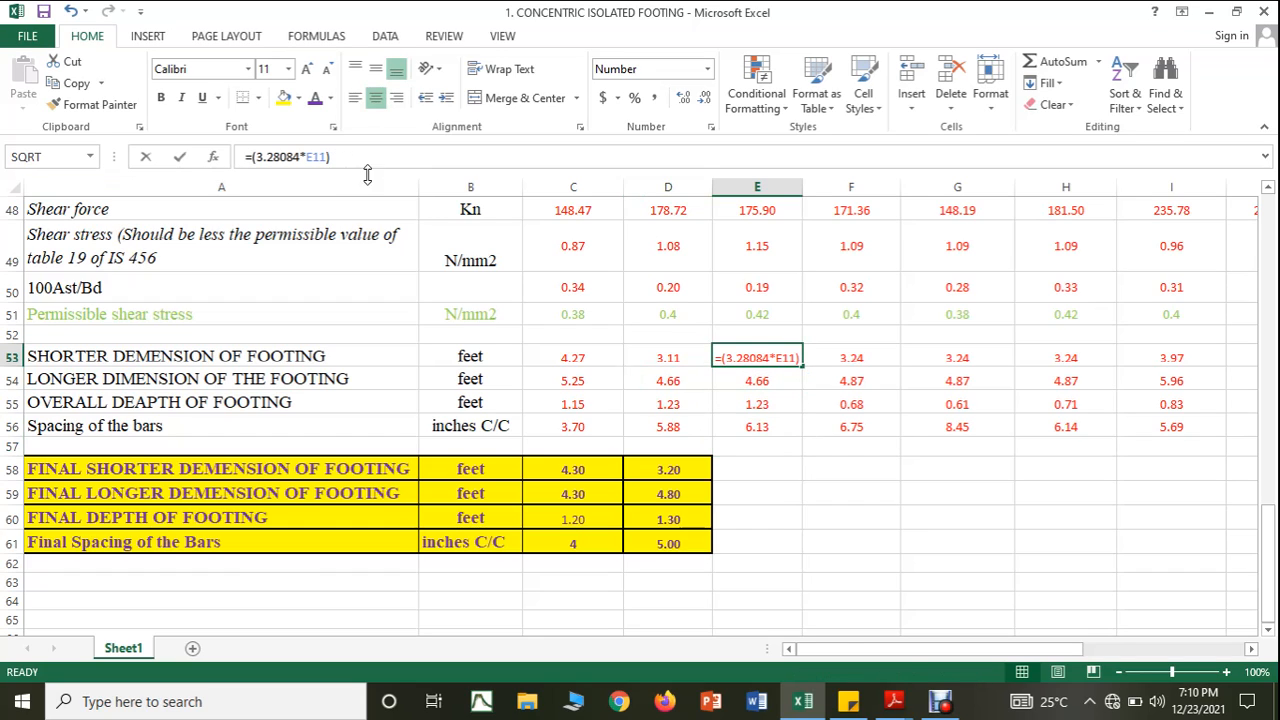
pyautogui.moveTo(1268, 520); pyautogui.dragTo(1265, 246)
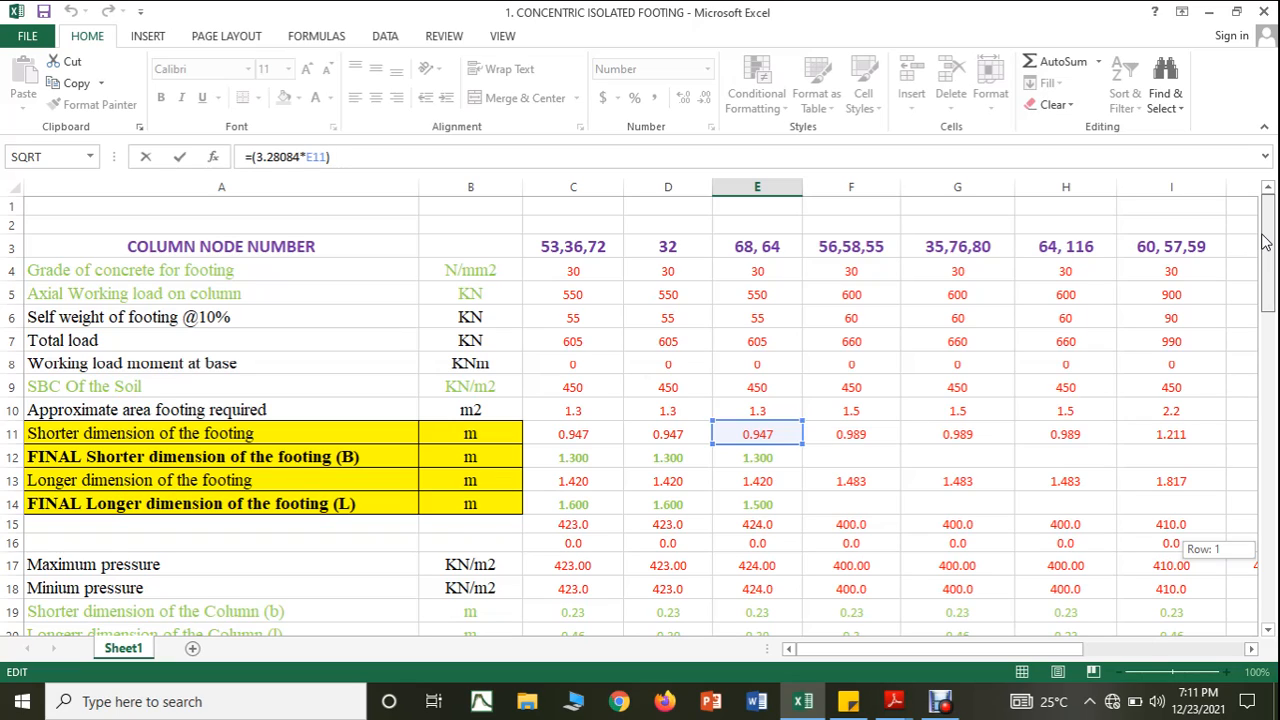
pyautogui.moveTo(1266, 242); pyautogui.dragTo(1266, 242)
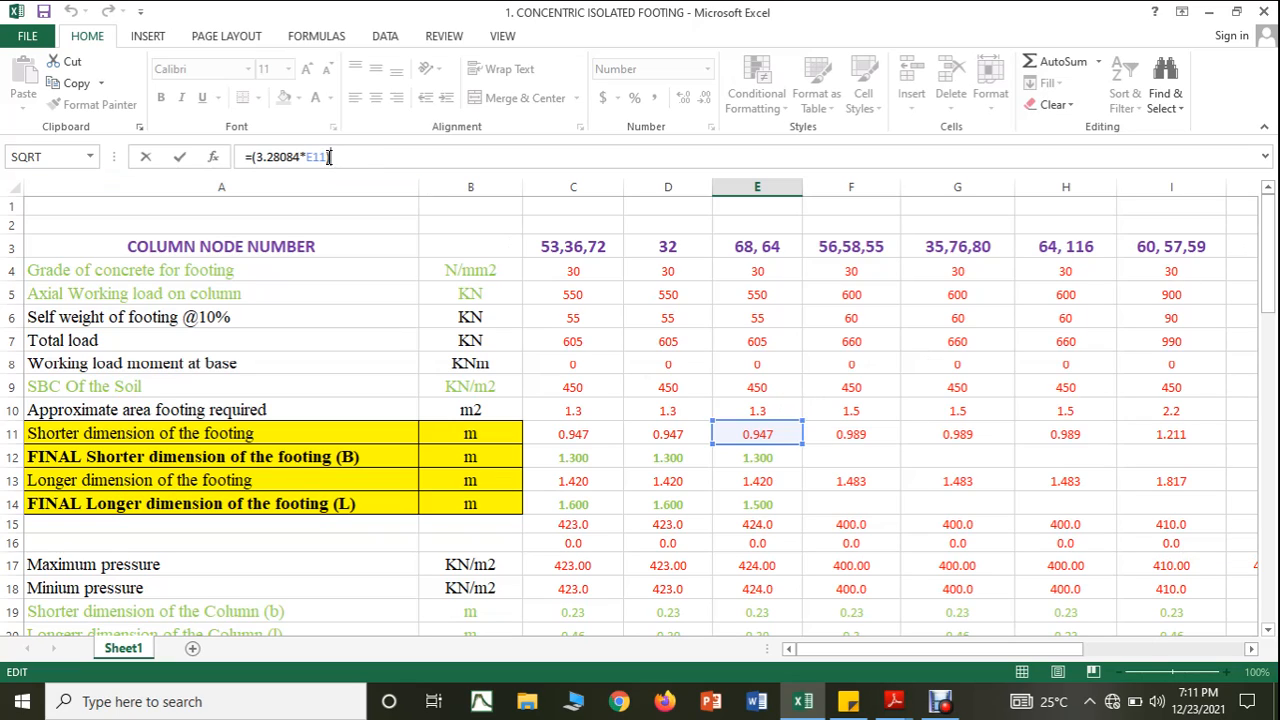
pyautogui.write(')')
pyautogui.press('Left')
pyautogui.press('BackSpace')
pyautogui.press('BackSpace')
pyautogui.press('BackSpace')
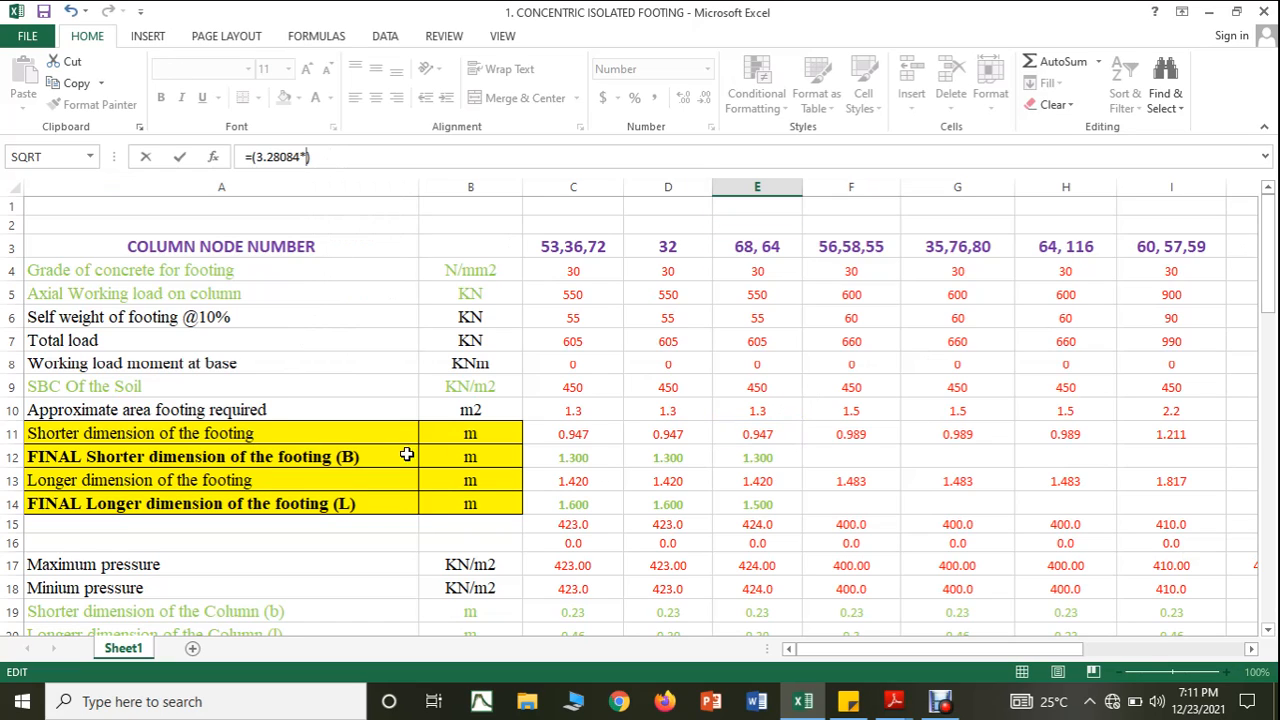
pyautogui.click(764, 458)
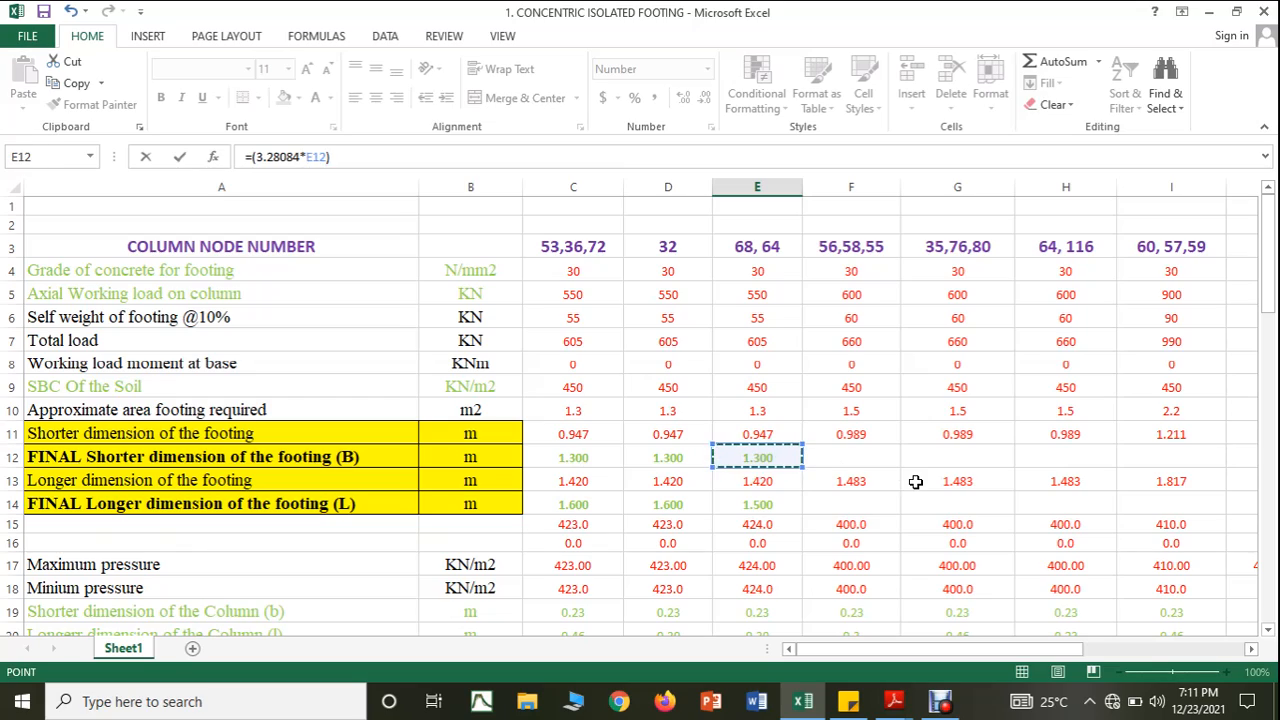
pyautogui.press('Escape')
pyautogui.scroll(-2, 915, 482)
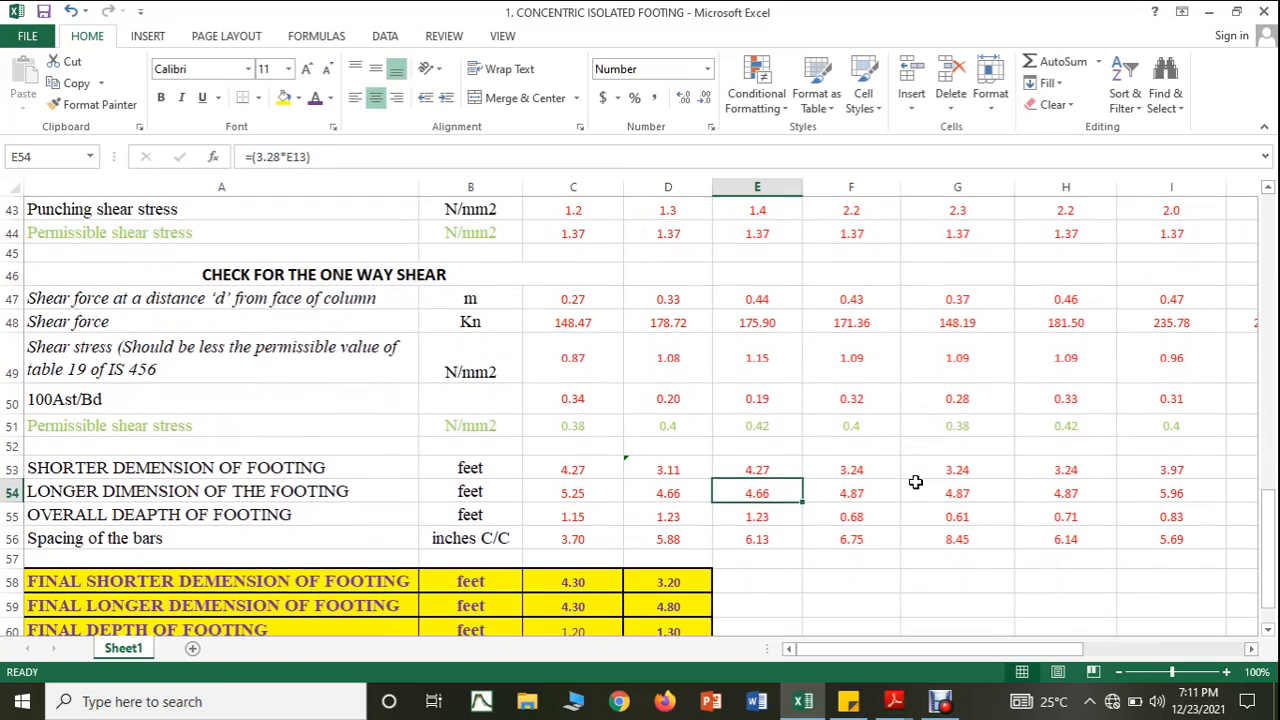
pyautogui.click(768, 404)
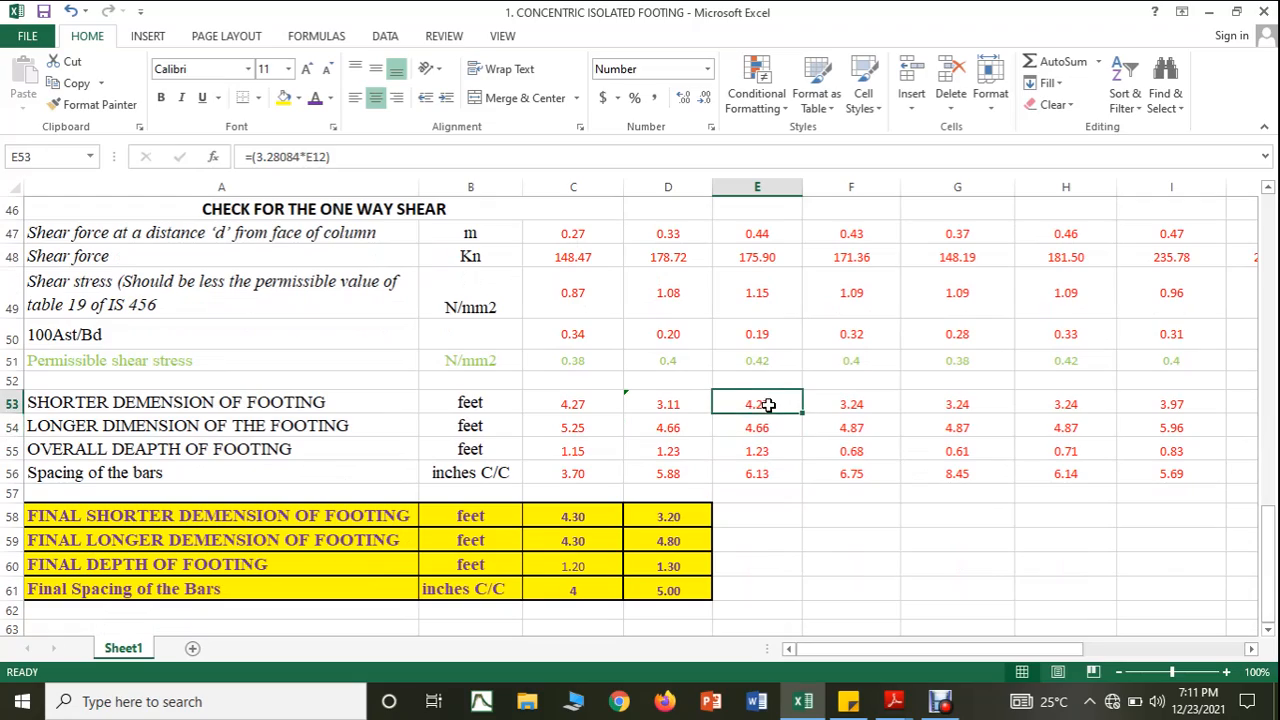
pyautogui.click(356, 158)
pyautogui.moveTo(1268, 560)
pyautogui.mouseDown()
pyautogui.moveTo(1265, 265)
pyautogui.moveTo(1266, 540)
pyautogui.mouseUp()
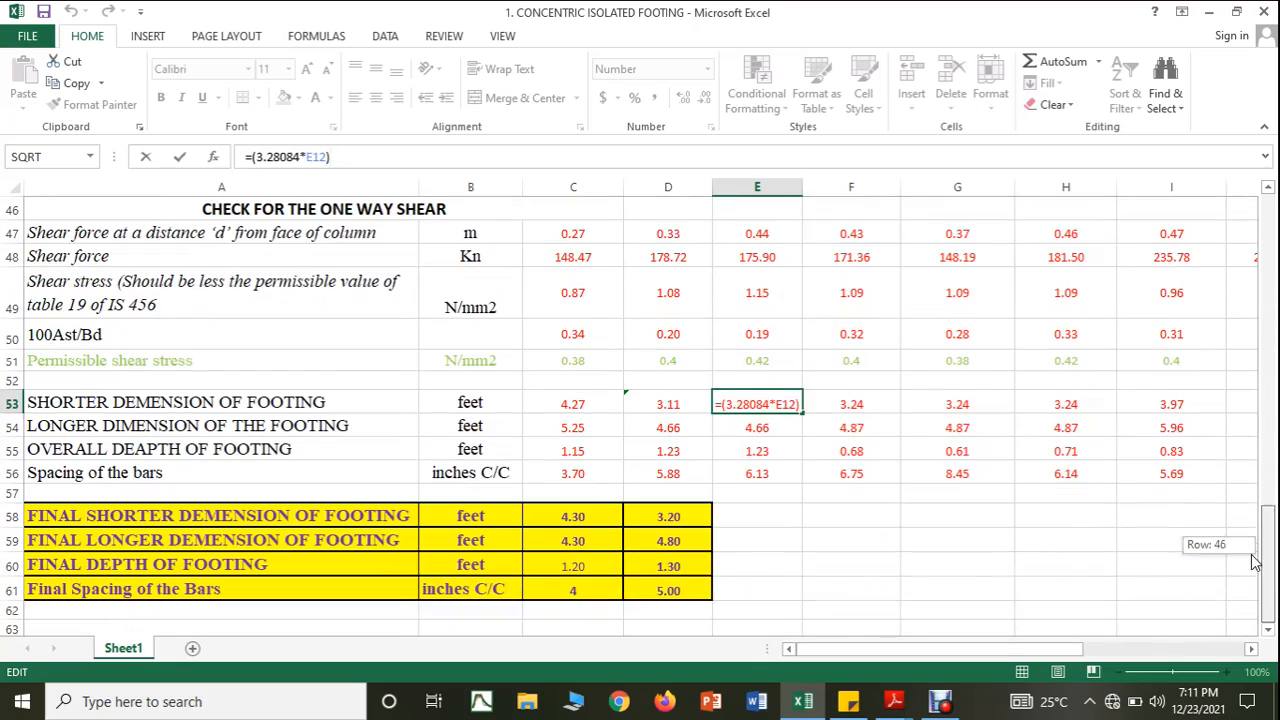
pyautogui.press('Escape')
# Change the formula in E54 to =(3.28*E14) to convert the final longer footing dimension to feet
pyautogui.click(771, 427)
pyautogui.doubleClick(771, 427)
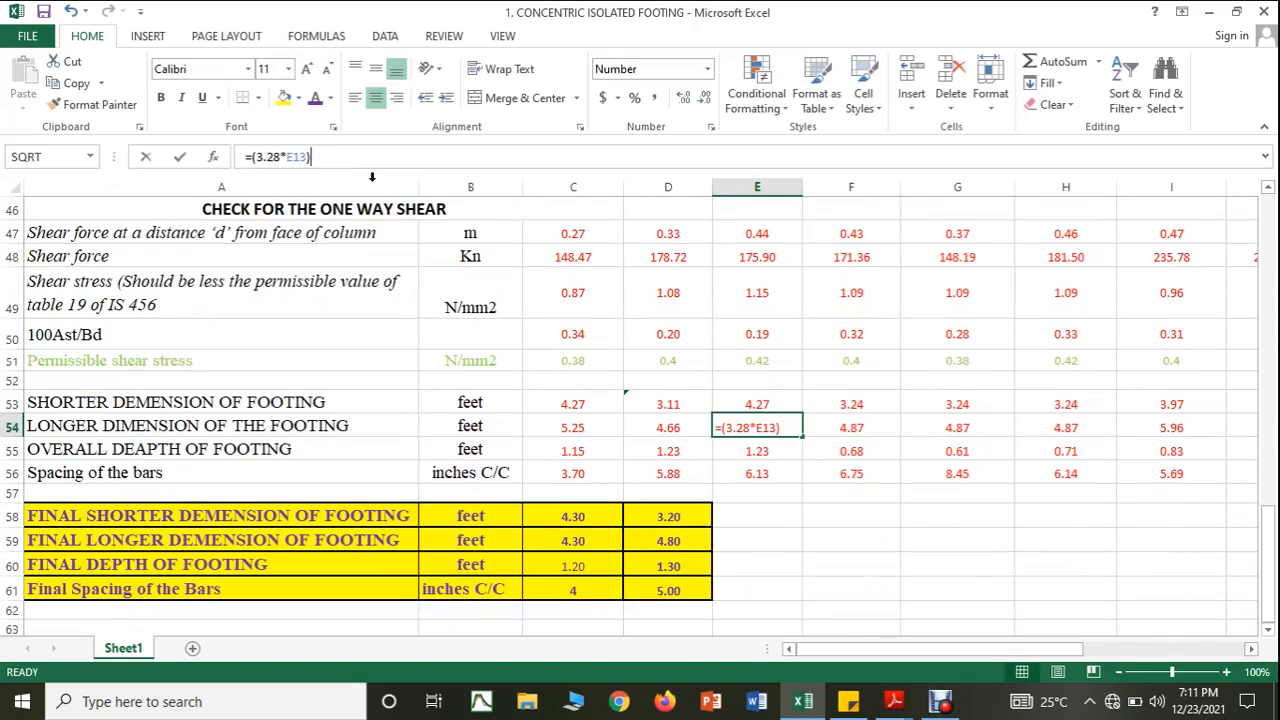
pyautogui.moveTo(1266, 540); pyautogui.dragTo(1257, 279)
pyautogui.click(308, 158)
pyautogui.press('BackSpace')
pyautogui.press('BackSpace')
pyautogui.press('BackSpace')
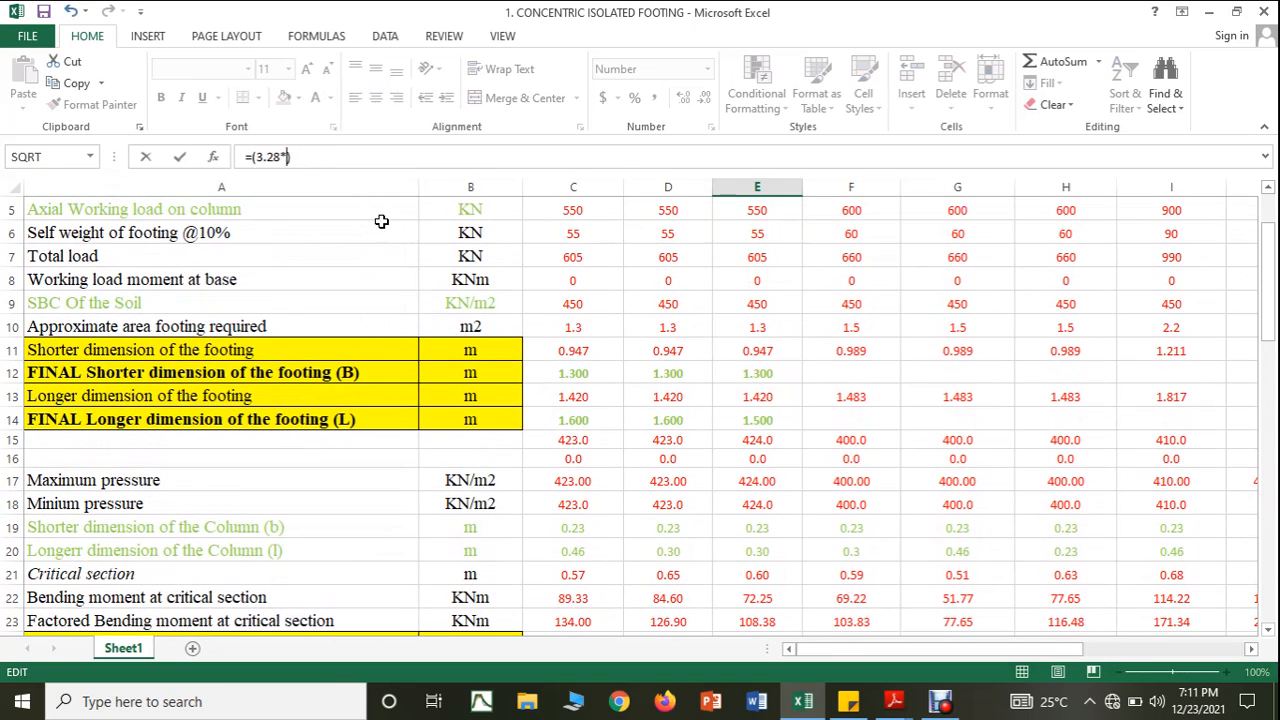
pyautogui.click(757, 420)
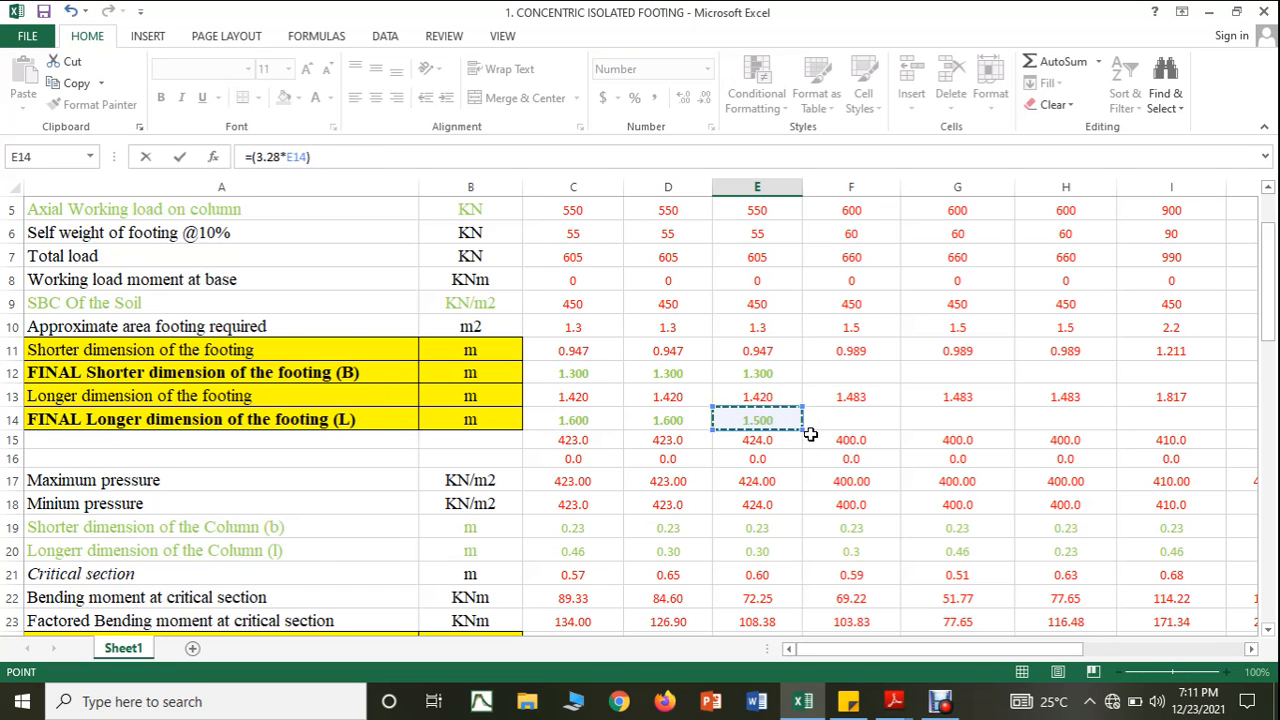
pyautogui.press('Return')
pyautogui.scroll(-3, 833, 445)
pyautogui.moveTo(819, 508); pyautogui.dragTo(809, 486)
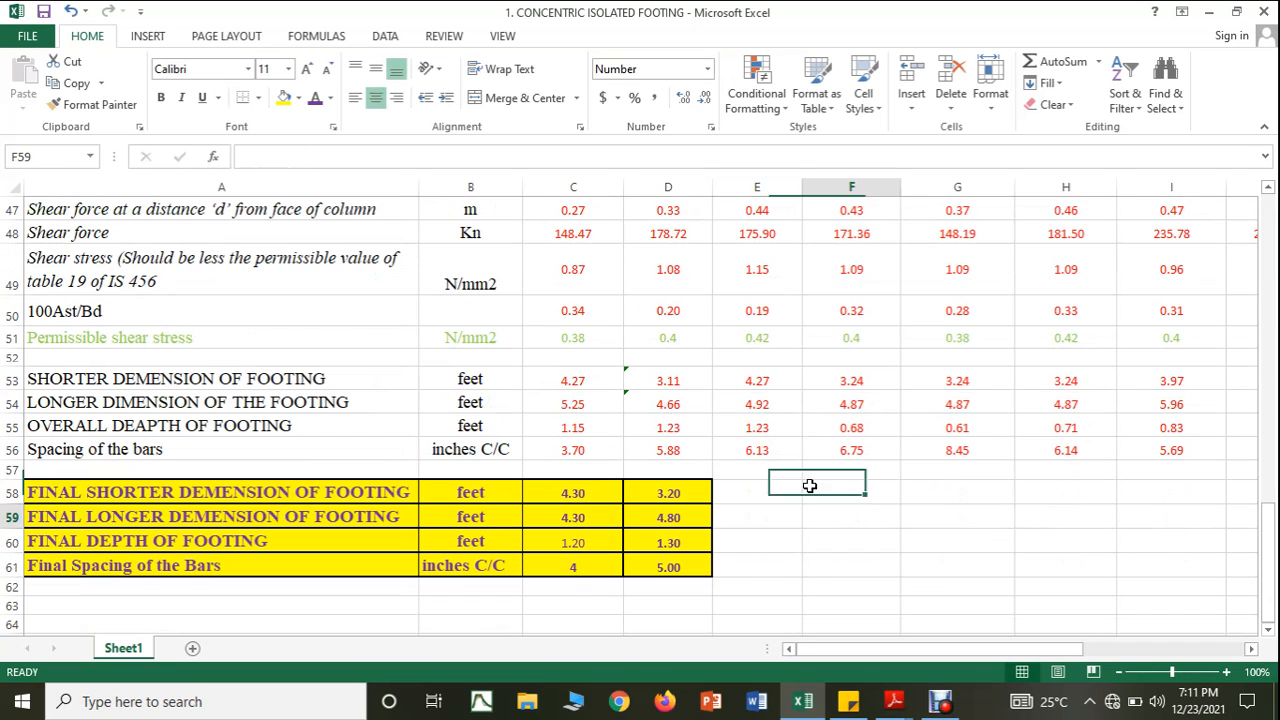
# Fill the formulas in E54 and E53 back into column D, and extend the shorter dimension formula to C53
pyautogui.click(734, 407)
pyautogui.moveTo(801, 410); pyautogui.dragTo(664, 404)
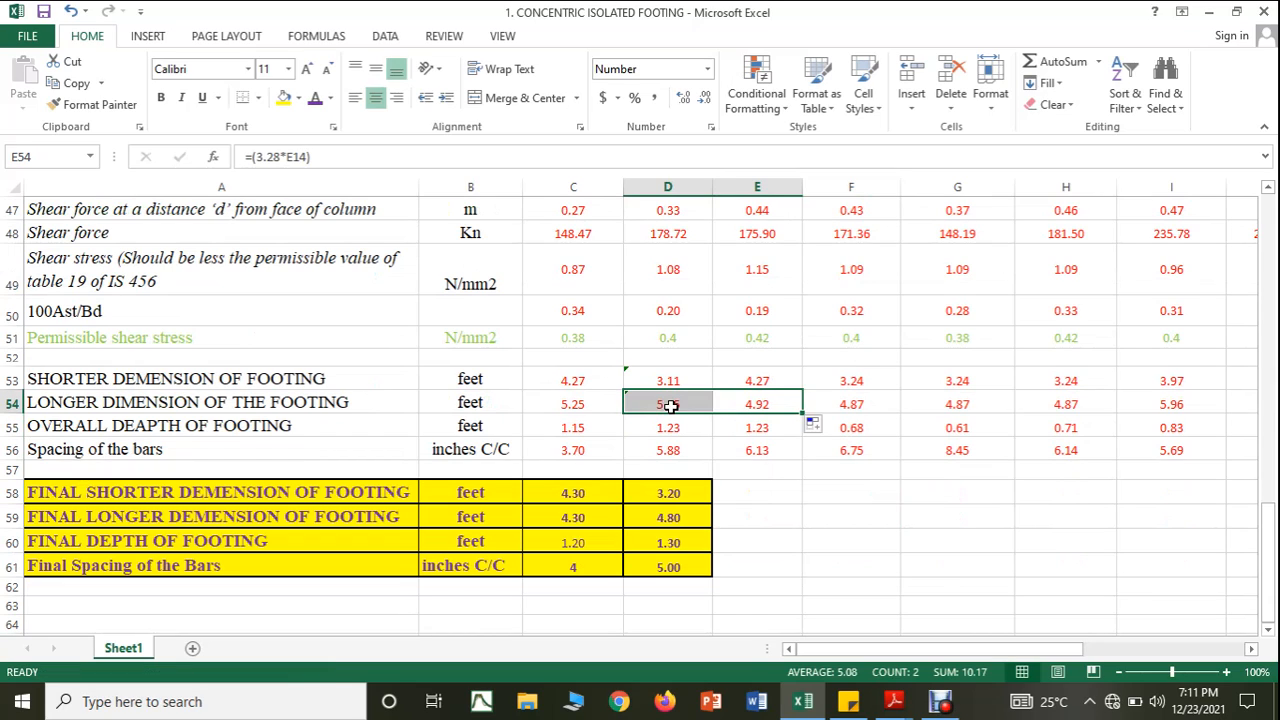
pyautogui.click(790, 384)
pyautogui.moveTo(801, 392); pyautogui.dragTo(570, 408)
pyautogui.click(666, 411)
pyautogui.click(706, 382)
pyautogui.moveTo(712, 392); pyautogui.dragTo(569, 387)
pyautogui.click(848, 545)
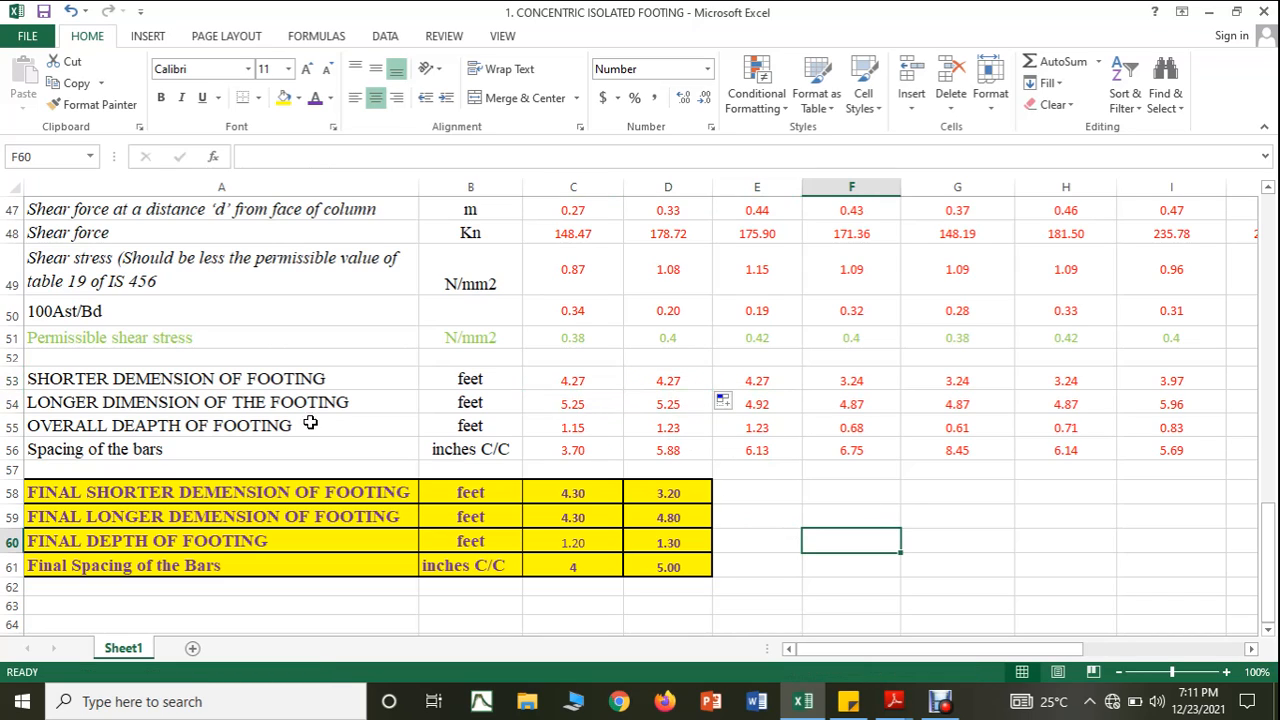
# Italicize the shorter and longer footing dimension labels in A53:A54
pyautogui.click(285, 385)
pyautogui.moveTo(285, 397); pyautogui.dragTo(285, 397)
pyautogui.click(181, 97)
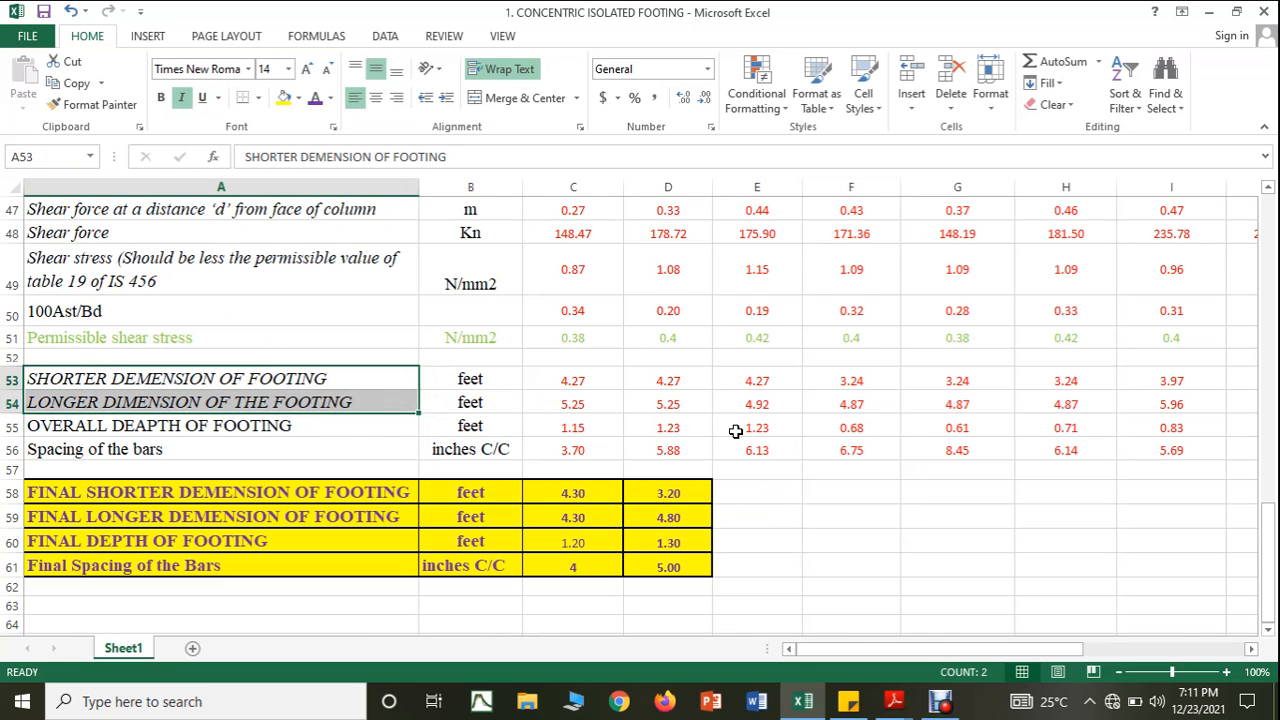
# Inspect the overall depth formula in E55 and trace the cell it refers to in row 26
pyautogui.click(722, 428)
pyautogui.doubleClick(722, 428)
pyautogui.moveTo(1258, 576); pyautogui.dragTo(1240, 409)
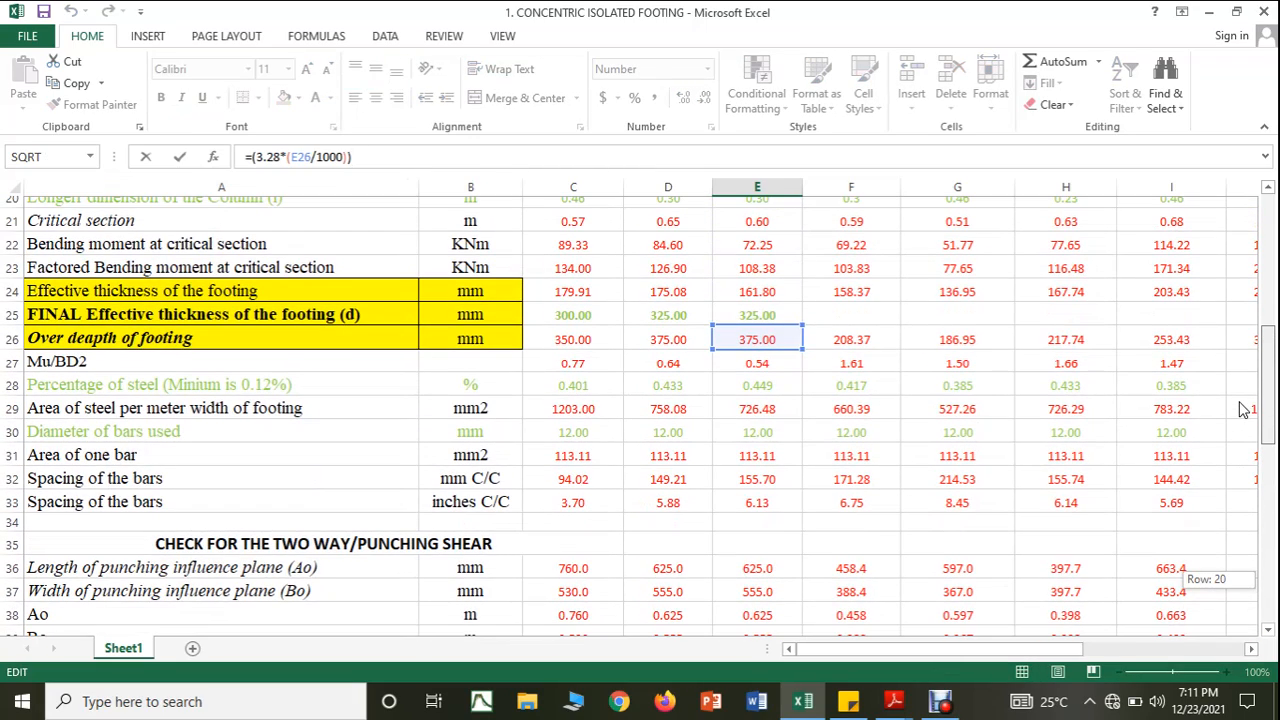
pyautogui.moveTo(1240, 463); pyautogui.dragTo(1238, 530)
pyautogui.press('Escape')
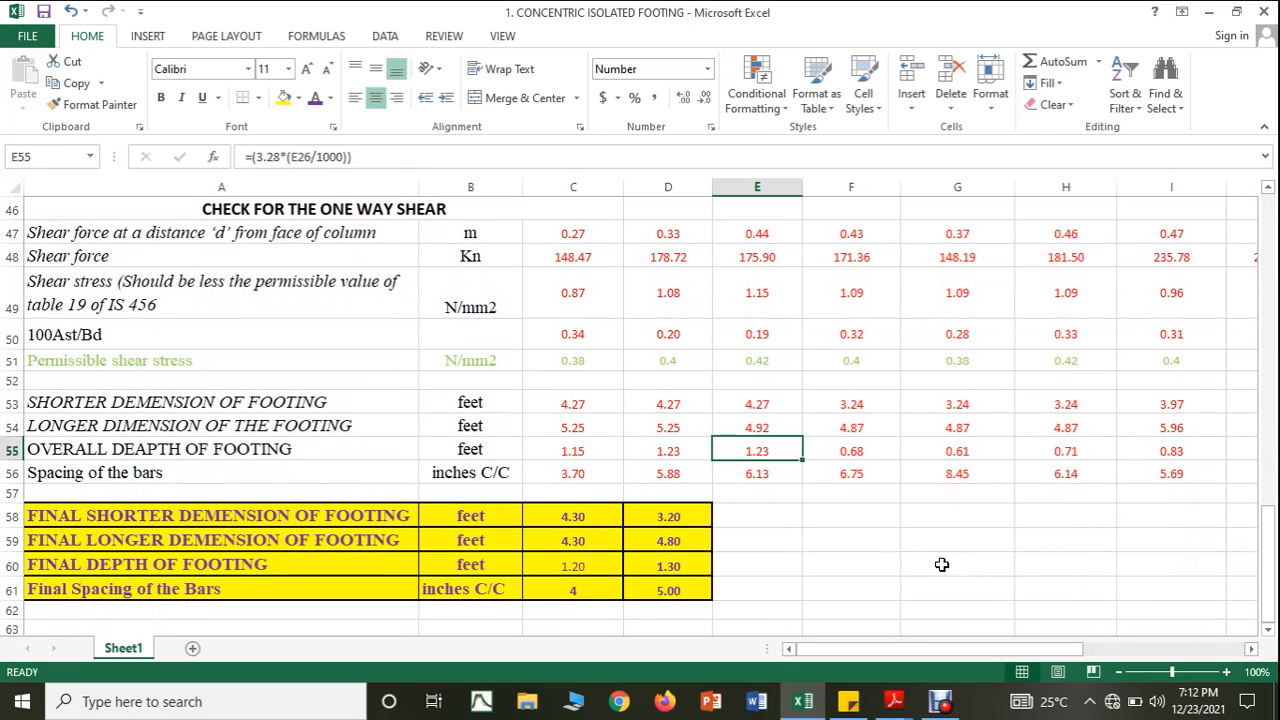
pyautogui.click(941, 565)
# Enter column E's final shorter dimension 4.3, longer dimension 5, depth 1.3 and bar spacing 6 in E58:E61
pyautogui.click(763, 524)
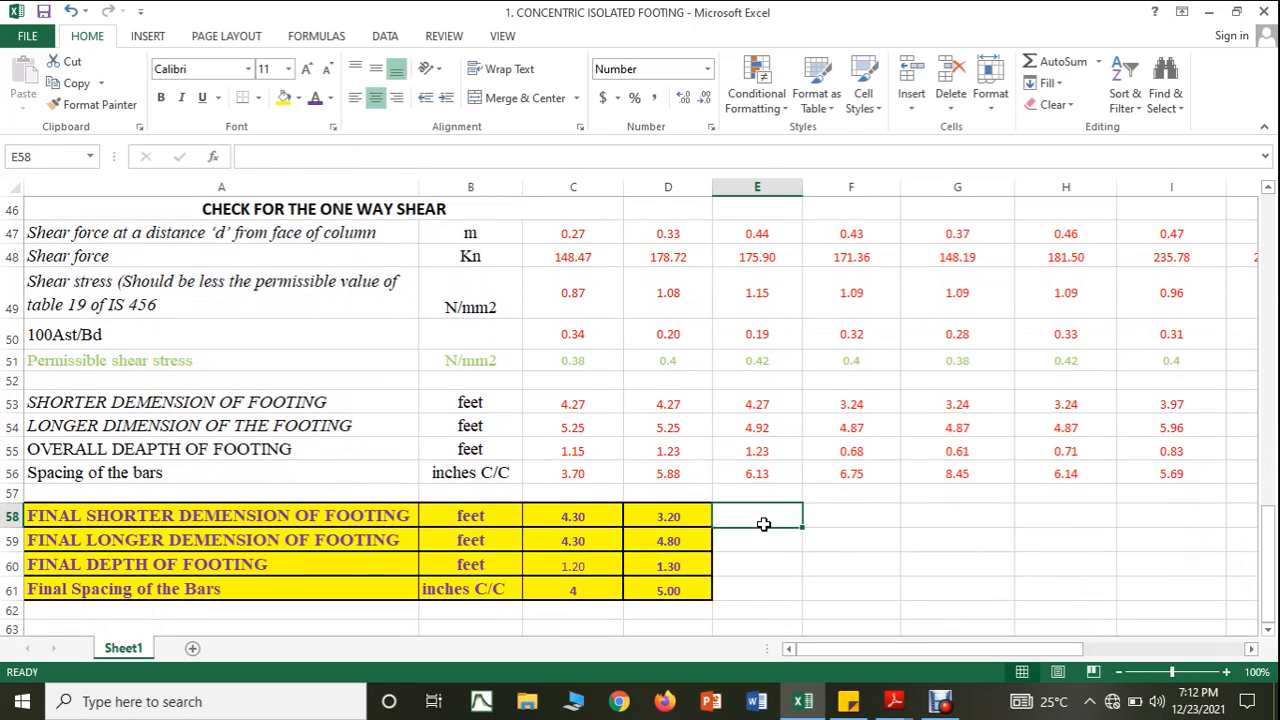
pyautogui.write('4.3')
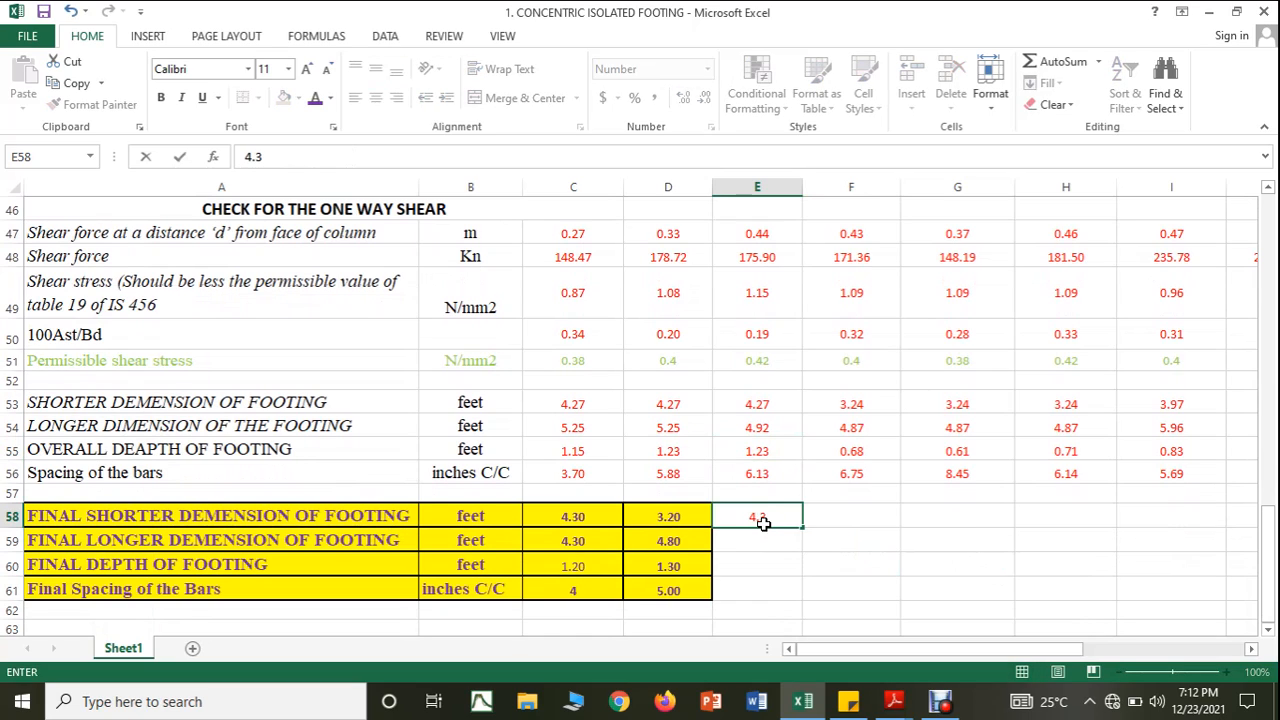
pyautogui.press('Return')
pyautogui.write('5')
pyautogui.press('Return')
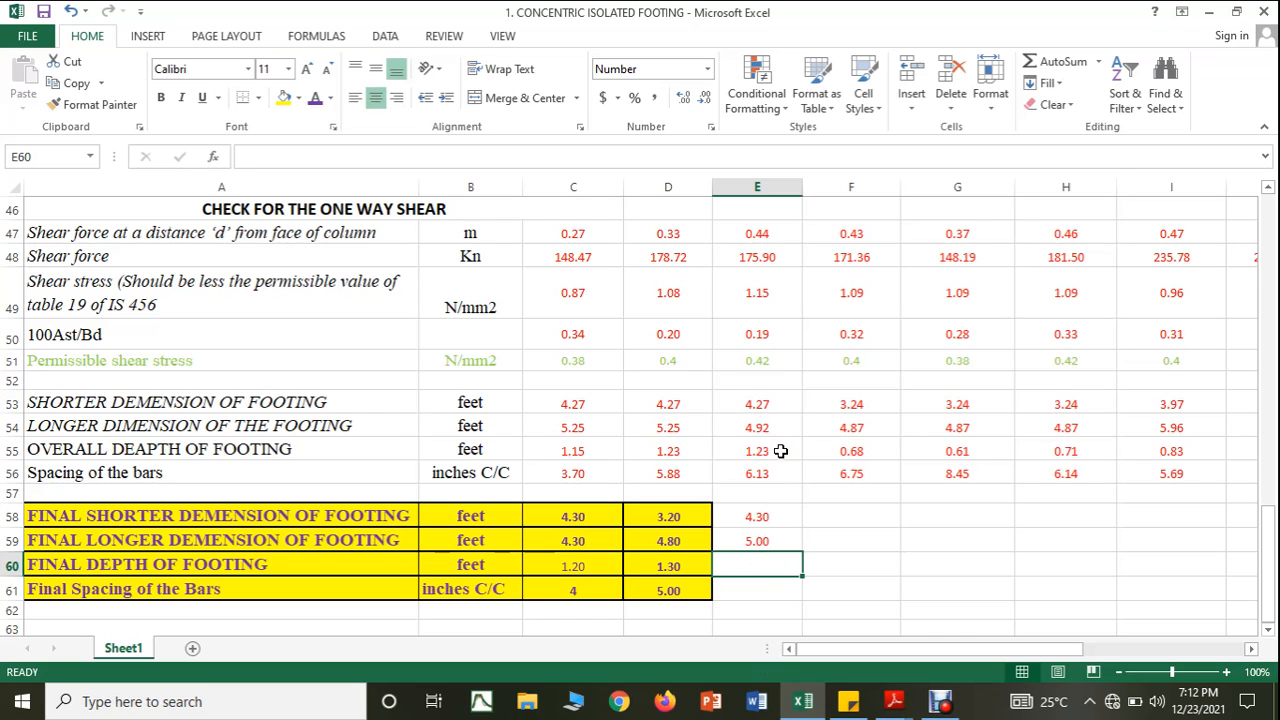
pyautogui.write('1.')
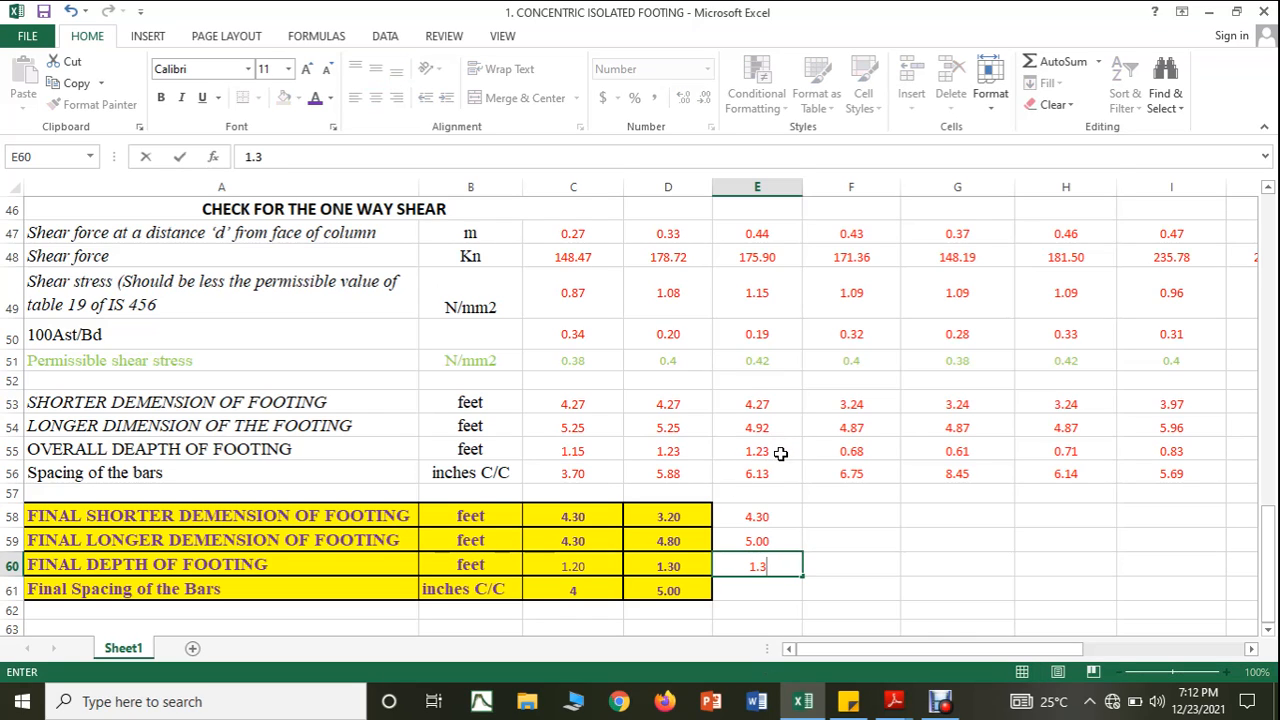
pyautogui.write('3')
pyautogui.click(750, 592)
pyautogui.write('6')
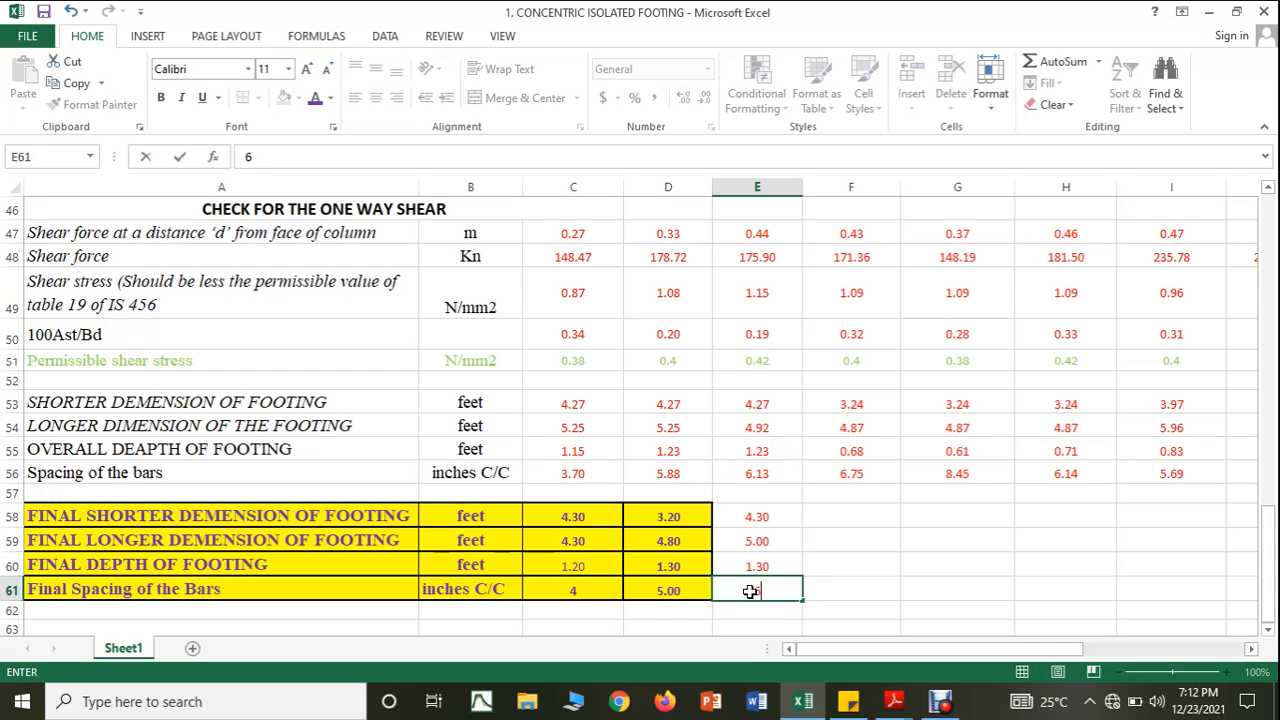
pyautogui.click(906, 583)
# Copy the cell formatting of D58 onto the final values in E58:E61
pyautogui.click(680, 517)
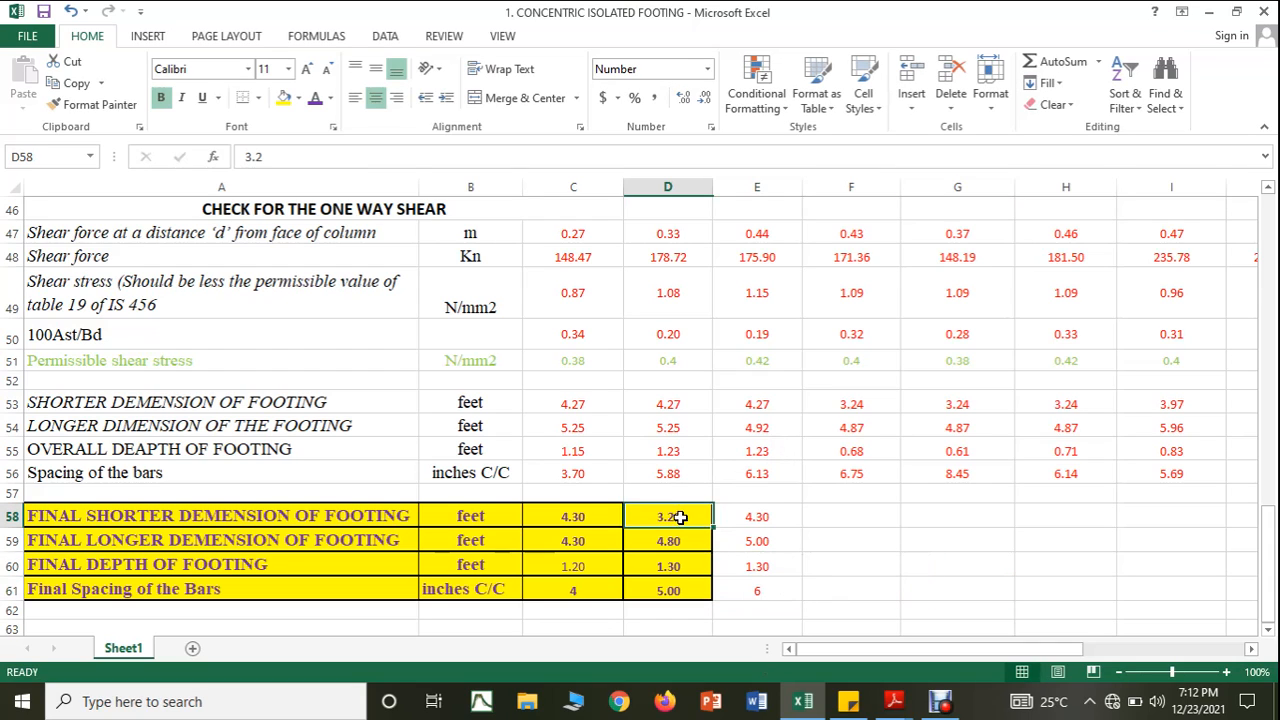
pyautogui.click(95, 104)
pyautogui.moveTo(733, 515)
pyautogui.mouseDown()
pyautogui.moveTo(737, 569)
pyautogui.moveTo(780, 591)
pyautogui.mouseUp()
pyautogui.click(870, 592)
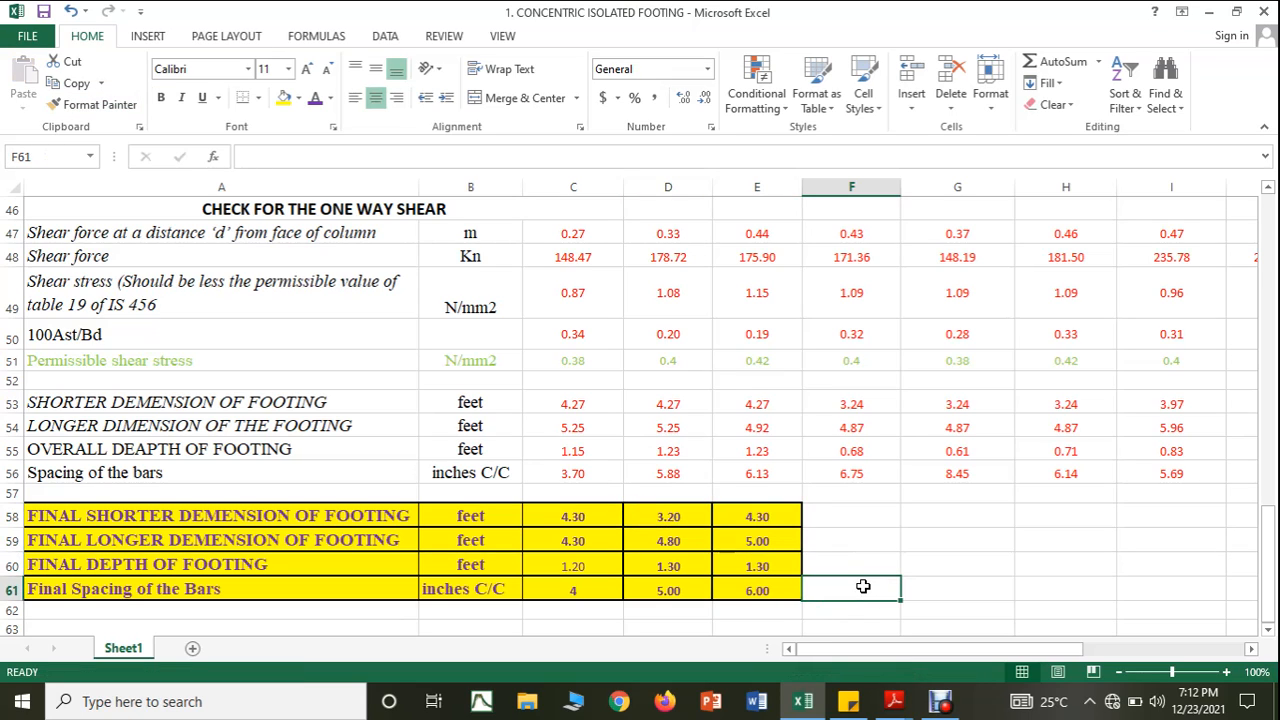
pyautogui.click(930, 546)
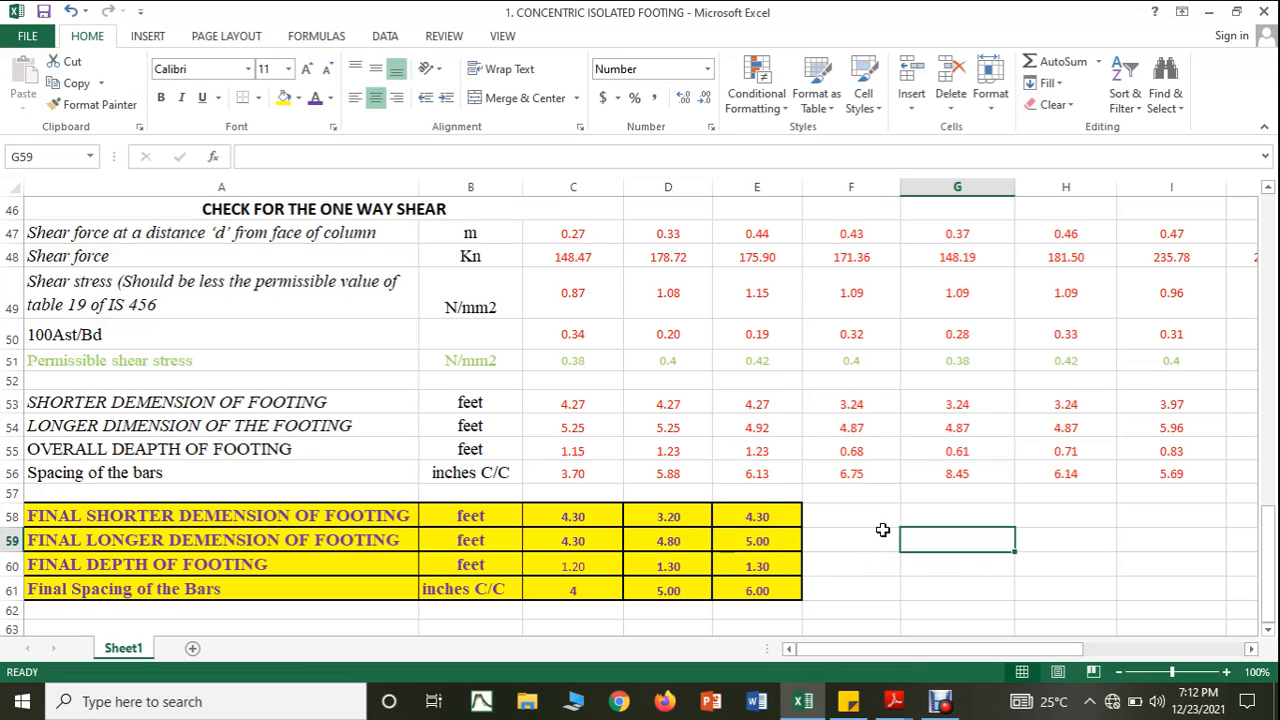
# Number the first three column groups 1, 2 and 3 in C2:E2, above their node numbers
pyautogui.scroll(15, 880, 533)
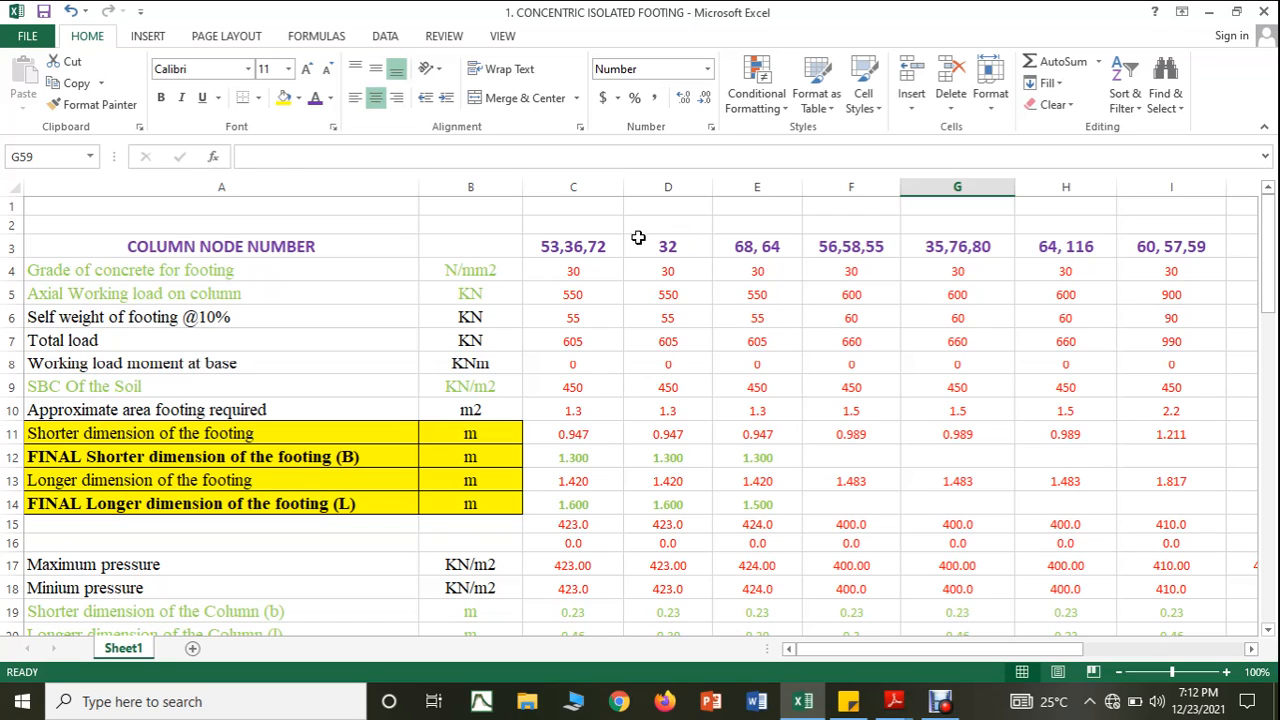
pyautogui.moveTo(605, 242); pyautogui.dragTo(760, 248)
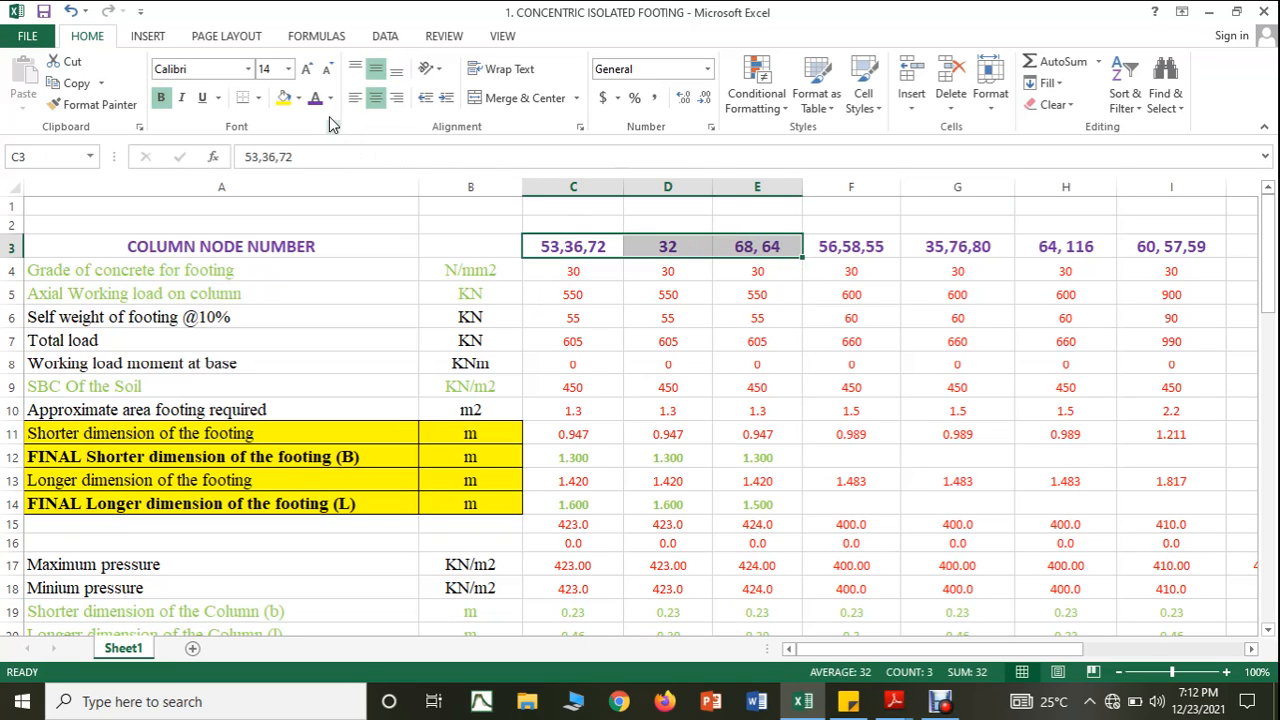
pyautogui.click(855, 395)
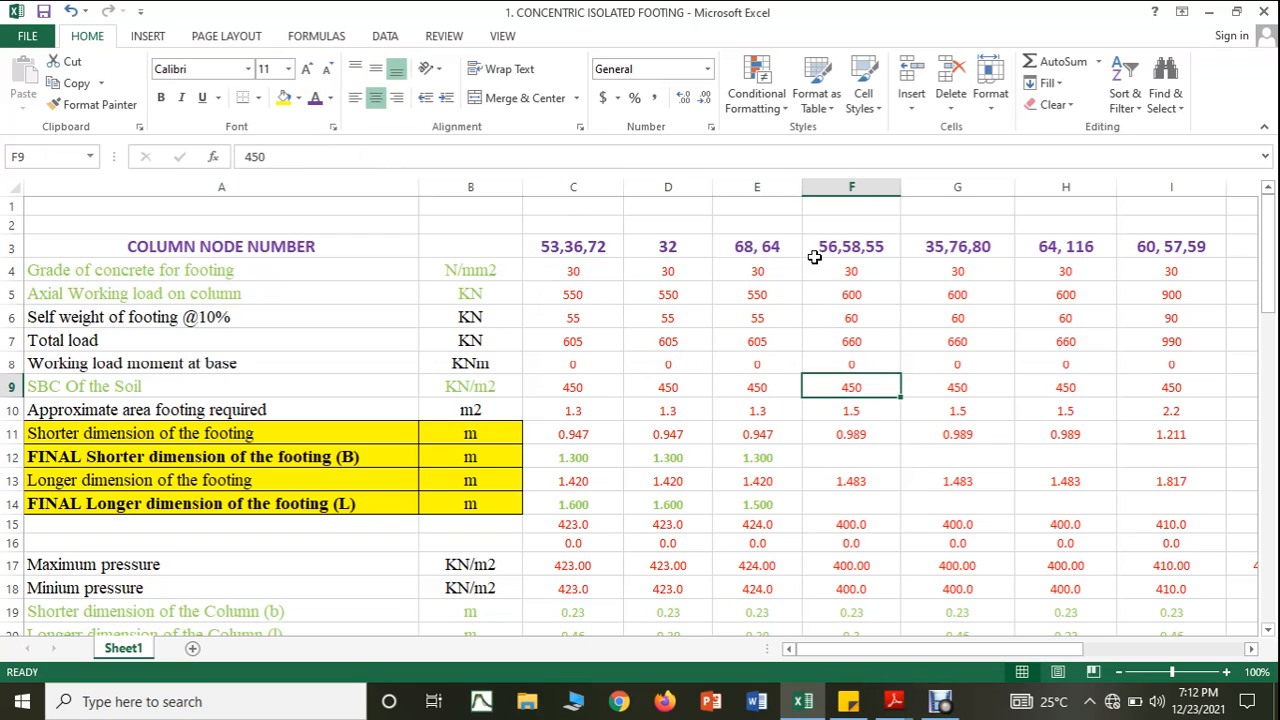
pyautogui.click(570, 218)
pyautogui.write('1')
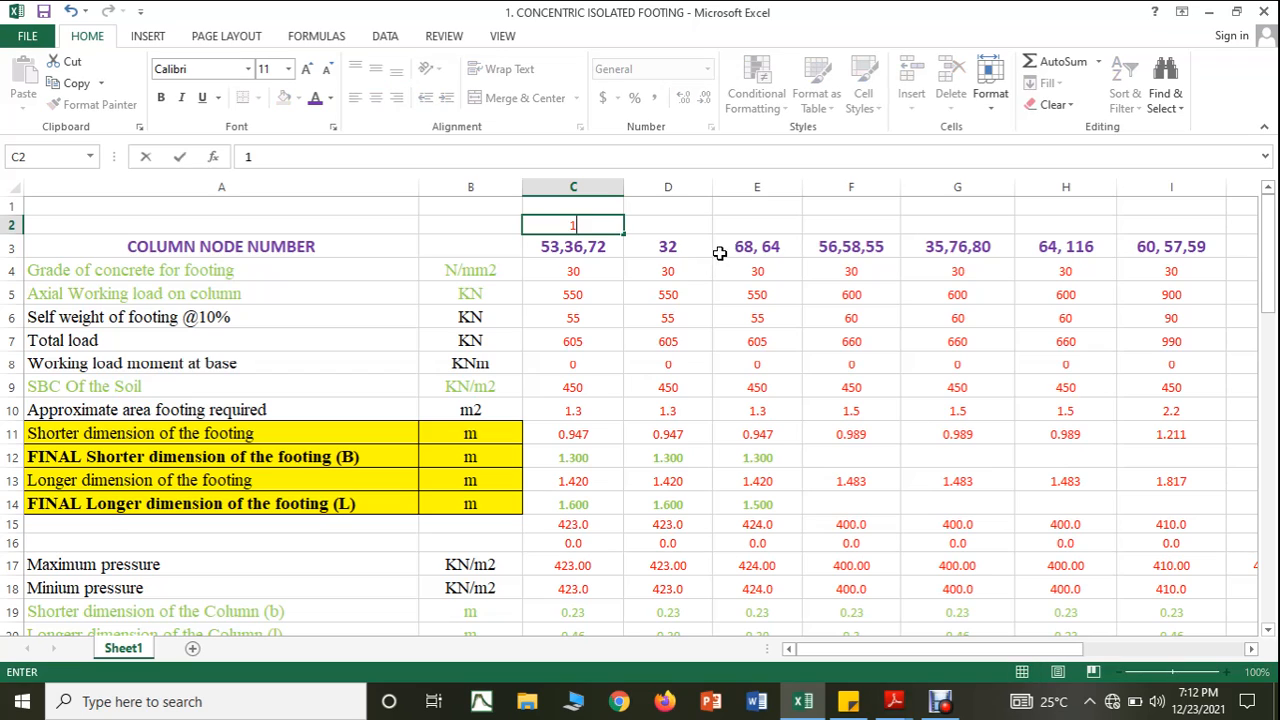
pyautogui.click(692, 225)
pyautogui.write('2')
pyautogui.click(754, 226)
pyautogui.write('3')
pyautogui.click(822, 262)
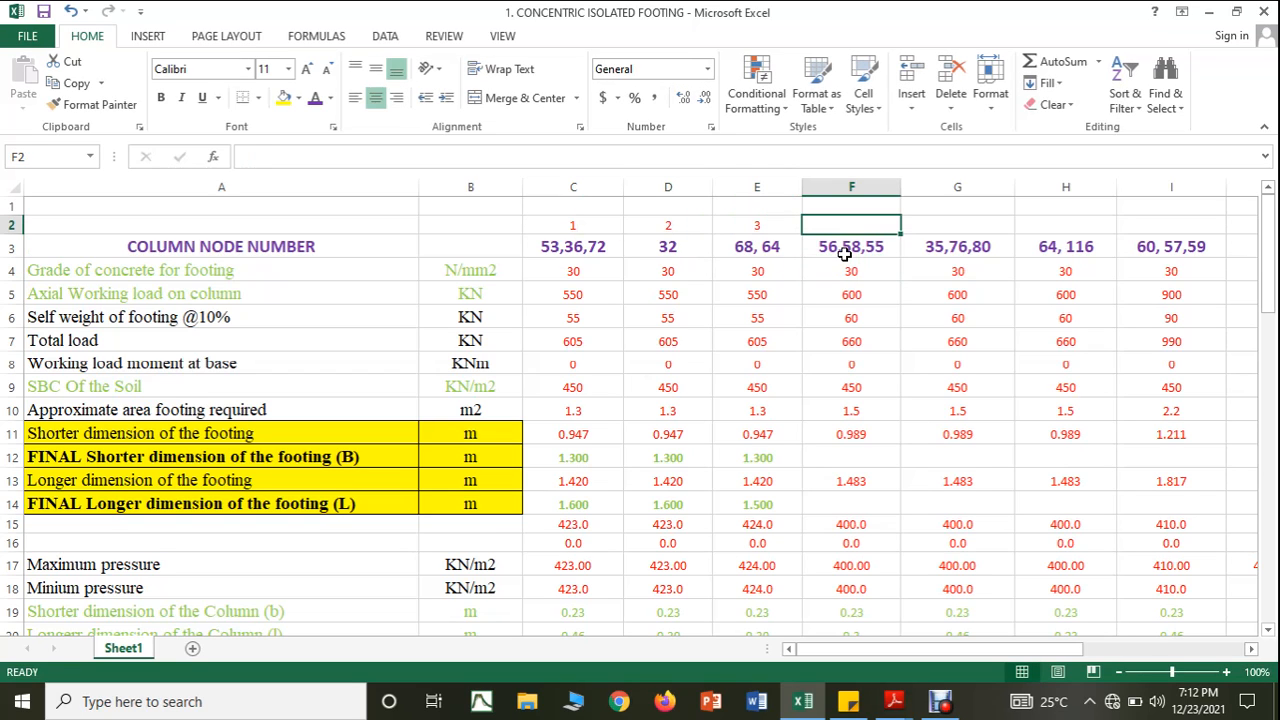
# Enter column F's final shorter footing dimension 1.3 m in F12 and final longer dimension 1.5 m in F14
pyautogui.scroll(-1, 845, 254)
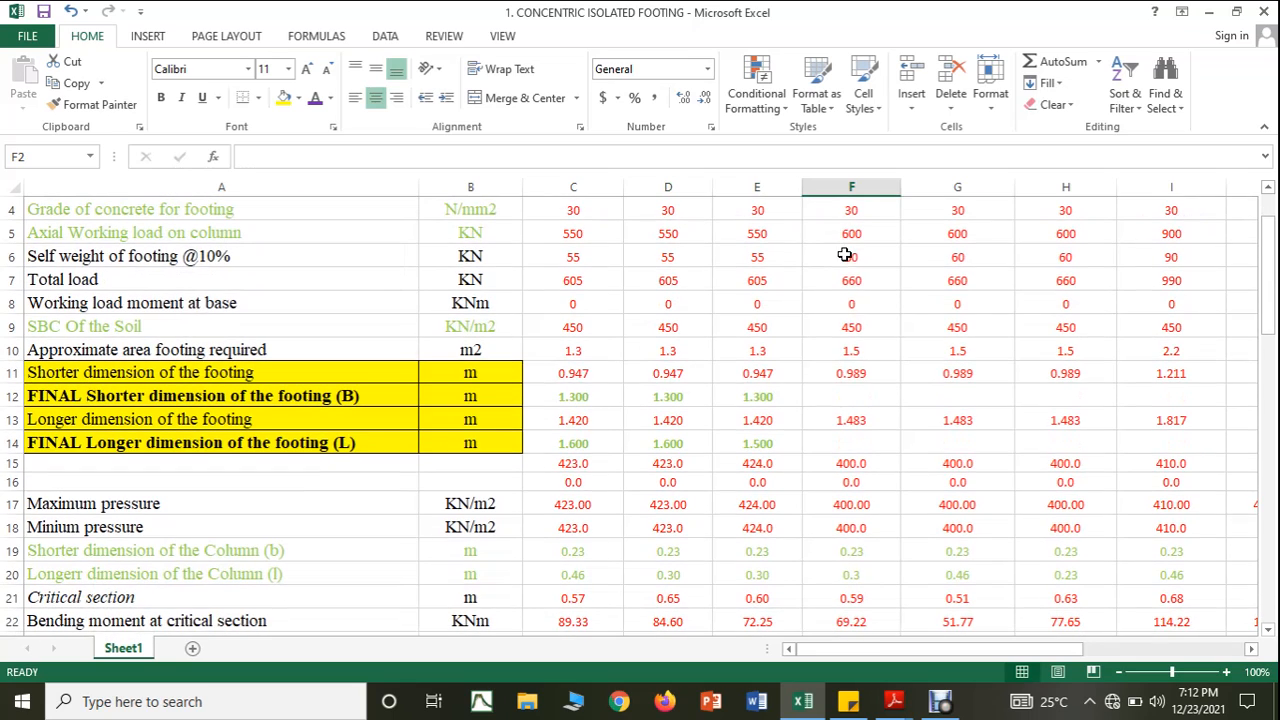
pyautogui.click(844, 375)
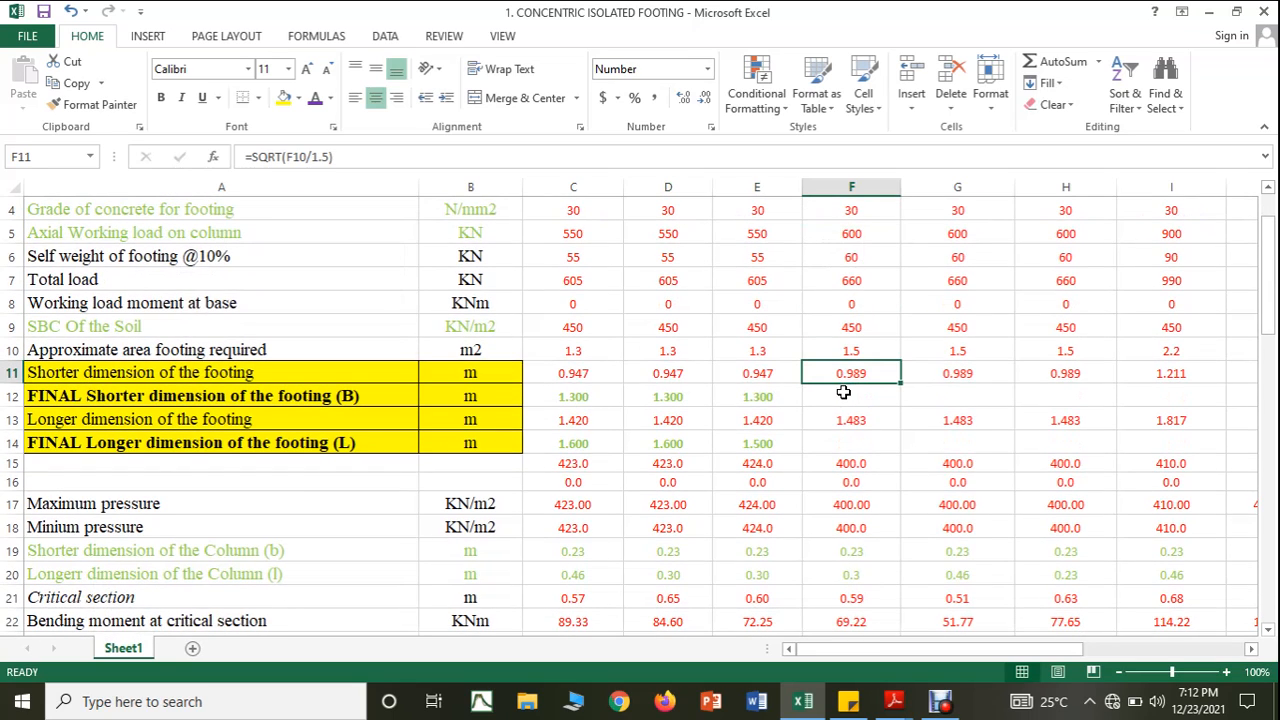
pyautogui.click(844, 394)
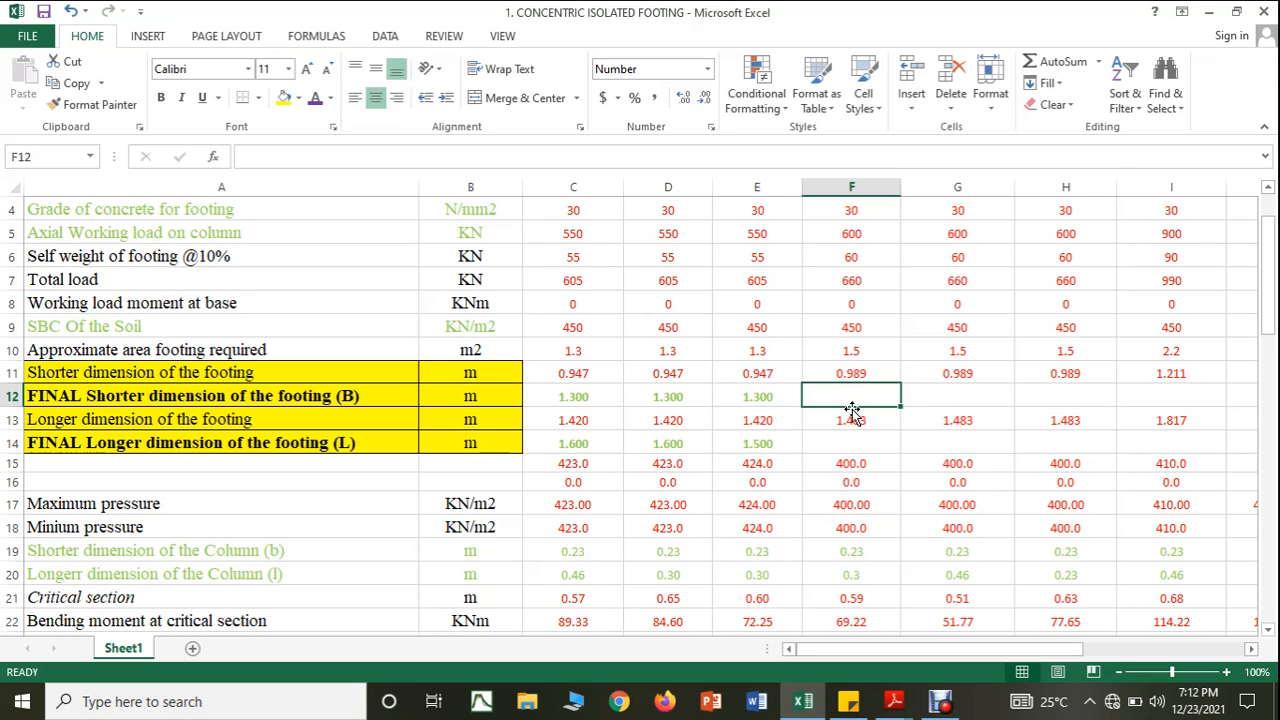
pyautogui.write('1.3')
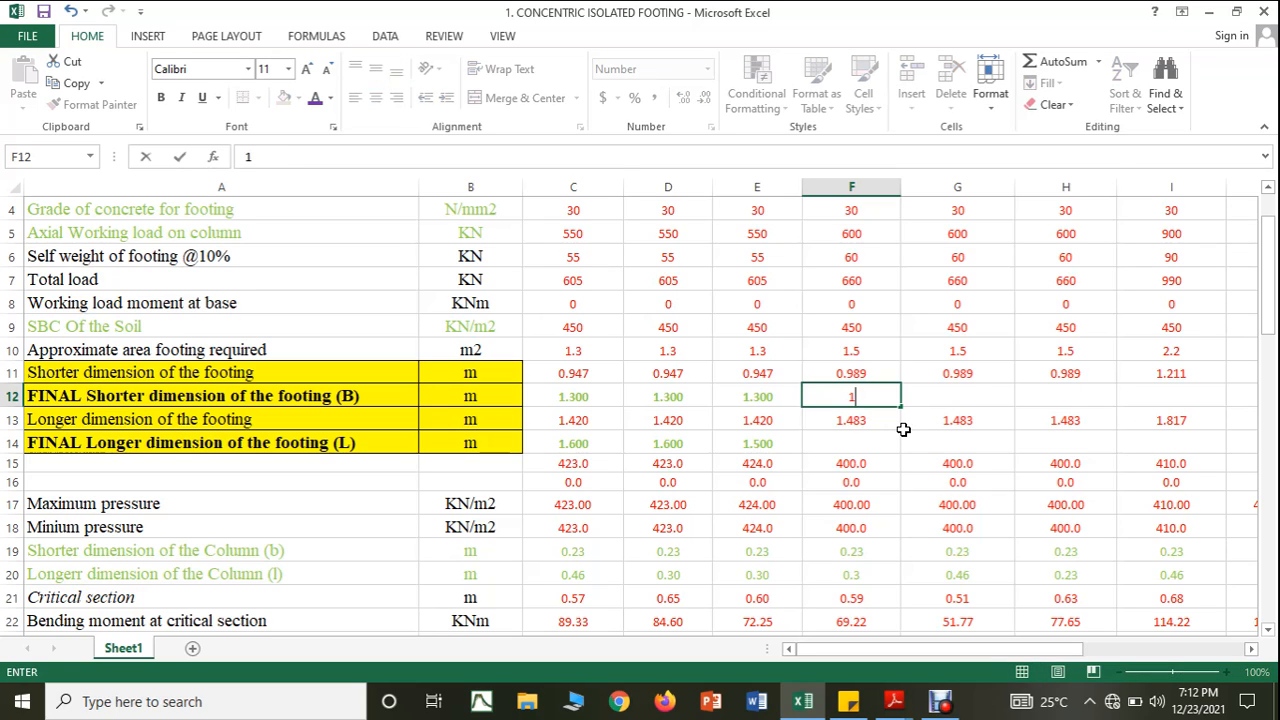
pyautogui.click(912, 452)
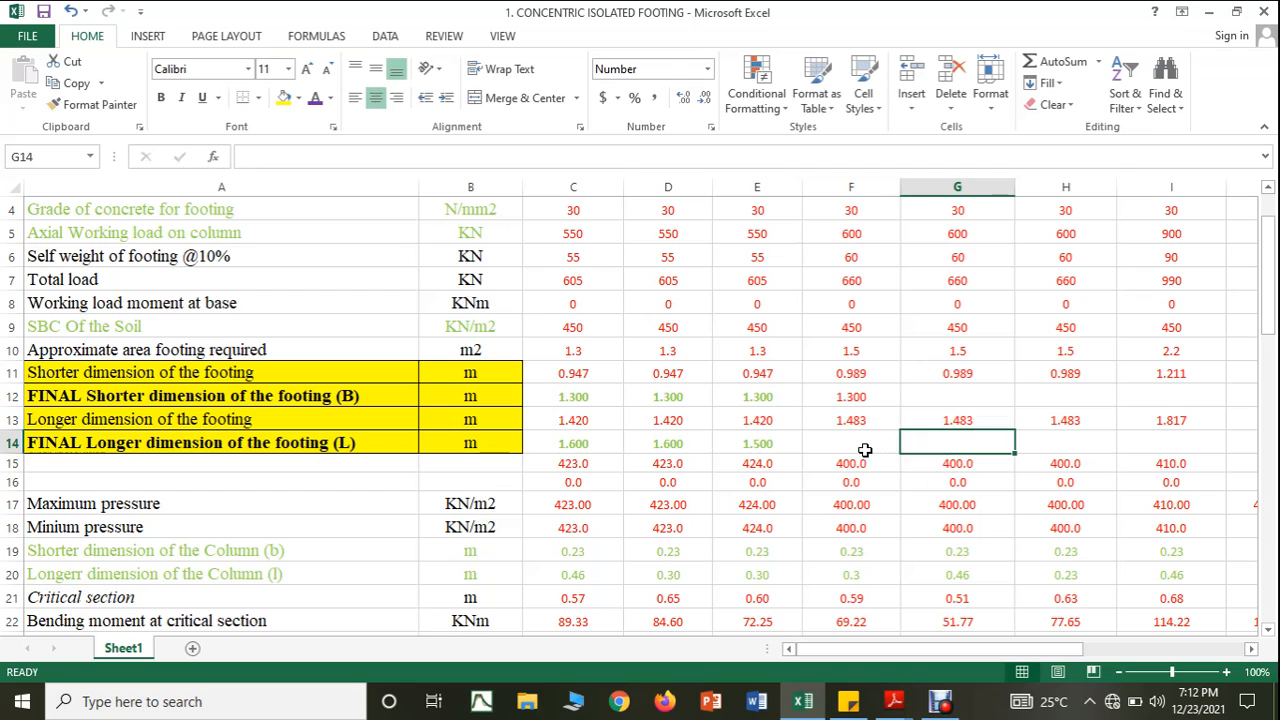
pyautogui.click(866, 450)
pyautogui.write('1.5')
pyautogui.press('Return')
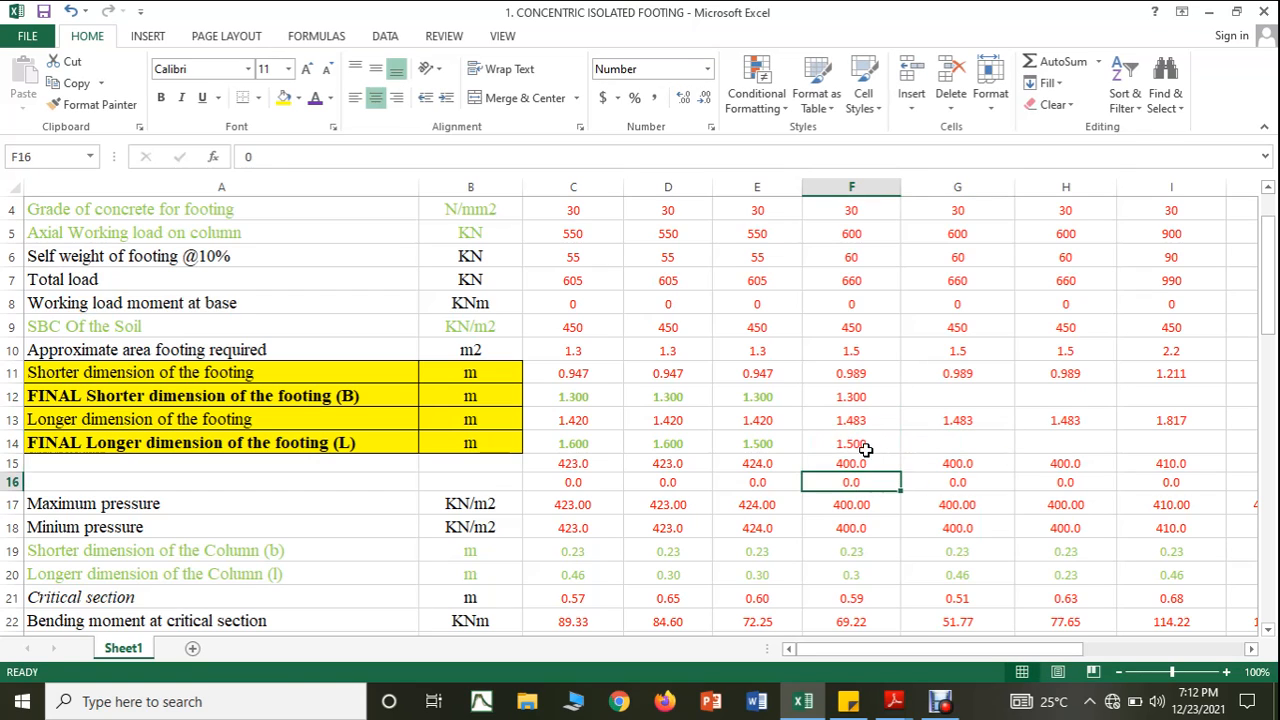
# Copy the cell formatting of E12 onto F12 and that of E14 onto F14
pyautogui.click(778, 396)
pyautogui.click(112, 110)
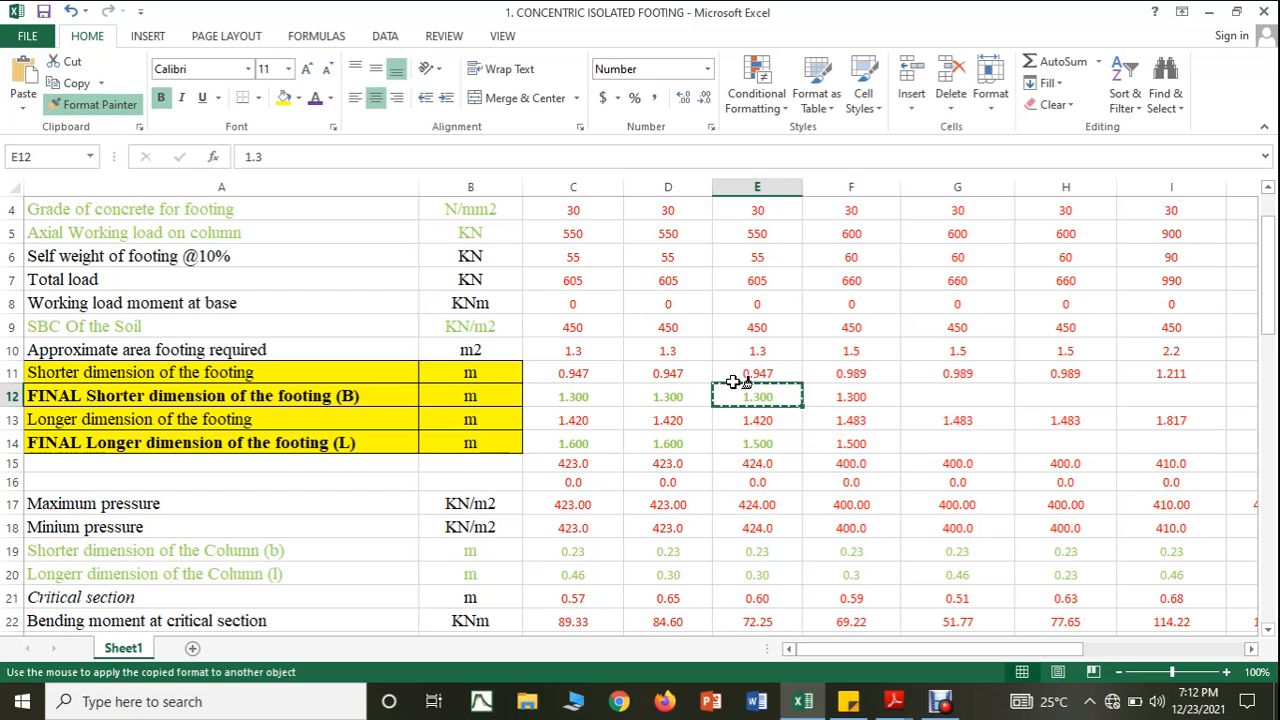
pyautogui.click(867, 395)
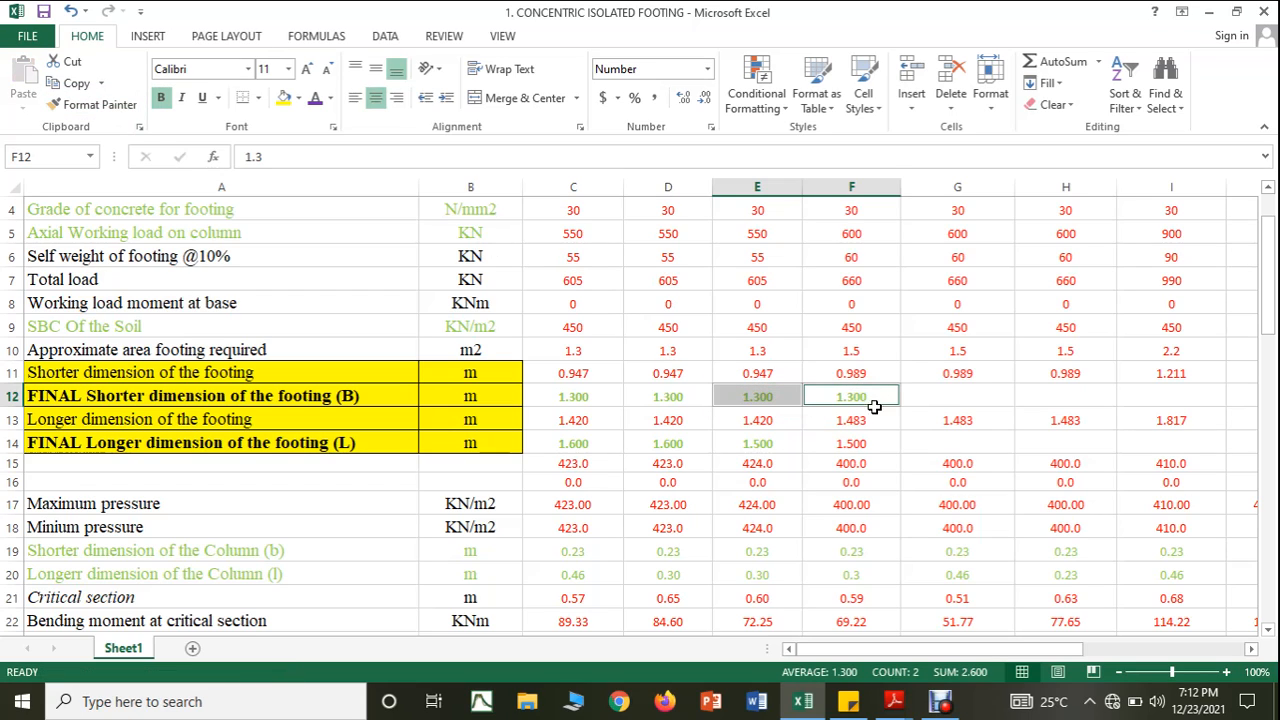
pyautogui.keyDown('ctrl'); pyautogui.click(868, 445); pyautogui.keyUp('ctrl')
pyautogui.click(983, 487)
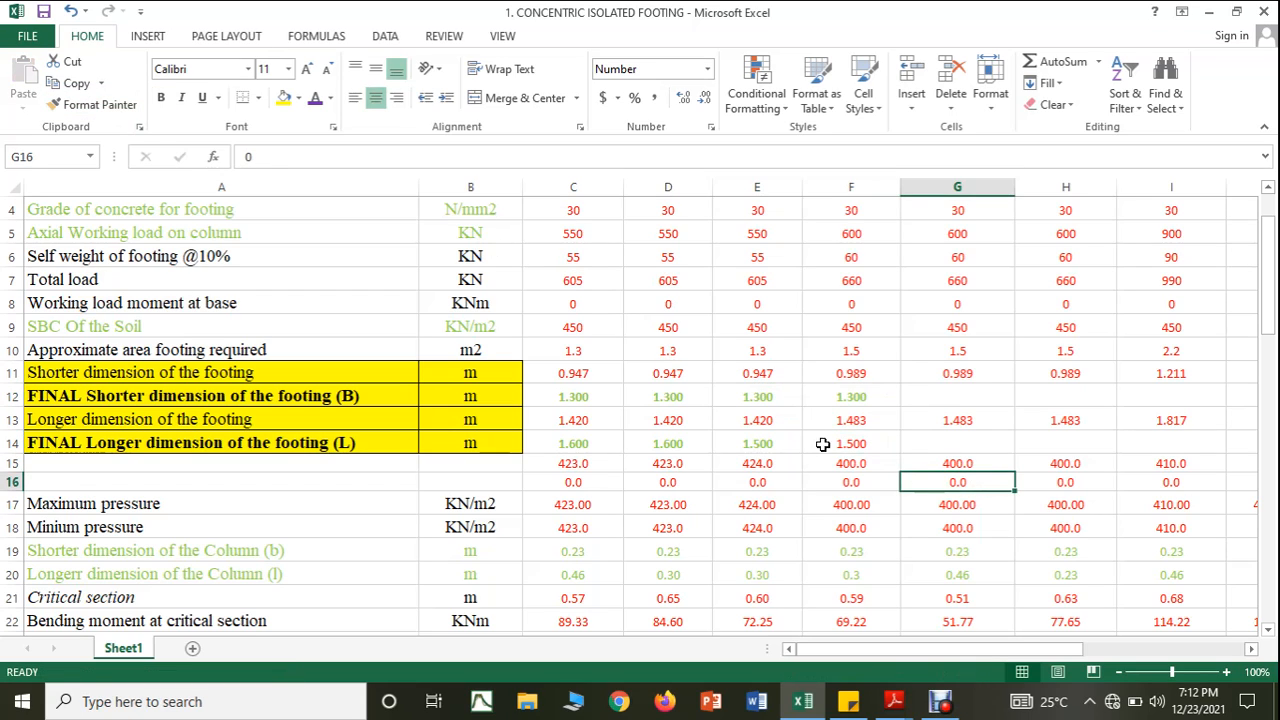
pyautogui.click(768, 443)
pyautogui.click(100, 104)
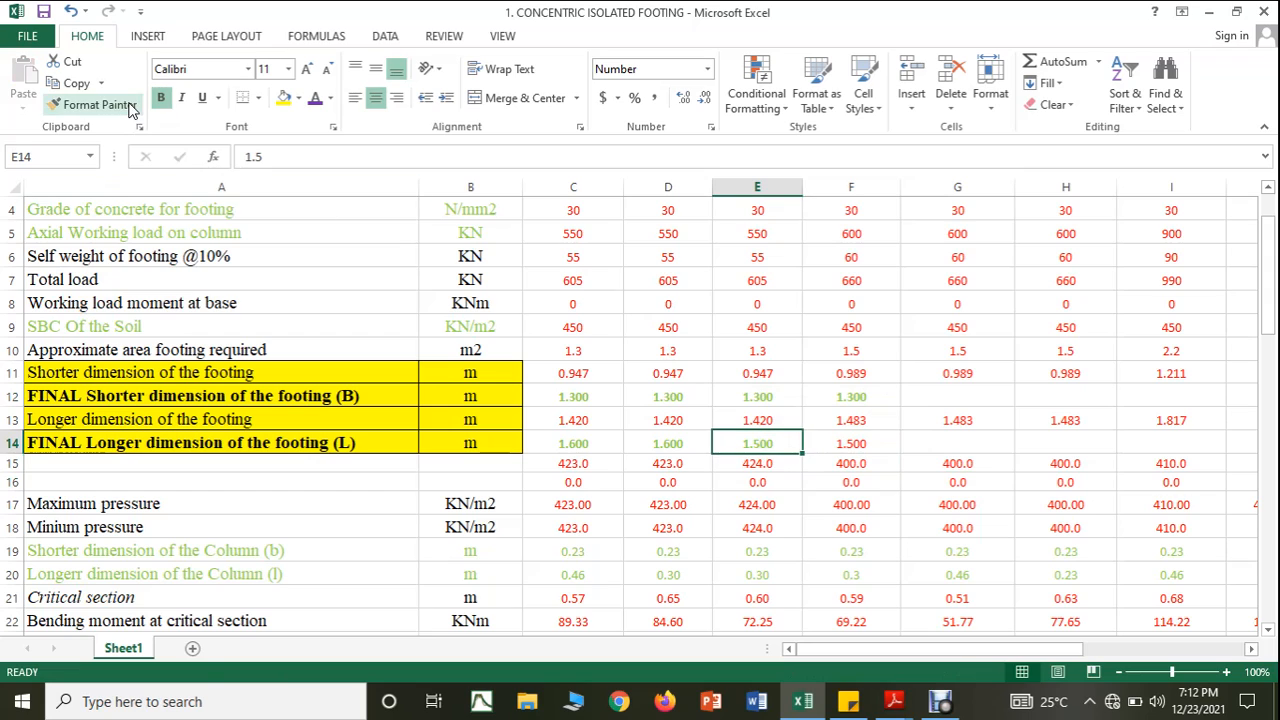
pyautogui.click(855, 443)
# Fill the critical section formula from E21 across into F21
pyautogui.scroll(-1, 900, 450)
pyautogui.scroll(-1, 900, 450)
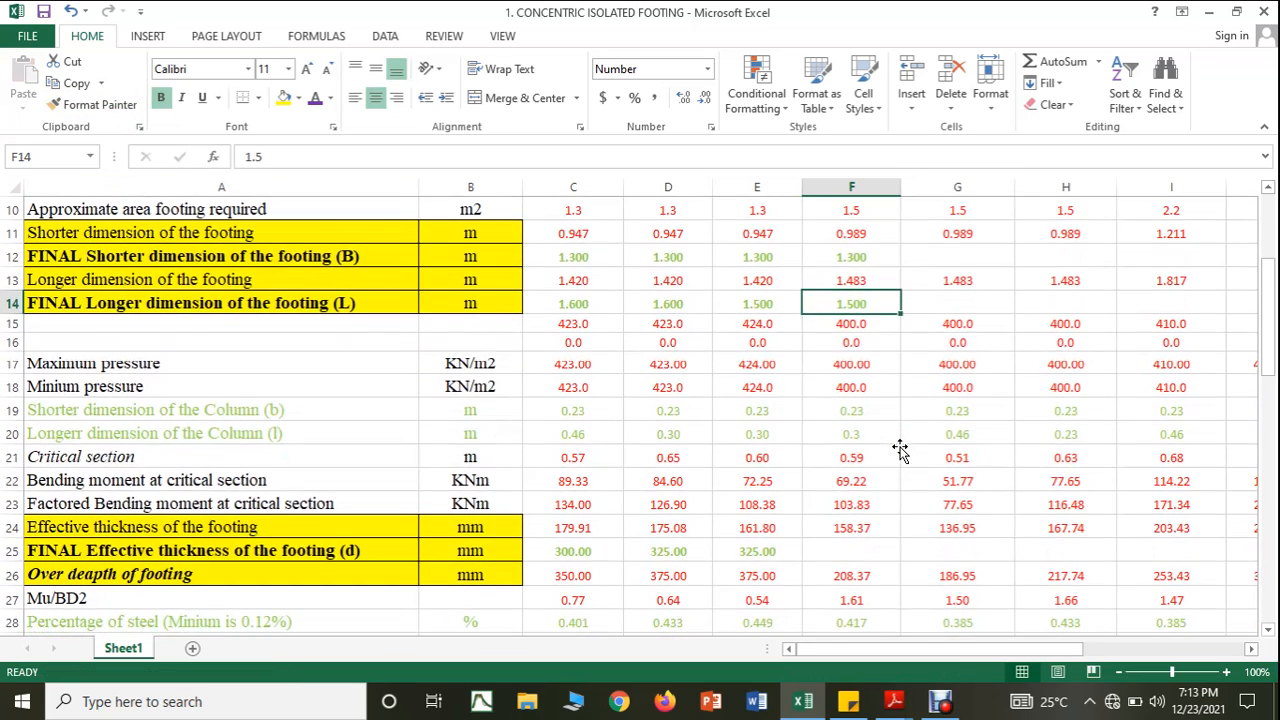
pyautogui.click(779, 462)
pyautogui.moveTo(802, 467); pyautogui.dragTo(896, 466)
# Enter 300 mm as column F's final effective footing thickness in F25
pyautogui.scroll(-2, 901, 498)
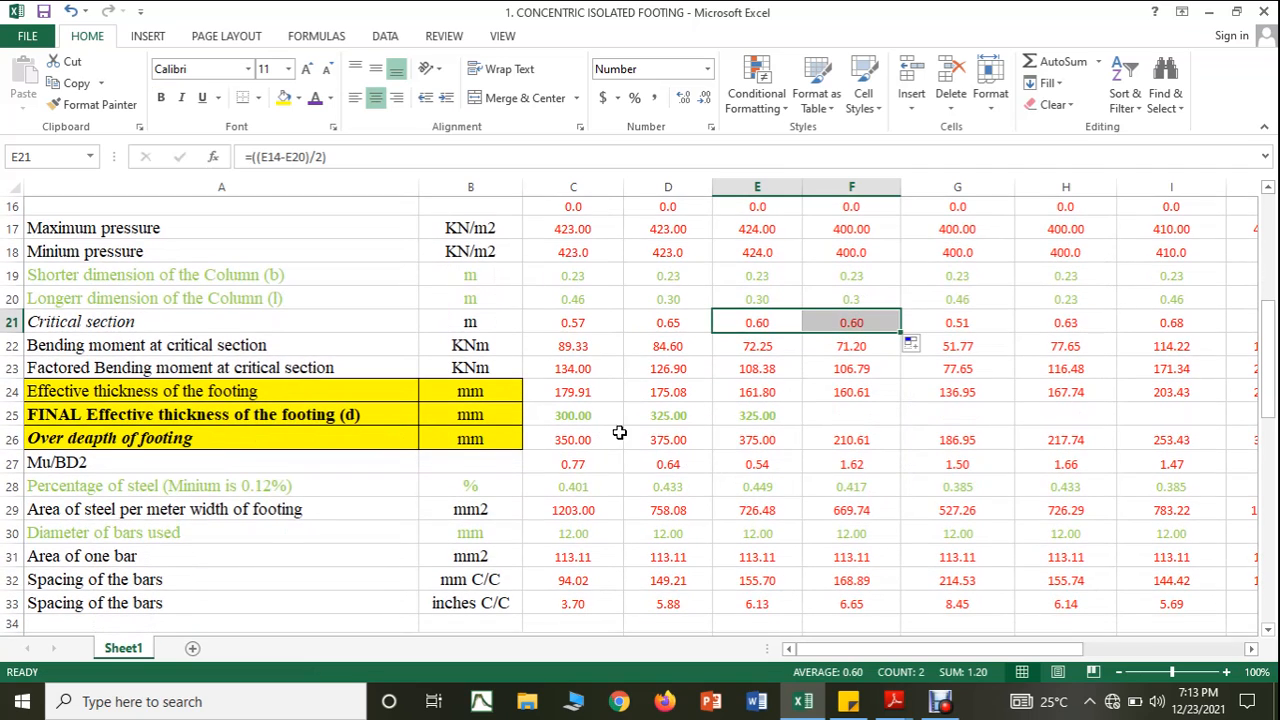
pyautogui.click(869, 416)
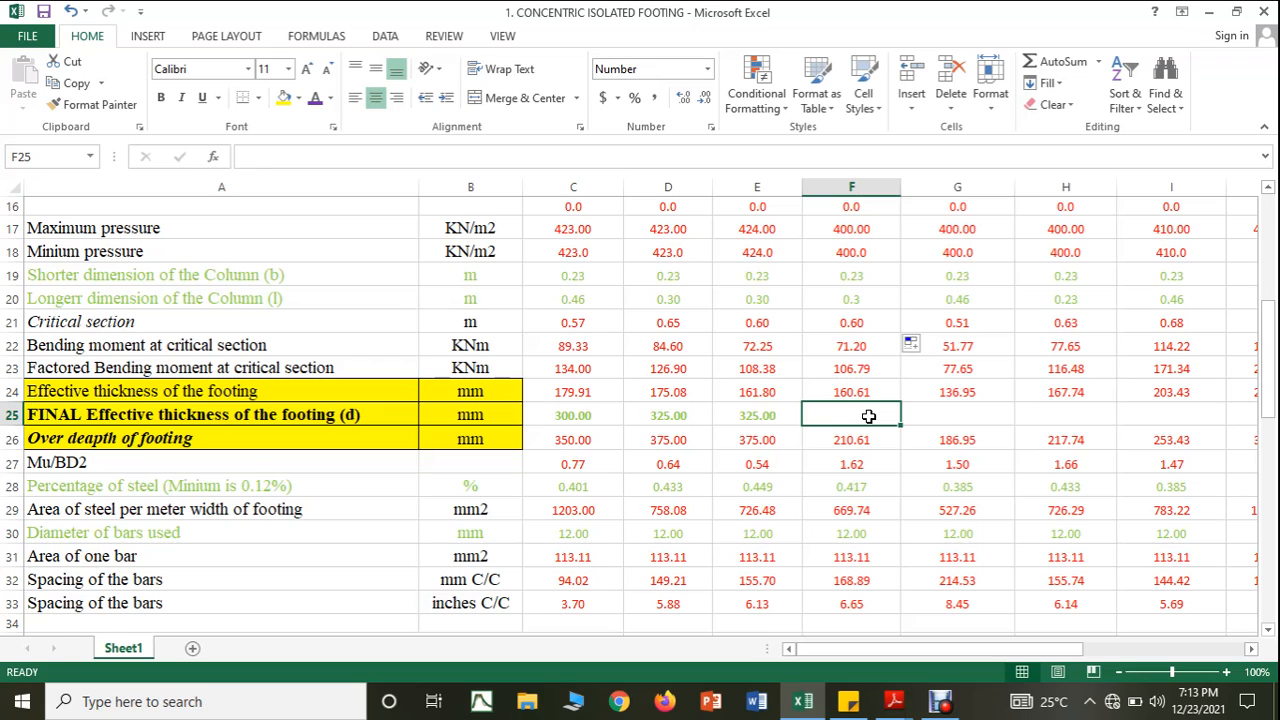
pyautogui.write('300')
pyautogui.click(956, 438)
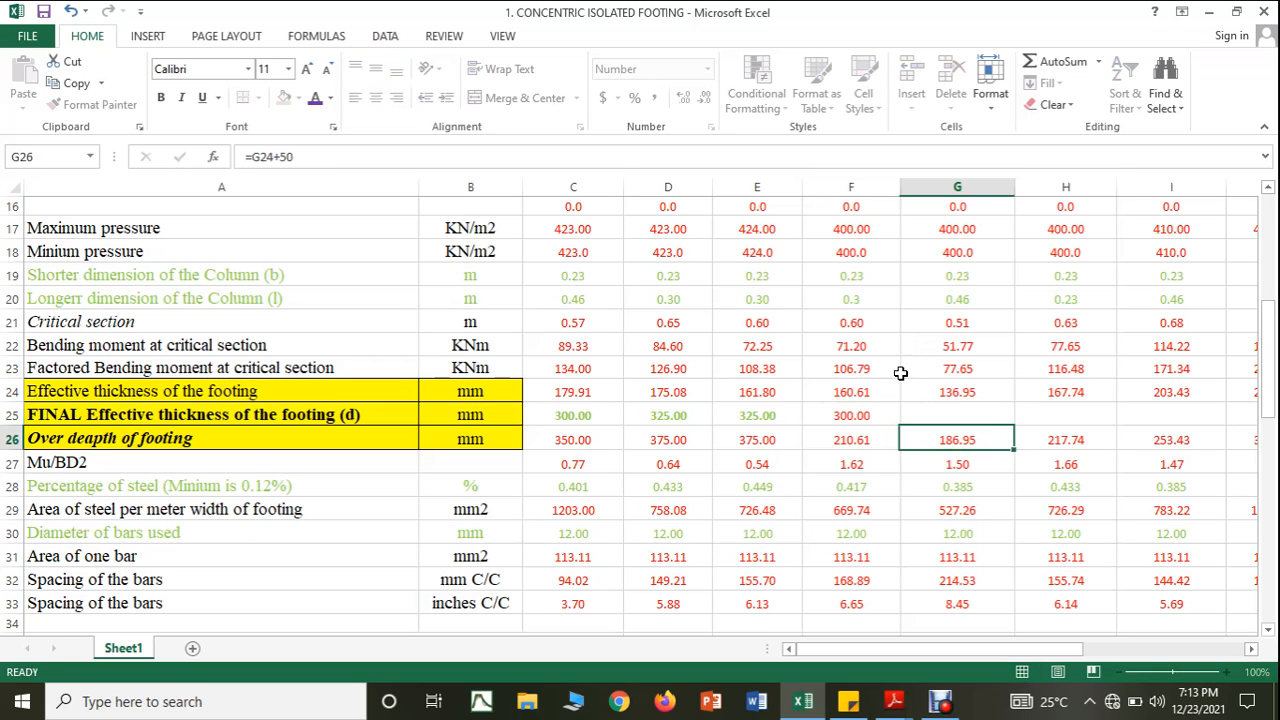
# Show the longer column dimension in F20 with two decimals and set the final effective thickness in F25 to 325 mm
pyautogui.click(857, 298)
pyautogui.click(683, 97)
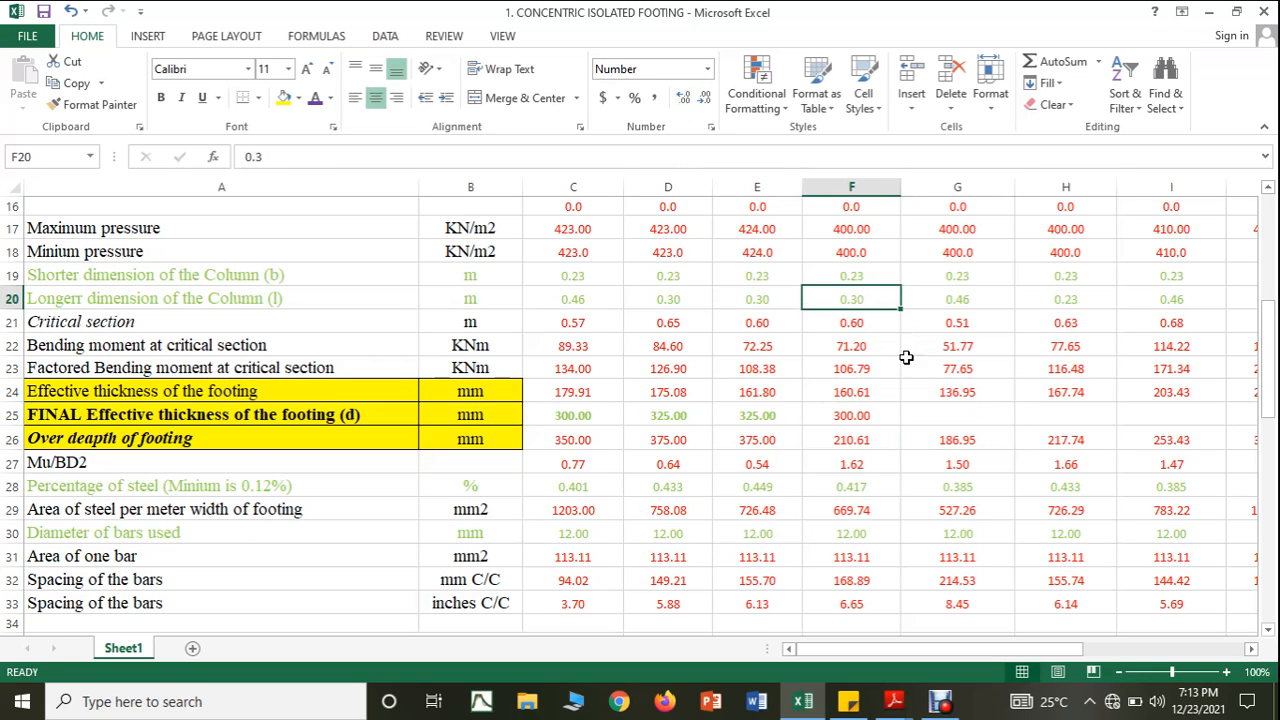
pyautogui.click(878, 412)
pyautogui.write('325')
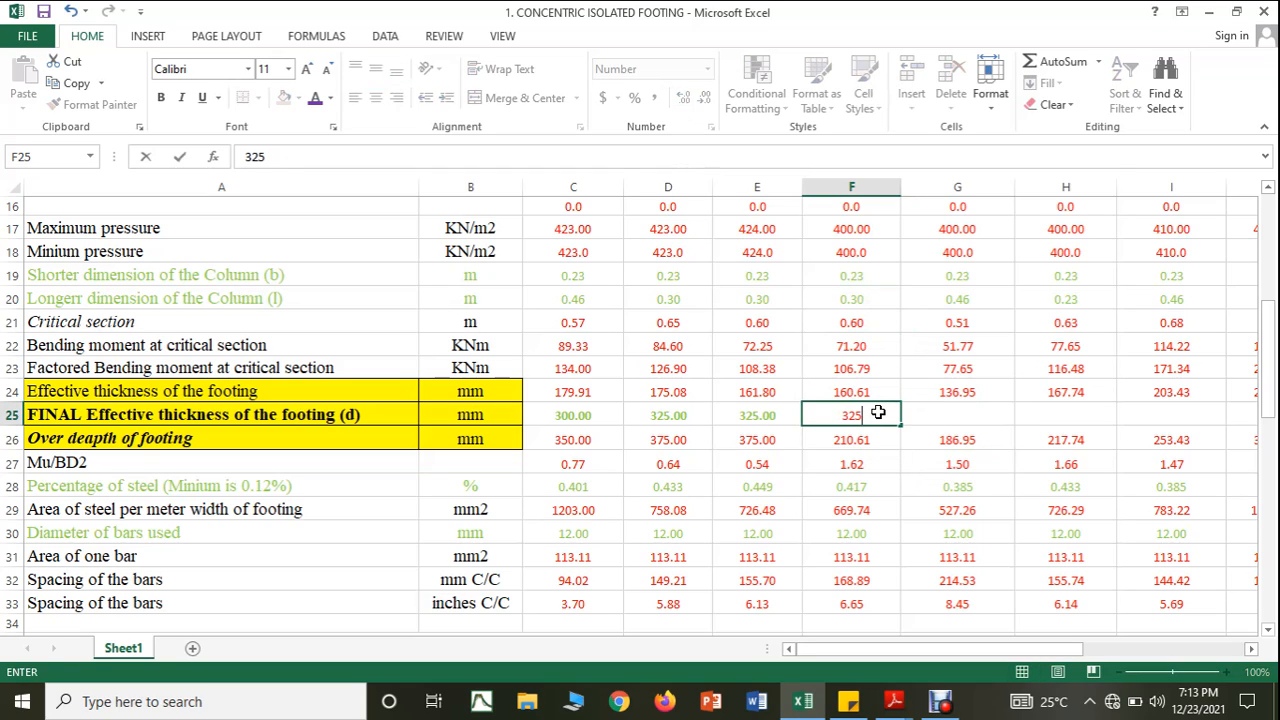
pyautogui.click(873, 479)
# Copy the cell formatting of E25 onto the final effective thickness in F25
pyautogui.click(757, 416)
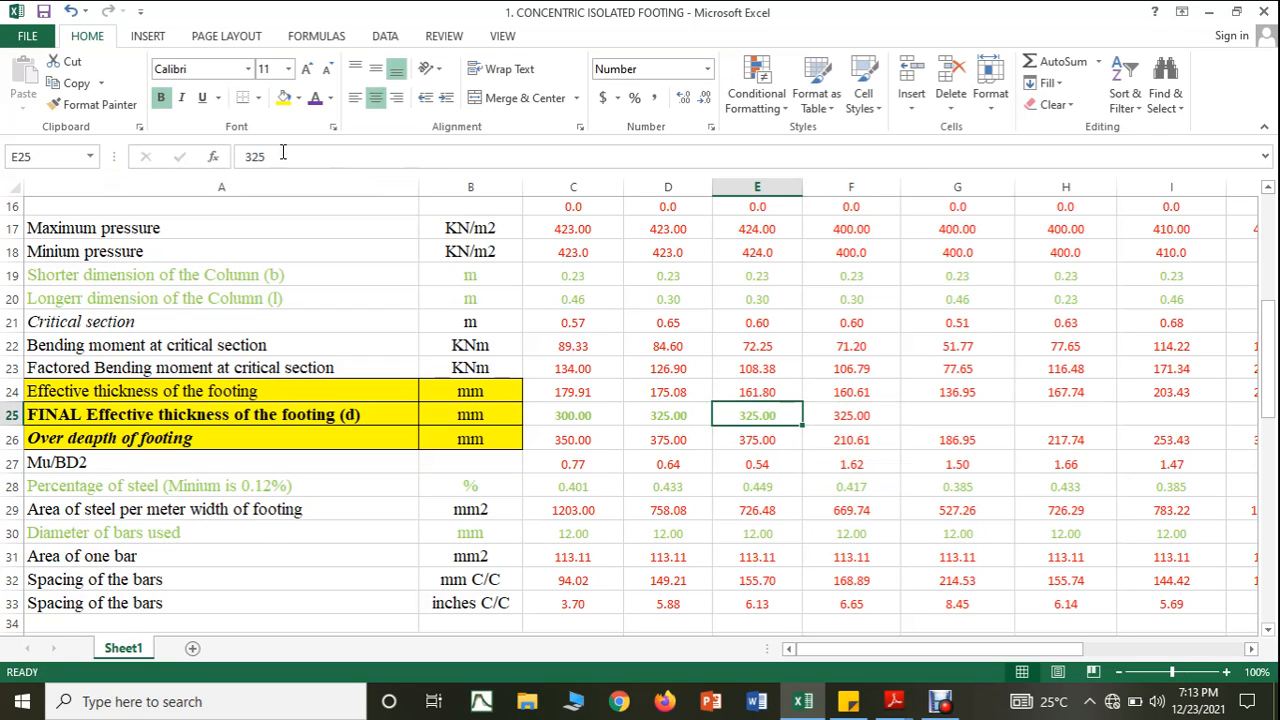
pyautogui.click(94, 106)
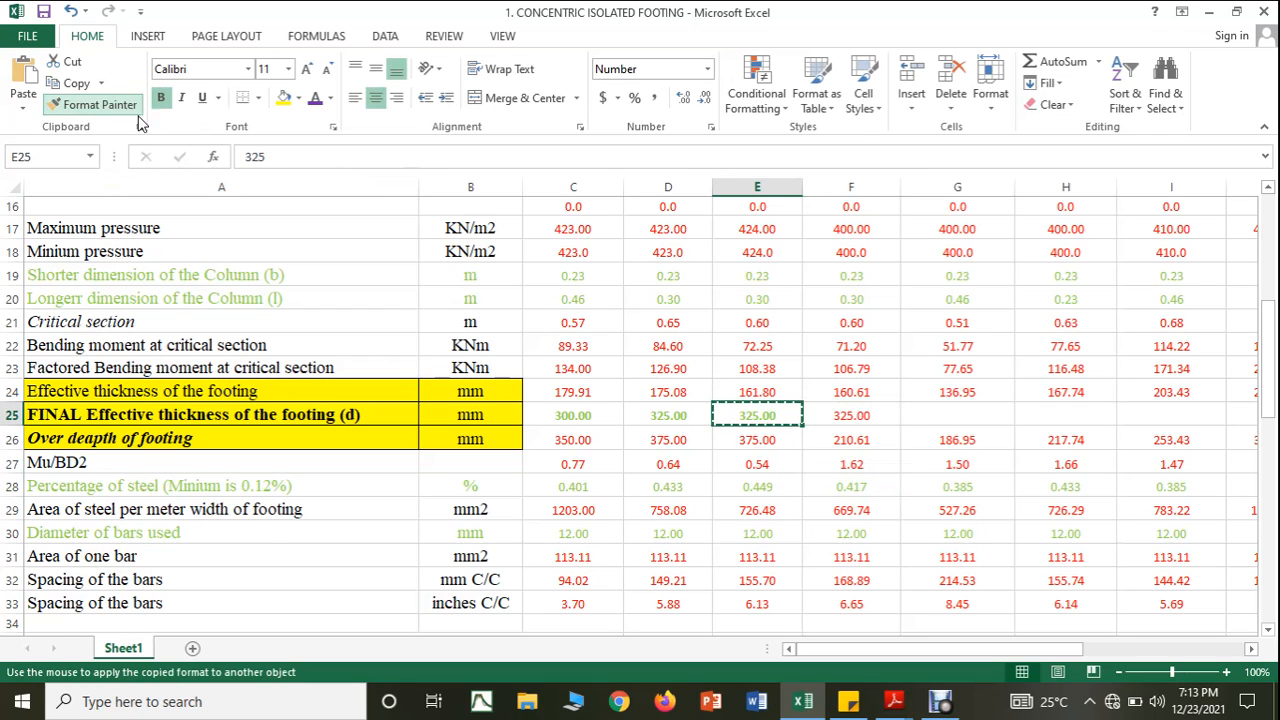
pyautogui.click(855, 414)
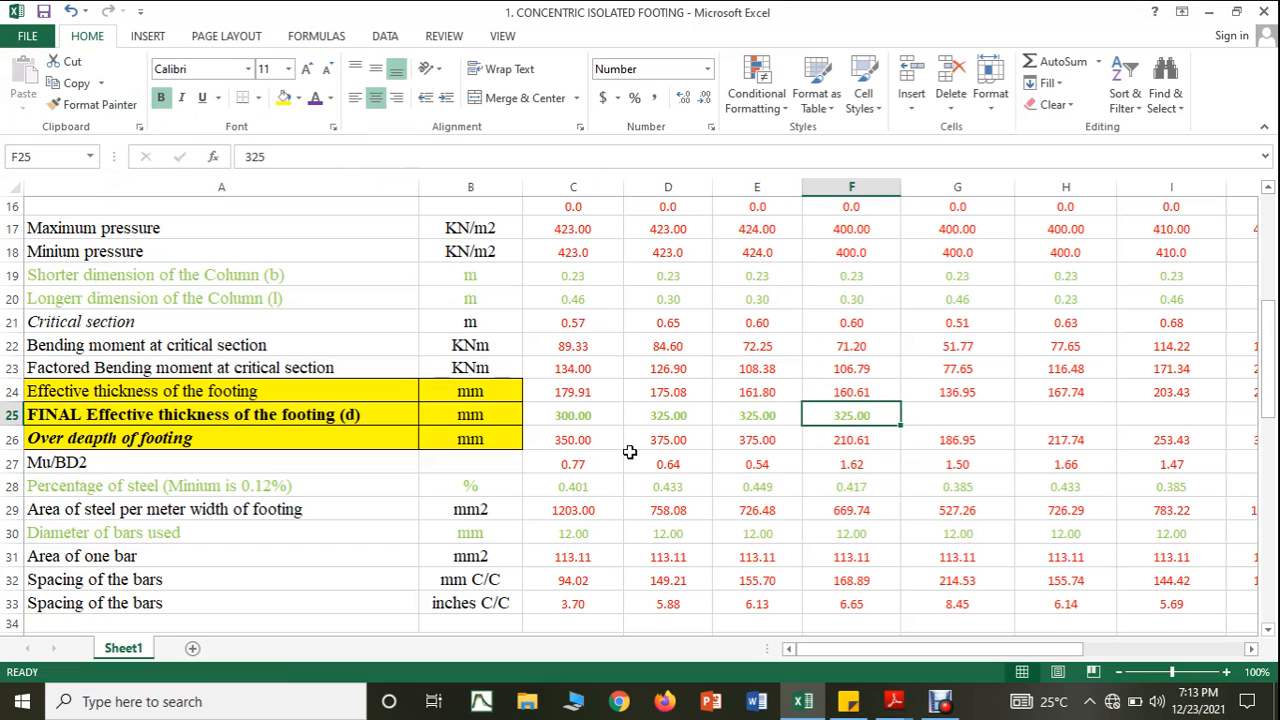
# Fill the punching influence plane length and width formulas from E36:E37 across into F36:F37
pyautogui.scroll(-3, 853, 445)
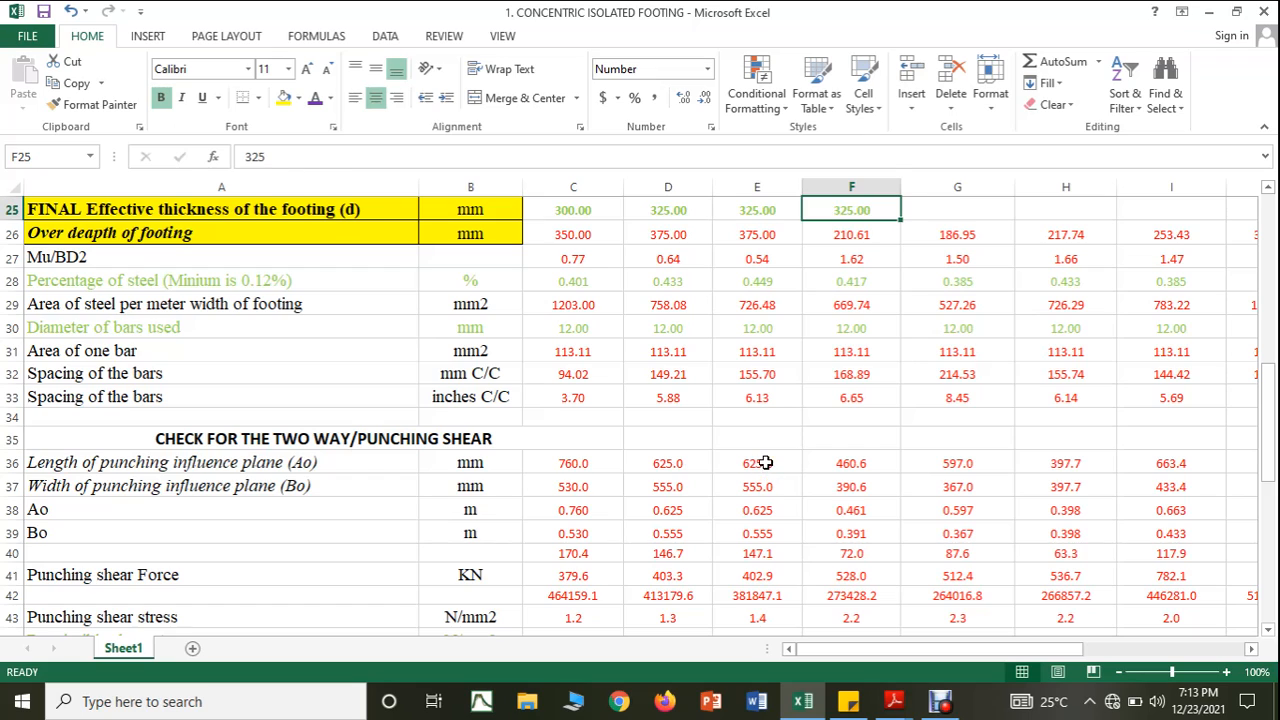
pyautogui.click(765, 462)
pyautogui.moveTo(803, 478); pyautogui.dragTo(868, 497)
pyautogui.click(798, 492)
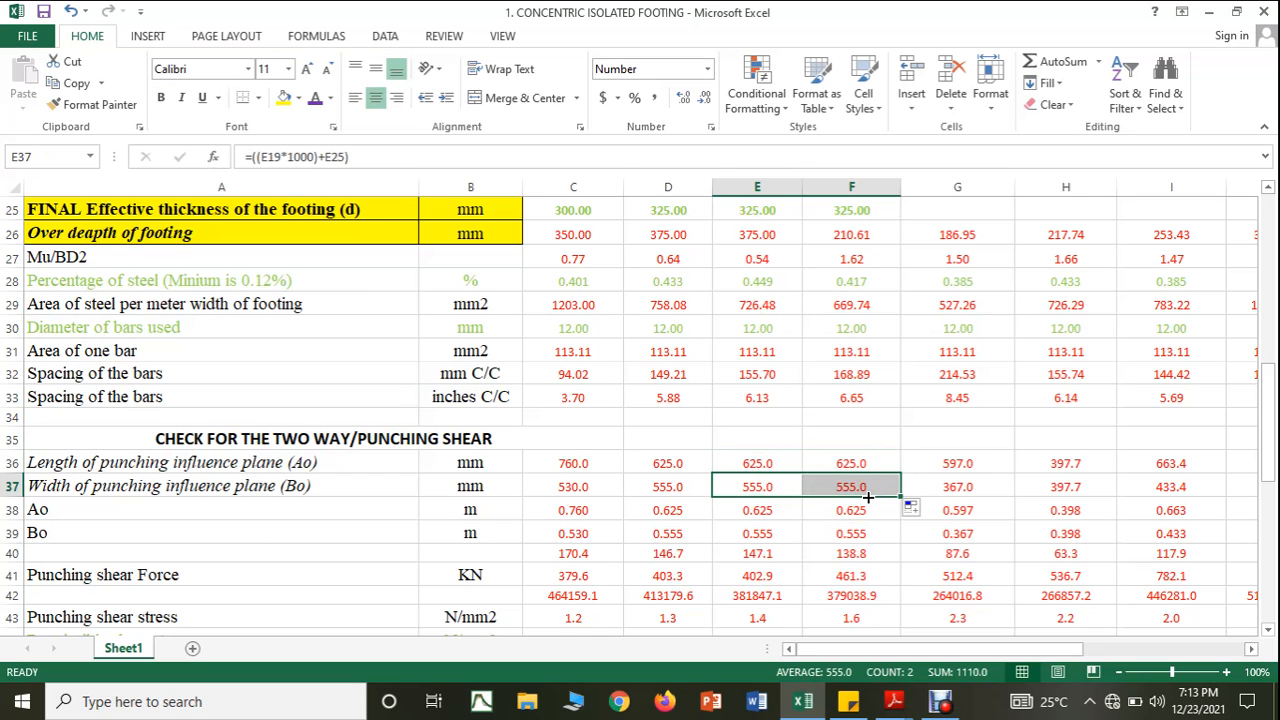
# Check column F's punching shear stress against the permissible value and set the longer column dimension in F20 to 0.46 m
pyautogui.scroll(-2, 868, 497)
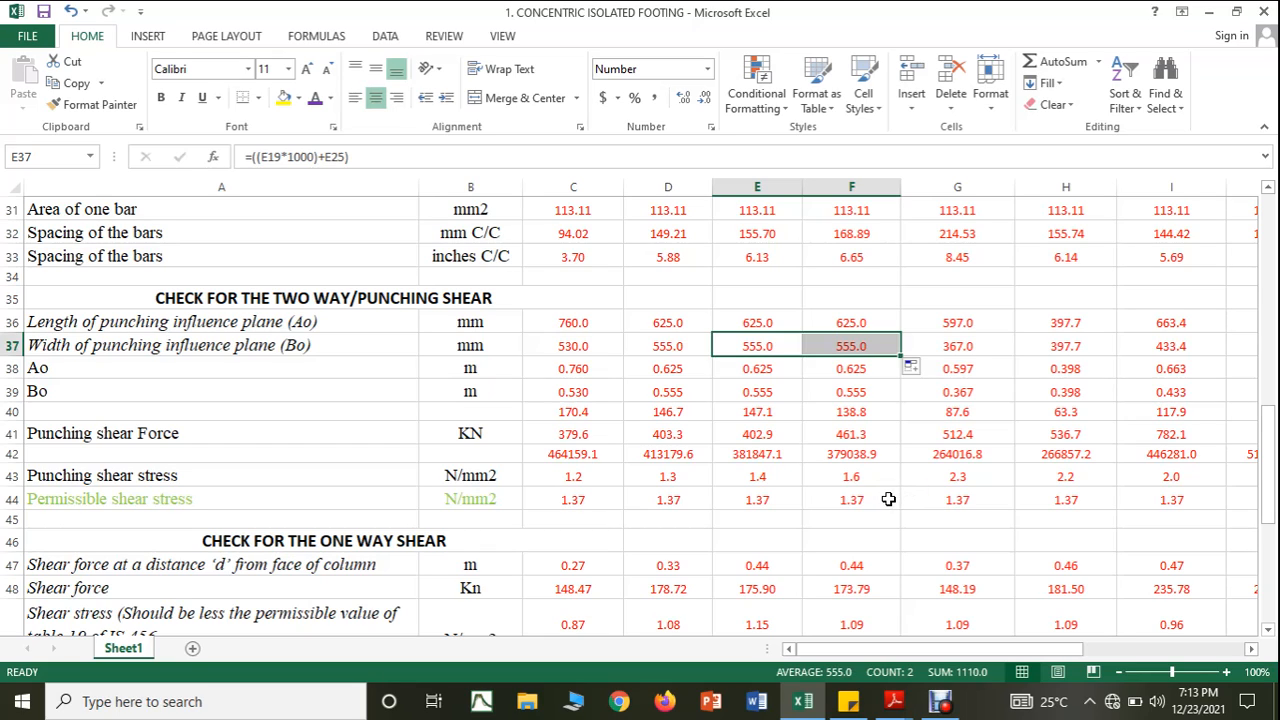
pyautogui.click(887, 499)
pyautogui.click(872, 476)
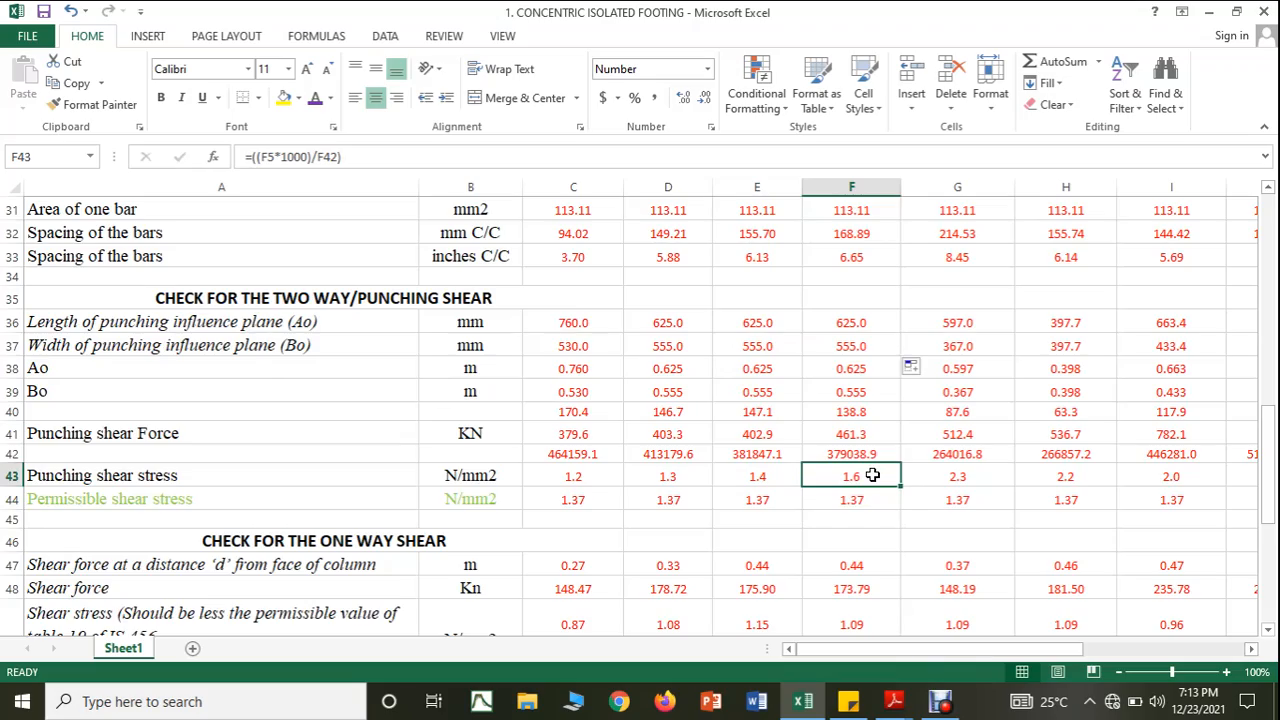
pyautogui.scroll(8, 872, 476)
pyautogui.scroll(1, 872, 476)
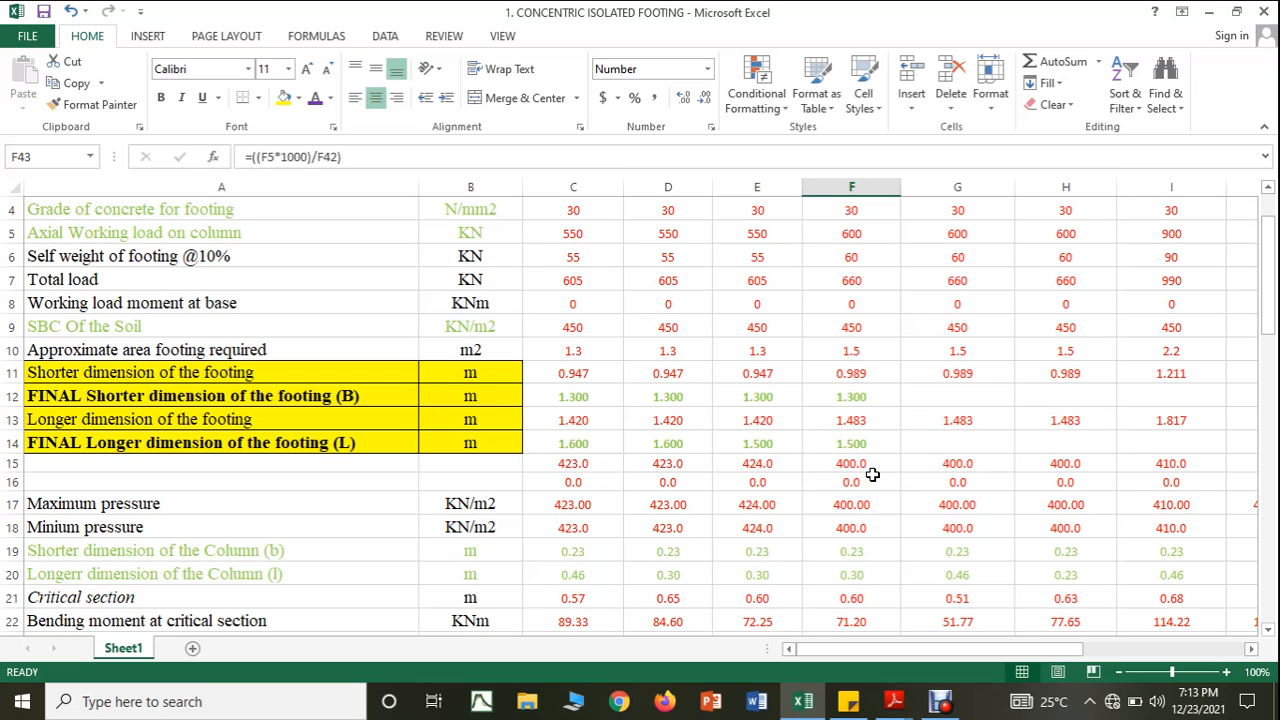
pyautogui.click(870, 575)
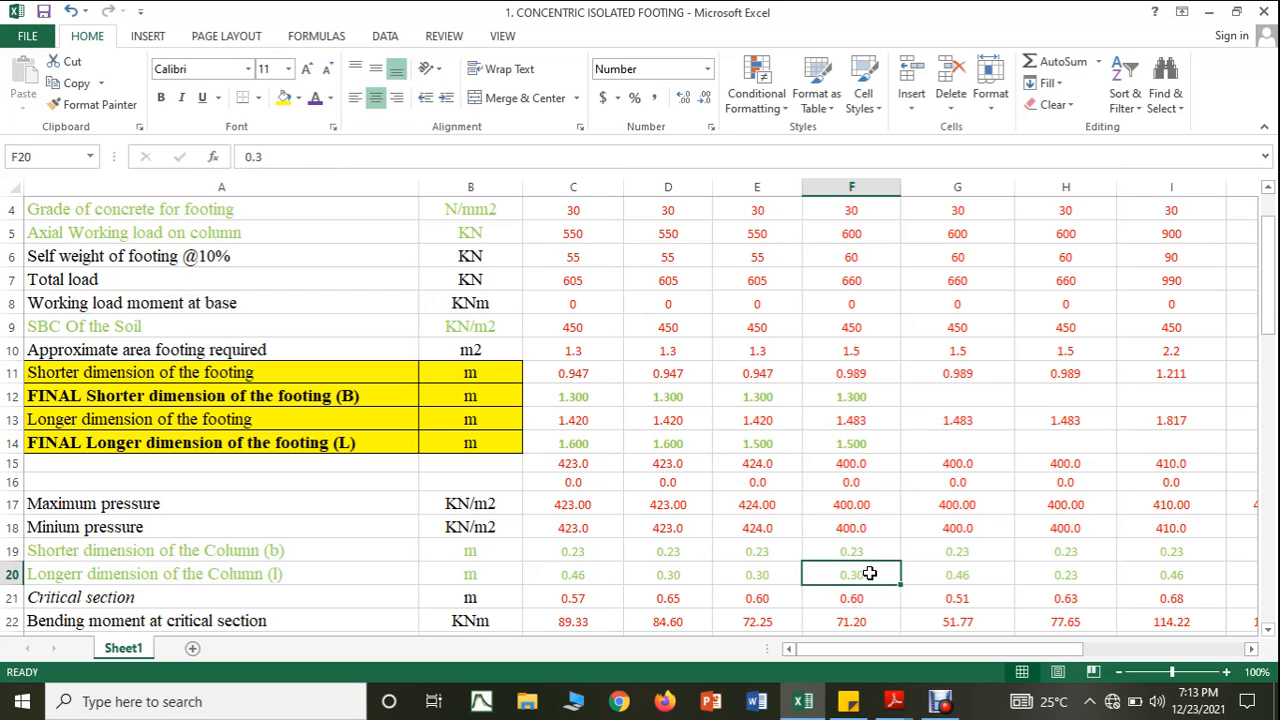
pyautogui.write('0.')
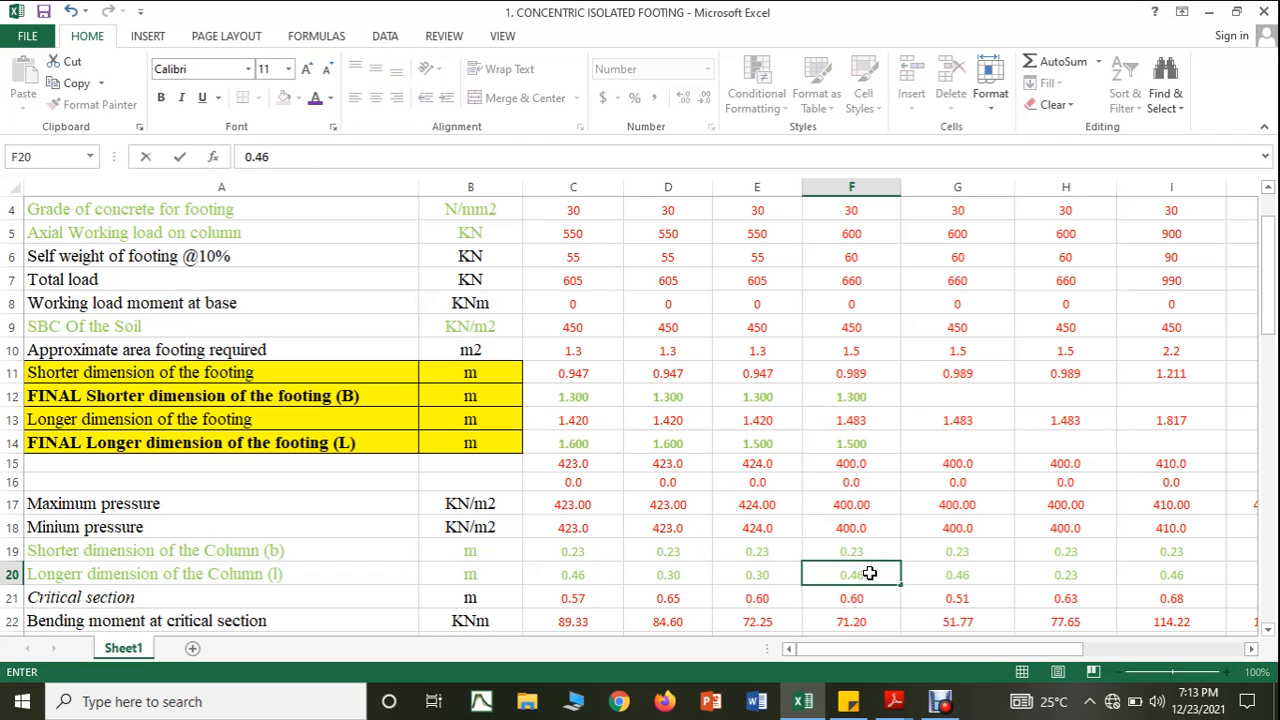
pyautogui.click(952, 570)
# Set the final effective thickness in F25 to 350 mm and fill the overall depth formula from E26 across into F26
pyautogui.scroll(1, 919, 538)
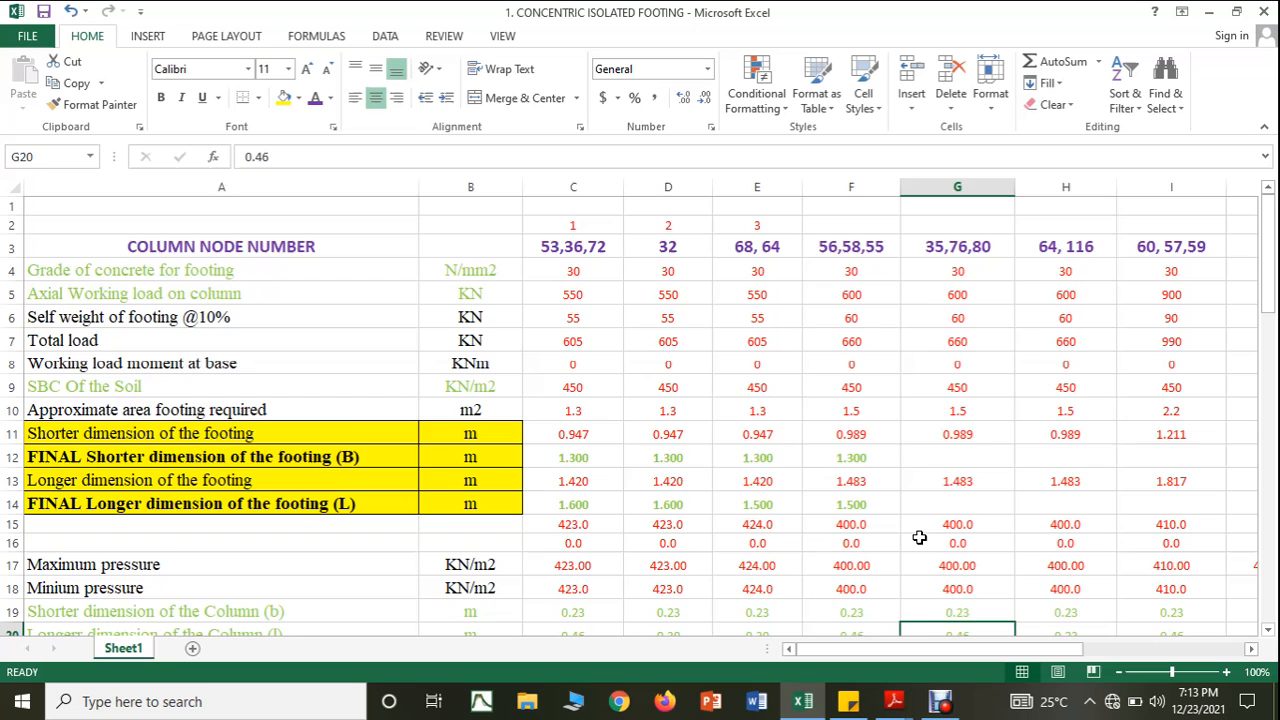
pyautogui.scroll(-2, 919, 538)
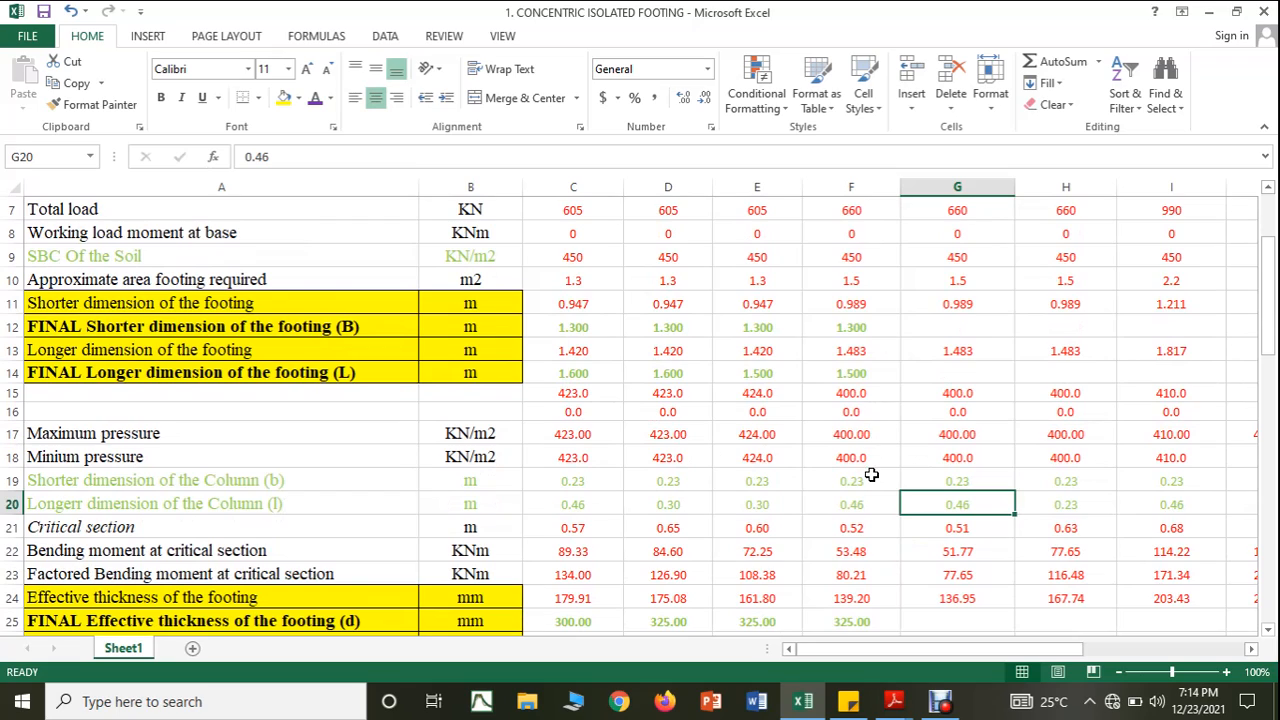
pyautogui.scroll(-2, 871, 475)
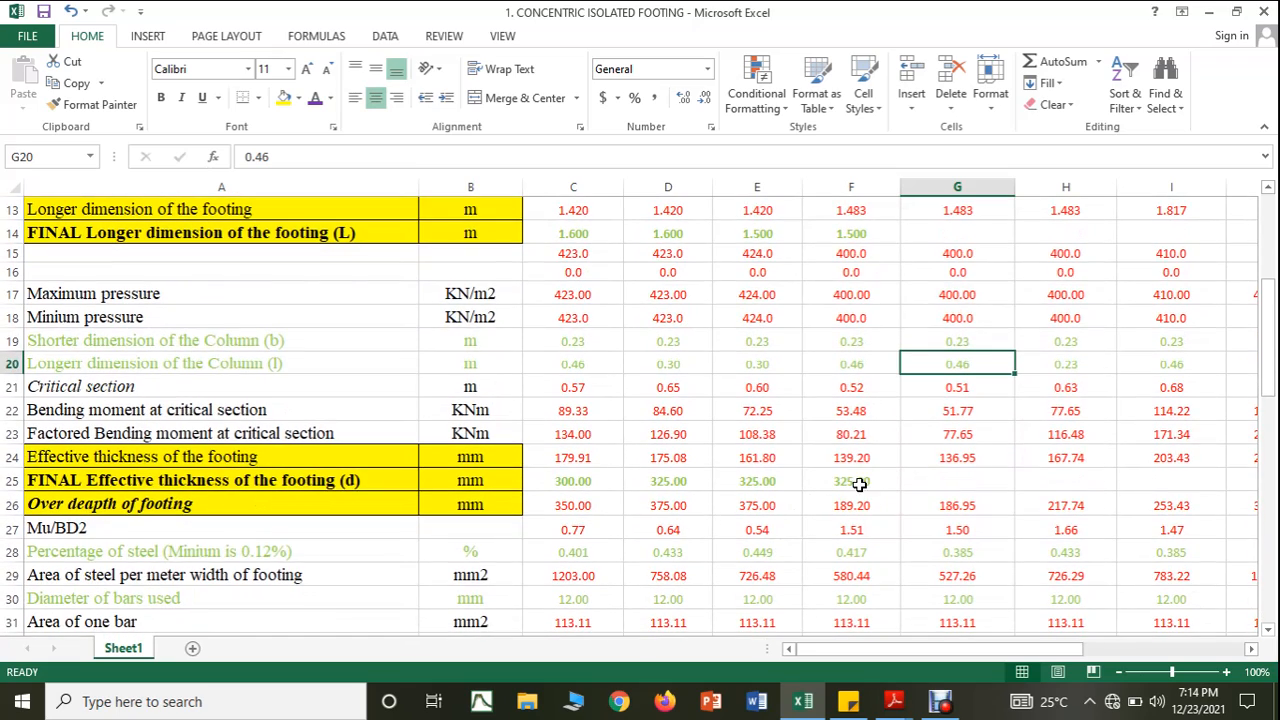
pyautogui.click(859, 483)
pyautogui.write('350')
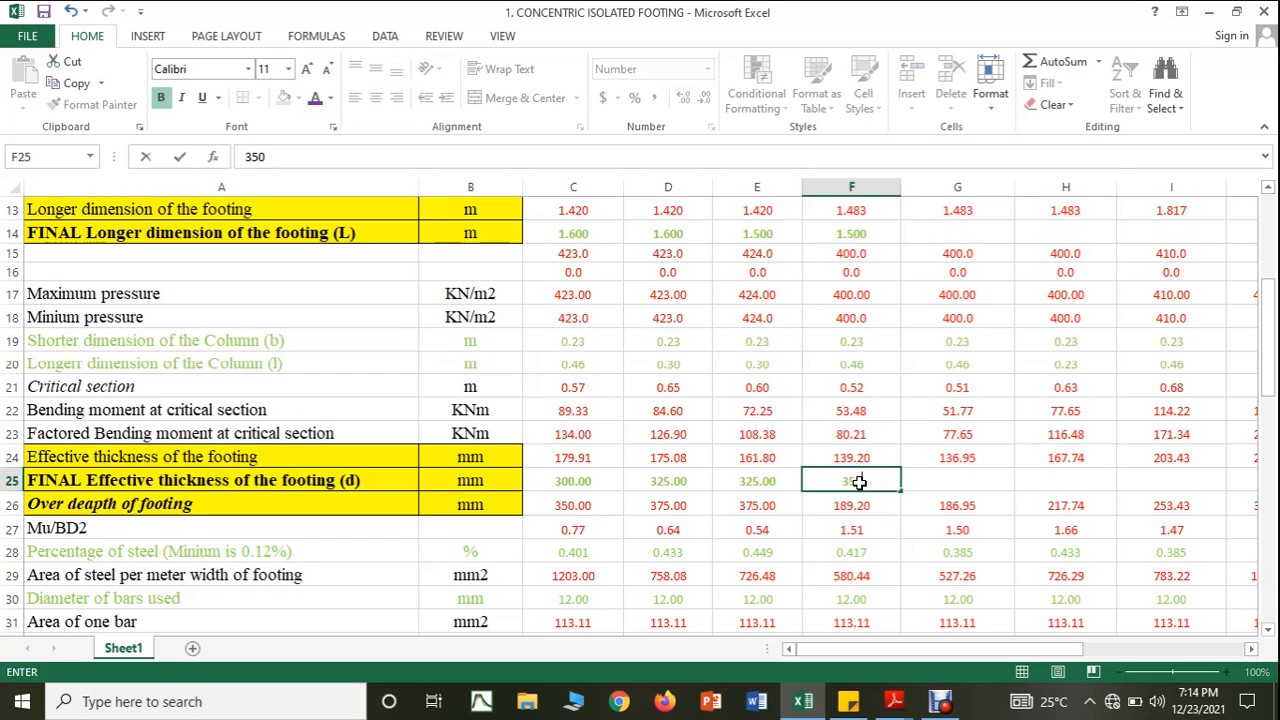
pyautogui.click(910, 572)
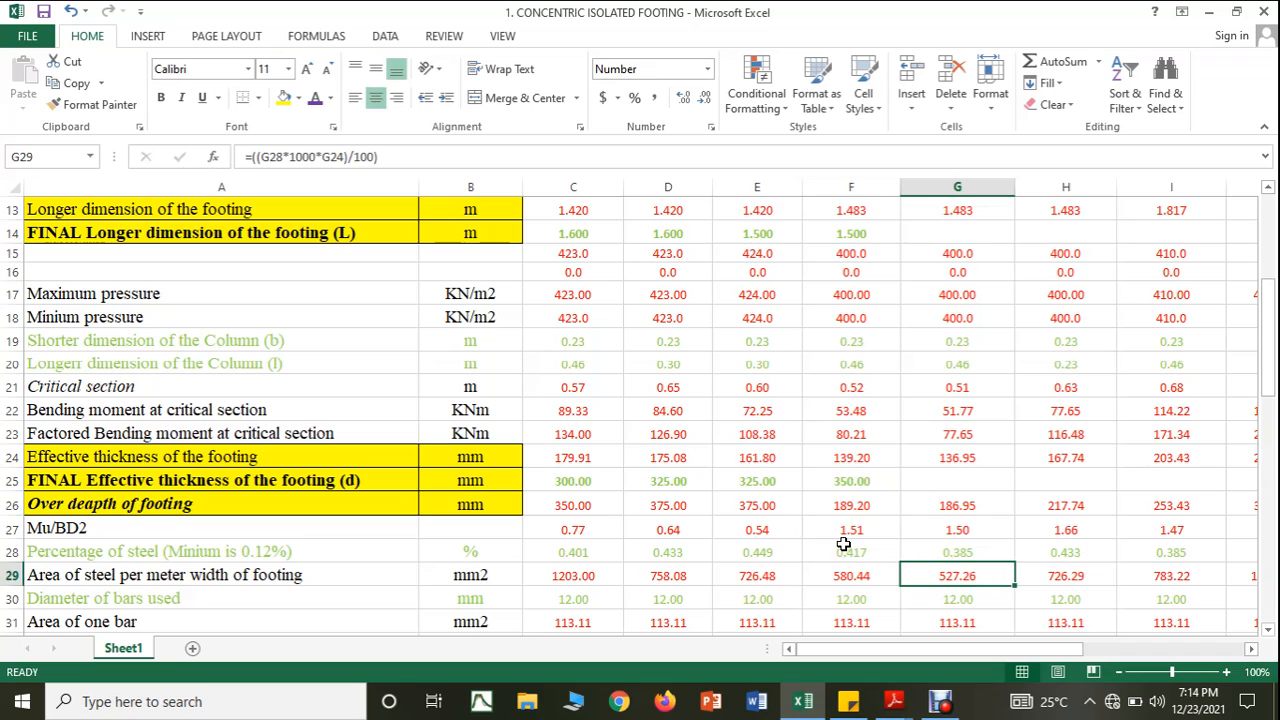
pyautogui.click(797, 508)
pyautogui.moveTo(804, 512); pyautogui.dragTo(895, 522)
# Compare column F's punching shear stress with the permissible value and examine the formula in F42
pyautogui.scroll(-1, 887, 567)
pyautogui.scroll(-3, 887, 567)
pyautogui.scroll(-2, 875, 521)
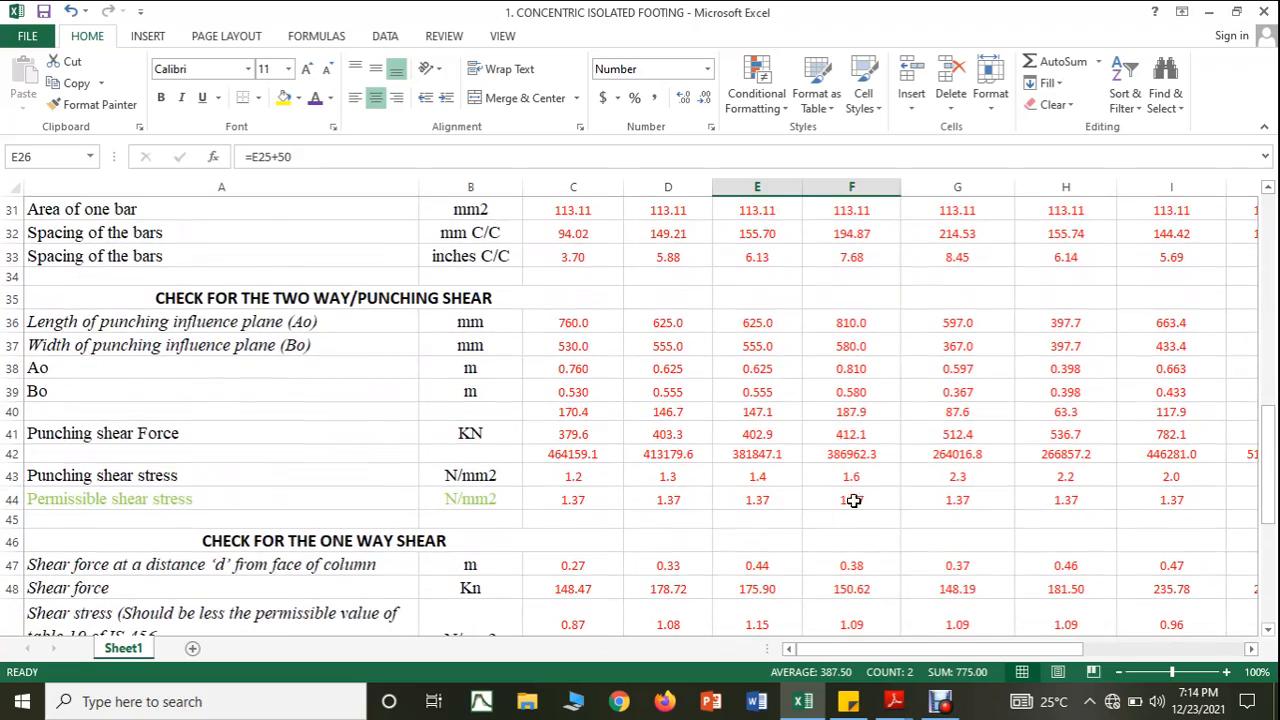
pyautogui.click(840, 504)
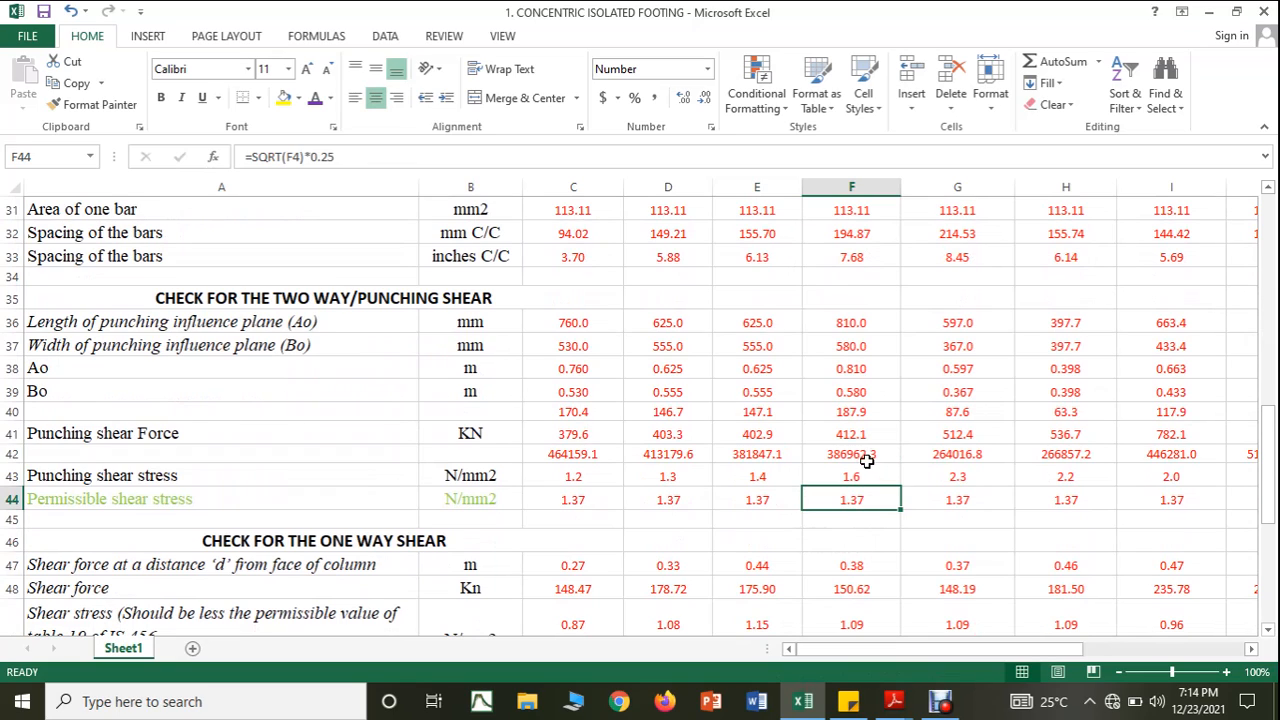
pyautogui.click(867, 457)
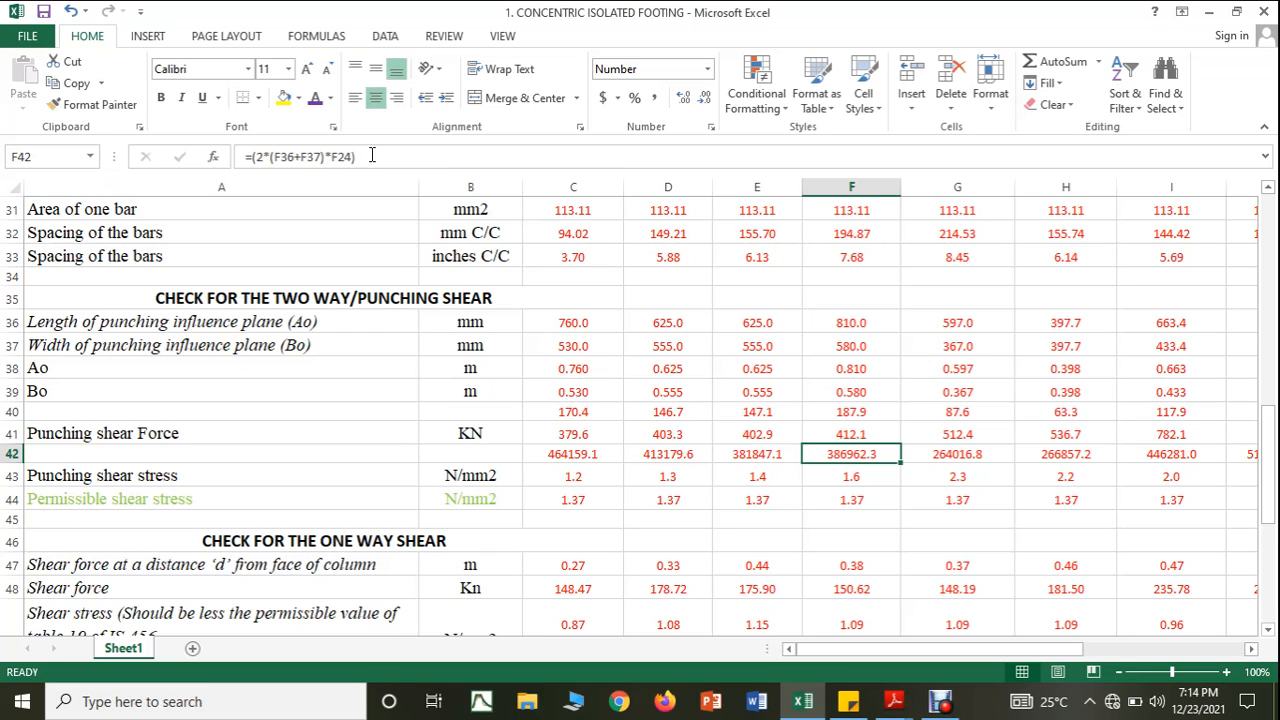
pyautogui.click(371, 155)
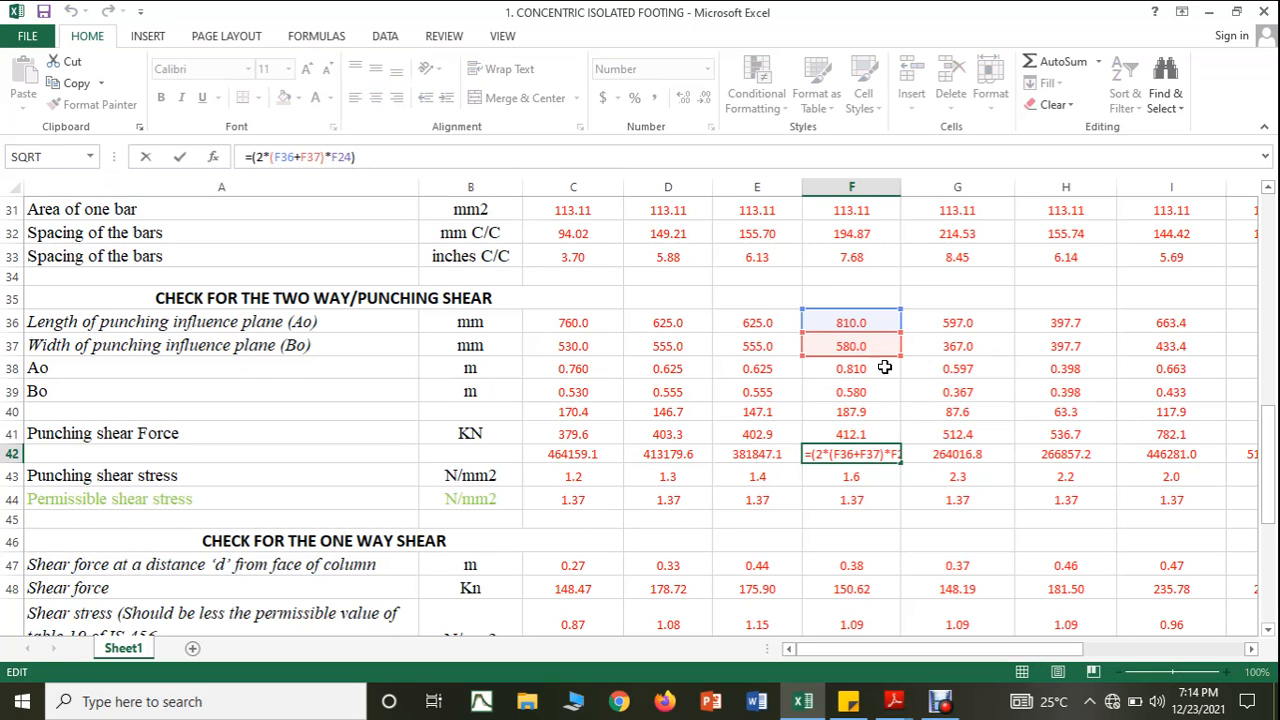
pyautogui.press('Escape')
# Examine the punching influence plane length and width formulas in F36 and F37 along with the cells they reference
pyautogui.click(846, 320)
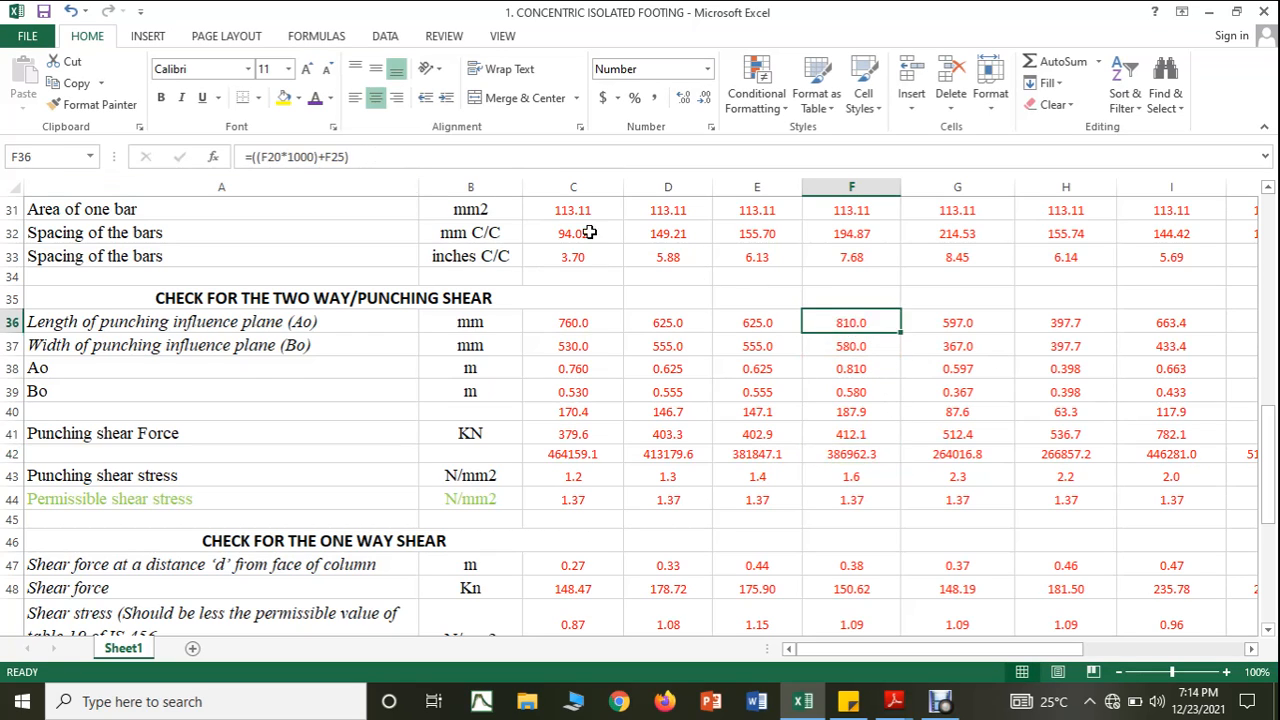
pyautogui.click(347, 157)
pyautogui.moveTo(1268, 466); pyautogui.dragTo(1268, 345)
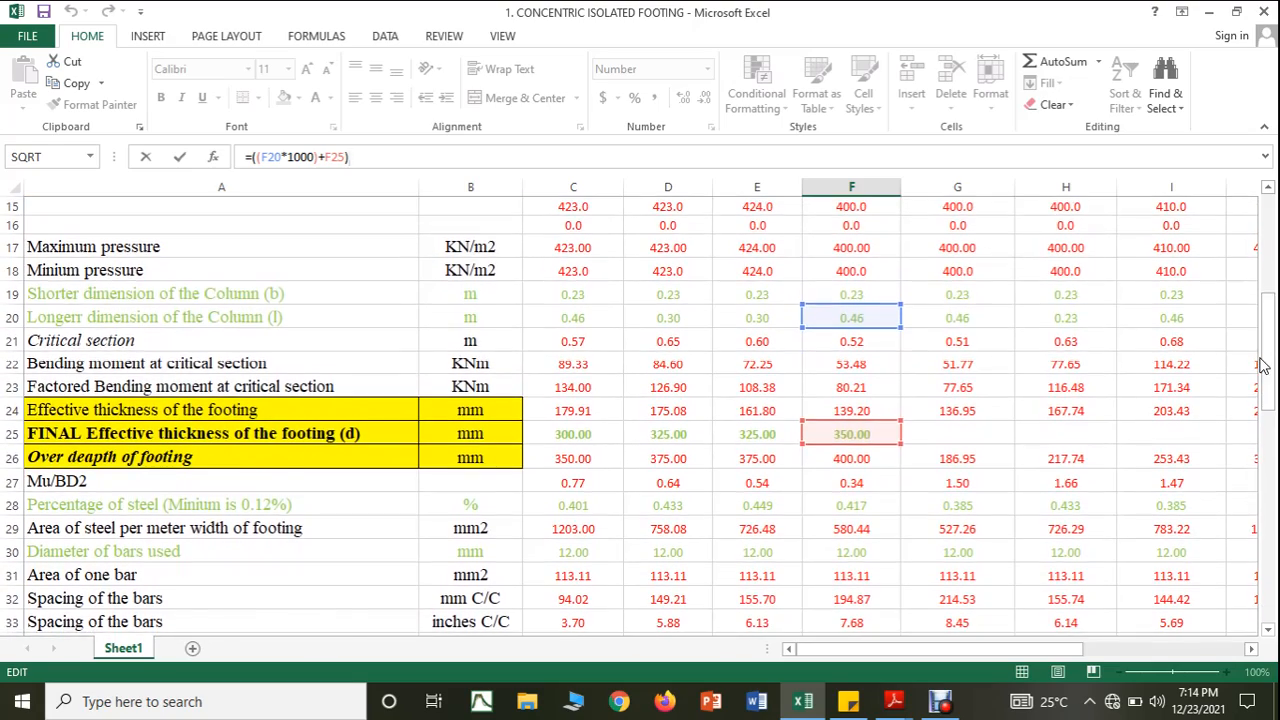
pyautogui.press('Escape')
pyautogui.scroll(-1, 996, 420)
pyautogui.scroll(-1, 996, 420)
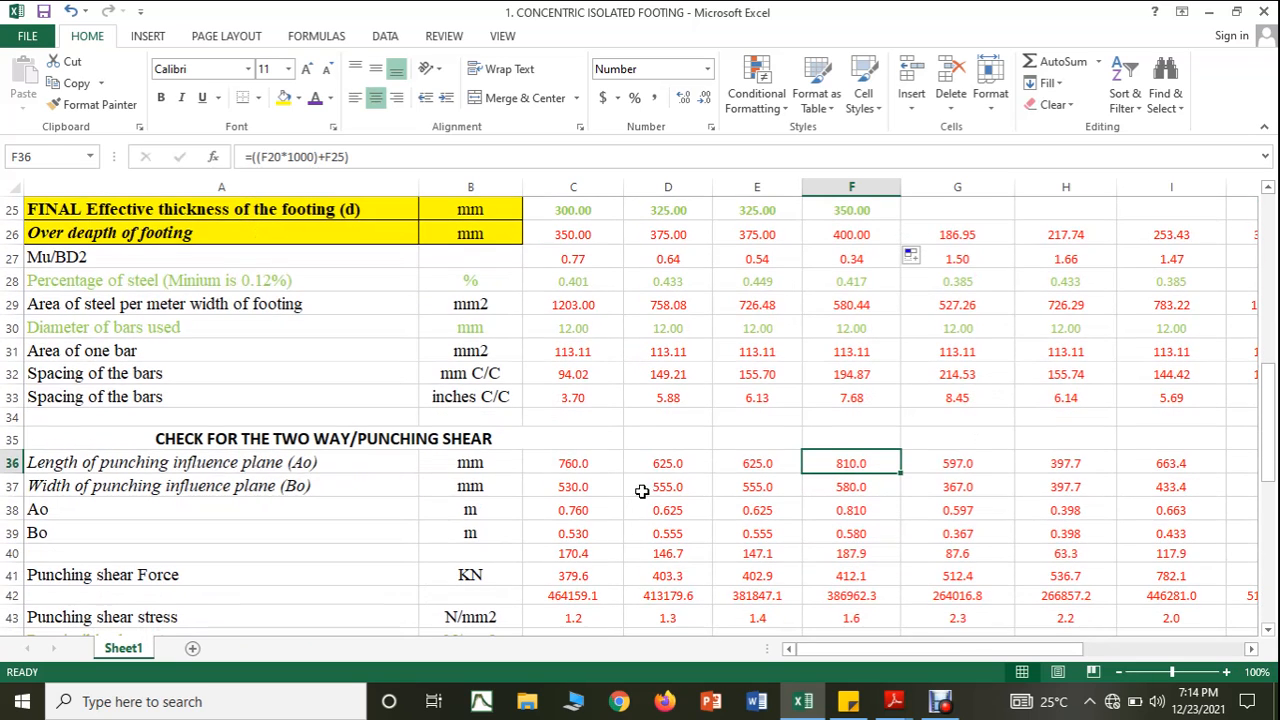
pyautogui.click(844, 488)
pyautogui.click(397, 157)
pyautogui.moveTo(1269, 452); pyautogui.dragTo(1250, 432)
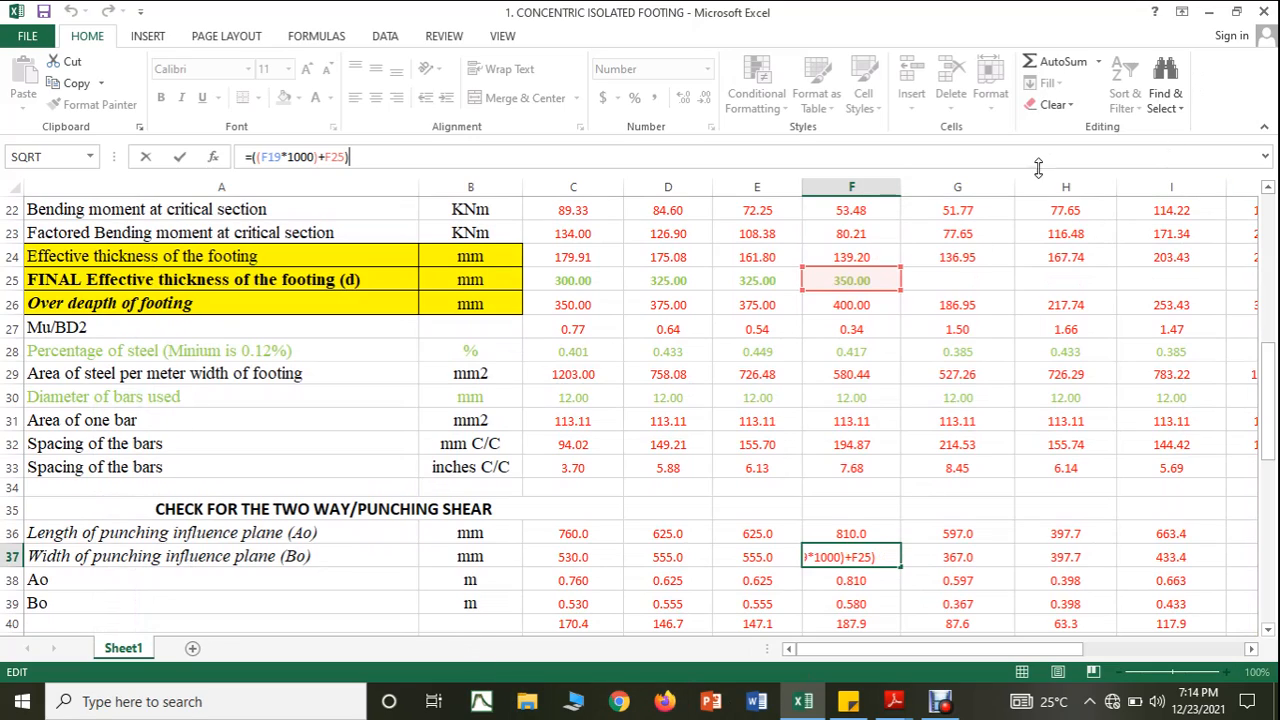
# Leave the workbook and open the design notes file 1. CONCENTRIC ISOLATED FOOTING.pdf in Adobe Reader
pyautogui.click(1207, 12)
pyautogui.click(1166, 11)
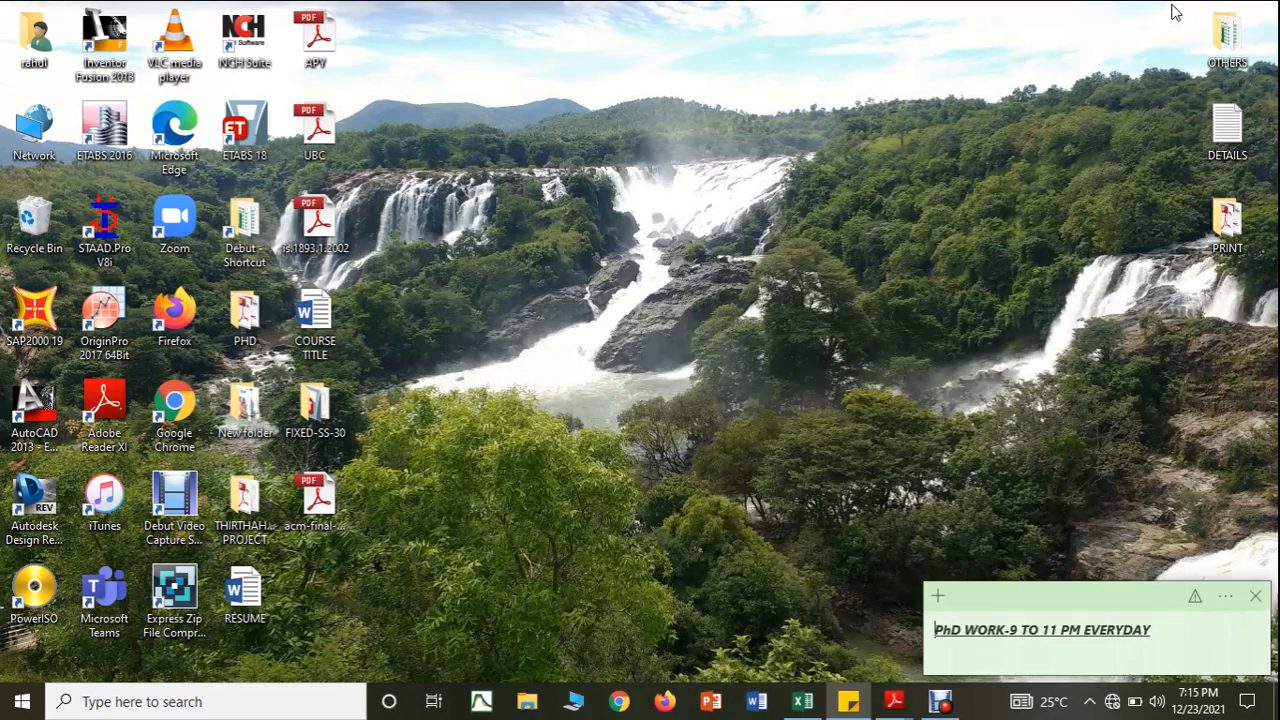
pyautogui.click(725, 210)
pyautogui.click(250, 242)
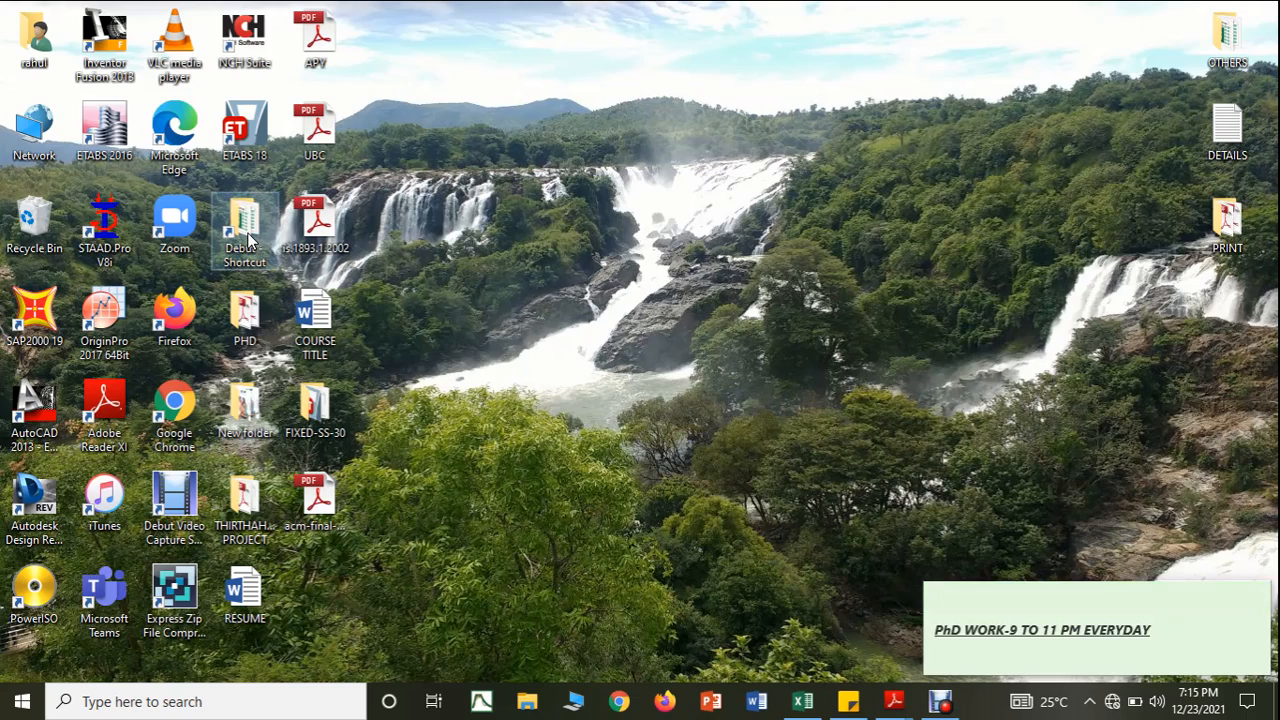
pyautogui.doubleClick(250, 242)
pyautogui.doubleClick(367, 240)
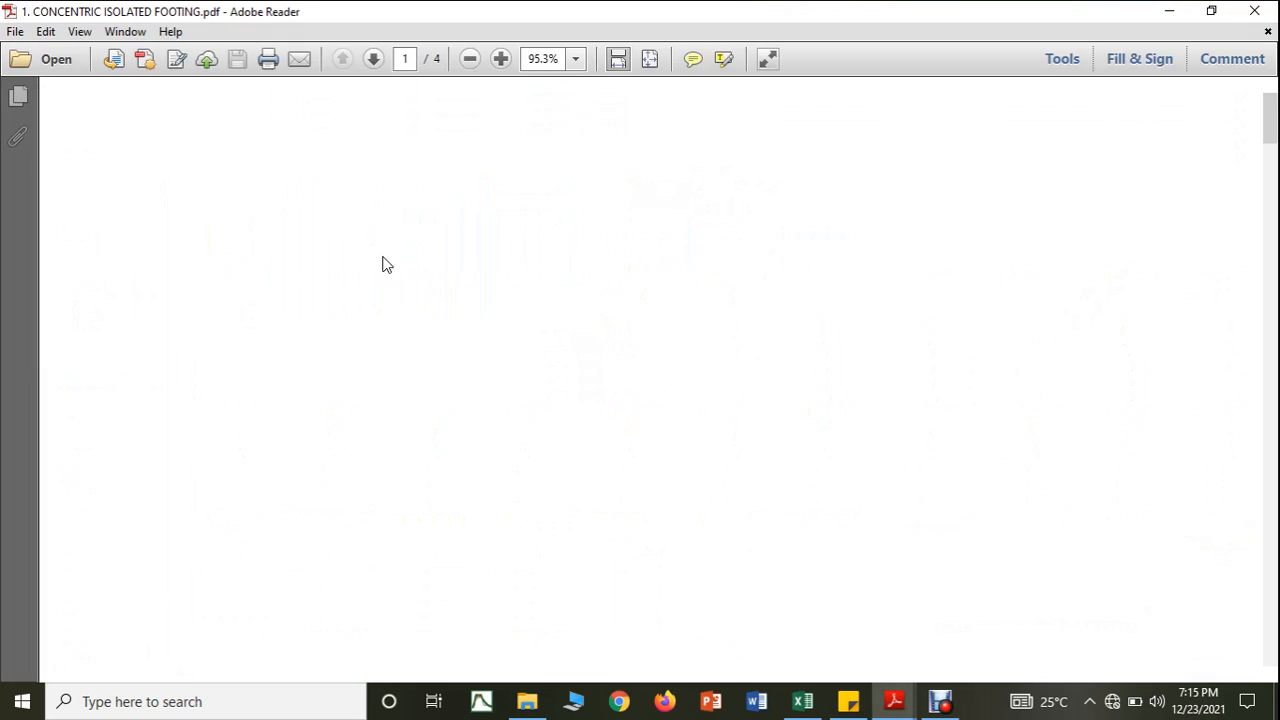
# Read the handwritten two-way punching shear formulas for the influence plane dimensions and shear force on page 3 of the notes
pyautogui.scroll(-20, 707, 347)
pyautogui.scroll(-15, 707, 347)
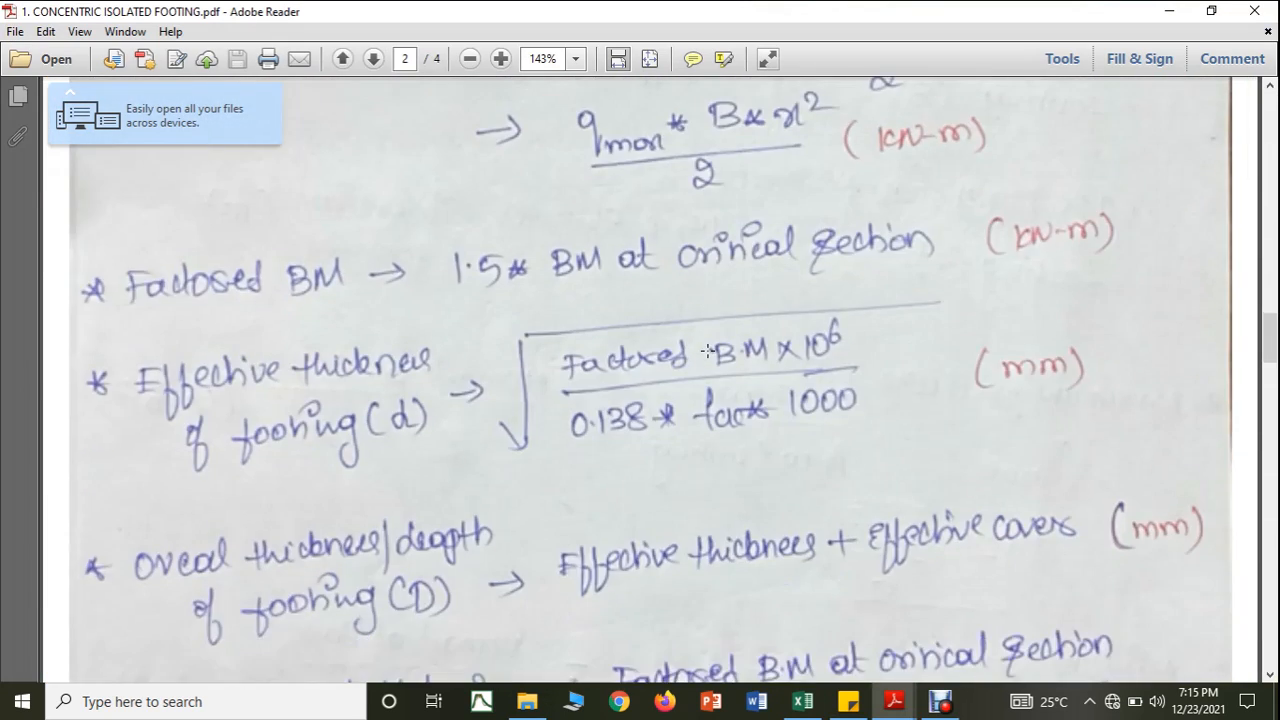
pyautogui.scroll(-15, 707, 350)
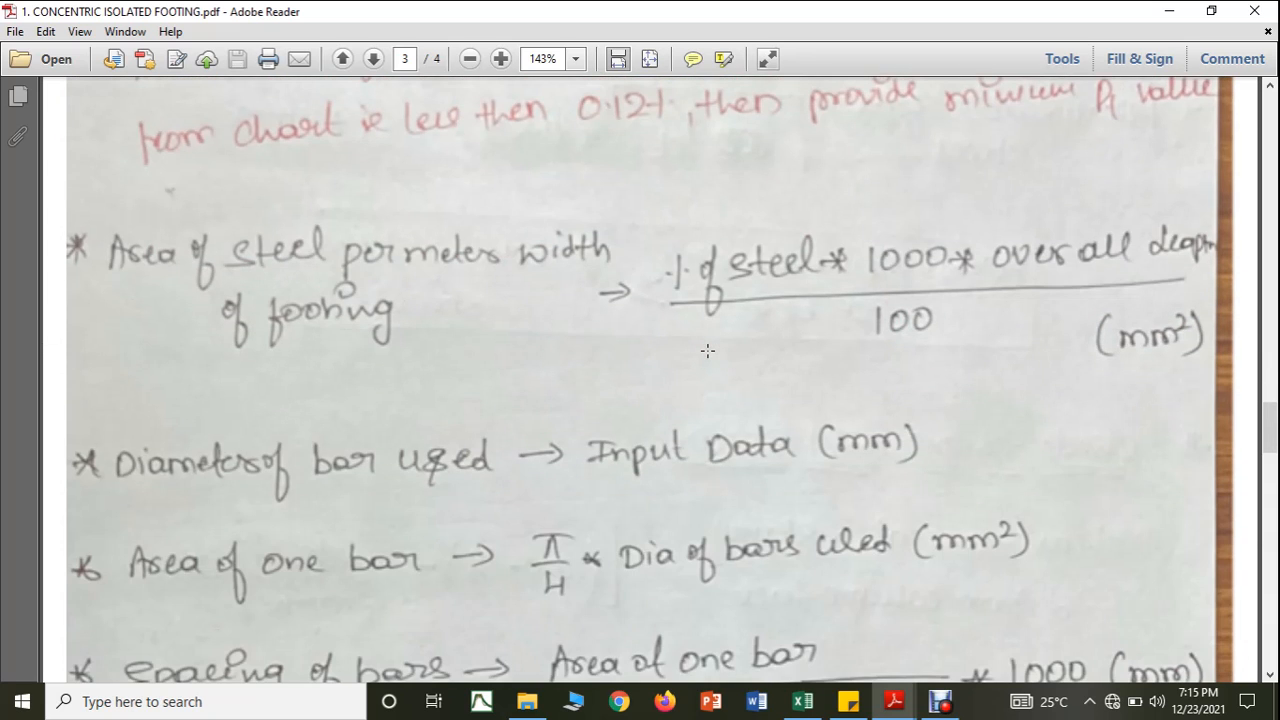
pyautogui.scroll(-4, 707, 350)
pyautogui.scroll(-3, 707, 350)
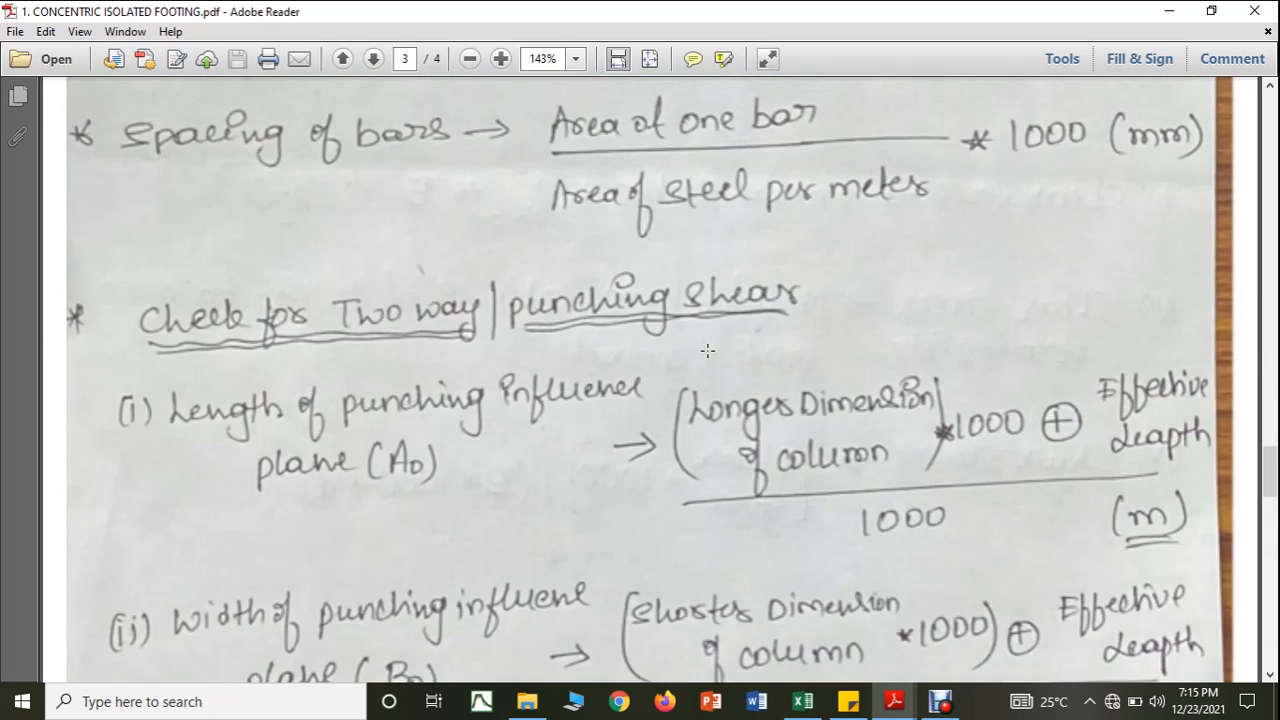
pyautogui.scroll(-3, 725, 378)
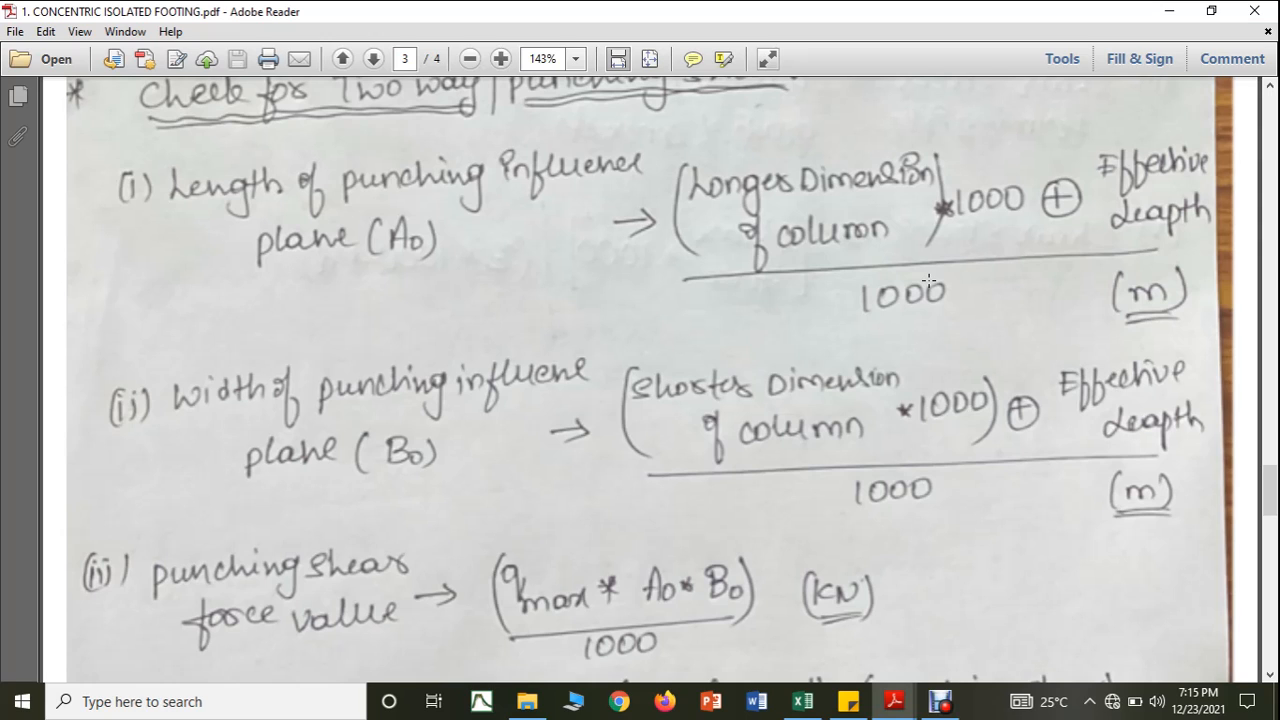
pyautogui.scroll(-1, 879, 311)
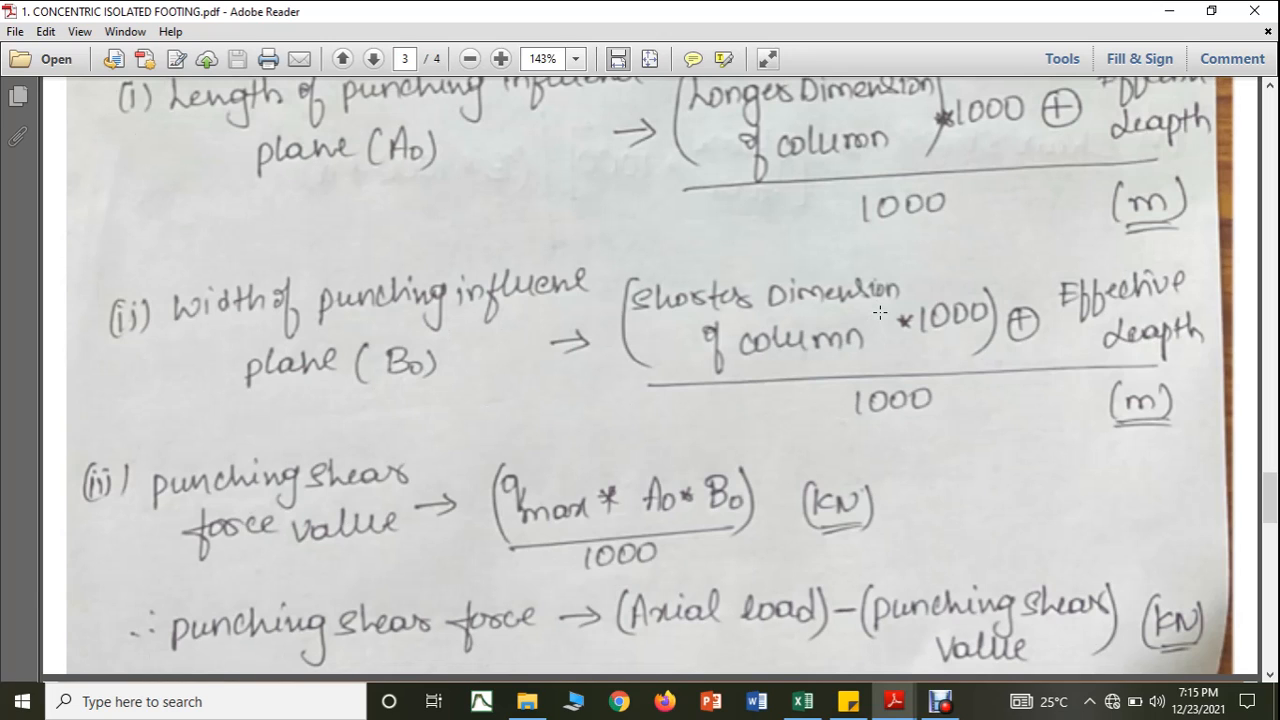
pyautogui.scroll(-1, 879, 311)
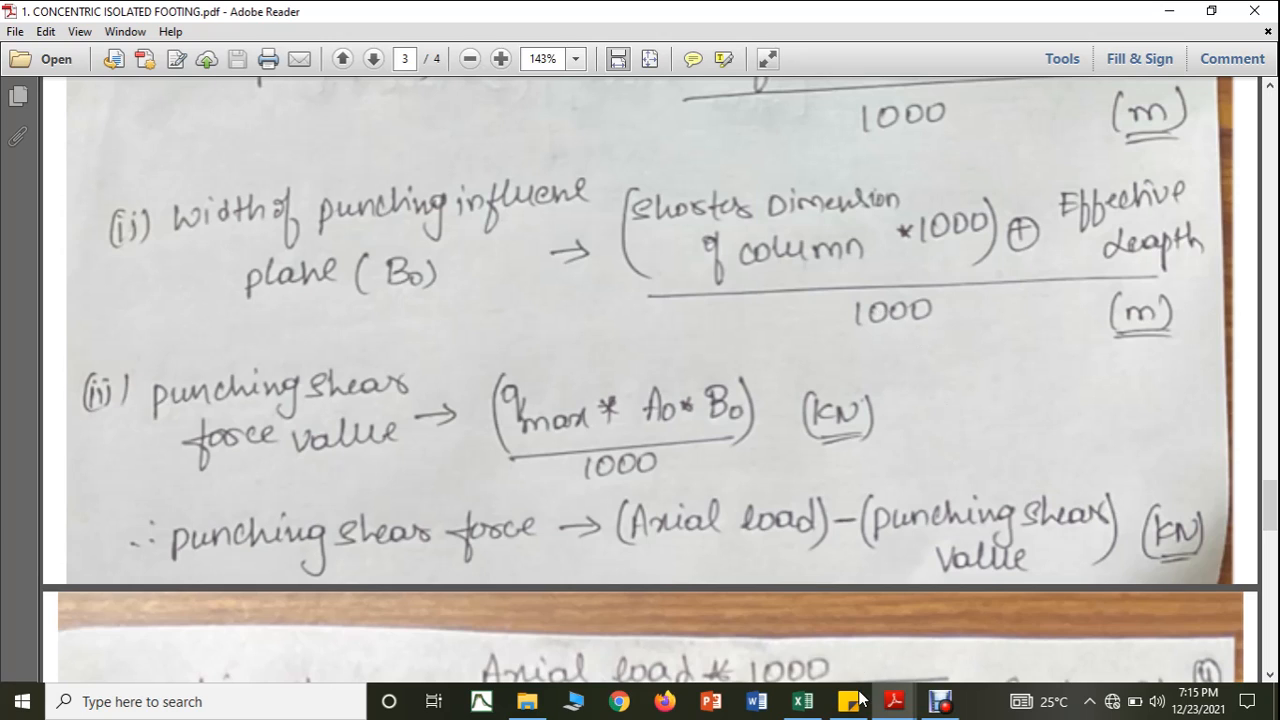
# Return to the Excel workbook, leave the F37 formula, and review the shear checks and final footing dimensions
pyautogui.click(795, 700)
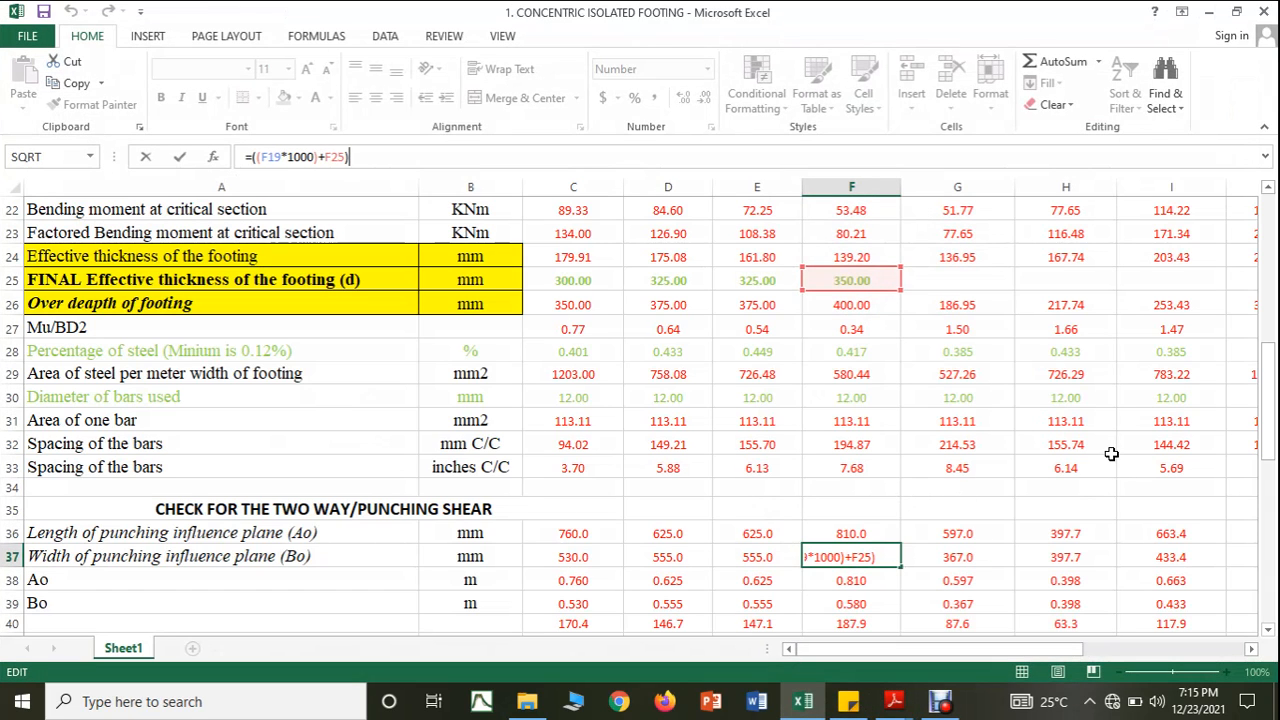
pyautogui.press('Escape')
pyautogui.scroll(-6, 1100, 452)
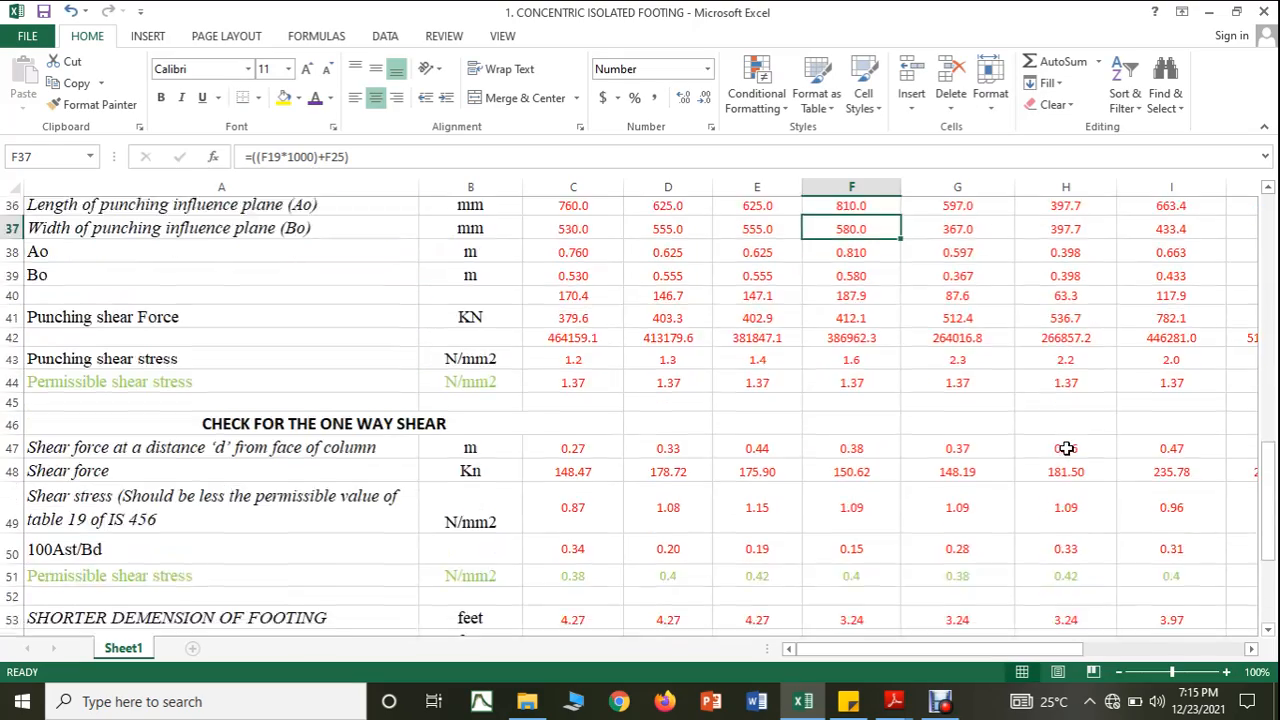
pyautogui.scroll(-3, 1066, 448)
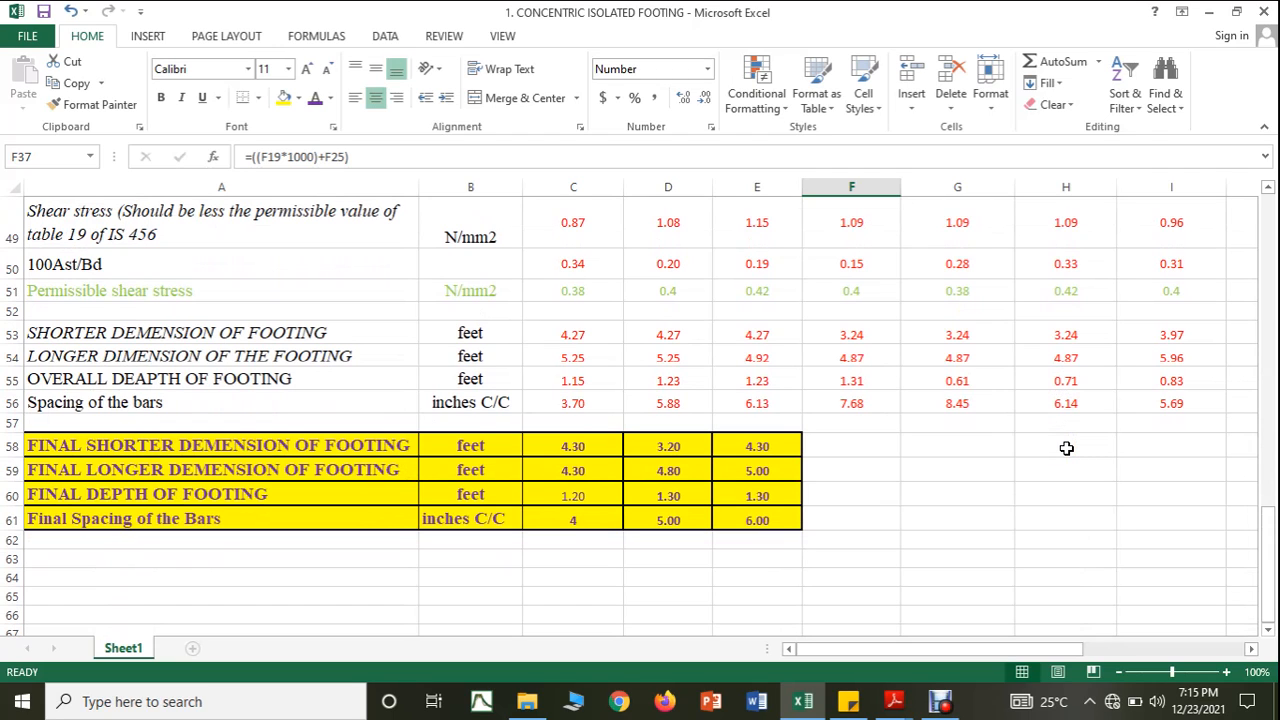
# Set the final effective thickness of column F's footing in F25 to 400 mm
pyautogui.scroll(3, 1066, 448)
pyautogui.scroll(7, 1066, 448)
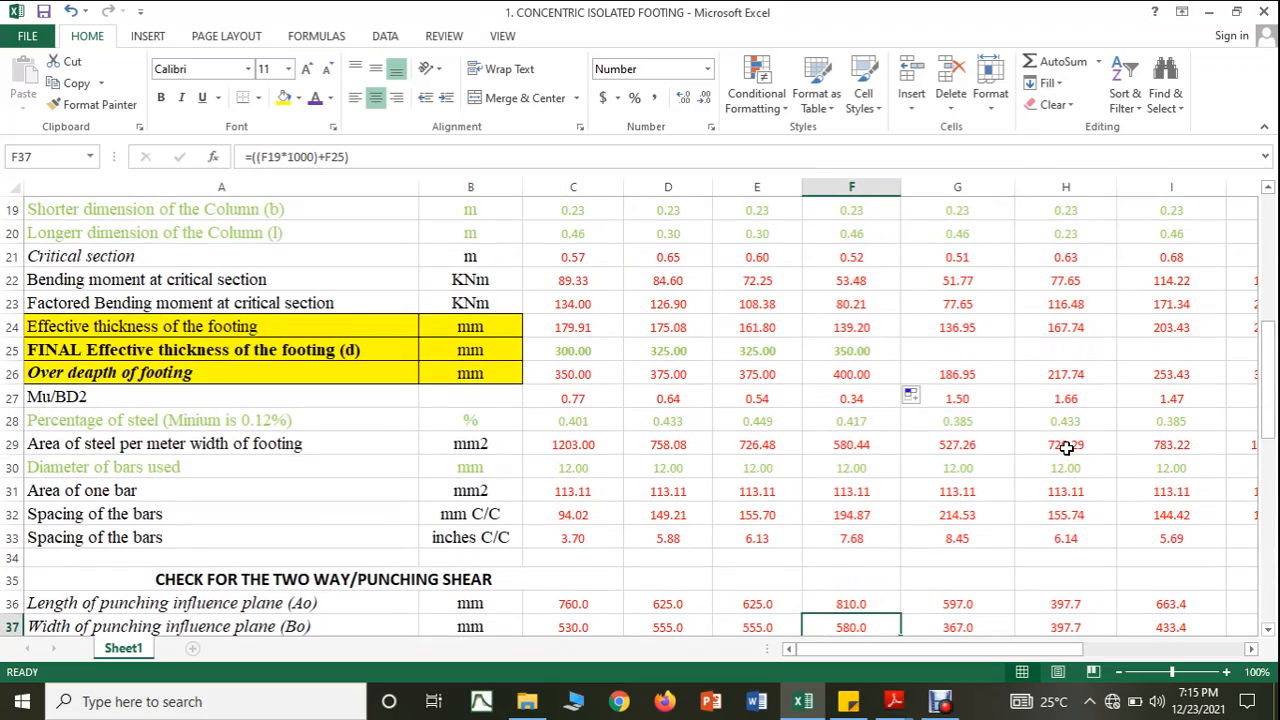
pyautogui.scroll(3, 1066, 448)
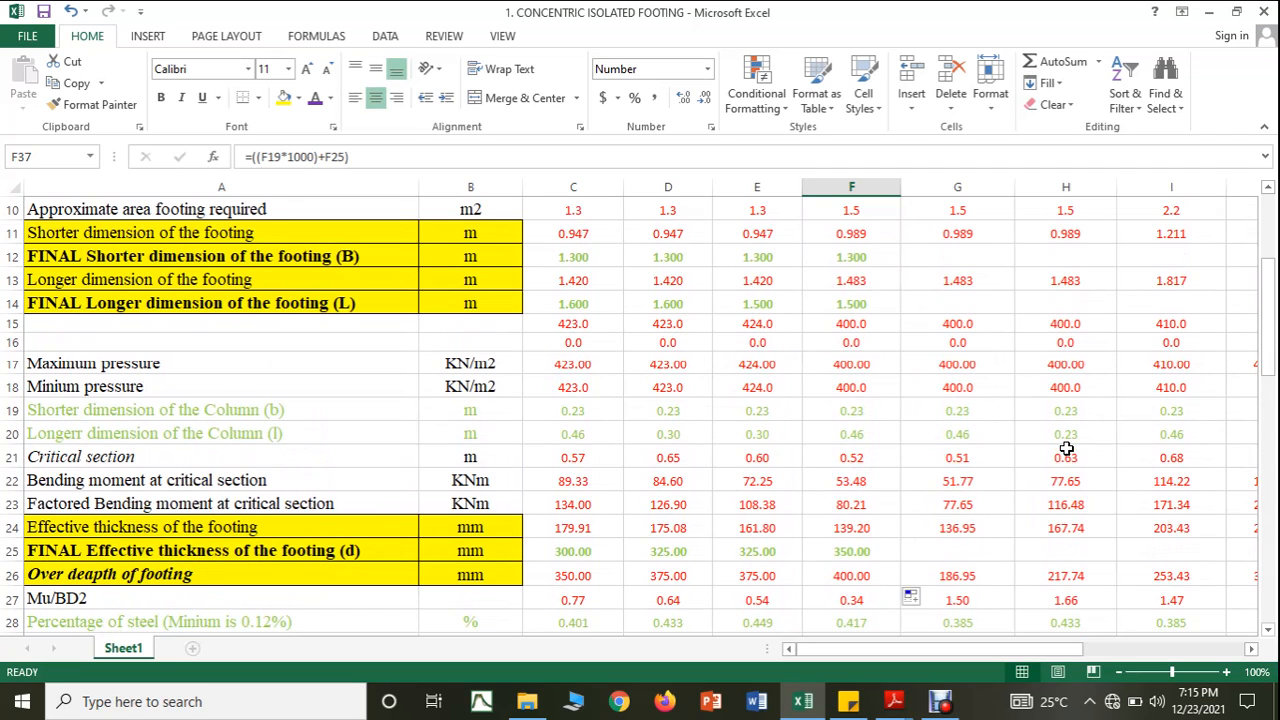
pyautogui.scroll(-1, 1066, 448)
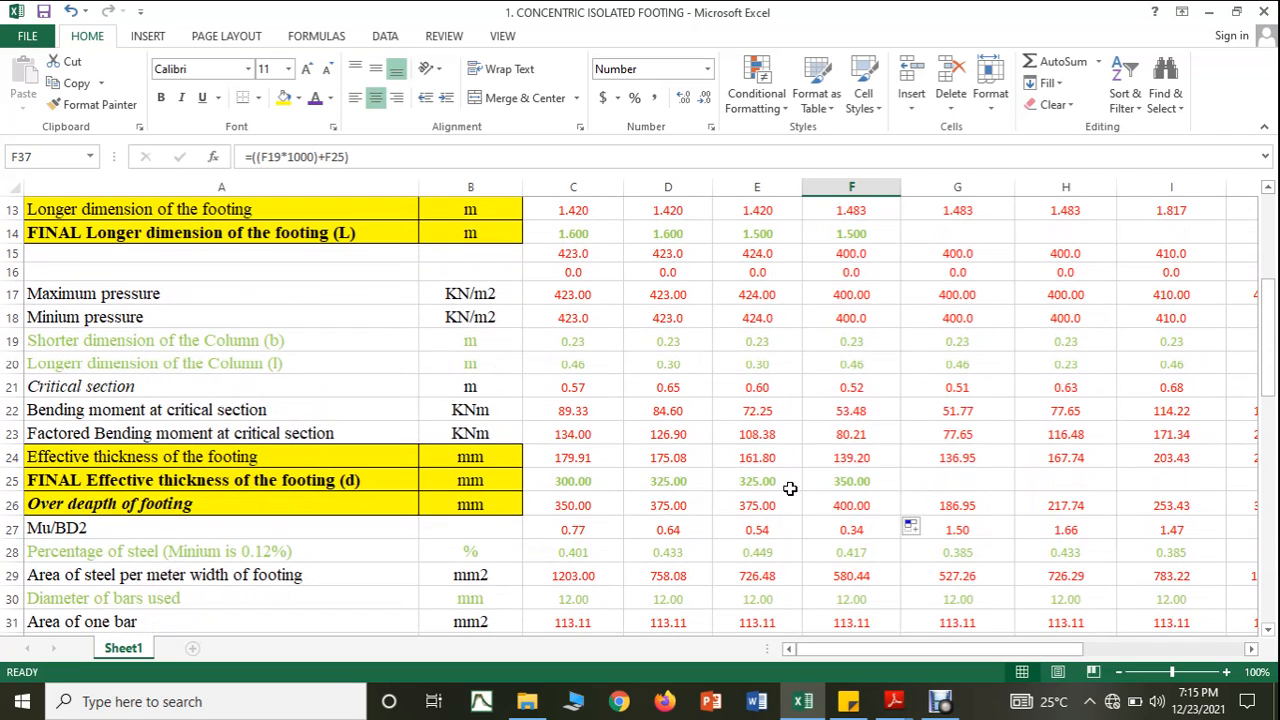
pyautogui.click(845, 483)
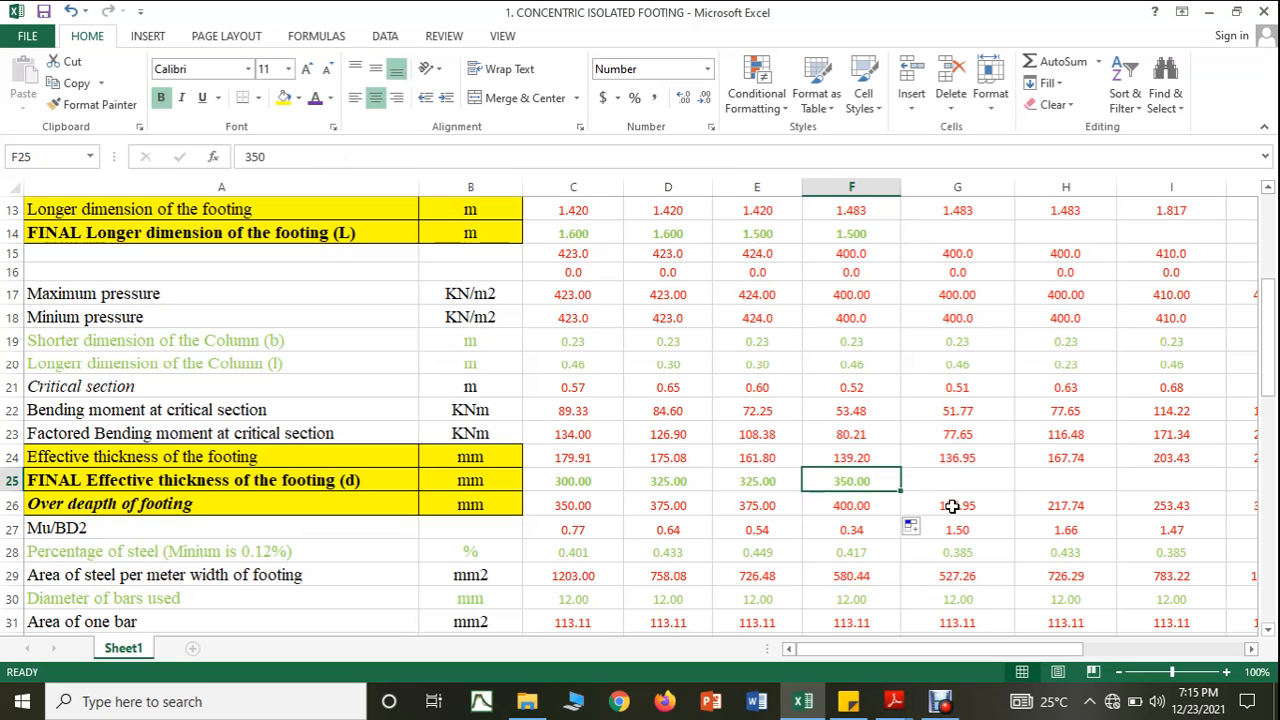
pyautogui.write('400')
pyautogui.click(851, 529)
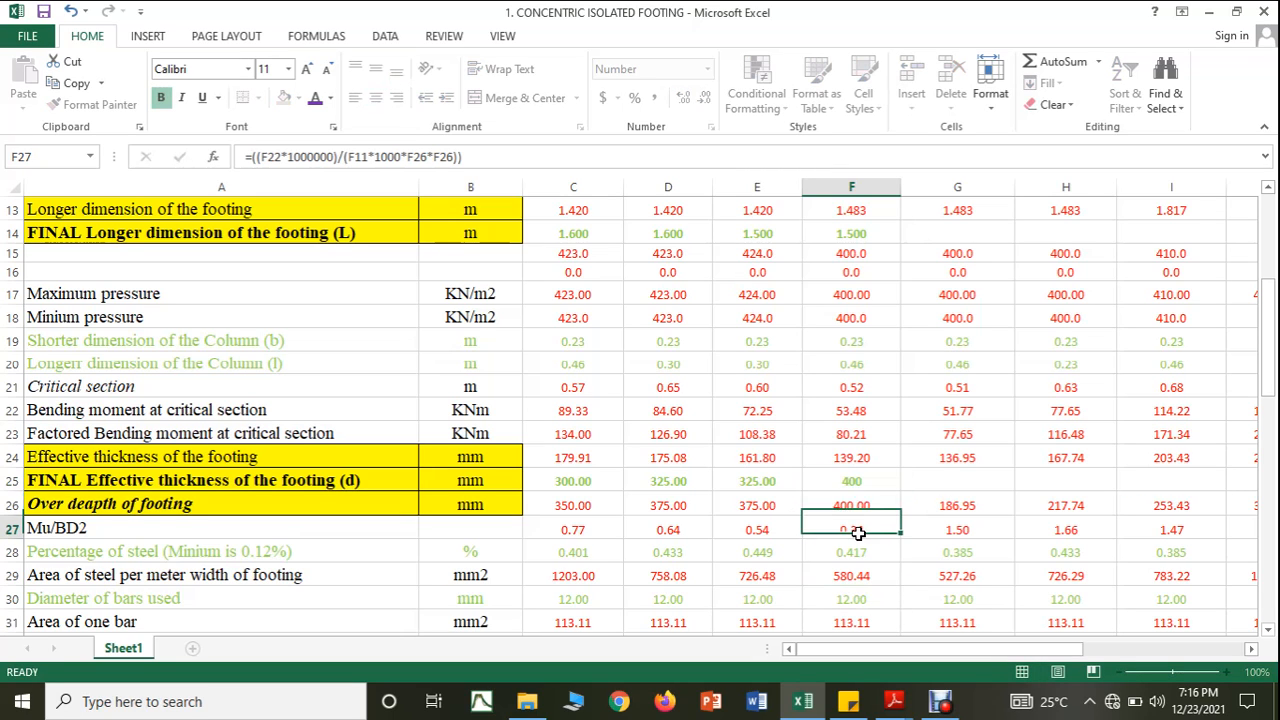
# Compare column F's punching shear stress in F43 with the permissible shear stress in F44
pyautogui.scroll(-2, 858, 535)
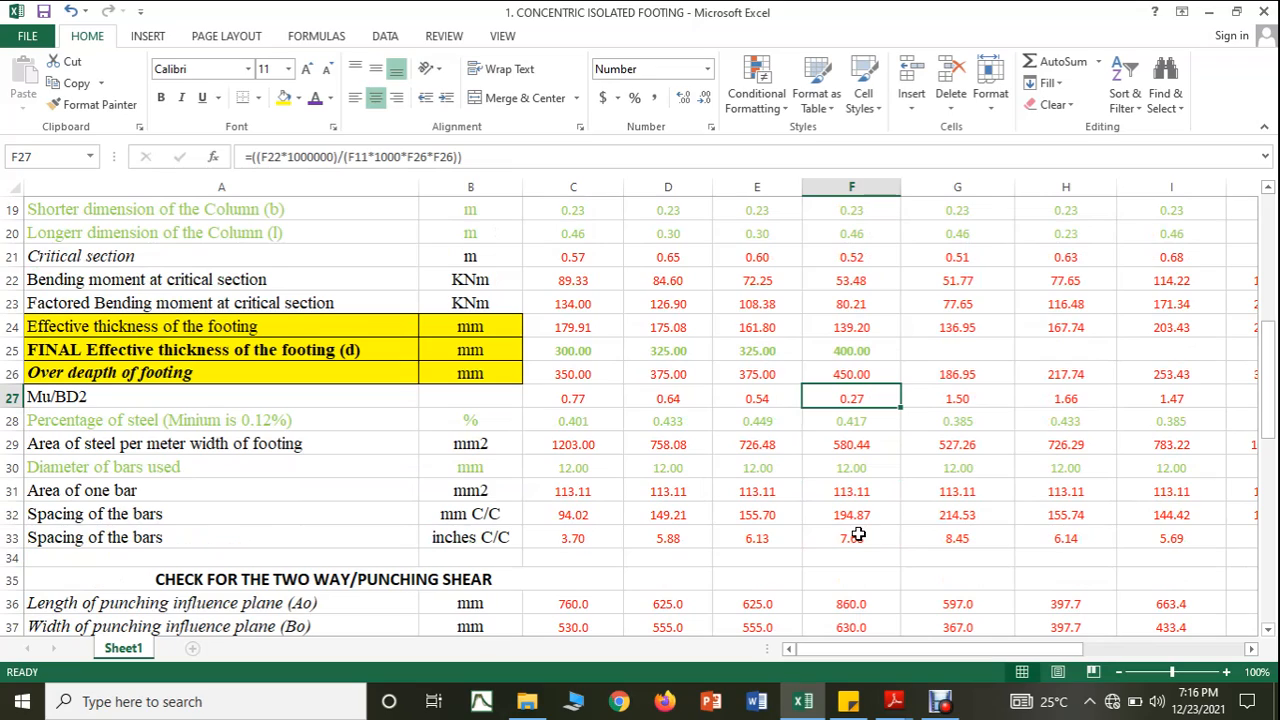
pyautogui.scroll(-5, 870, 399)
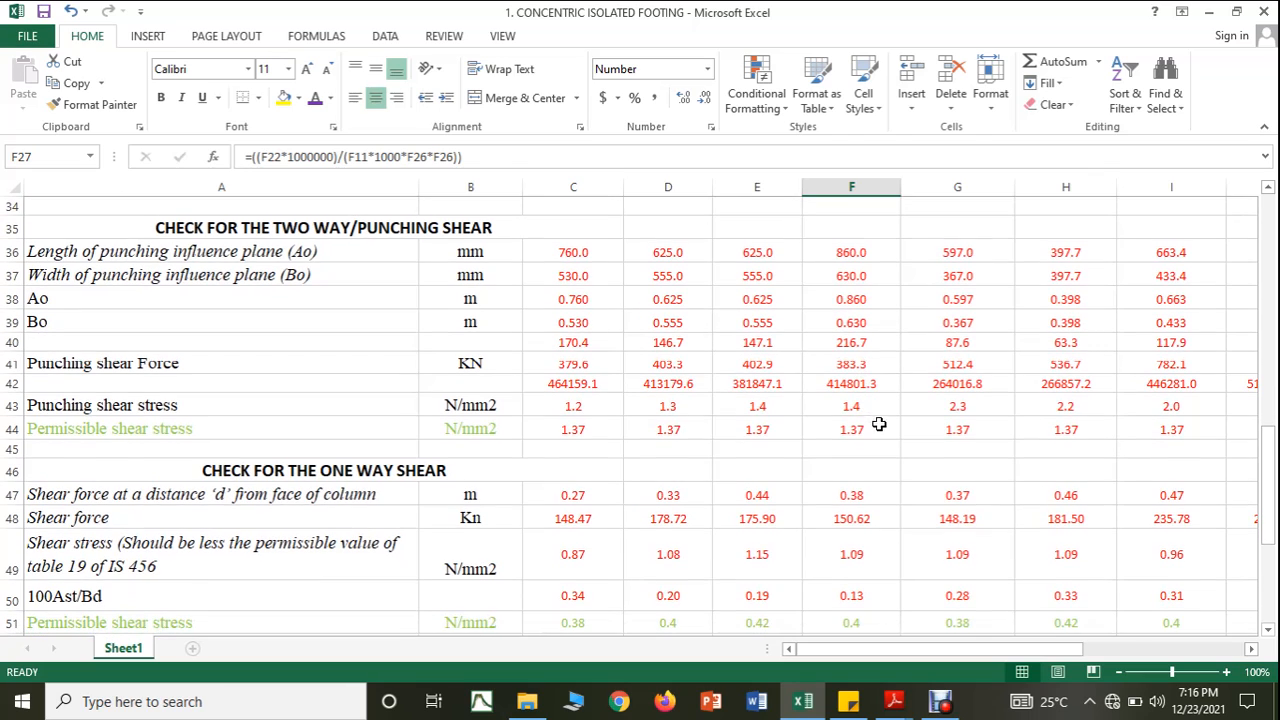
pyautogui.click(880, 429)
pyautogui.click(874, 410)
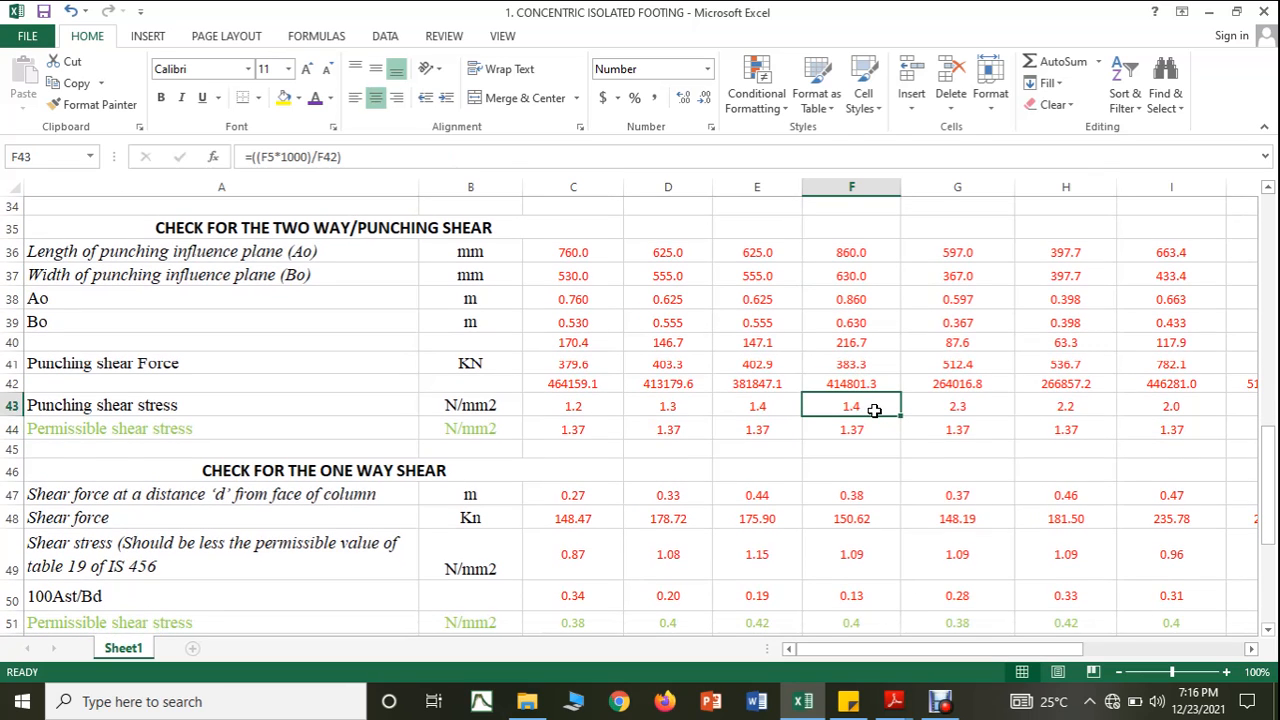
# Copy the shorter and longer footing dimension formulas in feet from E53 and E54 into F53 and F54
pyautogui.scroll(-1, 845, 457)
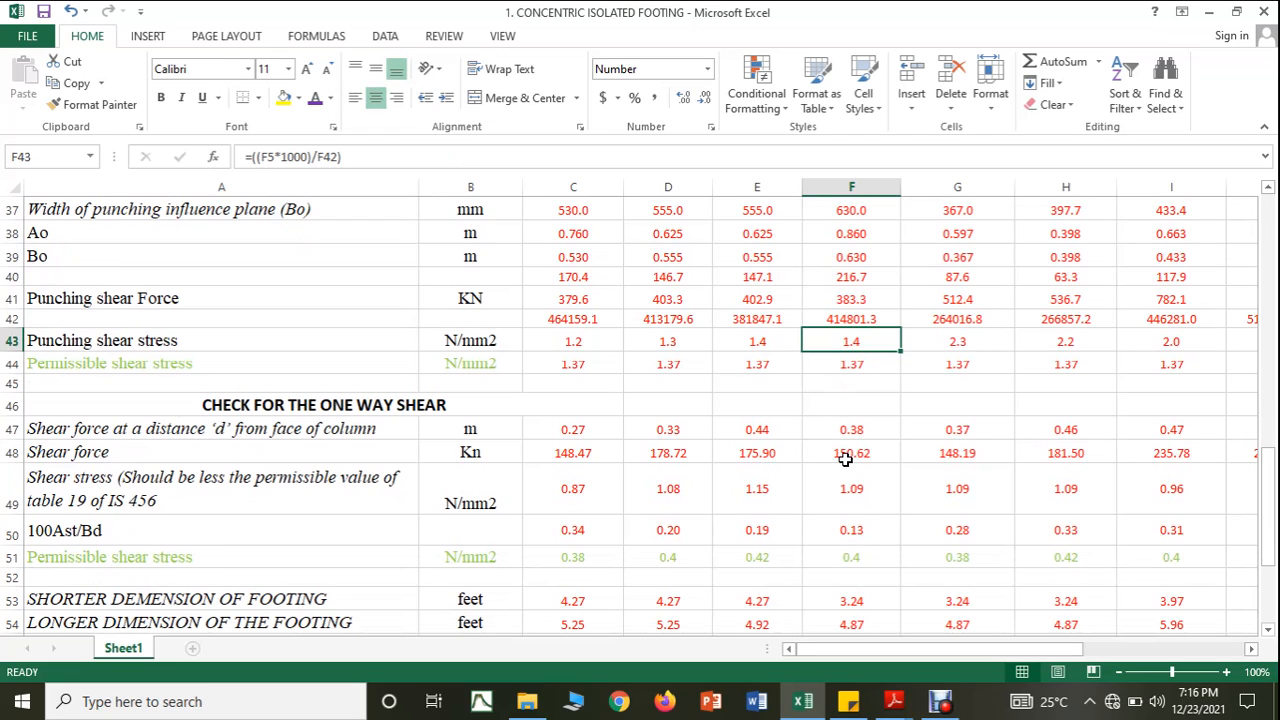
pyautogui.scroll(-3, 845, 457)
pyautogui.scroll(-1, 845, 459)
pyautogui.click(881, 449)
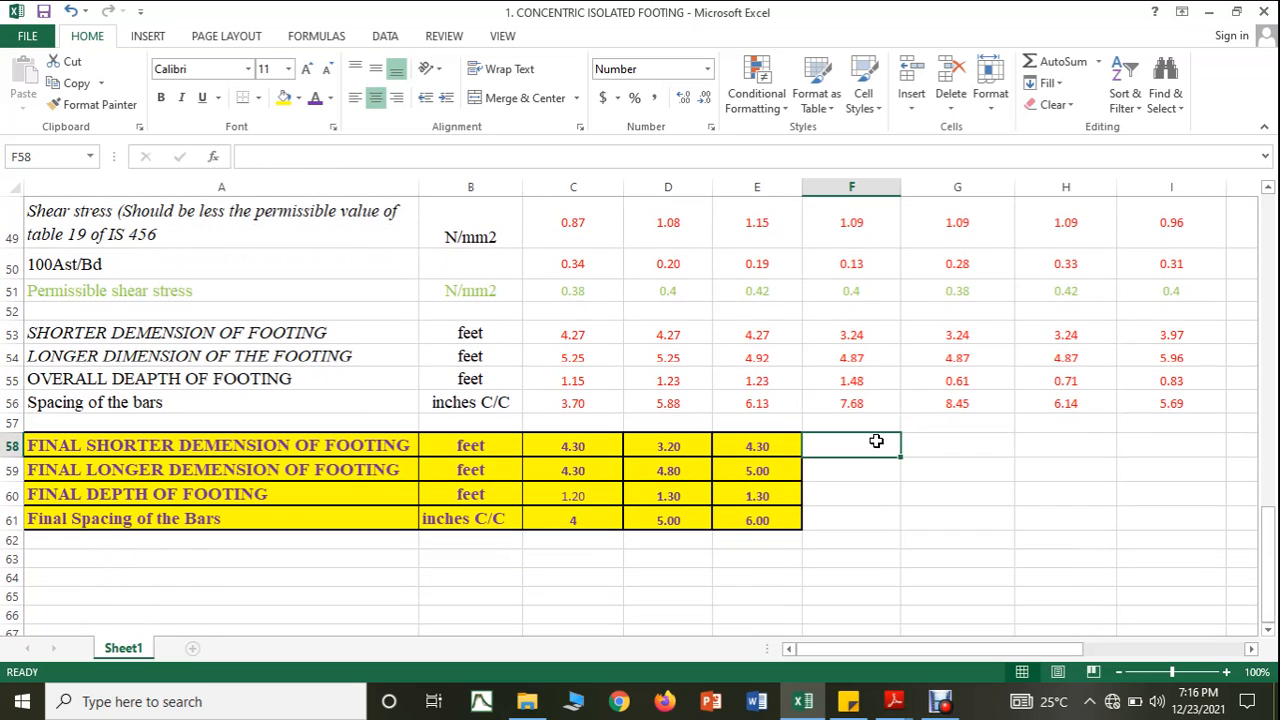
pyautogui.click(781, 335)
pyautogui.moveTo(801, 346); pyautogui.dragTo(873, 368)
pyautogui.click(796, 362)
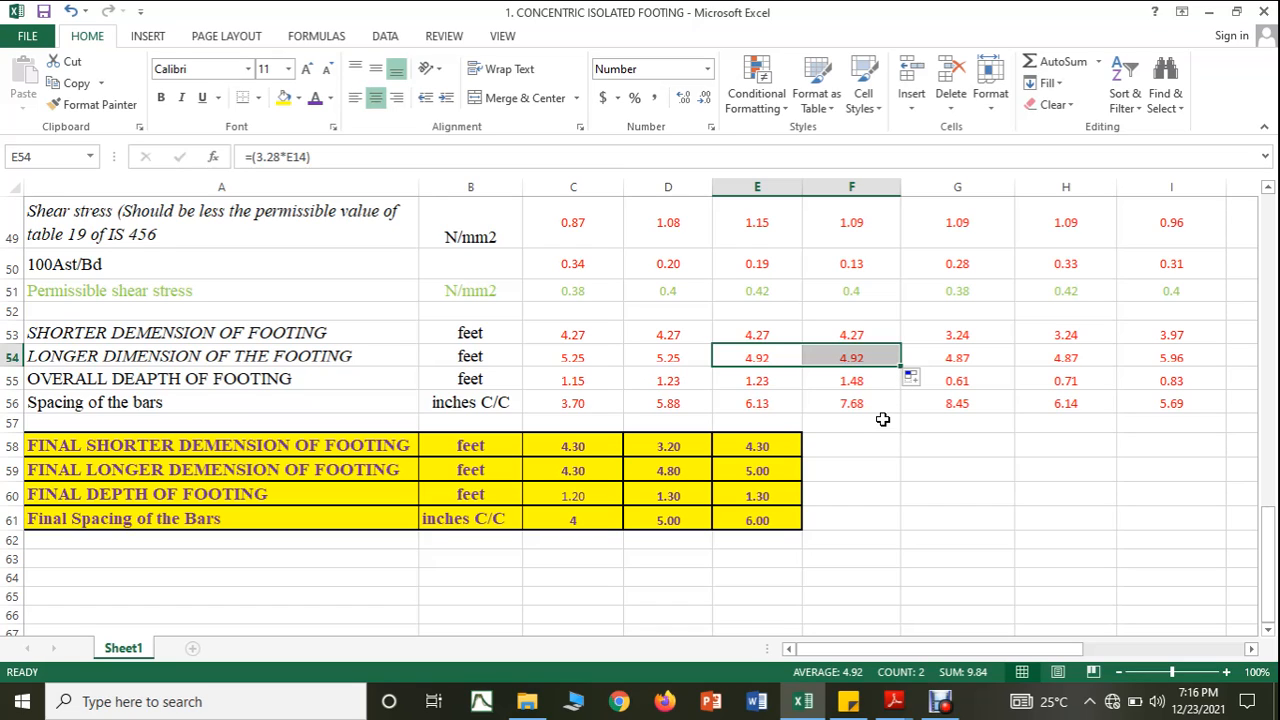
# Record column F's final footing values in F58:F61: shorter dimension 4.3 ft, longer dimension 5 ft, depth 1.5 ft and bar spacing 7 inches
pyautogui.click(840, 437)
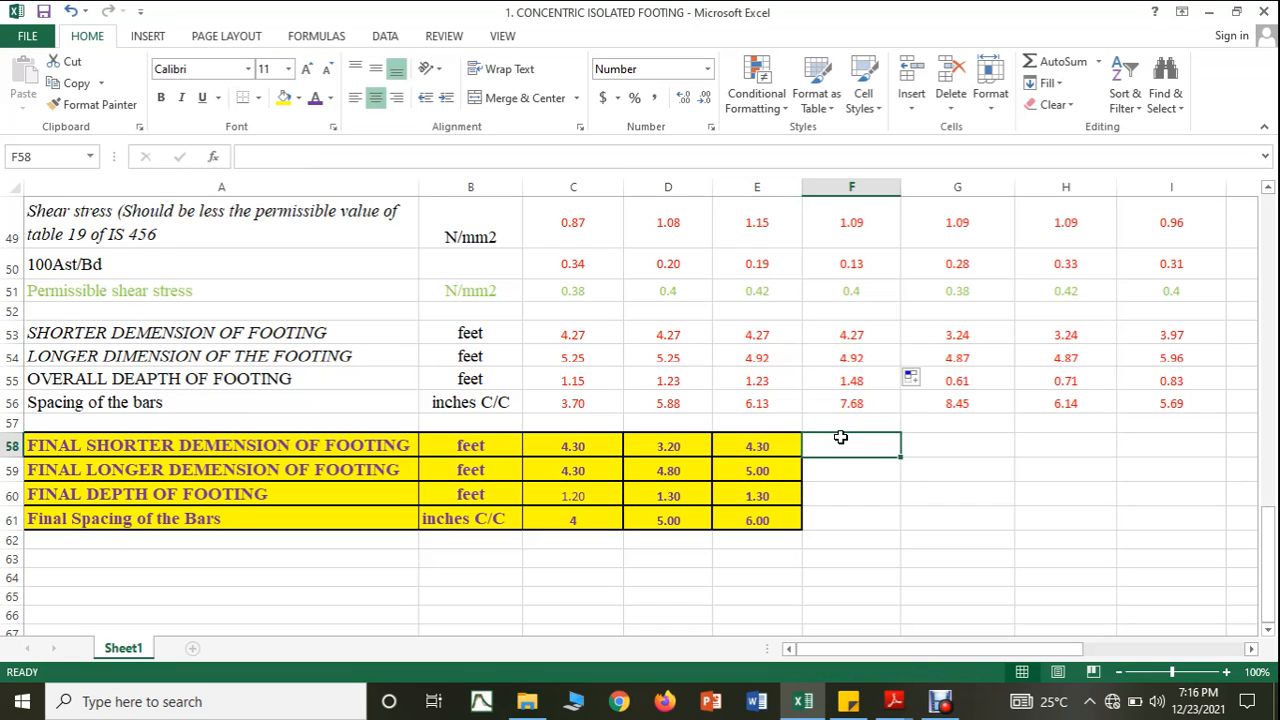
pyautogui.write('4.3')
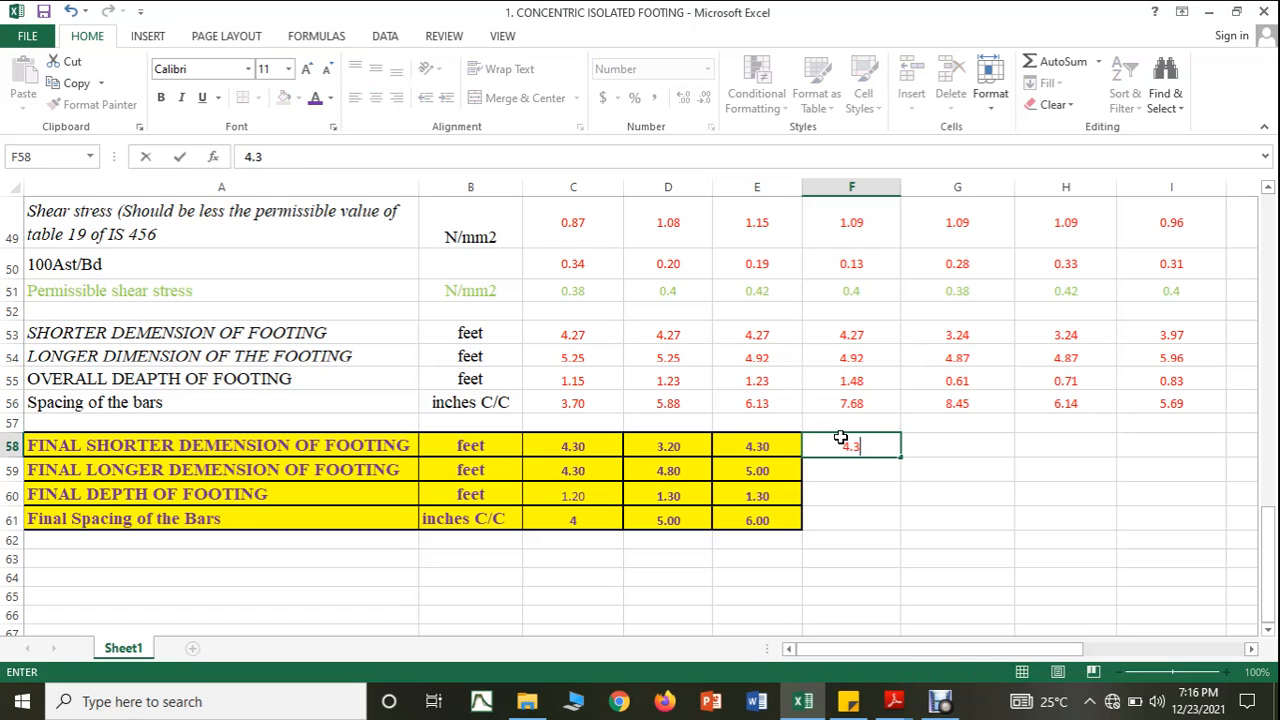
pyautogui.press('Return')
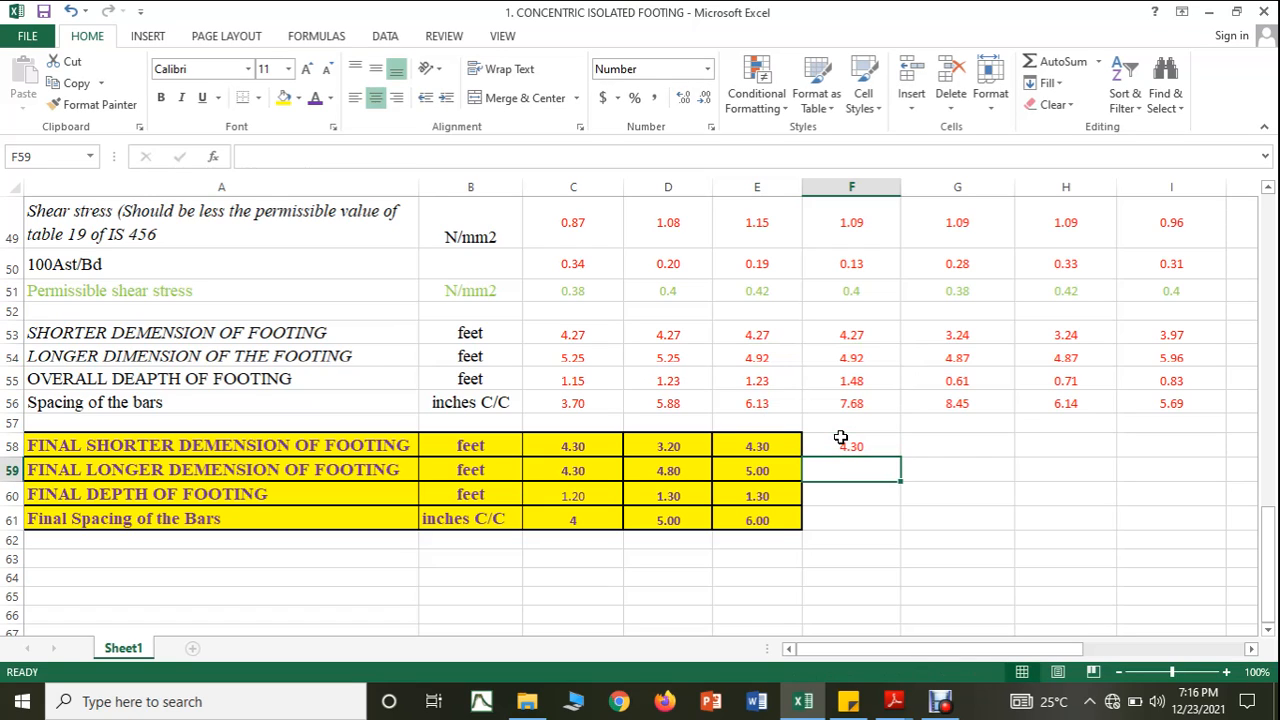
pyautogui.write('5')
pyautogui.press('Return')
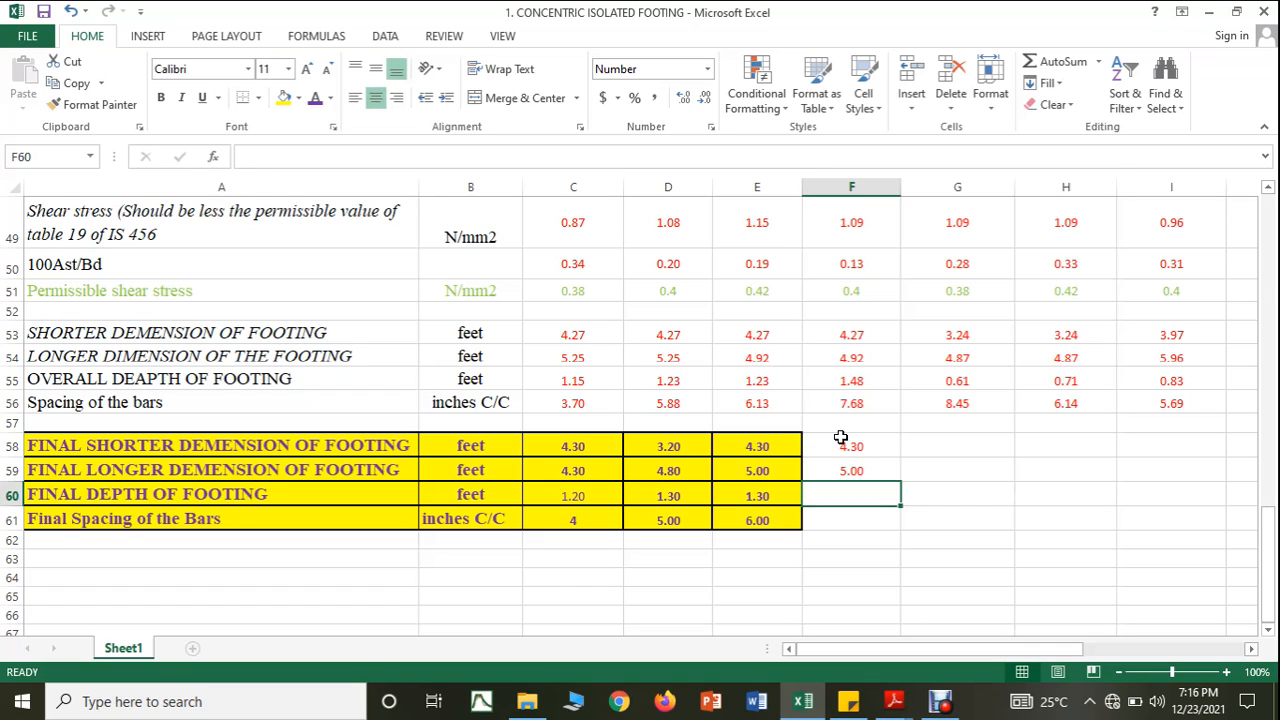
pyautogui.write('1.5')
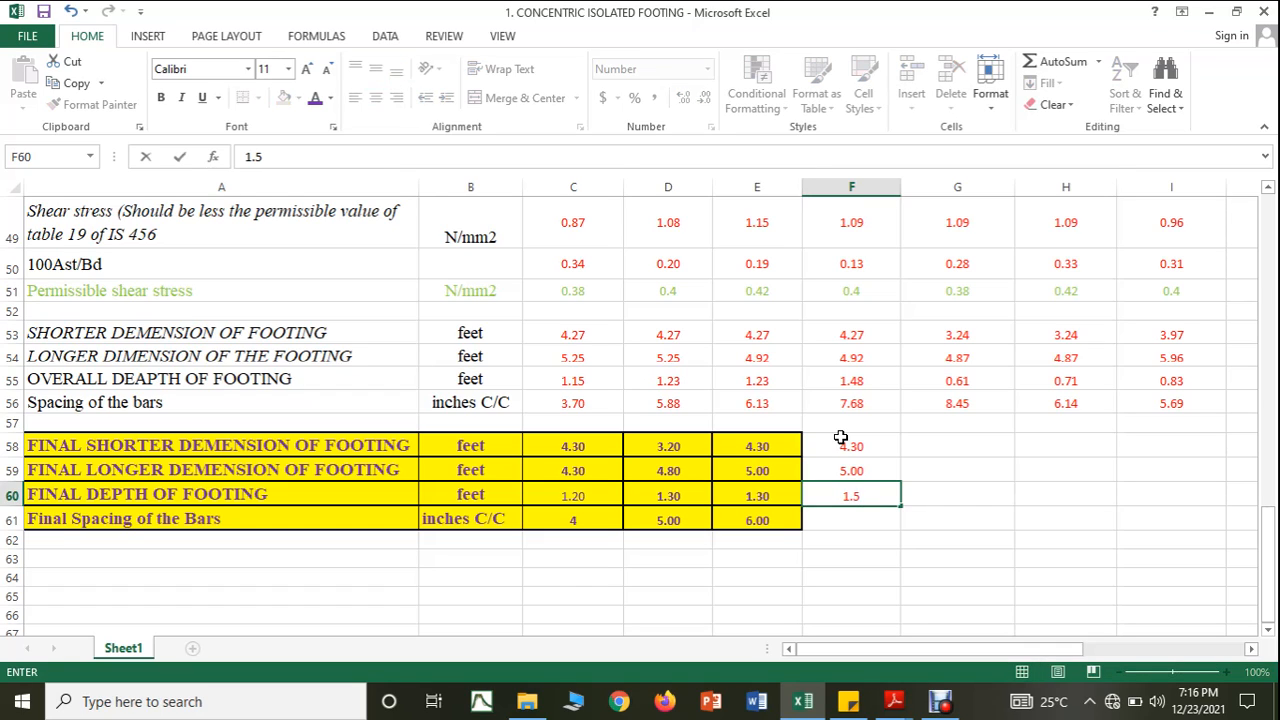
pyautogui.press('Return')
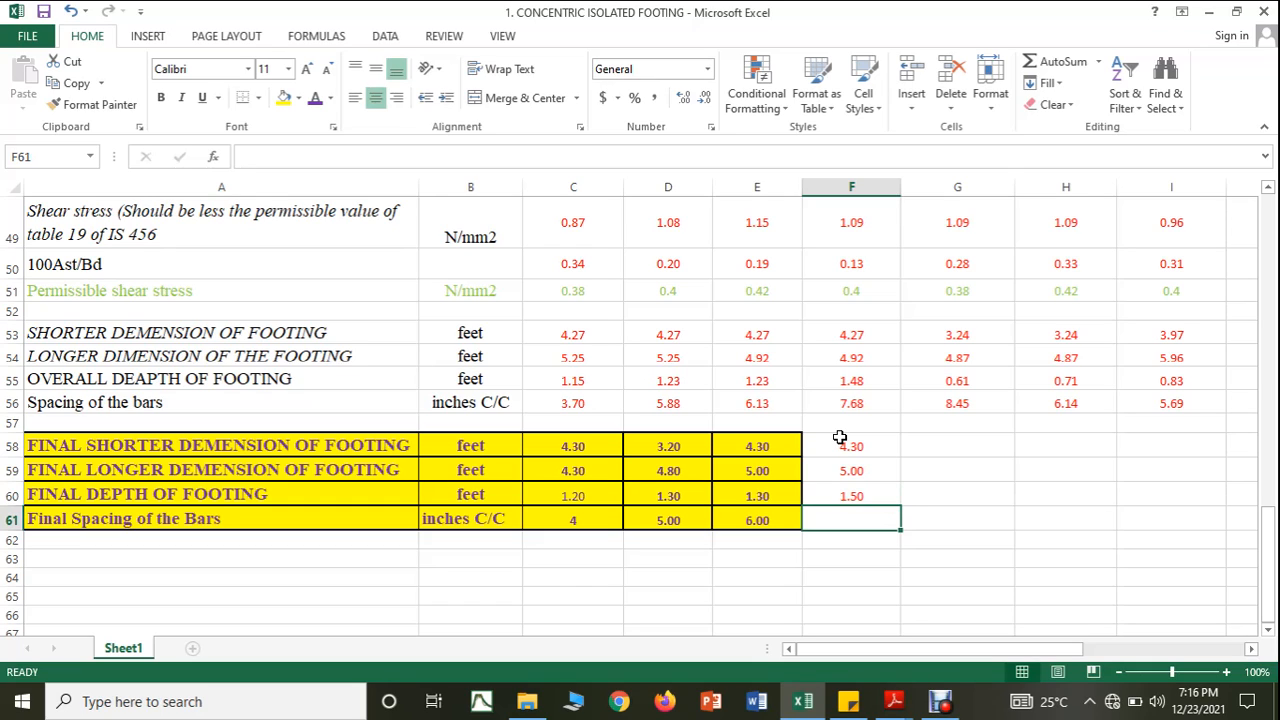
pyautogui.write('7')
pyautogui.click(945, 445)
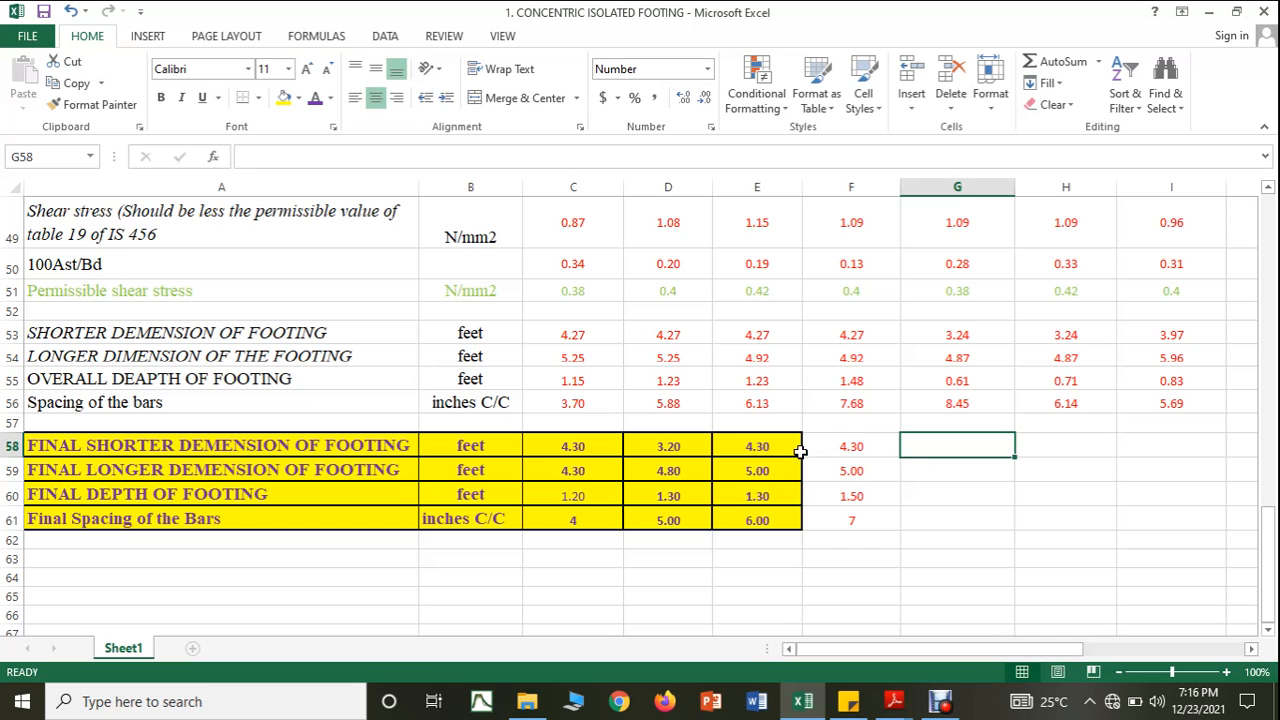
# Apply the yellow, bordered formatting of E58 to column F's final footing values in F58:F61
pyautogui.click(780, 446)
pyautogui.click(92, 104)
pyautogui.moveTo(857, 445); pyautogui.dragTo(868, 520)
pyautogui.click(992, 518)
# Number column F's footing as 4 in F2, above its column node numbers
pyautogui.scroll(4, 998, 516)
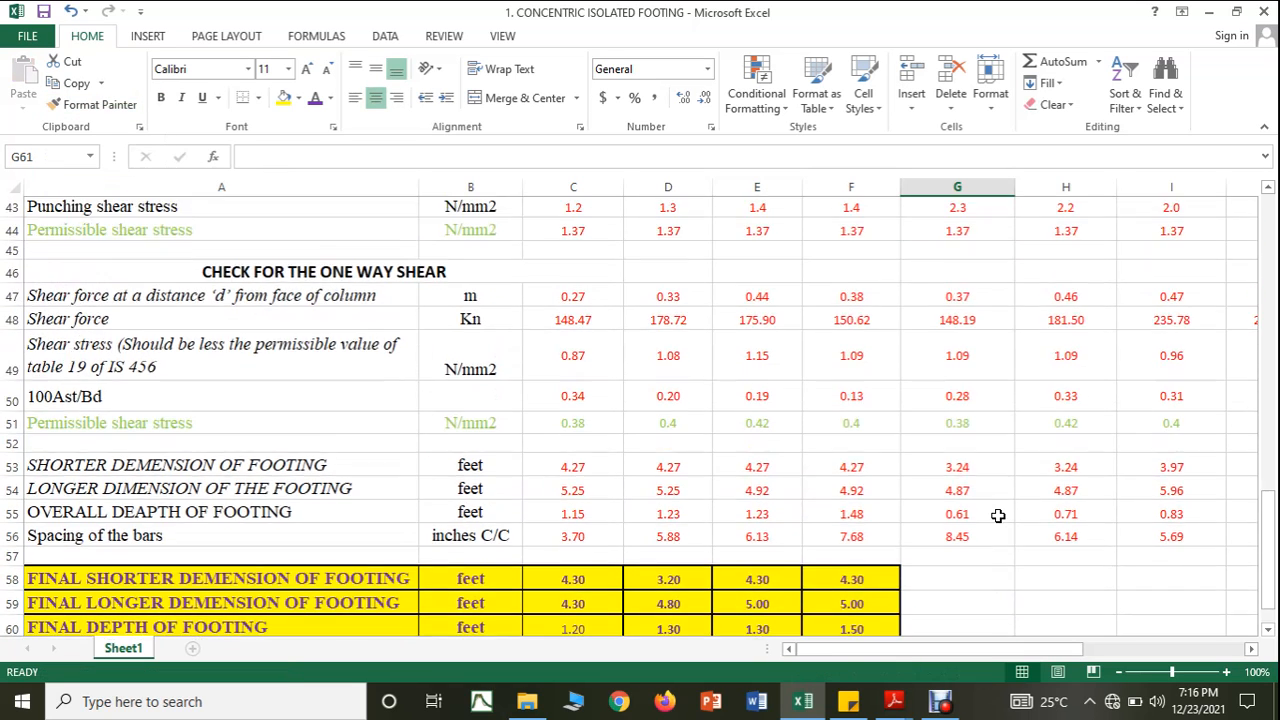
pyautogui.scroll(12, 998, 516)
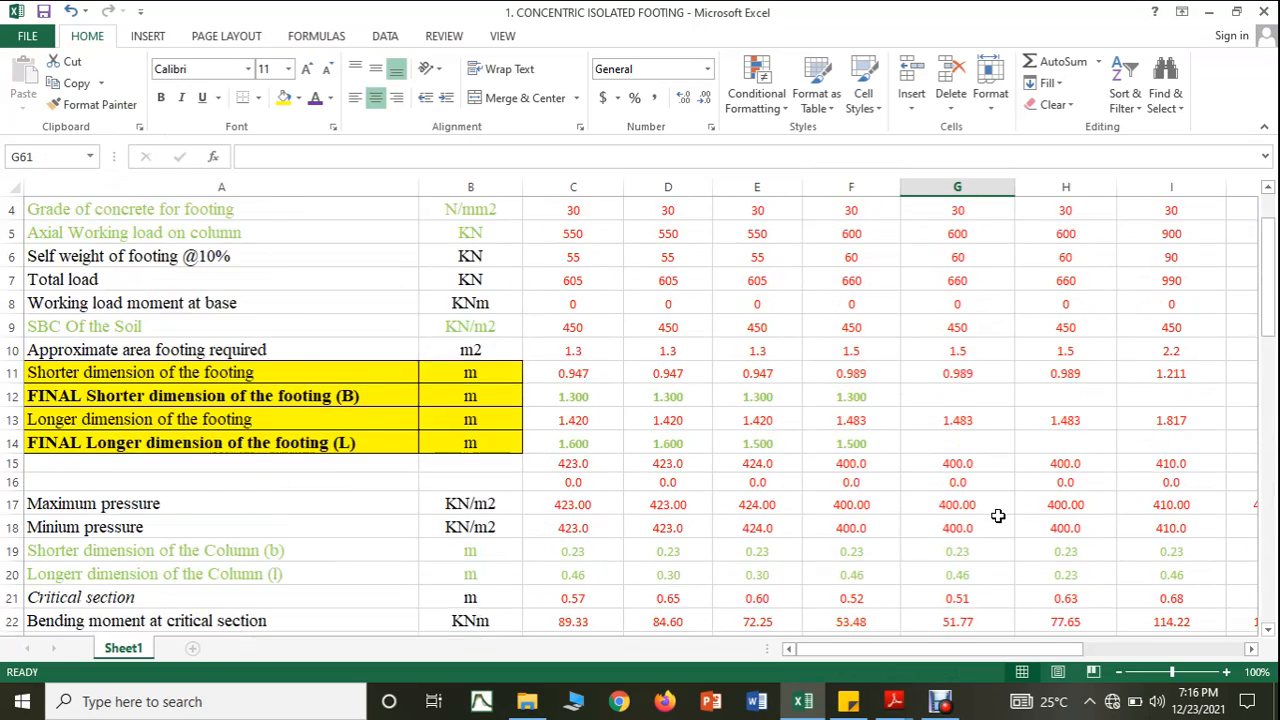
pyautogui.click(878, 246)
pyautogui.click(866, 224)
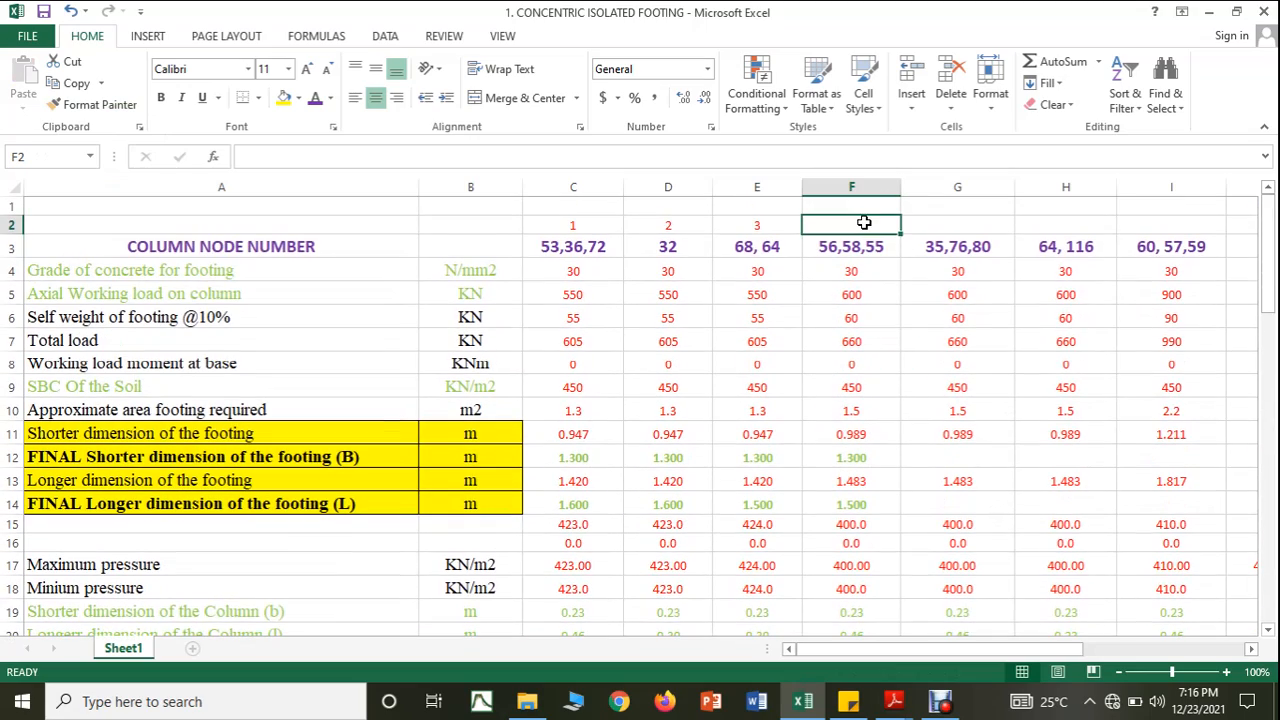
pyautogui.write('4')
pyautogui.click(971, 218)
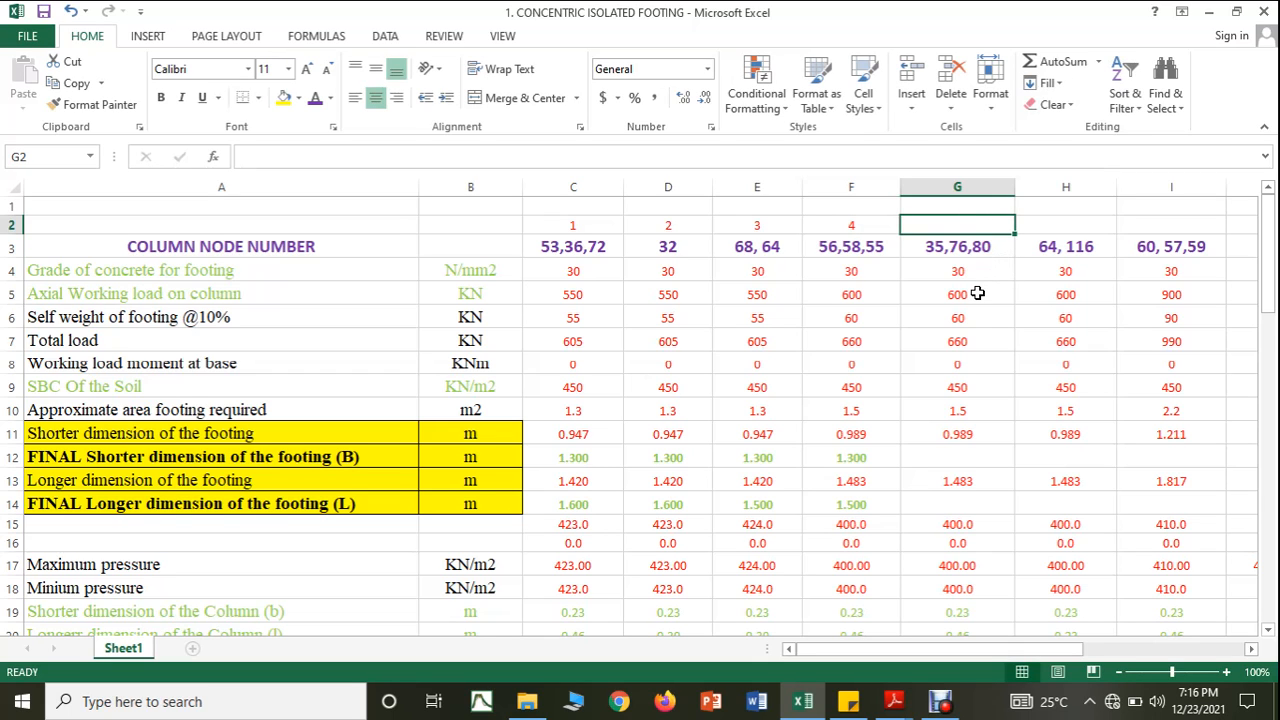
# Select the final shorter dimension cell G12 for column G's footing
pyautogui.scroll(-1, 977, 293)
pyautogui.click(950, 398)
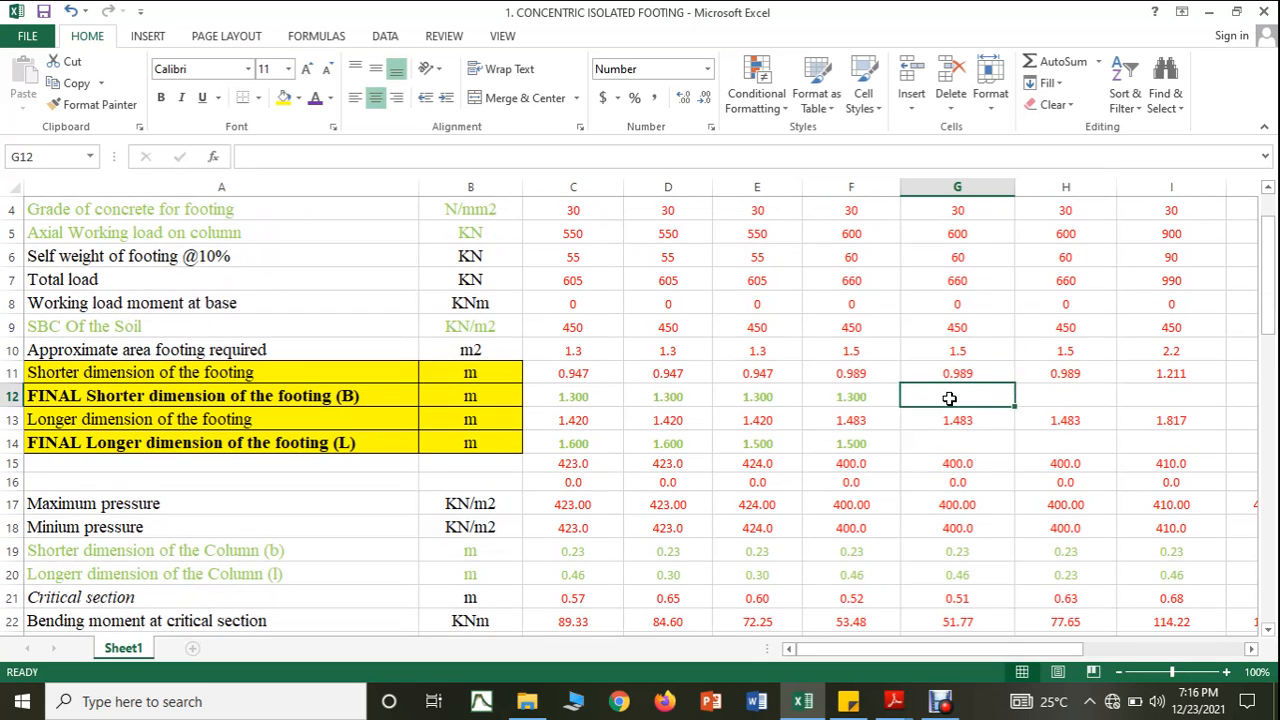
# Enter 1.3 as the final shorter footing dimension in G12 and 1.5 as the final longer dimension in G14
pyautogui.write('1.3')
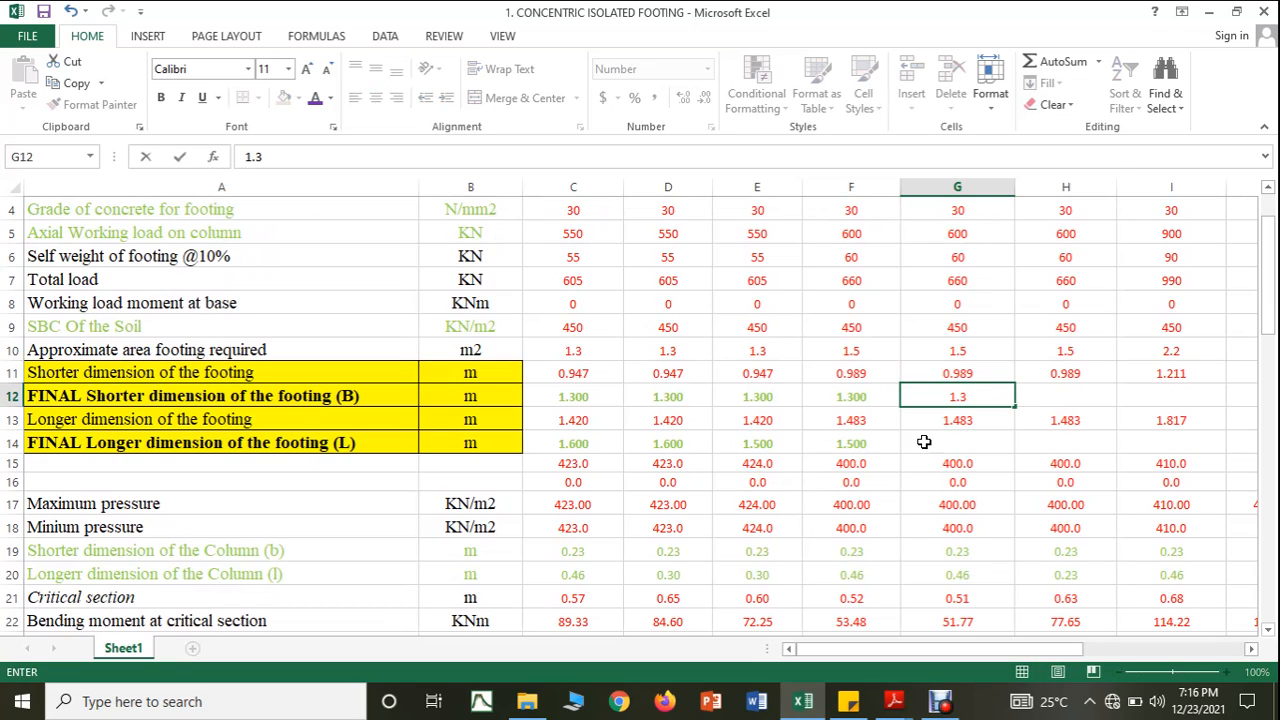
pyautogui.click(924, 437)
pyautogui.write('1.5')
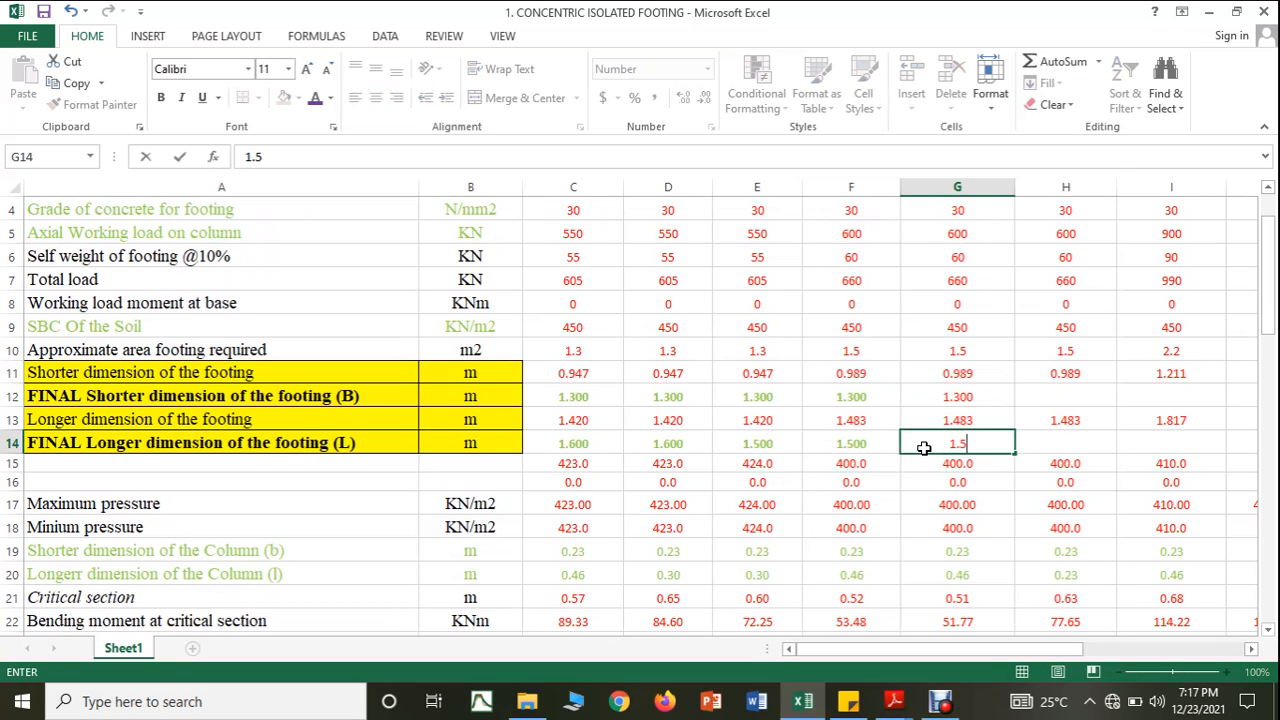
pyautogui.click(984, 479)
# Copy the bold green formatting of F12 onto the final dimension cells G12 and G14
pyautogui.click(849, 397)
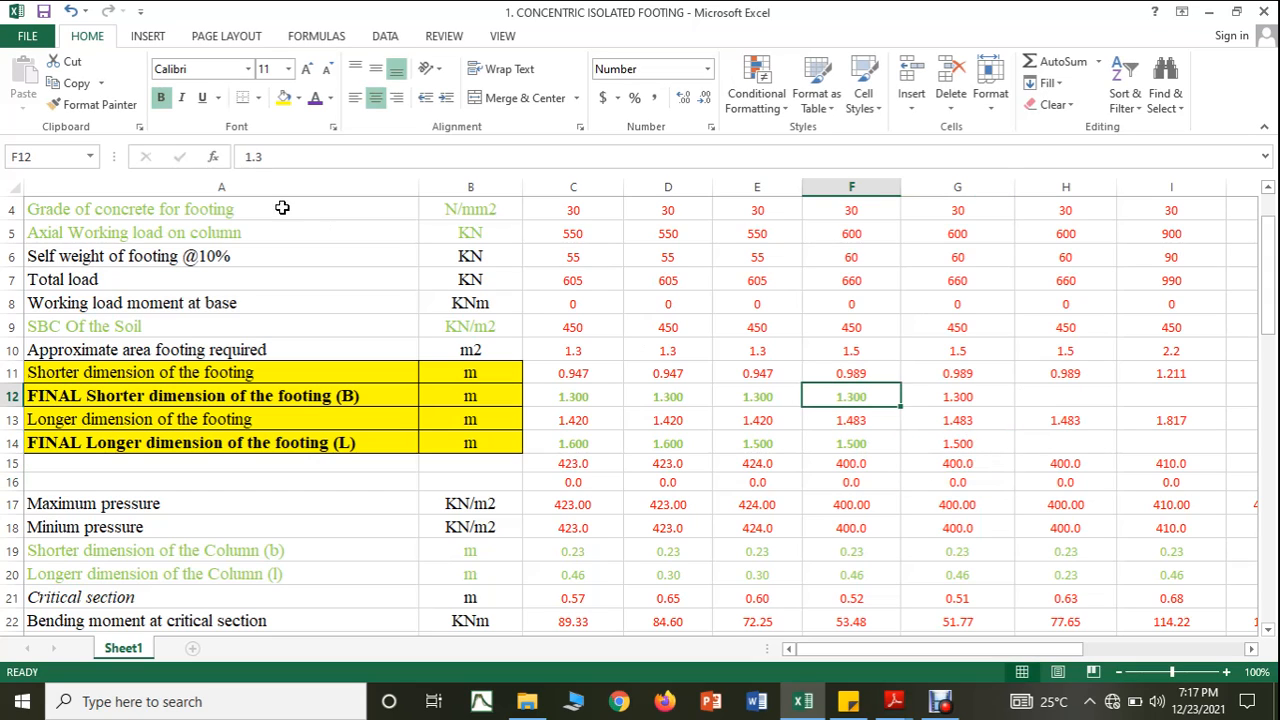
pyautogui.click(100, 104)
pyautogui.click(925, 391)
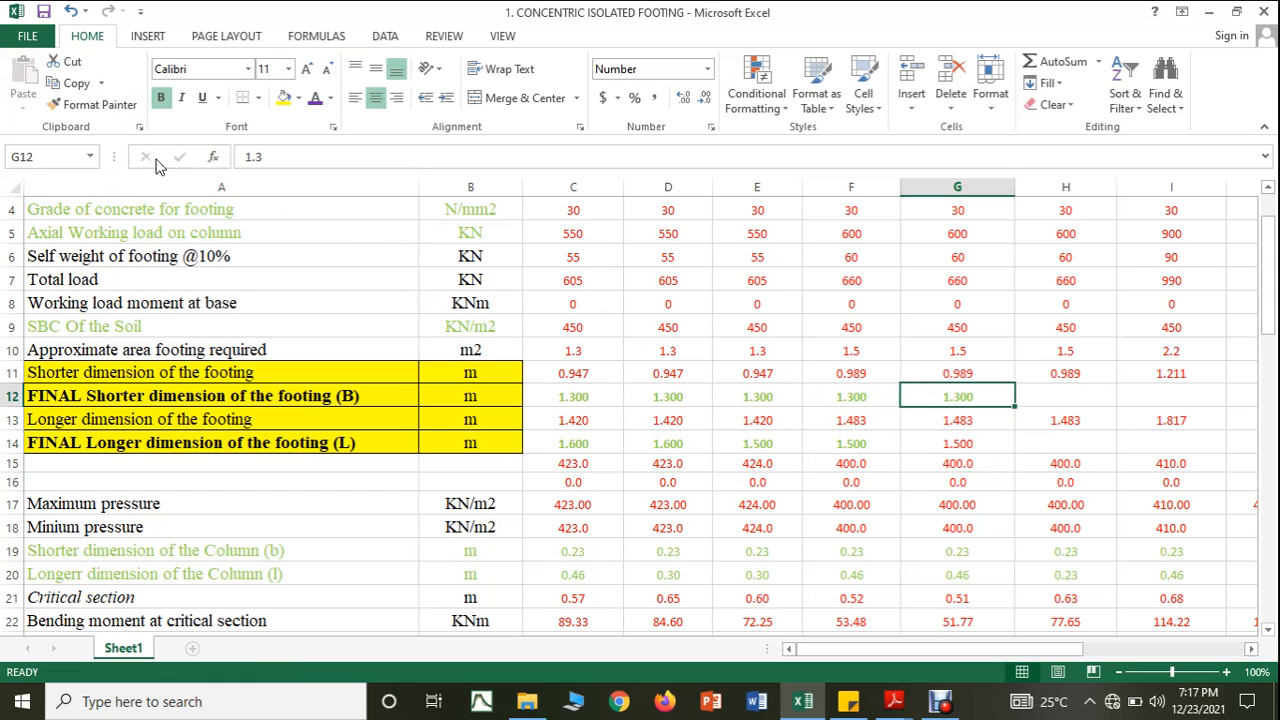
pyautogui.click(100, 104)
pyautogui.click(953, 445)
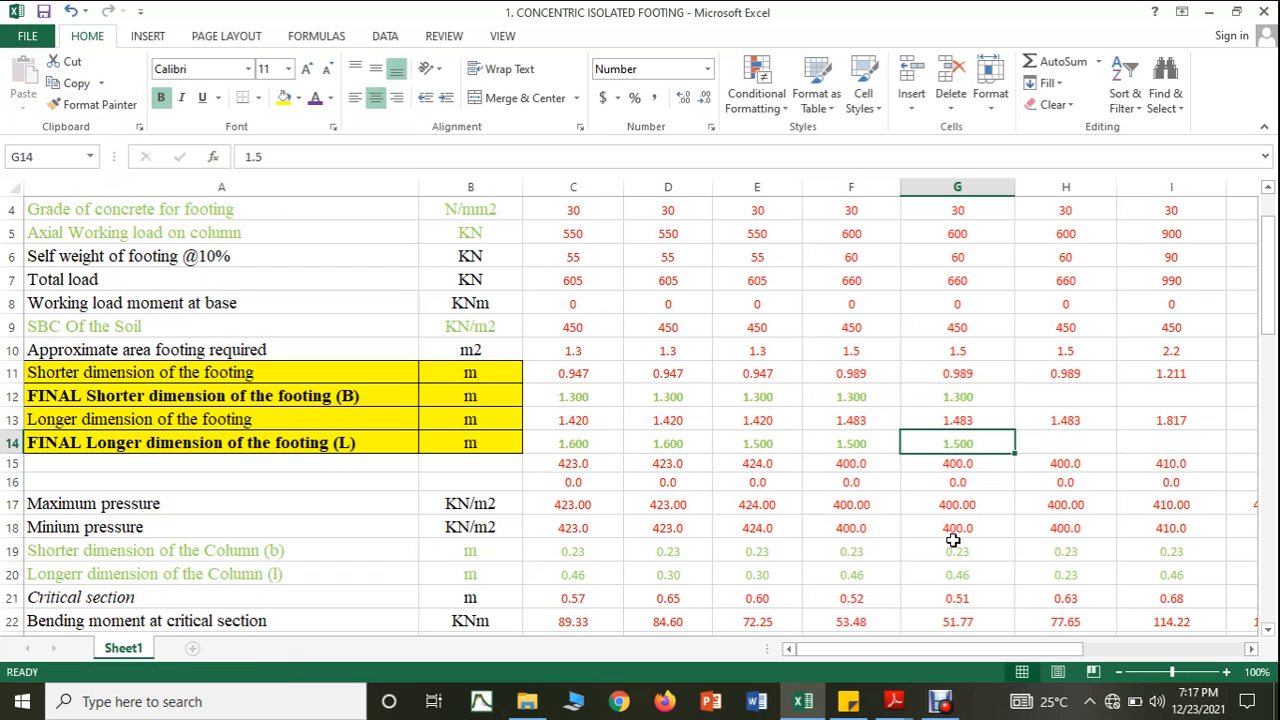
# Fill the critical section formula from F21 across into G21
pyautogui.scroll(-1, 955, 538)
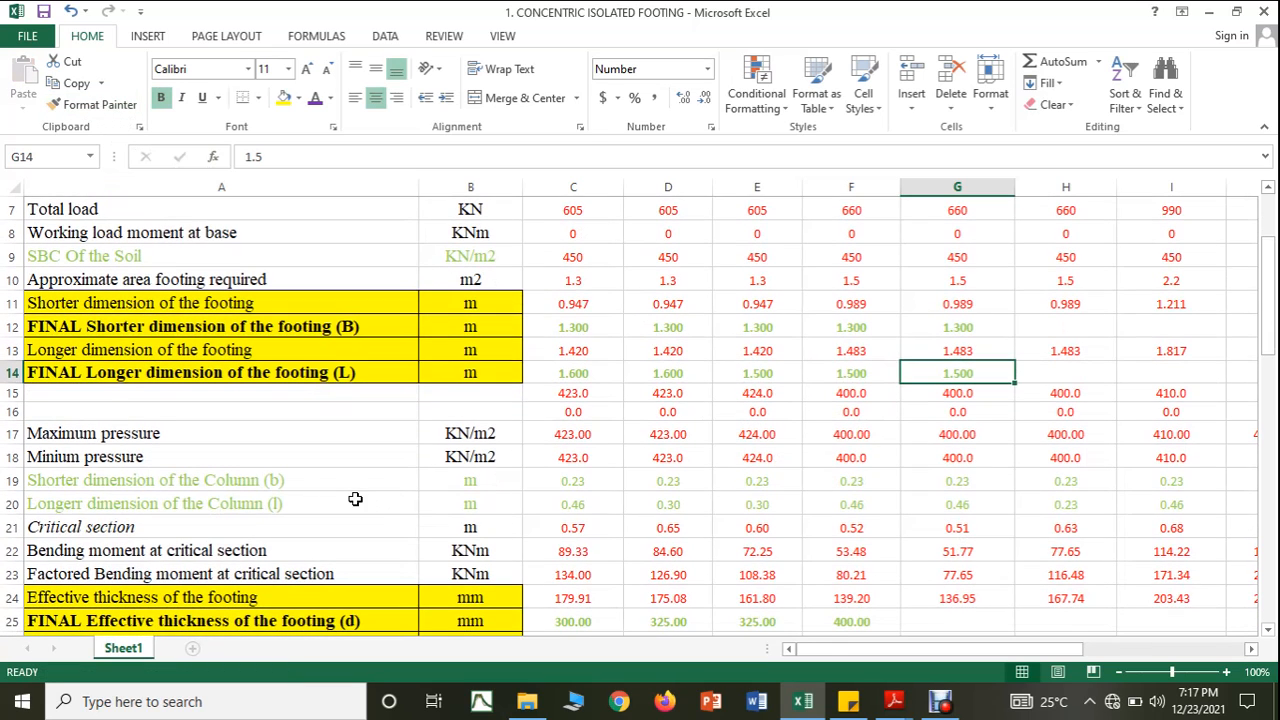
pyautogui.scroll(-1, 982, 505)
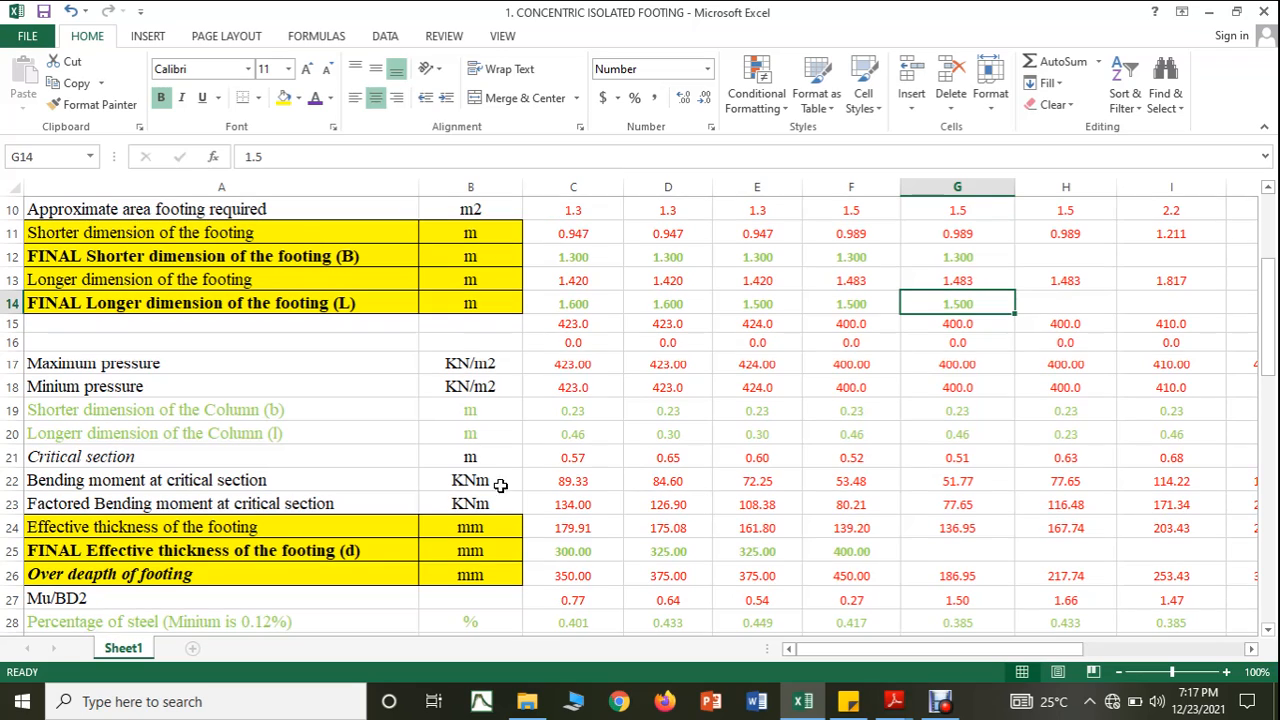
pyautogui.click(884, 460)
pyautogui.moveTo(897, 472); pyautogui.dragTo(960, 467)
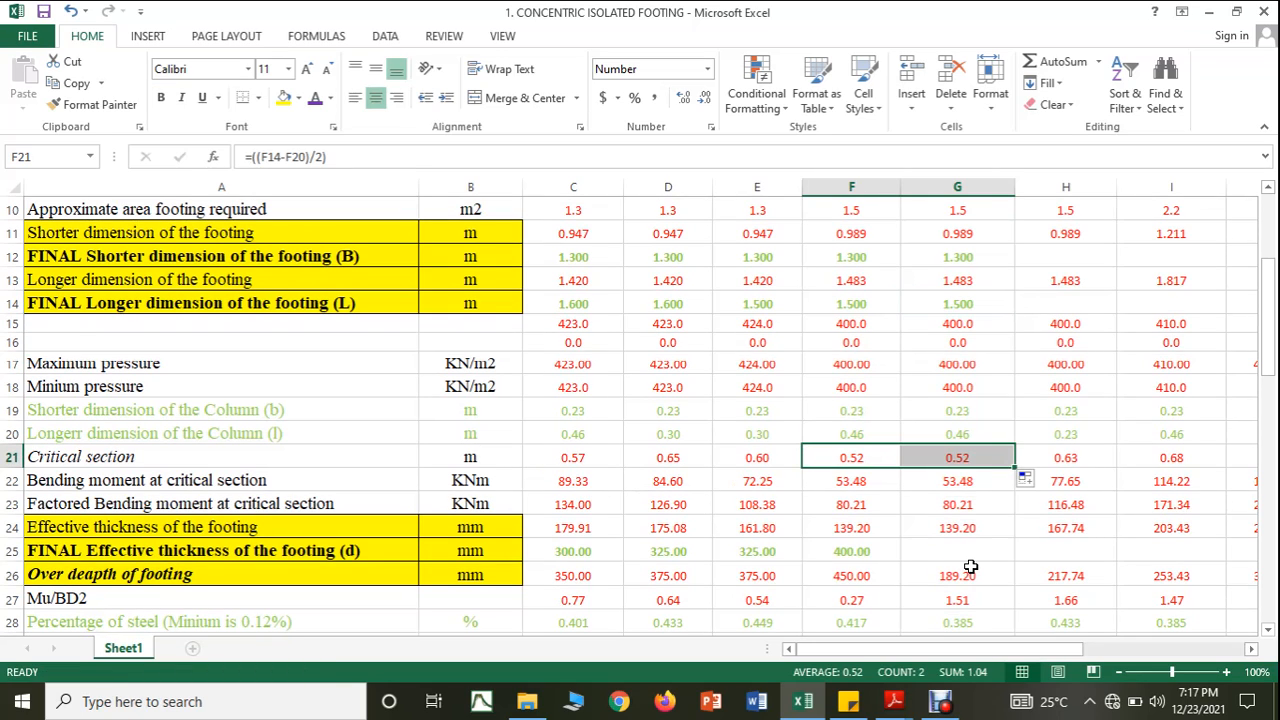
# Set the final effective thickness in G25 to 400 and fill the overall depth formula from F26 into G26
pyautogui.click(962, 553)
pyautogui.write('400')
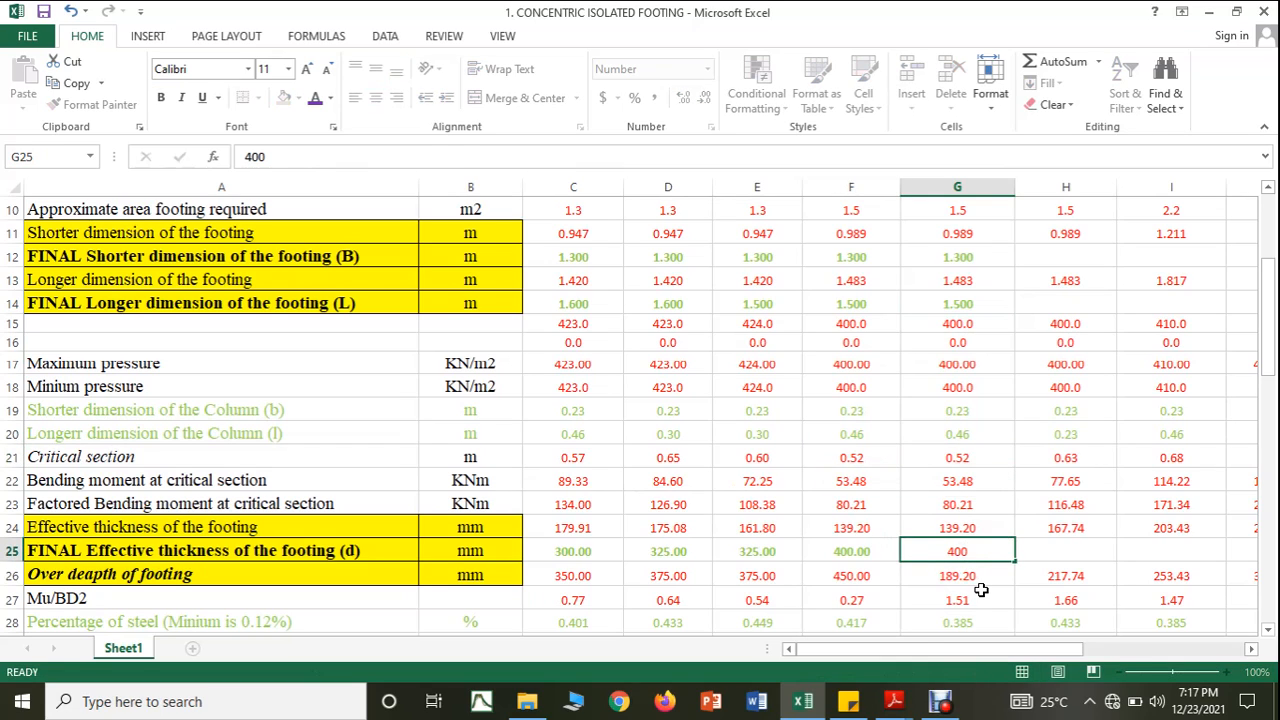
pyautogui.click(975, 596)
pyautogui.click(858, 579)
pyautogui.moveTo(900, 589); pyautogui.dragTo(995, 603)
# Fill the punching influence plane length and width formulas from F36 and F37 into column G and check the shear stress against the permissible value
pyautogui.scroll(-2, 994, 605)
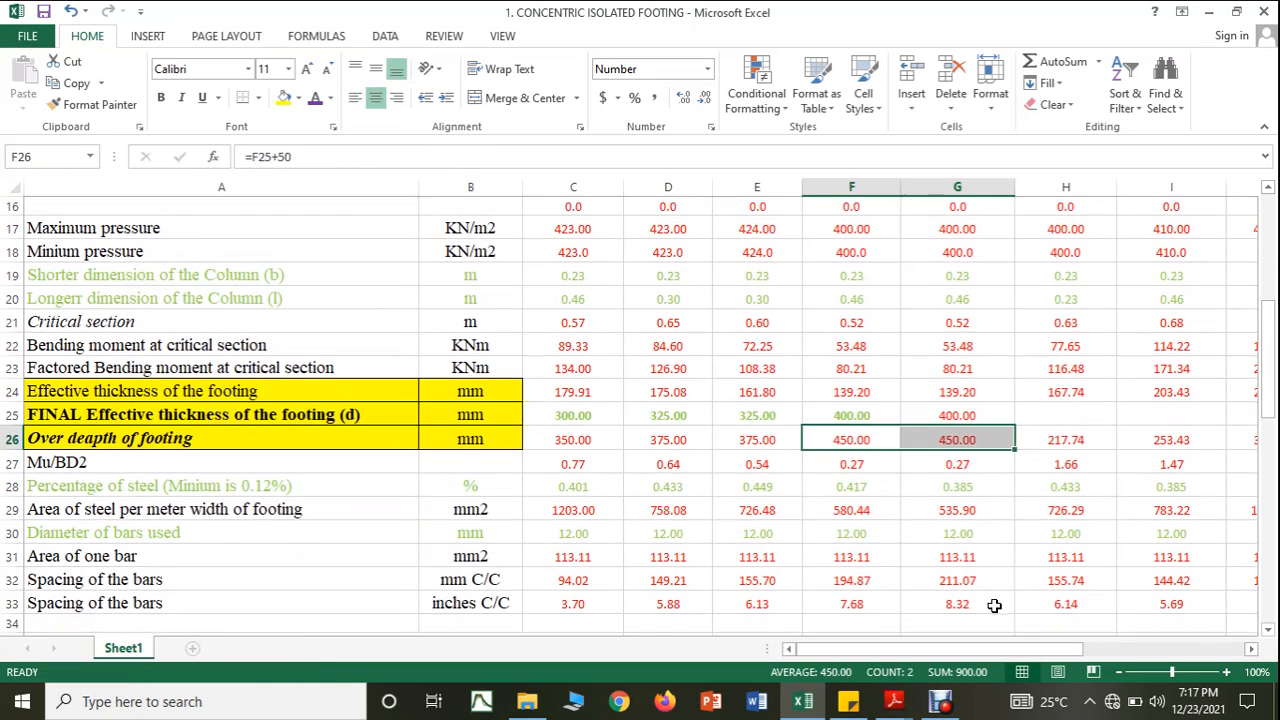
pyautogui.scroll(-1, 994, 605)
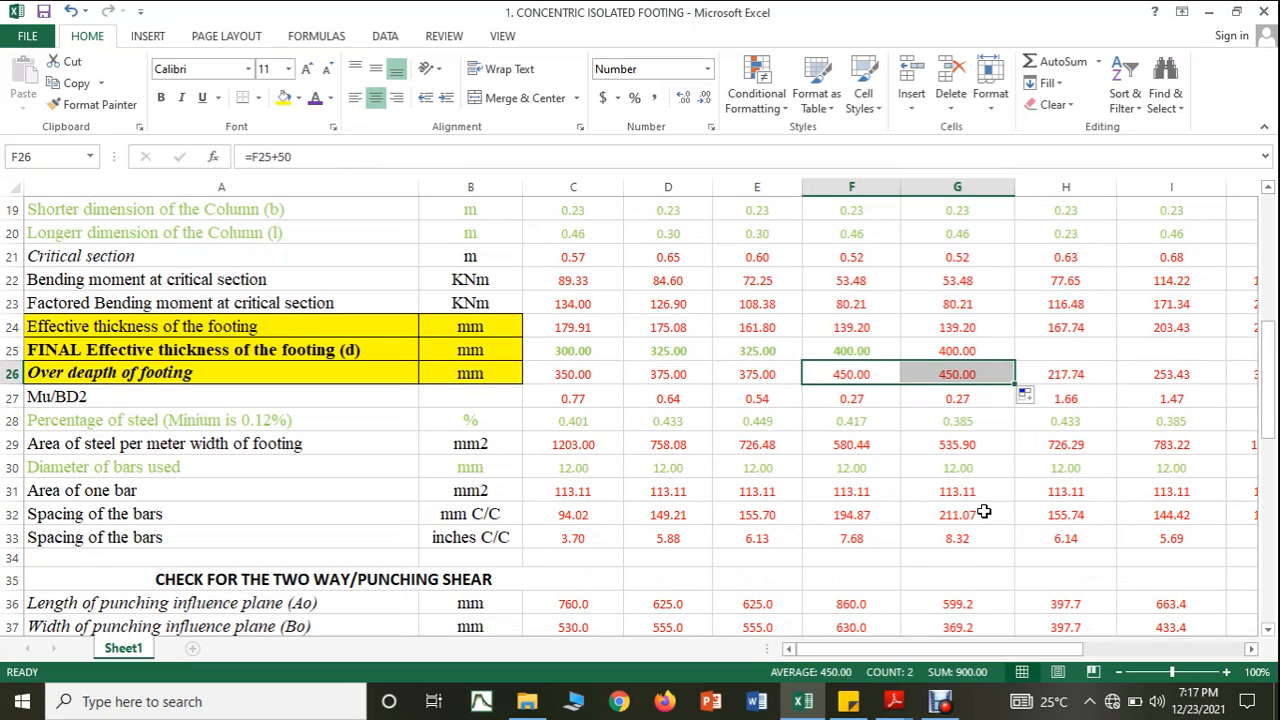
pyautogui.scroll(-2, 984, 511)
pyautogui.click(860, 466)
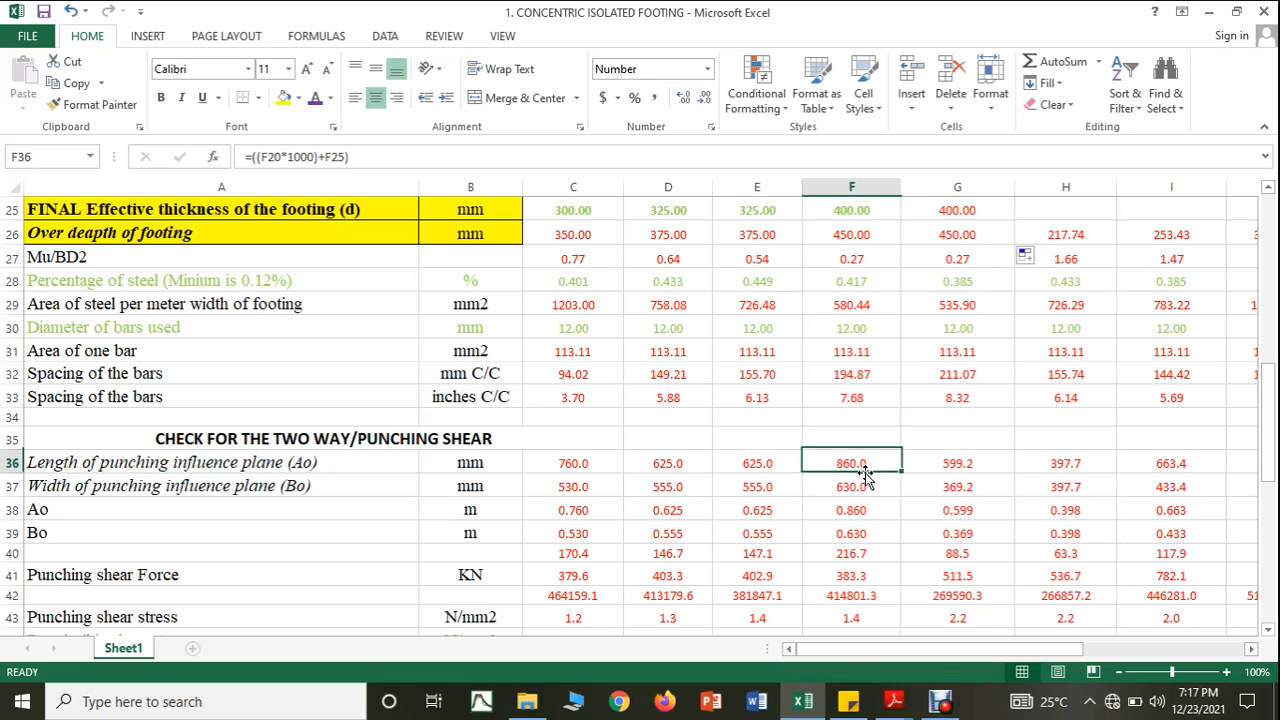
pyautogui.moveTo(900, 476); pyautogui.dragTo(958, 492)
pyautogui.click(880, 487)
pyautogui.scroll(-2, 960, 556)
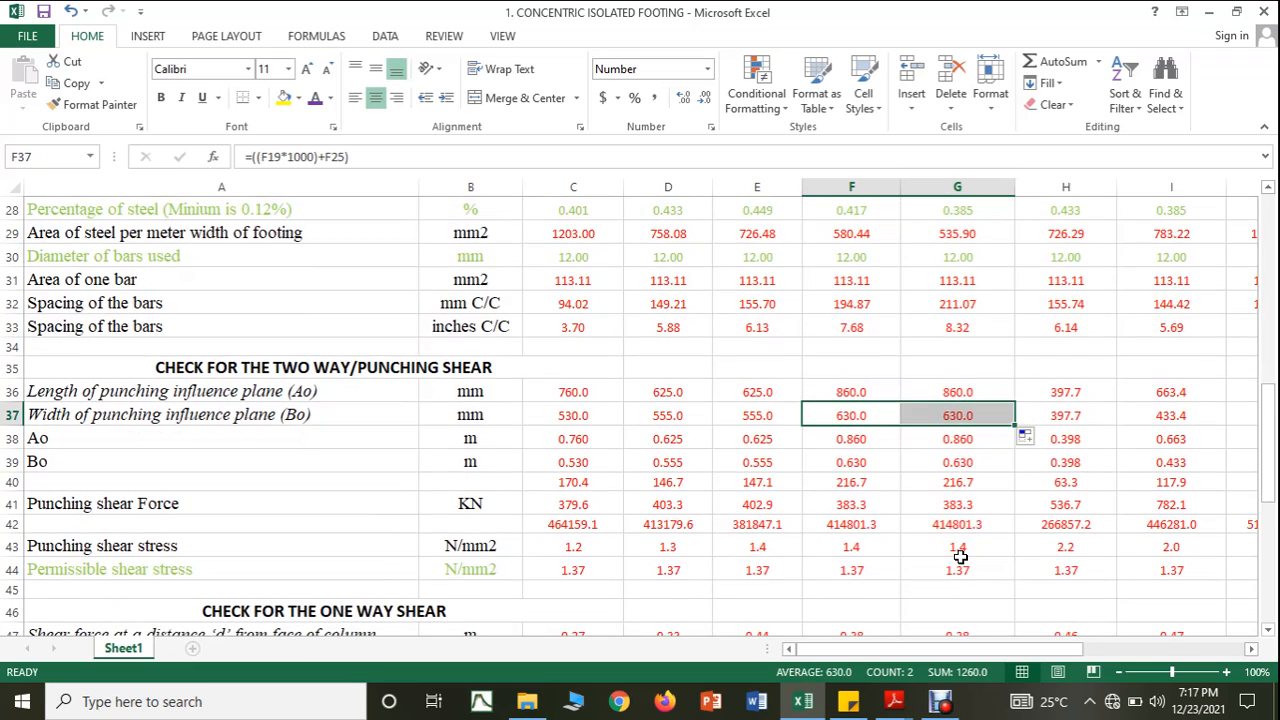
pyautogui.click(994, 502)
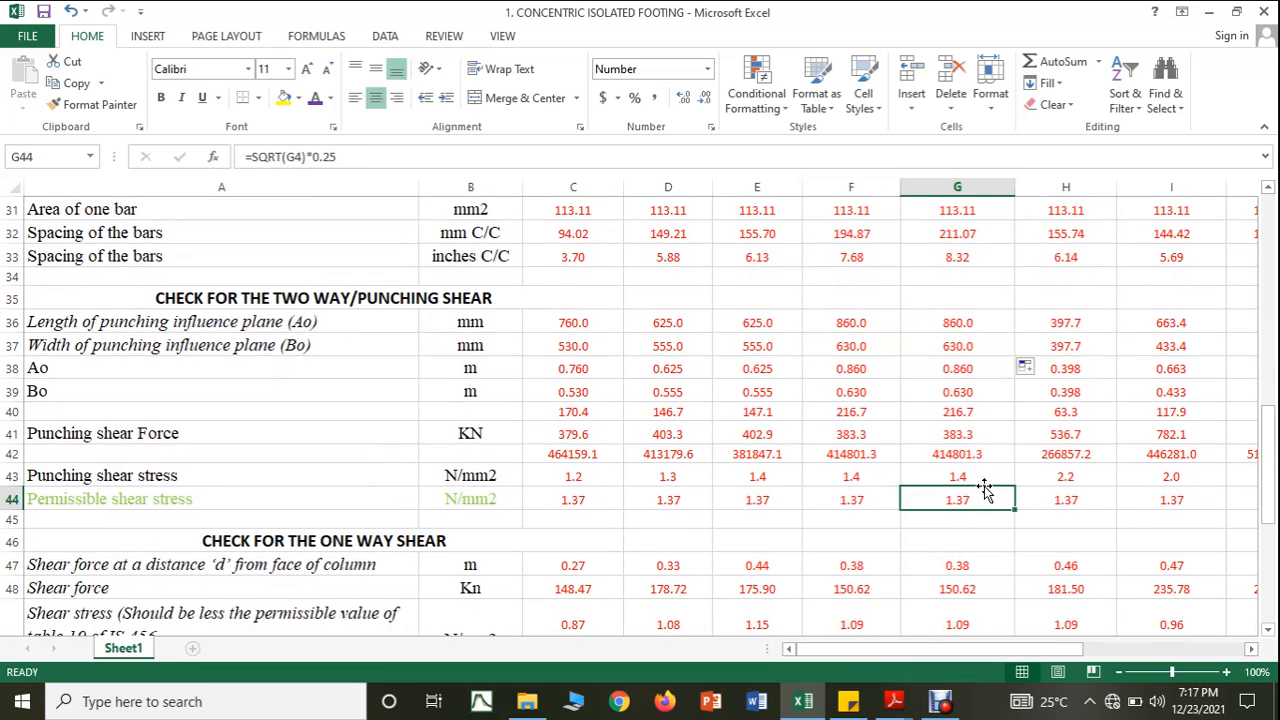
pyautogui.click(980, 478)
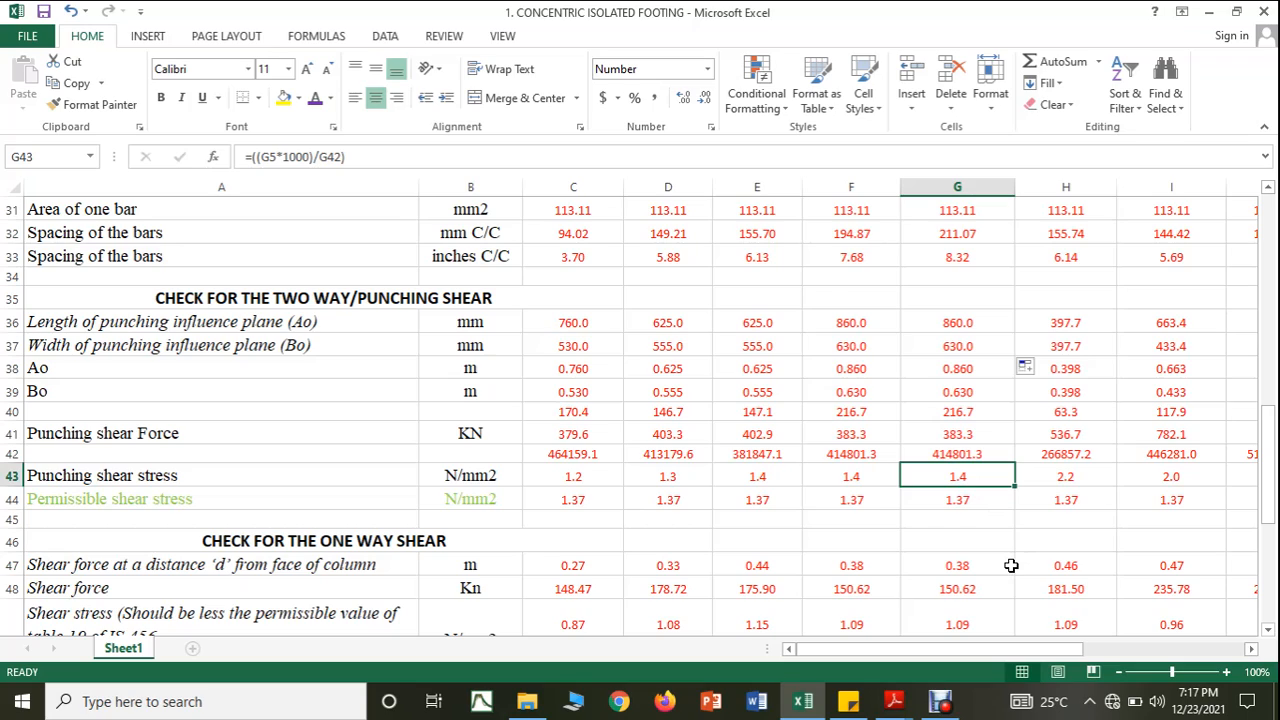
# Fill the shorter and longer footing dimension formulas in feet from F53 and F54 into G53 and G54
pyautogui.scroll(-4, 1010, 565)
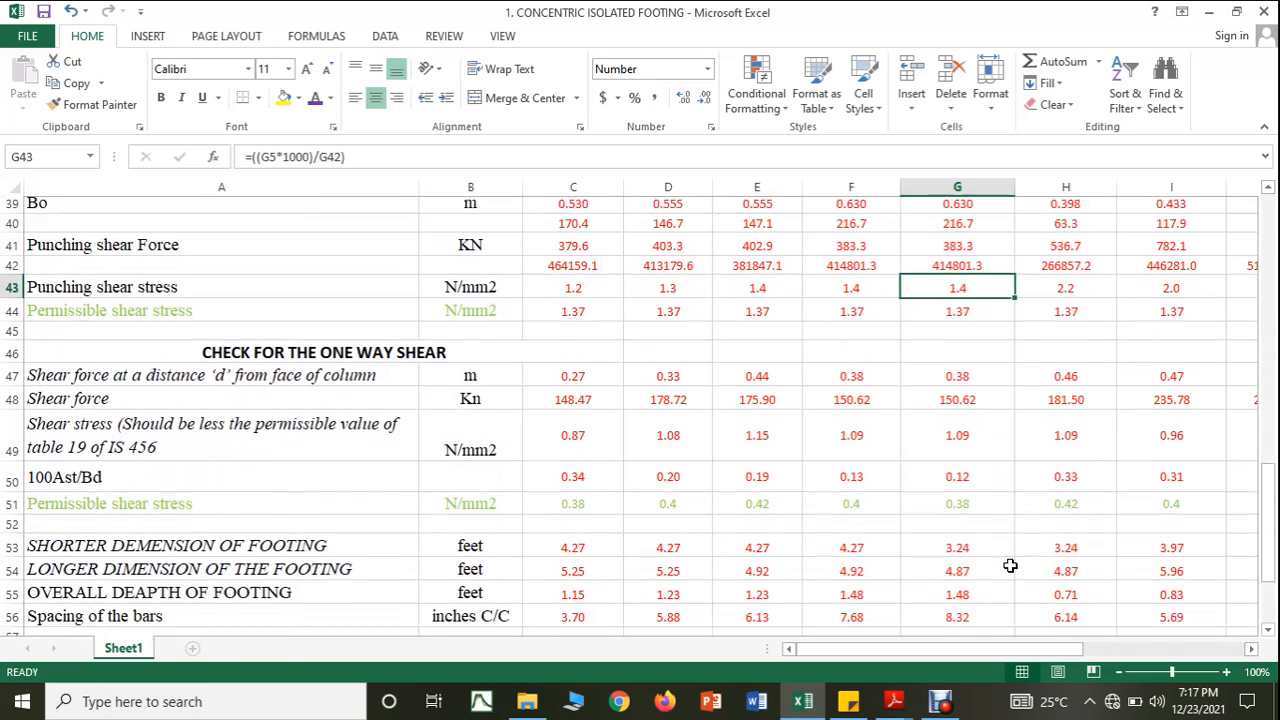
pyautogui.scroll(-3, 1010, 565)
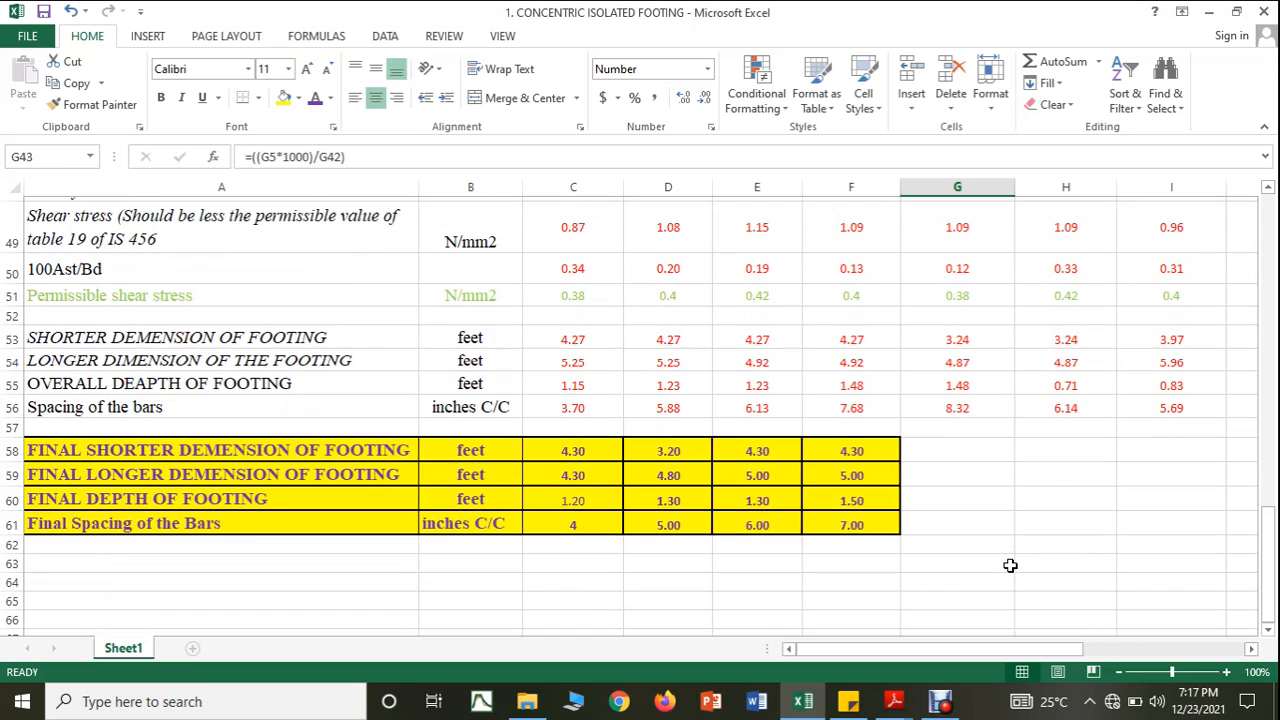
pyautogui.click(882, 338)
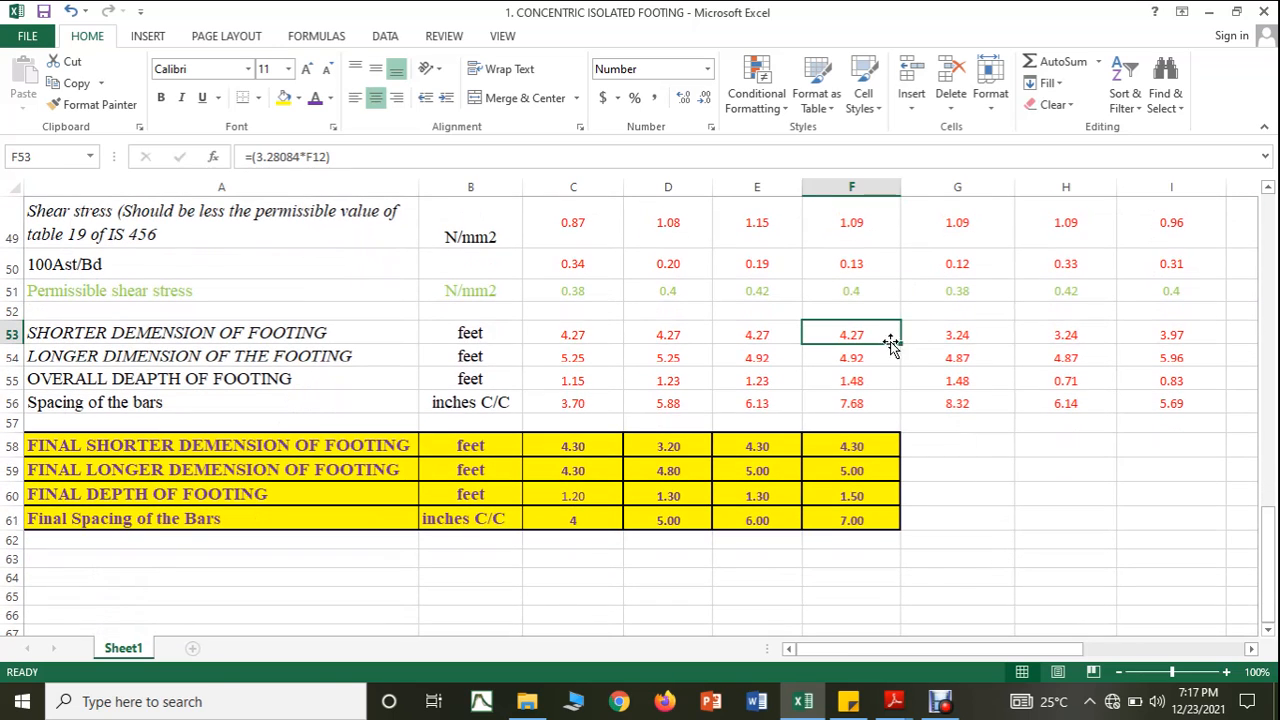
pyautogui.moveTo(900, 346); pyautogui.dragTo(972, 366)
pyautogui.click(880, 370)
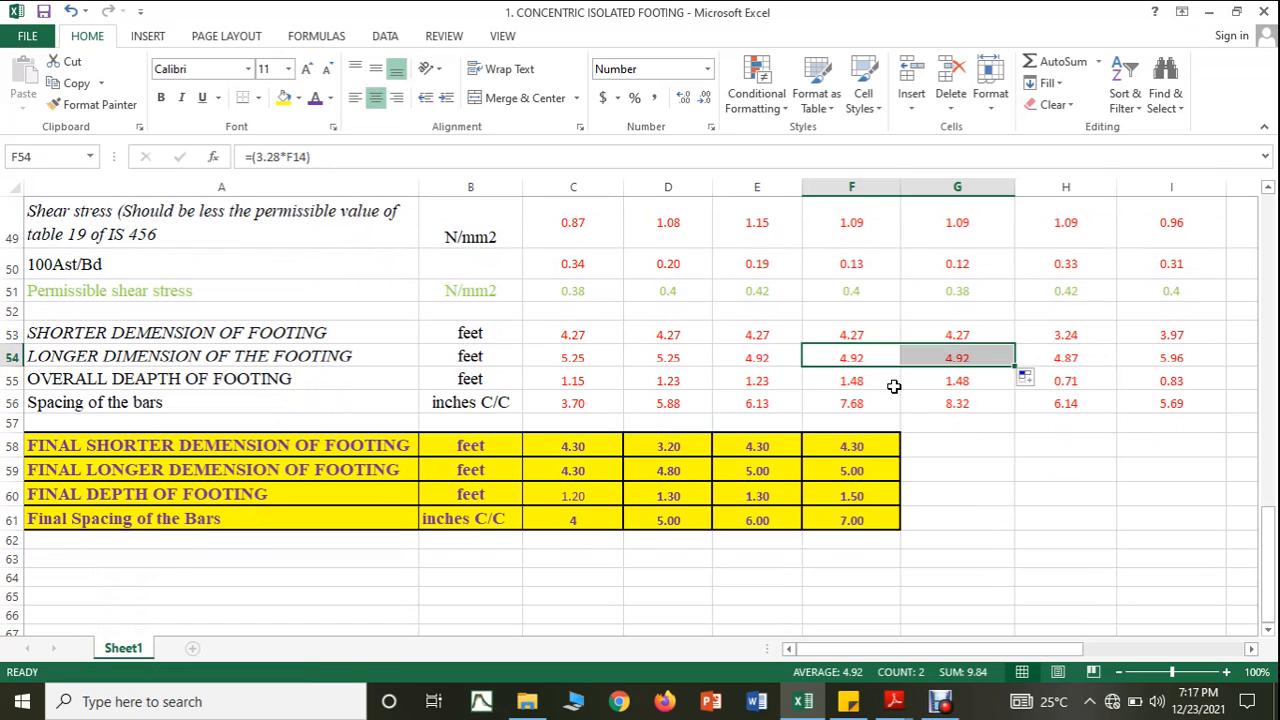
# Enter the final values in G58 to G61: shorter dimension 4.3, longer dimension 5, depth 1.5 and bar spacing 8
pyautogui.click(923, 443)
pyautogui.write('4')
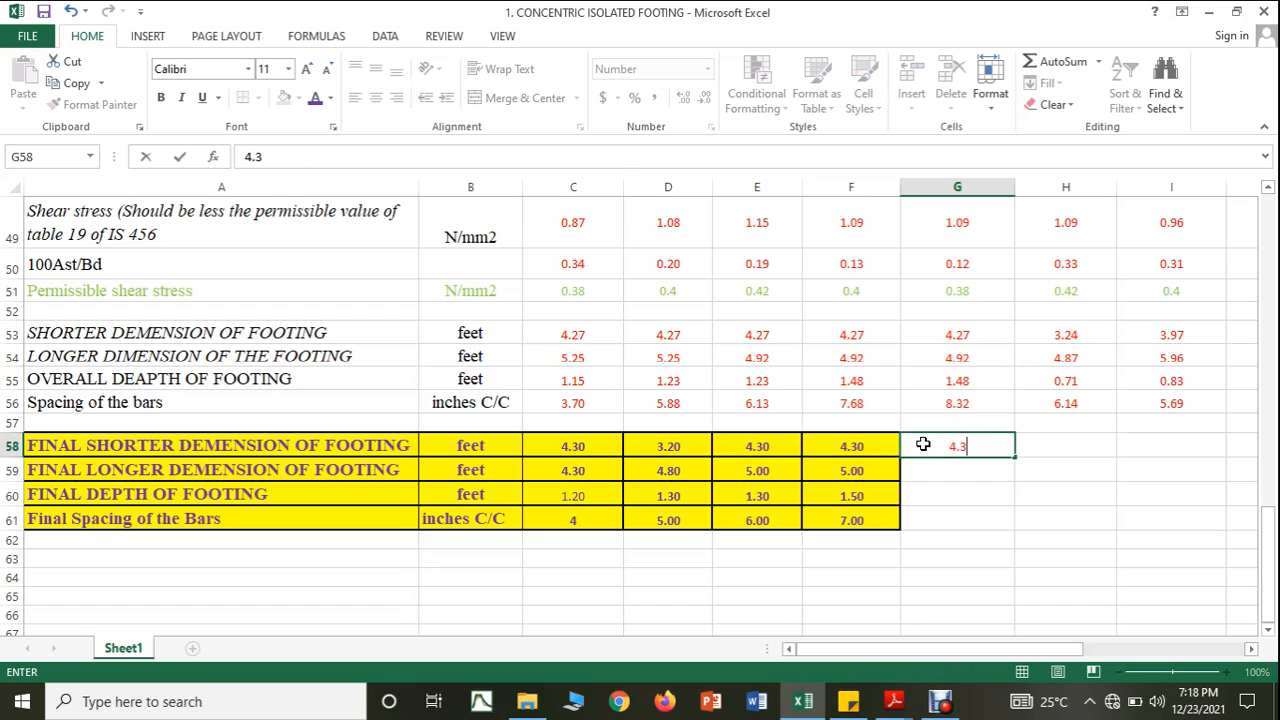
pyautogui.write('.3')
pyautogui.press('Return')
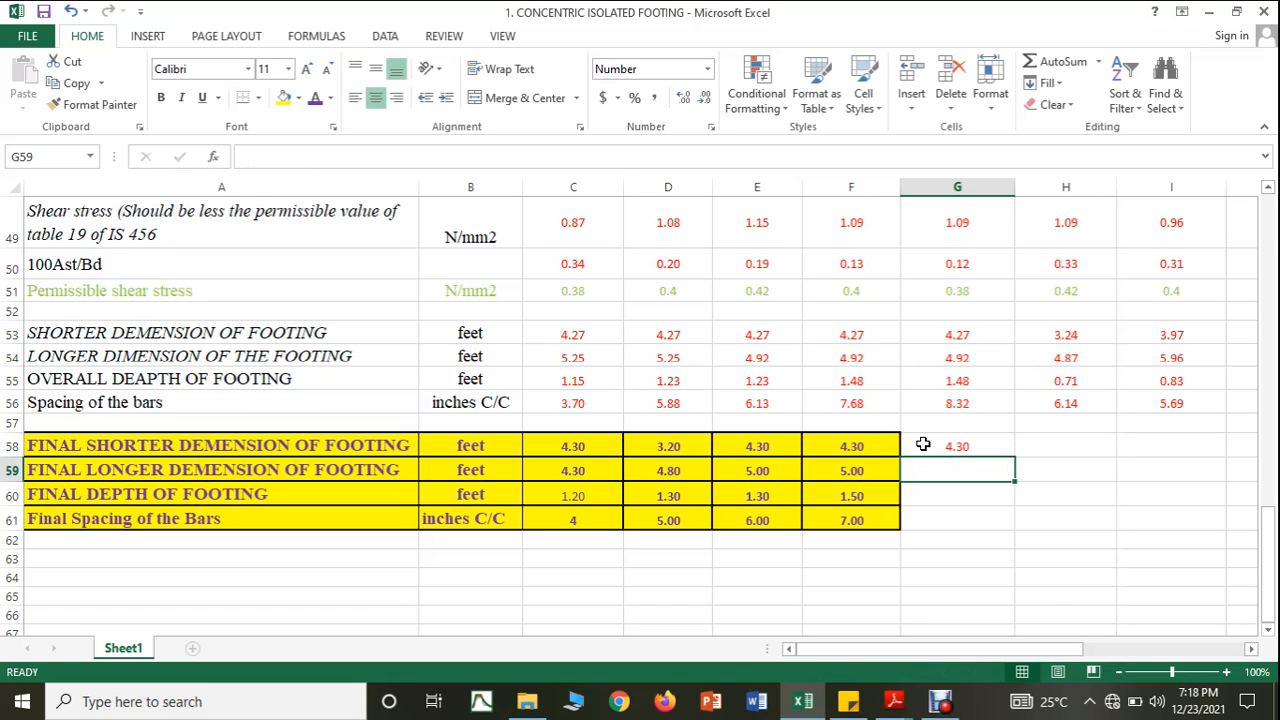
pyautogui.write('5.00')
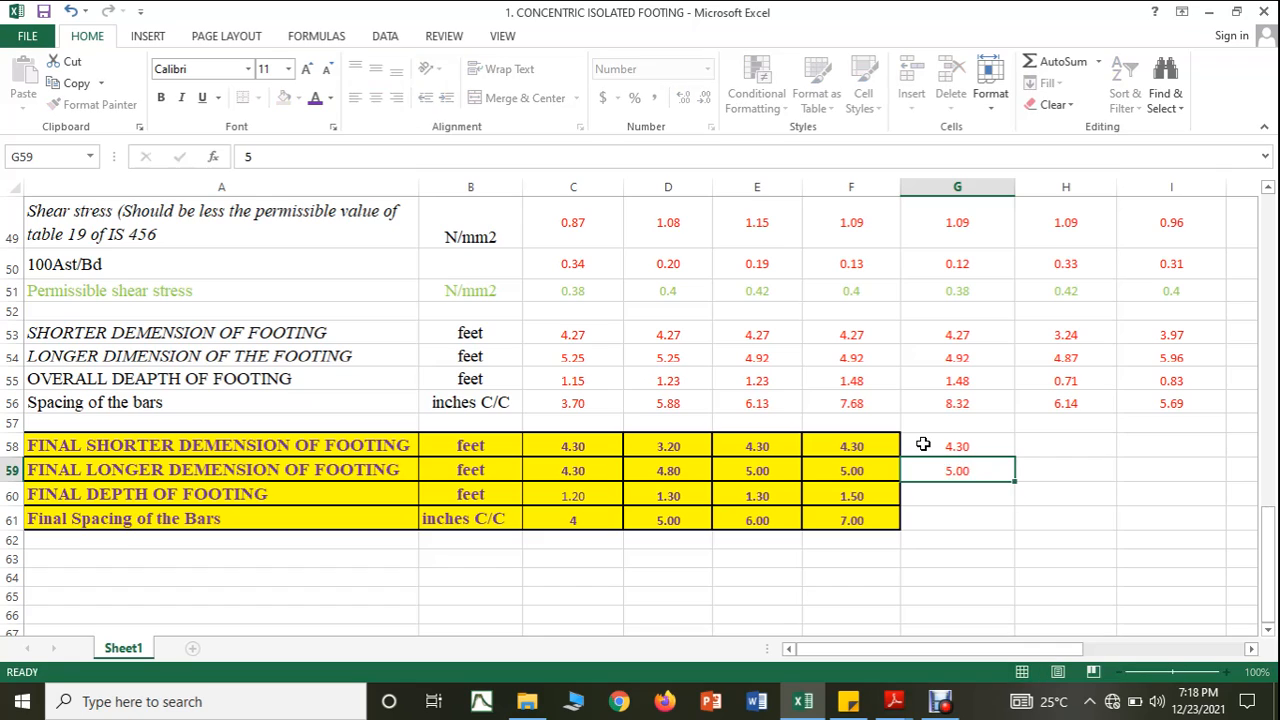
pyautogui.press('Return')
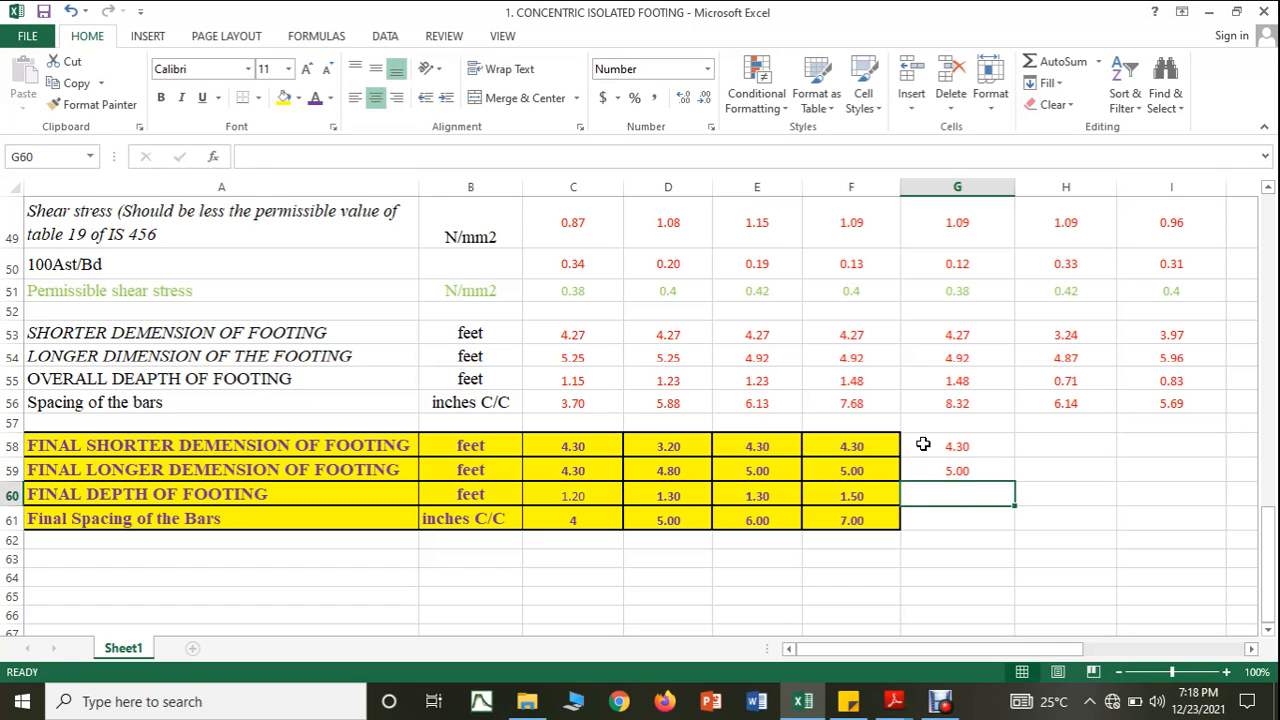
pyautogui.write('1.5')
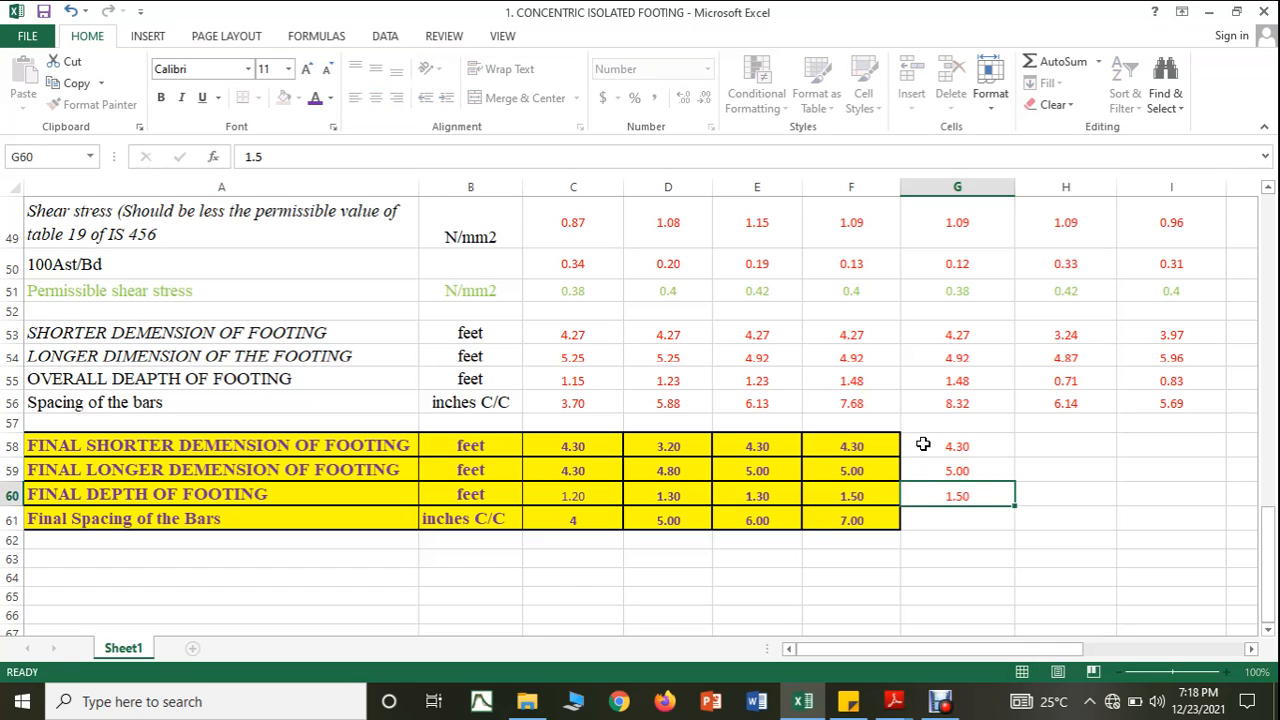
pyautogui.press('Return')
pyautogui.write('8')
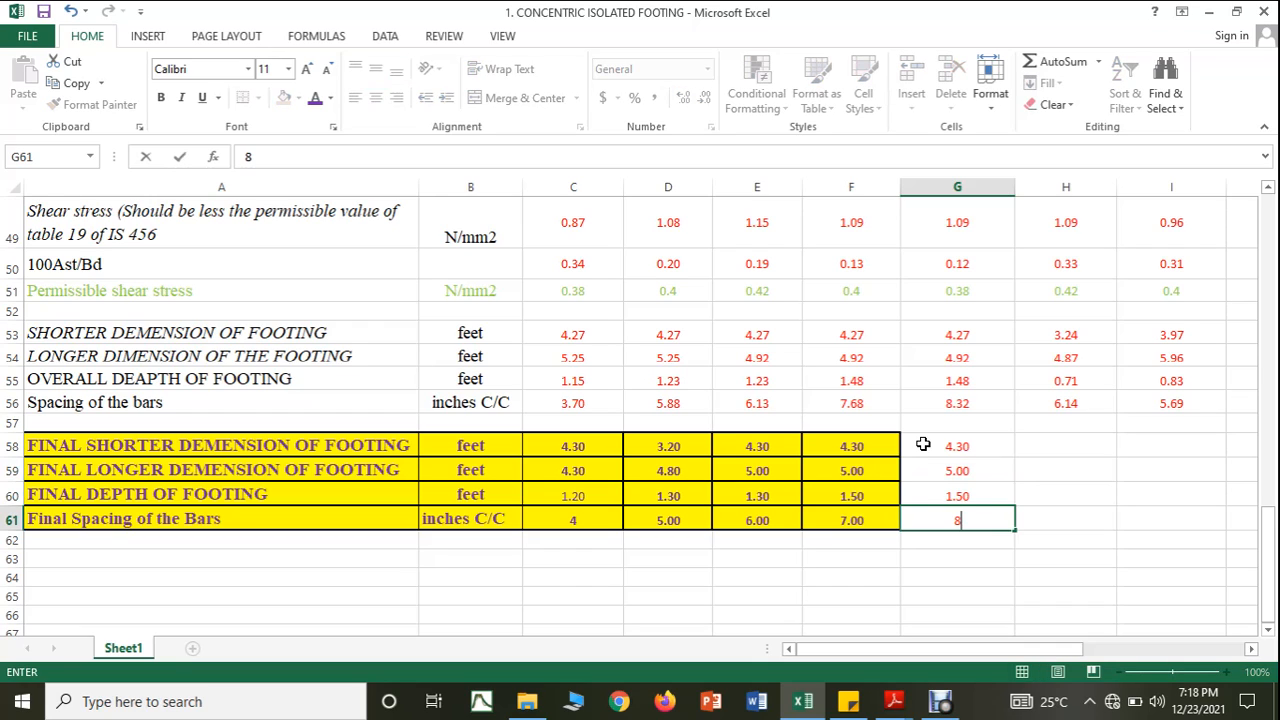
pyautogui.click(1002, 594)
# Copy the formatting of F58 onto the final result cells G58 to G61
pyautogui.click(883, 456)
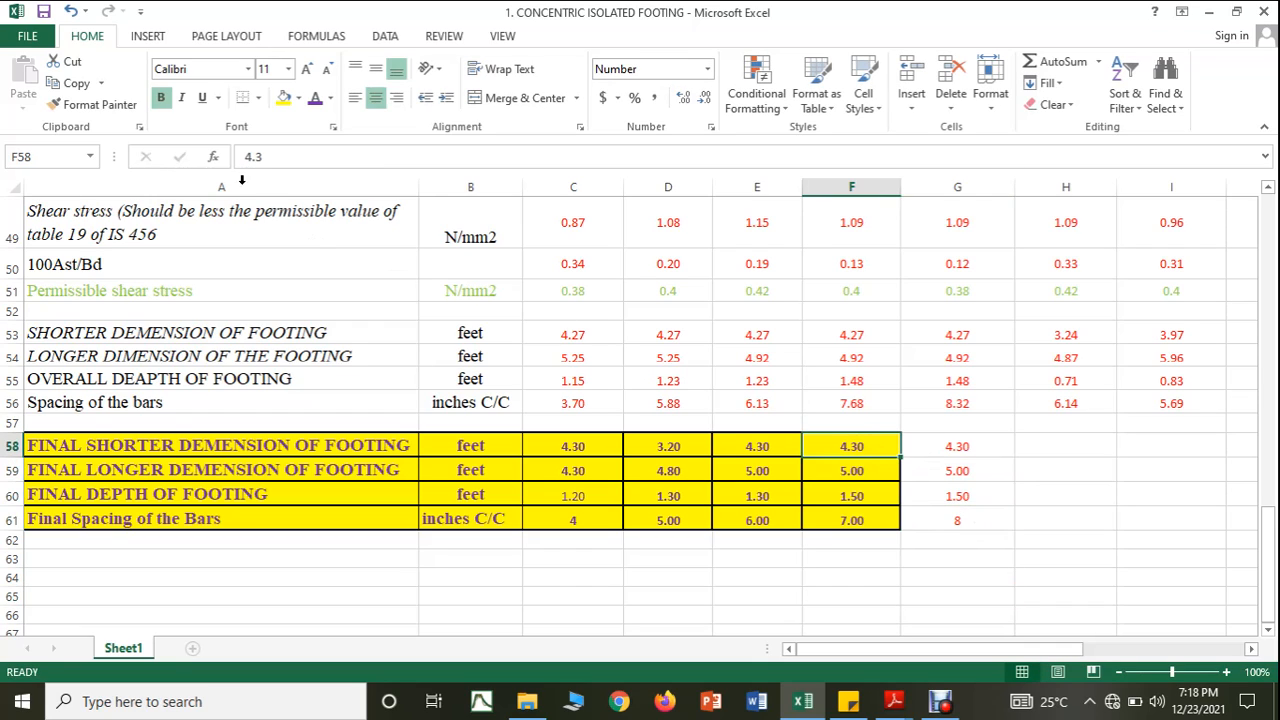
pyautogui.click(97, 104)
pyautogui.moveTo(960, 443)
pyautogui.mouseDown()
pyautogui.moveTo(966, 508)
pyautogui.moveTo(990, 522)
pyautogui.mouseUp()
# Number the footing column for nodes 35,76,80 as 5 in G2
pyautogui.scroll(1, 1183, 541)
pyautogui.scroll(16, 1183, 541)
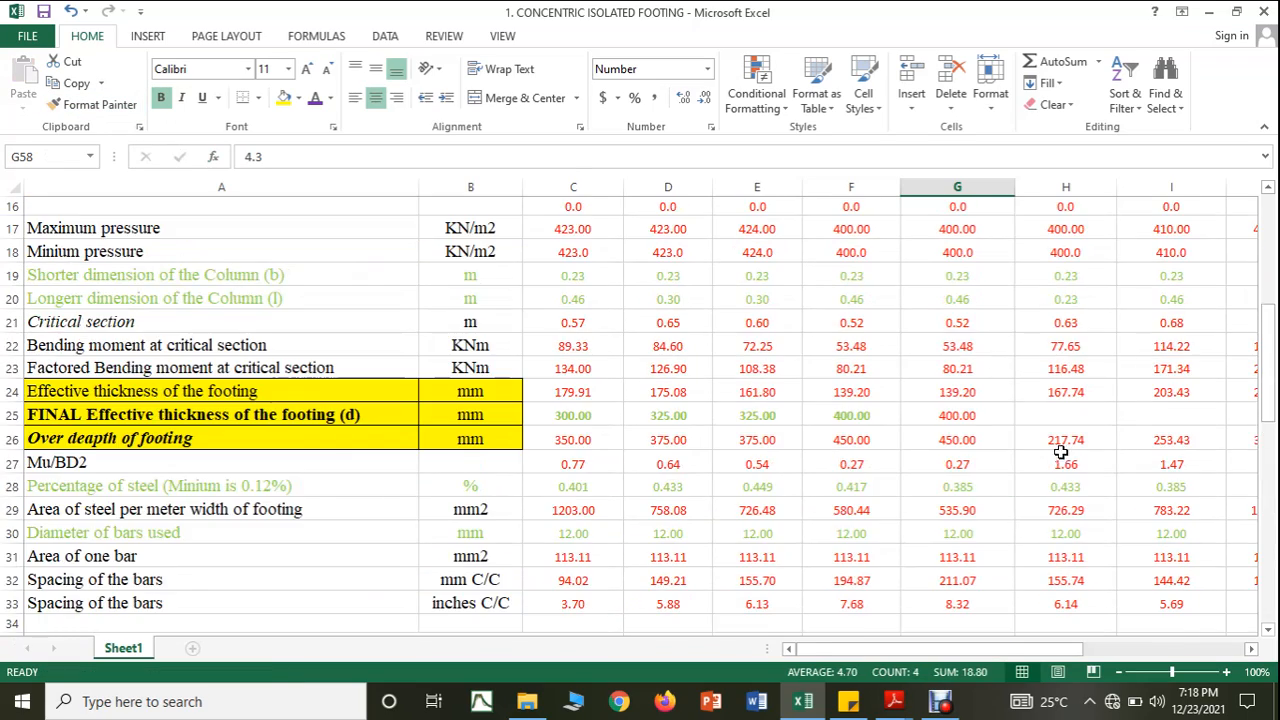
pyautogui.click(962, 223)
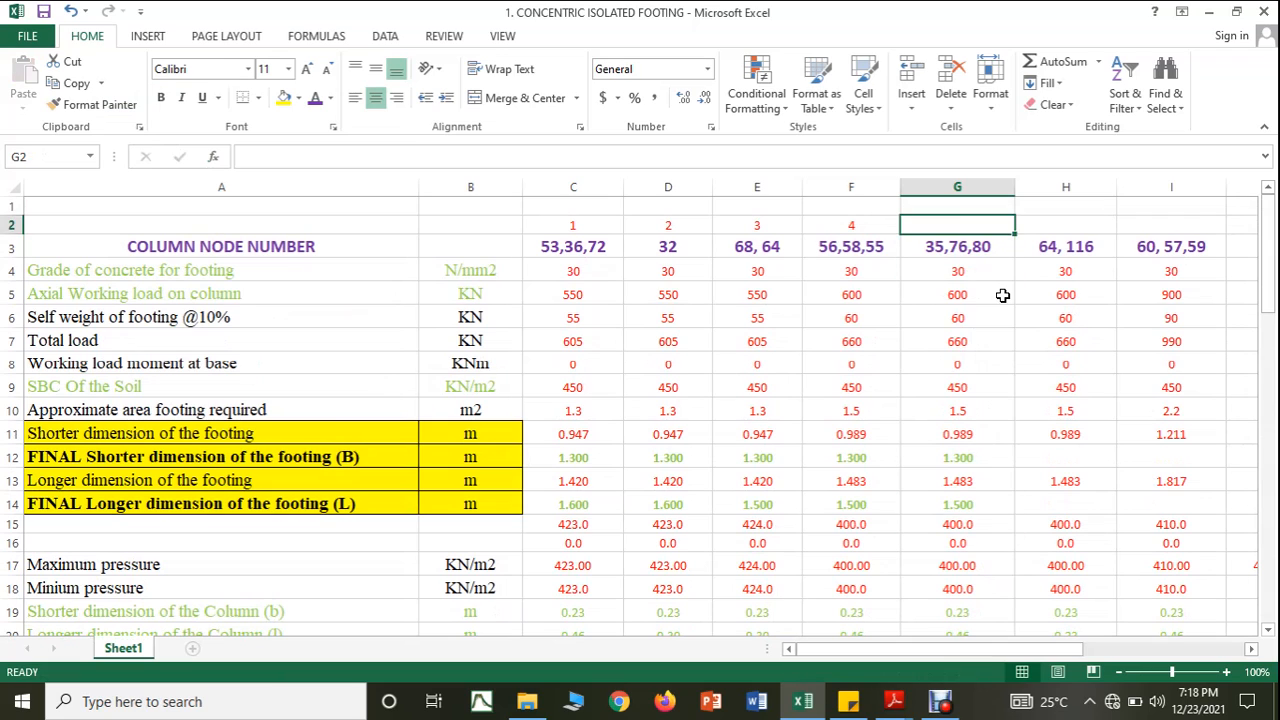
pyautogui.write('5')
pyautogui.press('Tab')
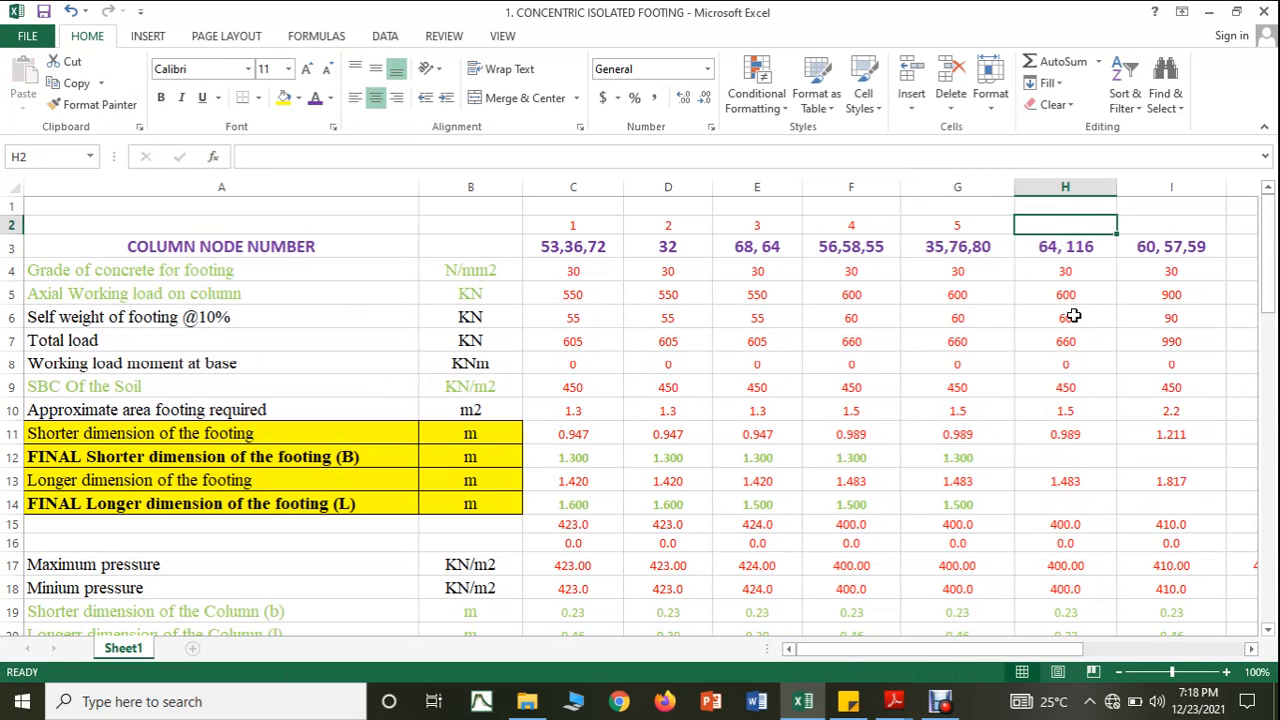
# Enter 1.3 as the final shorter footing dimension in H12 and 1.5 as the final longer dimension in H14
pyautogui.scroll(-1, 1061, 287)
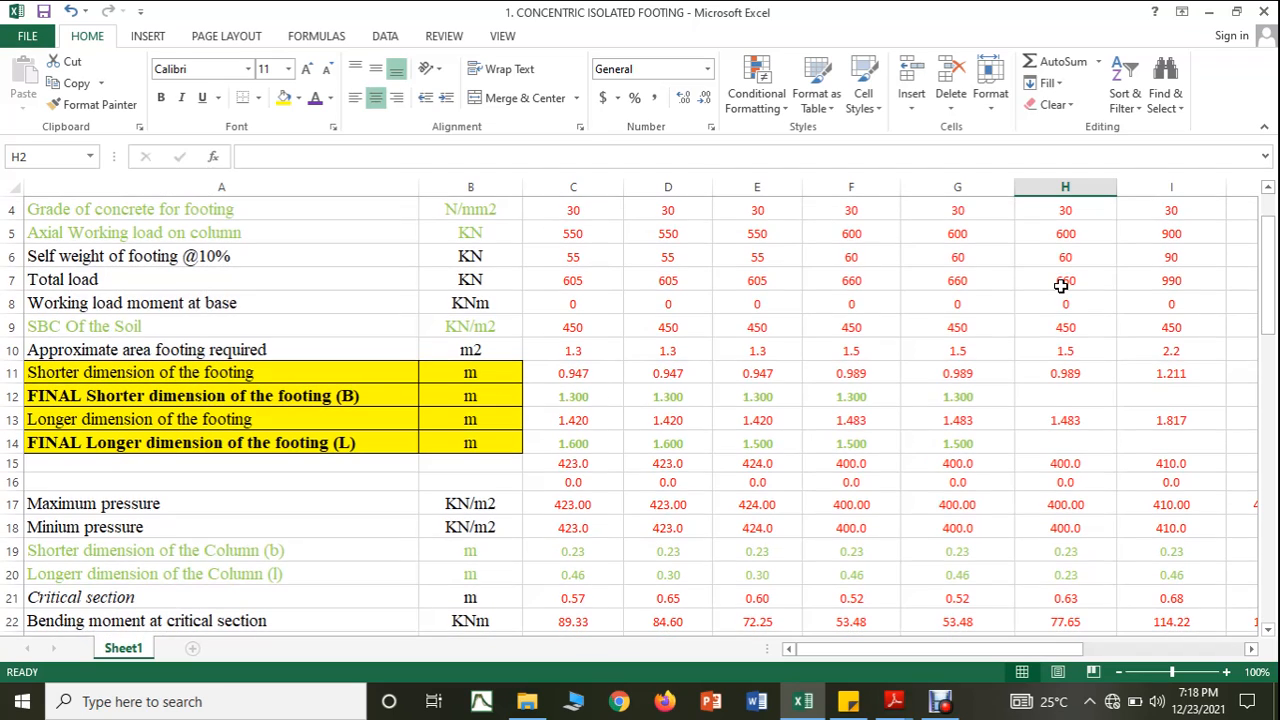
pyautogui.click(1076, 393)
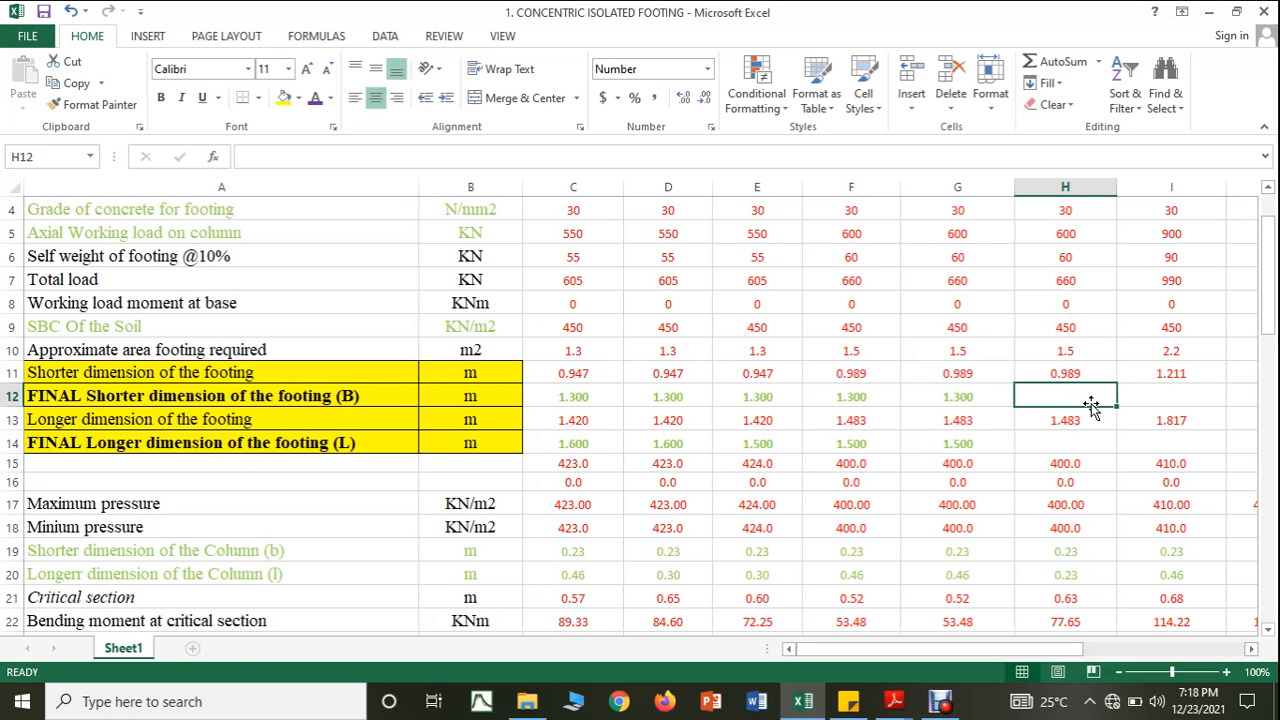
pyautogui.write('1.3')
pyautogui.click(1084, 436)
pyautogui.write('1.5')
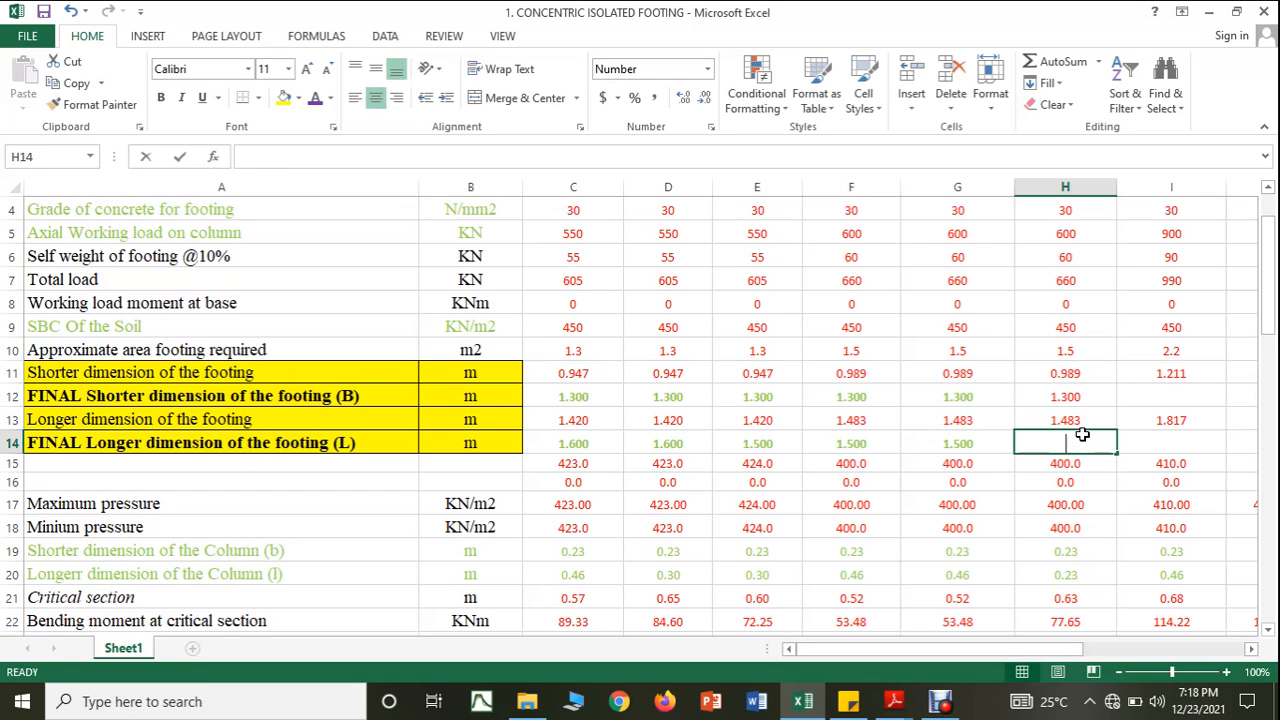
pyautogui.click(1099, 504)
# Copy the formatting of G12 onto H12 and that of G14 onto H14
pyautogui.click(968, 400)
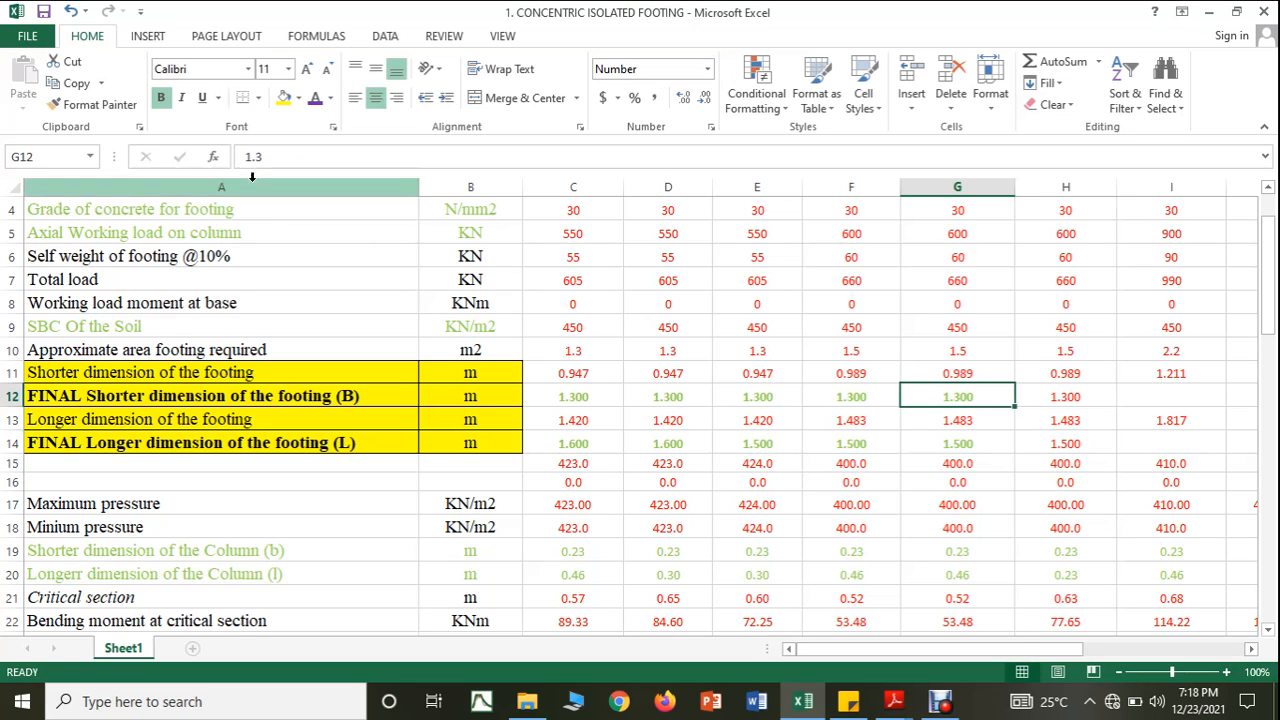
pyautogui.click(93, 104)
pyautogui.click(1066, 396)
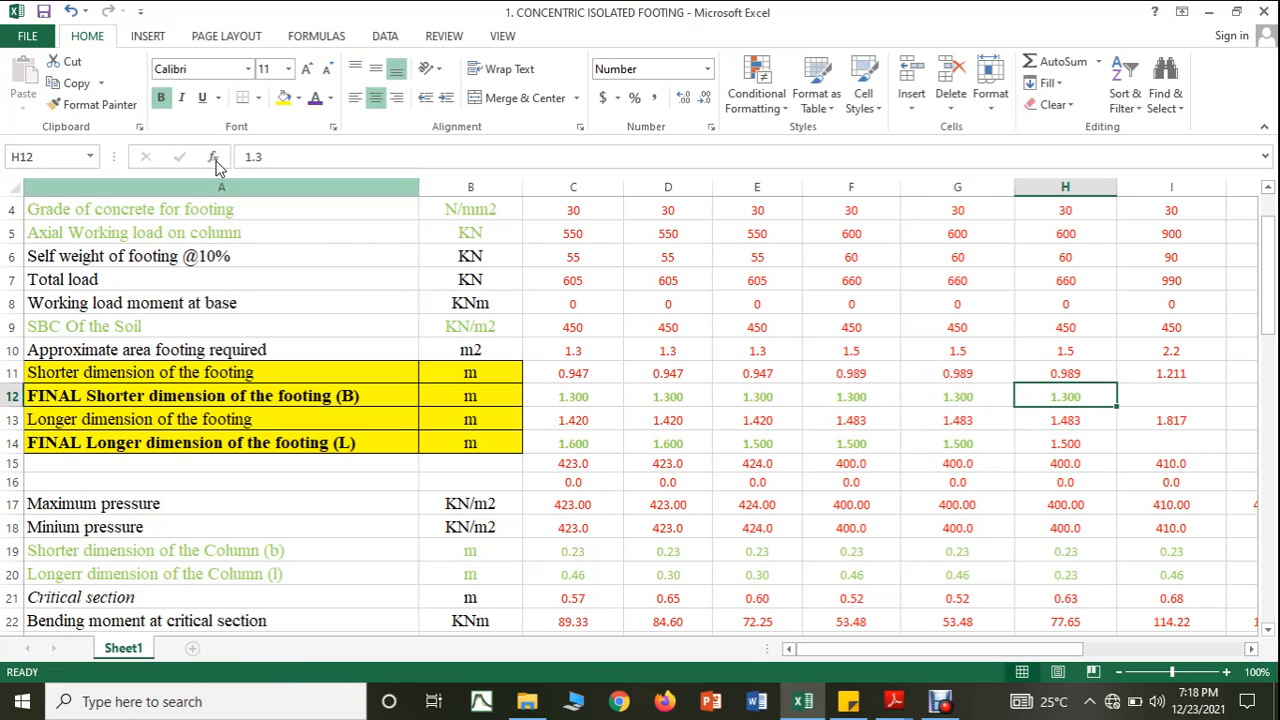
pyautogui.click(914, 444)
pyautogui.click(93, 104)
pyautogui.click(1094, 444)
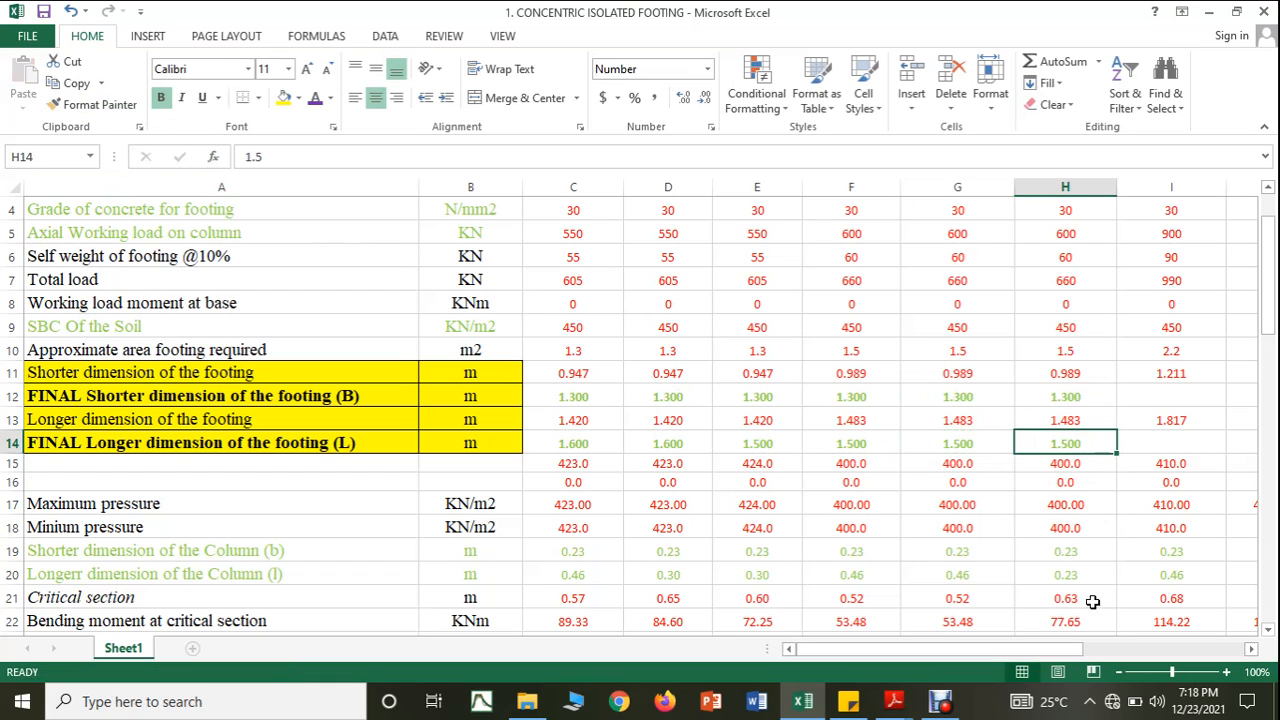
# Fill the critical section formula from G21 across into H21
pyautogui.scroll(-2, 1072, 514)
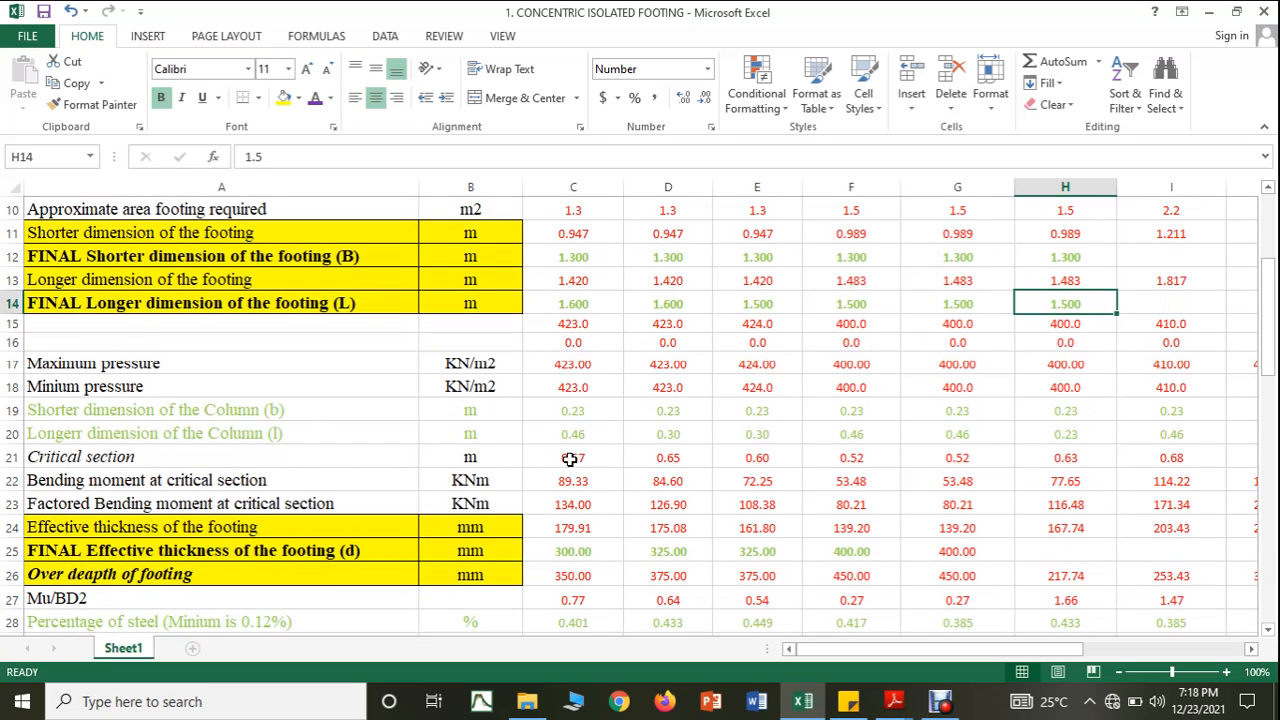
pyautogui.click(962, 461)
pyautogui.moveTo(1014, 467); pyautogui.dragTo(1066, 472)
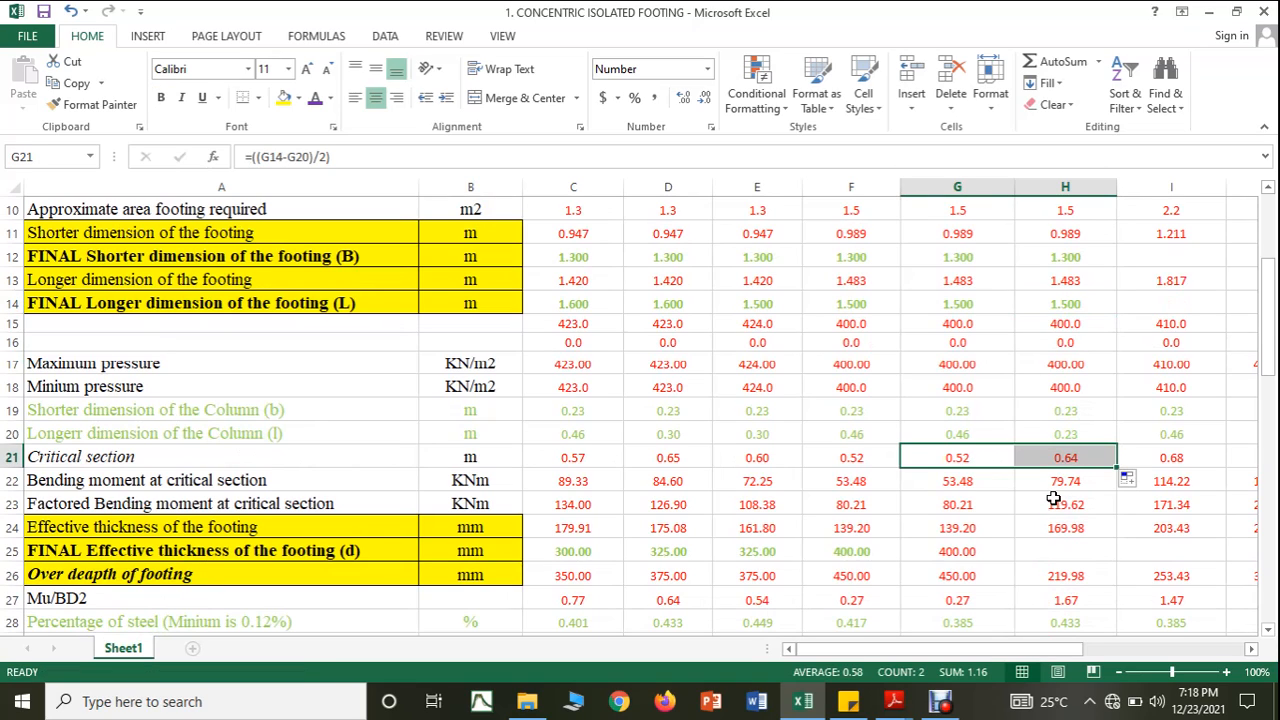
# Copy the formatting of F25 onto the final effective thickness in G25
pyautogui.click(1070, 548)
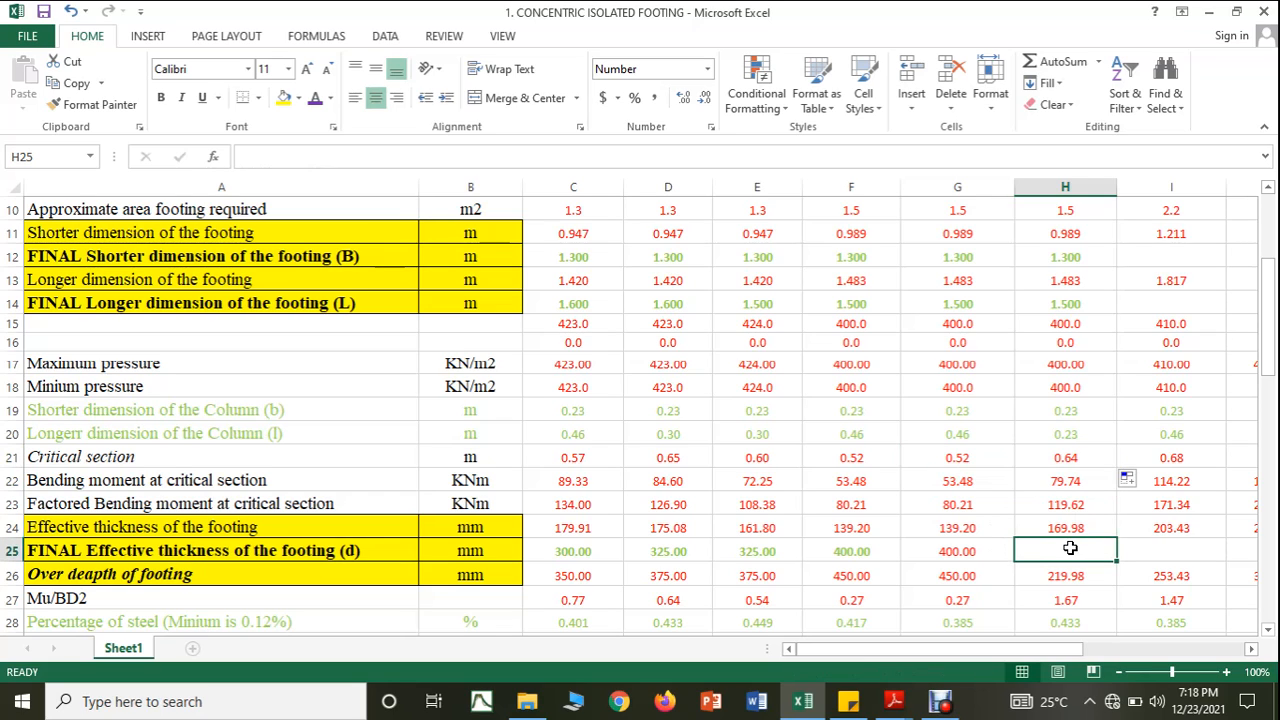
pyautogui.click(879, 551)
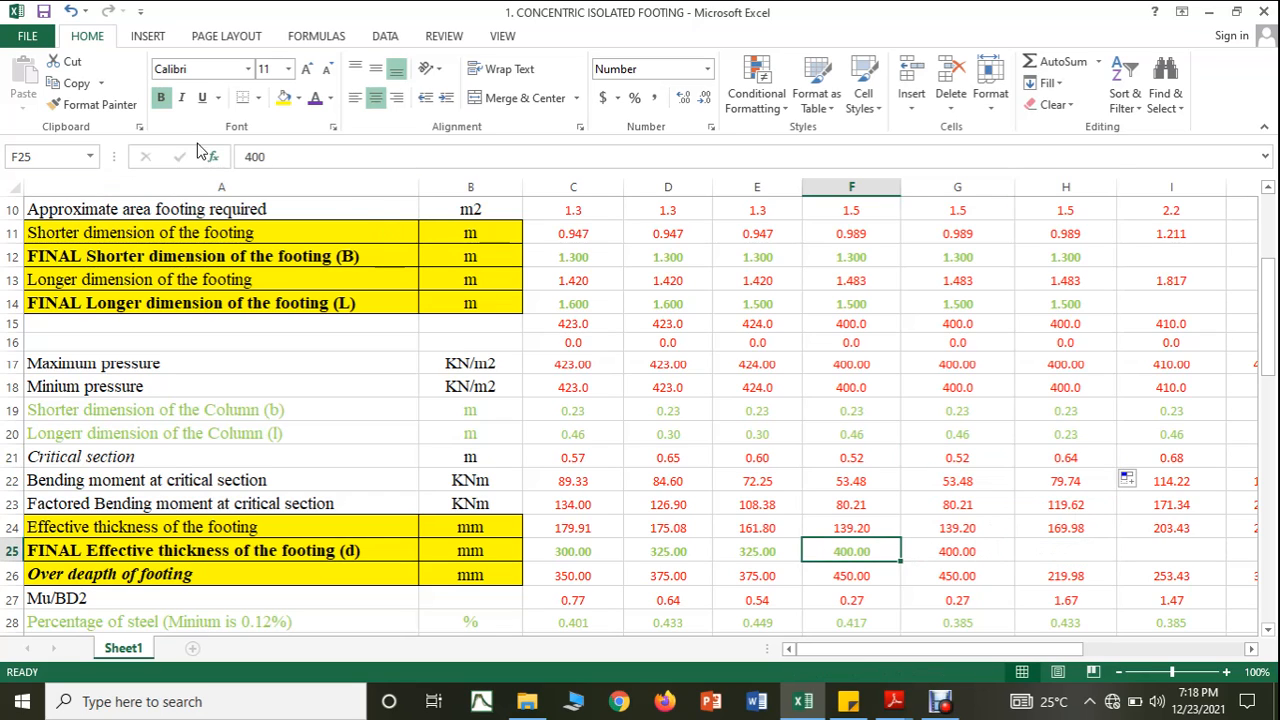
pyautogui.click(100, 106)
pyautogui.click(965, 551)
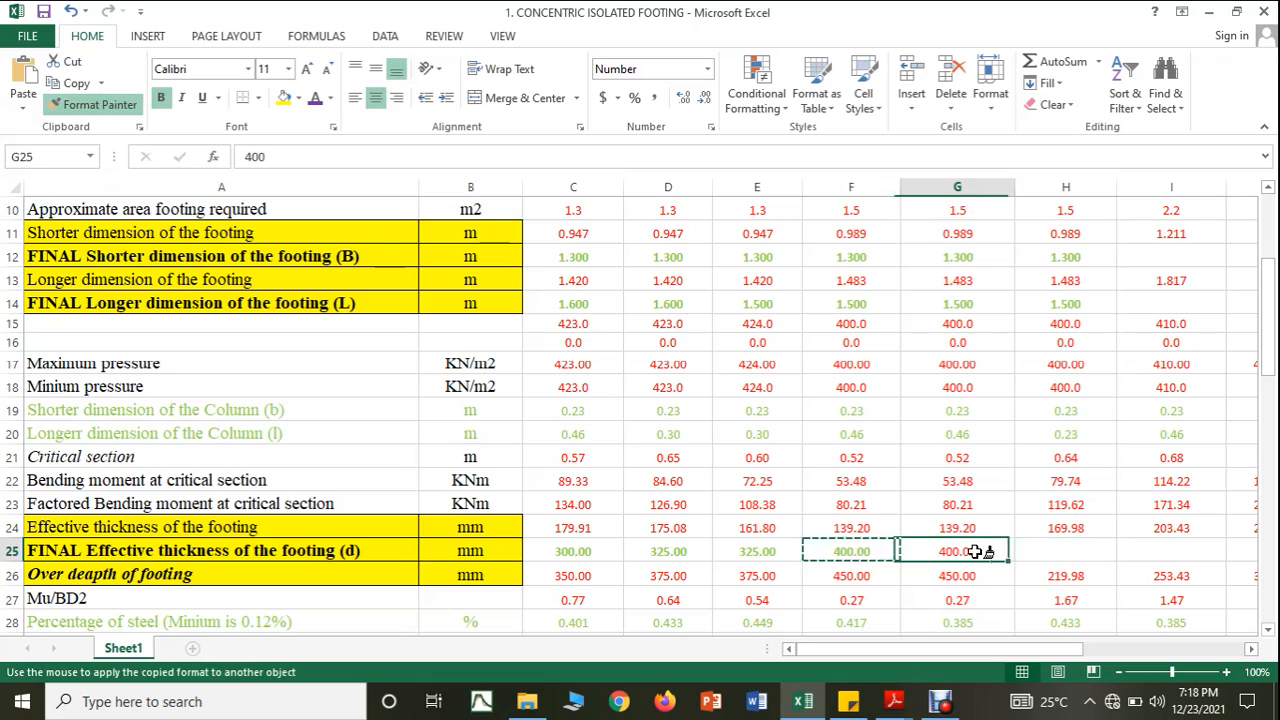
# Enter 400 as the final effective thickness of the footing in H25
pyautogui.scroll(1, 1086, 517)
pyautogui.scroll(-2, 1086, 517)
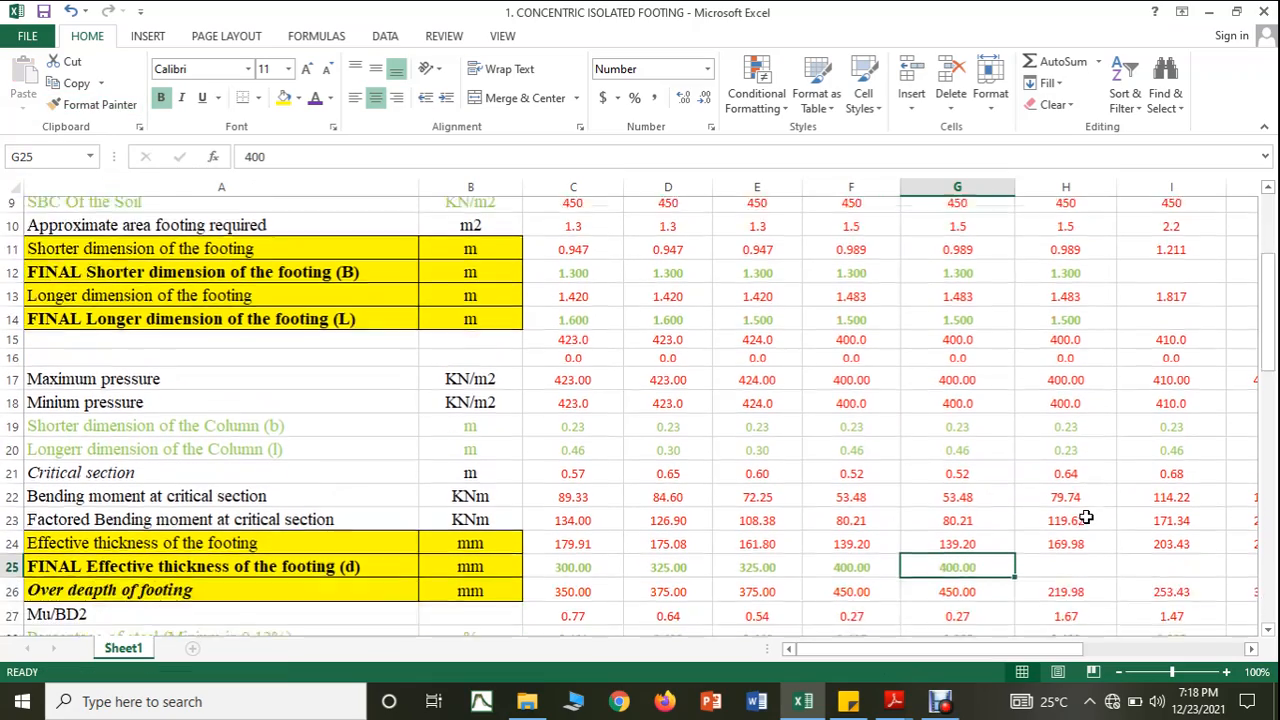
pyautogui.scroll(4, 1086, 517)
pyautogui.scroll(-2, 1086, 517)
pyautogui.scroll(2, 1086, 517)
pyautogui.scroll(-3, 980, 518)
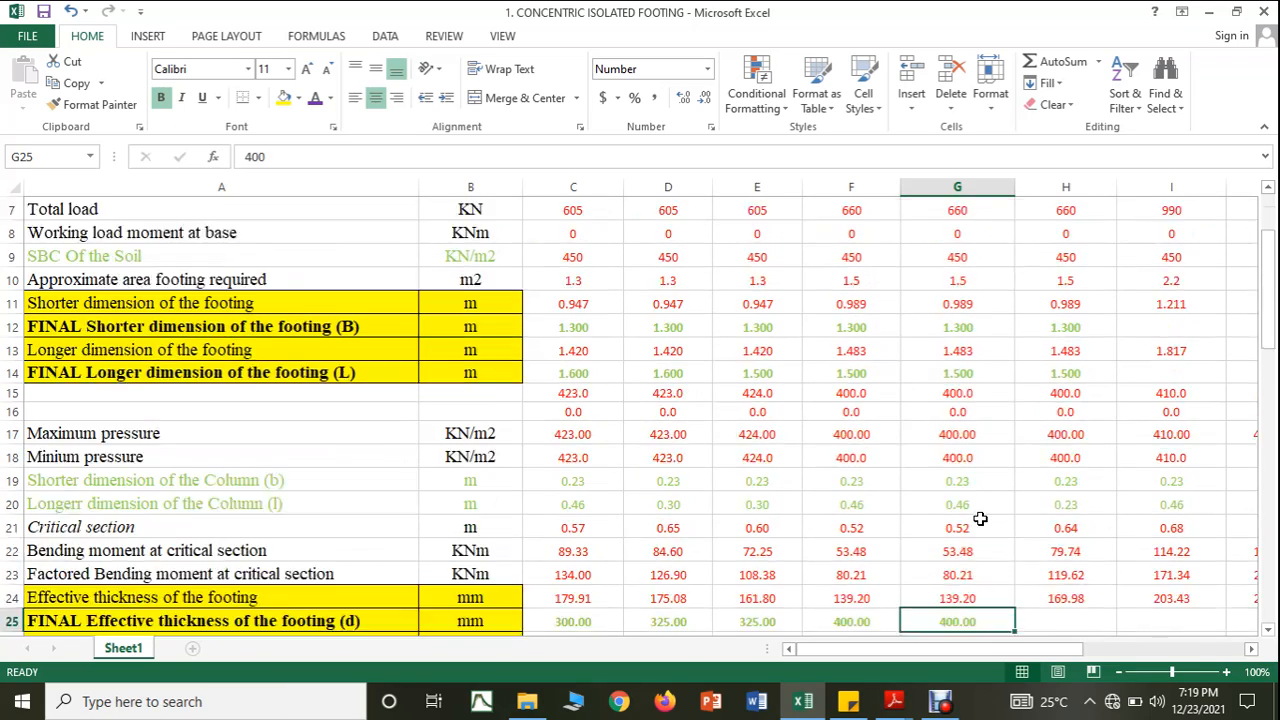
pyautogui.click(1084, 558)
pyautogui.write('400')
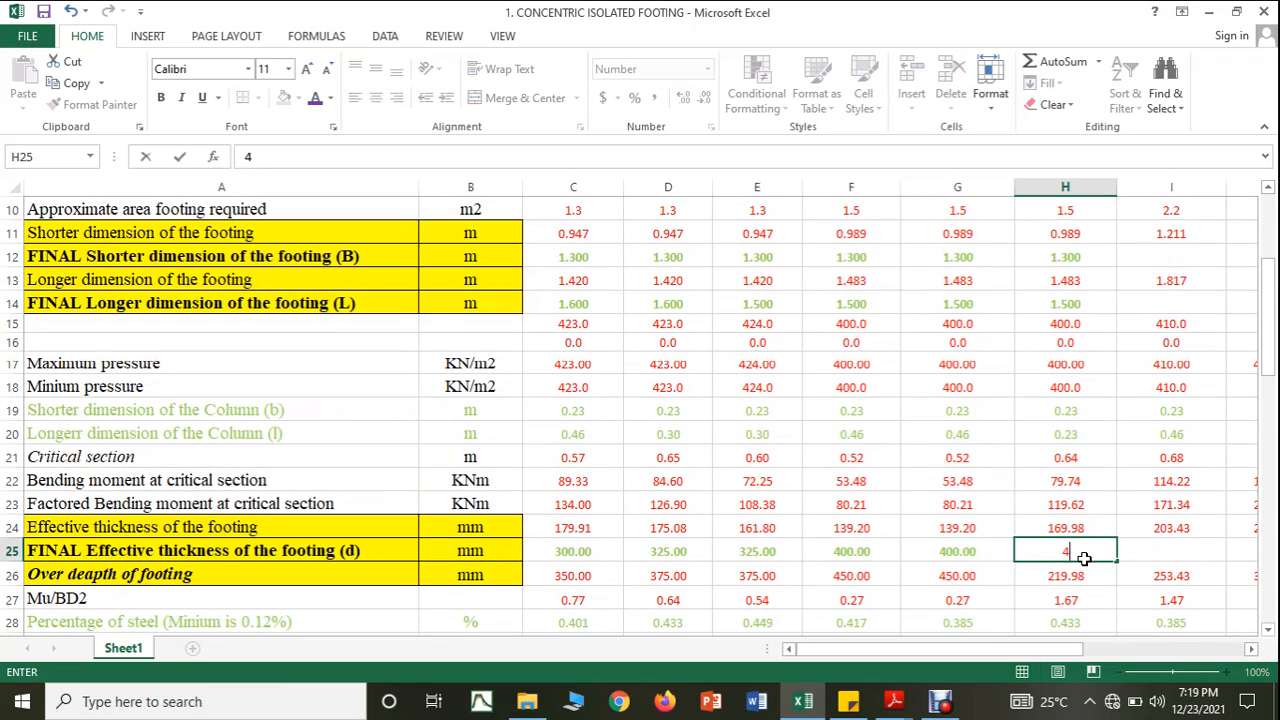
pyautogui.press('Tab')
# Copy the formatting of G25 onto the final effective thickness in H25
pyautogui.scroll(-2, 1128, 531)
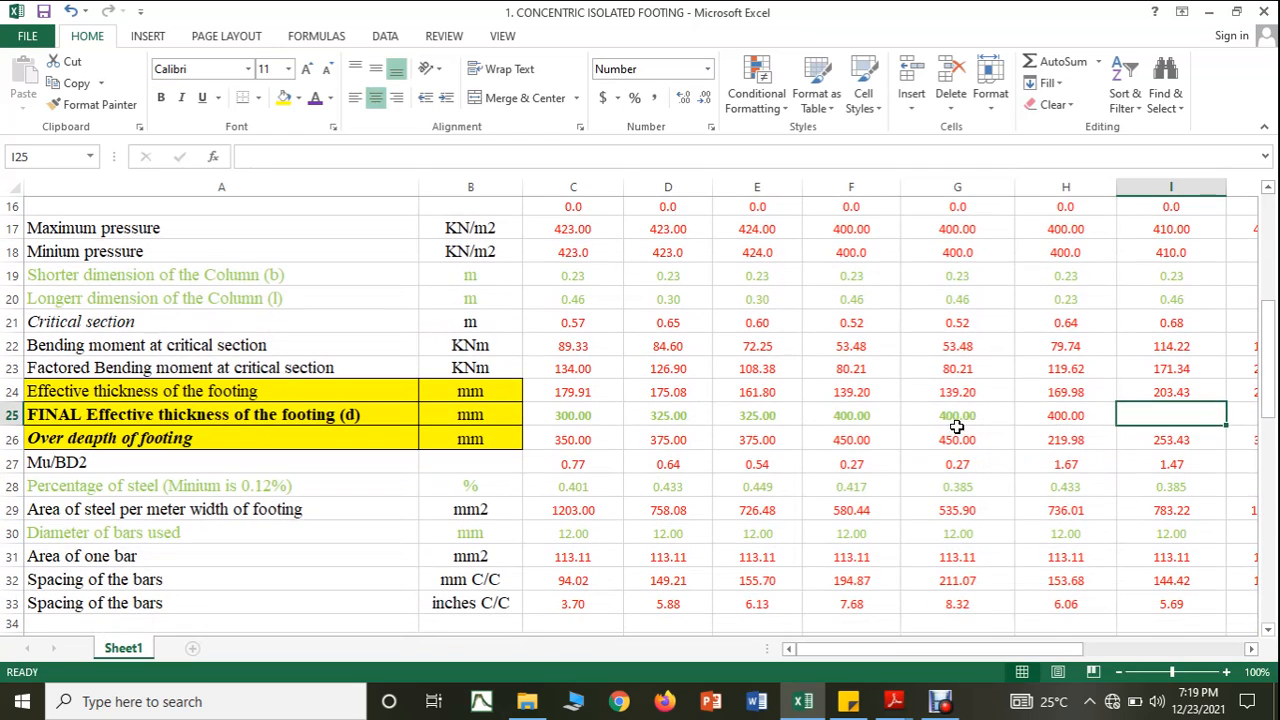
pyautogui.click(957, 424)
pyautogui.click(92, 104)
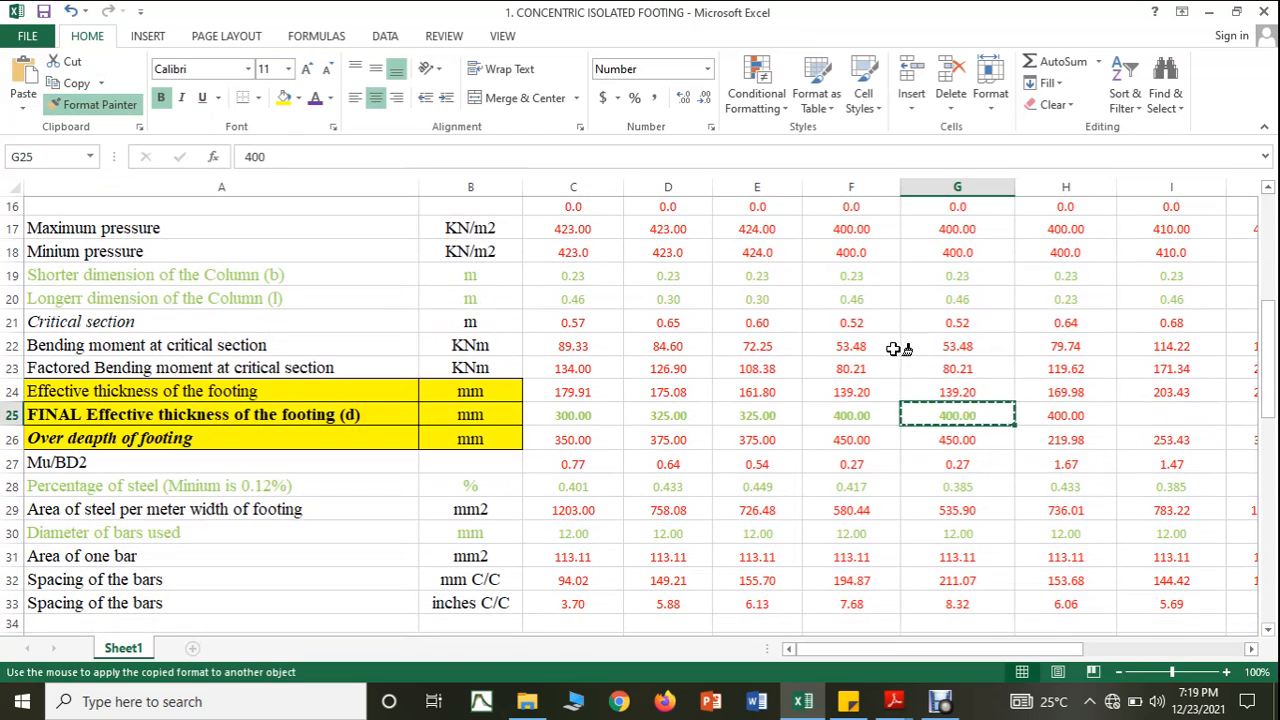
pyautogui.click(1072, 415)
# Fill the overall footing depth formula from G26 across into H26
pyautogui.click(952, 438)
pyautogui.moveTo(1013, 451); pyautogui.dragTo(1070, 455)
pyautogui.scroll(-1, 1077, 494)
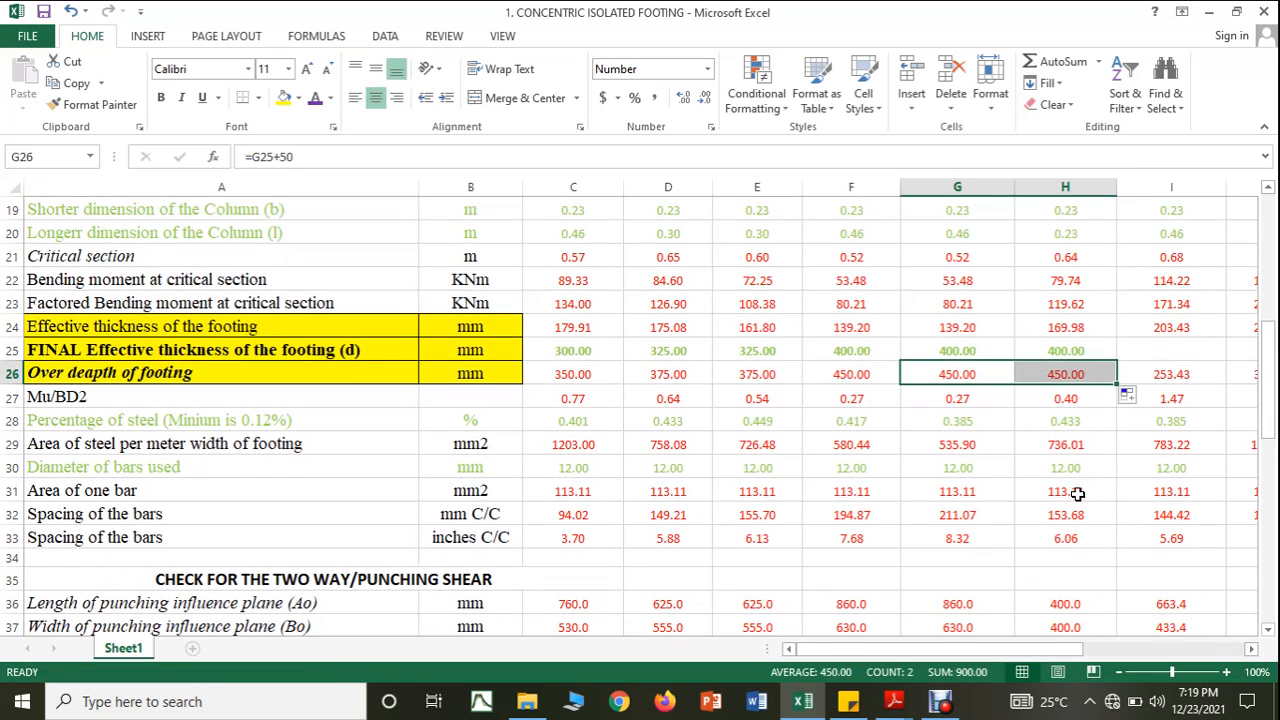
# Fill the punching influence plane length and width formulas from G36 and G37 across into H36 and H37
pyautogui.scroll(-2, 1077, 494)
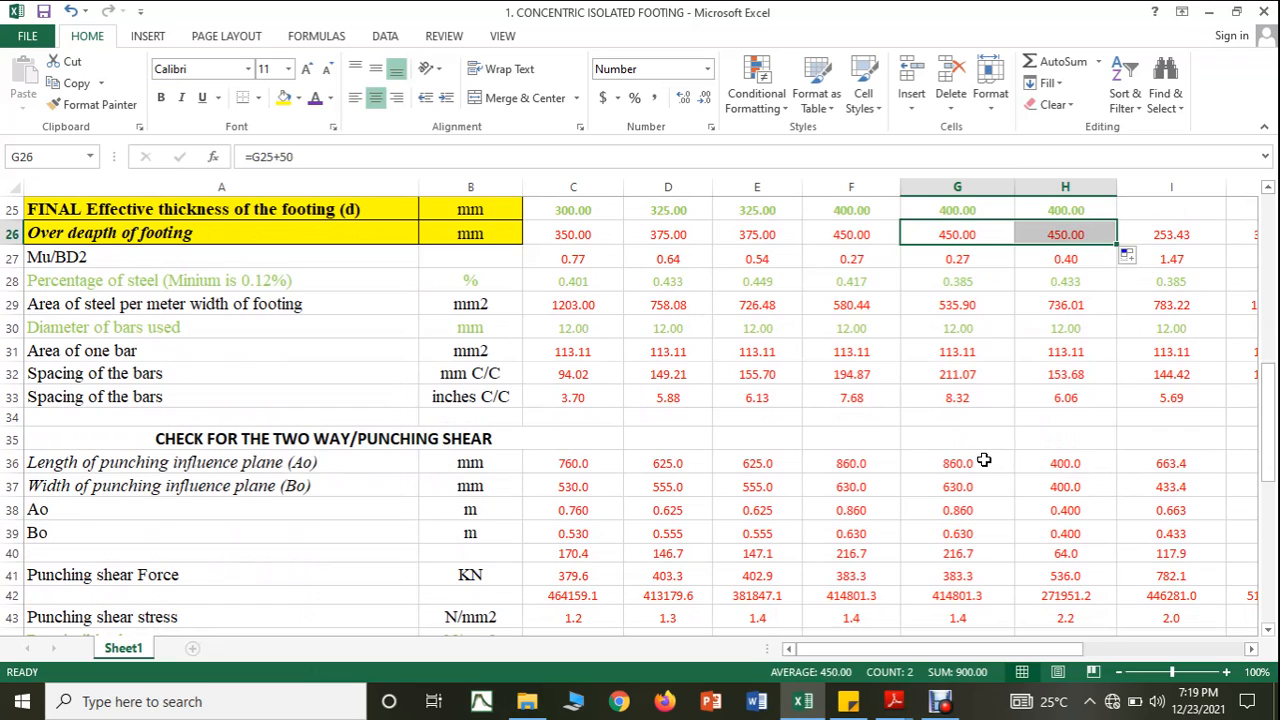
pyautogui.click(996, 468)
pyautogui.moveTo(1015, 472); pyautogui.dragTo(1078, 500)
pyautogui.click(990, 486)
pyautogui.scroll(-1, 1078, 500)
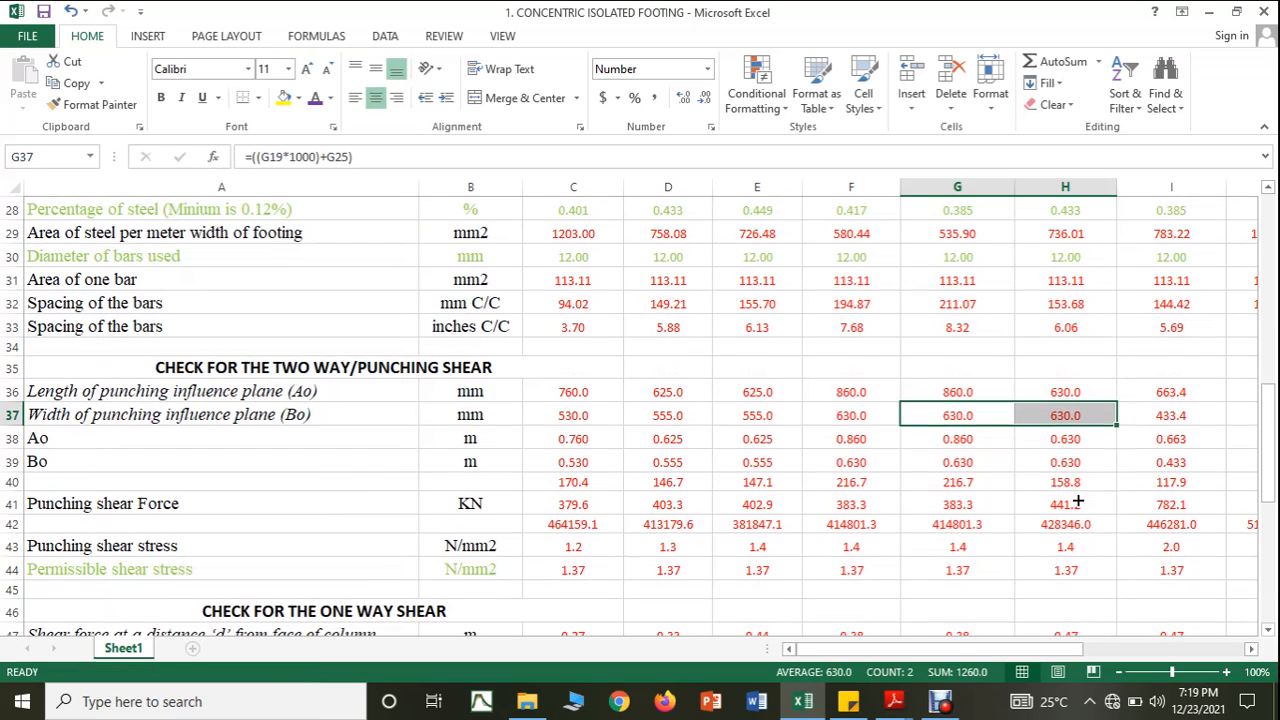
pyautogui.click(1084, 502)
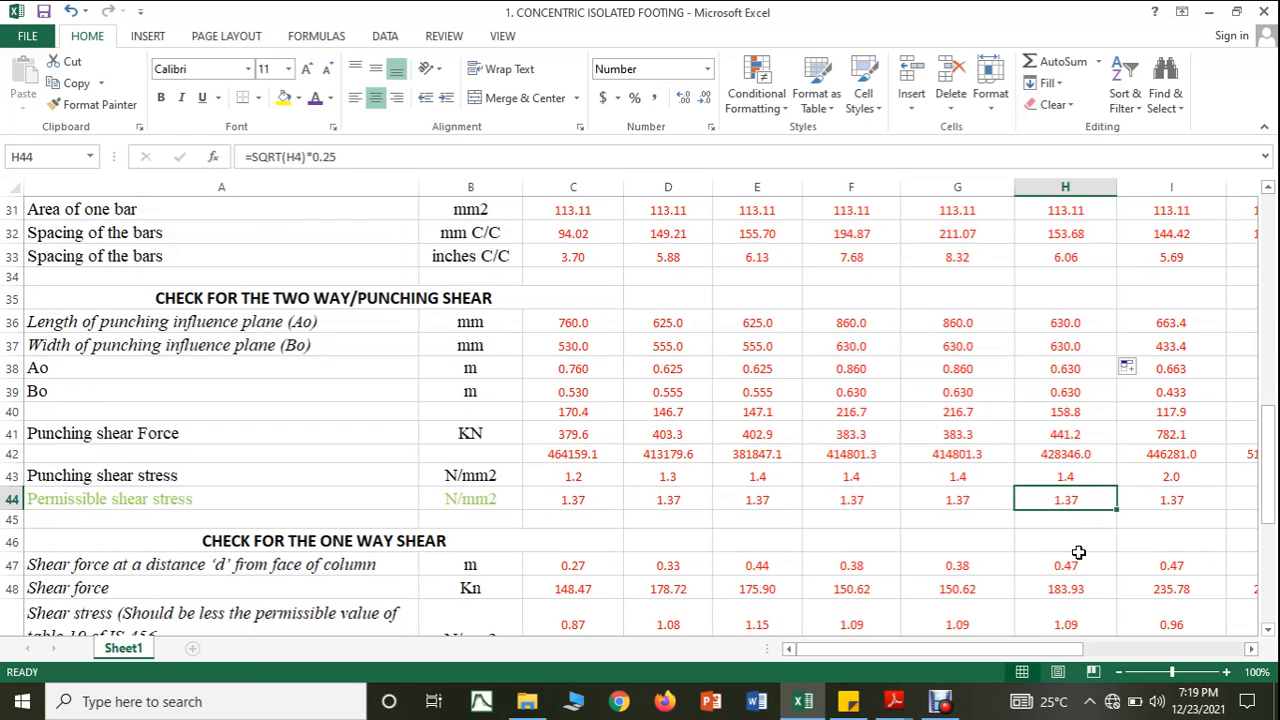
# Fill the shorter and longer footing dimension formulas in feet from G53 and G54 across into H53 and H54
pyautogui.scroll(-4, 1078, 552)
pyautogui.scroll(-1, 1078, 552)
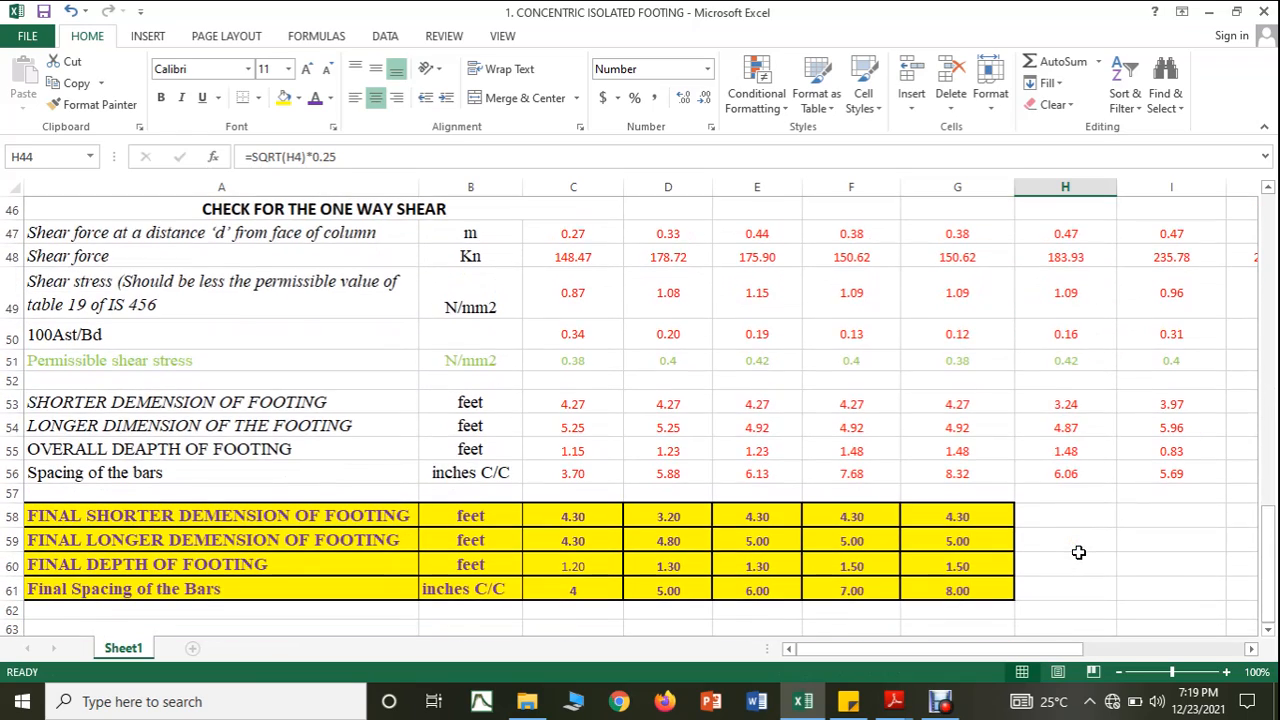
pyautogui.click(947, 400)
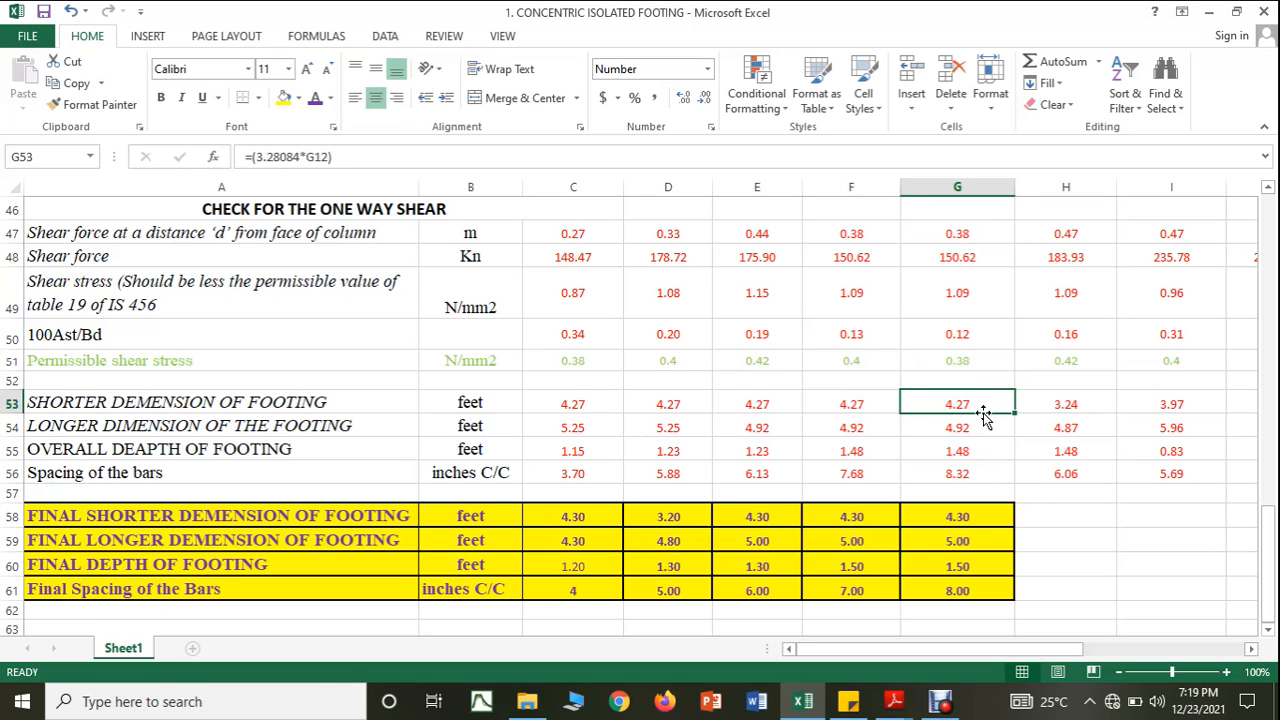
pyautogui.moveTo(1014, 414); pyautogui.dragTo(1077, 440)
pyautogui.click(995, 429)
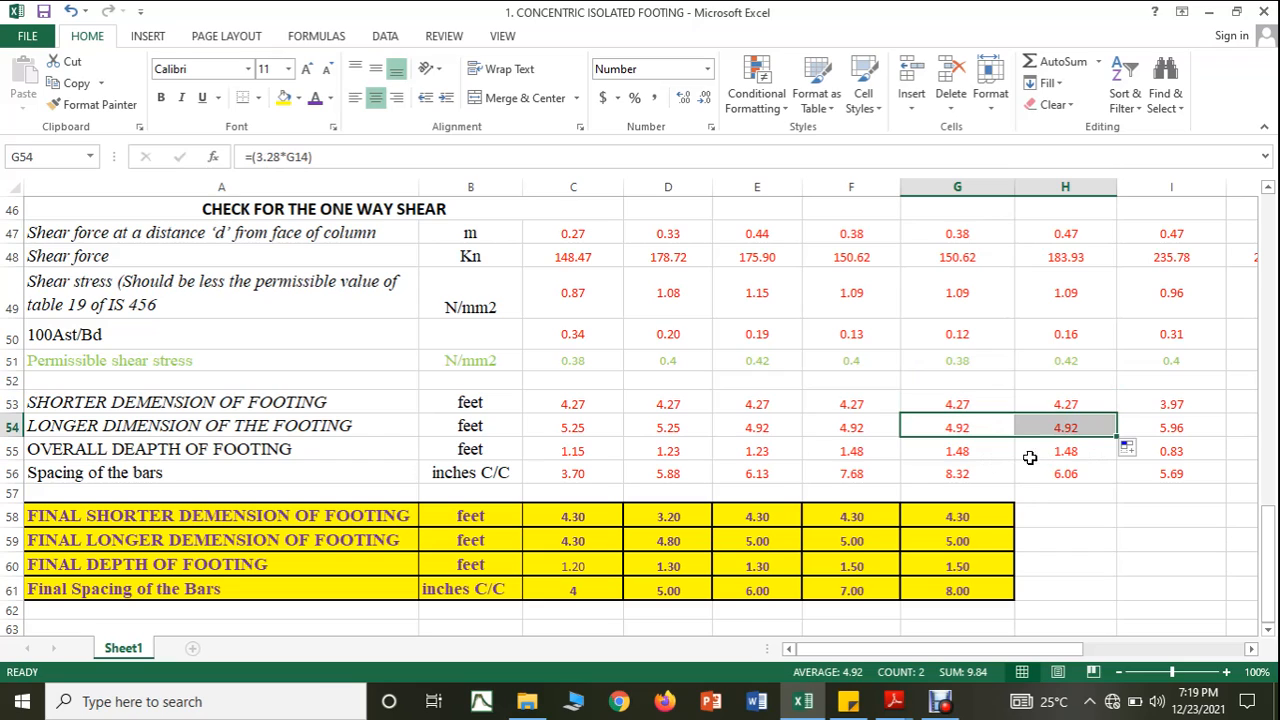
# Enter the final results for column H: 4.3 in H58, 5 in H59, 1.5 in H60 and 6 in H61
pyautogui.click(1059, 514)
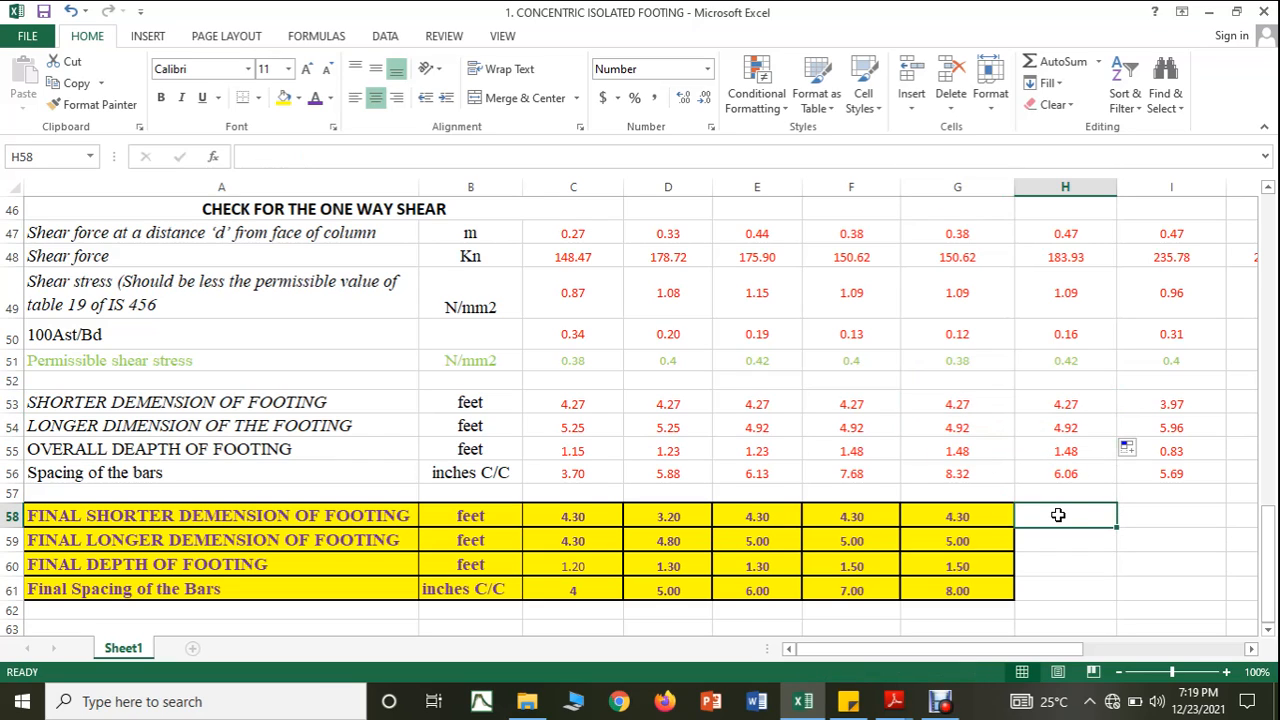
pyautogui.write('4.3')
pyautogui.press('Return')
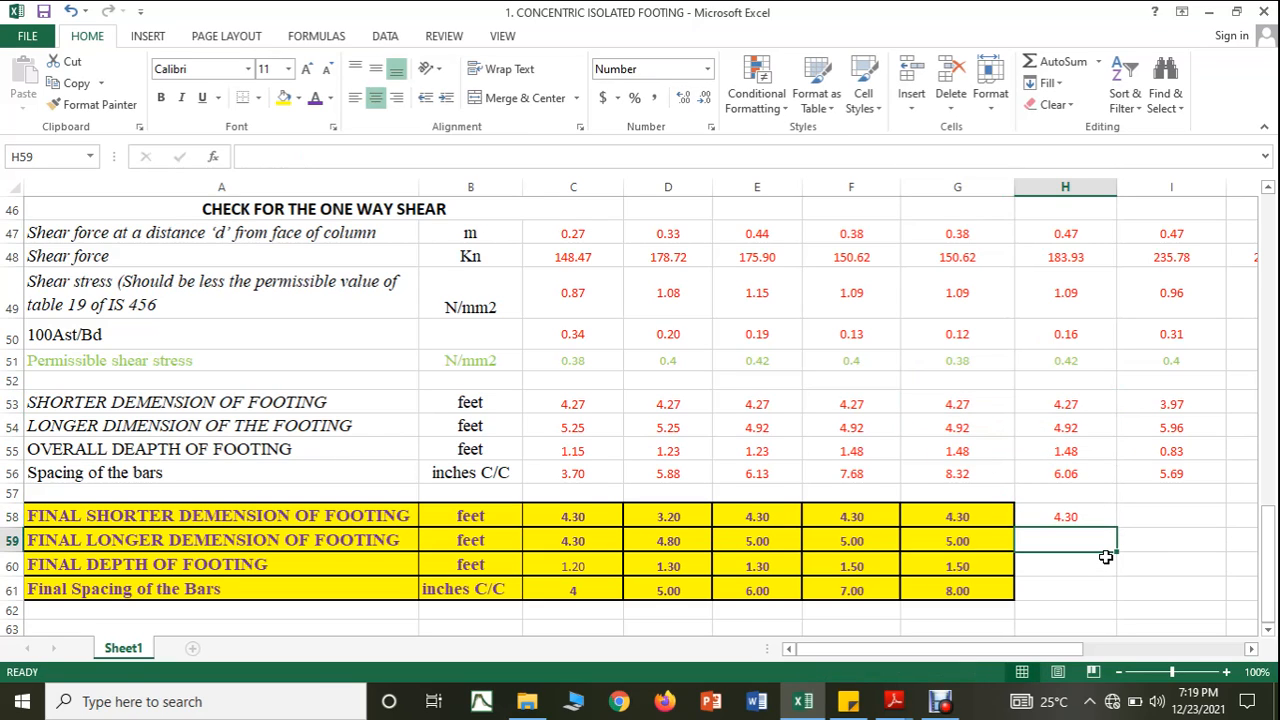
pyautogui.write('5')
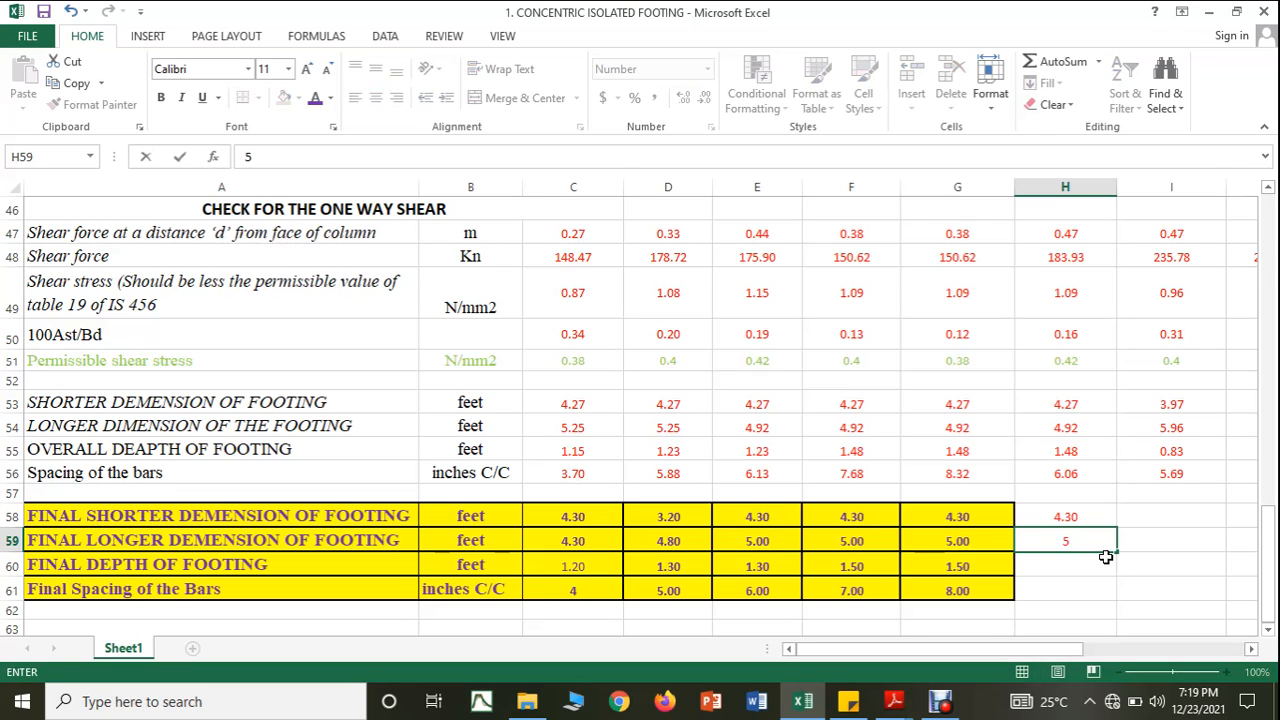
pyautogui.press('Return')
pyautogui.write('1.5')
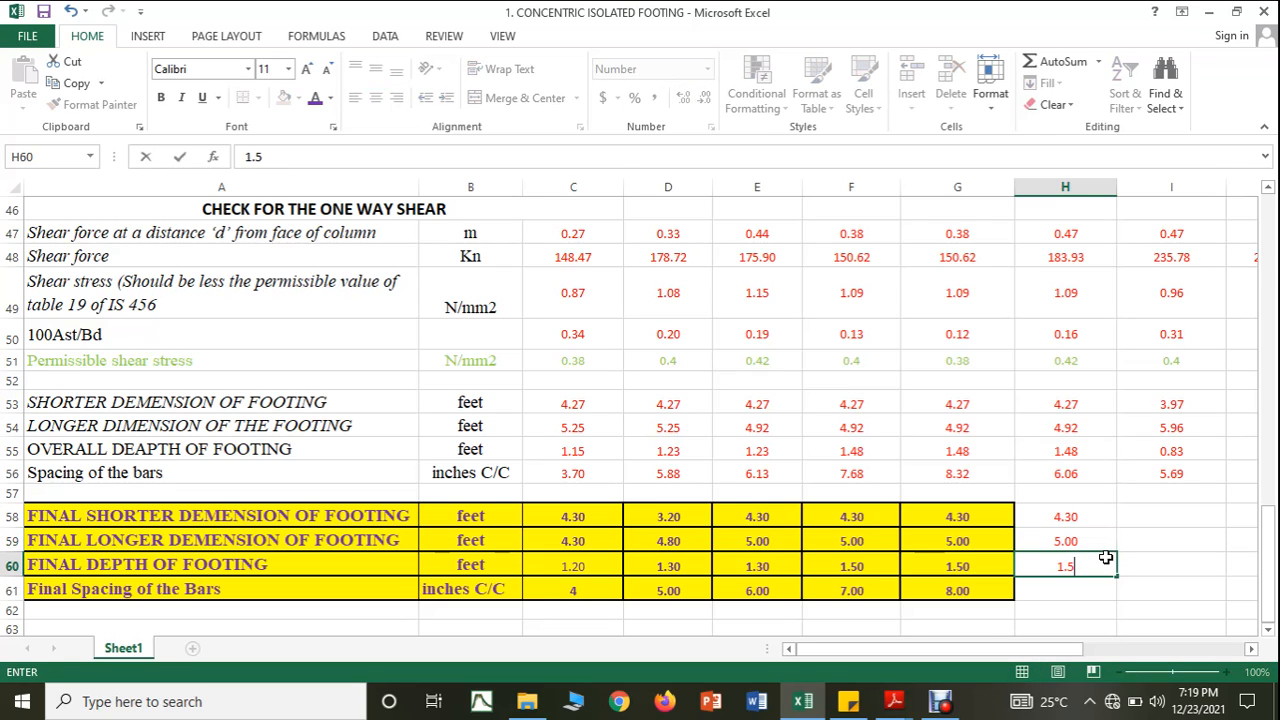
pyautogui.press('Return')
pyautogui.write('6')
pyautogui.press('Return')
# Copy the formatting of G58 onto the final result cells H58 to H61
pyautogui.click(935, 517)
pyautogui.click(92, 104)
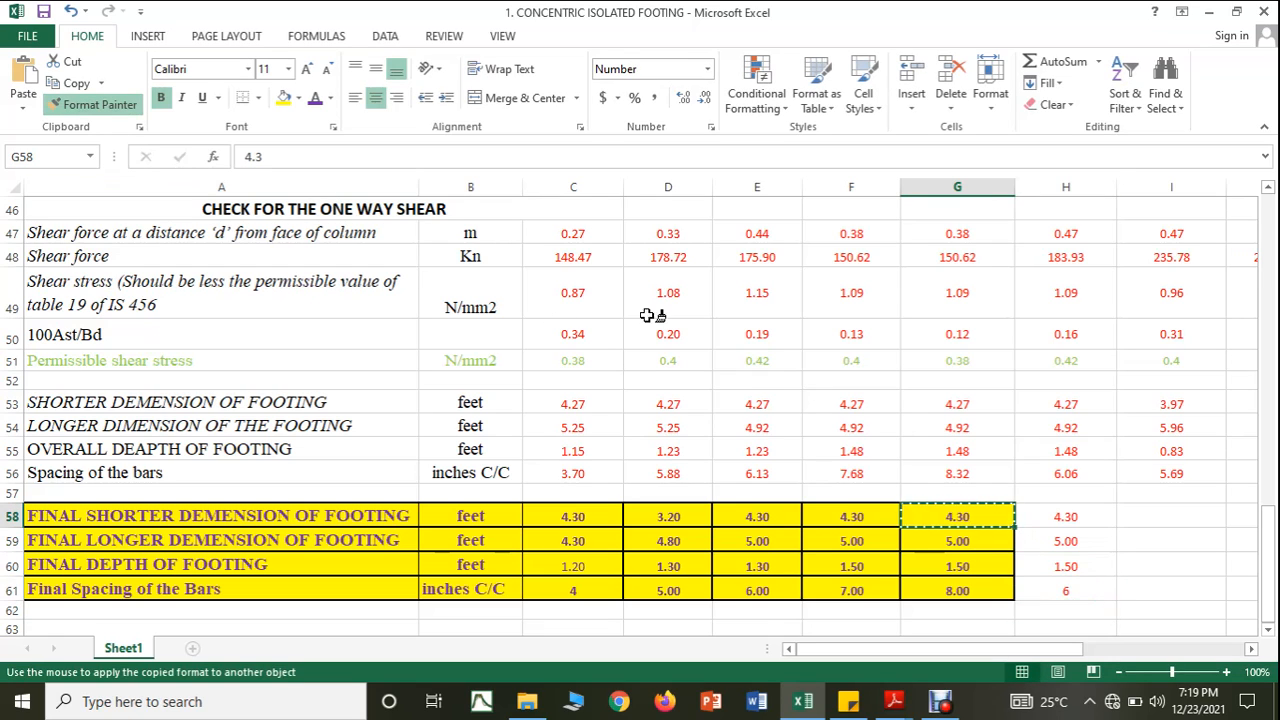
pyautogui.moveTo(1045, 505); pyautogui.dragTo(1051, 588)
pyautogui.click(1143, 563)
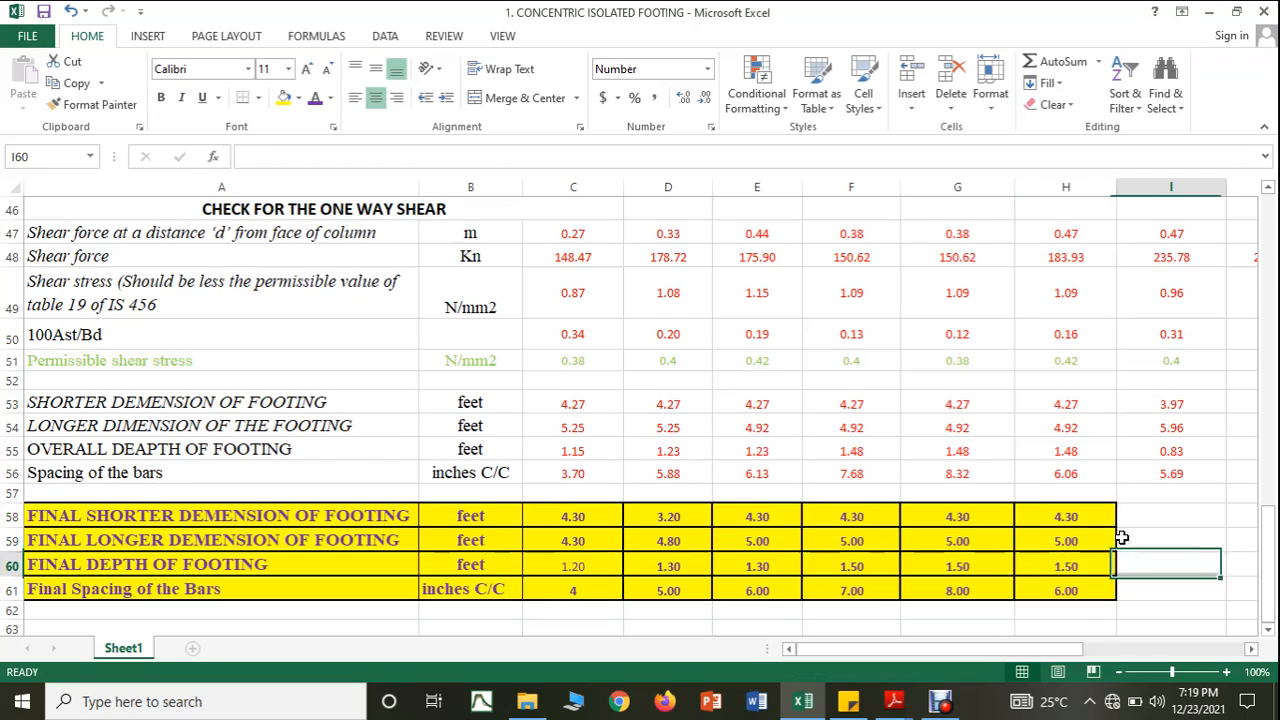
# Number the footing column for nodes 64, 116 as 6 in H2
pyautogui.scroll(4, 1052, 495)
pyautogui.scroll(11, 1052, 495)
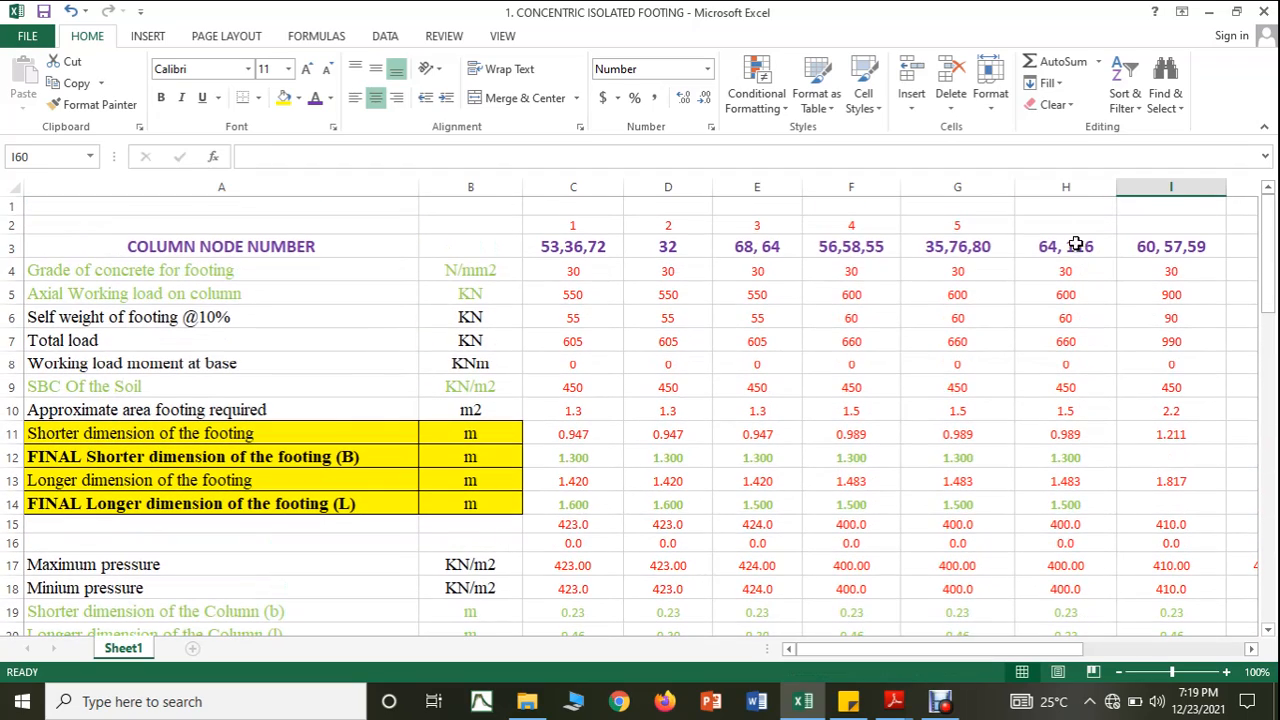
pyautogui.click(1067, 226)
pyautogui.write('6')
pyautogui.click(1106, 337)
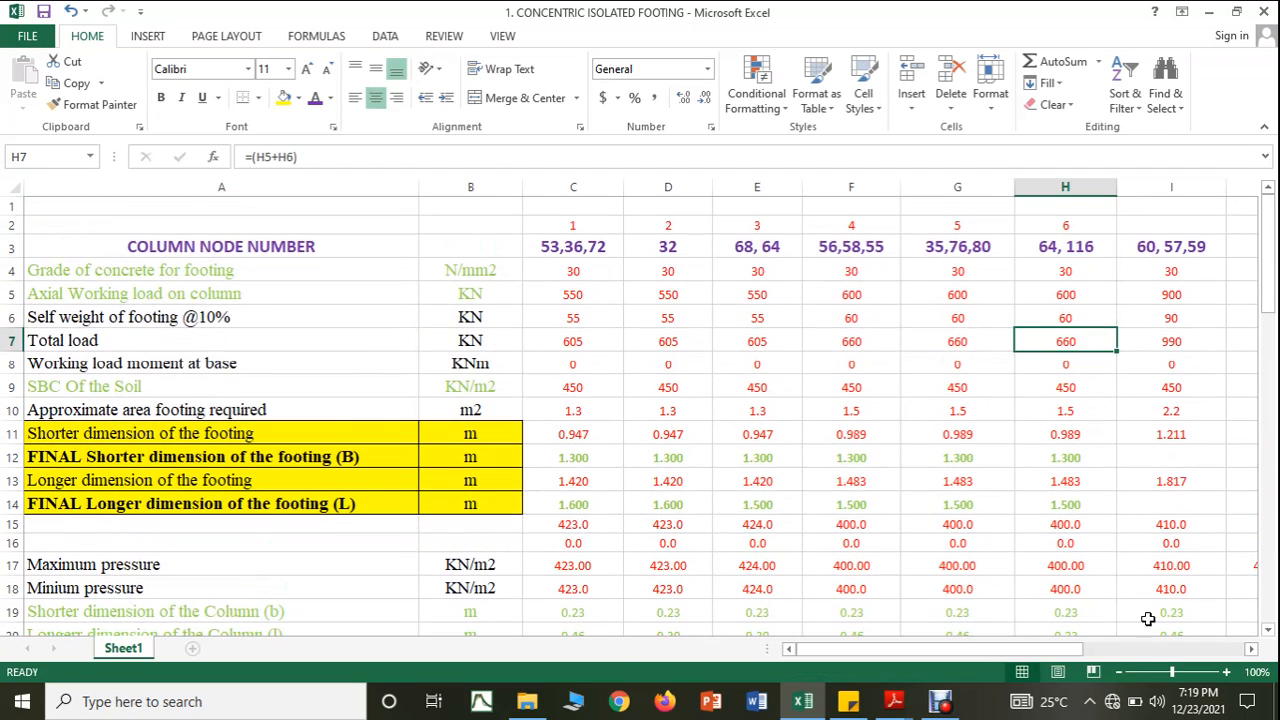
# Enter 1.5 as the final shorter footing dimension in I12 and 2 as the final longer dimension in I14
pyautogui.click(1120, 672)
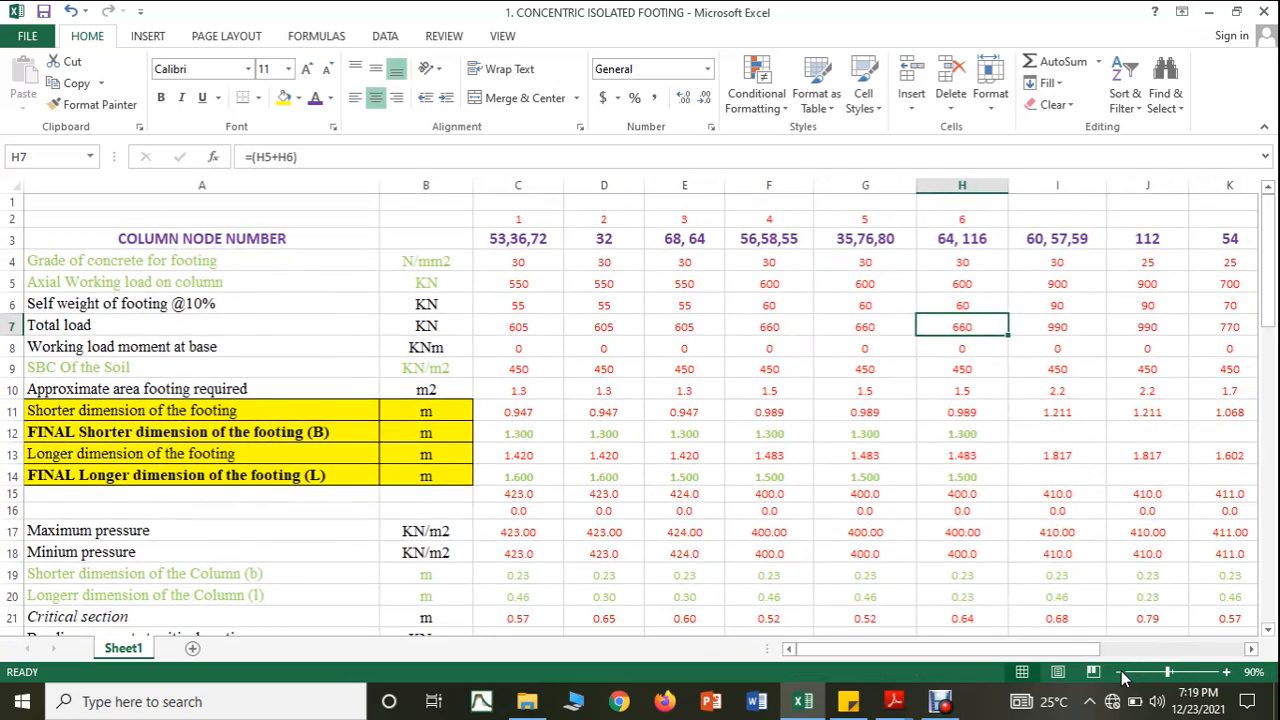
pyautogui.click(1120, 672)
pyautogui.moveTo(1016, 652)
pyautogui.mouseDown()
pyautogui.moveTo(1064, 652)
pyautogui.moveTo(1012, 652)
pyautogui.mouseUp()
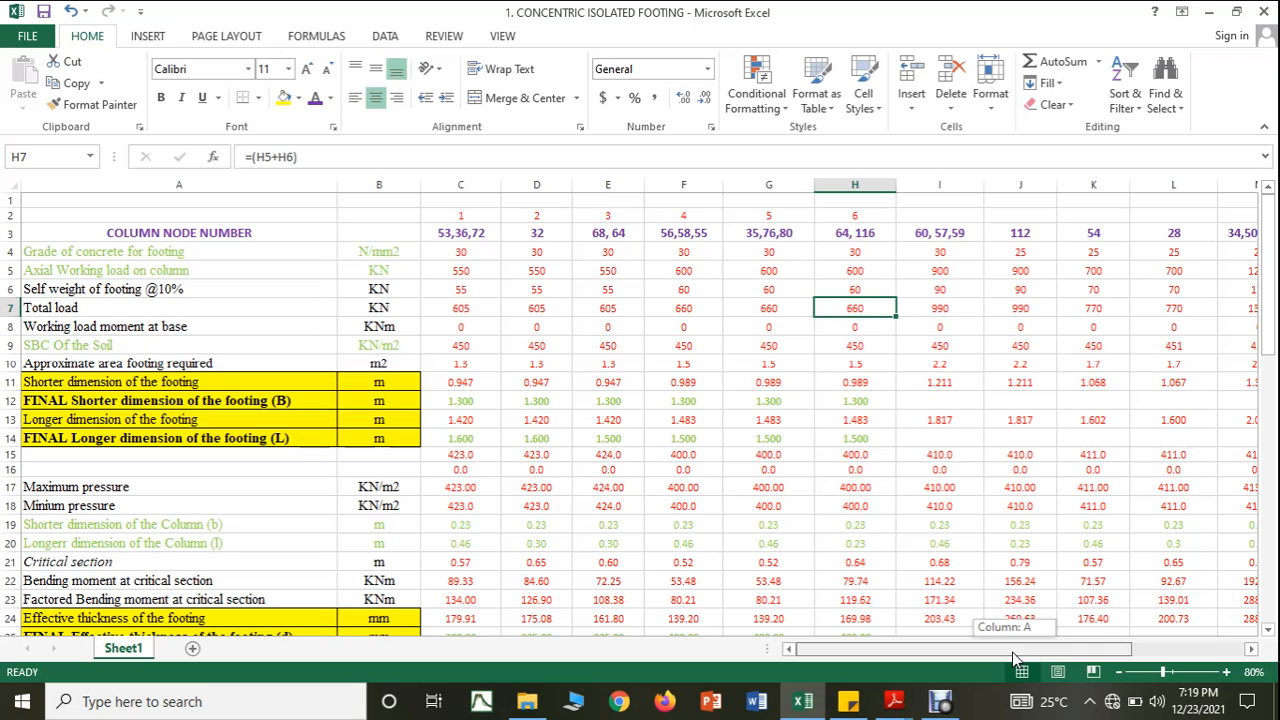
pyautogui.click(931, 218)
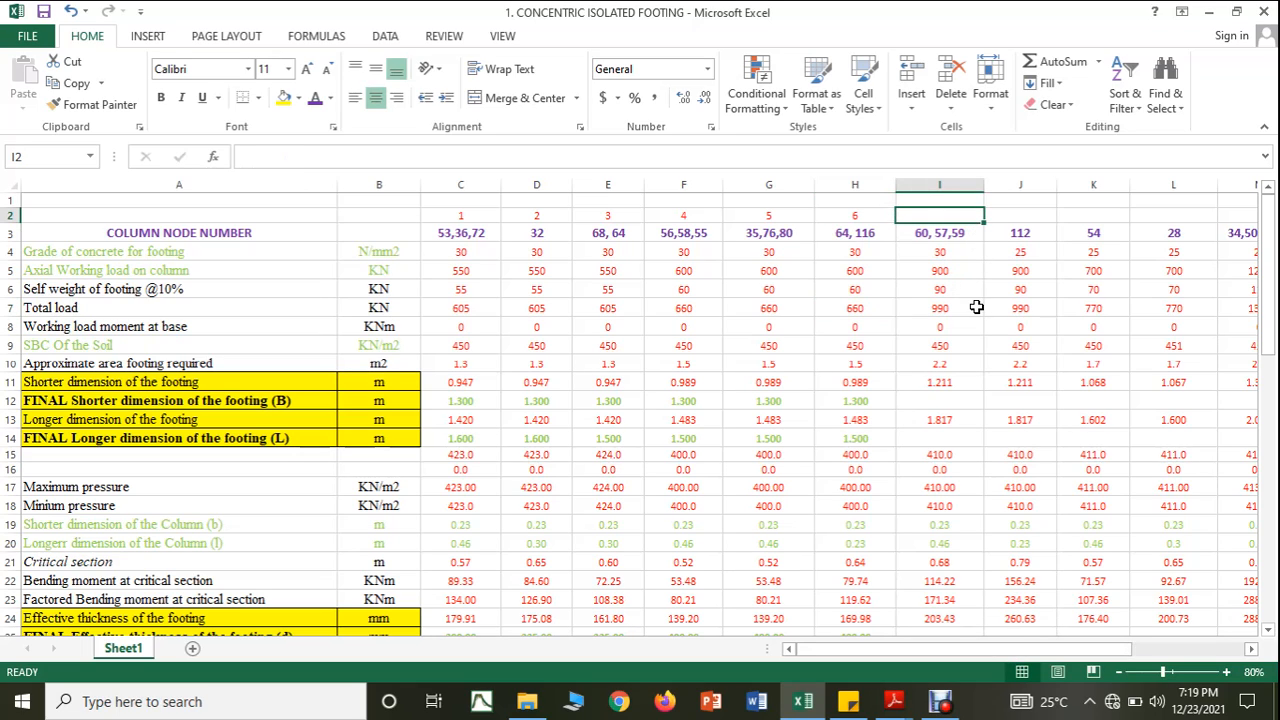
pyautogui.click(940, 401)
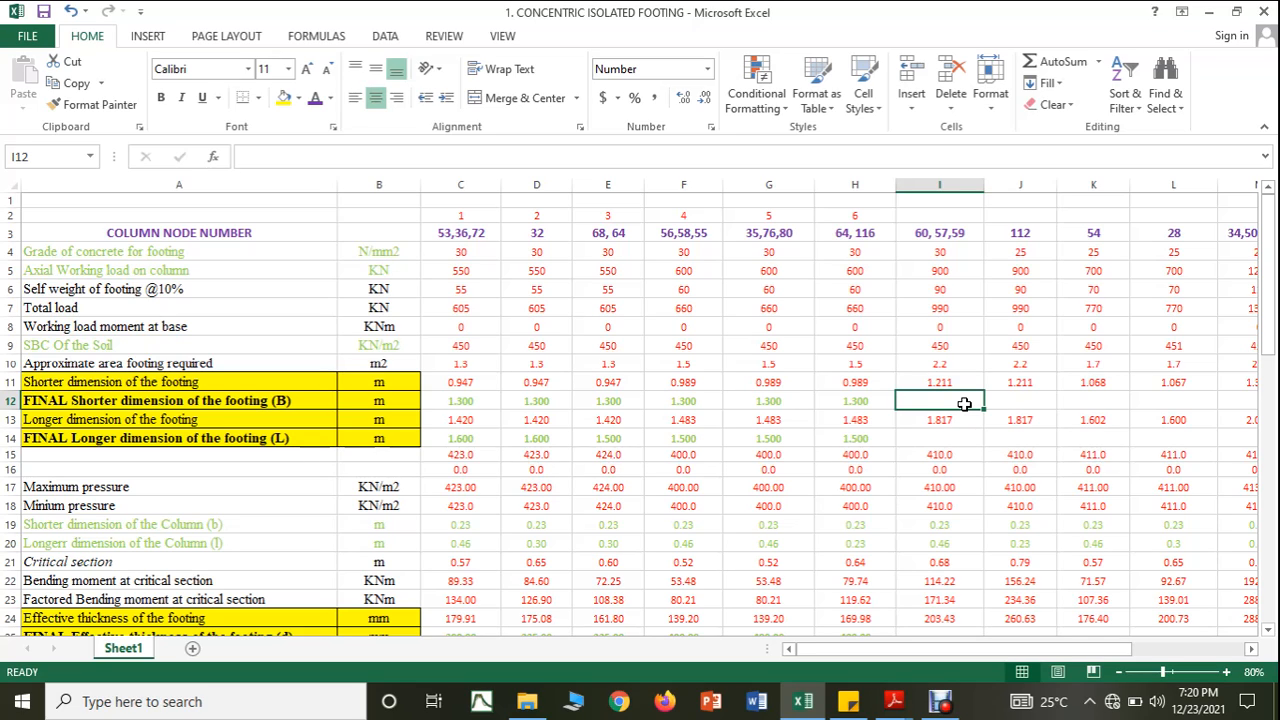
pyautogui.write('1')
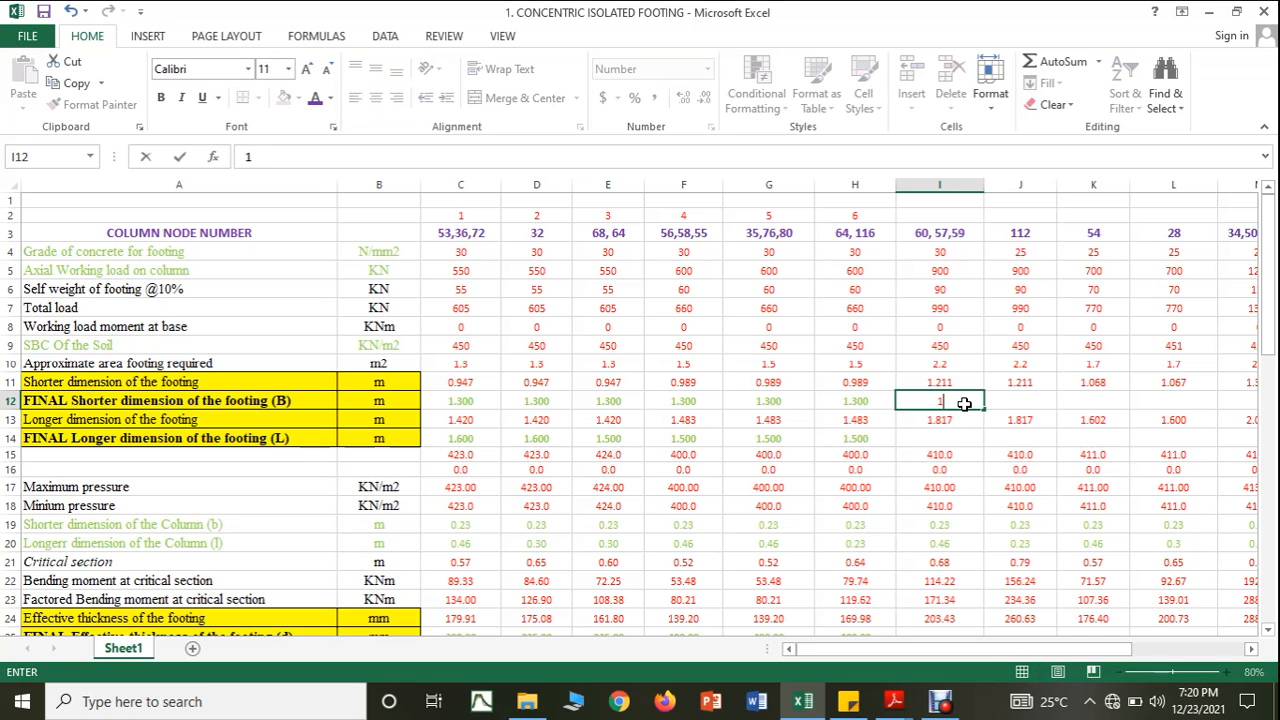
pyautogui.write('.5')
pyautogui.click(954, 440)
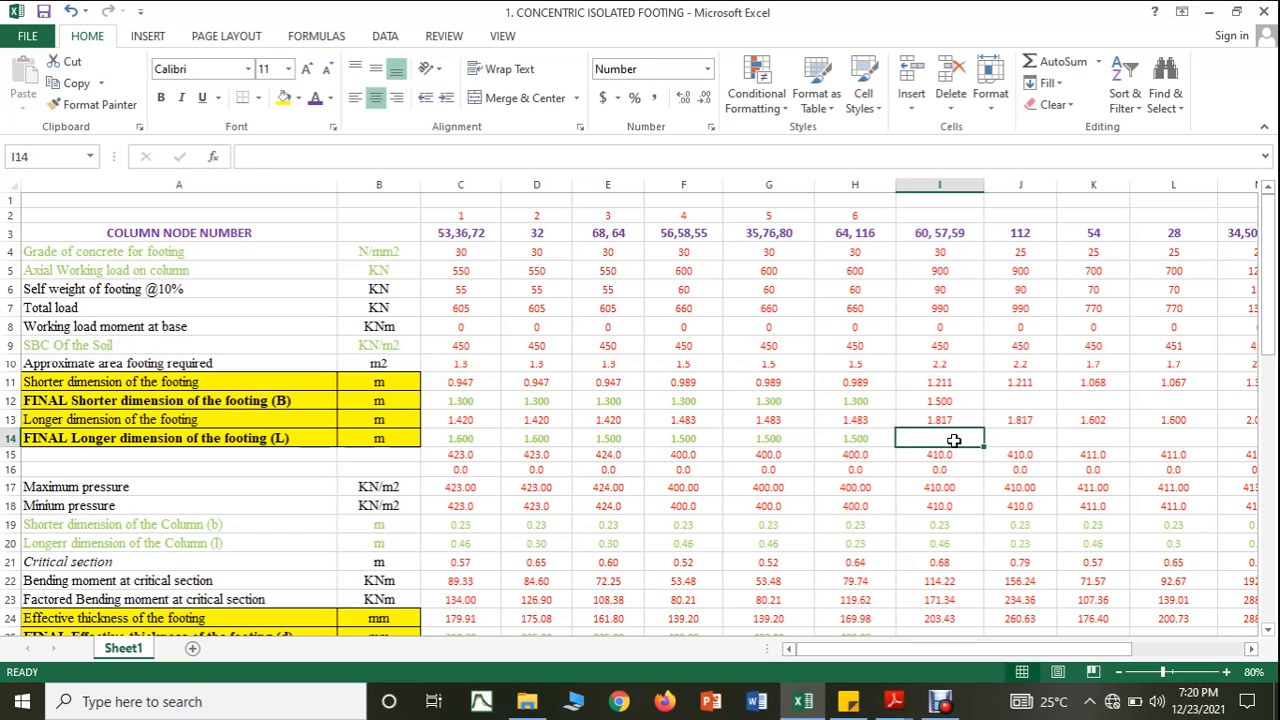
pyautogui.write('2')
pyautogui.click(966, 508)
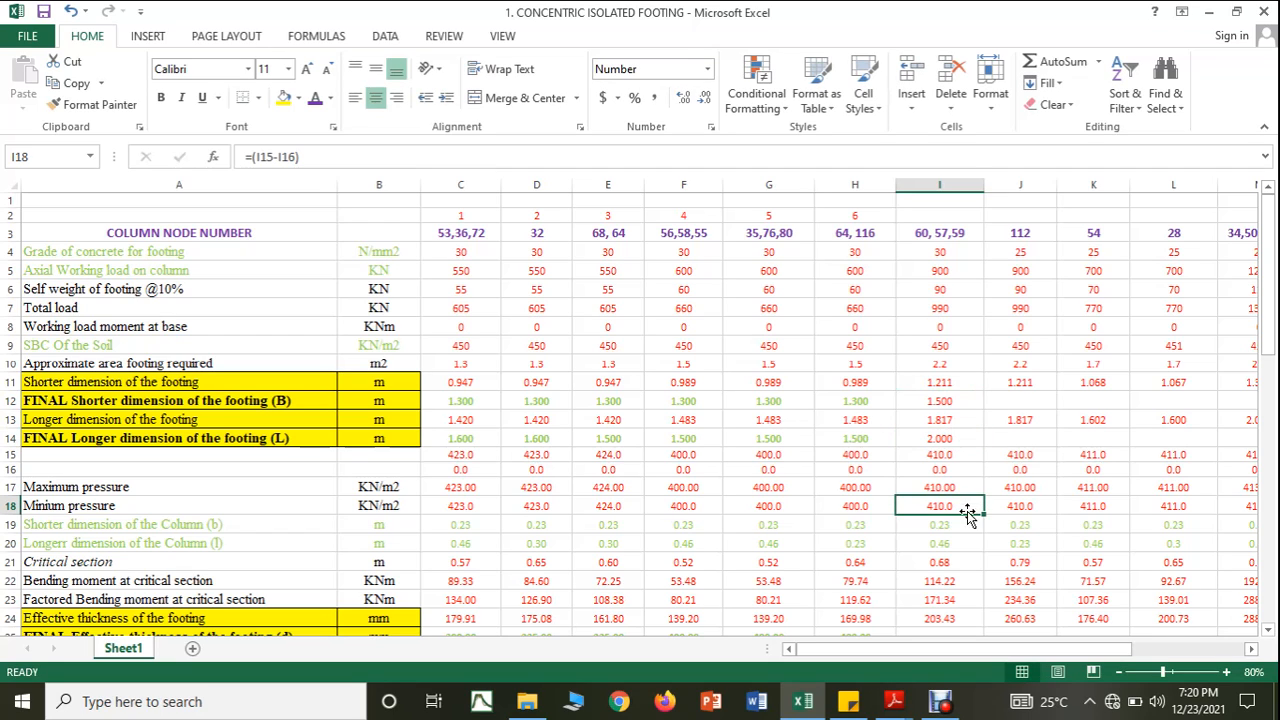
# Copy the formatting of H12 onto I12 and that of I12 onto I14
pyautogui.click(865, 400)
pyautogui.click(92, 104)
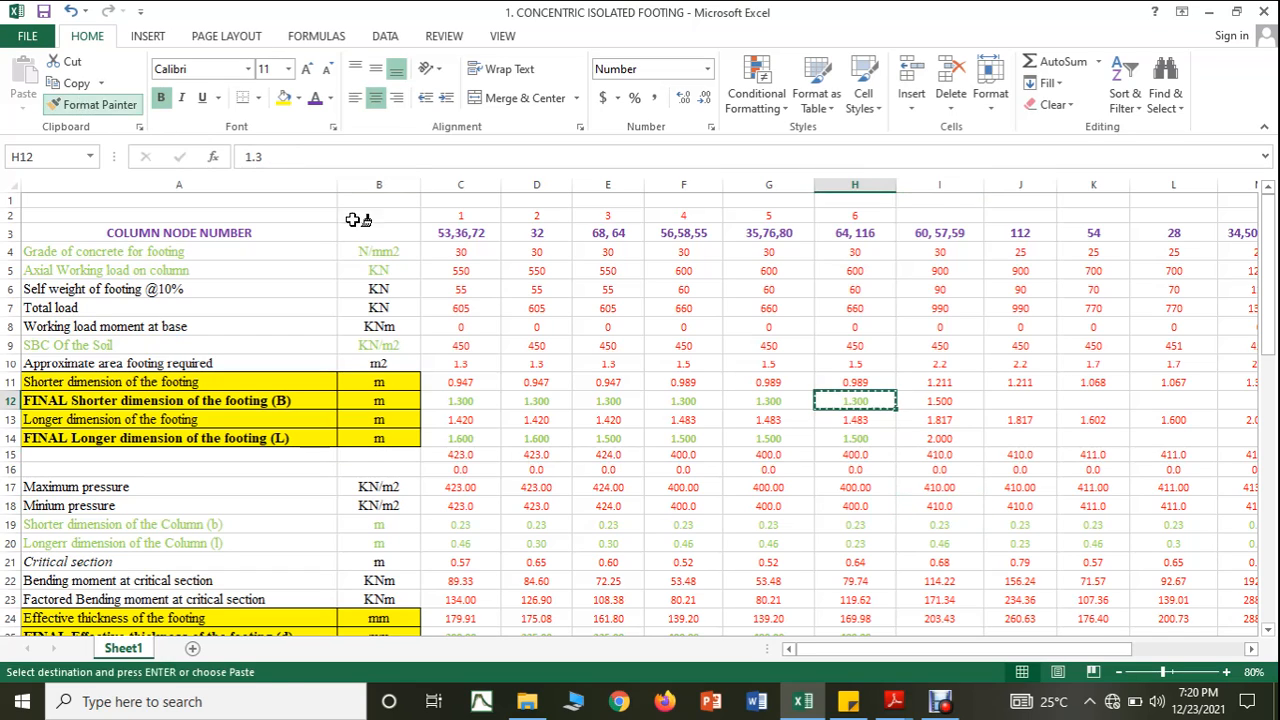
pyautogui.click(963, 405)
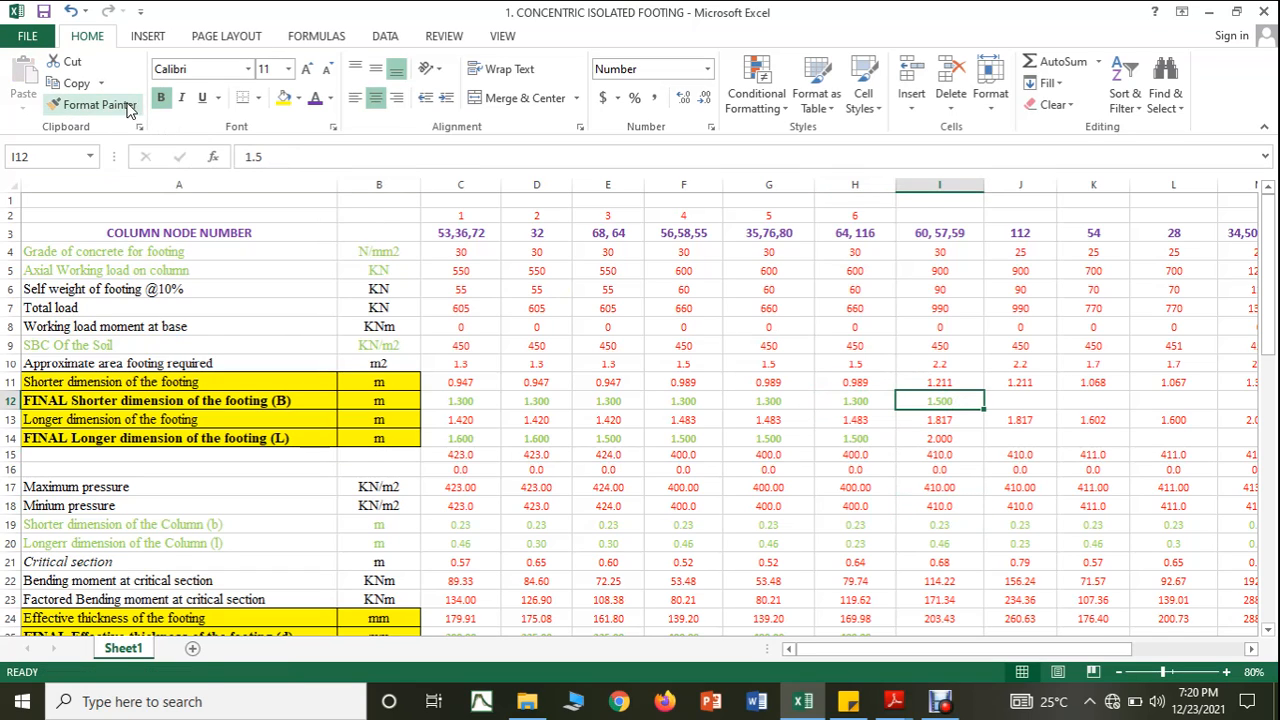
pyautogui.click(92, 104)
pyautogui.click(940, 438)
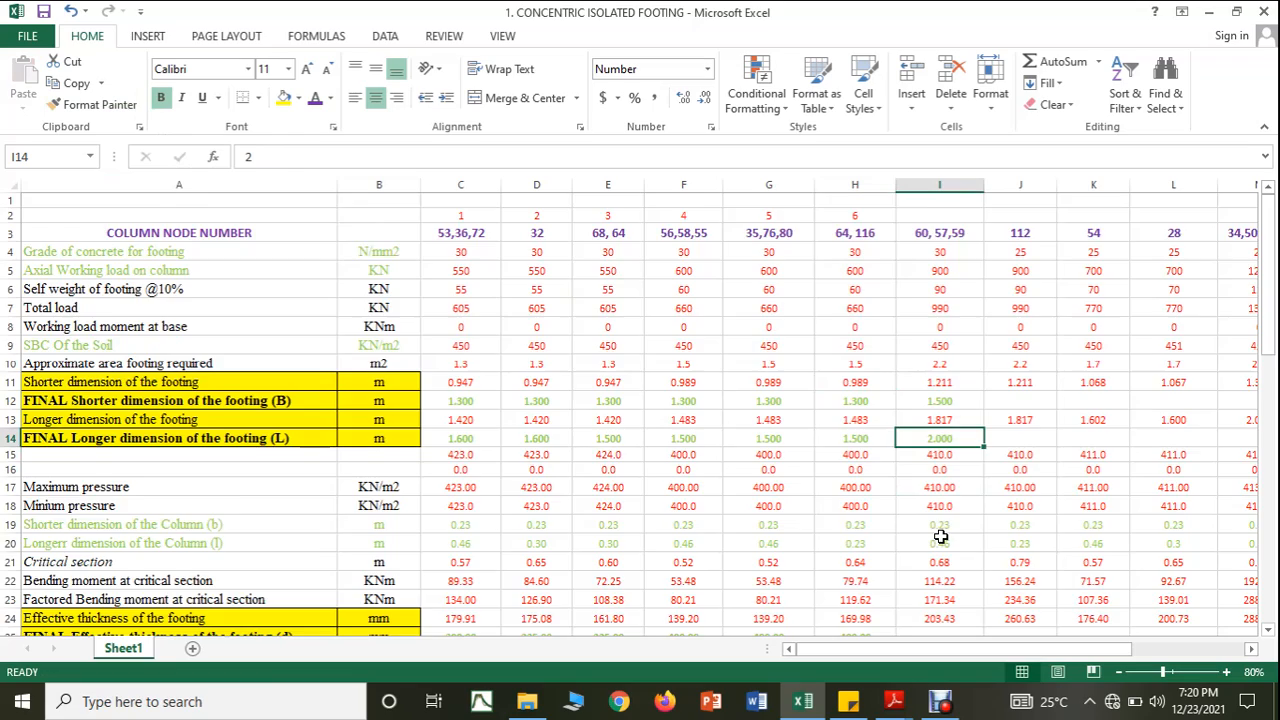
# Extend the critical section formula from H21 into I21
pyautogui.scroll(-1, 940, 537)
pyautogui.scroll(-1, 940, 537)
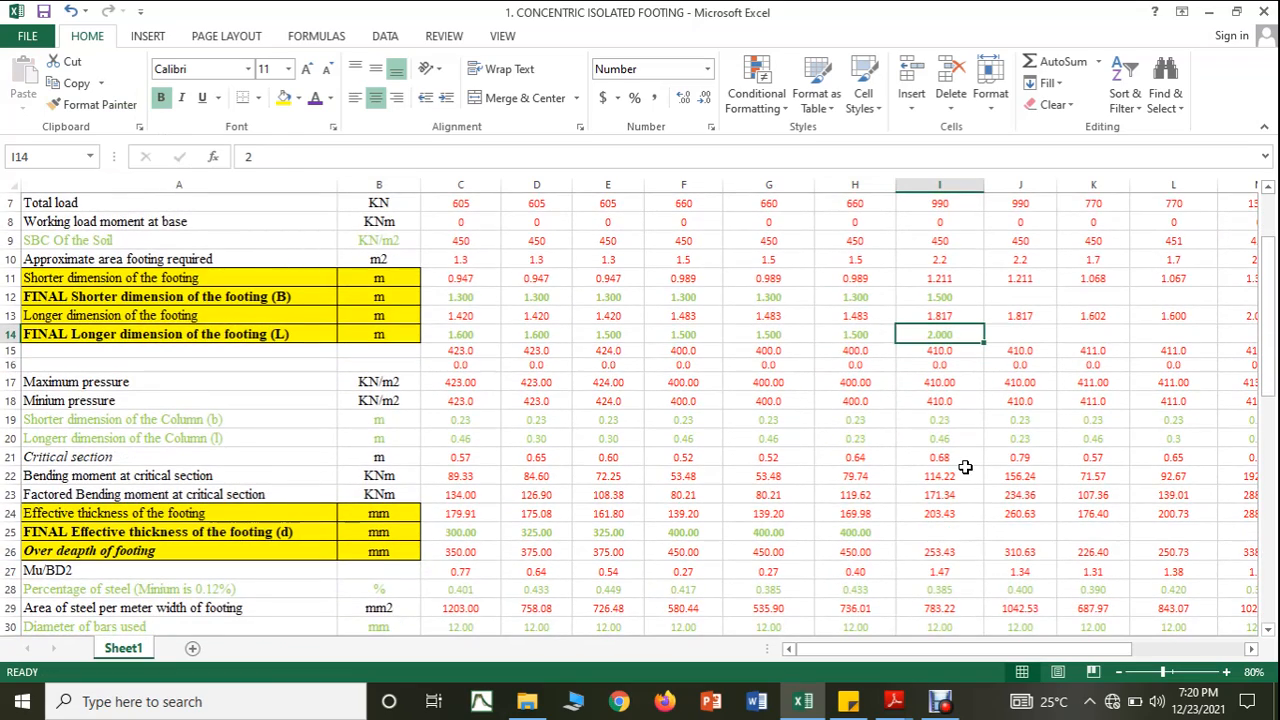
pyautogui.click(868, 457)
pyautogui.moveTo(898, 467); pyautogui.dragTo(941, 466)
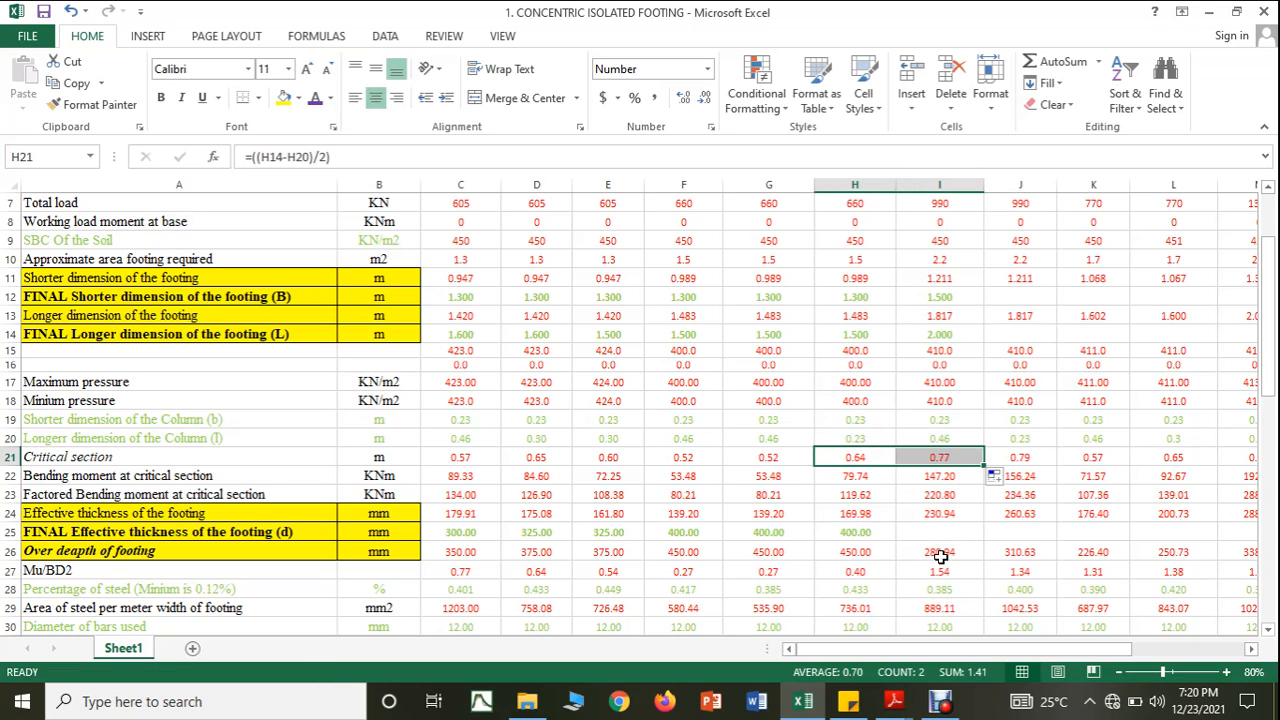
# Enter 500 as the final effective thickness in I25 and copy the formatting of H25 onto it
pyautogui.click(929, 537)
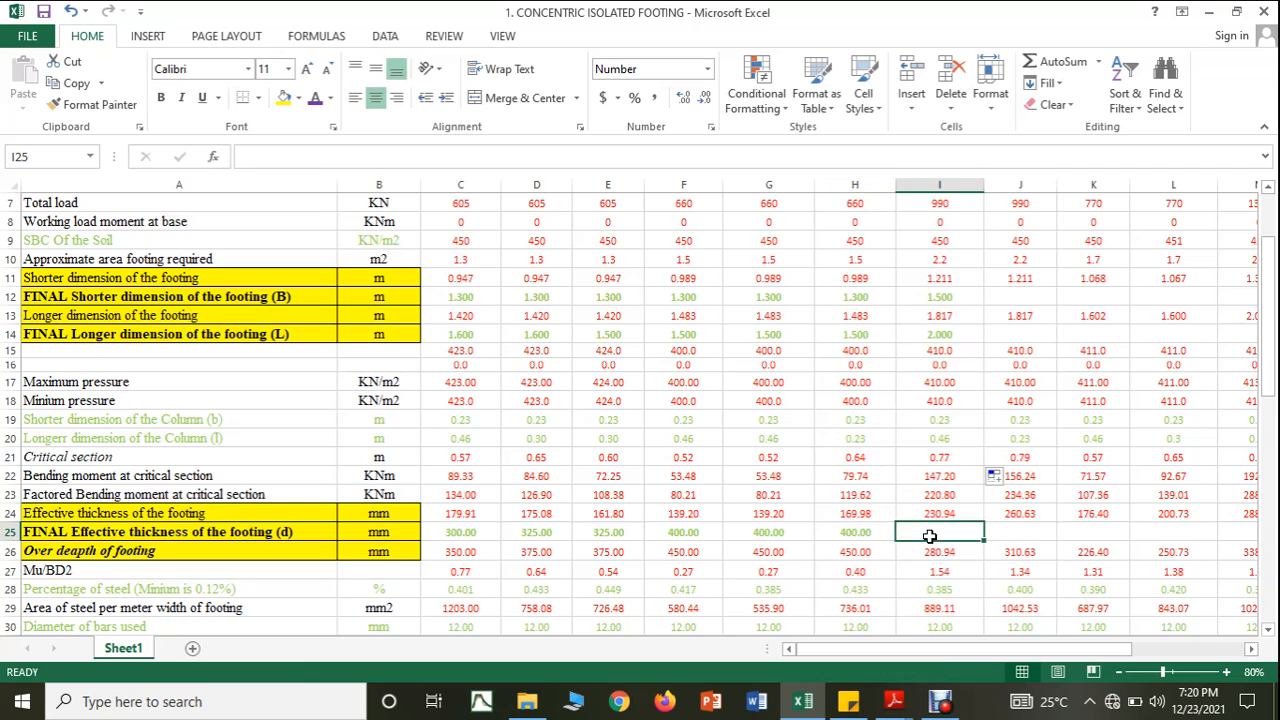
pyautogui.write('500')
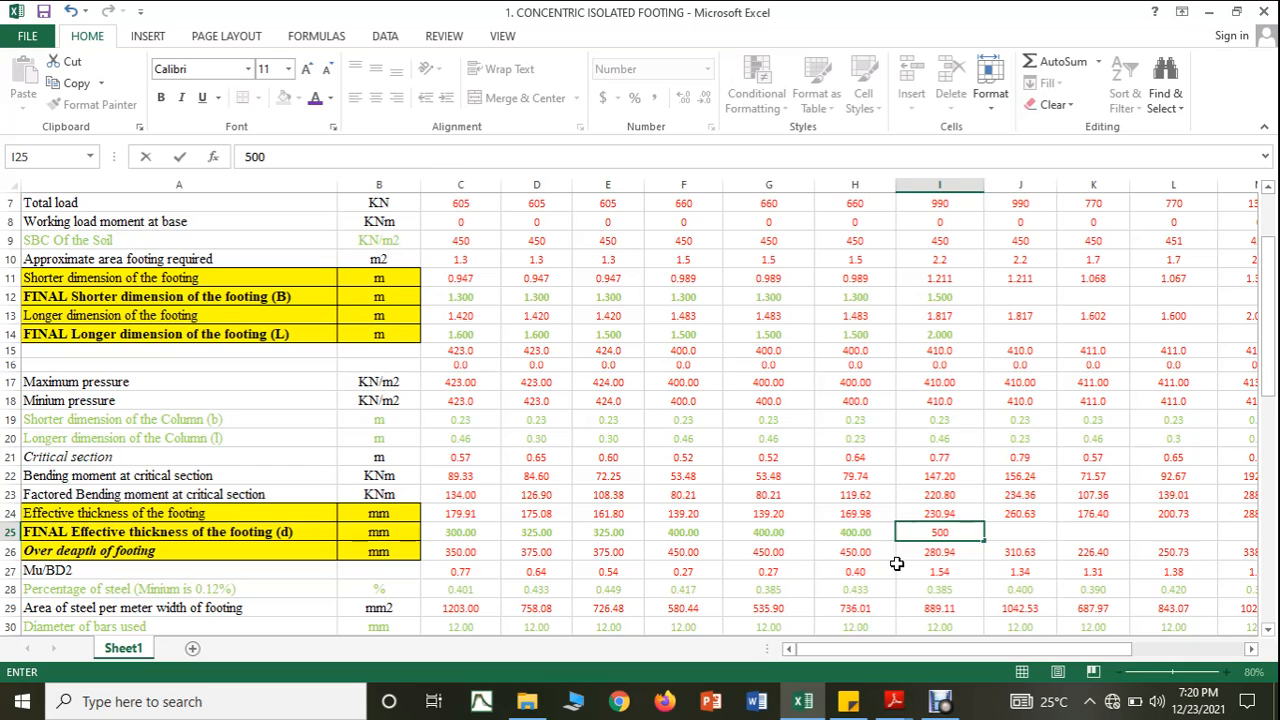
pyautogui.press('Return')
pyautogui.click(855, 532)
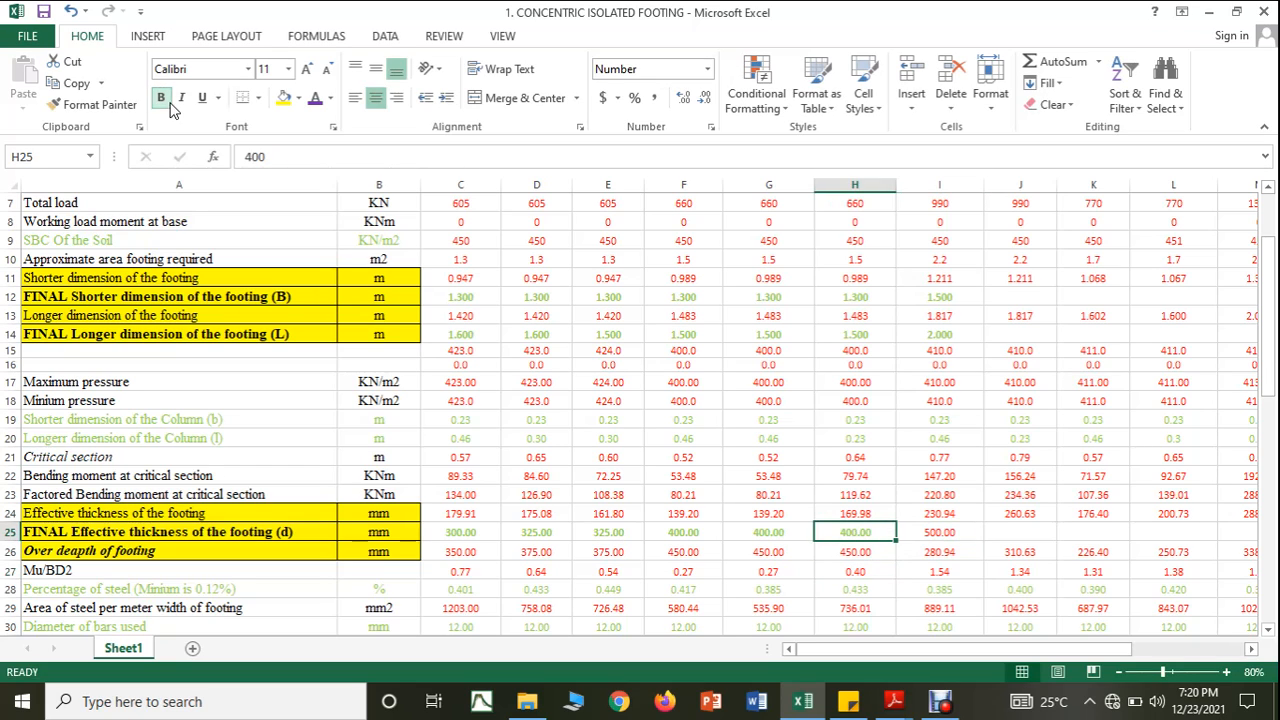
pyautogui.click(118, 112)
pyautogui.click(940, 532)
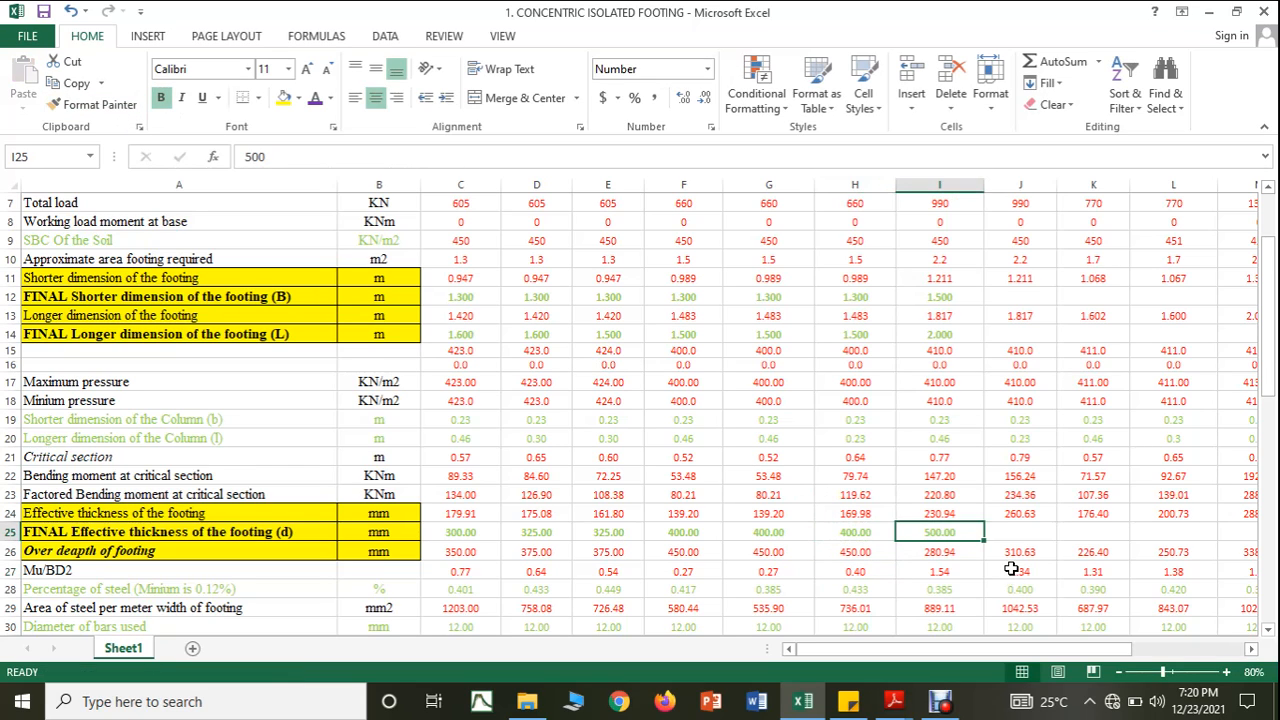
# Extend the overall depth of footing formula from H26 into I26
pyautogui.scroll(-1, 1011, 568)
pyautogui.scroll(-1, 1011, 568)
pyautogui.click(840, 438)
pyautogui.moveTo(897, 450); pyautogui.dragTo(982, 448)
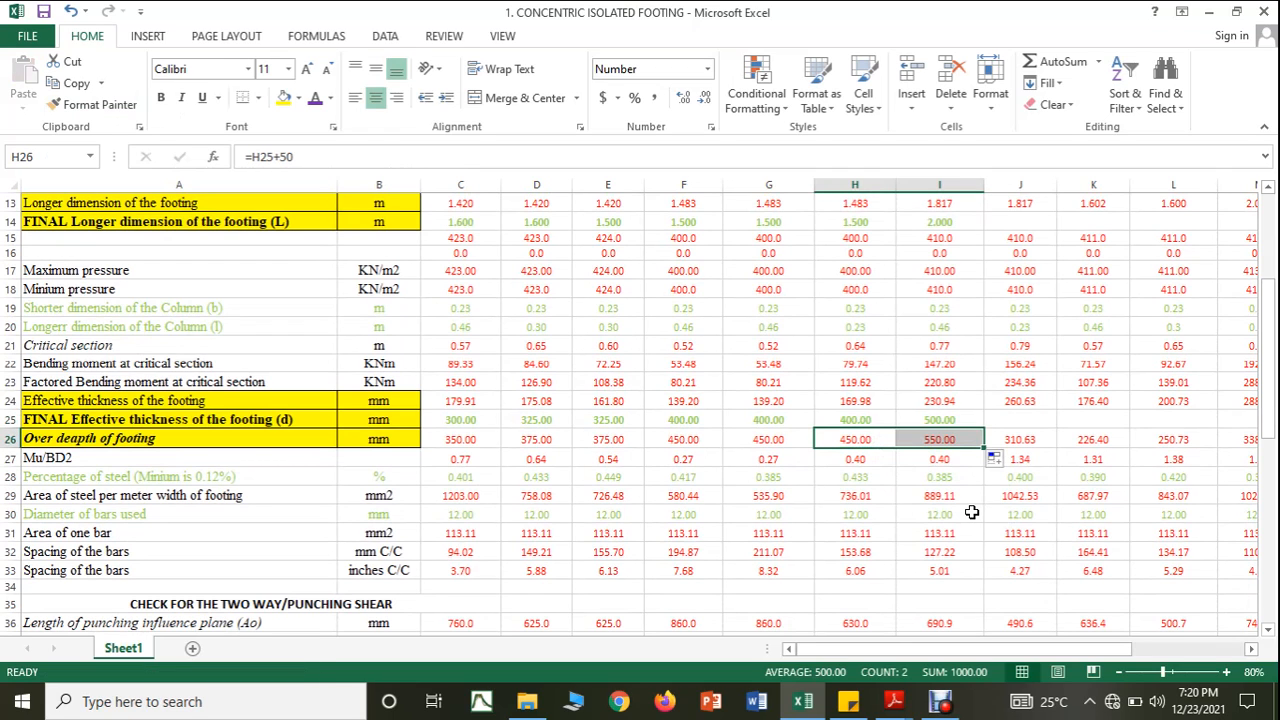
# Extend the punching influence plane formulas from H36 and H37 into column I and compare its punching shear stress with the permissible one
pyautogui.scroll(-2, 971, 512)
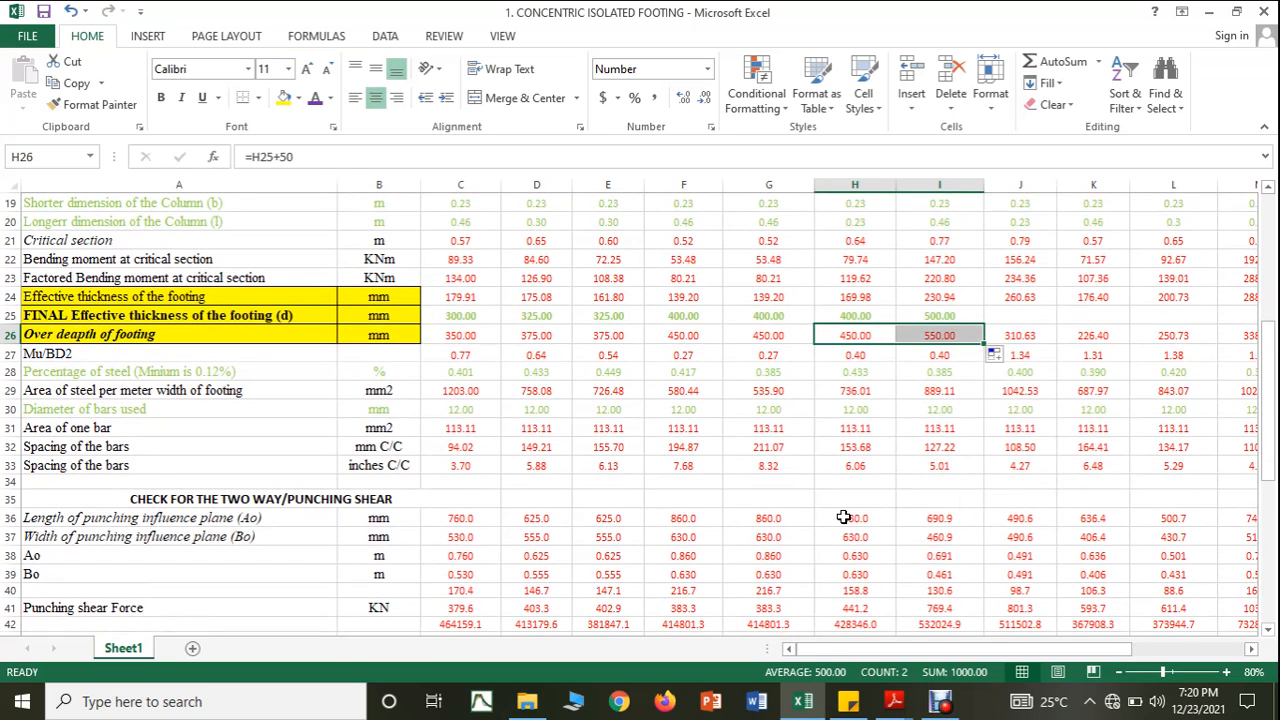
pyautogui.click(850, 518)
pyautogui.moveTo(895, 524); pyautogui.dragTo(945, 546)
pyautogui.click(887, 540)
pyautogui.scroll(-2, 945, 545)
pyautogui.scroll(-2, 945, 545)
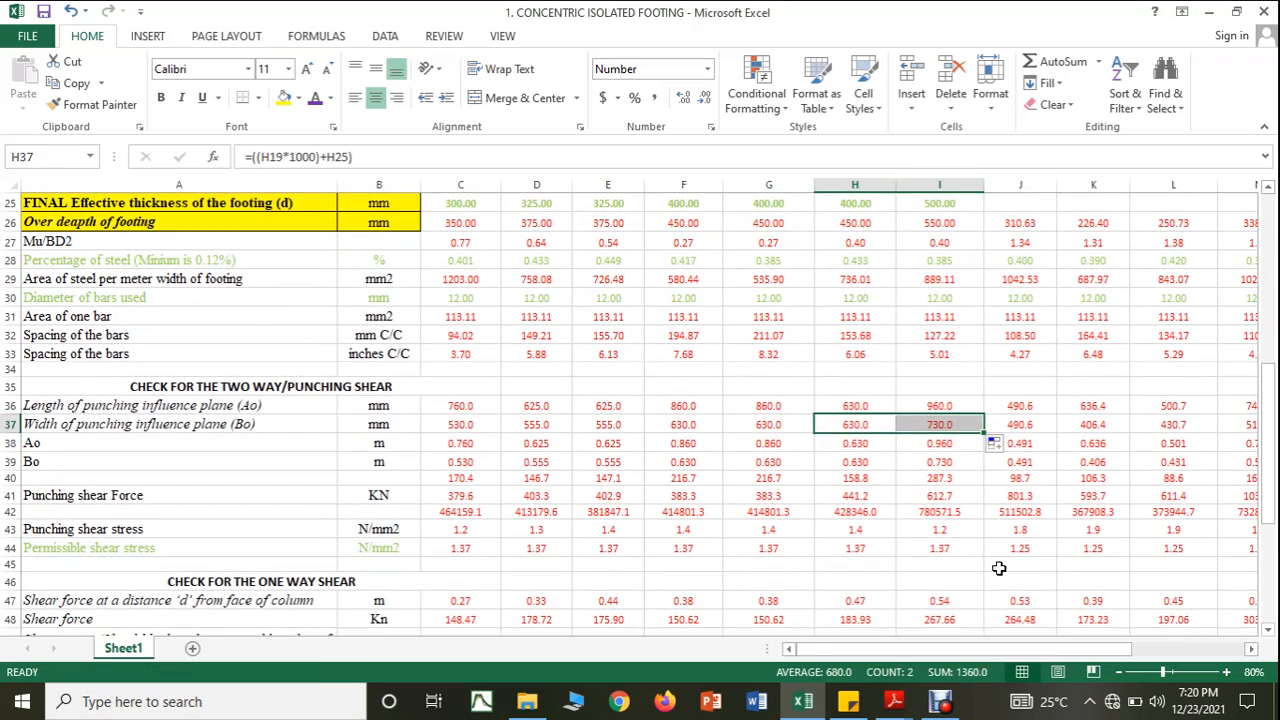
pyautogui.click(963, 552)
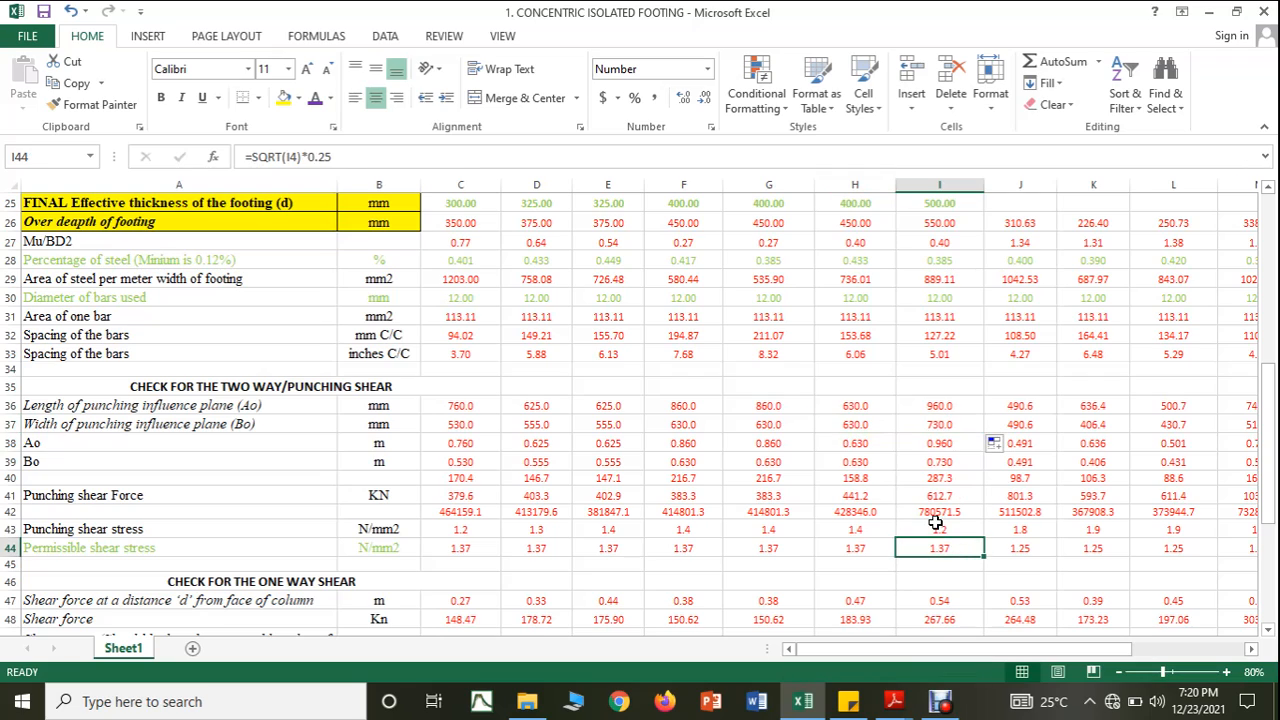
pyautogui.click(935, 524)
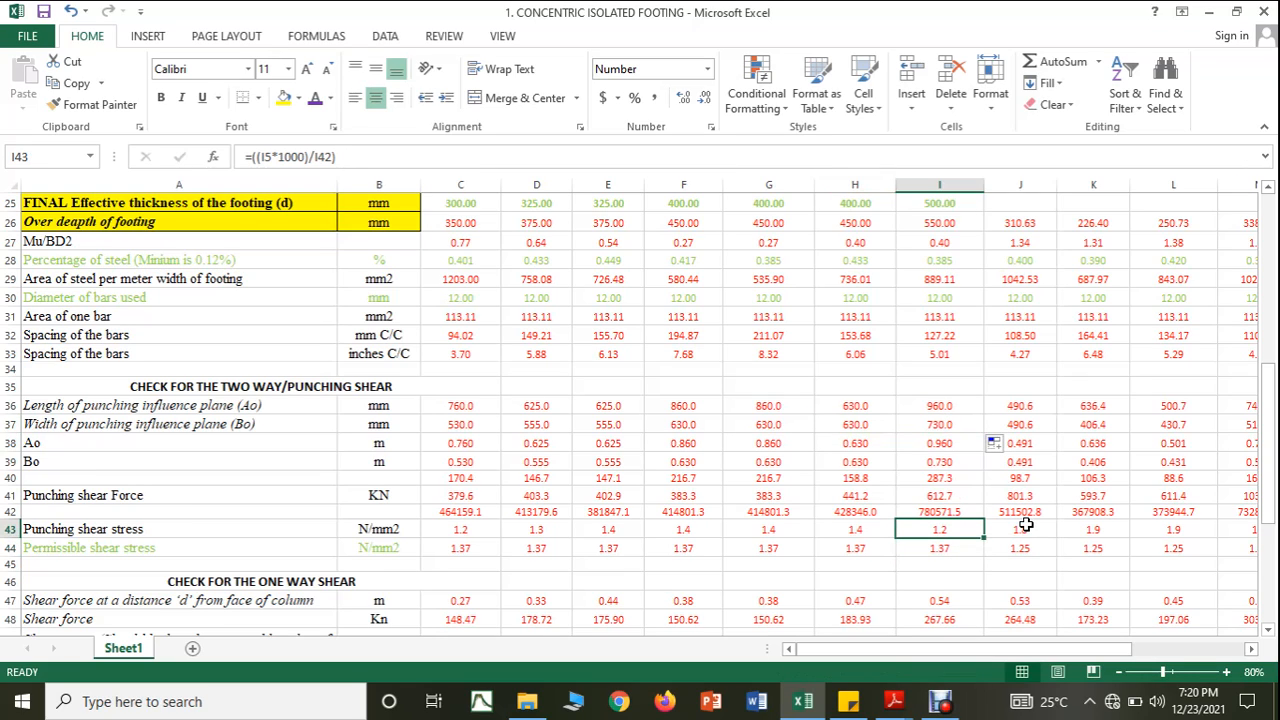
# Extend the shorter and longer footing dimension formulas in feet from H53 and H54 into I53 and I54
pyautogui.scroll(-4, 1026, 524)
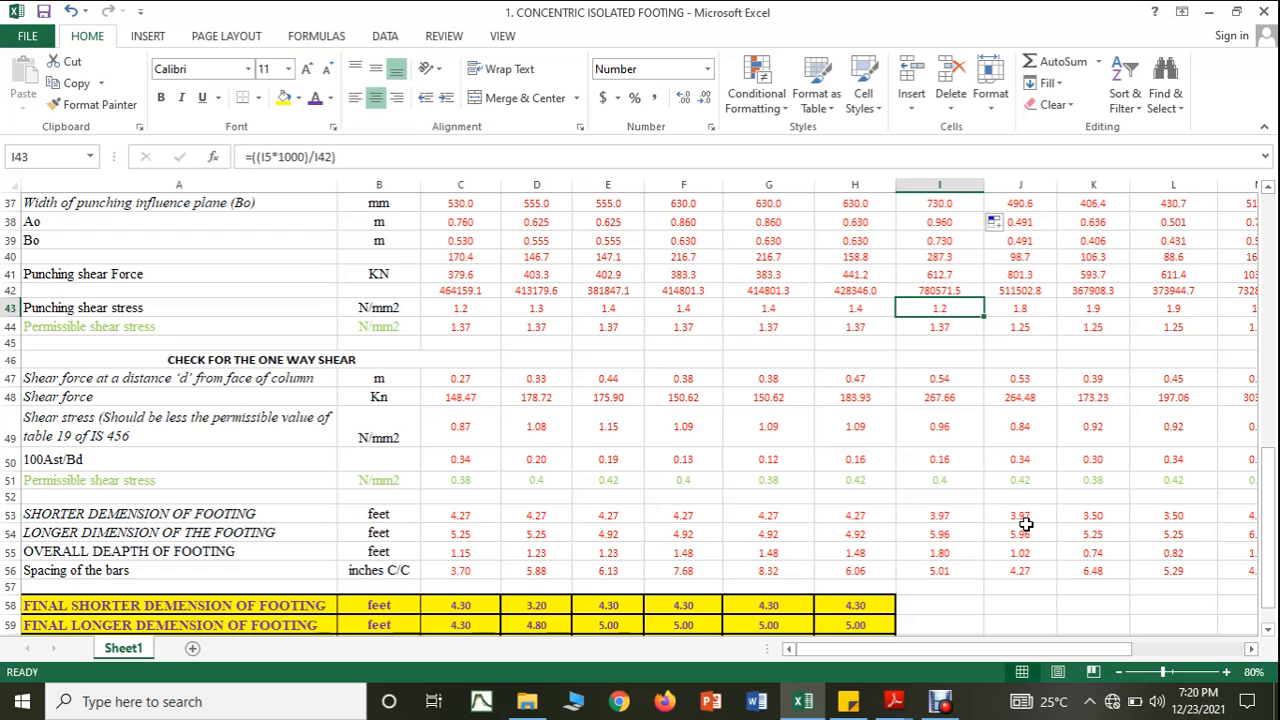
pyautogui.scroll(-2, 1026, 524)
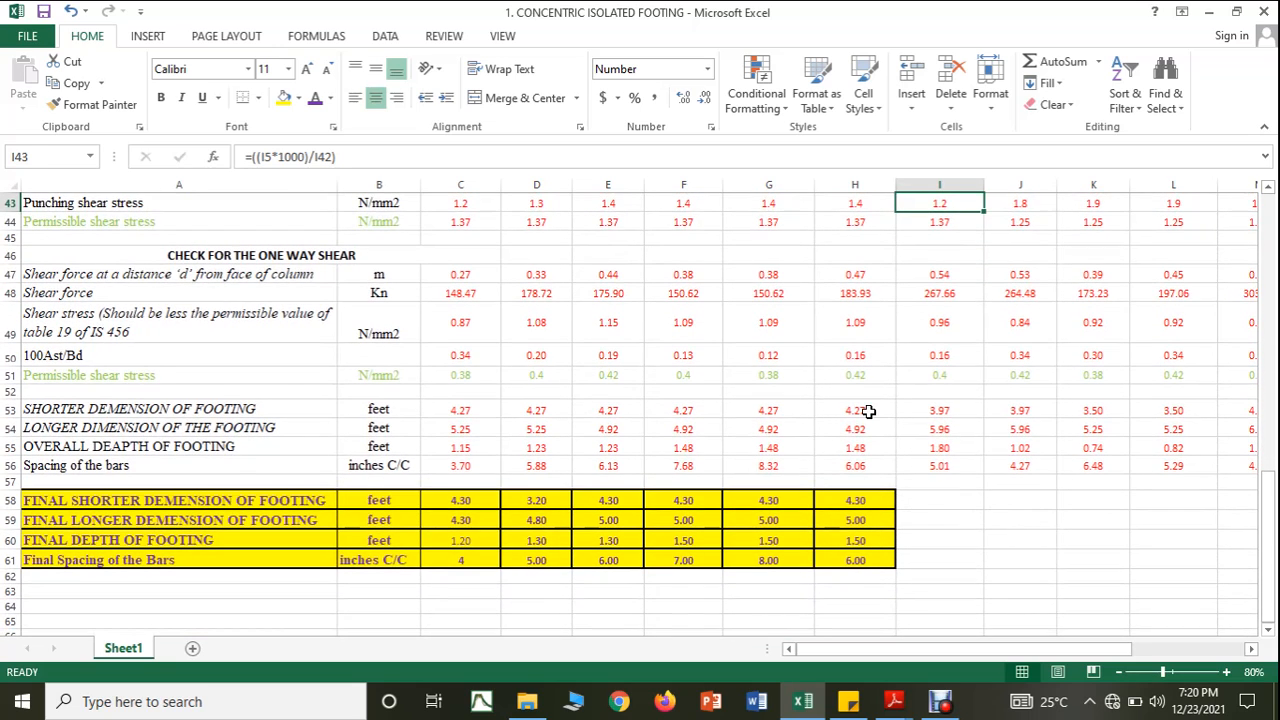
pyautogui.click(868, 412)
pyautogui.moveTo(896, 421); pyautogui.dragTo(904, 448)
pyautogui.click(869, 437)
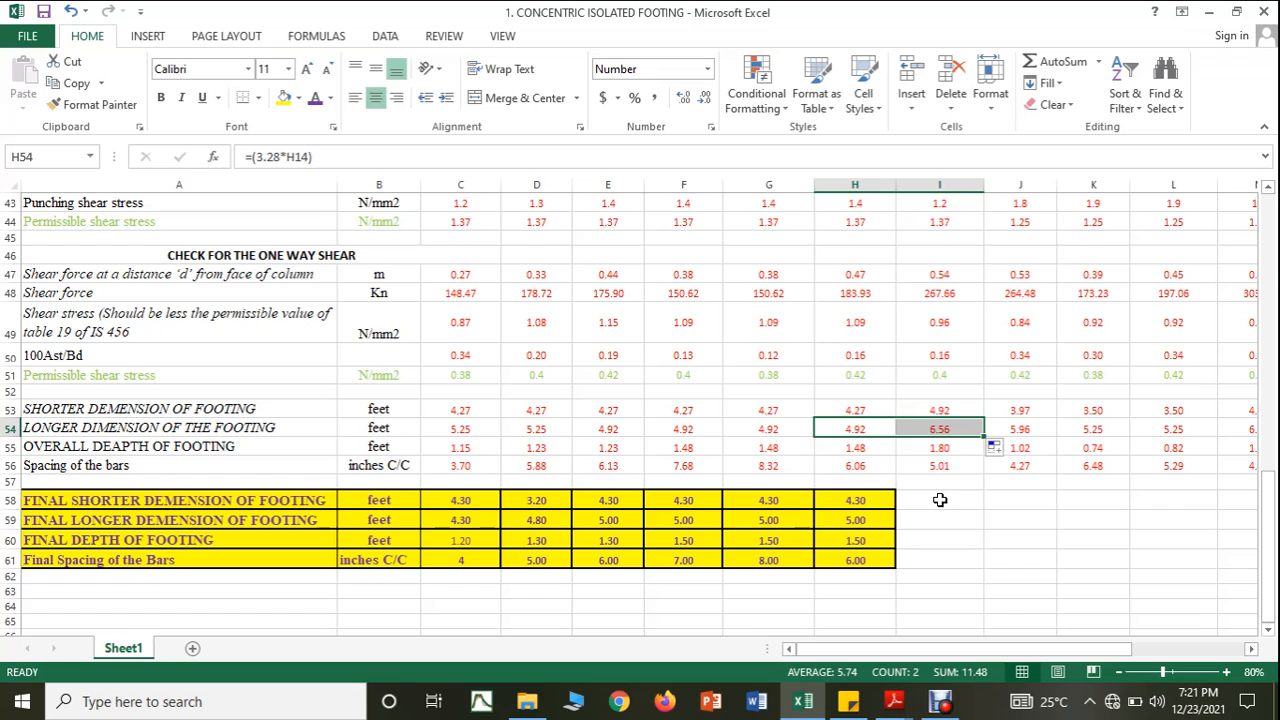
# Enter the final results in I58 to I61: shorter dimension 5, longer dimension 6.5, depth 2 and bar spacing 5
pyautogui.click(950, 501)
pyautogui.write('5')
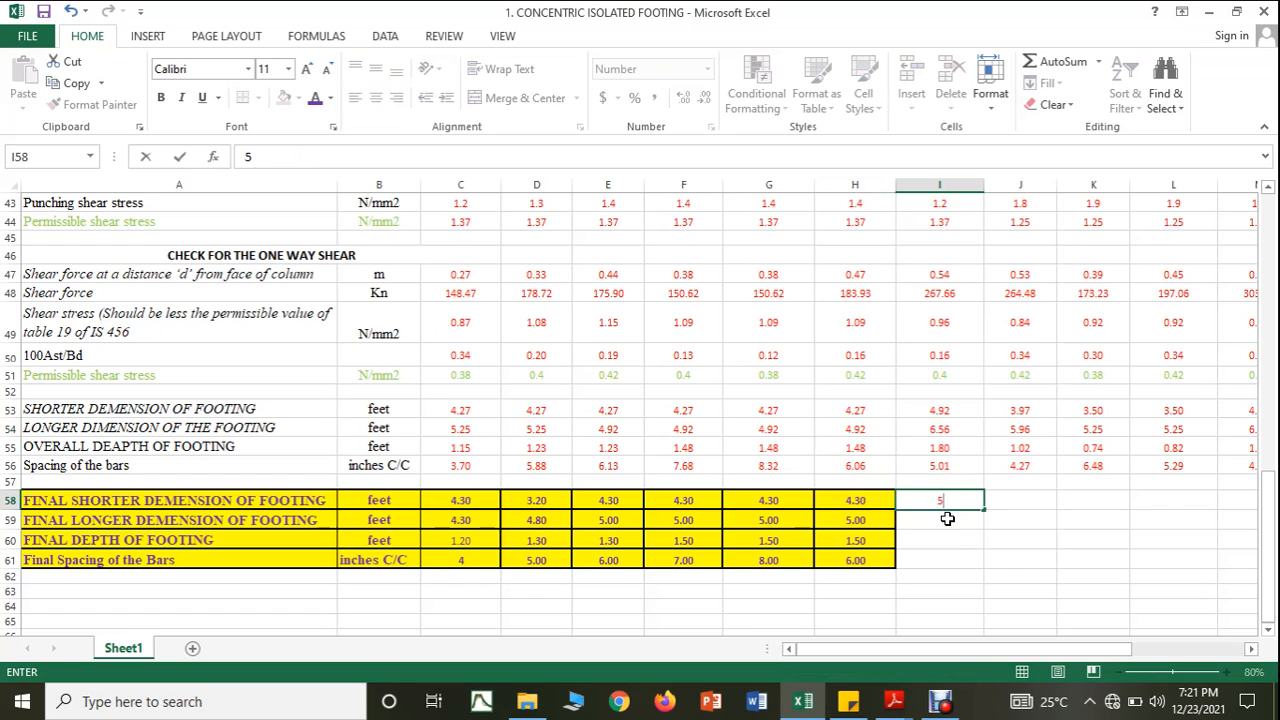
pyautogui.press('Return')
pyautogui.write('6')
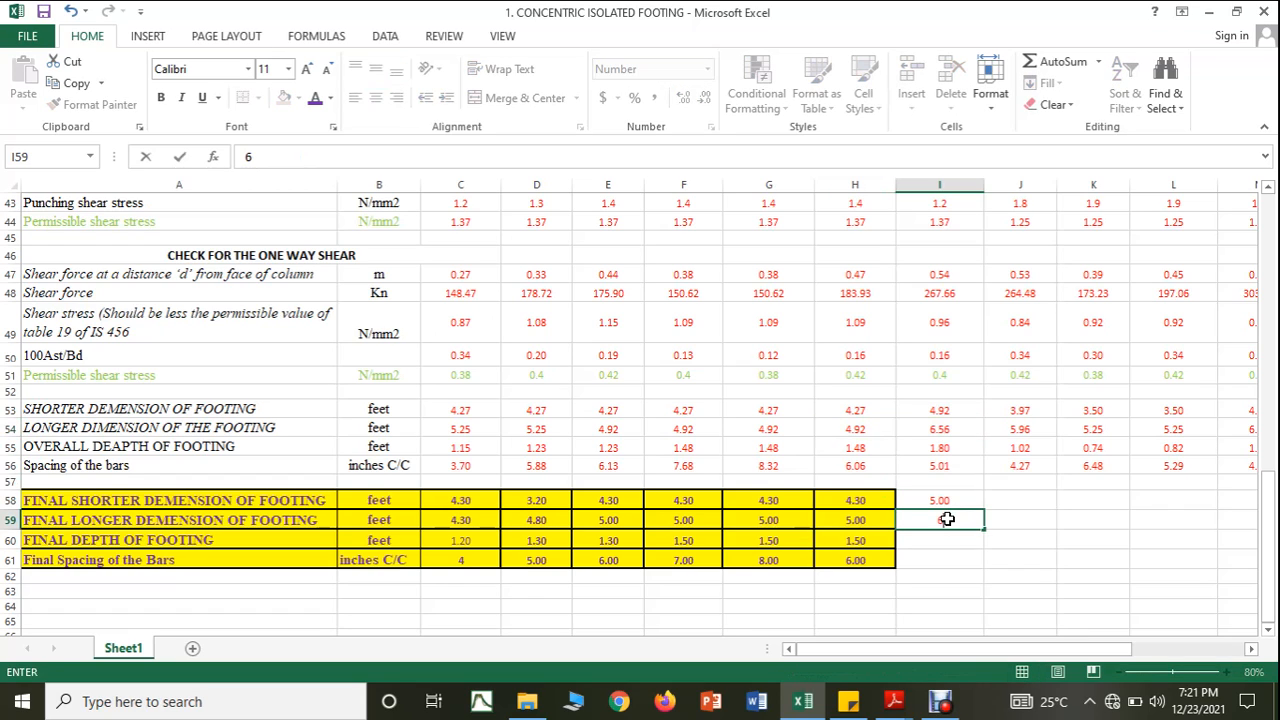
pyautogui.write('.5')
pyautogui.click(938, 540)
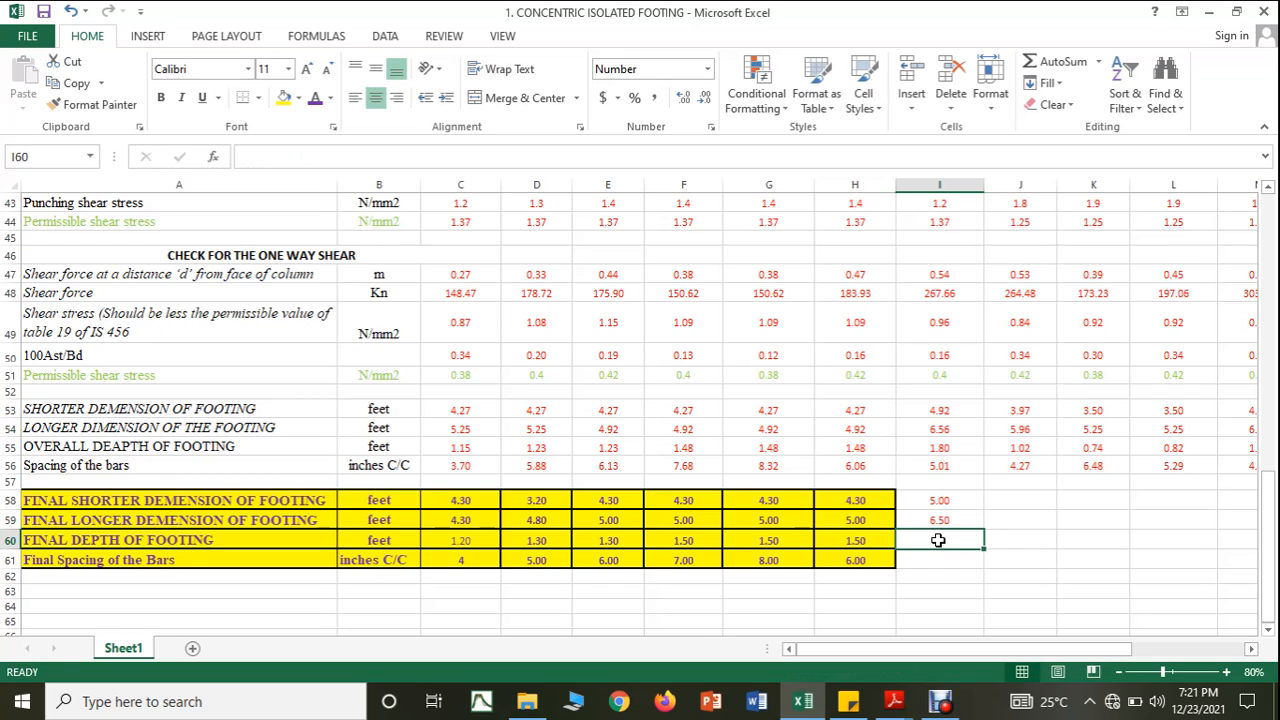
pyautogui.write('2')
pyautogui.click(929, 586)
pyautogui.click(934, 556)
pyautogui.write('5')
pyautogui.press('Return')
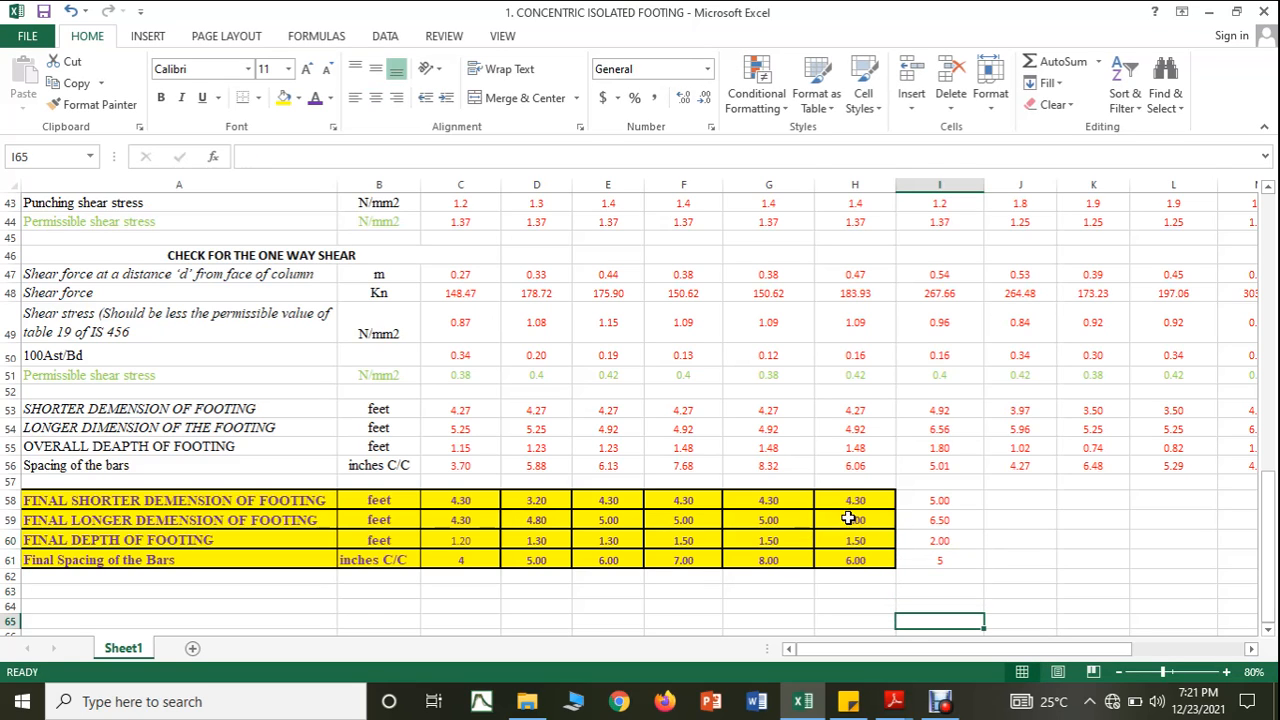
# Copy the formatting of H58 onto the final result cells I58 to I61
pyautogui.click(826, 496)
pyautogui.click(100, 104)
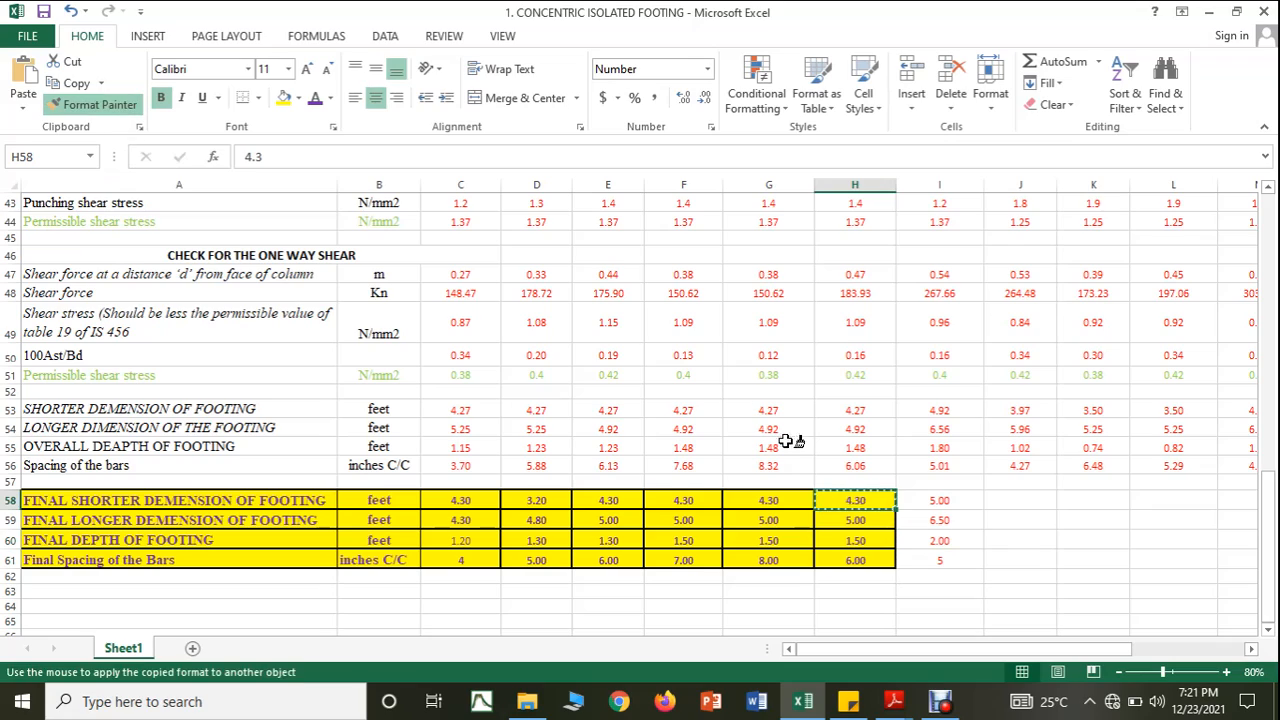
pyautogui.moveTo(938, 502)
pyautogui.mouseDown()
pyautogui.moveTo(922, 512)
pyautogui.moveTo(935, 558)
pyautogui.mouseUp()
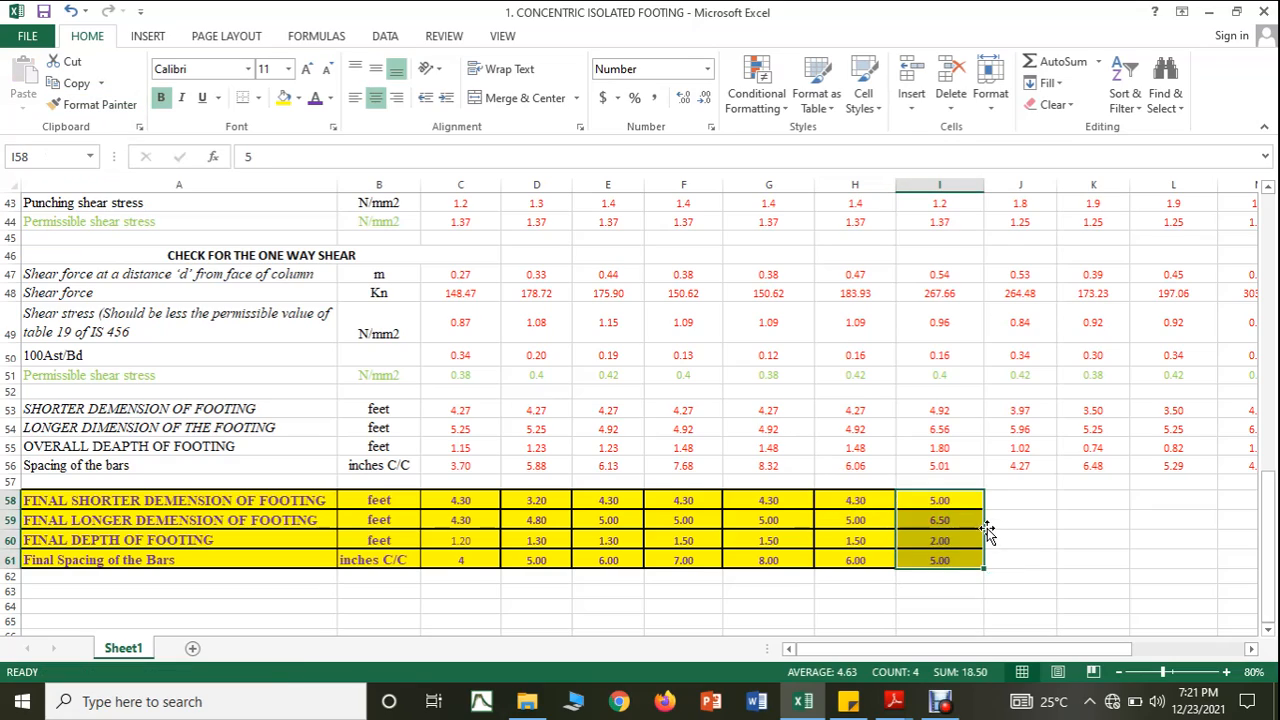
# Number the footing column for nodes 60, 57, 59 as 7 in I2
pyautogui.scroll(14, 989, 523)
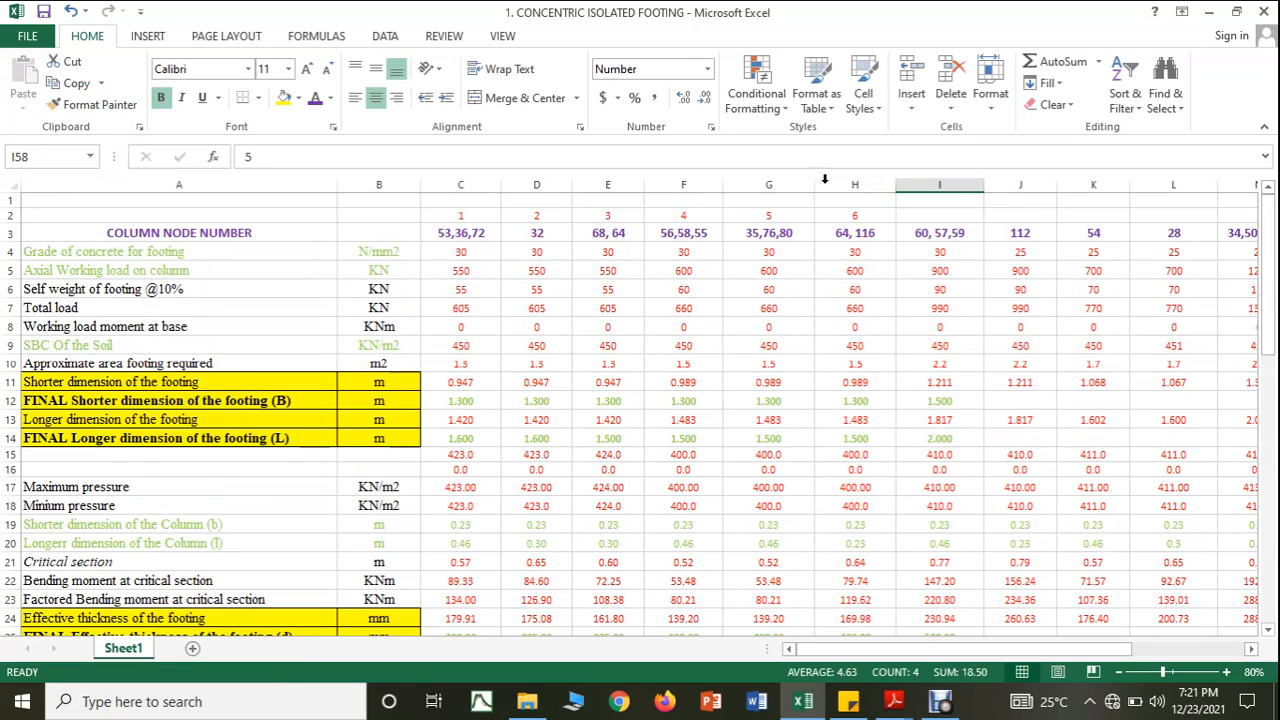
pyautogui.click(960, 215)
pyautogui.write('7')
pyautogui.click(1036, 216)
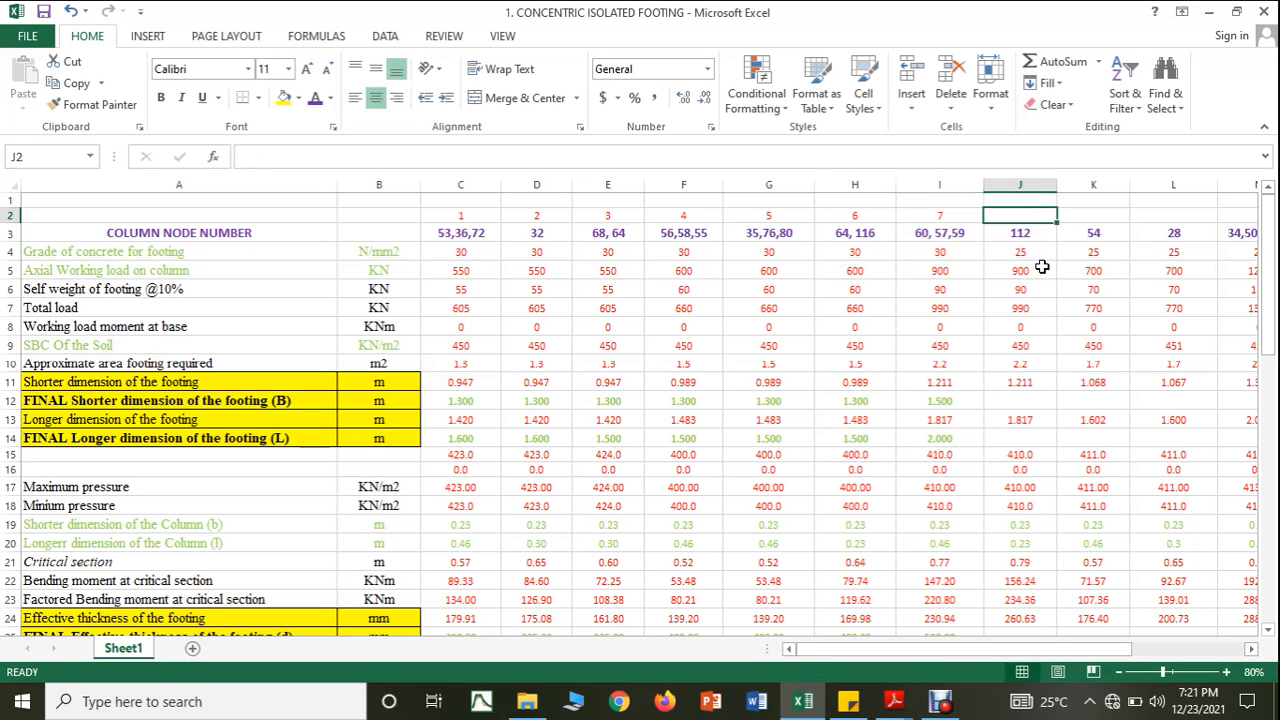
# Enter 1.5 as the final shorter footing dimension in J12 and 2 as the final longer dimension in J14
pyautogui.click(1029, 398)
pyautogui.write('1.5')
pyautogui.click(1033, 432)
pyautogui.write('2')
pyautogui.click(1024, 484)
# Copy the formatting of I12 onto J12 and that of J12 onto J14
pyautogui.click(970, 401)
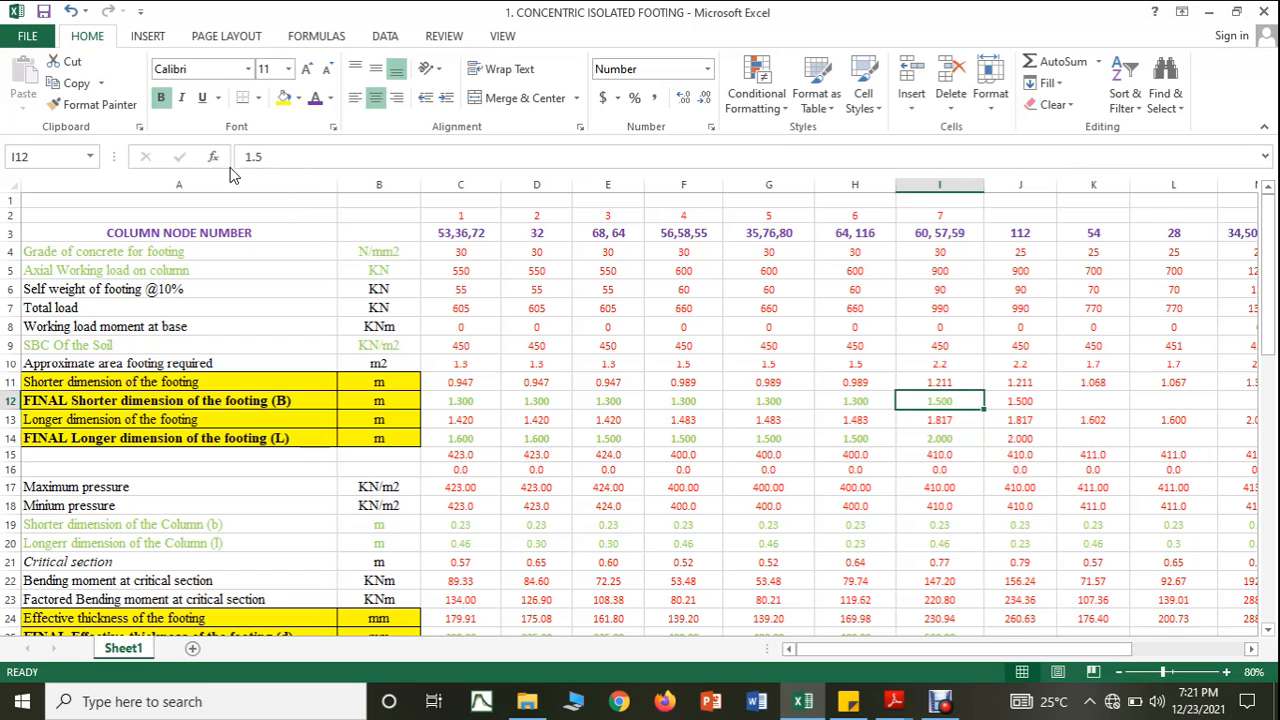
pyautogui.click(95, 104)
pyautogui.click(1010, 401)
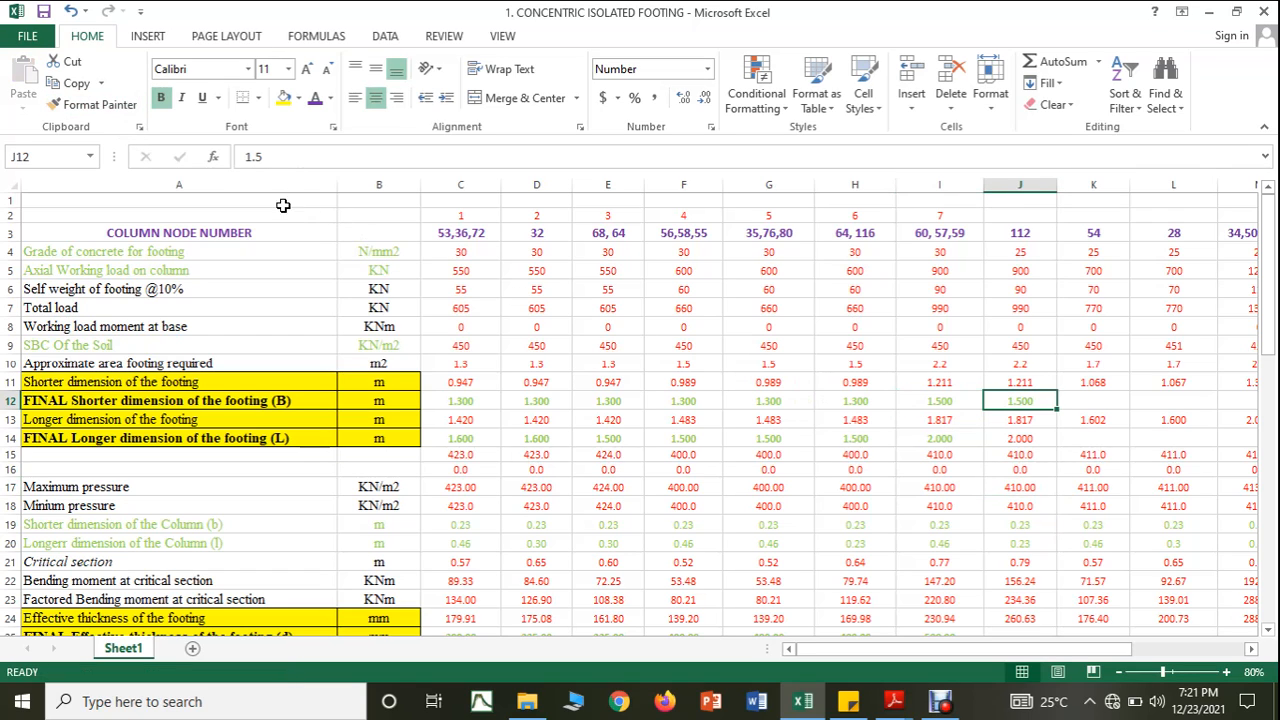
pyautogui.click(95, 104)
pyautogui.click(1024, 440)
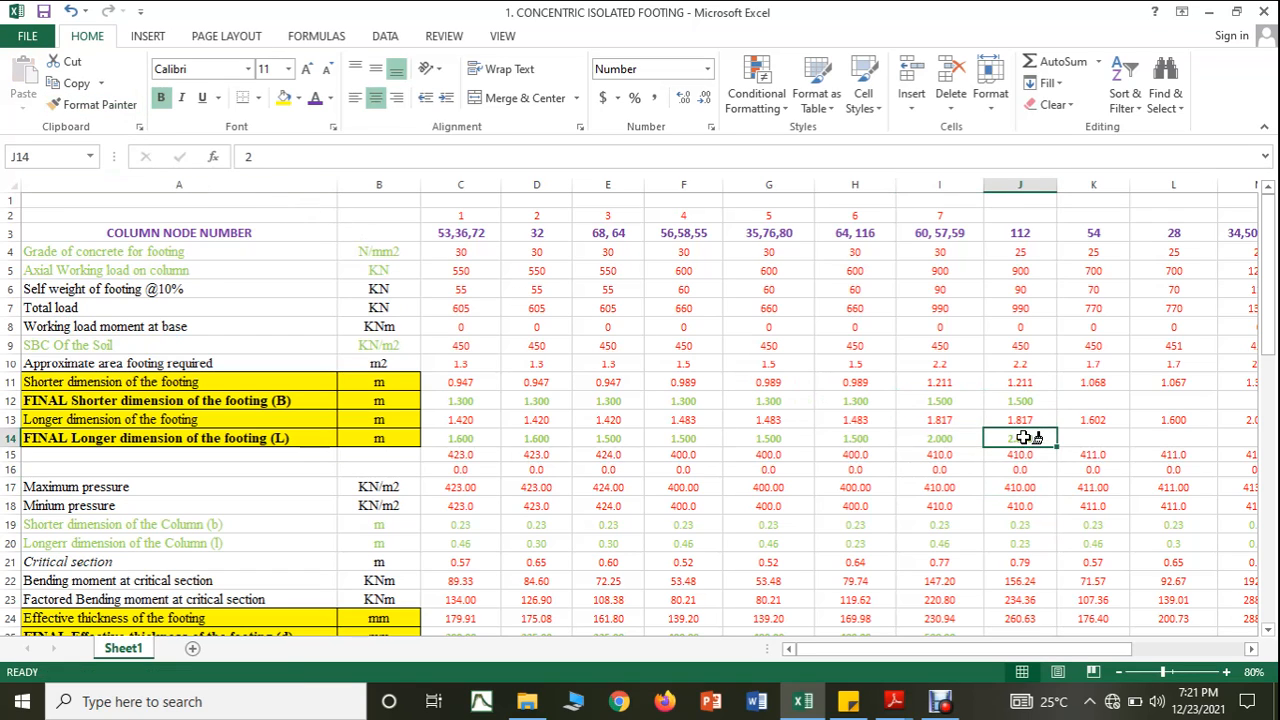
# Extend the critical section formula from I21 into J21
pyautogui.scroll(-1, 1015, 467)
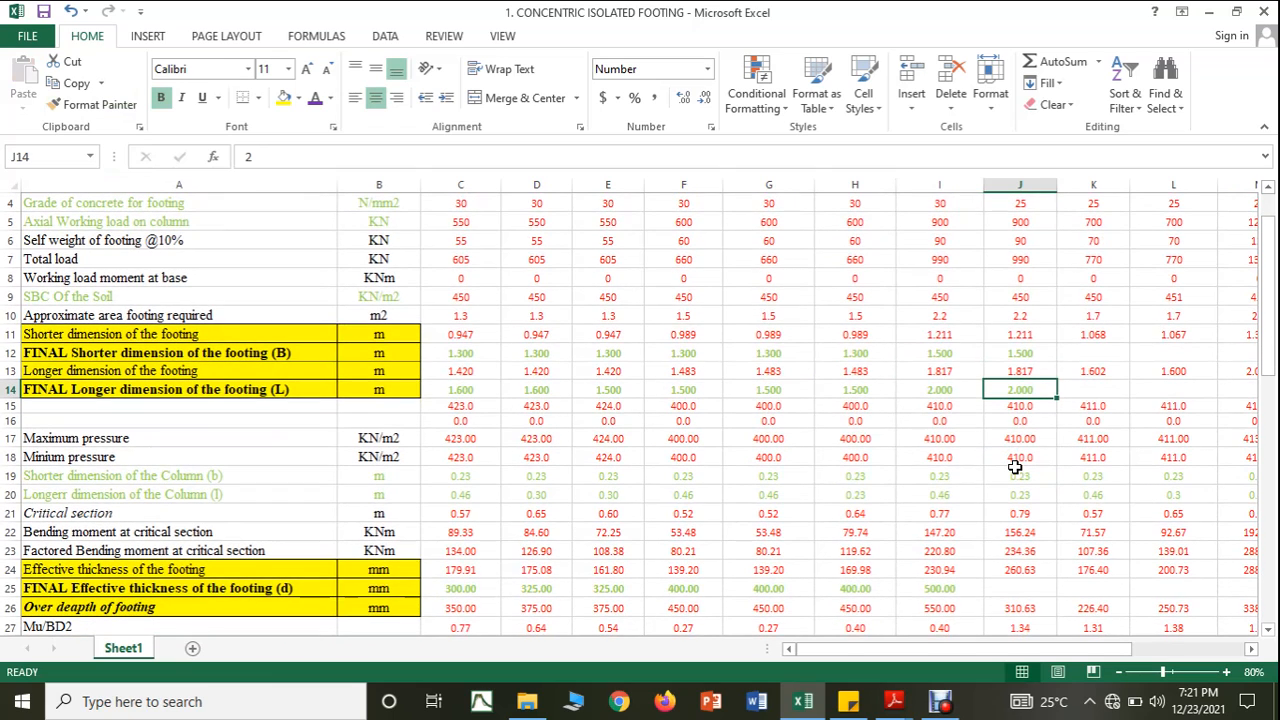
pyautogui.click(975, 518)
pyautogui.moveTo(983, 522); pyautogui.dragTo(1036, 523)
# Enter 500 as the final effective thickness in J25 and extend the overall depth formula from I26 into J26
pyautogui.scroll(-1, 1036, 523)
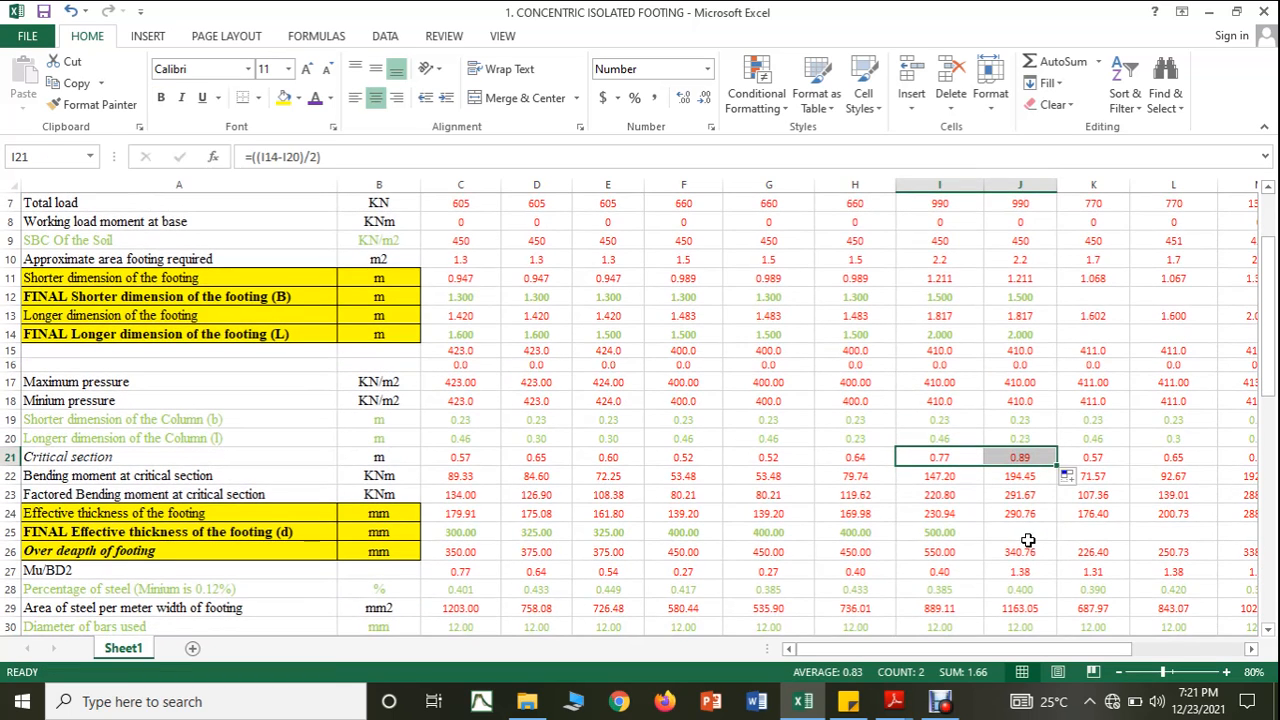
pyautogui.click(1020, 530)
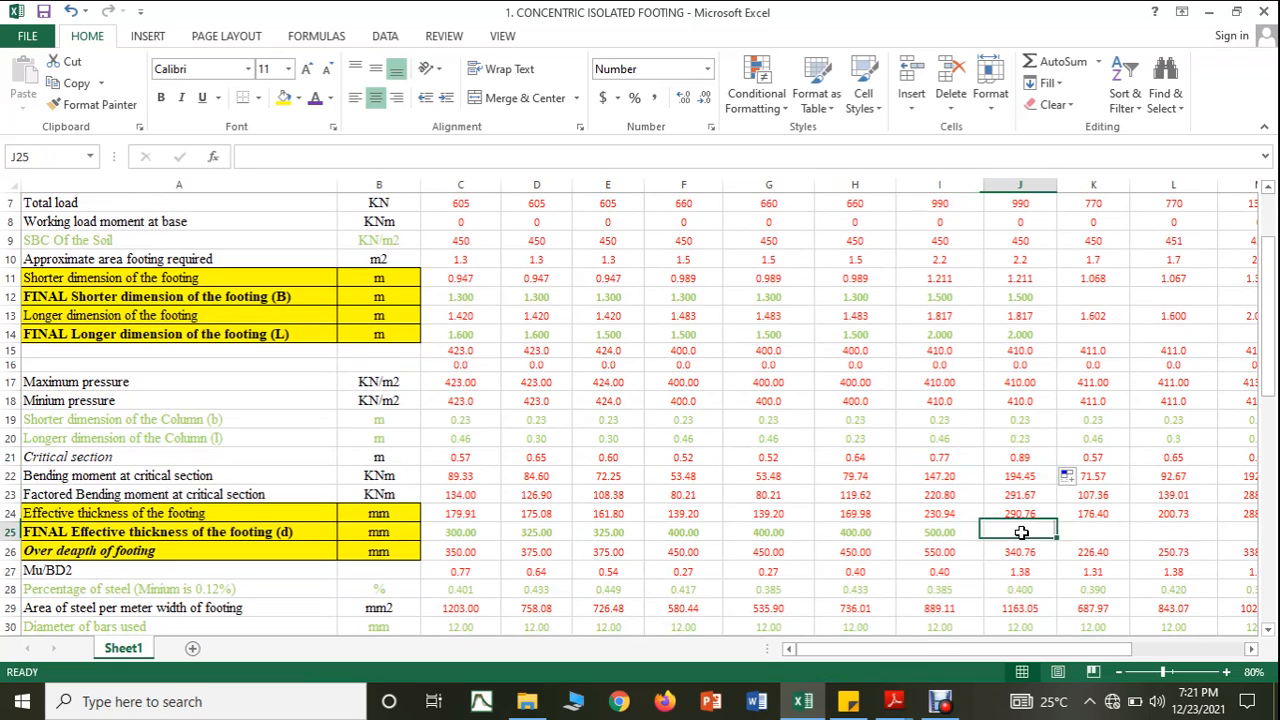
pyautogui.write('500')
pyautogui.click(1008, 566)
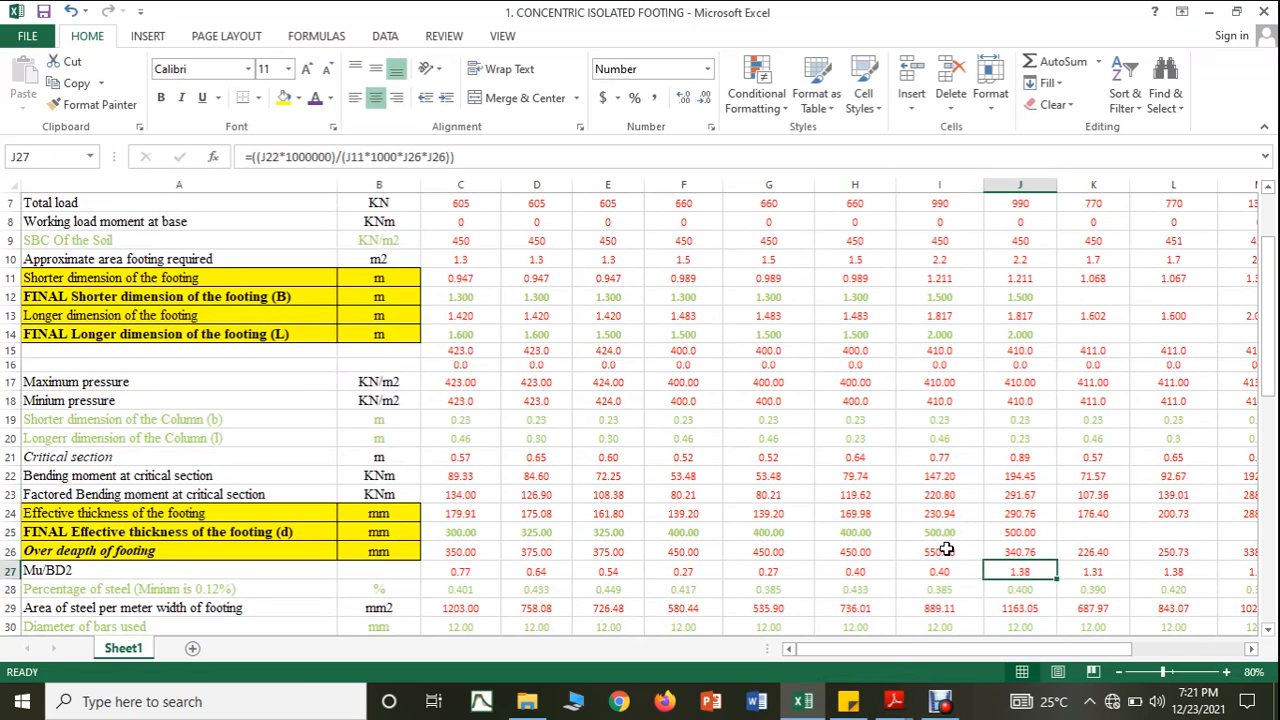
pyautogui.click(945, 551)
pyautogui.moveTo(985, 561); pyautogui.dragTo(1030, 563)
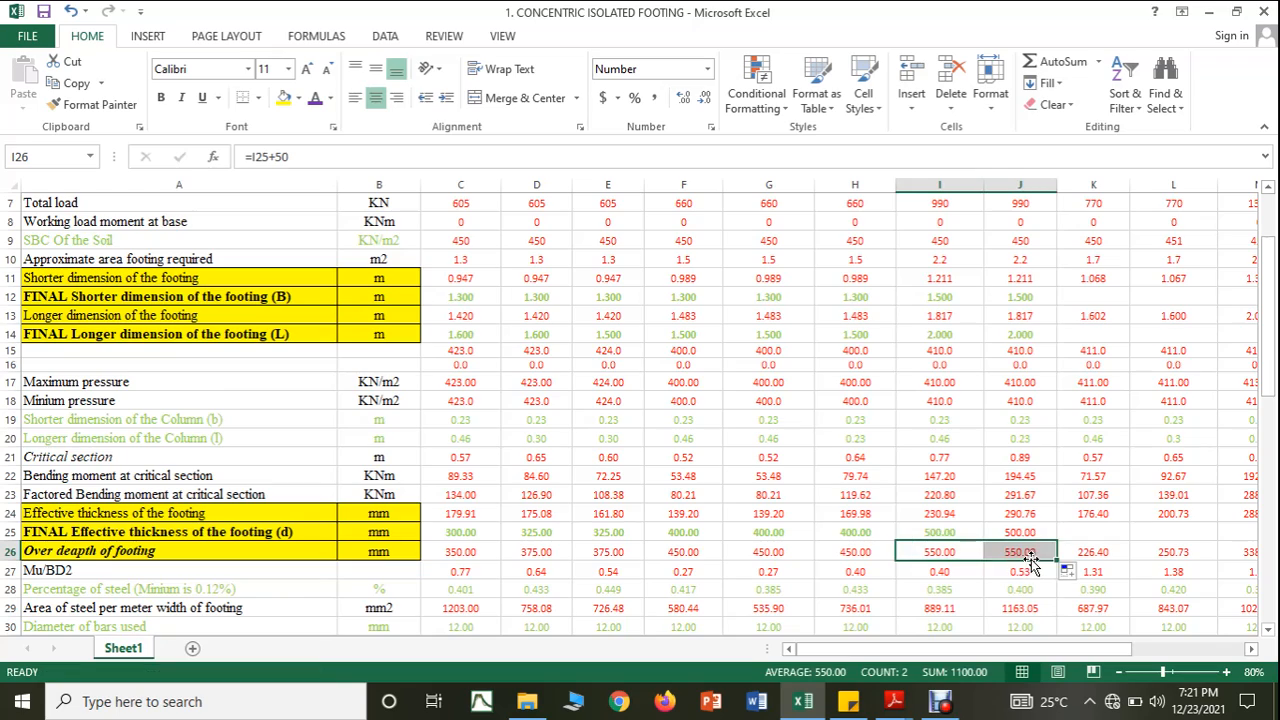
# Extend the punching influence plane length and width formulas from I36 and I37 into J36 and J37
pyautogui.scroll(-3, 1031, 563)
pyautogui.scroll(-1, 1030, 560)
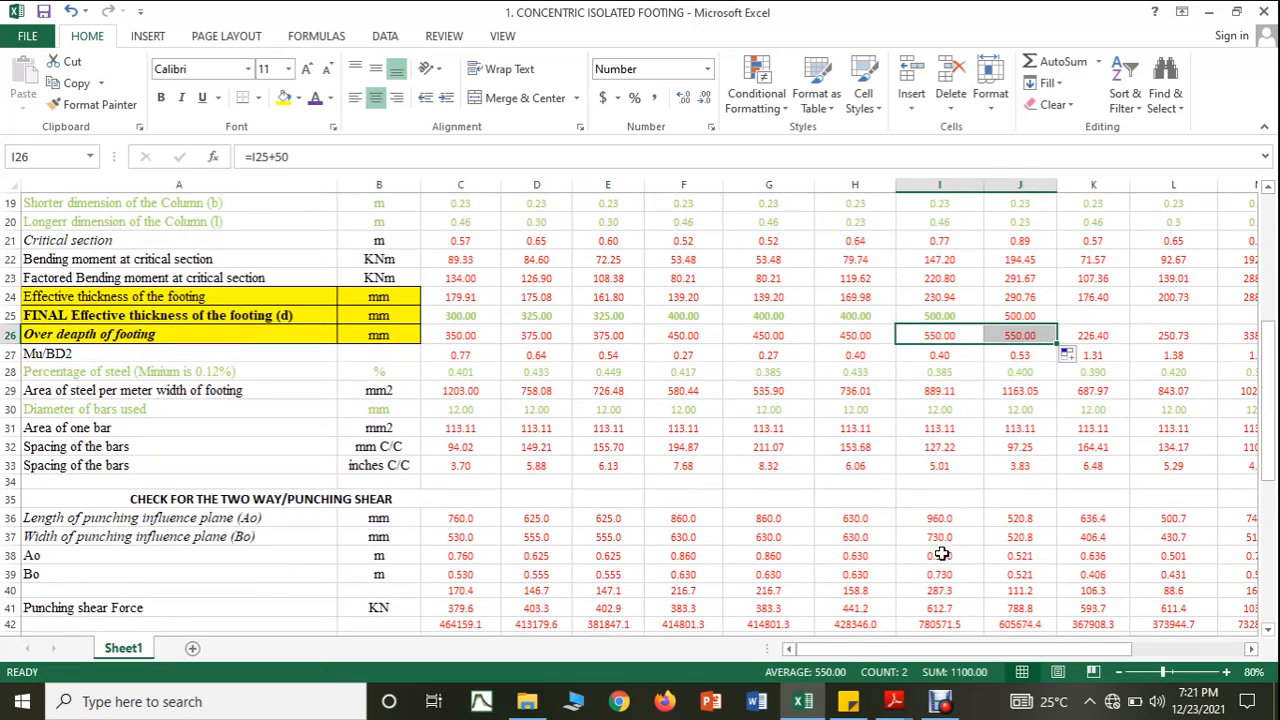
pyautogui.click(940, 519)
pyautogui.moveTo(987, 531); pyautogui.dragTo(1040, 548)
pyautogui.click(953, 539)
pyautogui.scroll(-1, 1035, 550)
pyautogui.scroll(-2, 1035, 550)
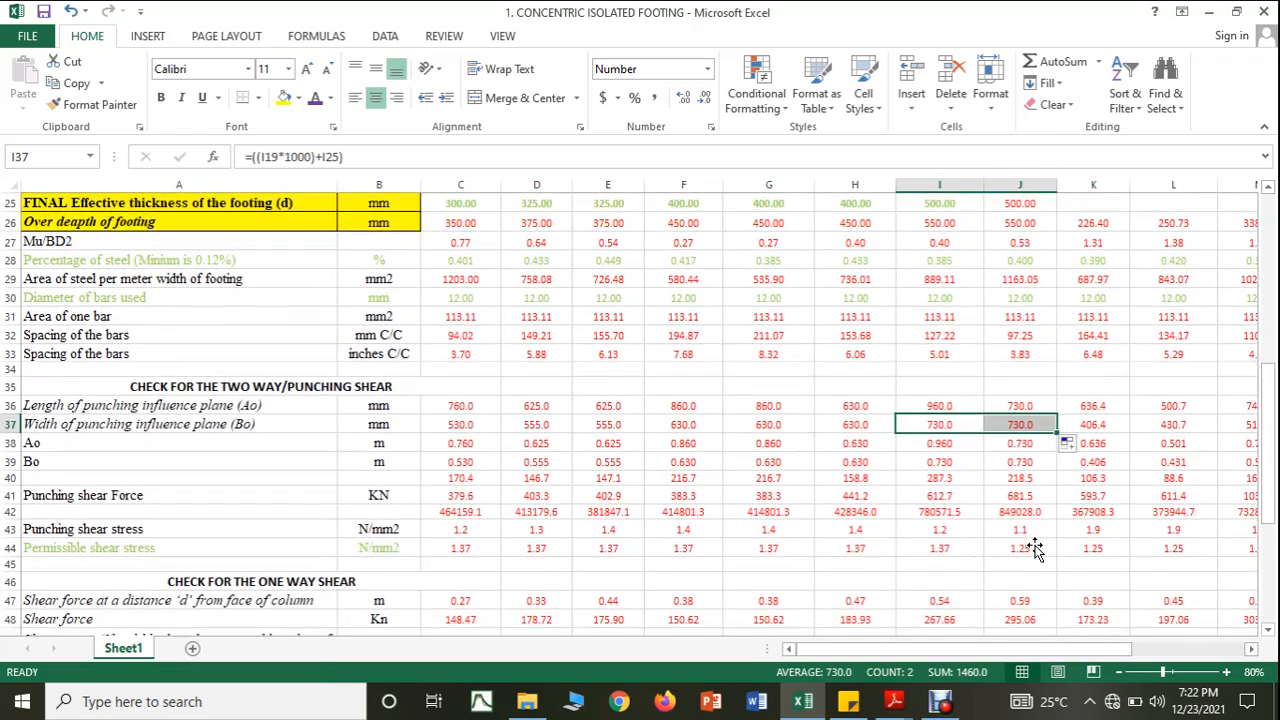
# Extend the permissible punching shear stress formula from I44 across J44 to M44
pyautogui.click(1027, 492)
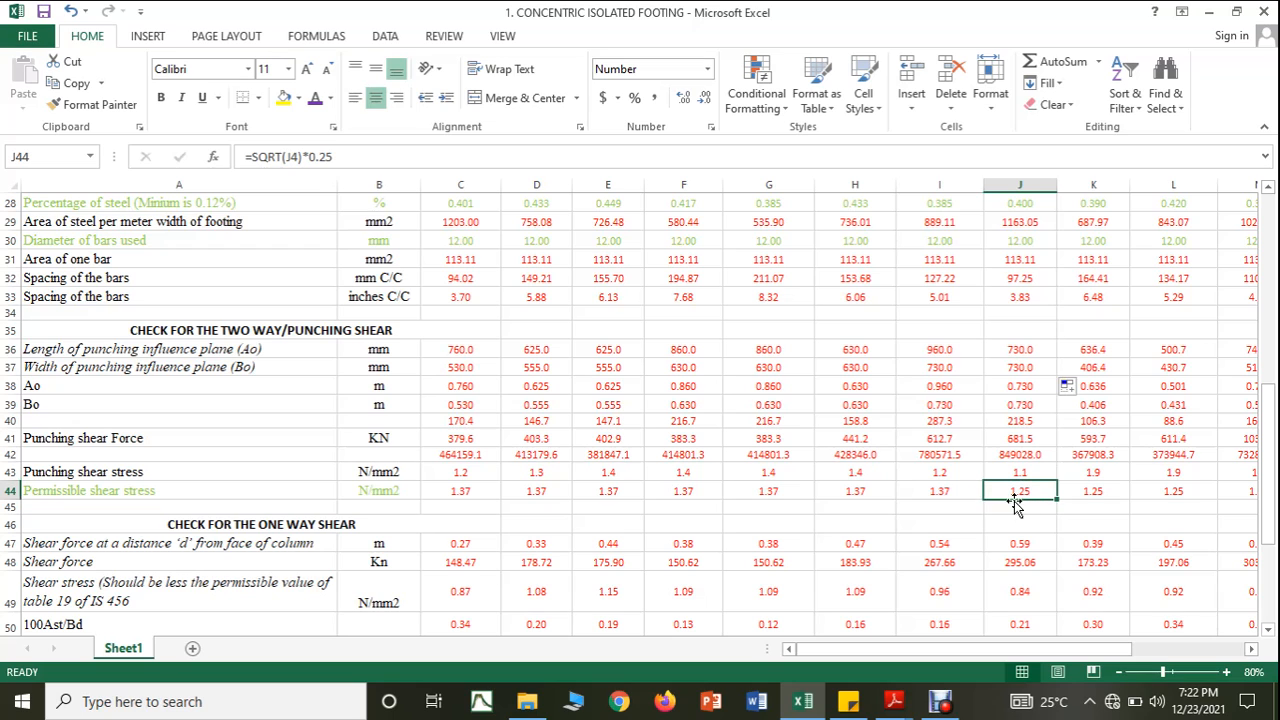
pyautogui.click(954, 490)
pyautogui.moveTo(985, 499)
pyautogui.mouseDown()
pyautogui.moveTo(1252, 500)
pyautogui.moveTo(985, 498)
pyautogui.mouseUp()
# Copy the concrete grade of 30 N/mm2 from I4 across J4 to M4
pyautogui.scroll(5, 622, 490)
pyautogui.scroll(4, 626, 473)
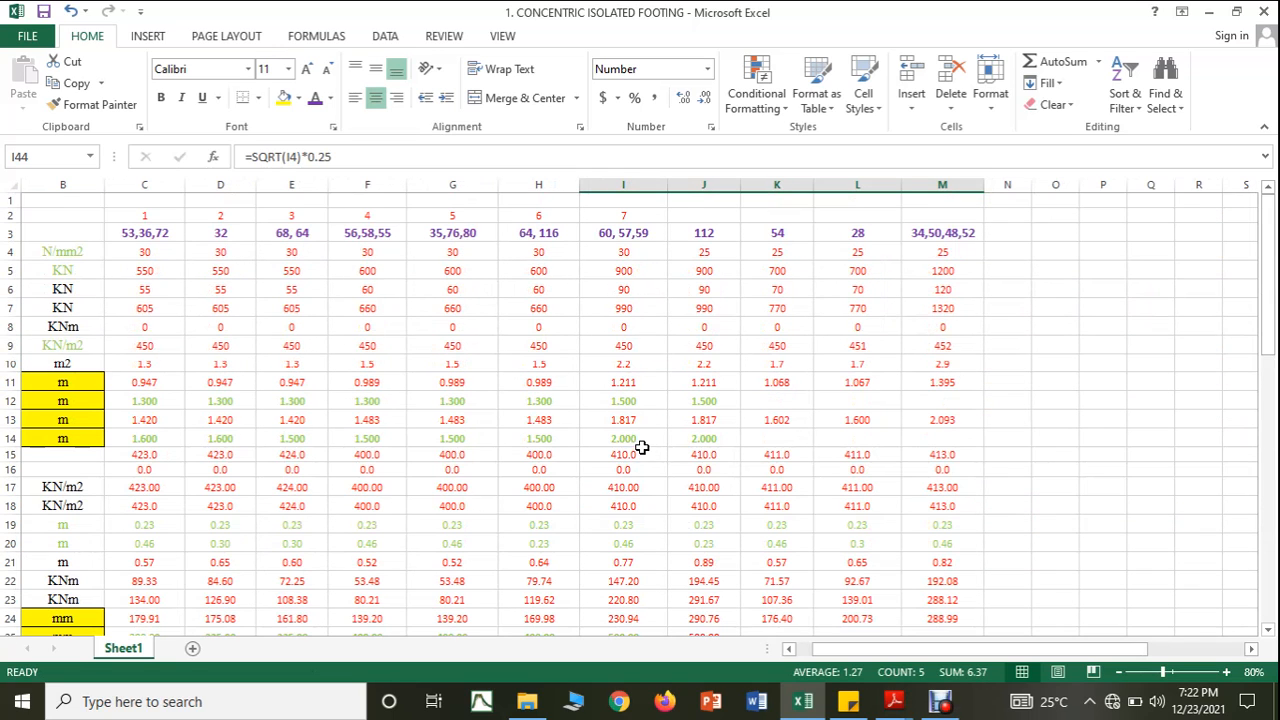
pyautogui.click(650, 254)
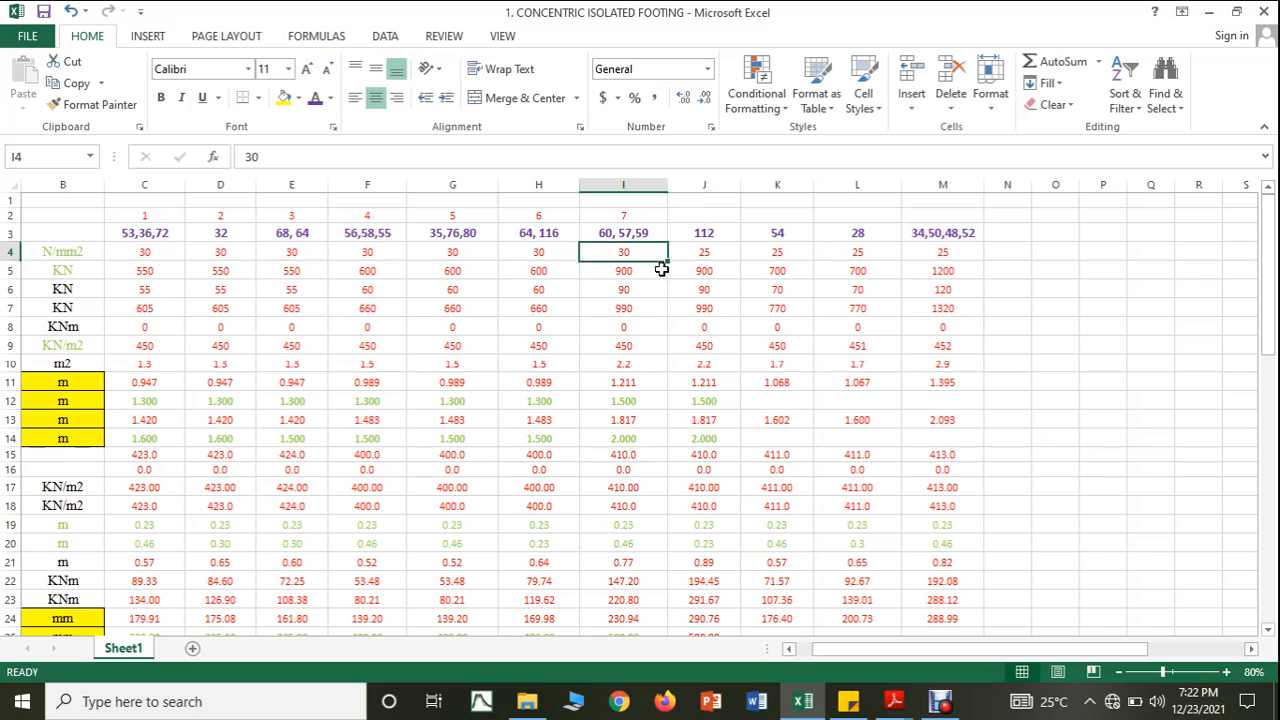
pyautogui.moveTo(667, 261); pyautogui.dragTo(940, 274)
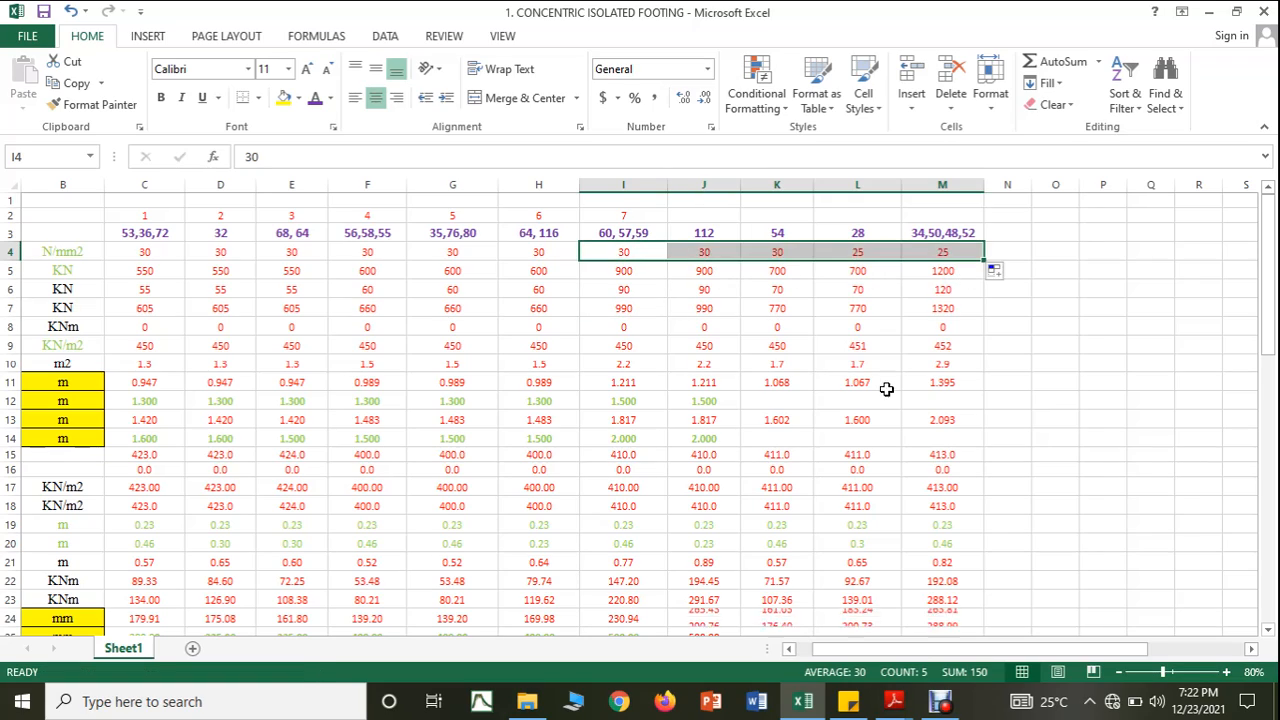
# Review column J for node 112 from the footing dimensions through the two-way and one-way shear checks
pyautogui.scroll(-4, 846, 434)
pyautogui.scroll(-3, 845, 438)
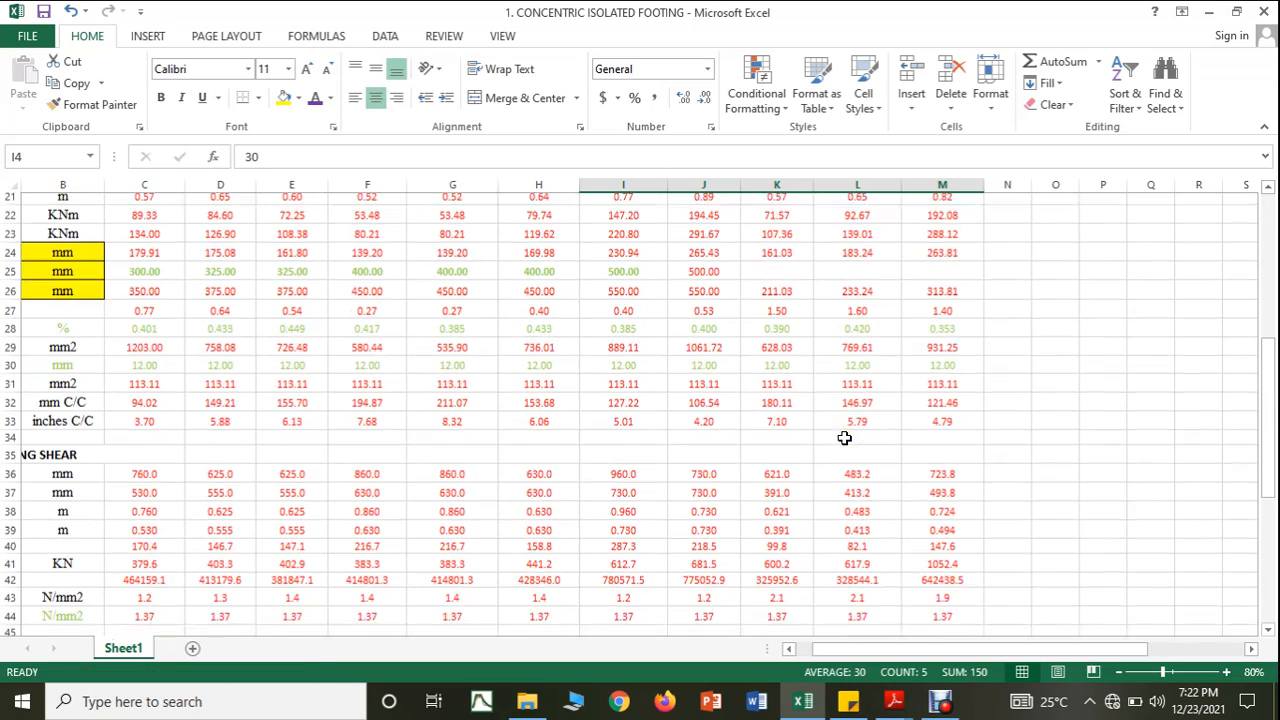
pyautogui.hscroll(-3, 969, 651)
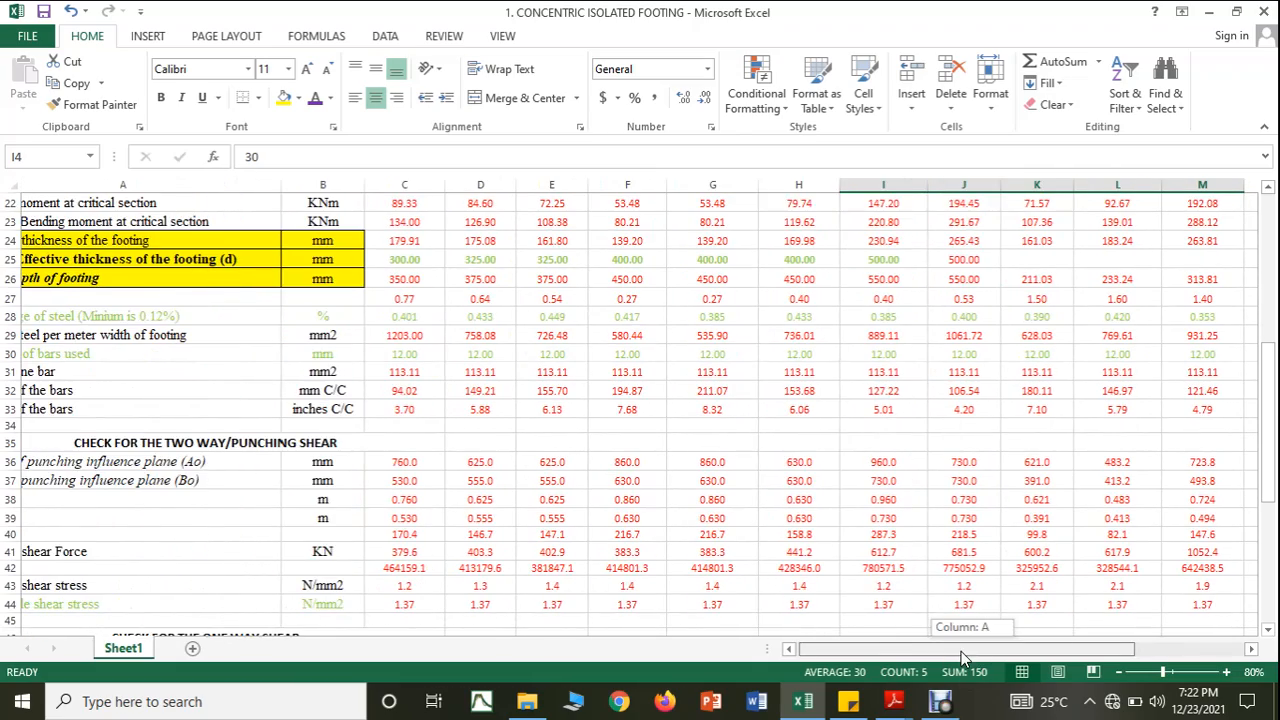
pyautogui.scroll(7, 985, 586)
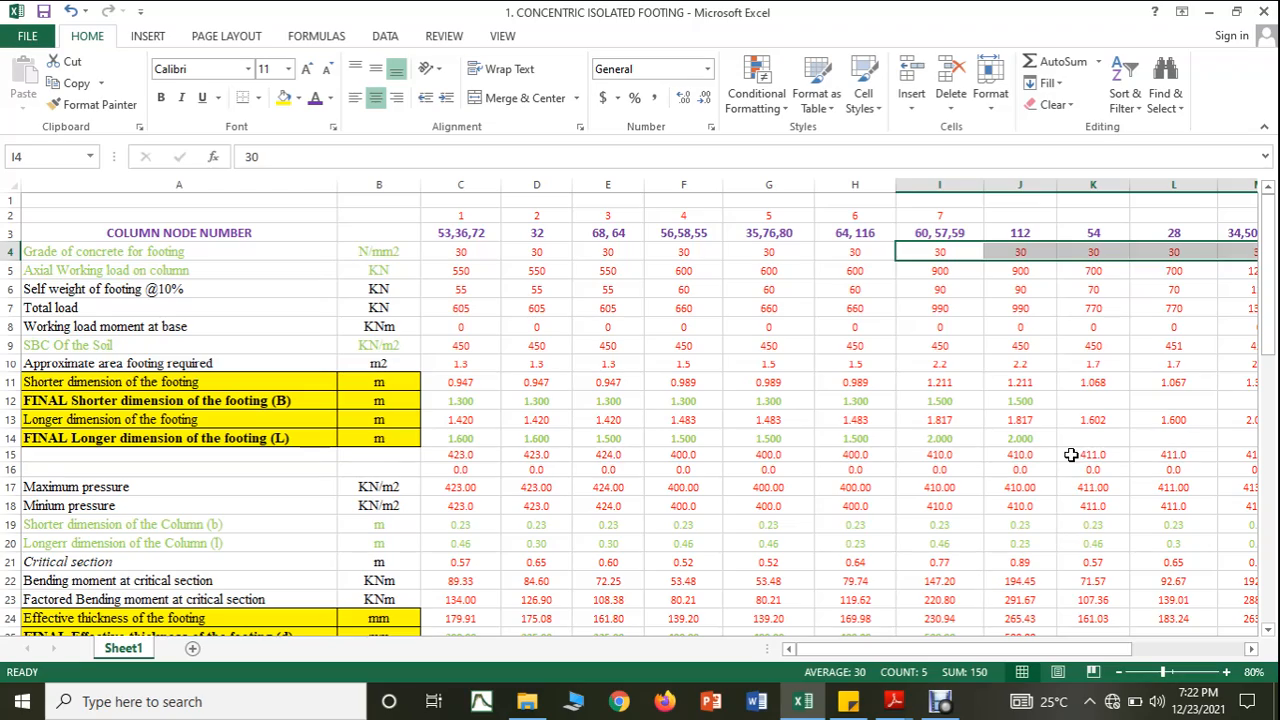
pyautogui.click(1070, 455)
pyautogui.click(1005, 185)
pyautogui.scroll(-4, 1022, 373)
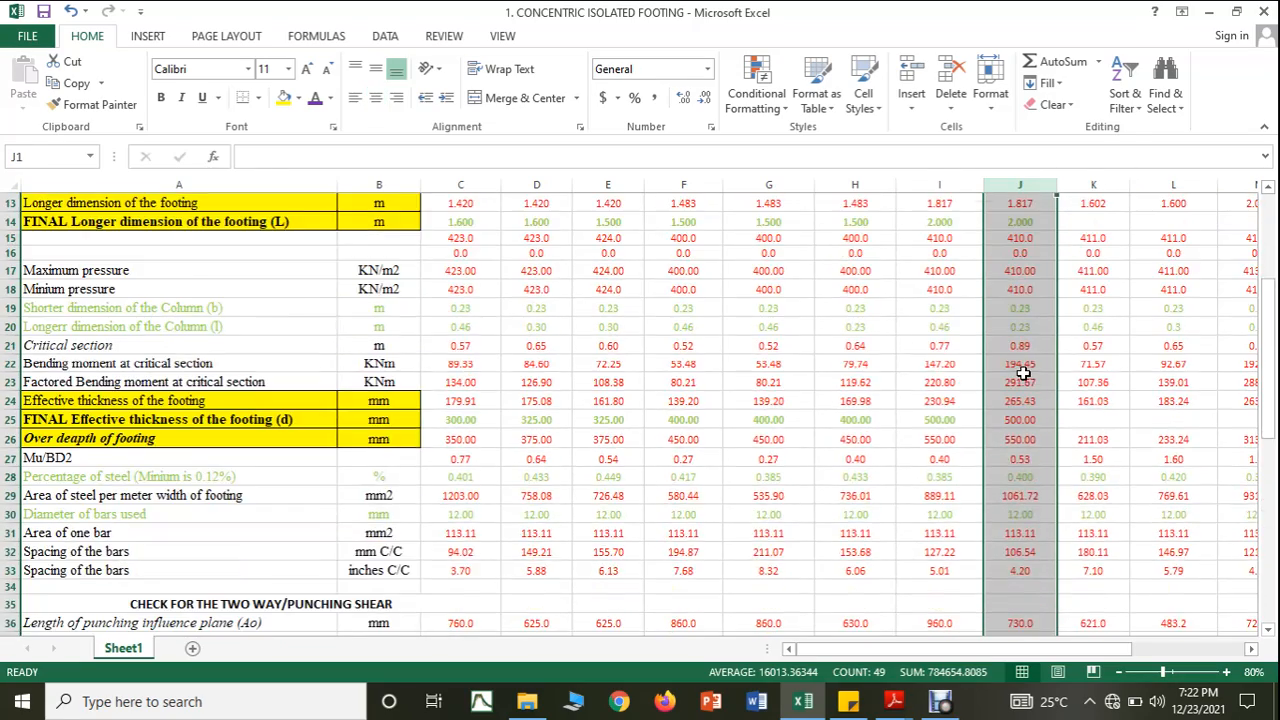
pyautogui.scroll(-3, 1022, 373)
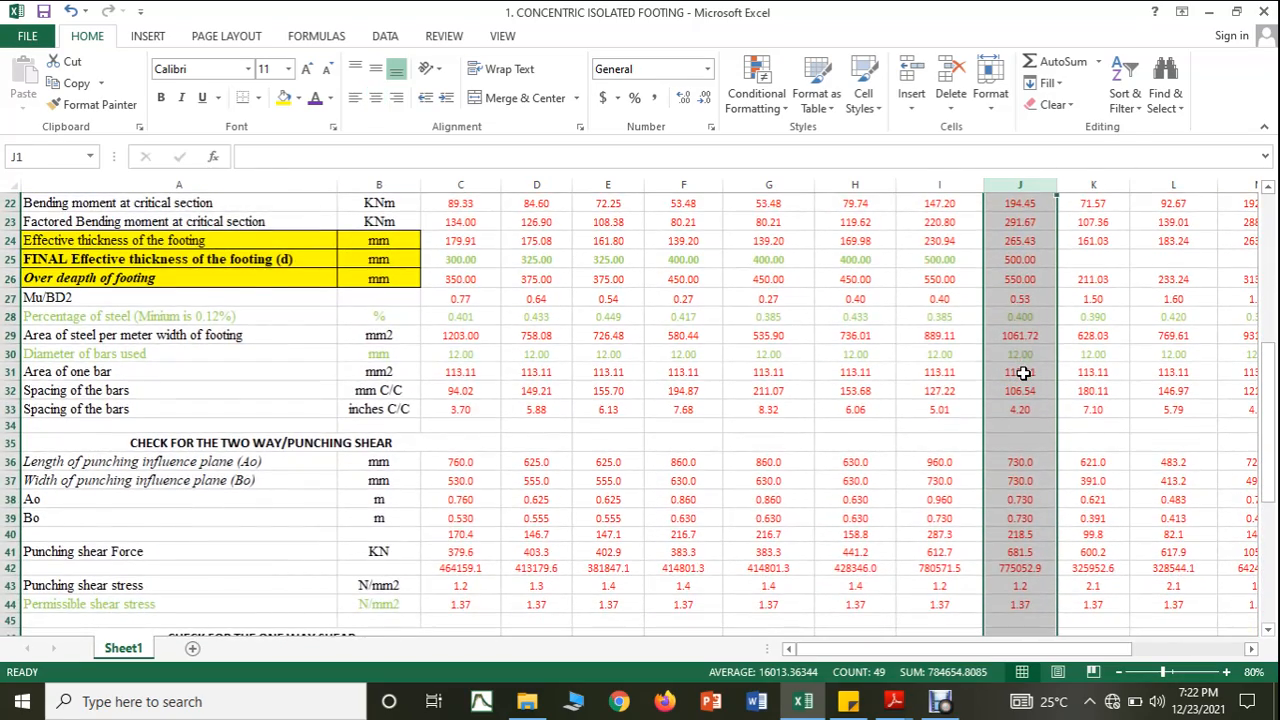
pyautogui.scroll(-2, 1022, 373)
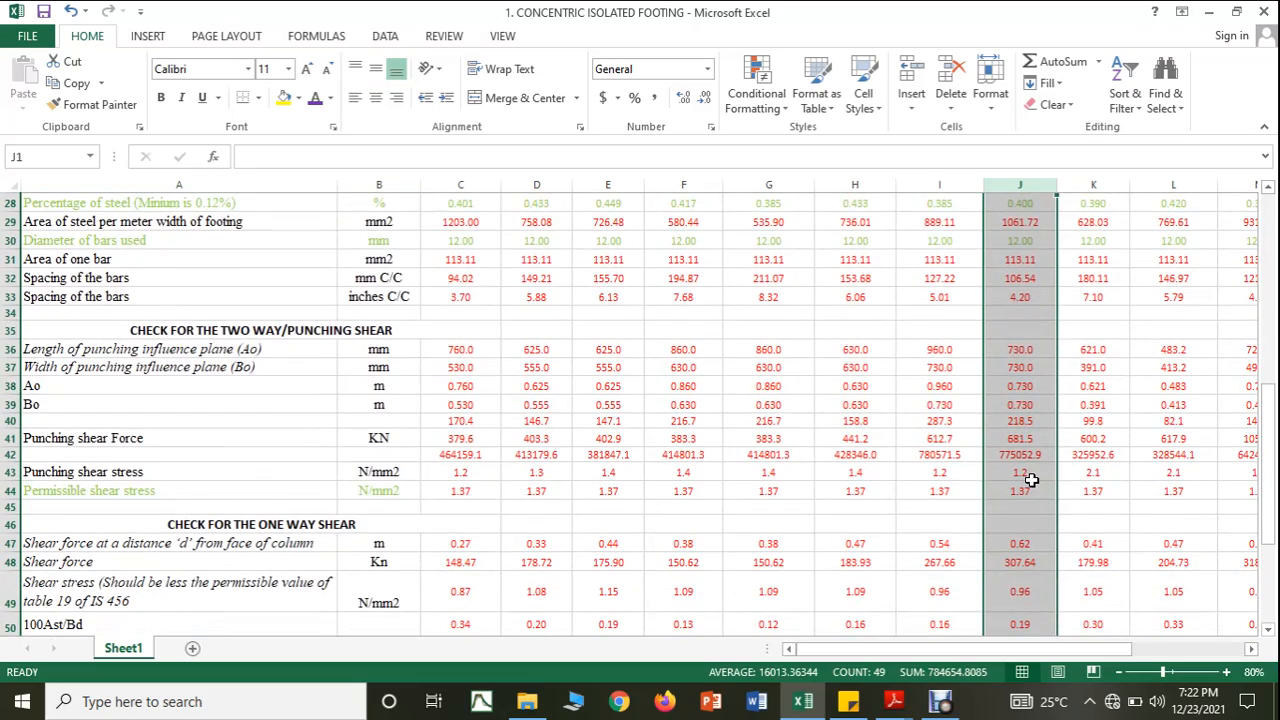
pyautogui.scroll(-5, 1031, 481)
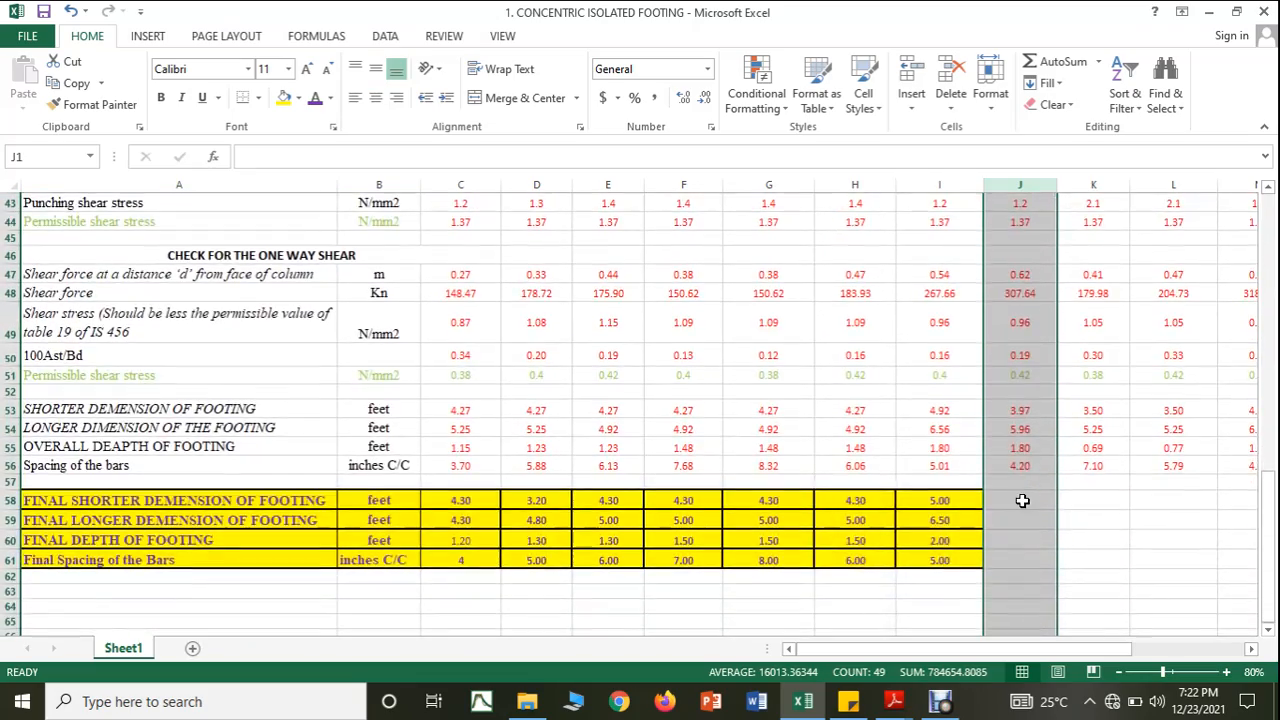
# Extend the shorter and longer footing dimension formulas in feet from I53 and I54 into J53 and J54
pyautogui.click(1022, 501)
pyautogui.click(957, 410)
pyautogui.moveTo(985, 418); pyautogui.dragTo(1030, 431)
pyautogui.click(971, 432)
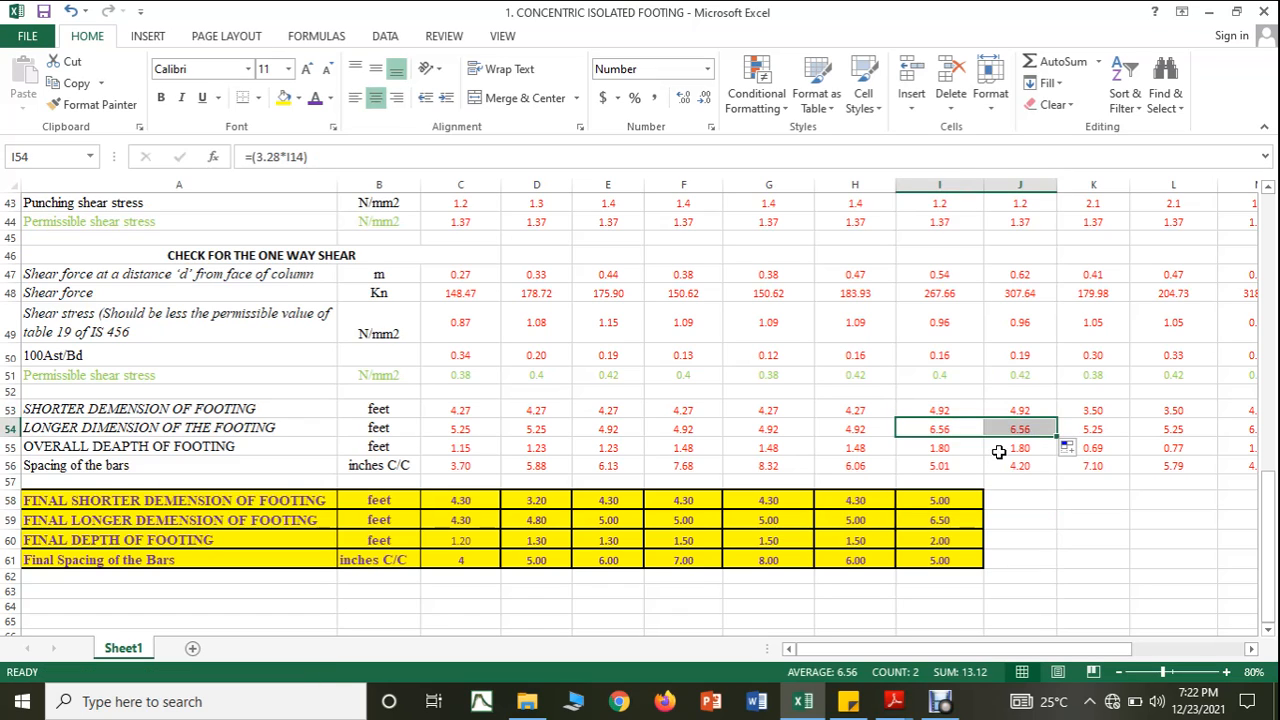
pyautogui.click(966, 450)
# Enter node 112's final values in J58 to J61: shorter dimension 5, longer dimension 6.5, depth 2 and bar spacing 4
pyautogui.click(1022, 502)
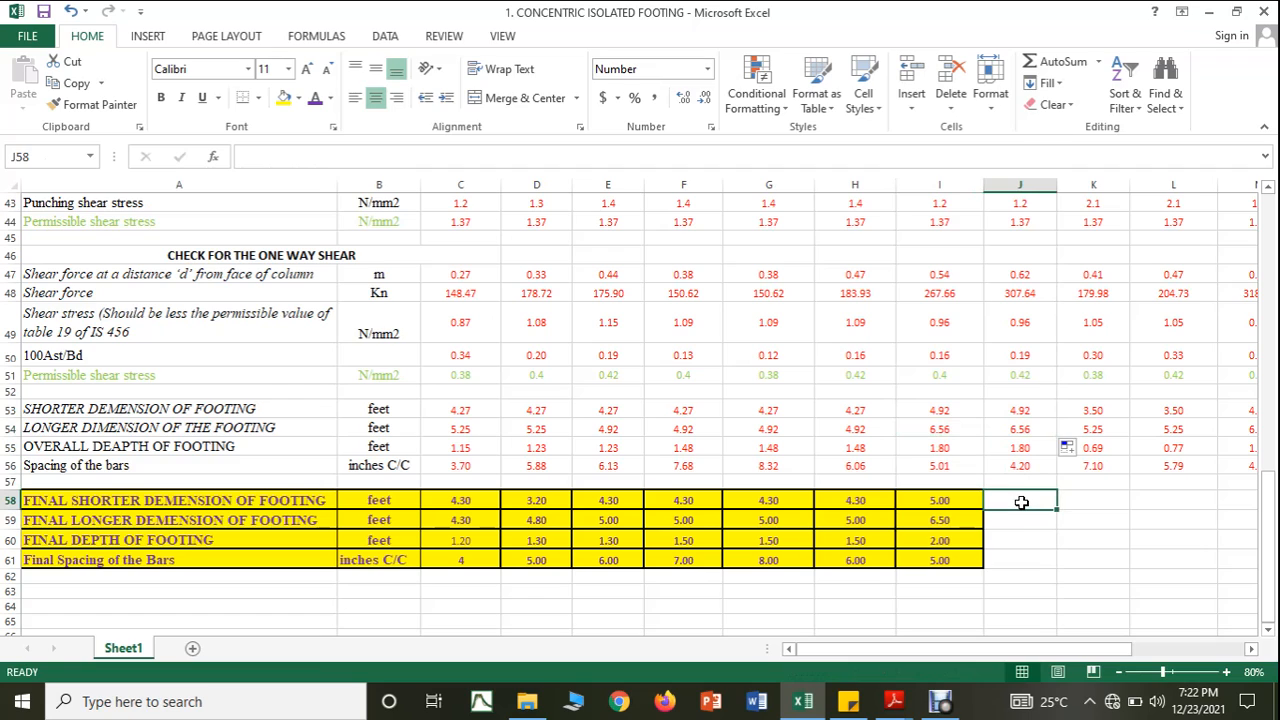
pyautogui.write('5')
pyautogui.press('Return')
pyautogui.write('6.5')
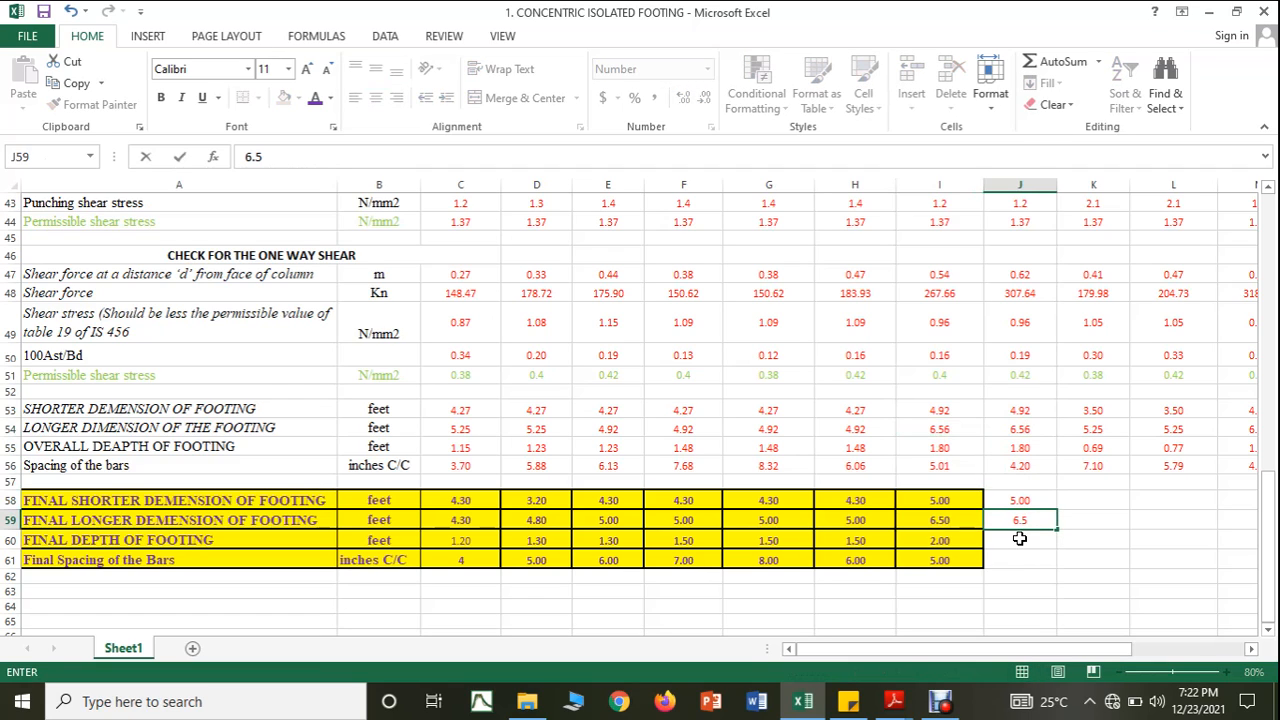
pyautogui.press('Return')
pyautogui.write('2')
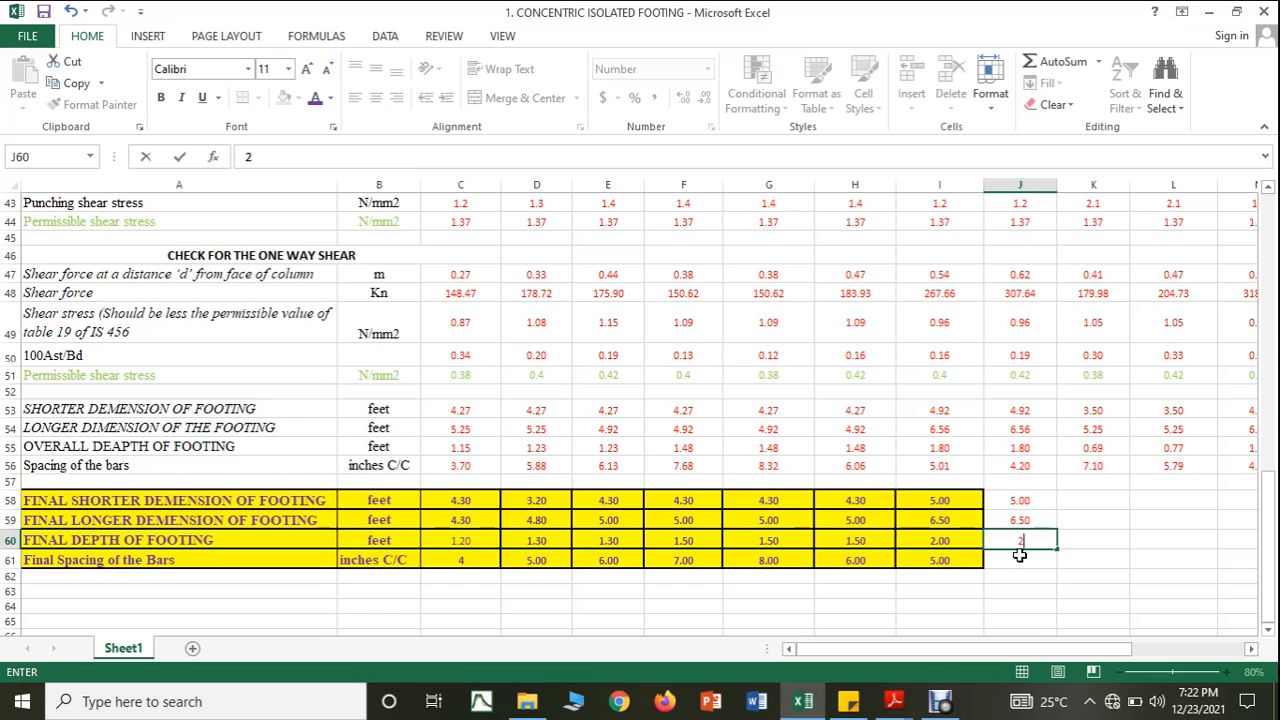
pyautogui.write('4')
pyautogui.press('Return')
# Copy the yellow bordered formatting of I58 onto J58 to J61
pyautogui.press('Up')
pyautogui.press('Up')
pyautogui.press('Up')
pyautogui.press('Up')
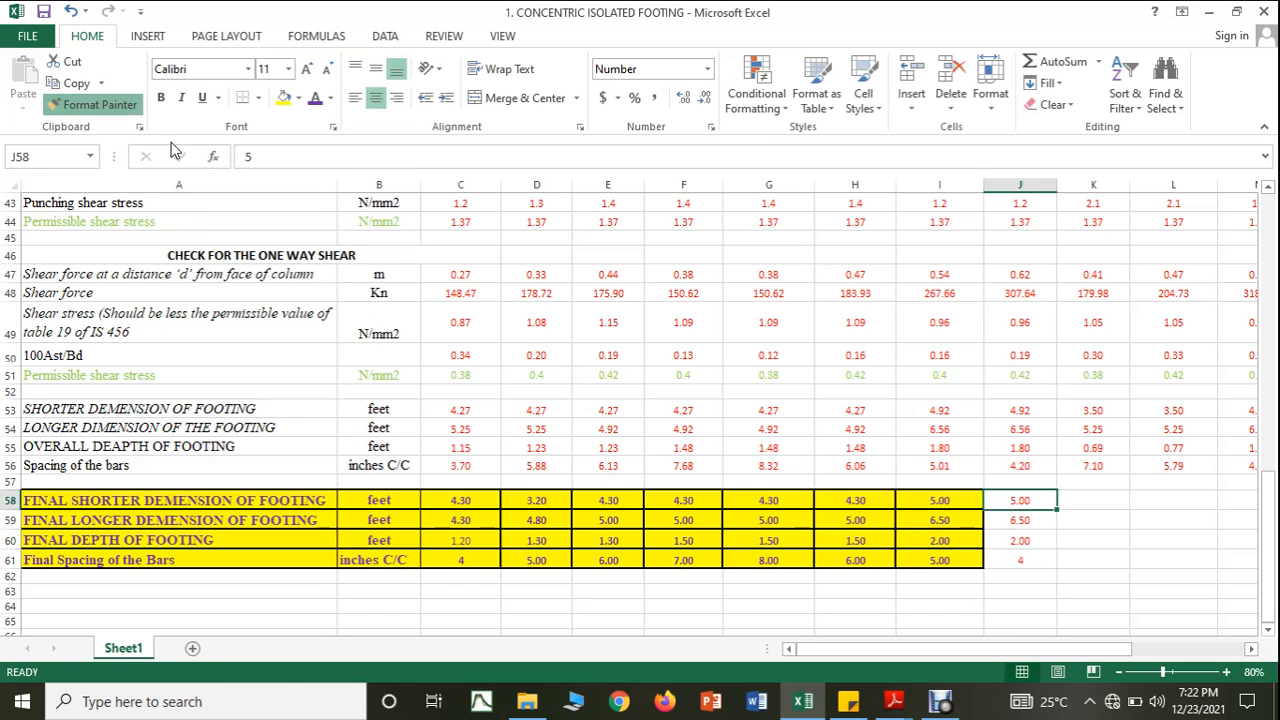
pyautogui.click(95, 104)
pyautogui.click(960, 502)
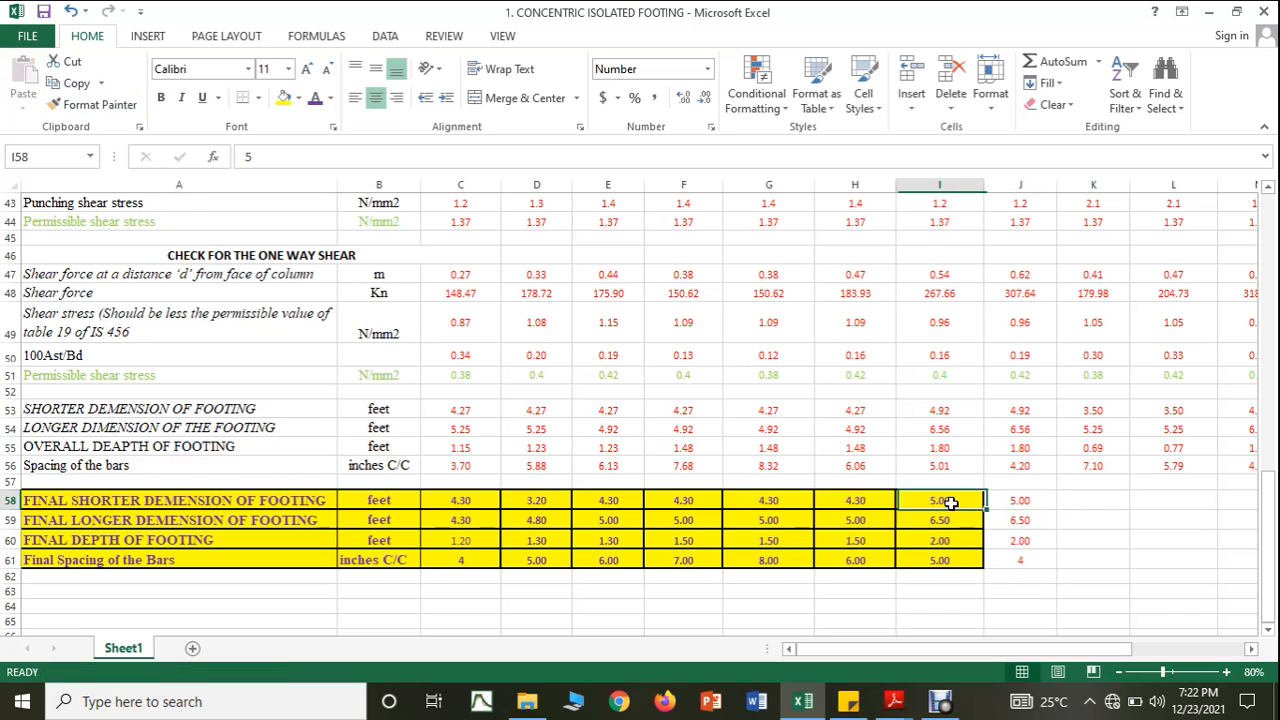
pyautogui.click(95, 104)
pyautogui.moveTo(1004, 500); pyautogui.dragTo(1030, 560)
pyautogui.click(1151, 562)
# Enter 8 as the serial number above node 112 in J2
pyautogui.scroll(14, 1115, 576)
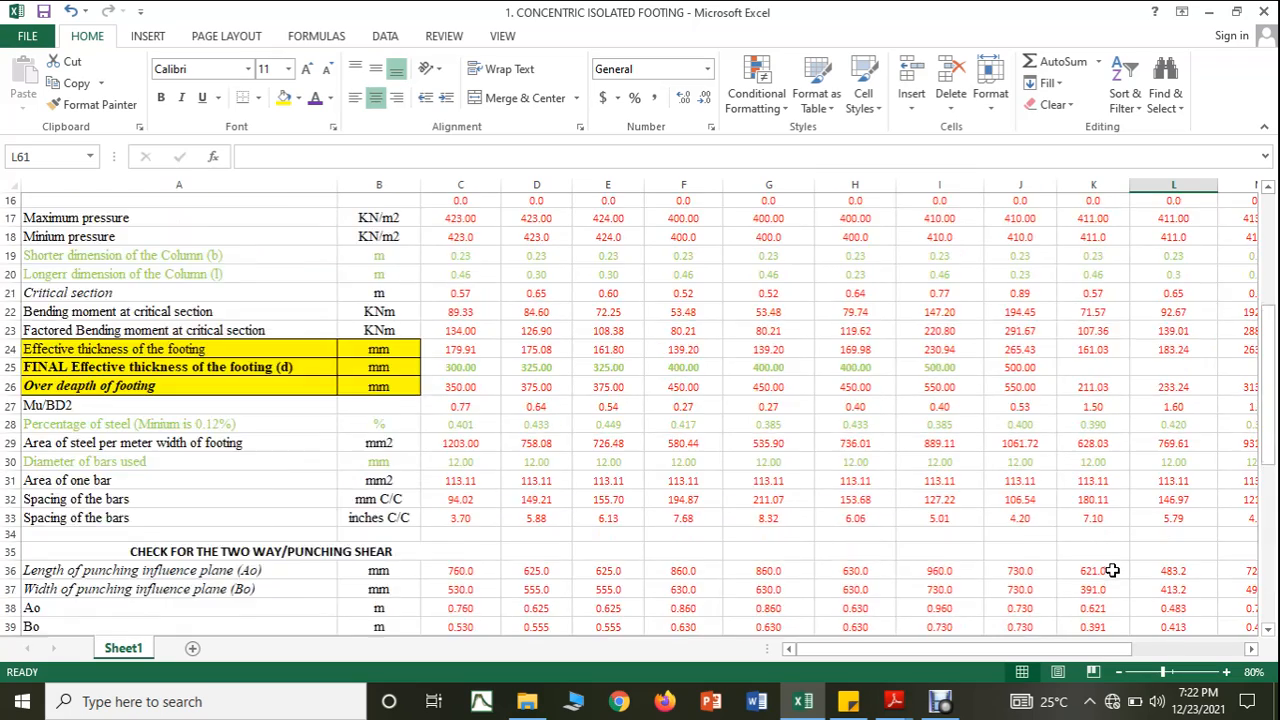
pyautogui.click(1033, 214)
pyautogui.write('8')
pyautogui.click(1112, 268)
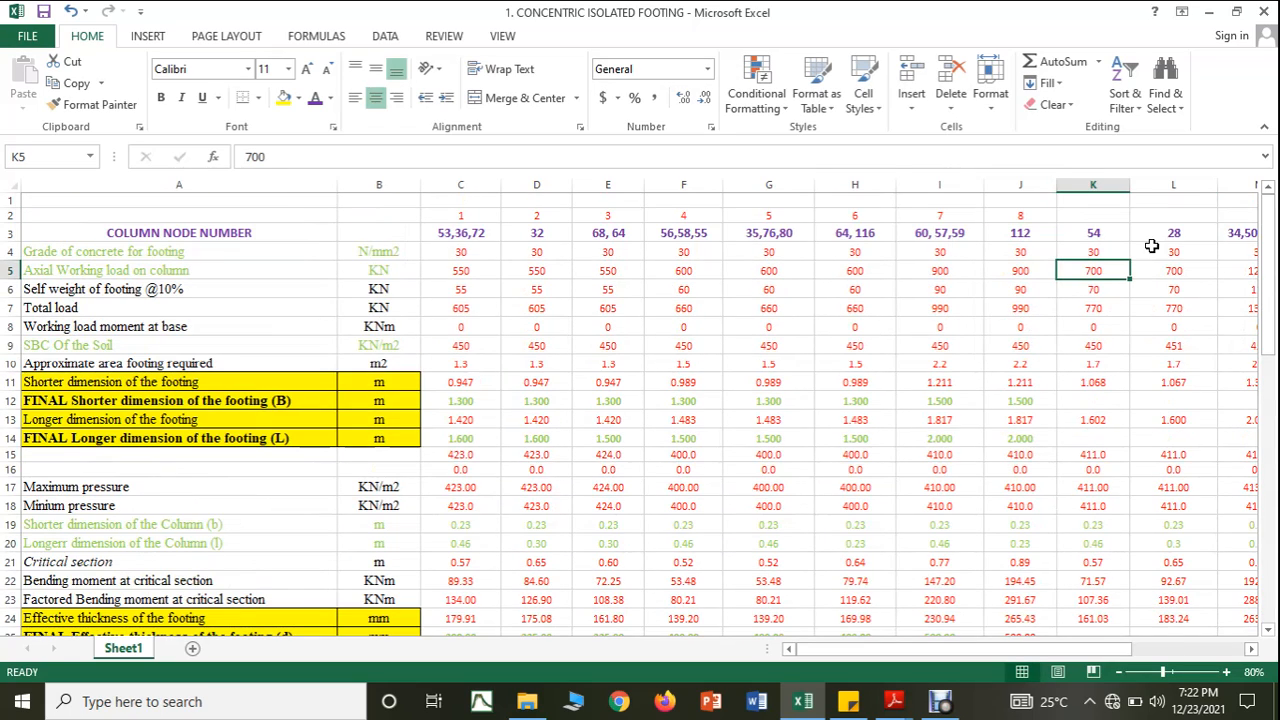
pyautogui.click(1088, 214)
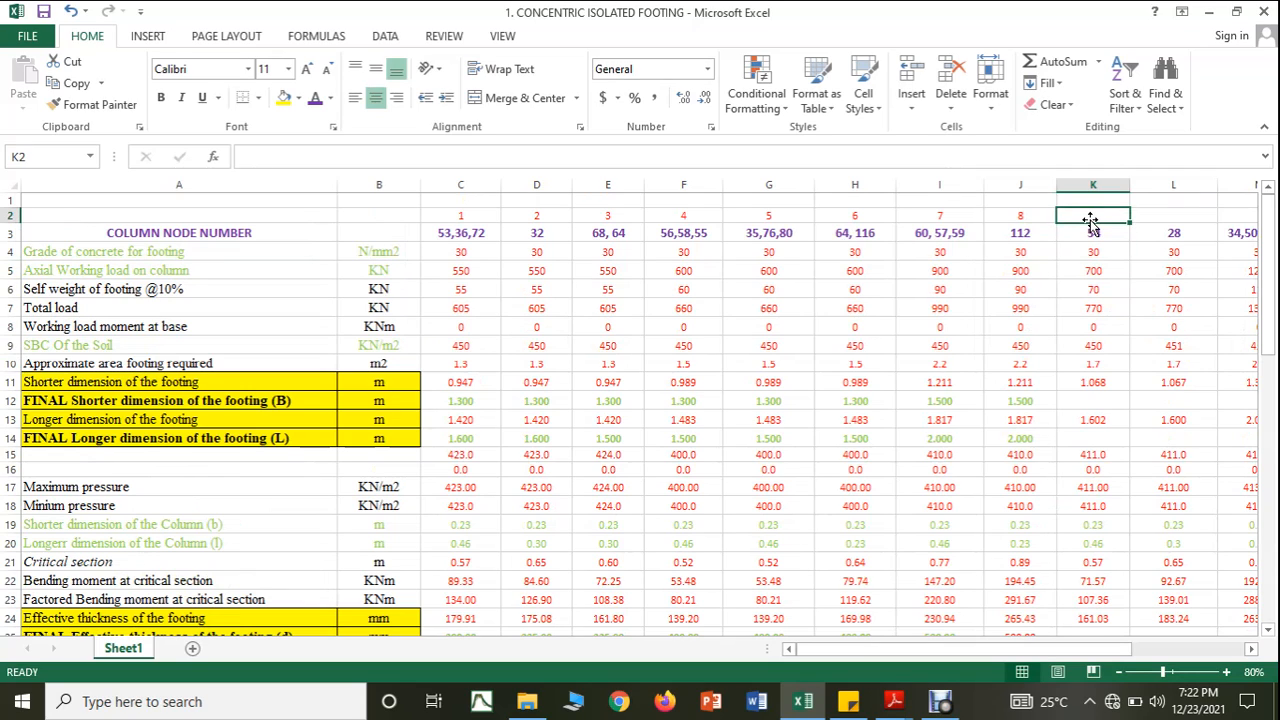
# Enter node 54's final shorter dimension 1.3 in K12 and final longer dimension 2 in K14
pyautogui.click(1099, 404)
pyautogui.write('1.3')
pyautogui.click(1104, 472)
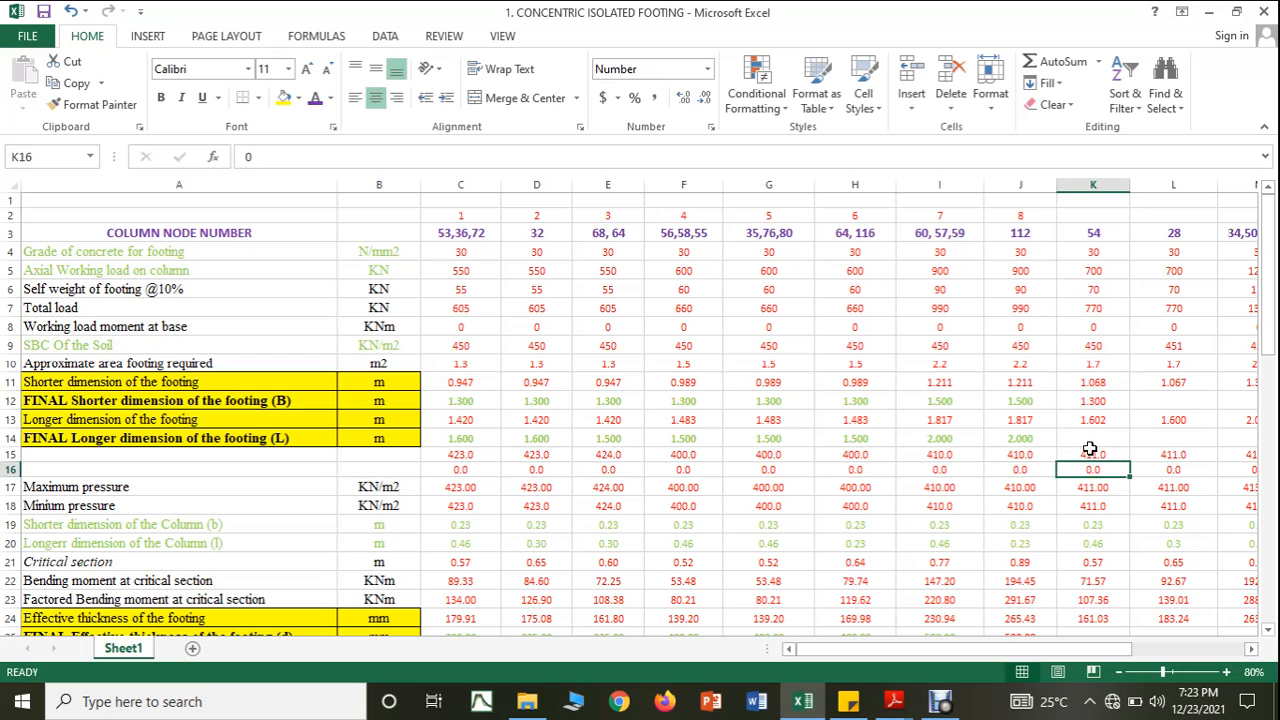
pyautogui.click(1089, 440)
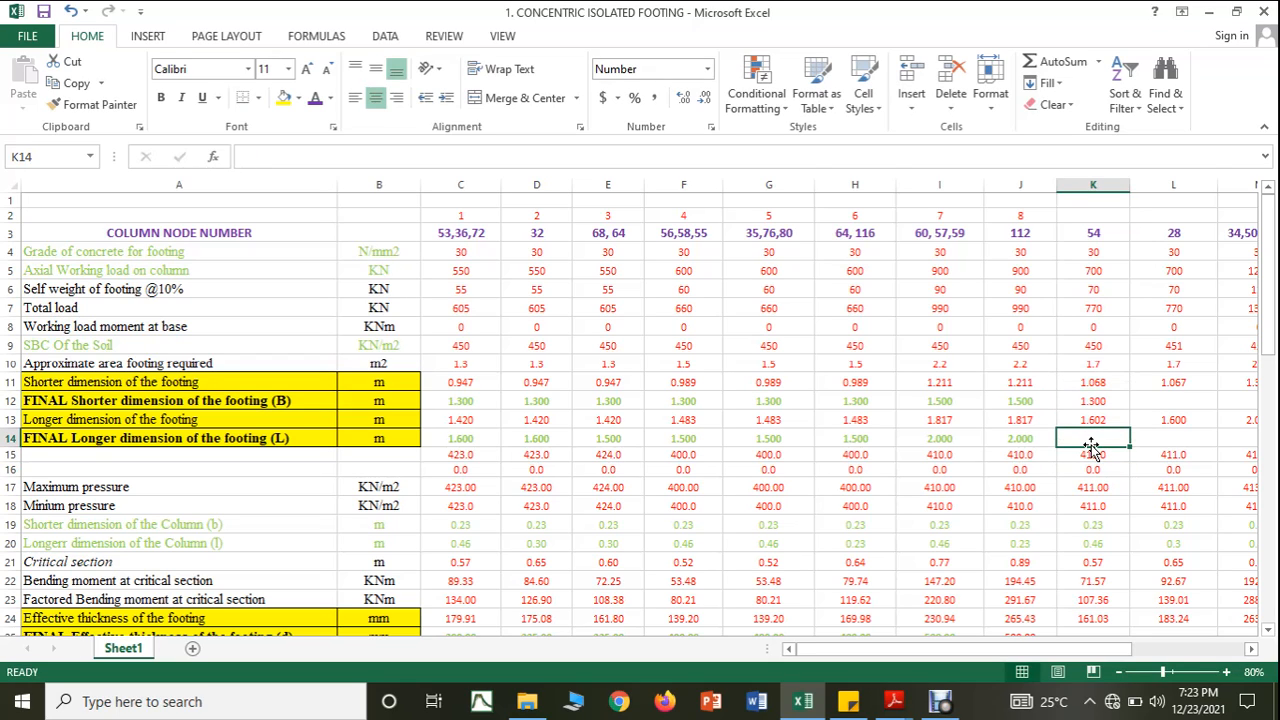
pyautogui.write('2')
pyautogui.click(1093, 485)
# Copy the green bold formatting of J12 onto the final dimensions in K12 and K14
pyautogui.click(1045, 402)
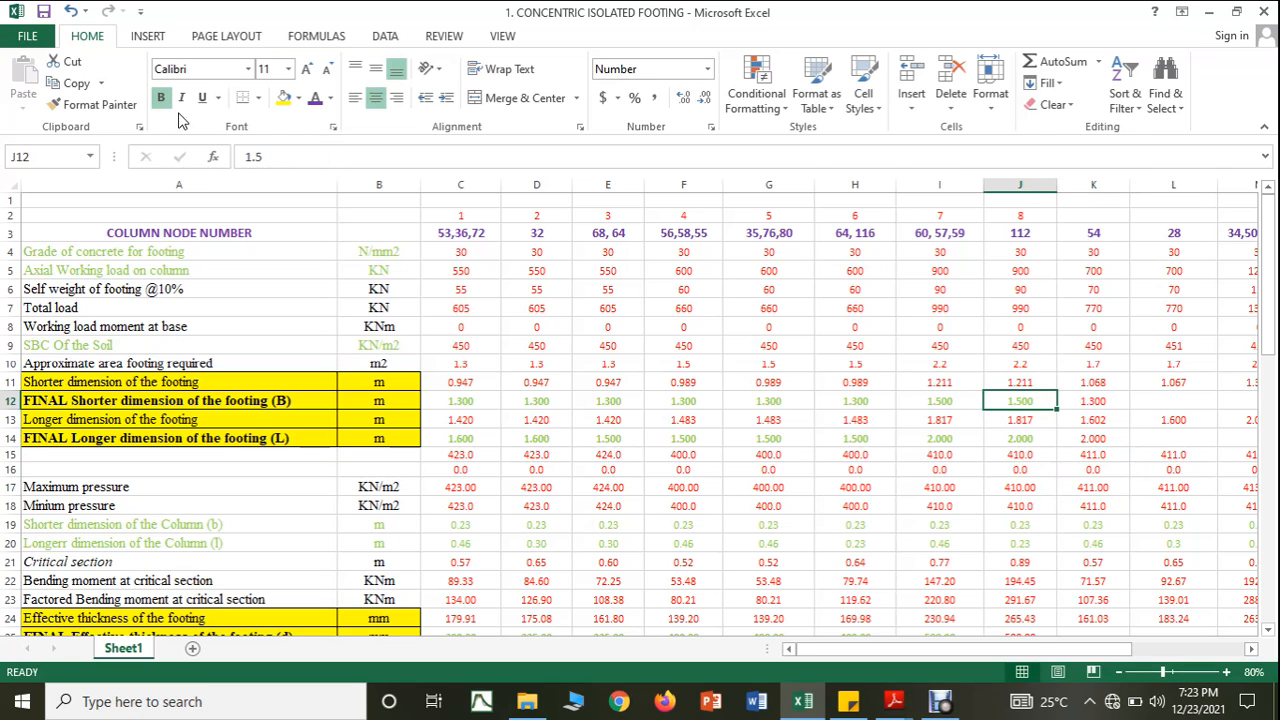
pyautogui.click(120, 106)
pyautogui.click(1108, 402)
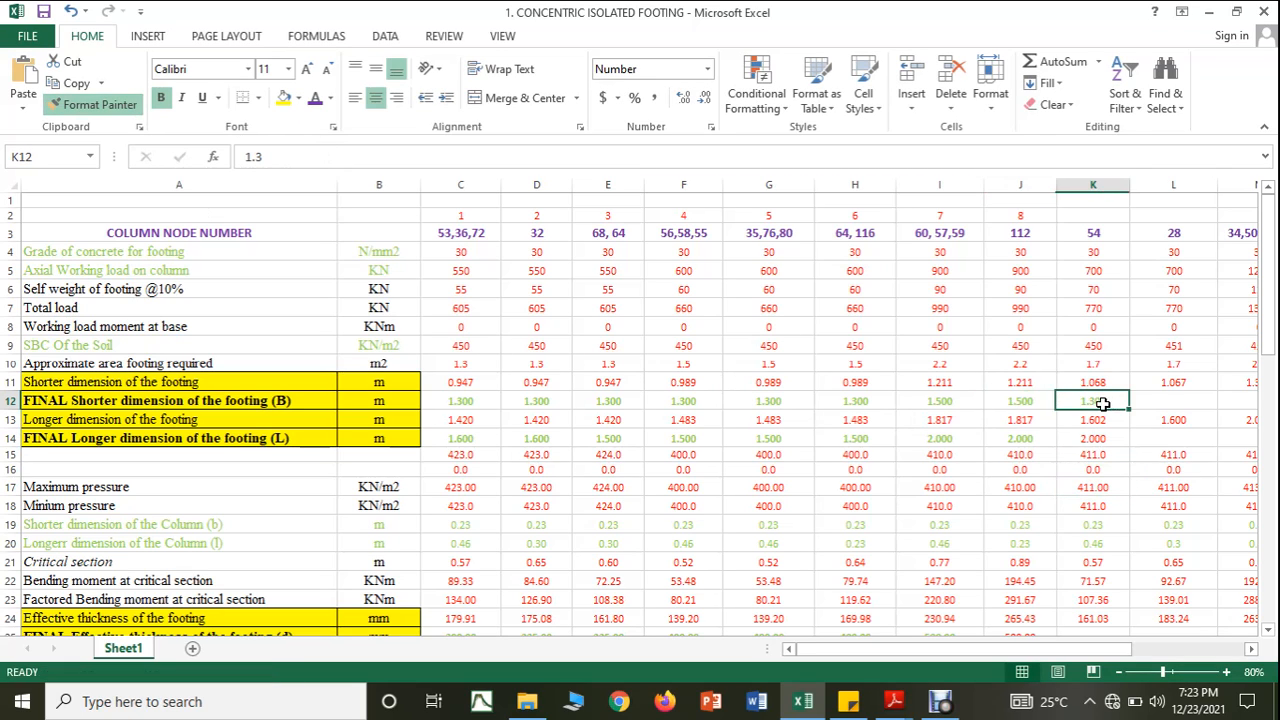
pyautogui.click(93, 104)
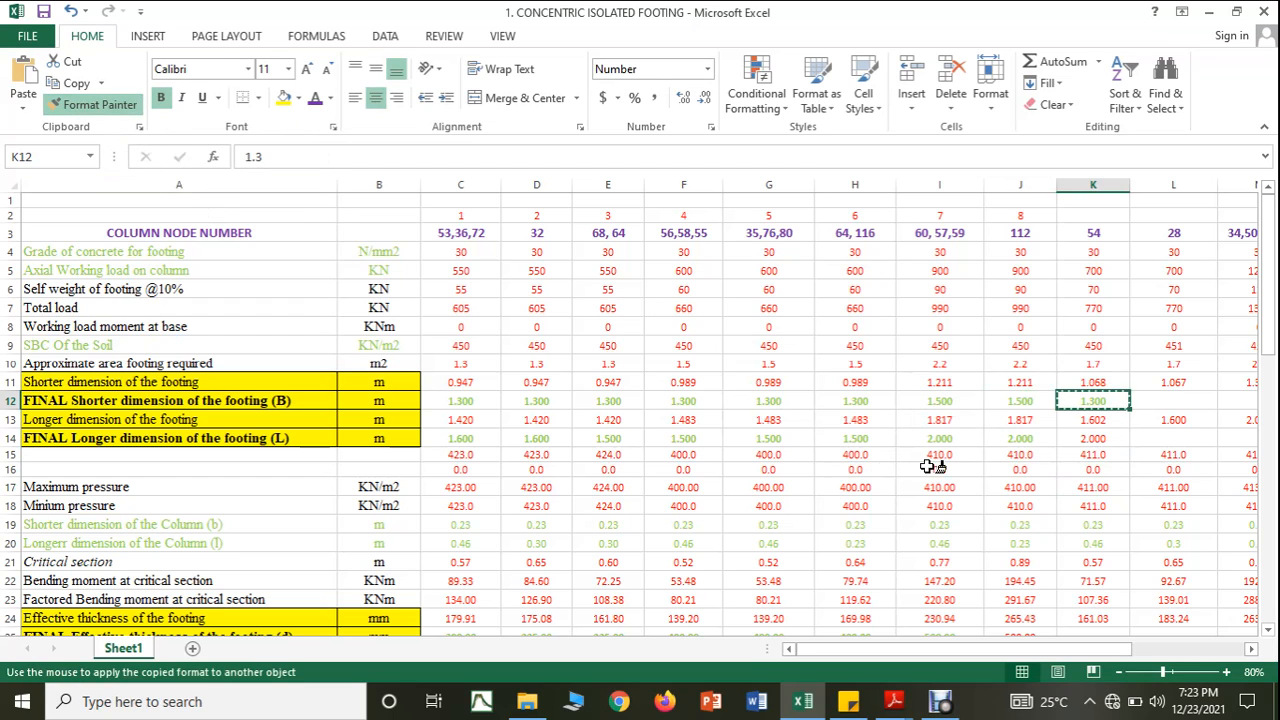
pyautogui.click(1080, 440)
# Extend the critical section formula from J21 into K21
pyautogui.scroll(-1, 1067, 560)
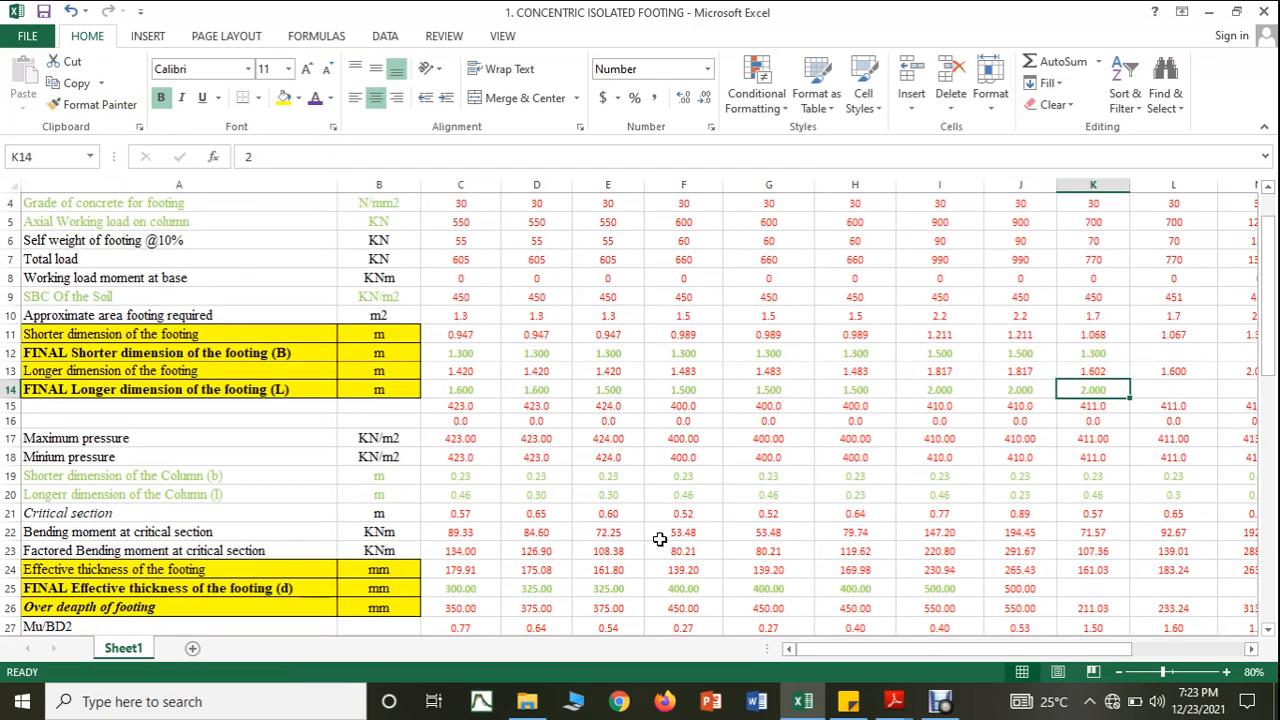
pyautogui.click(1054, 513)
pyautogui.moveTo(1056, 522); pyautogui.dragTo(1093, 515)
# Enter 500 as the final effective thickness in K25 and extend the overall depth formula from J26 into K26
pyautogui.scroll(-1, 1093, 548)
pyautogui.scroll(-1, 1093, 548)
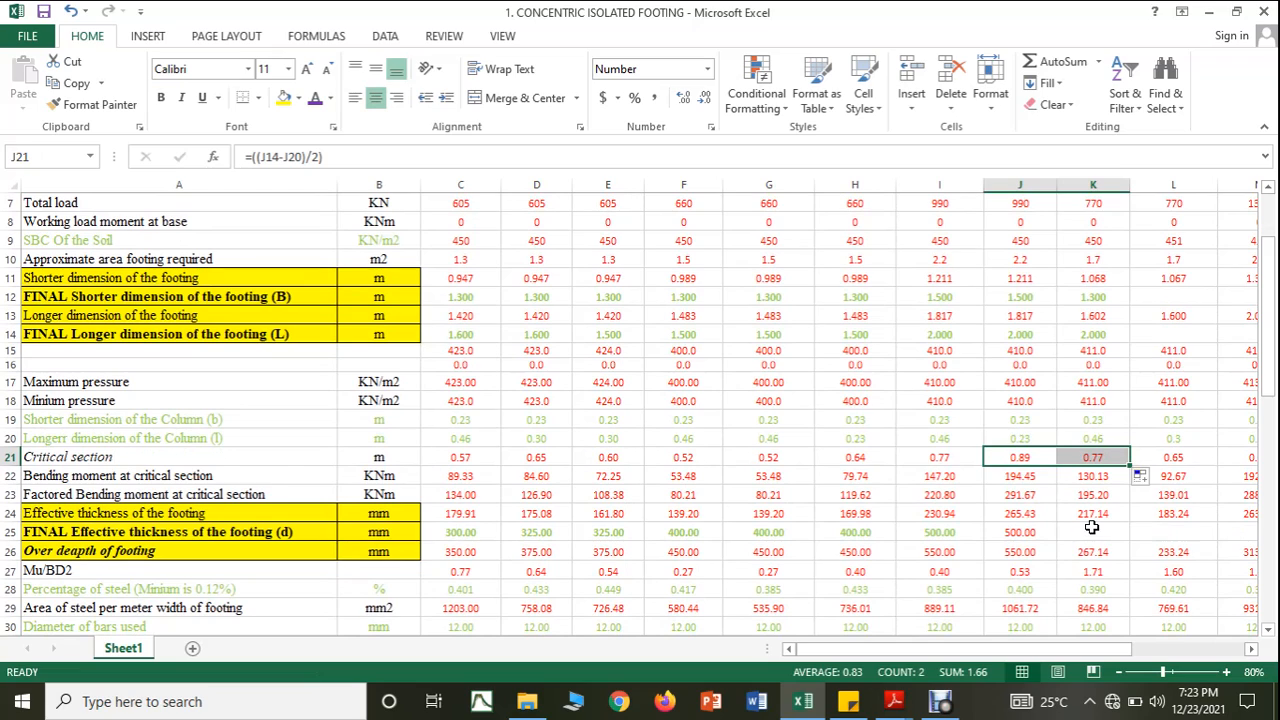
pyautogui.click(1091, 528)
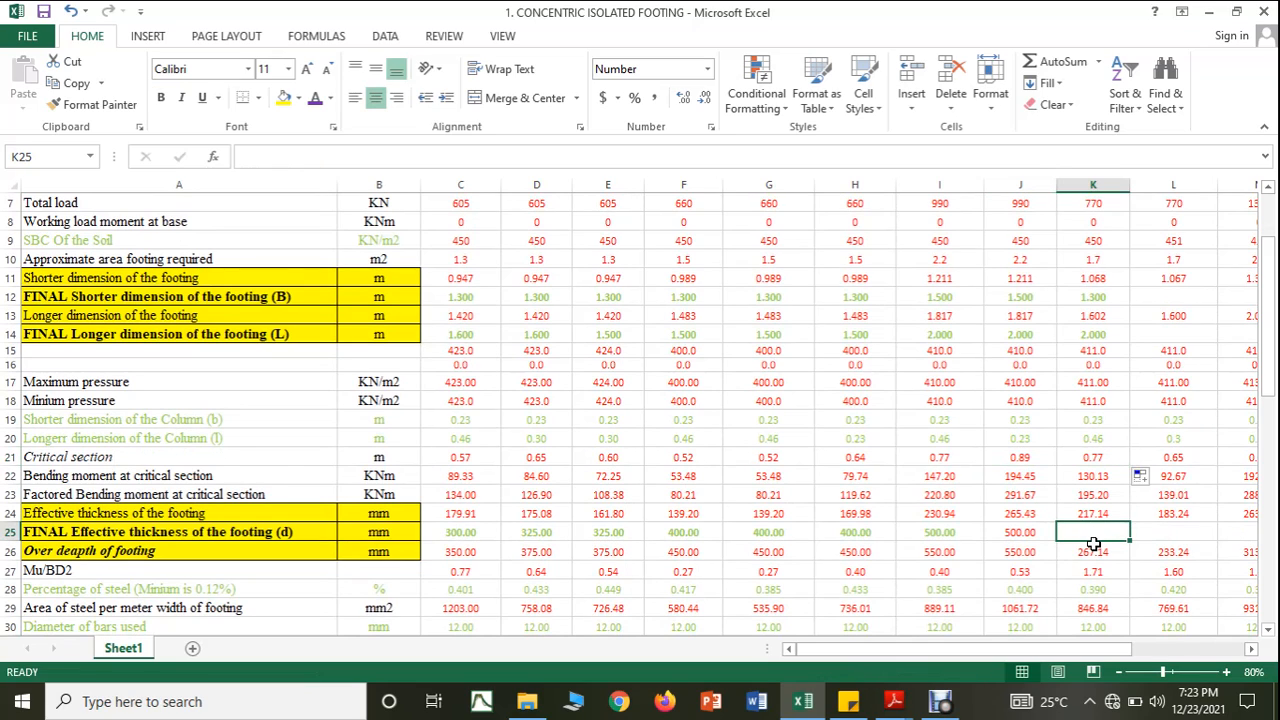
pyautogui.write('500')
pyautogui.press('Return')
pyautogui.click(1030, 556)
pyautogui.moveTo(1067, 561); pyautogui.dragTo(1080, 580)
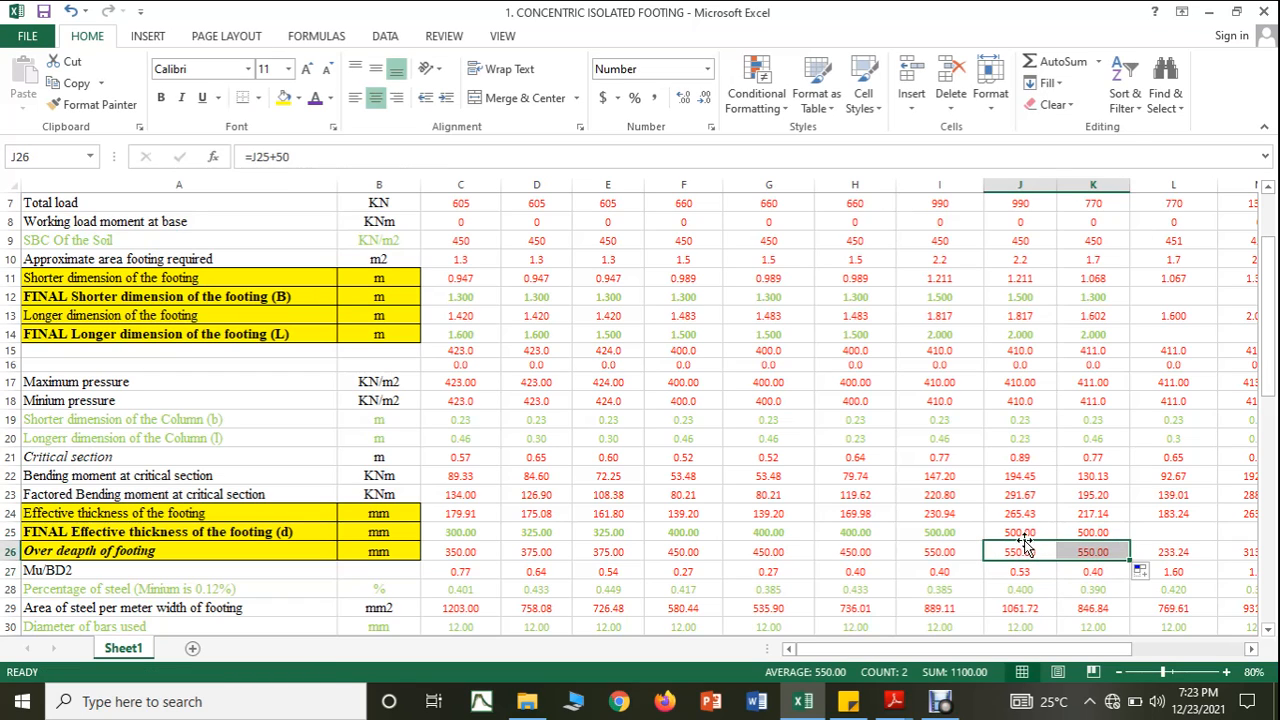
# Copy the formatting of I25 onto the final effective thickness cells J25 and K25
pyautogui.click(948, 530)
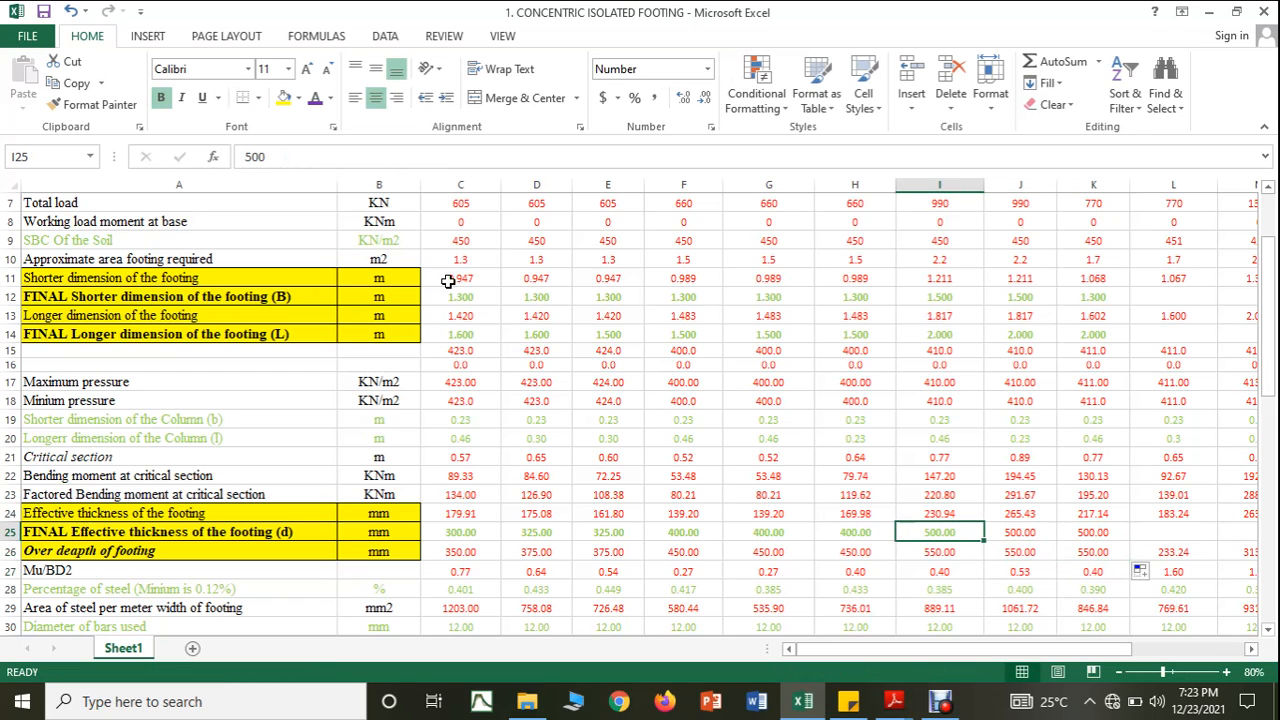
pyautogui.click(95, 104)
pyautogui.moveTo(1020, 532); pyautogui.dragTo(1094, 533)
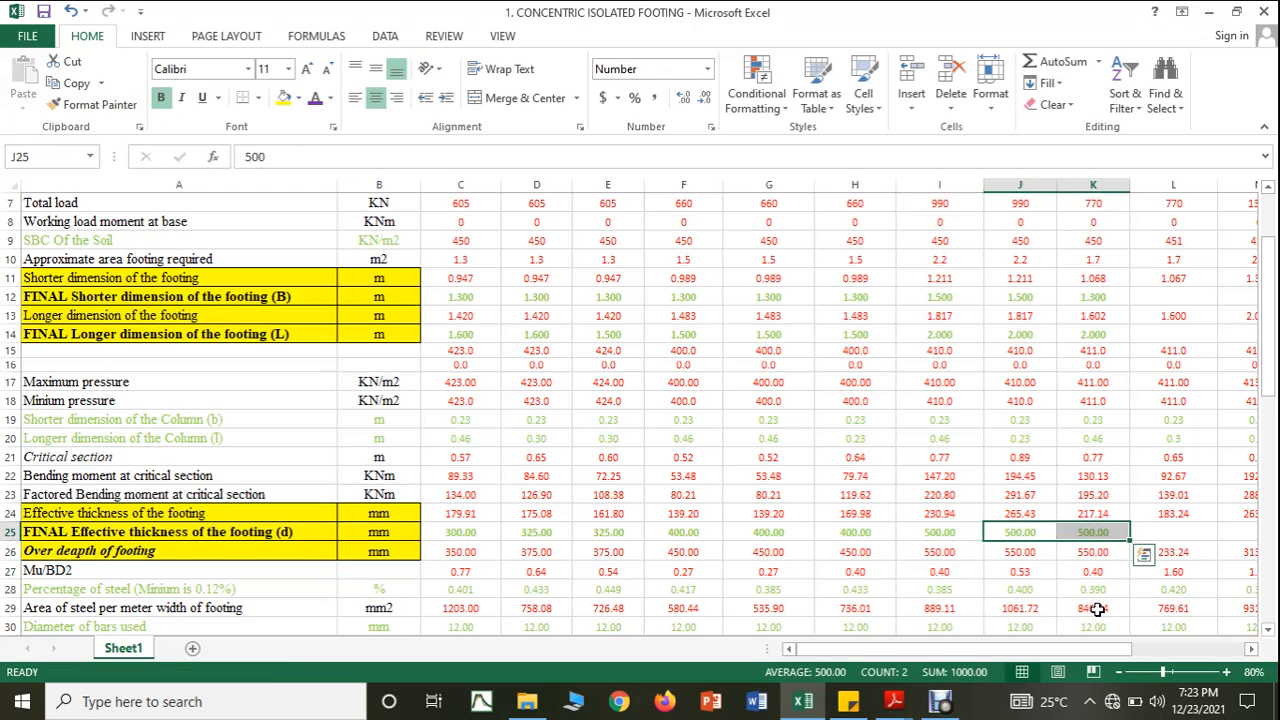
# Extend the punching influence plane length and width formulas from J36 and J37 into K36 and K37
pyautogui.scroll(-3, 1094, 600)
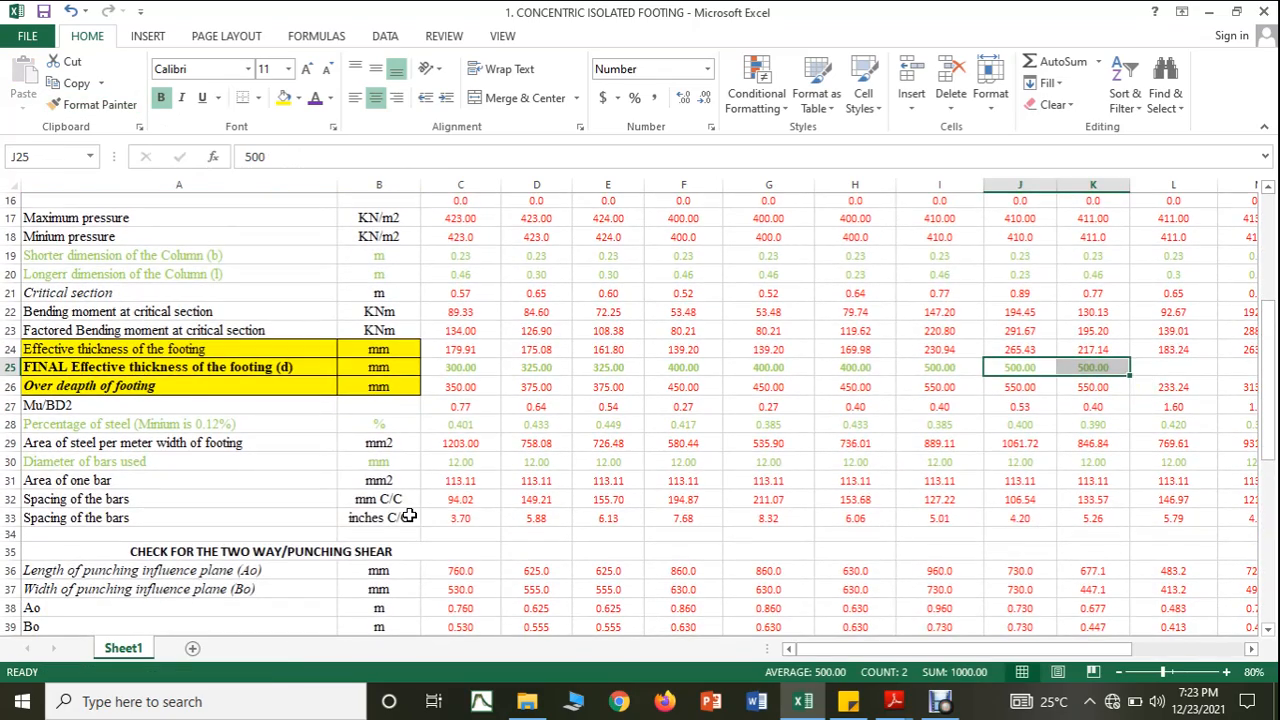
pyautogui.scroll(-1, 408, 516)
pyautogui.click(1035, 520)
pyautogui.moveTo(1056, 527); pyautogui.dragTo(1098, 552)
pyautogui.click(1031, 542)
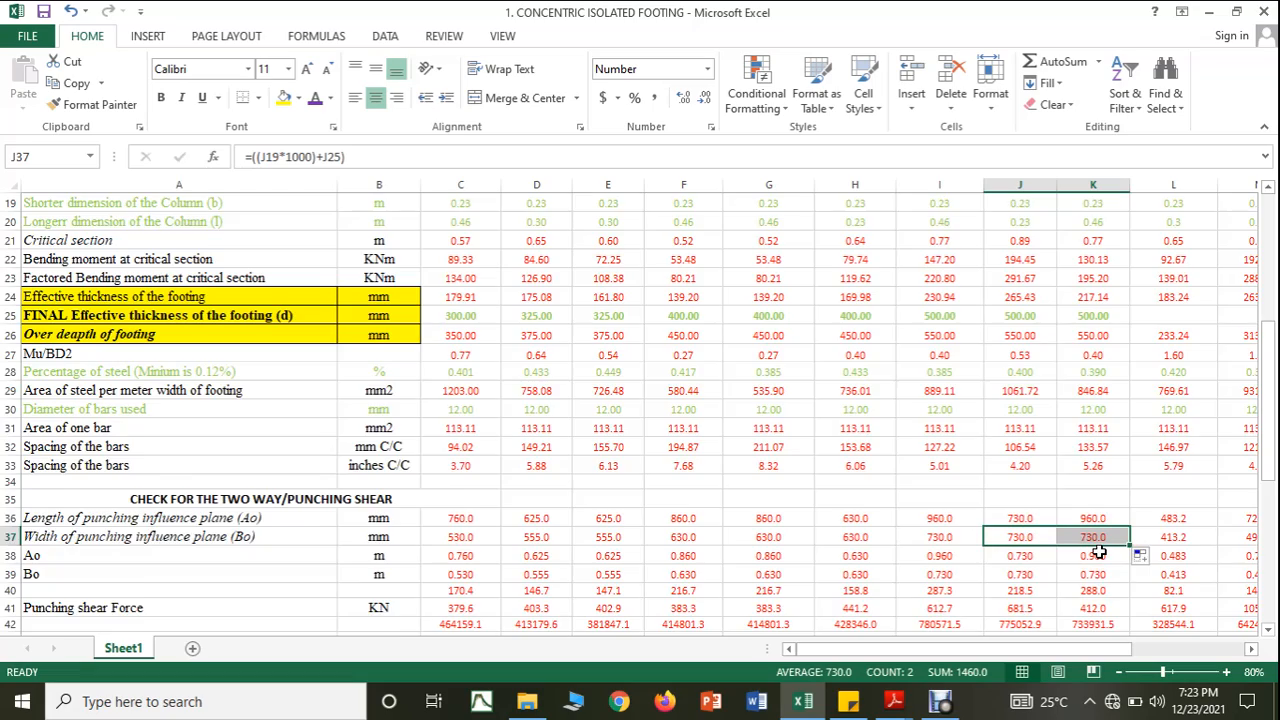
# Compare the punching shear stress in K43 with the permissible shear stress in K44
pyautogui.scroll(-3, 1098, 552)
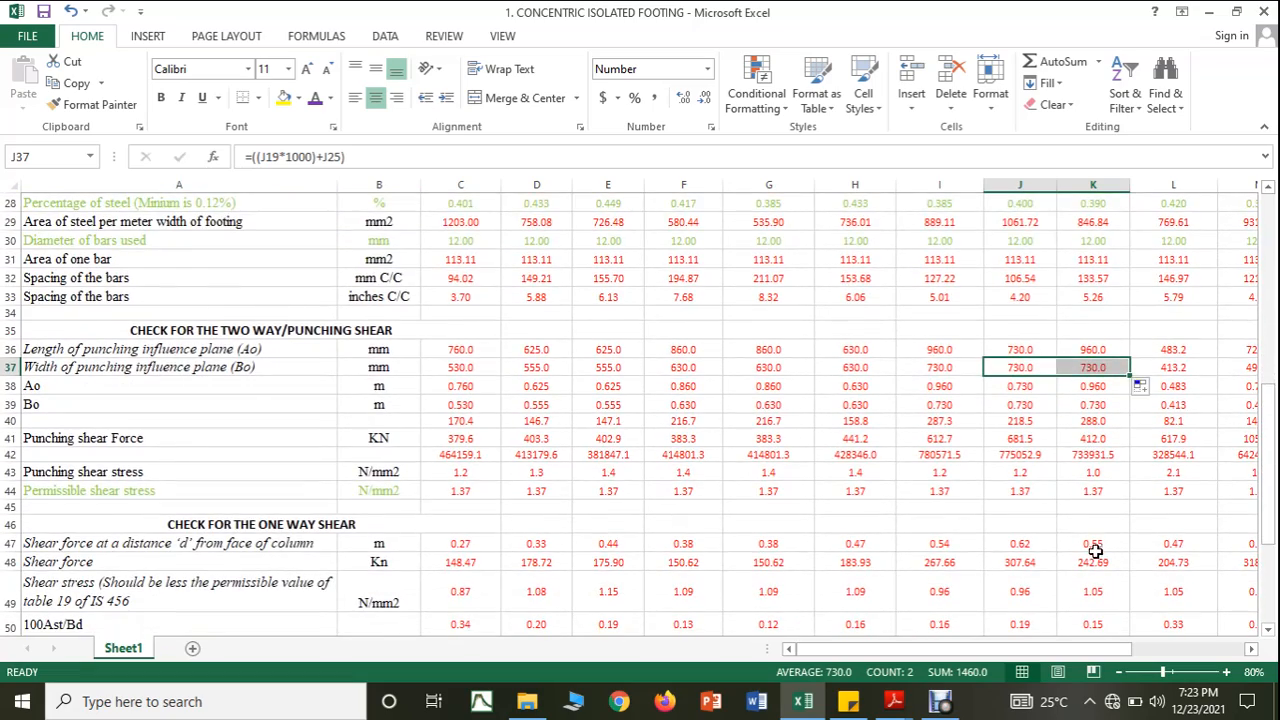
pyautogui.click(1092, 494)
pyautogui.click(1095, 474)
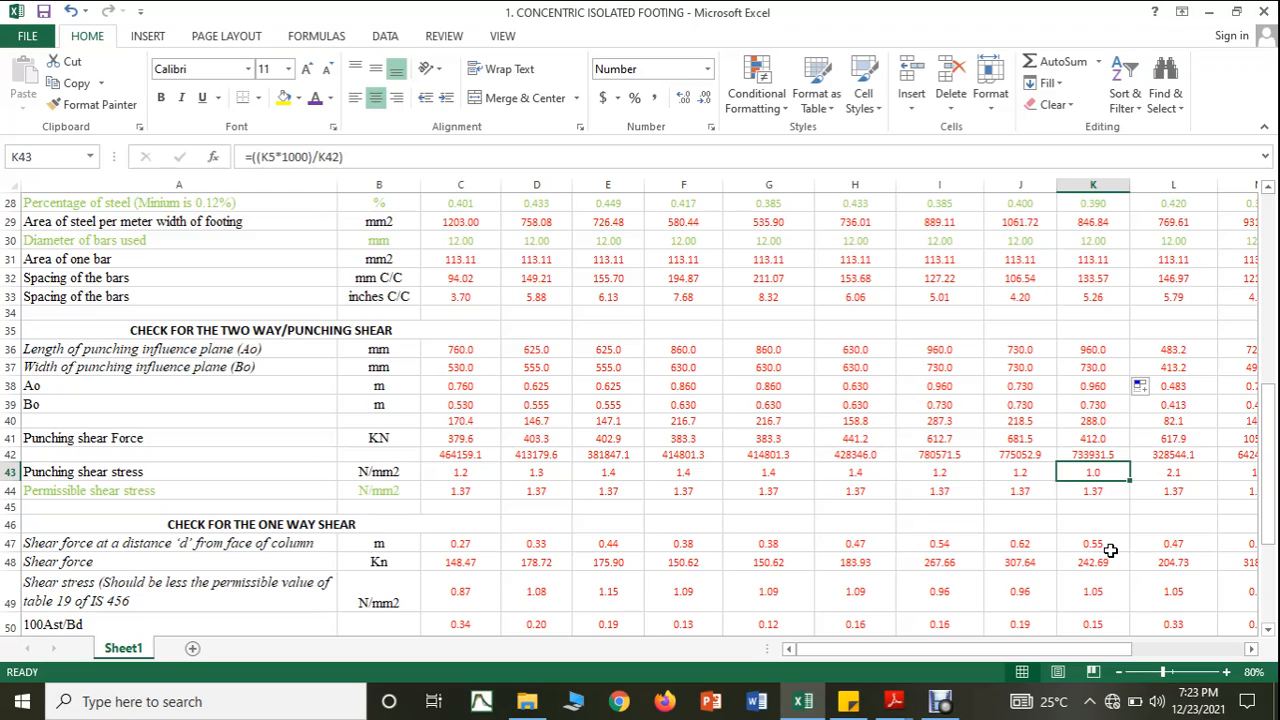
pyautogui.scroll(3, 1110, 550)
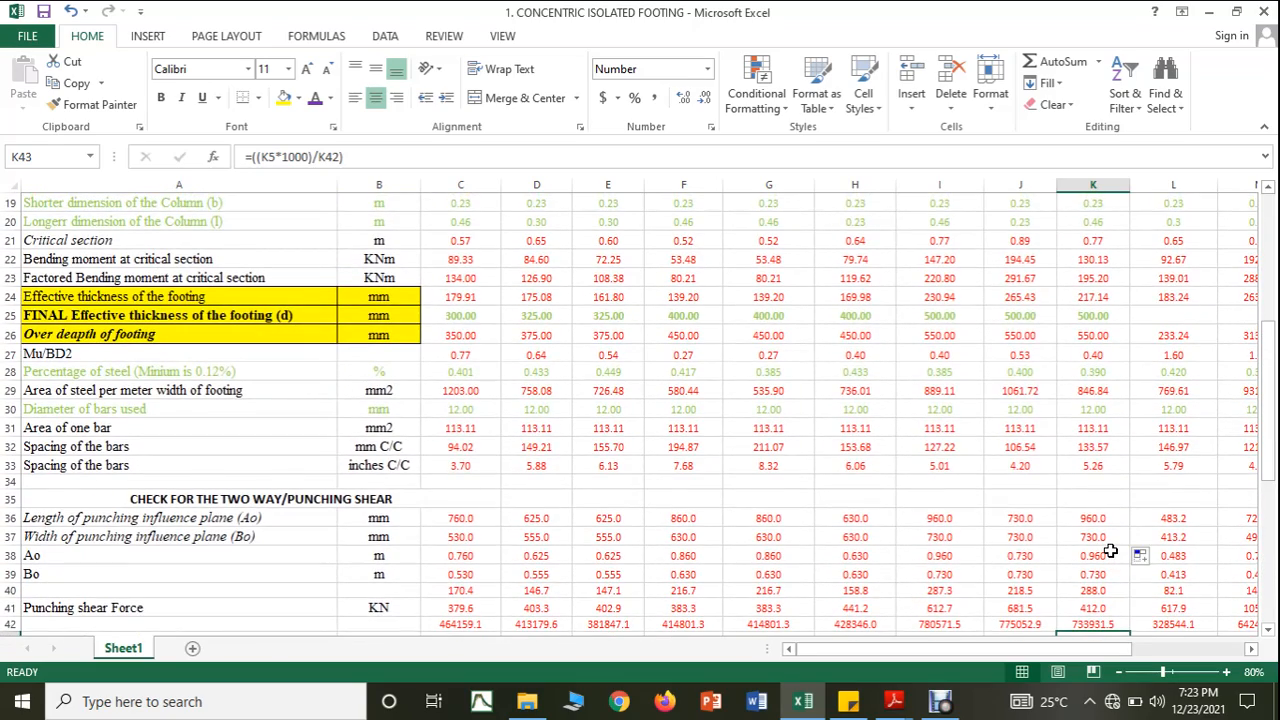
# Try 450 as the final effective thickness in K25 and check the resulting punching shear stress against the permissible value
pyautogui.scroll(2, 1110, 550)
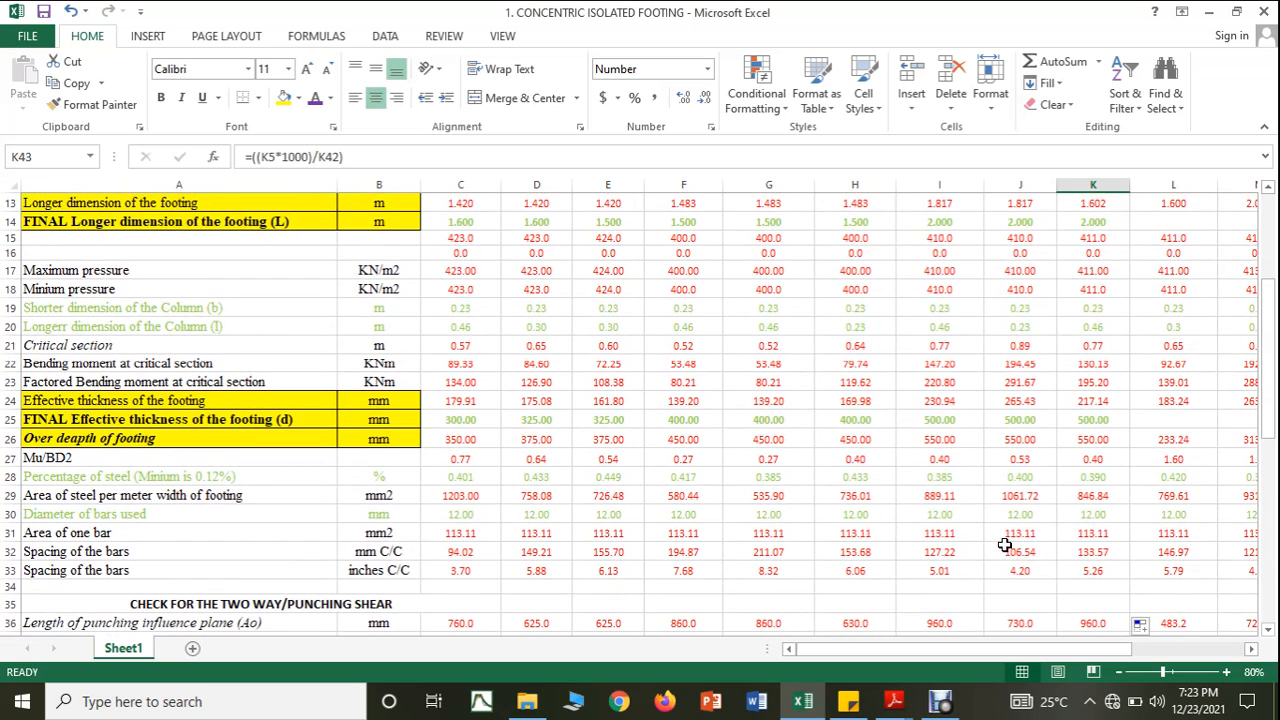
pyautogui.click(1084, 422)
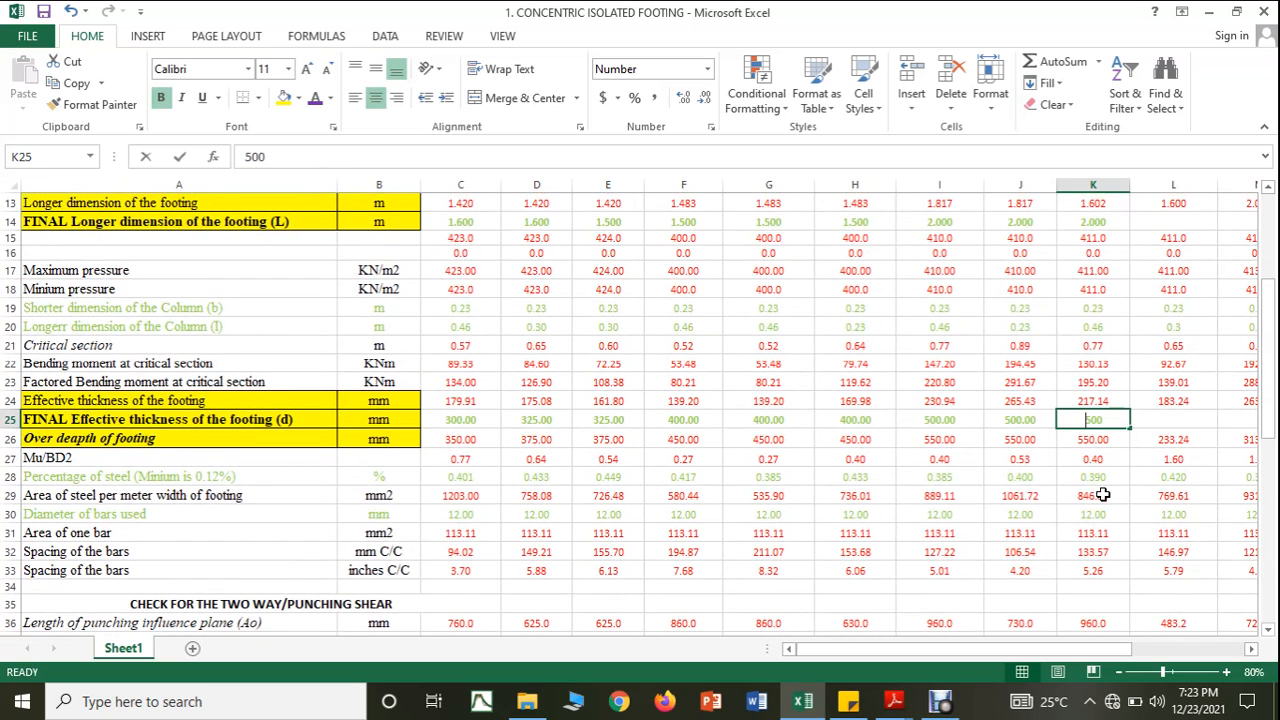
pyautogui.write('450')
pyautogui.click(1108, 514)
pyautogui.scroll(-3, 1111, 517)
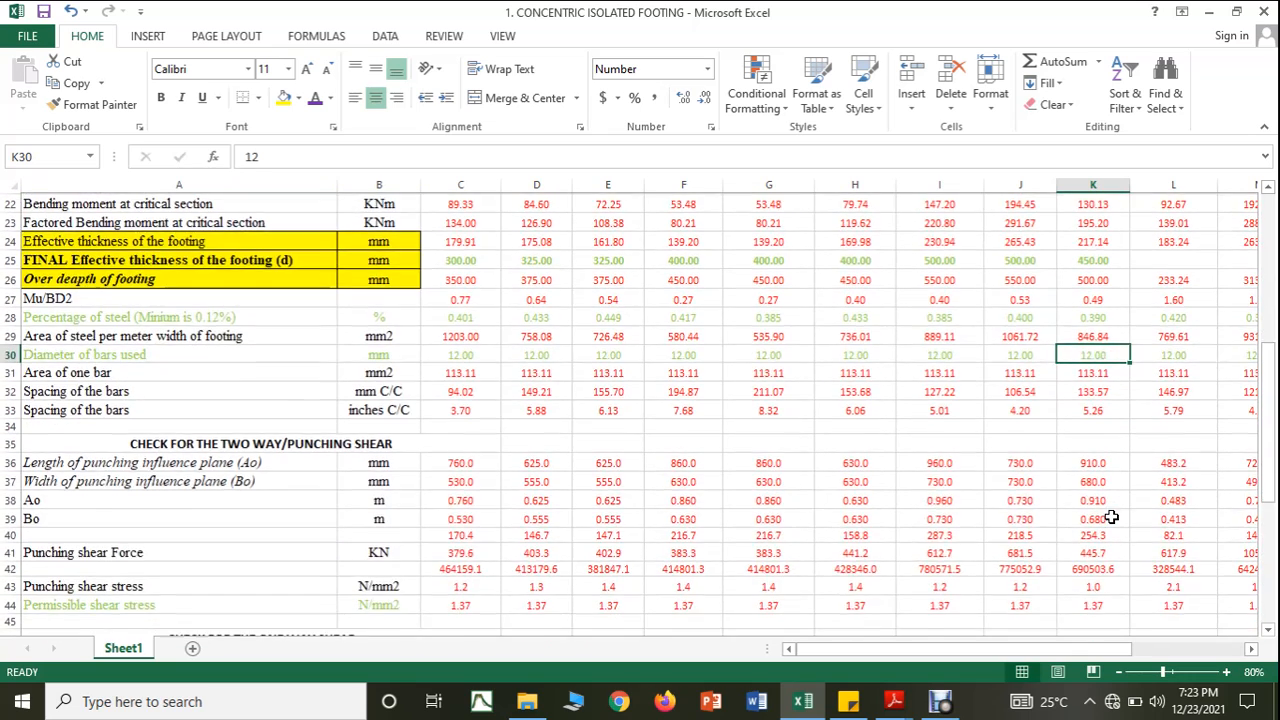
pyautogui.scroll(-2, 1111, 517)
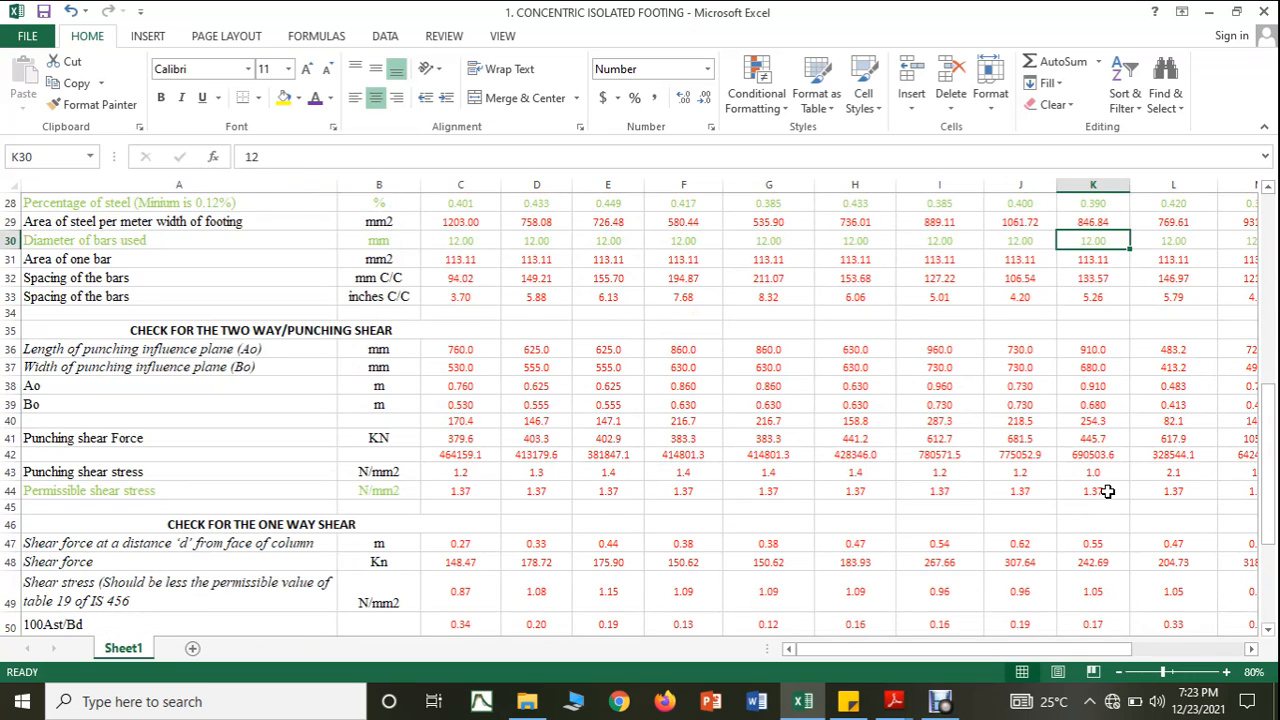
# Inspect the formulas for the permissible stress, punching stress, shear area and punching plane length in K44, K43, K42 and K36
pyautogui.click(1108, 491)
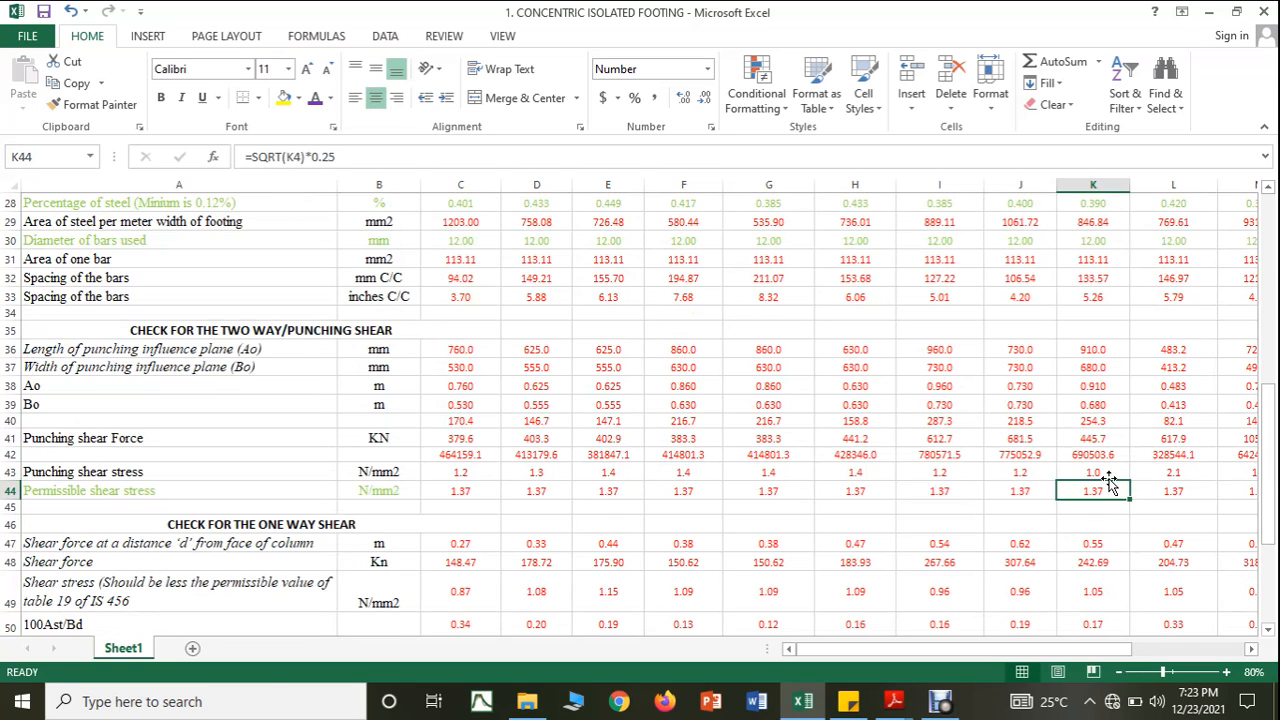
pyautogui.click(1104, 472)
pyautogui.click(1100, 456)
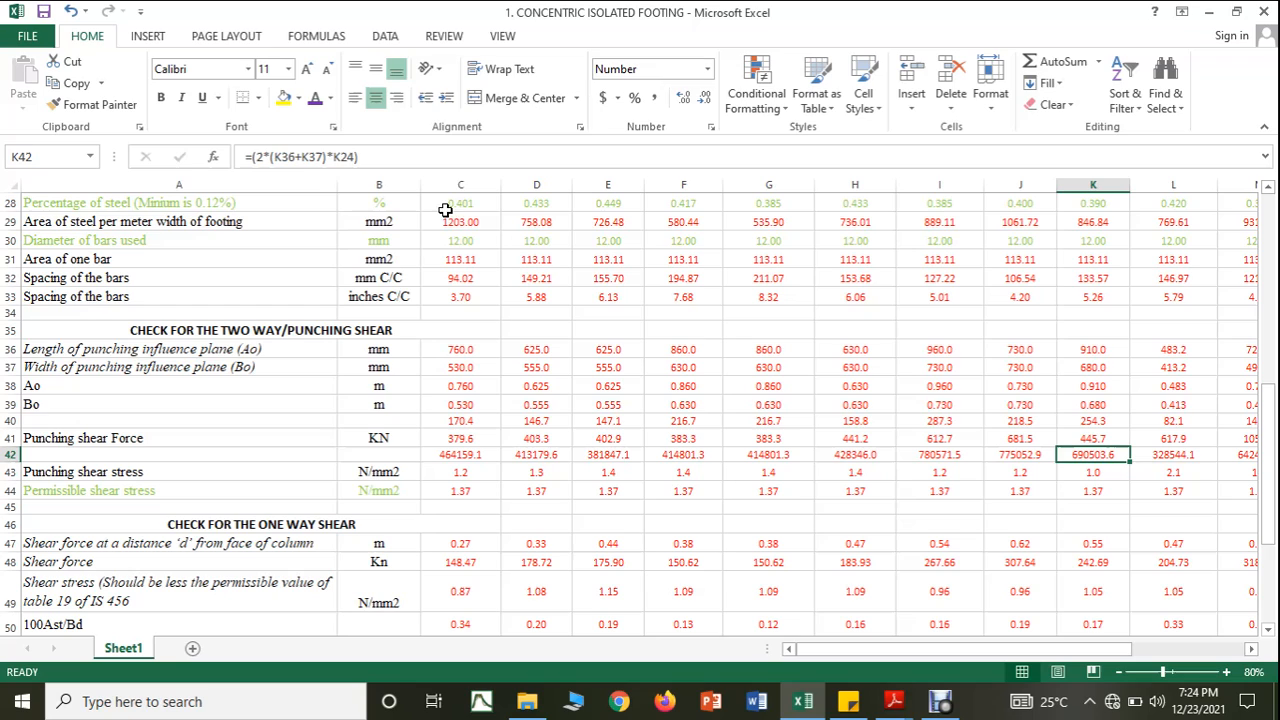
pyautogui.click(441, 164)
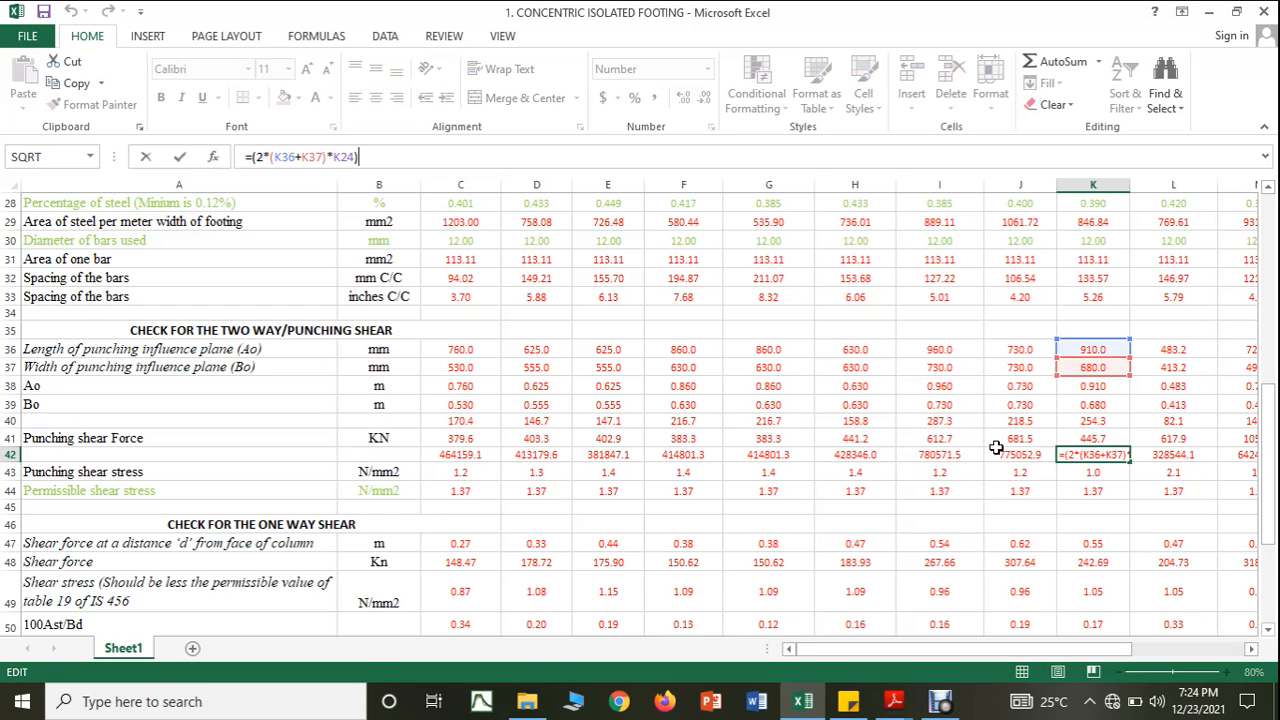
pyautogui.press('Escape')
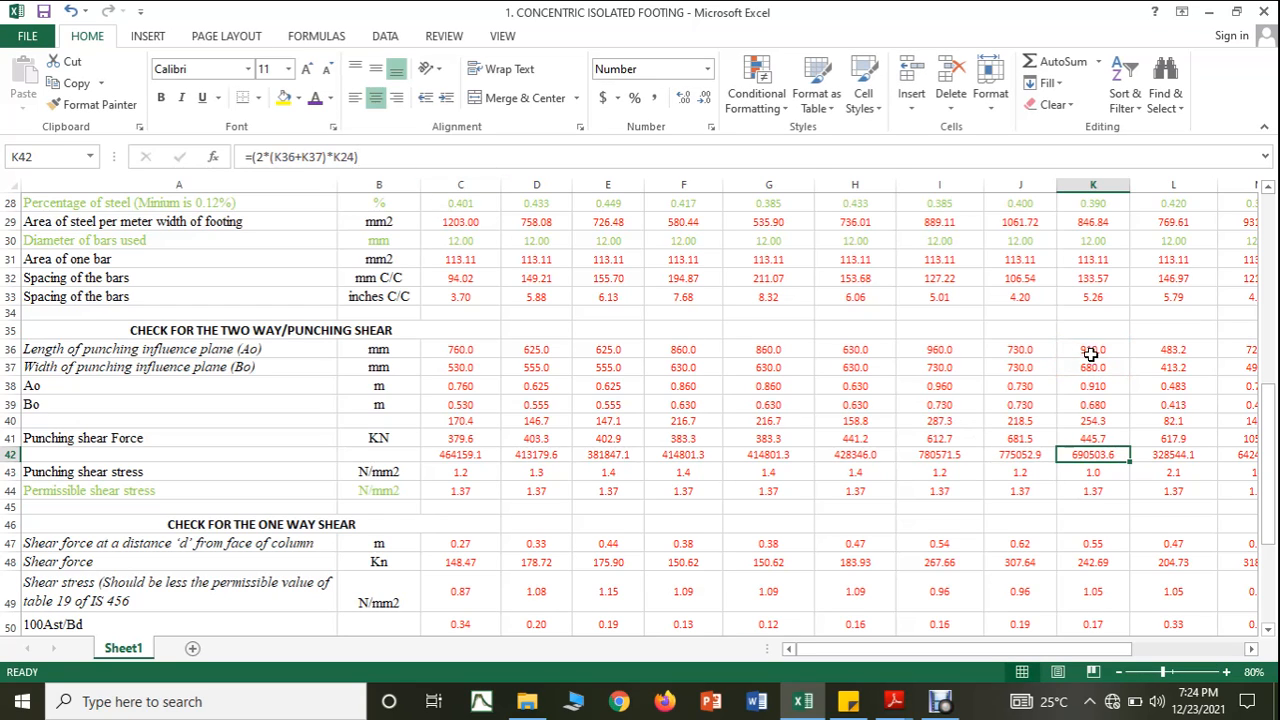
pyautogui.doubleClick(1093, 349)
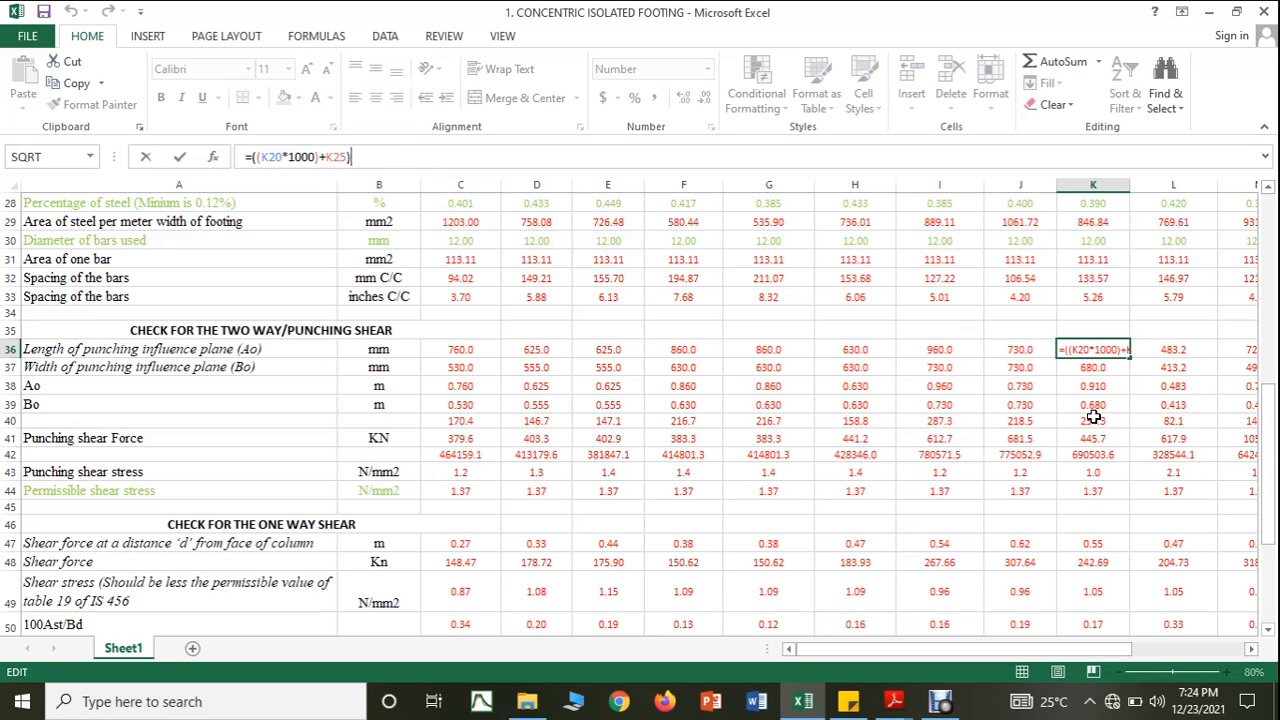
pyautogui.moveTo(1273, 510); pyautogui.dragTo(1273, 463)
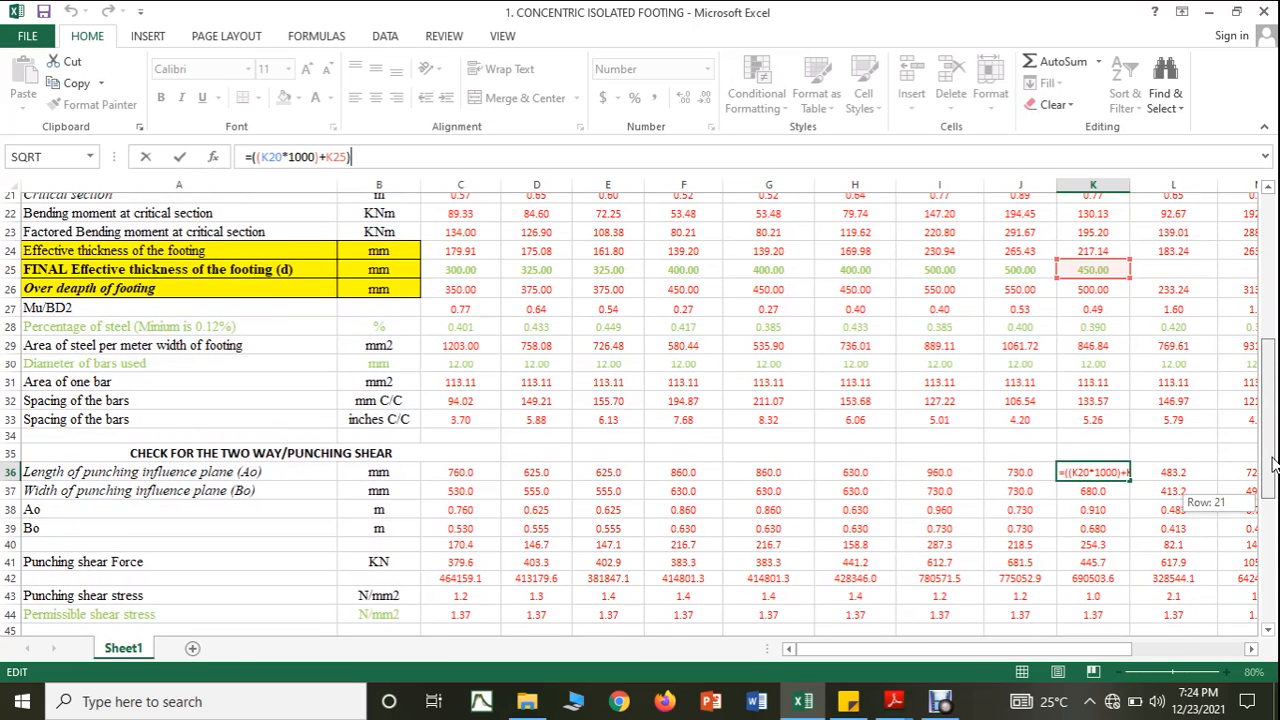
pyautogui.moveTo(1273, 463); pyautogui.dragTo(1273, 460)
pyautogui.press('Escape')
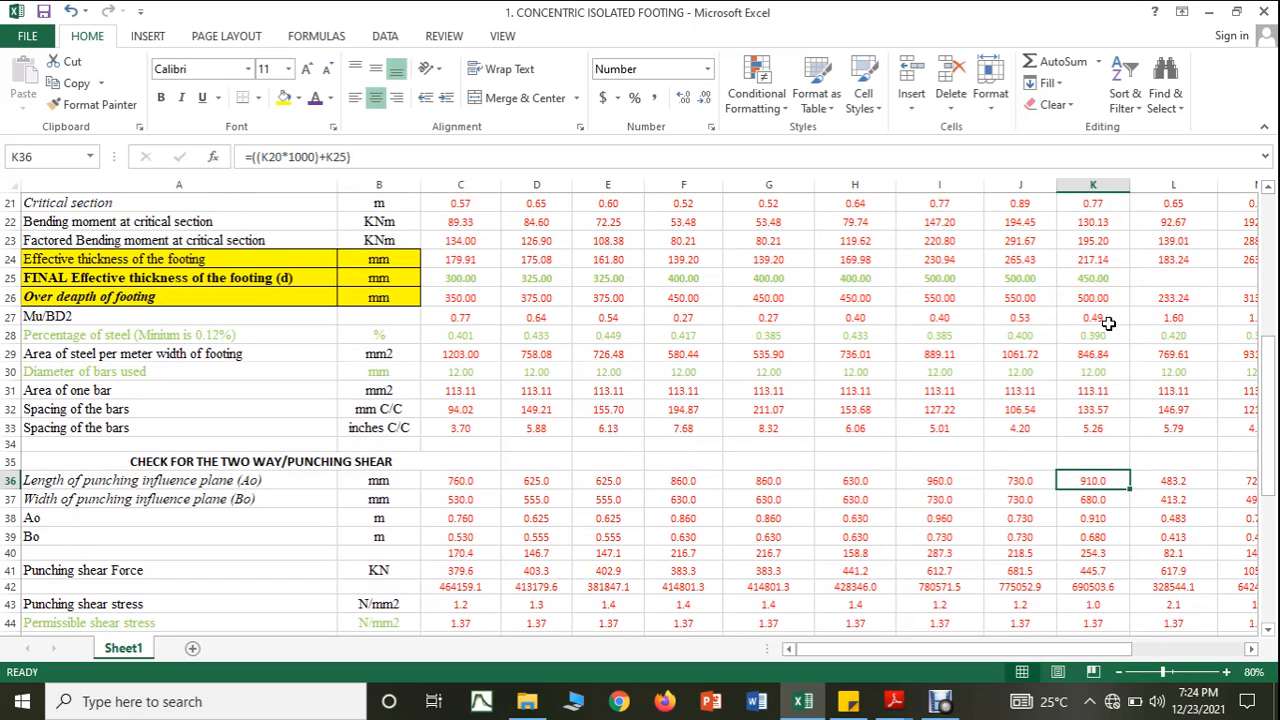
# Set the final effective thickness in K25 to 300 and compare the punching shear stress with the permissible value
pyautogui.click(1100, 280)
pyautogui.scroll(-5, 1105, 300)
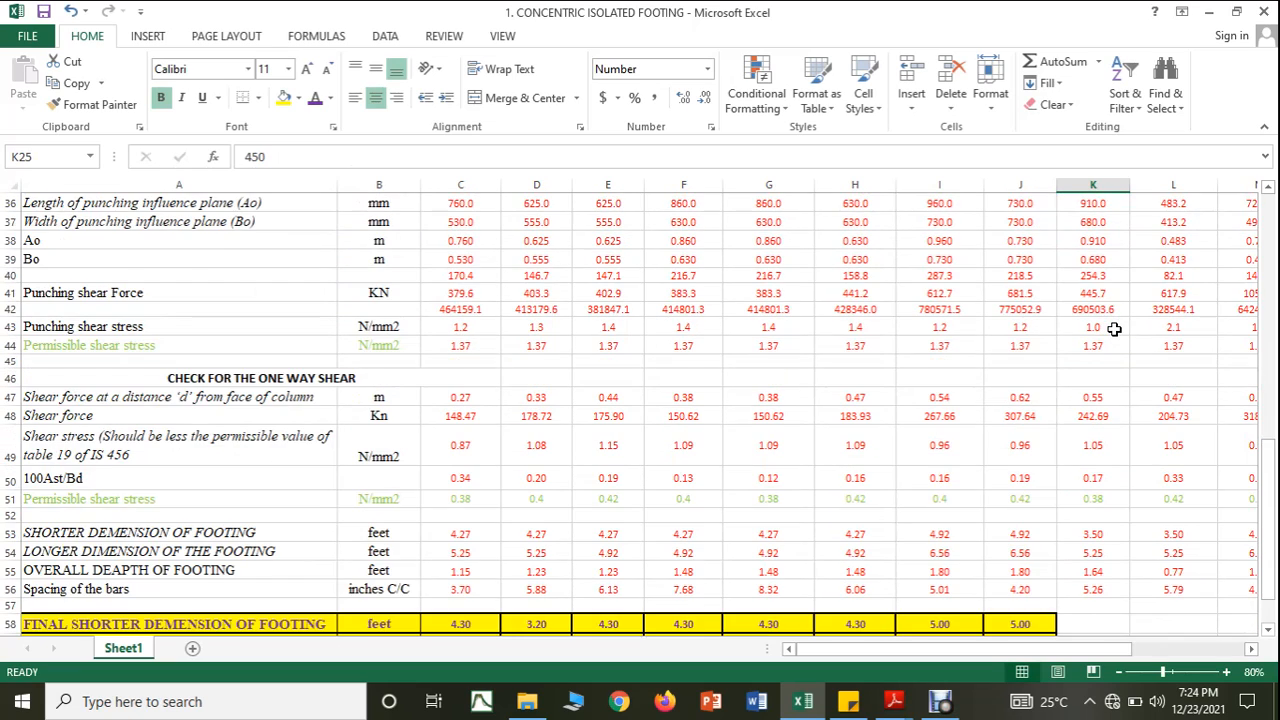
pyautogui.scroll(5, 1113, 329)
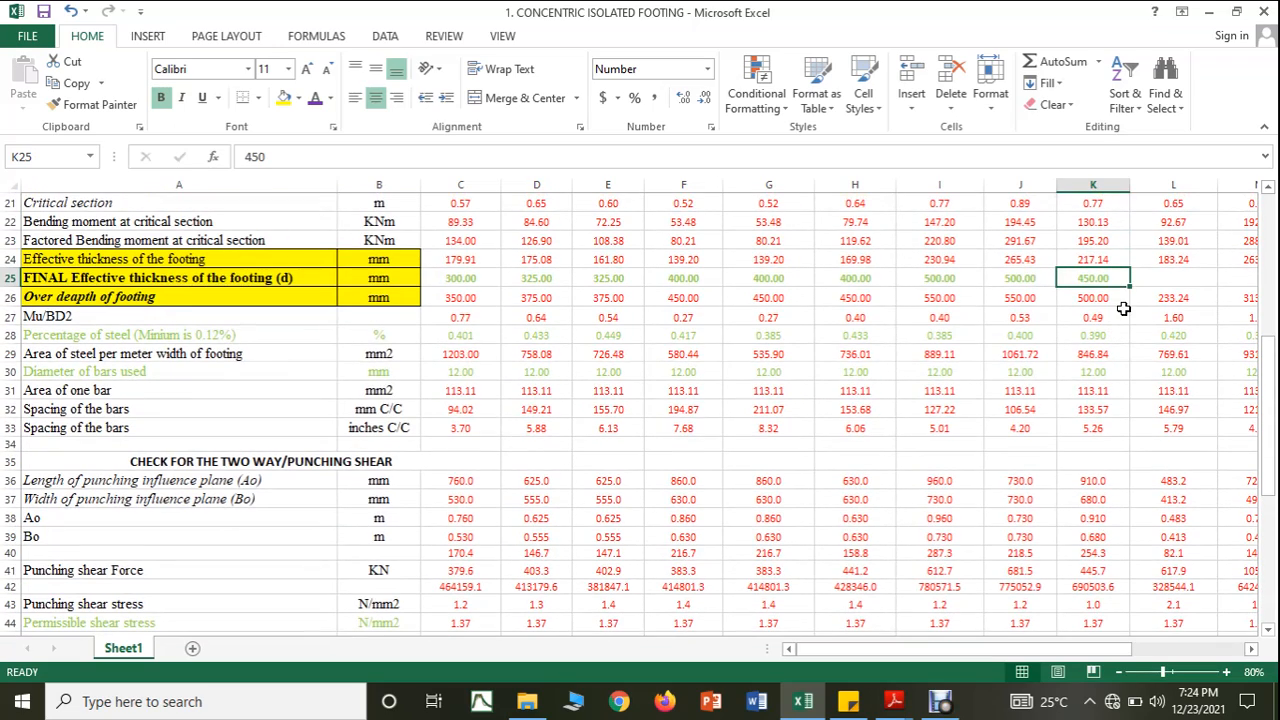
pyautogui.write('300')
pyautogui.click(1123, 365)
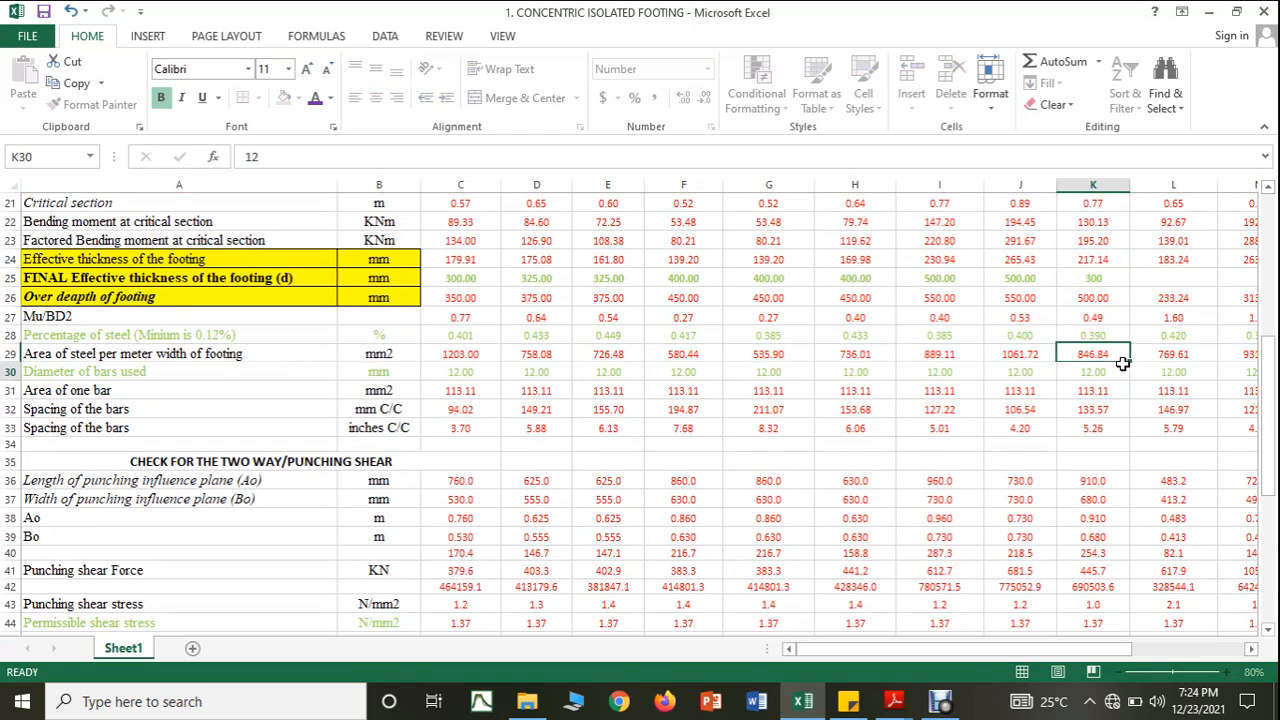
pyautogui.scroll(-2, 1123, 365)
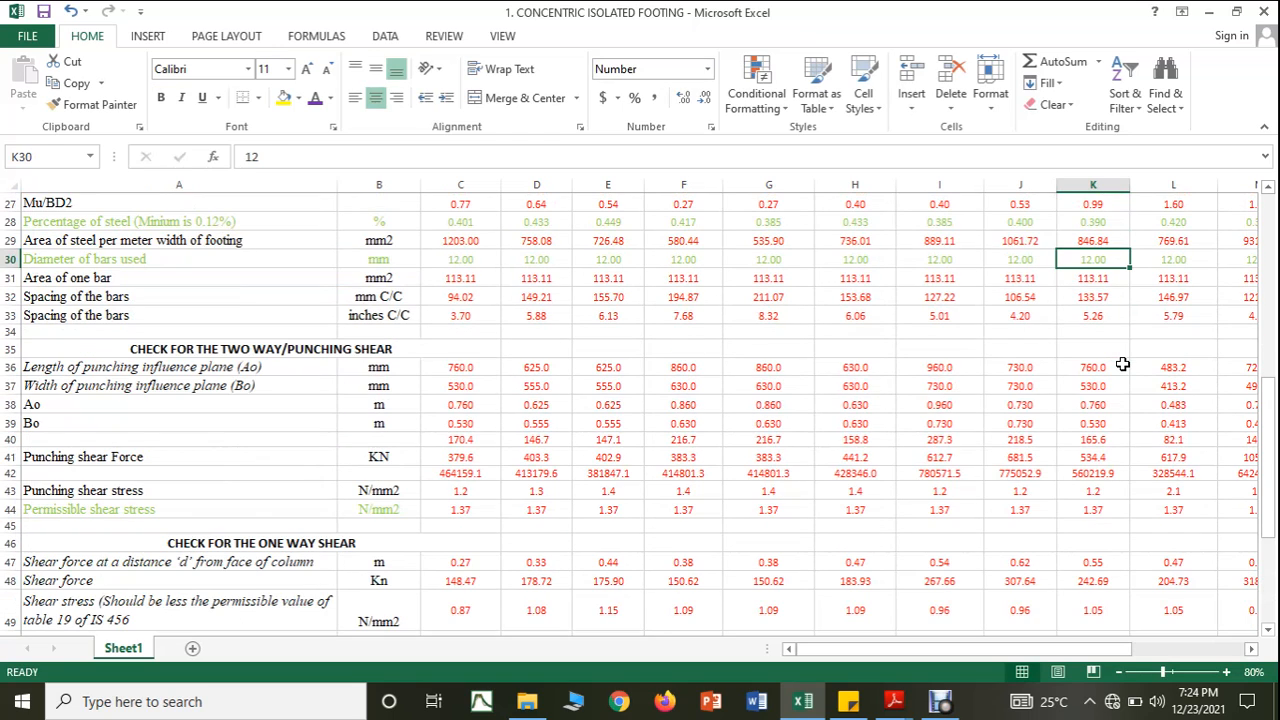
pyautogui.scroll(-1, 1123, 365)
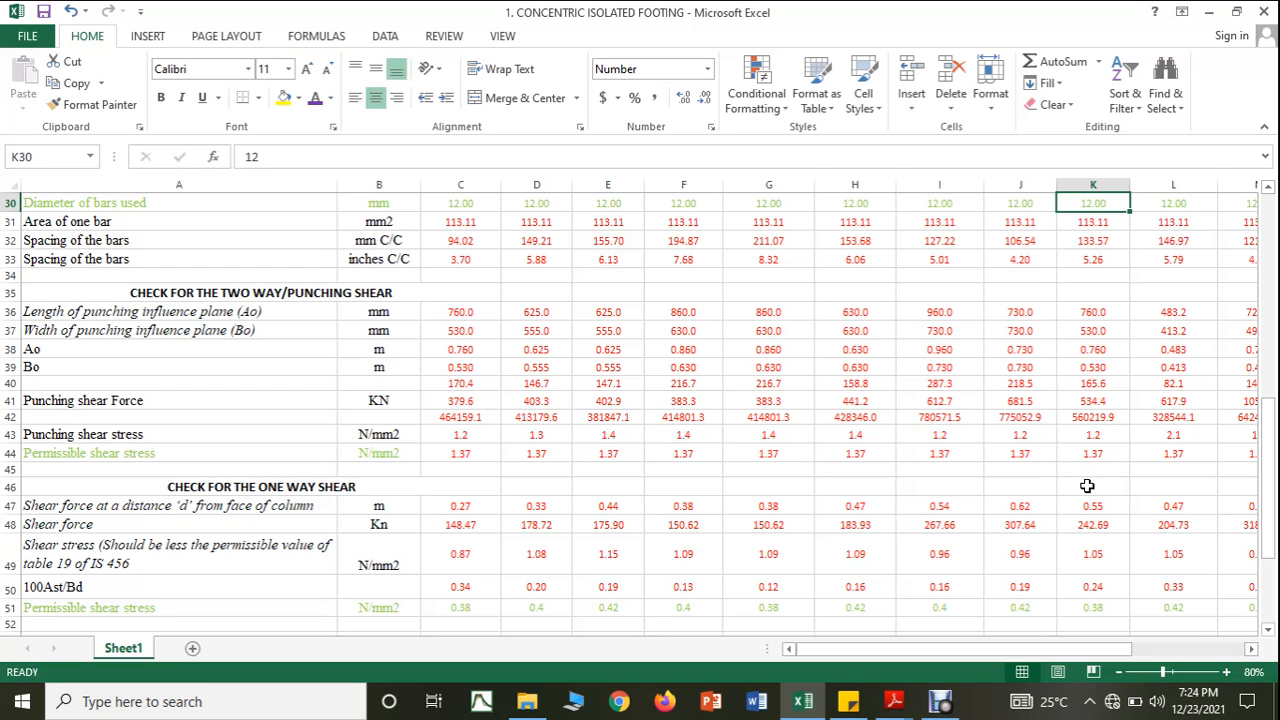
pyautogui.scroll(3, 1087, 452)
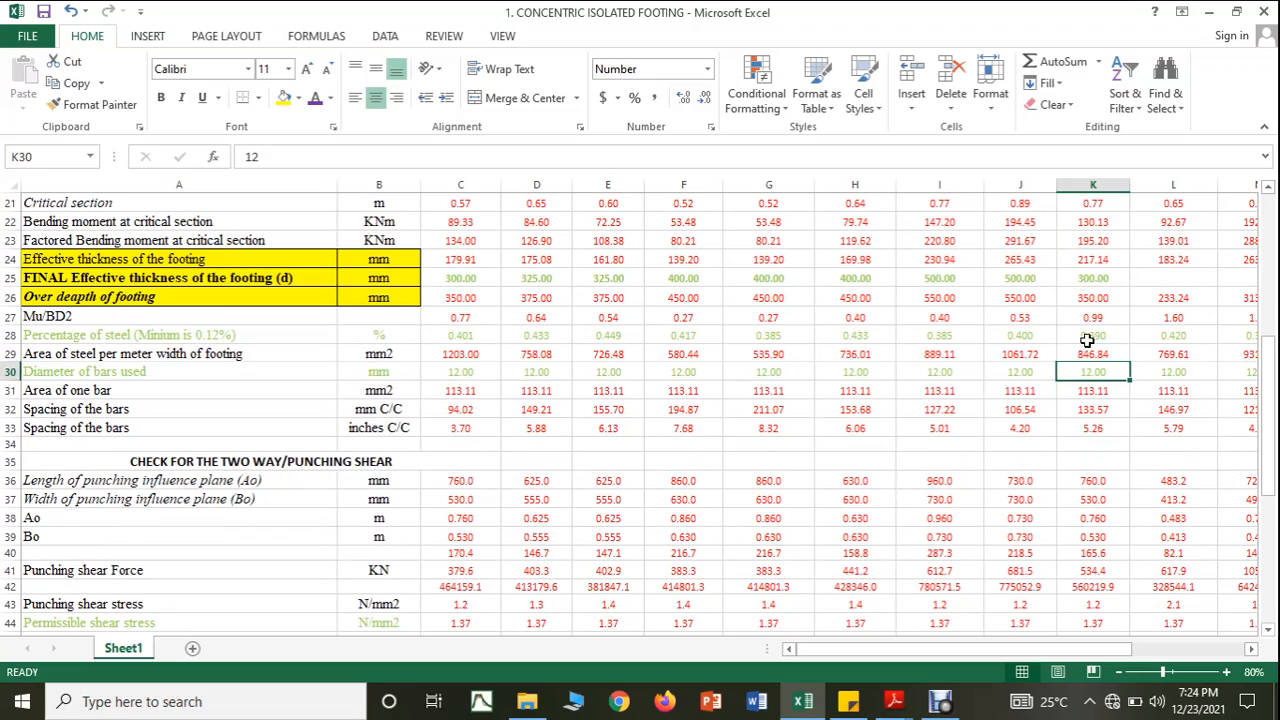
# Extend the shorter dimension, longer dimension and overall depth formulas in feet from J53:J55 into K53:K55
pyautogui.scroll(-5, 1092, 357)
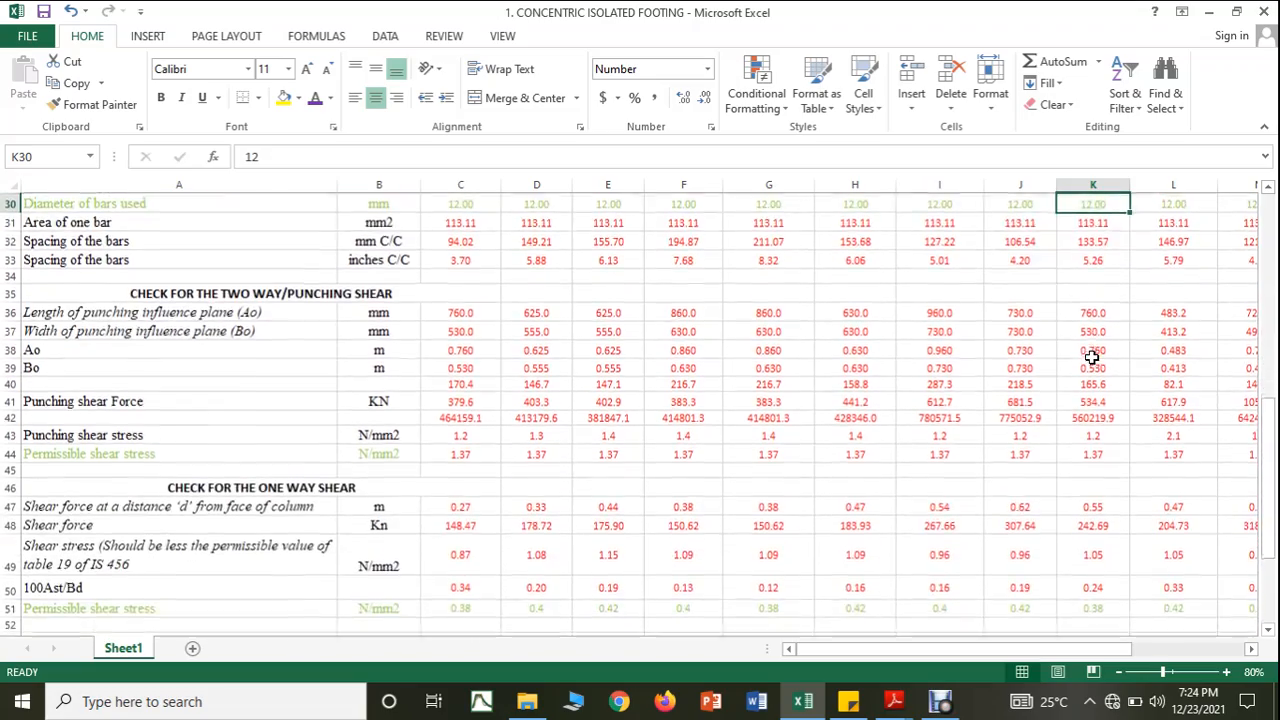
pyautogui.scroll(-1, 1092, 357)
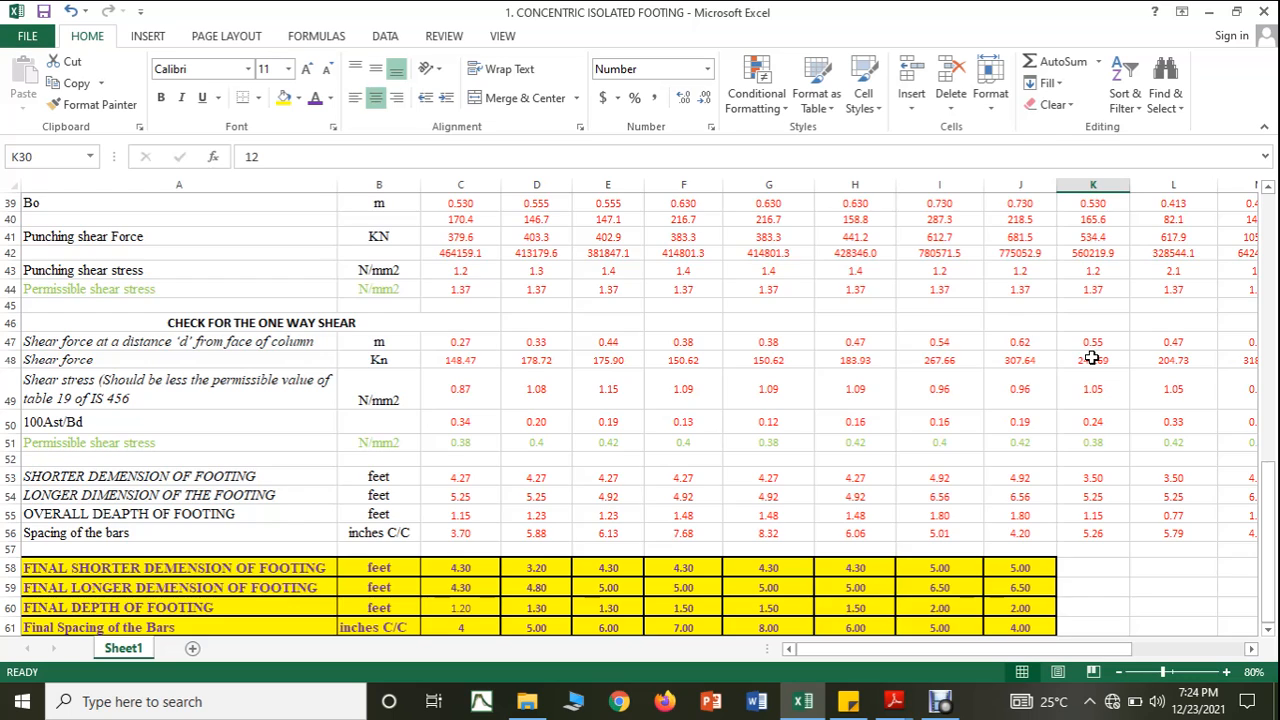
pyautogui.scroll(-1, 1091, 366)
pyautogui.click(1033, 419)
pyautogui.moveTo(1057, 433); pyautogui.dragTo(1110, 466)
pyautogui.click(1040, 444)
pyautogui.click(1047, 463)
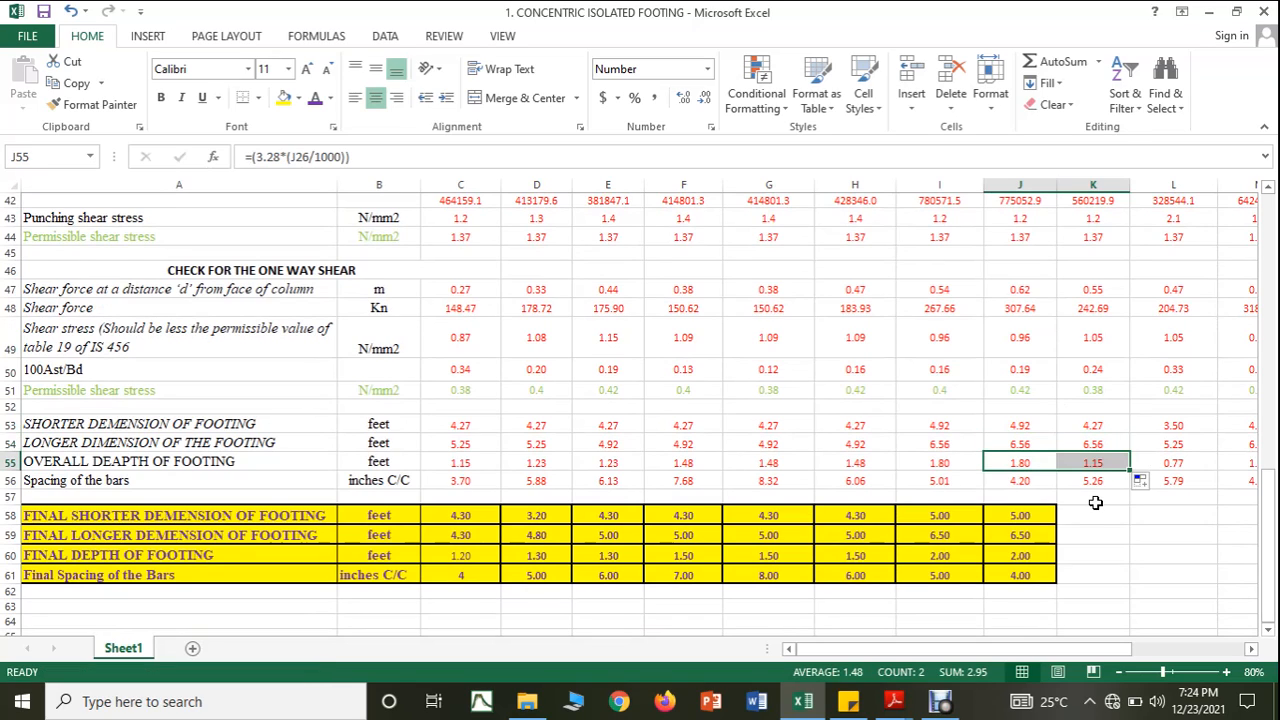
pyautogui.click(1090, 483)
# Enter the final footing values for column K: shorter dimension 4.3, longer dimension 6.5, depth 1.2 and bar spacing 5
pyautogui.click(1085, 511)
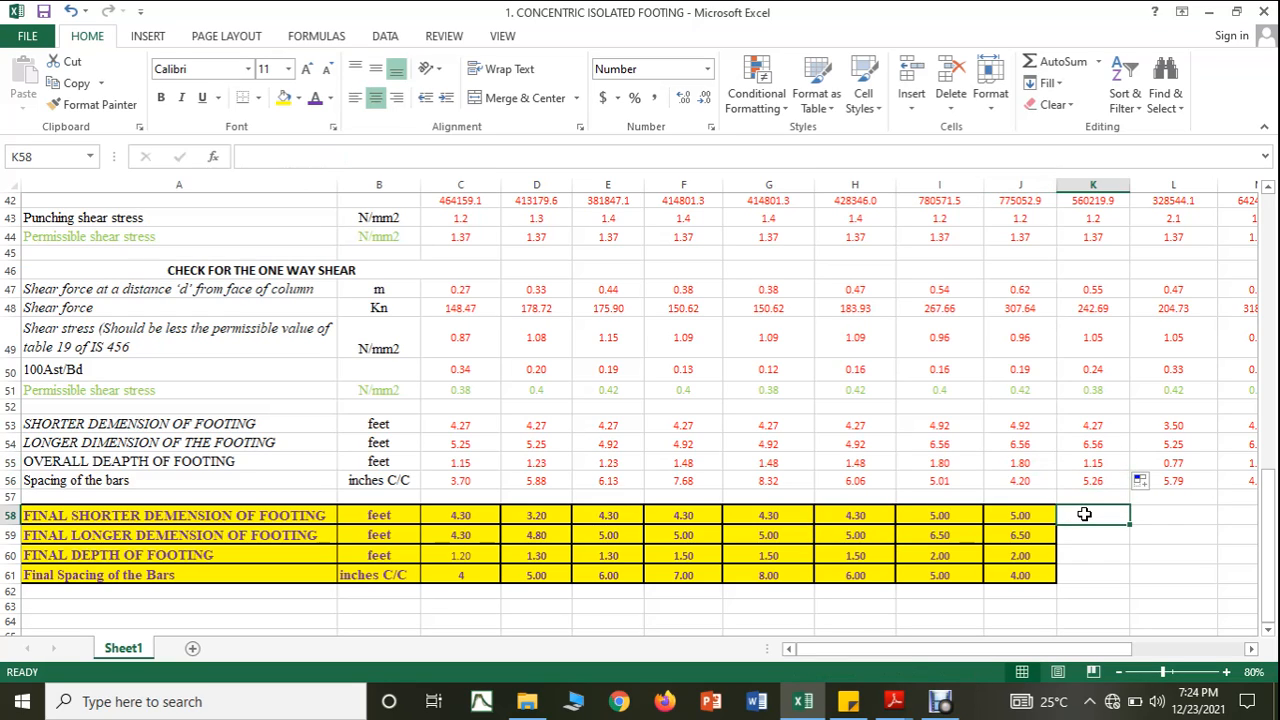
pyautogui.write('4.3')
pyautogui.click(1091, 537)
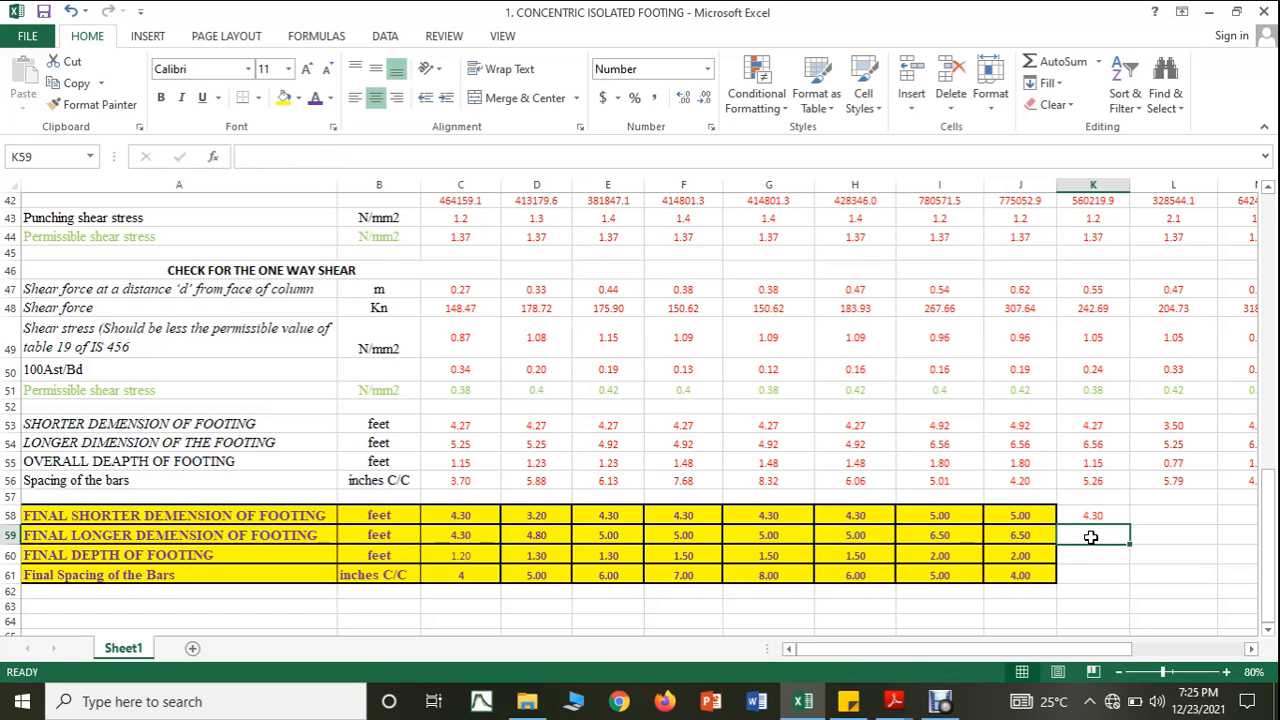
pyautogui.write('6.5')
pyautogui.click(1090, 554)
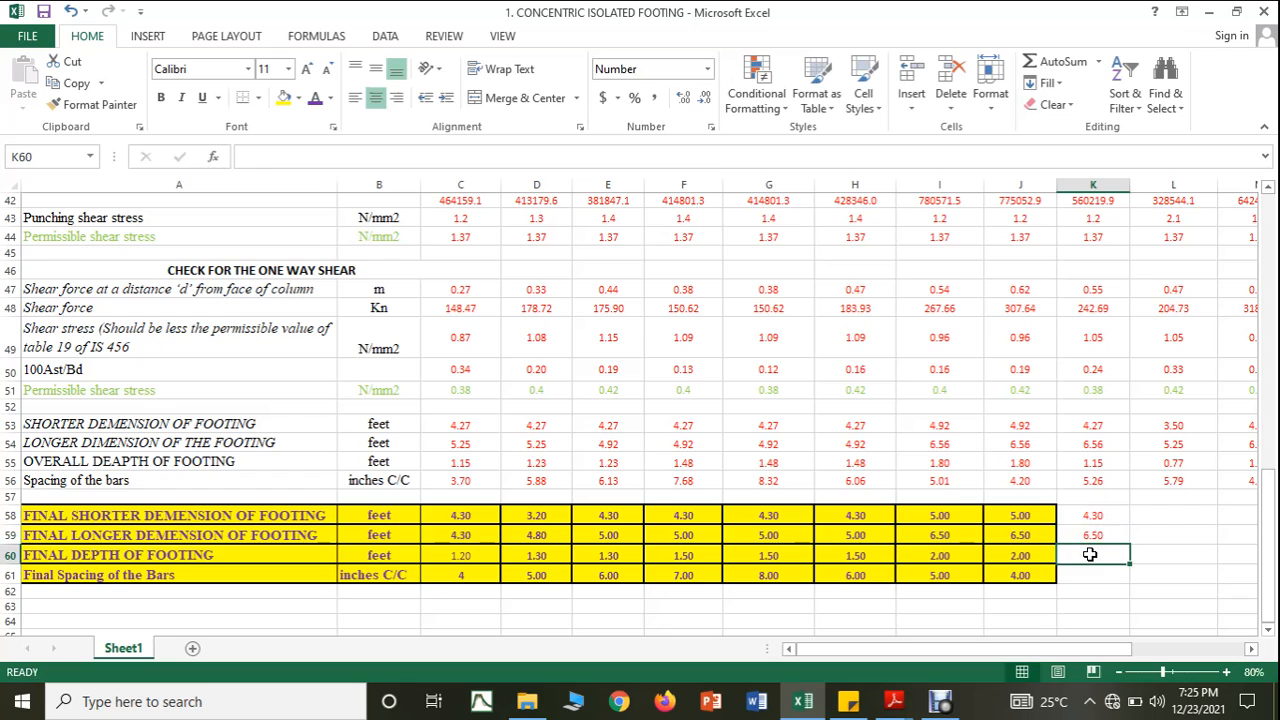
pyautogui.write('1')
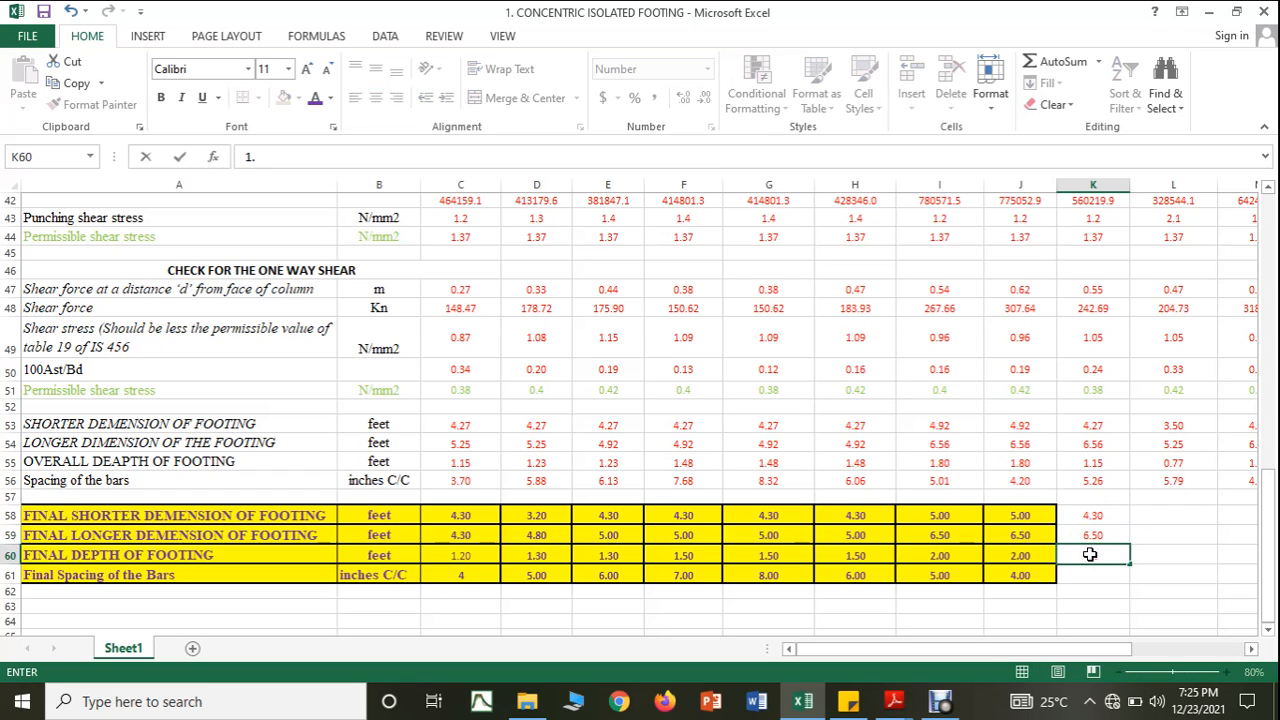
pyautogui.write('.2')
pyautogui.click(1089, 577)
pyautogui.write('5')
pyautogui.press('Return')
# Copy the formatting of J58 onto the final footing values in K58:K61
pyautogui.click(1020, 515)
pyautogui.click(95, 113)
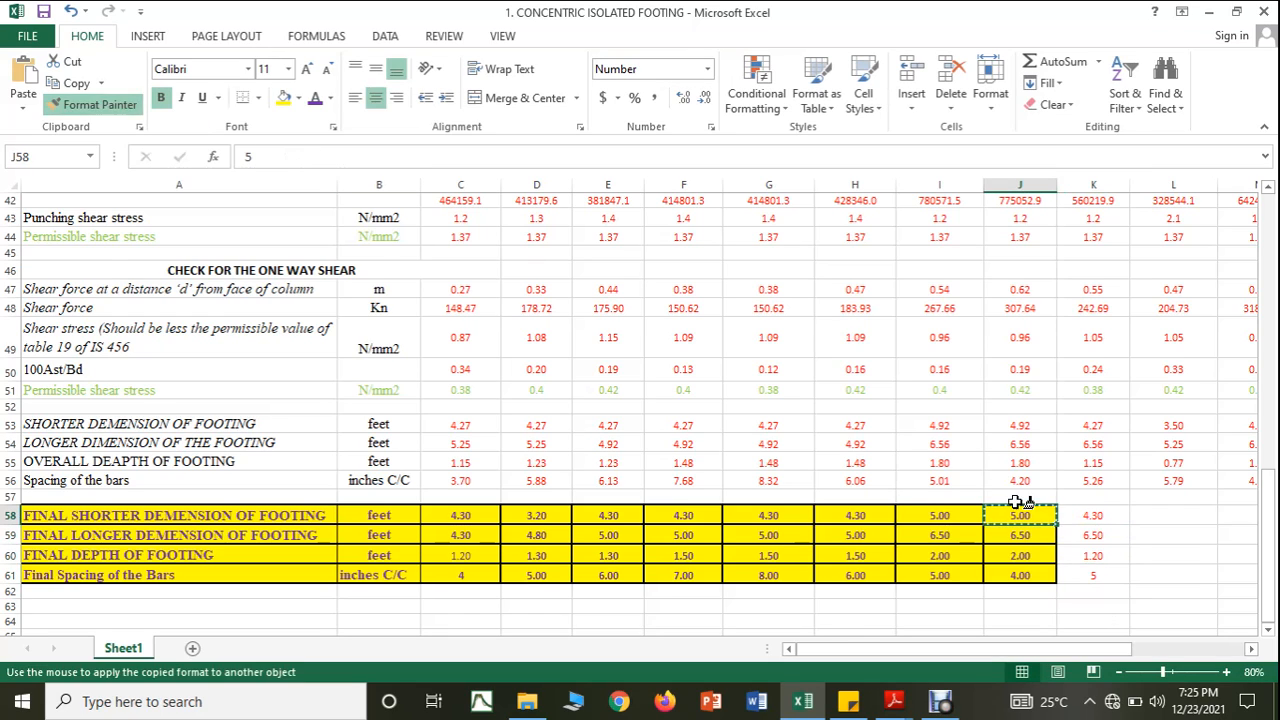
pyautogui.moveTo(1090, 515); pyautogui.dragTo(1090, 577)
pyautogui.click(1195, 573)
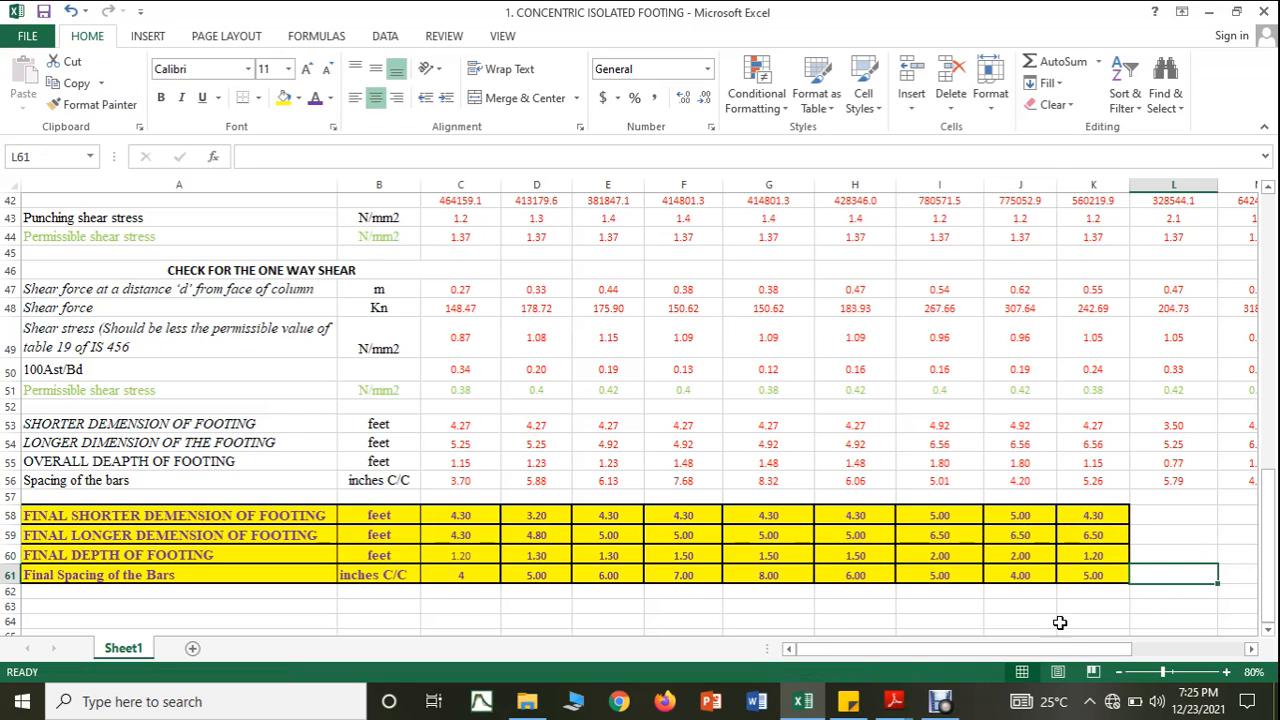
# Enter serial number 9 in K2 above column node 54
pyautogui.scroll(14, 1063, 580)
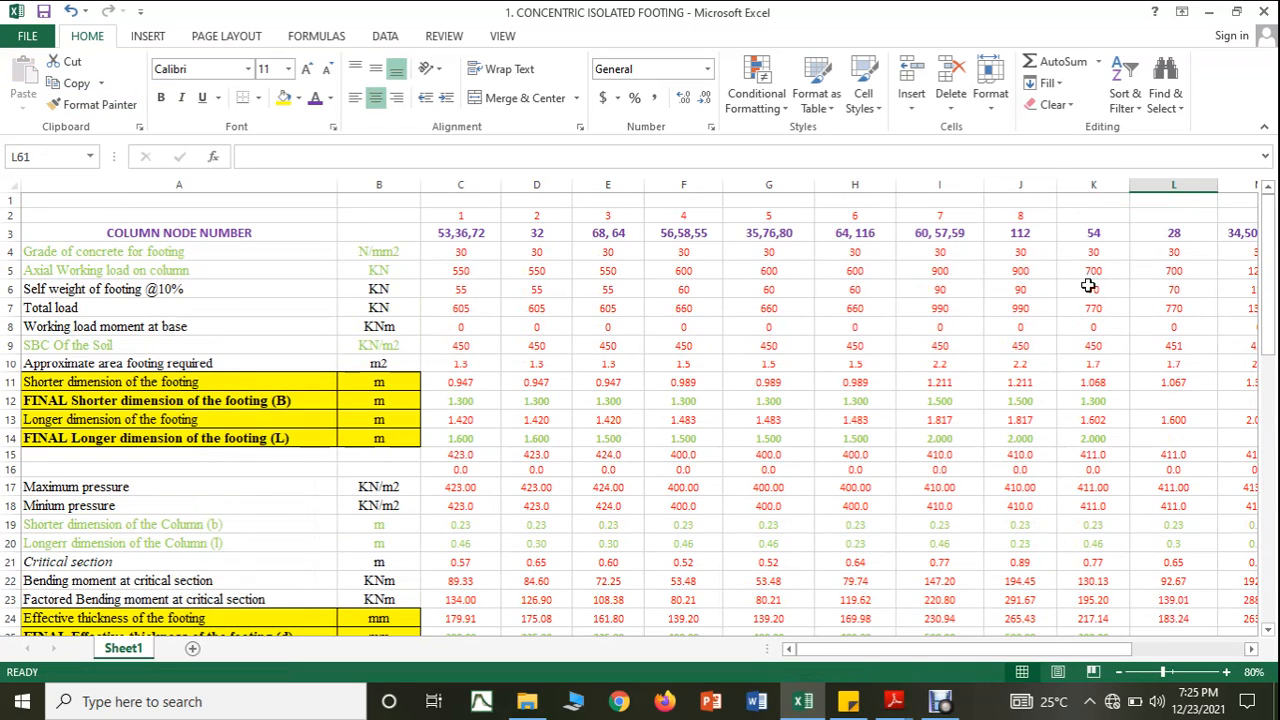
pyautogui.click(1092, 215)
pyautogui.write('9')
pyautogui.click(1146, 482)
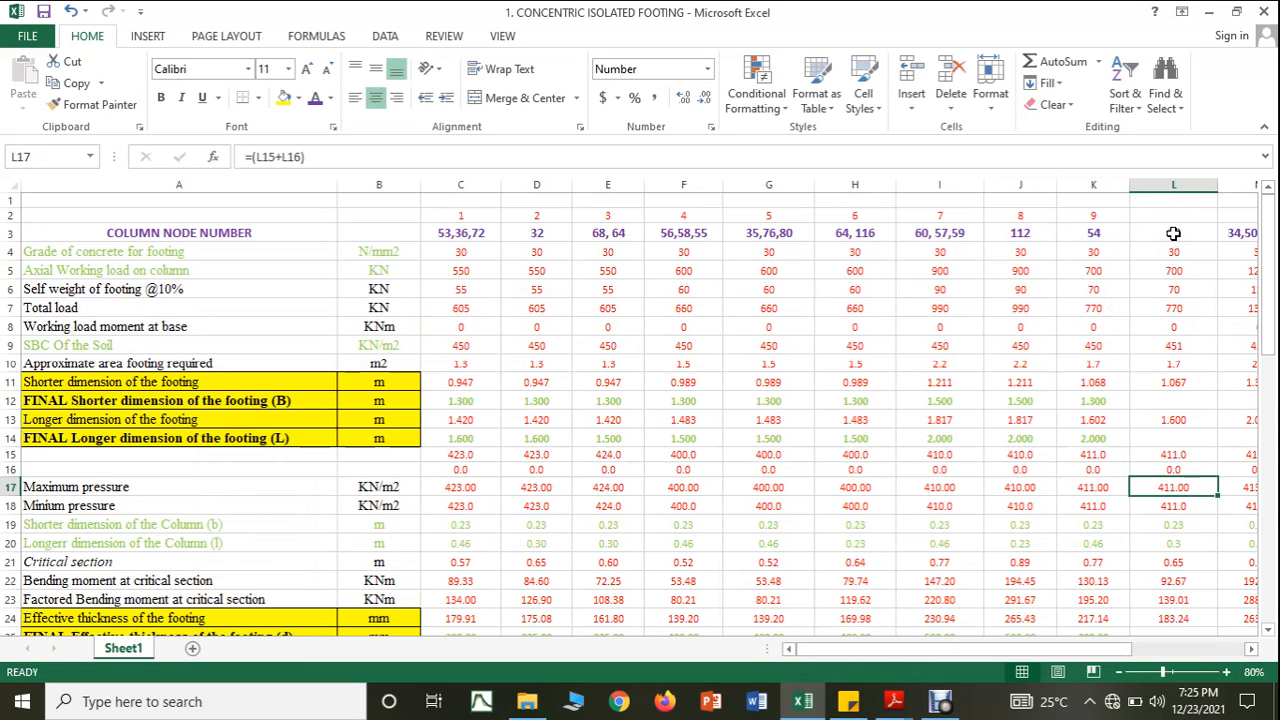
pyautogui.click(1170, 217)
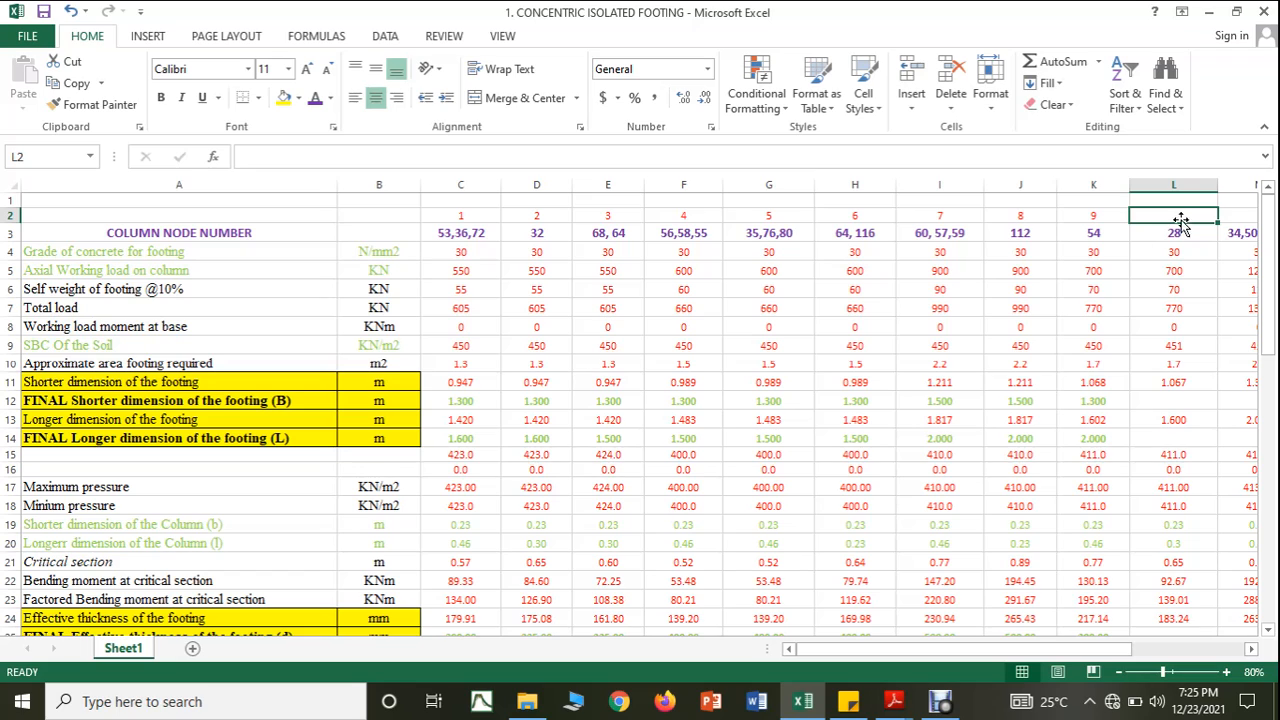
# Enter 1.3 as the final shorter dimension in L12 and 2 as the final longer dimension in L14
pyautogui.click(1159, 399)
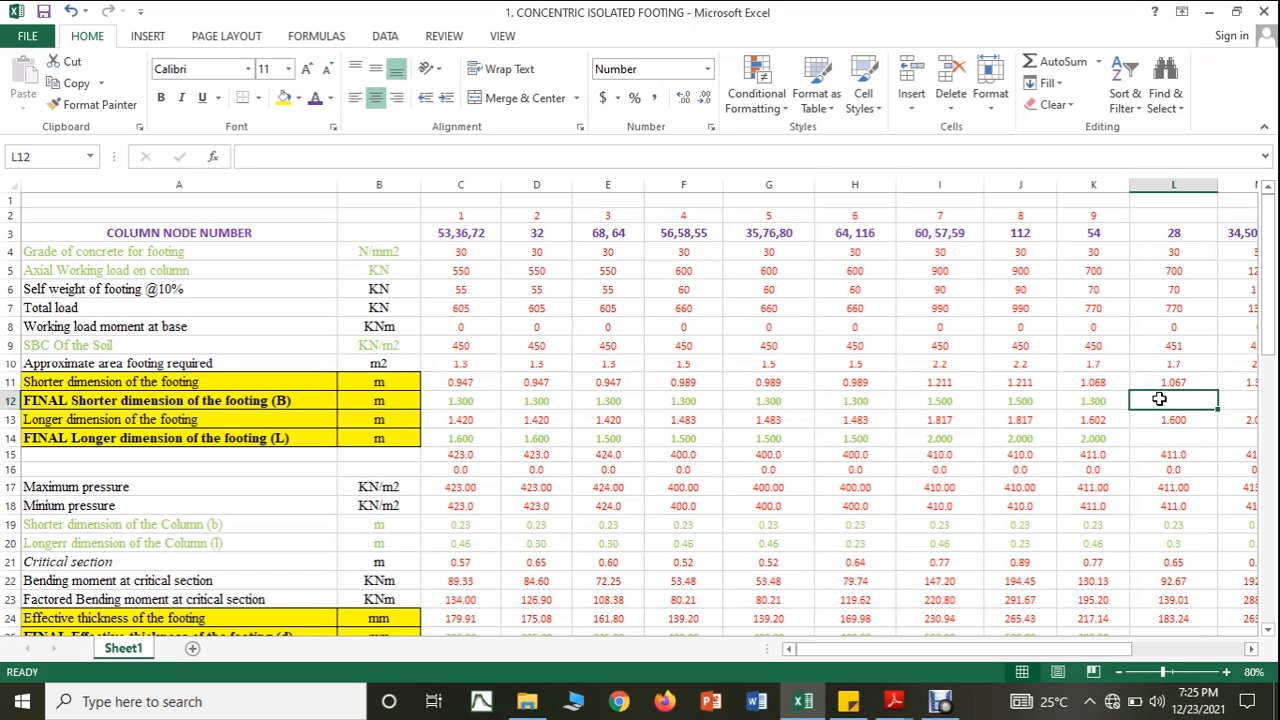
pyautogui.write('1.3')
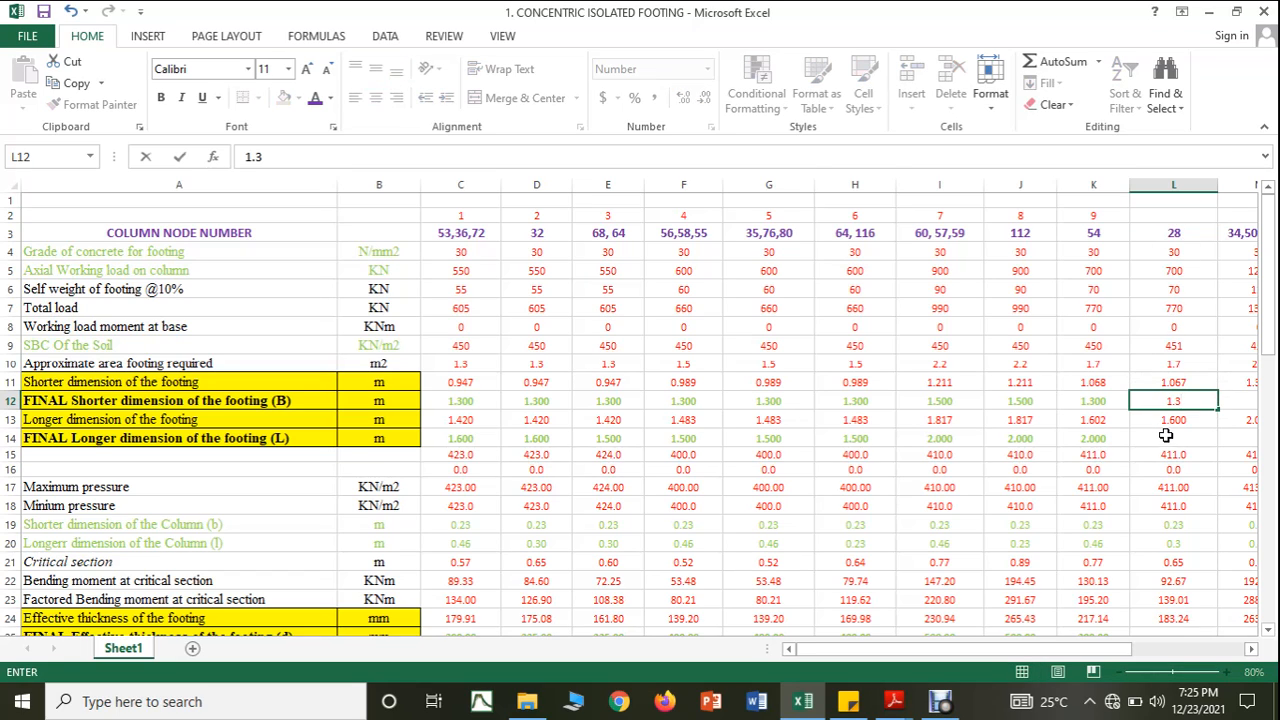
pyautogui.click(1167, 435)
pyautogui.write('2')
pyautogui.press('Return')
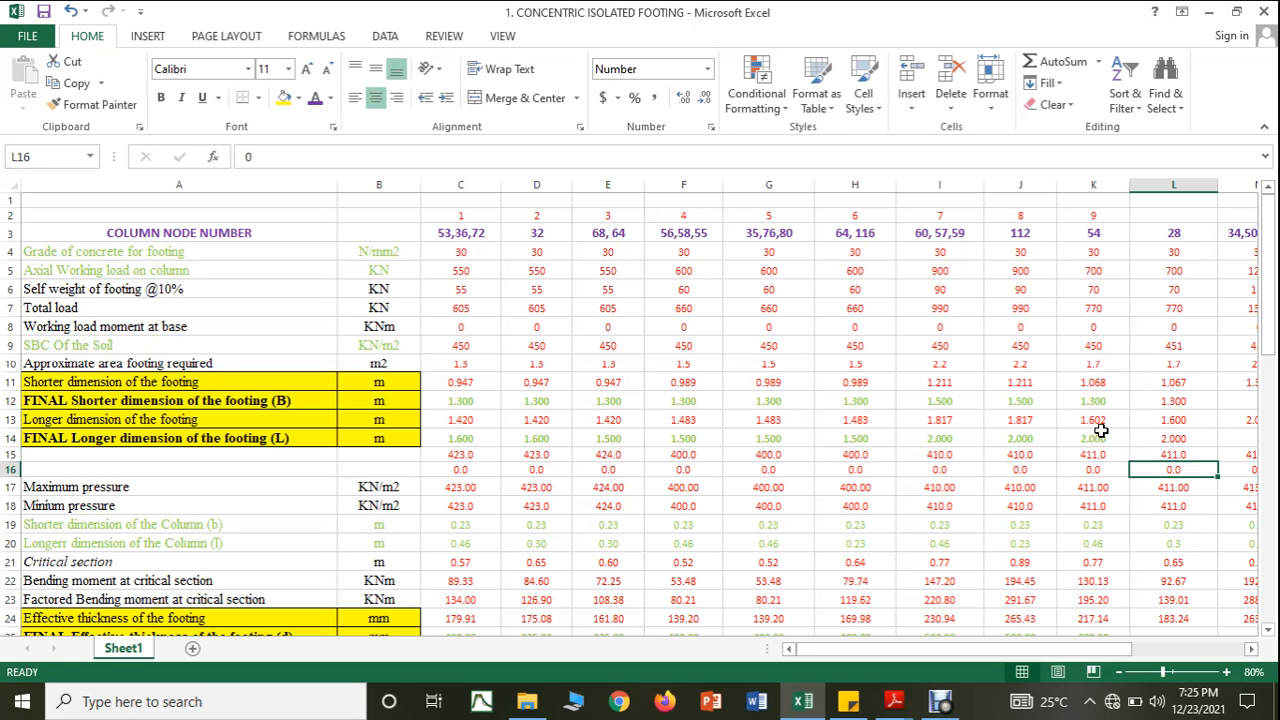
# Copy the formatting of K12 onto the final footing dimensions in L14 and L12
pyautogui.click(1097, 400)
pyautogui.click(138, 105)
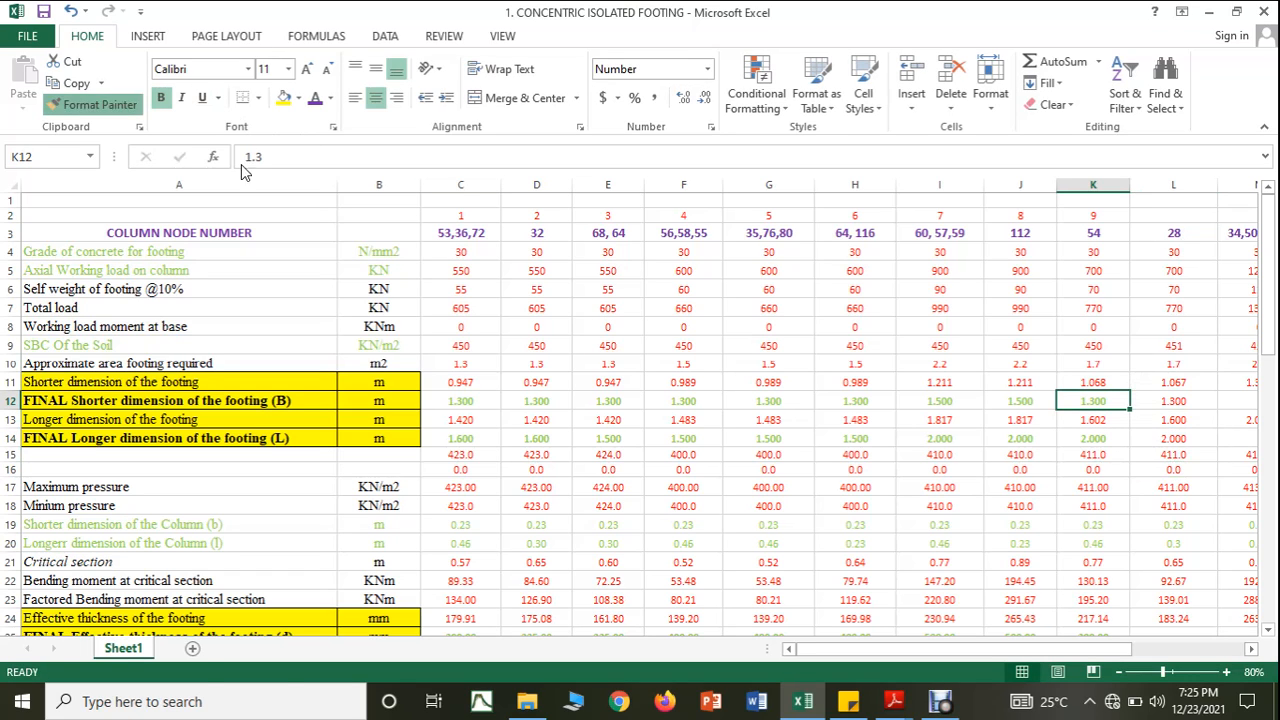
pyautogui.click(1150, 437)
pyautogui.click(100, 105)
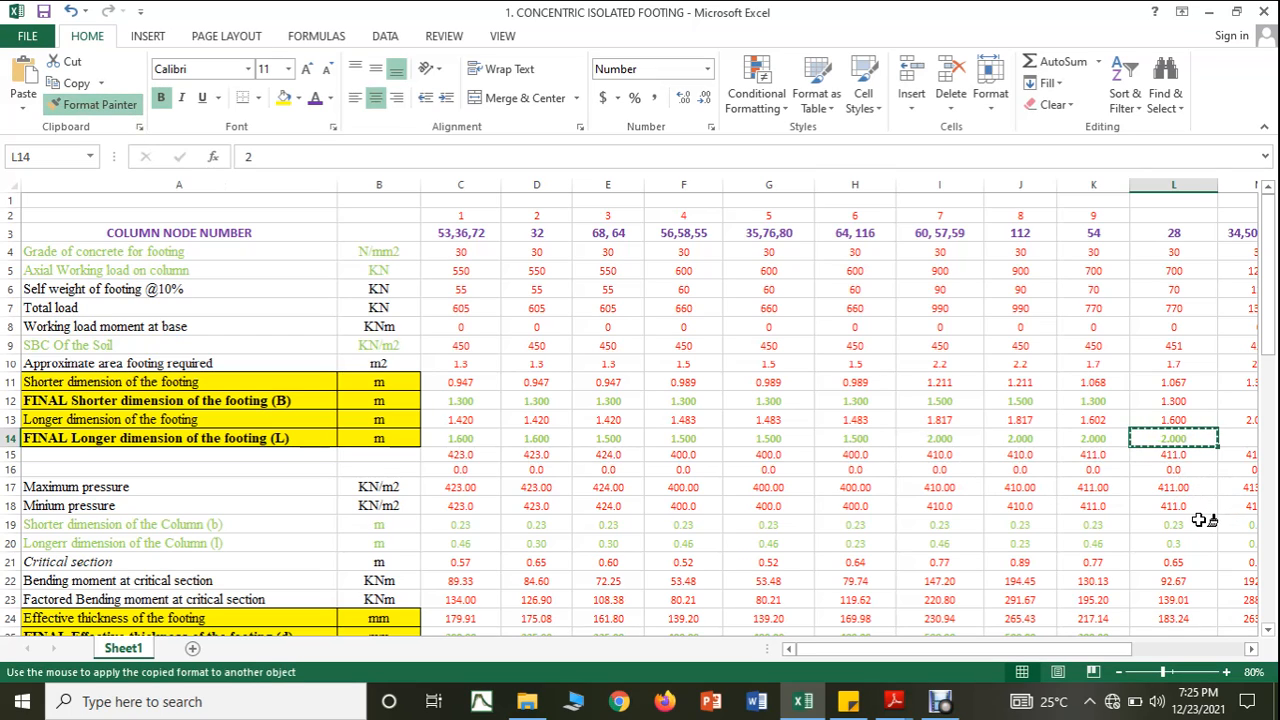
pyautogui.click(1165, 400)
pyautogui.scroll(-1, 1181, 462)
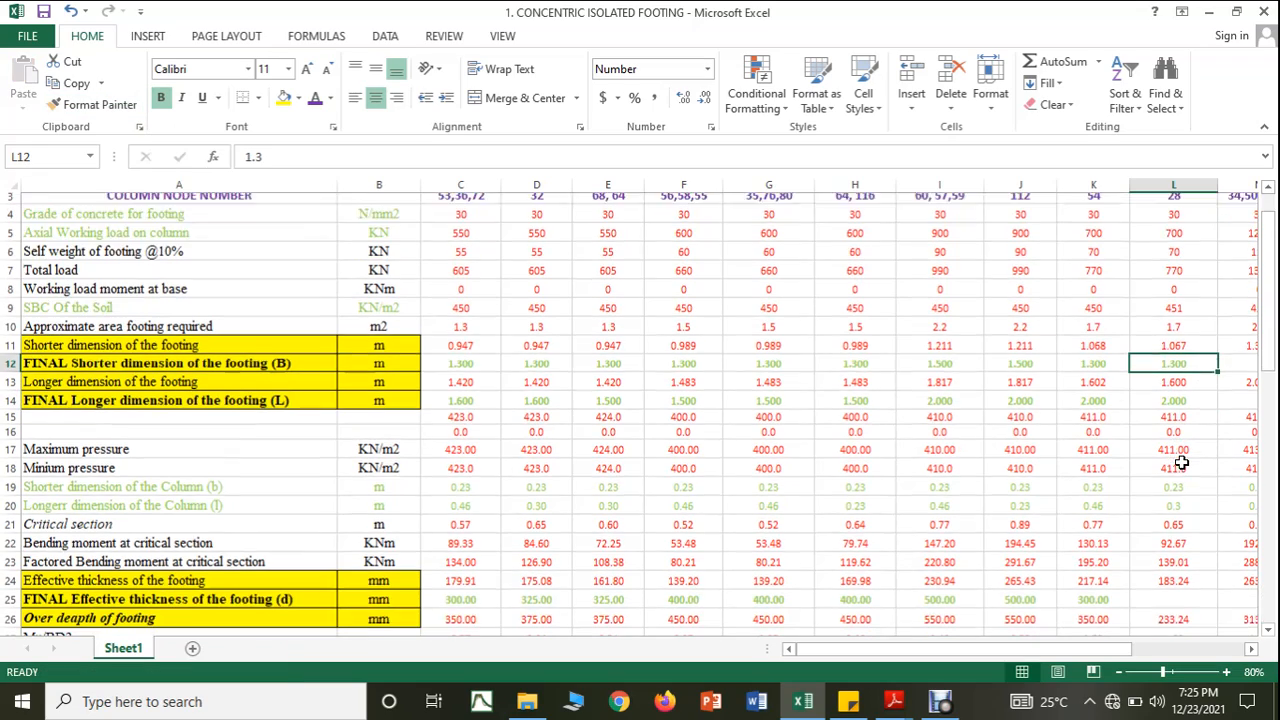
# Extend the critical section formula from K21 to L21 and enter 300 as the final effective thickness in L25
pyautogui.scroll(-1, 1181, 460)
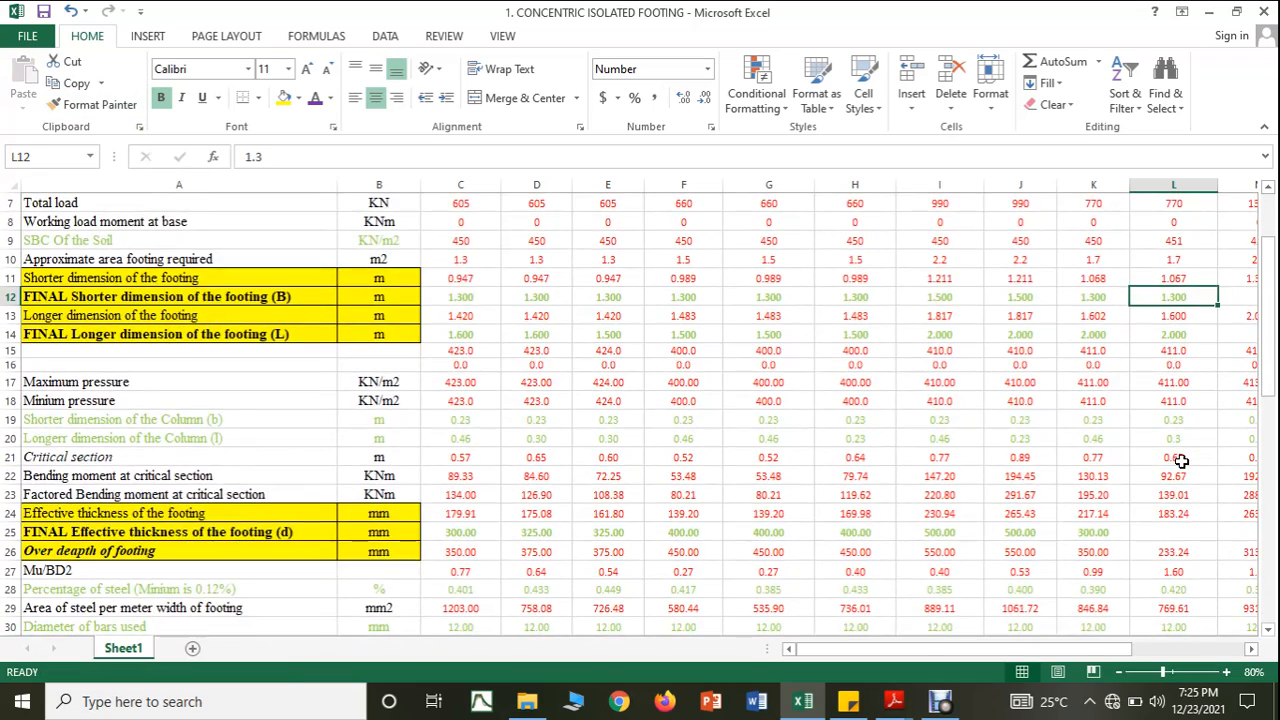
pyautogui.click(1100, 460)
pyautogui.moveTo(1130, 466); pyautogui.dragTo(1183, 473)
pyautogui.scroll(-1, 1183, 473)
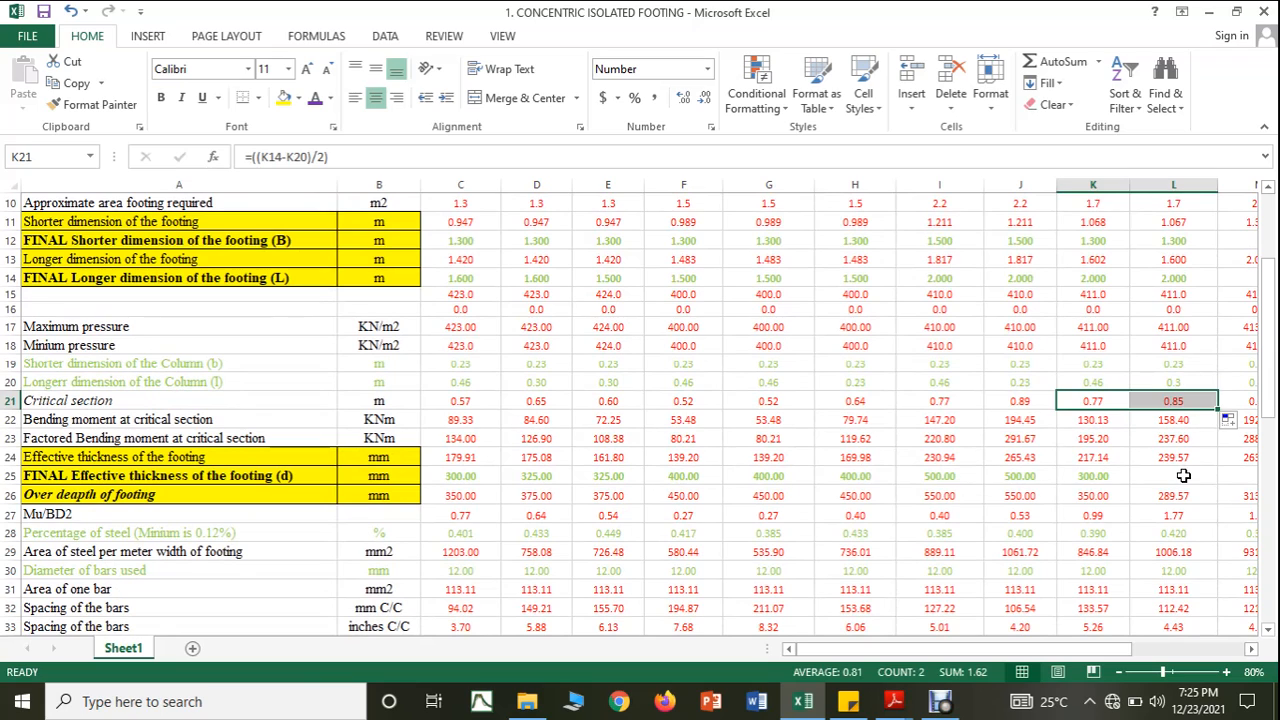
pyautogui.click(1183, 475)
pyautogui.write('300')
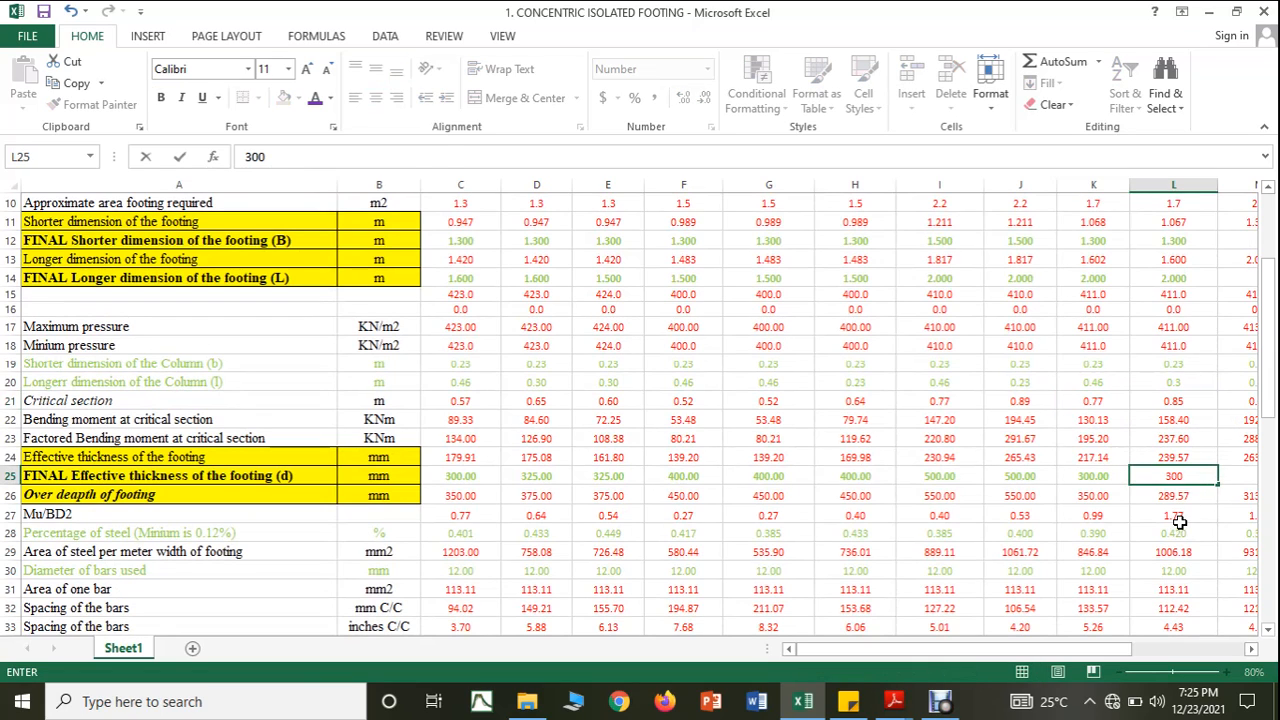
pyautogui.click(1180, 522)
# Extend the overall depth formula from K26 to L26 and copy the formatting of K25 onto L25
pyautogui.click(1104, 496)
pyautogui.moveTo(1135, 506); pyautogui.dragTo(1182, 505)
pyautogui.click(1104, 474)
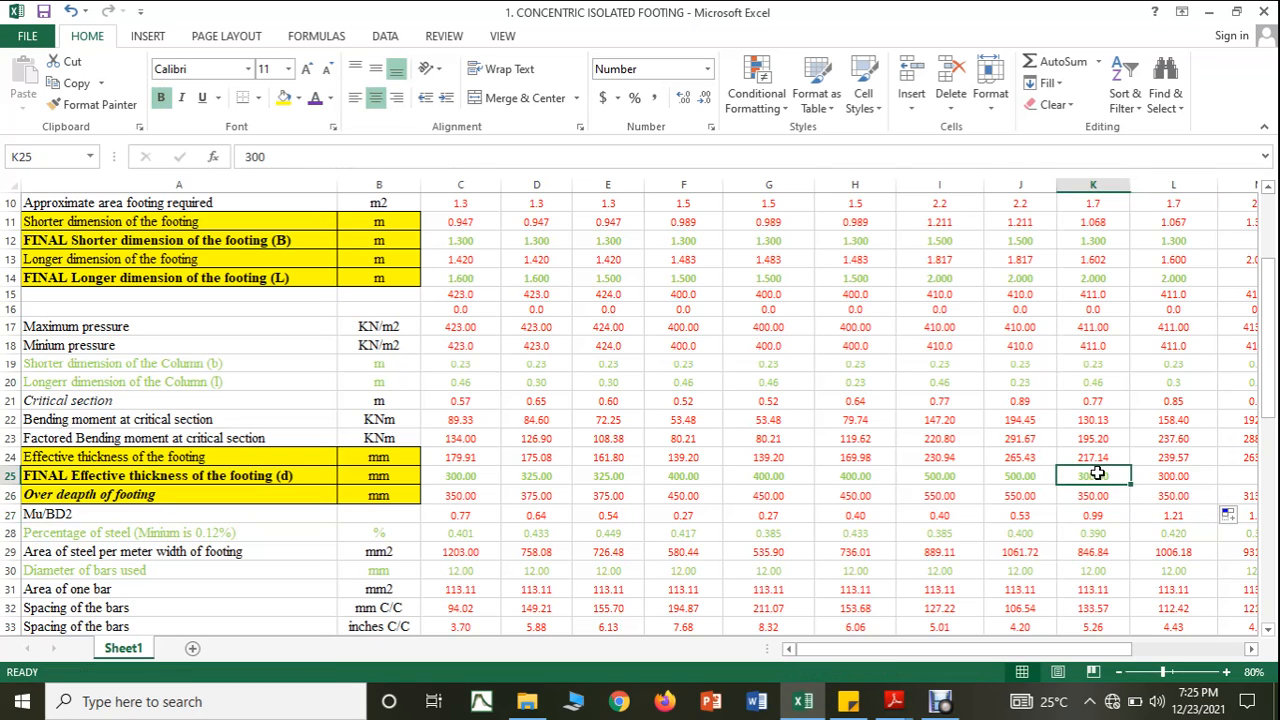
pyautogui.click(98, 104)
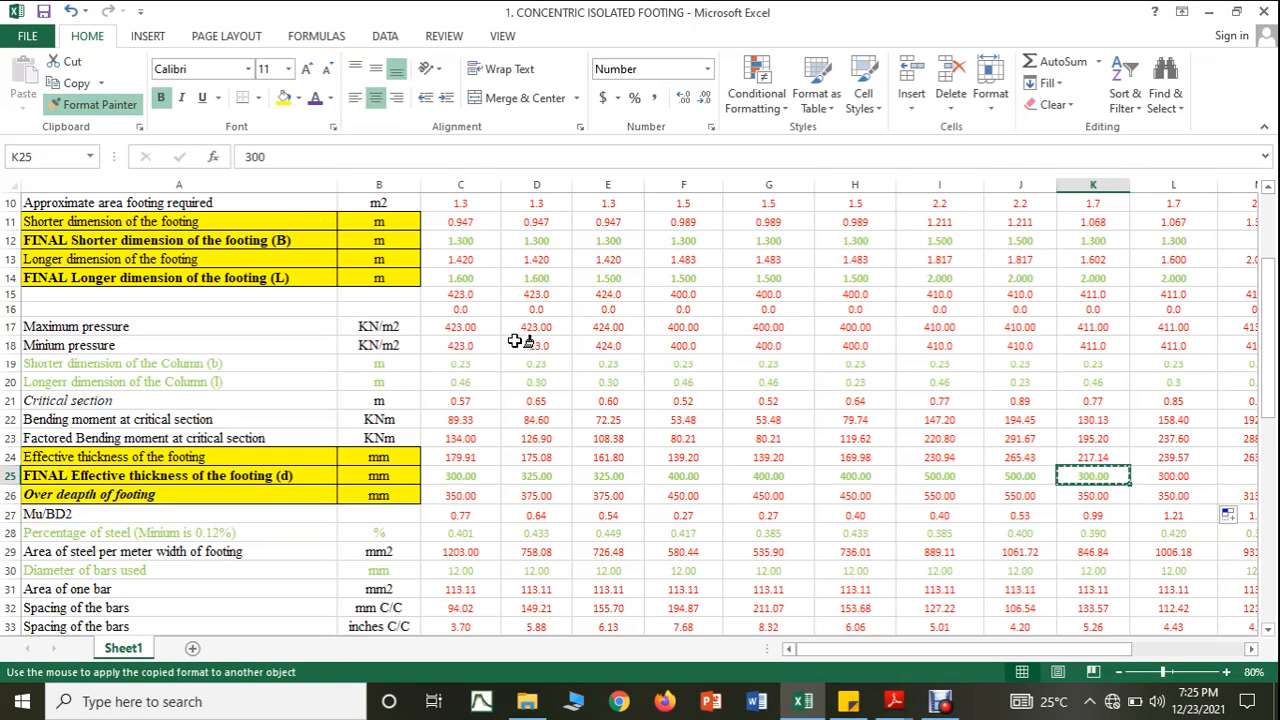
pyautogui.click(1175, 475)
# Extend the punching influence plane length and width formulas from K36 and K37 into column L, and check the punching shear stress in L43
pyautogui.scroll(-2, 1129, 553)
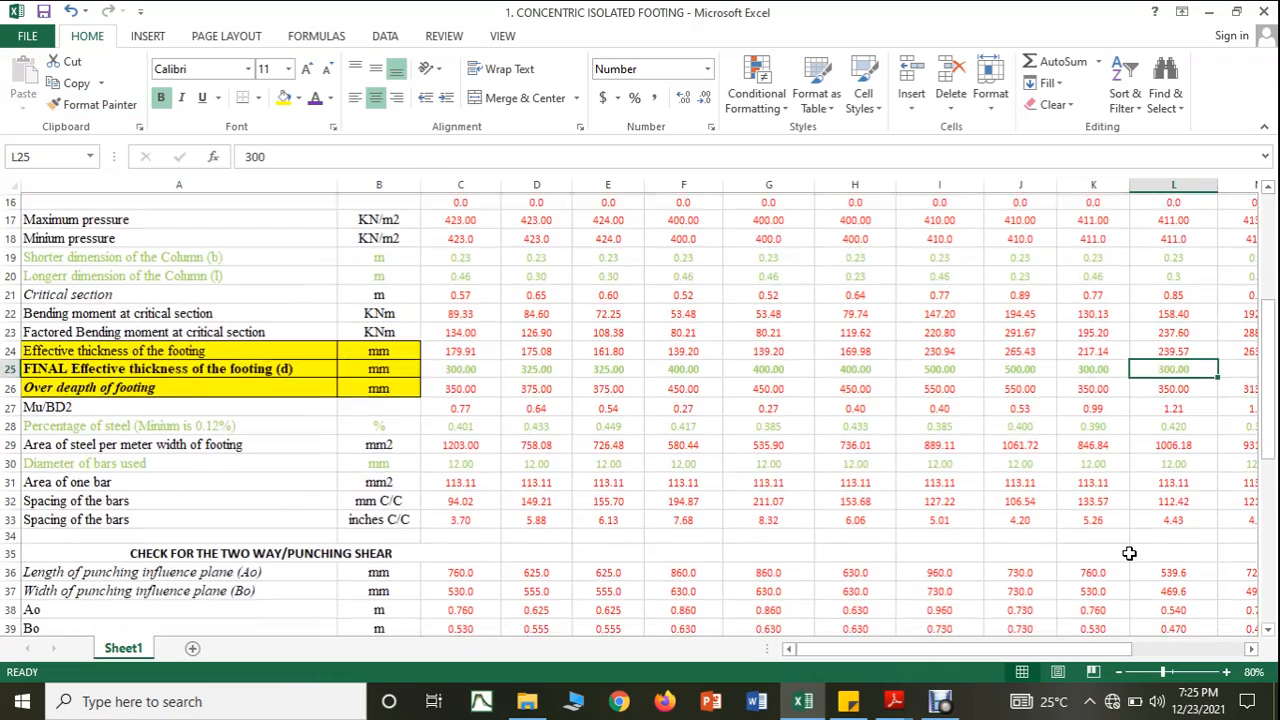
pyautogui.scroll(-1, 1129, 553)
pyautogui.click(1092, 519)
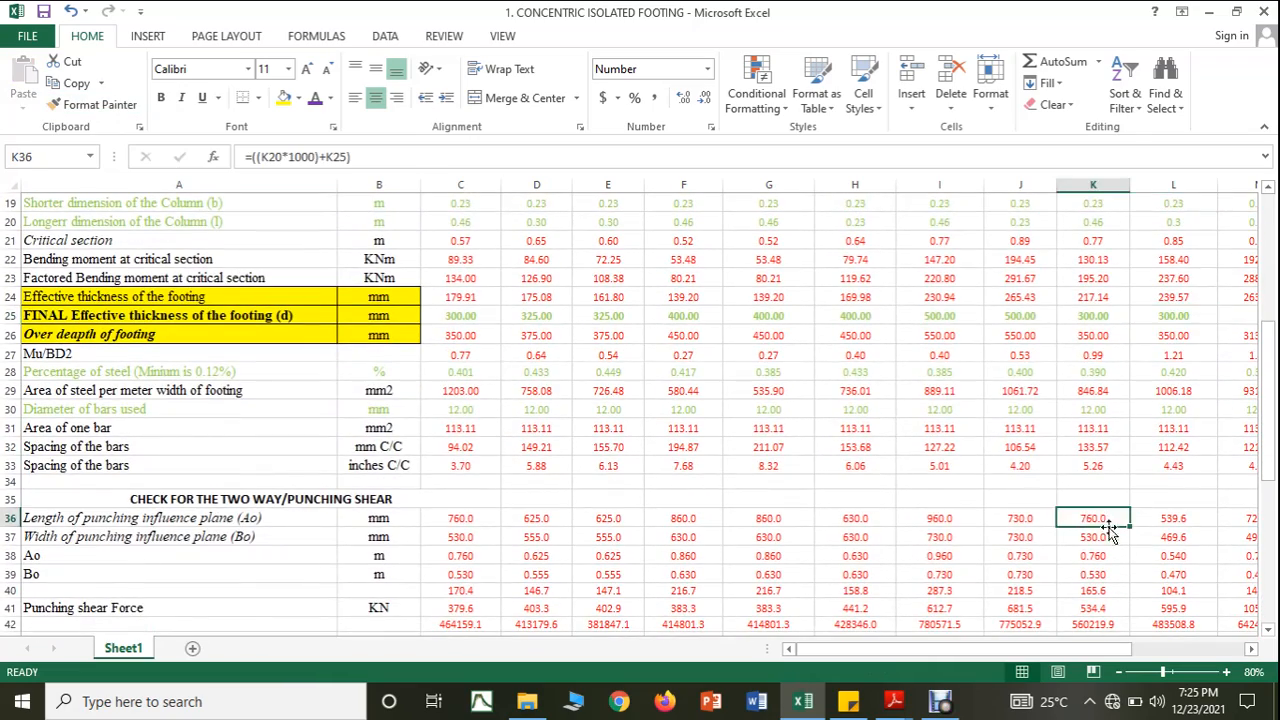
pyautogui.moveTo(1130, 527); pyautogui.dragTo(1159, 529)
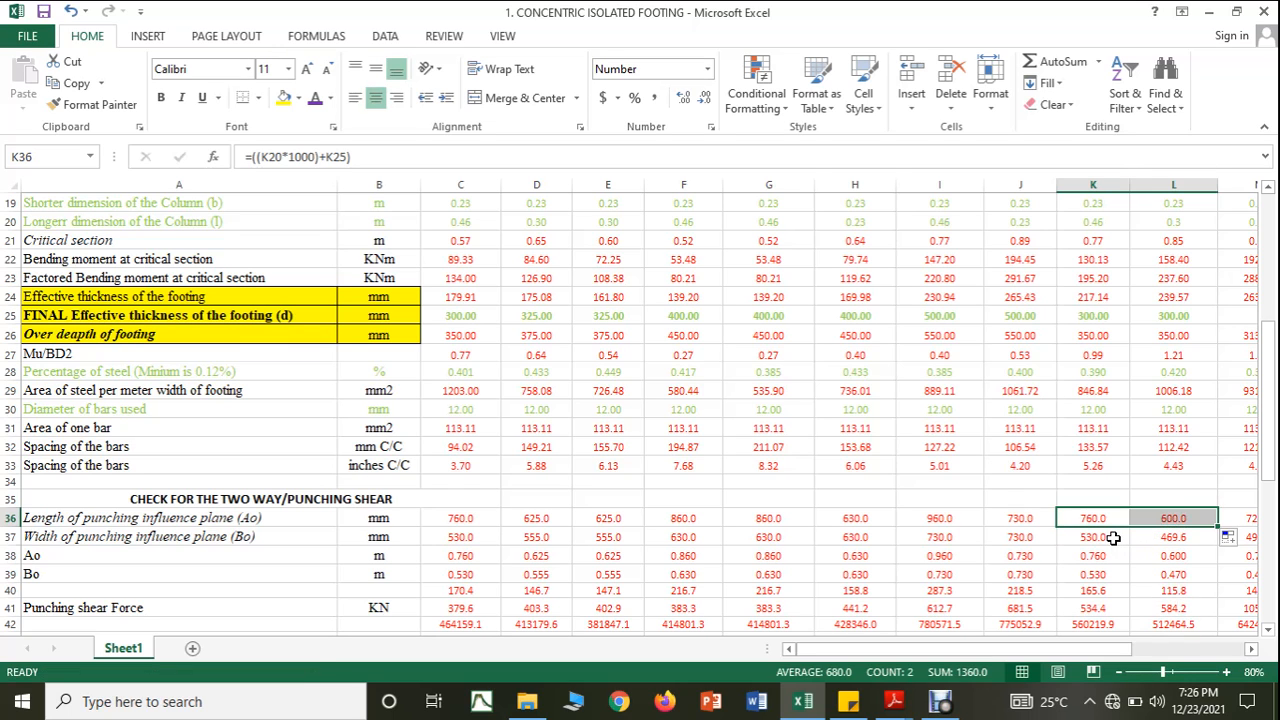
pyautogui.click(1112, 537)
pyautogui.moveTo(1130, 546); pyautogui.dragTo(1184, 547)
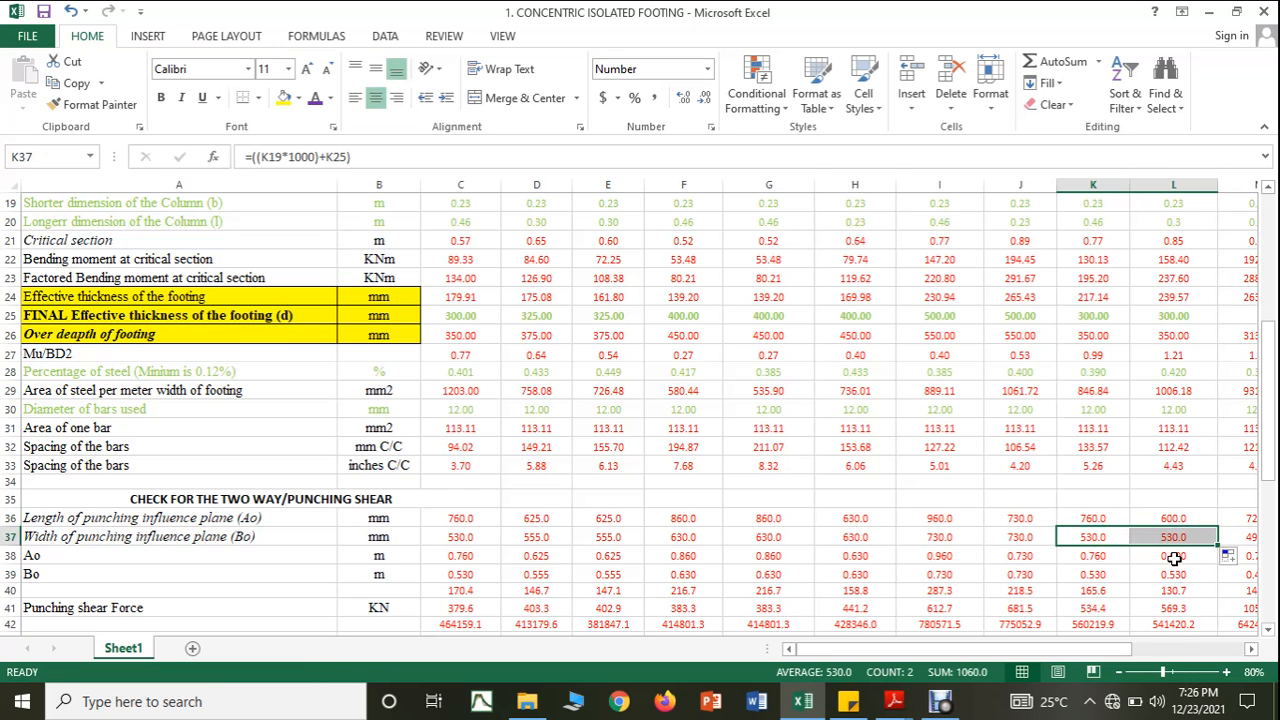
pyautogui.scroll(-2, 1178, 555)
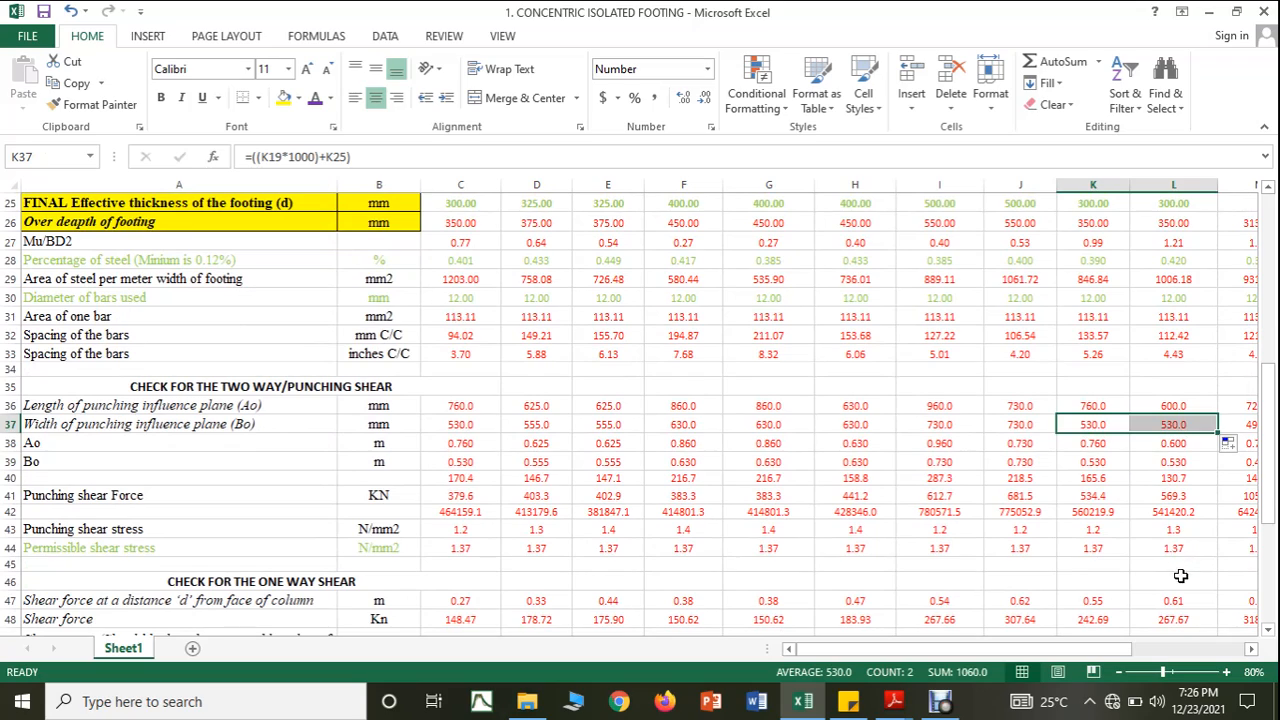
pyautogui.click(1177, 550)
pyautogui.click(1193, 530)
# Extend the shorter and longer footing dimension formulas in feet from K53 and K54 to L53 and L54
pyautogui.scroll(-6, 1193, 530)
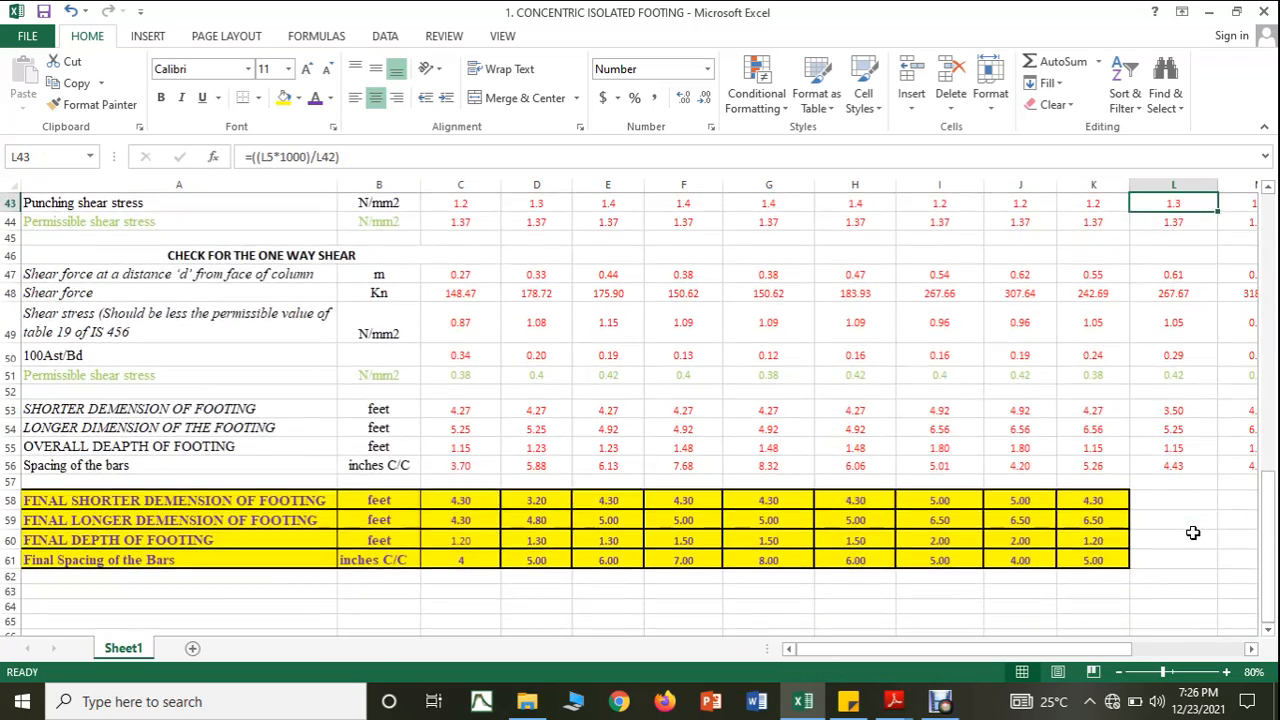
pyautogui.click(1114, 412)
pyautogui.moveTo(1134, 416); pyautogui.dragTo(1200, 434)
pyautogui.click(1123, 433)
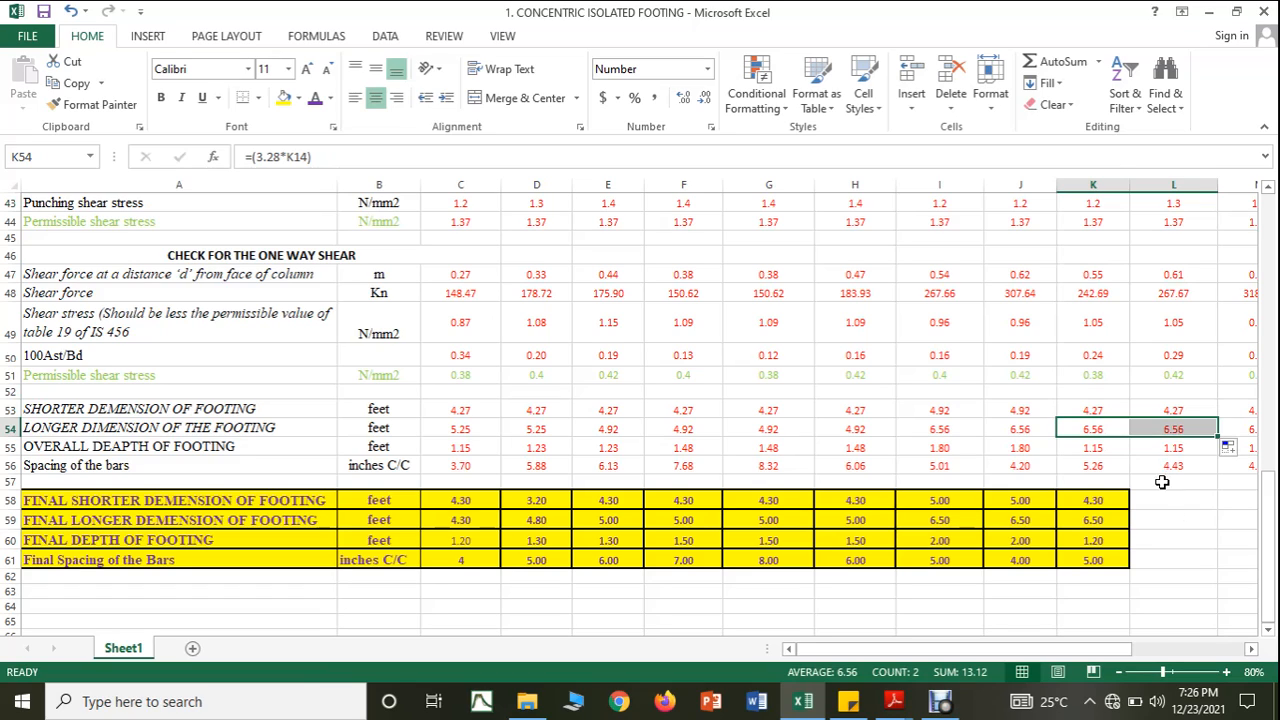
# Enter the final footing values in L58:L61: shorter dimension 4.3, longer dimension 6.5, depth 1.2 and bar spacing 4
pyautogui.click(1157, 499)
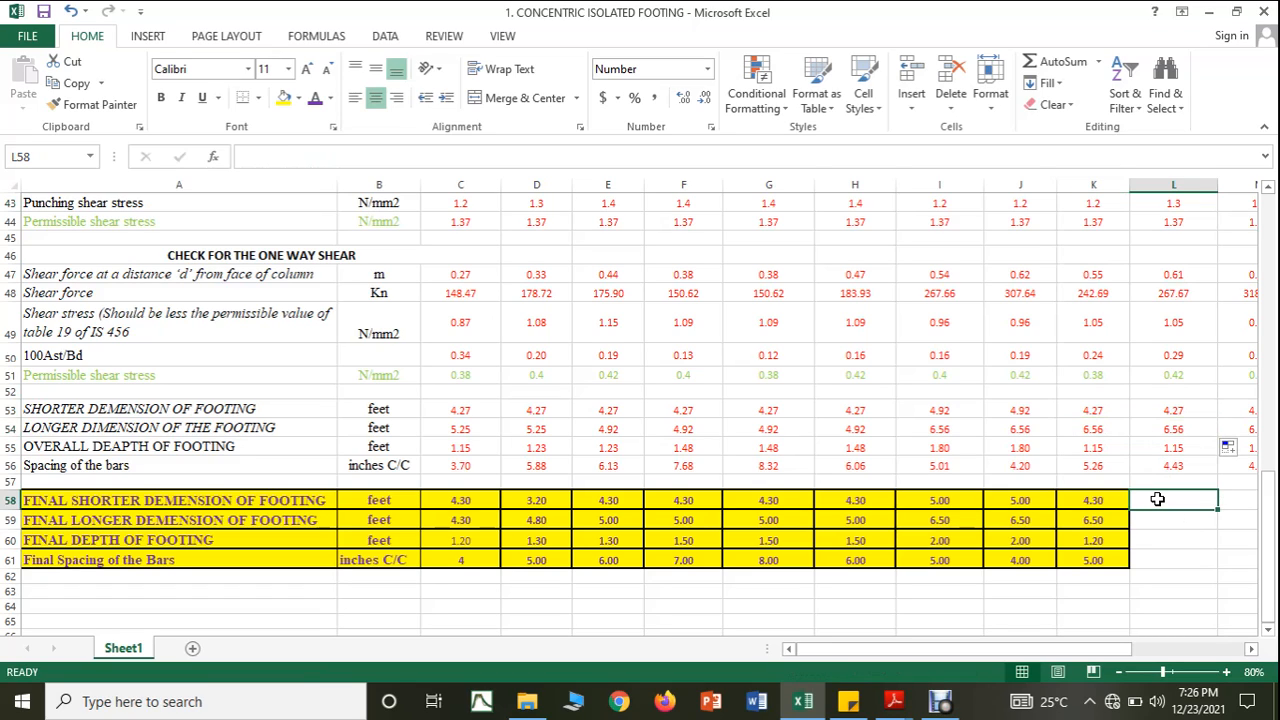
pyautogui.write('4.3')
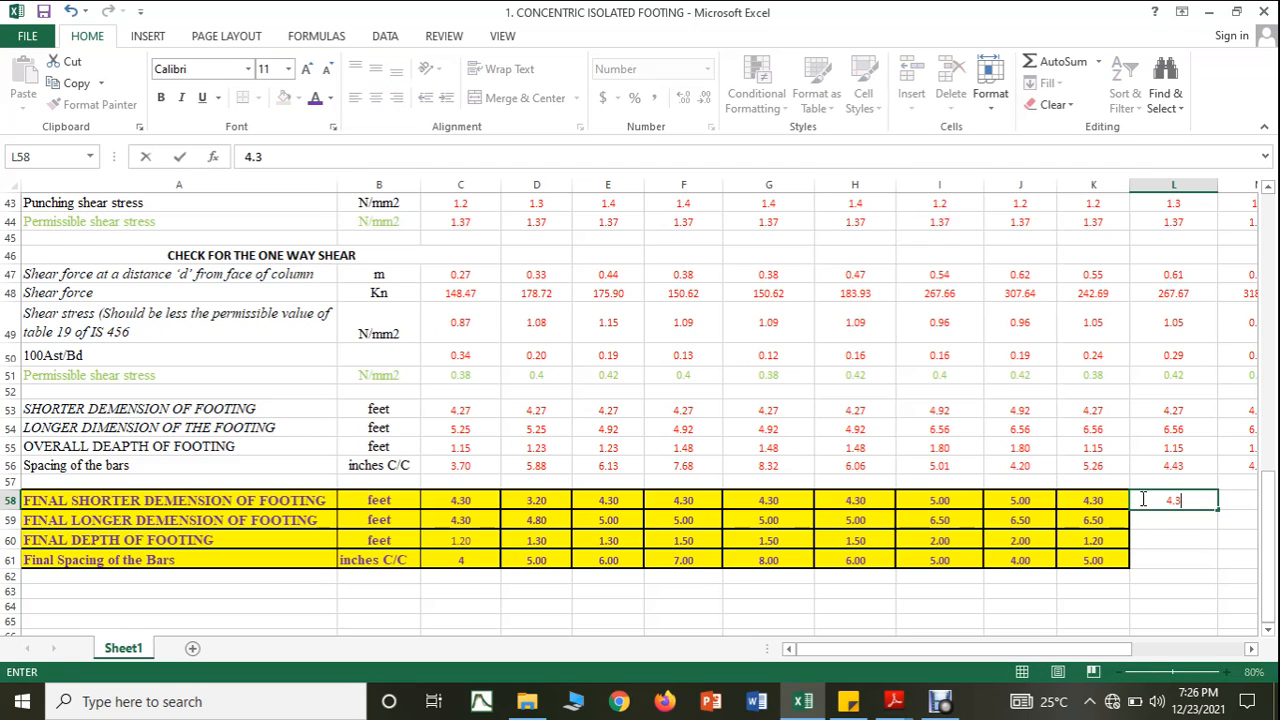
pyautogui.press('Return')
pyautogui.write('6.5')
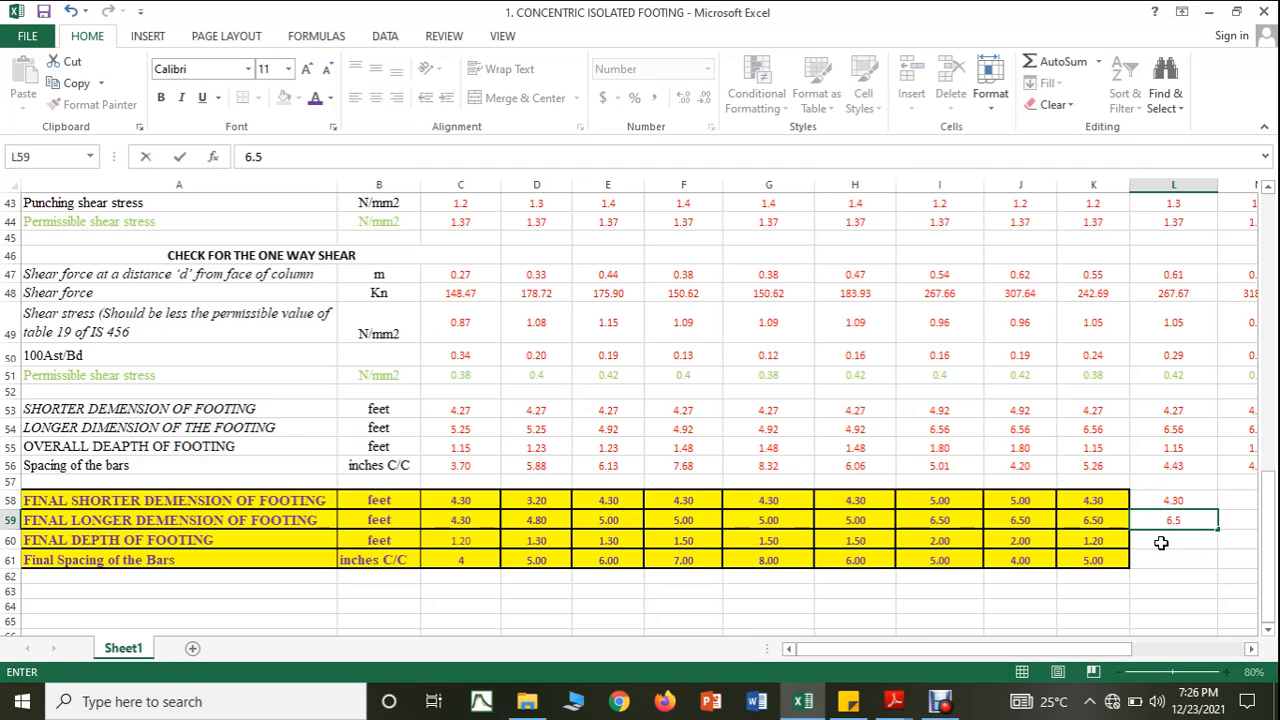
pyautogui.press('Return')
pyautogui.write('1.2')
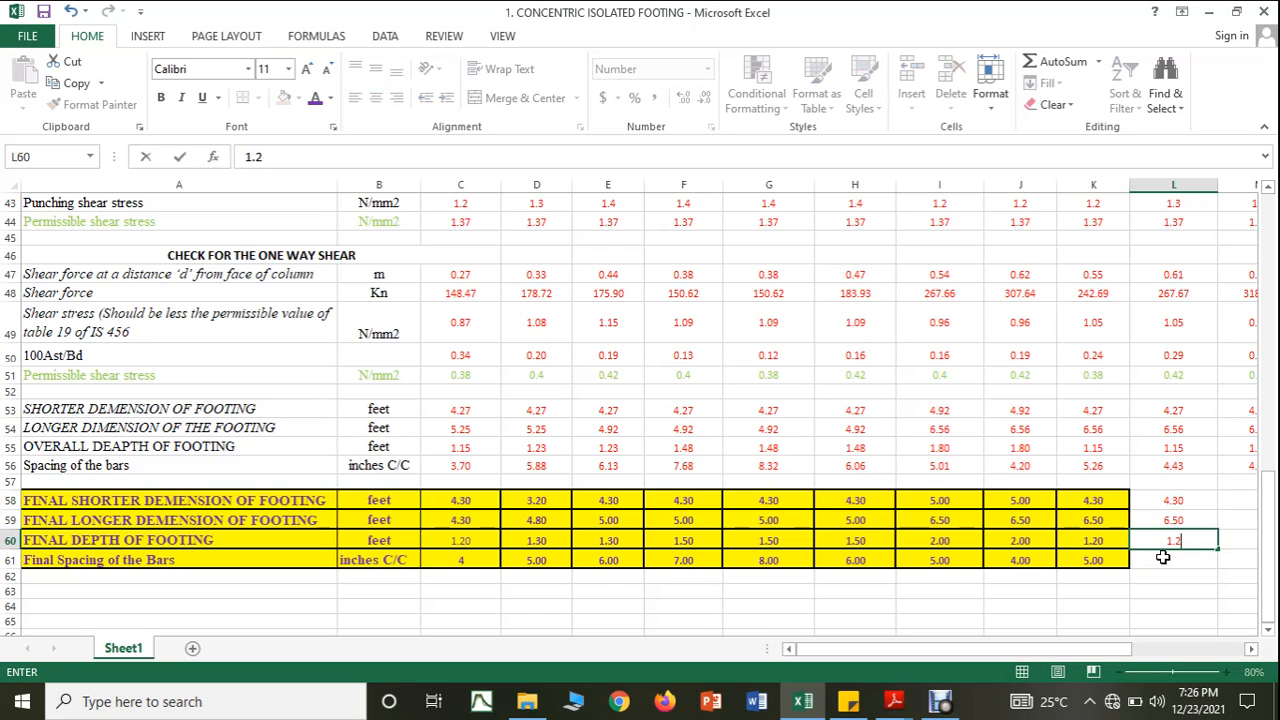
pyautogui.press('Return')
pyautogui.write('4')
pyautogui.click(1168, 604)
# Copy the formatting of K58 onto the final footing values in L58:L61
pyautogui.click(1087, 497)
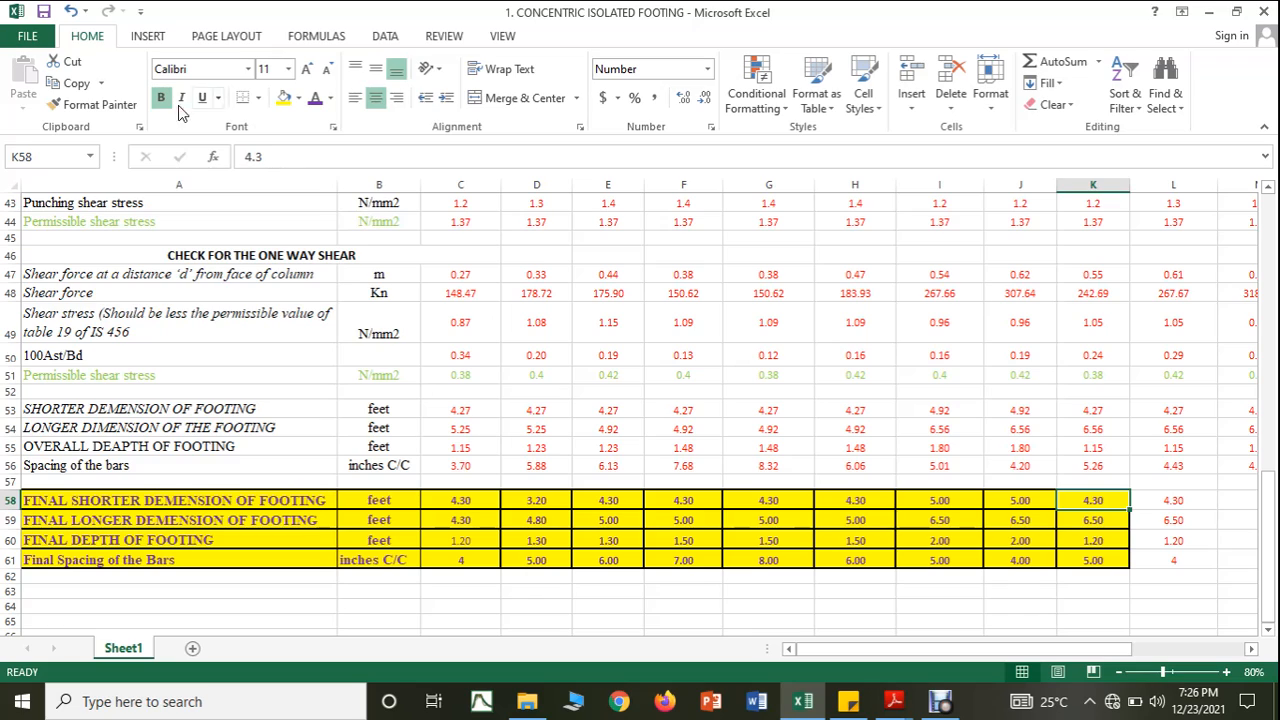
pyautogui.click(93, 104)
pyautogui.moveTo(1140, 505)
pyautogui.mouseDown()
pyautogui.moveTo(1163, 530)
pyautogui.moveTo(1165, 563)
pyautogui.mouseUp()
# Enter serial number 10 in L2 above column node 28
pyautogui.click(1119, 672)
pyautogui.scroll(7, 1075, 558)
pyautogui.scroll(5, 1069, 553)
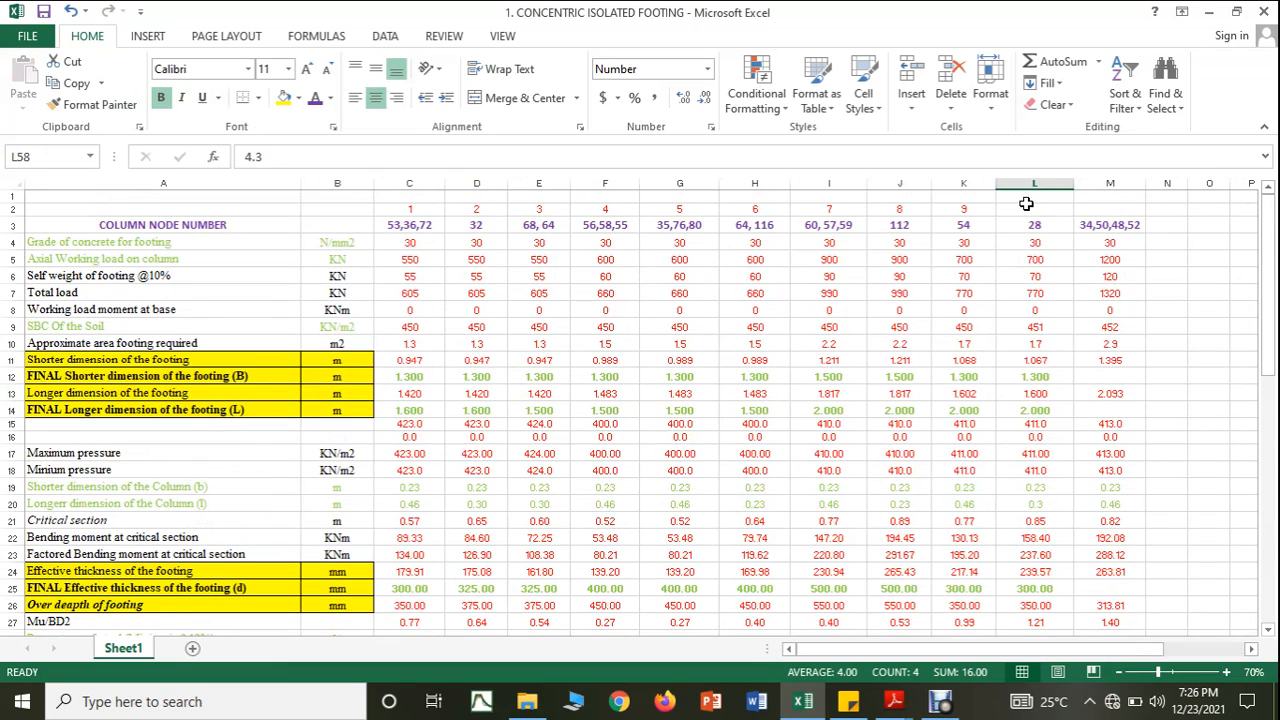
pyautogui.click(1034, 209)
pyautogui.write('10')
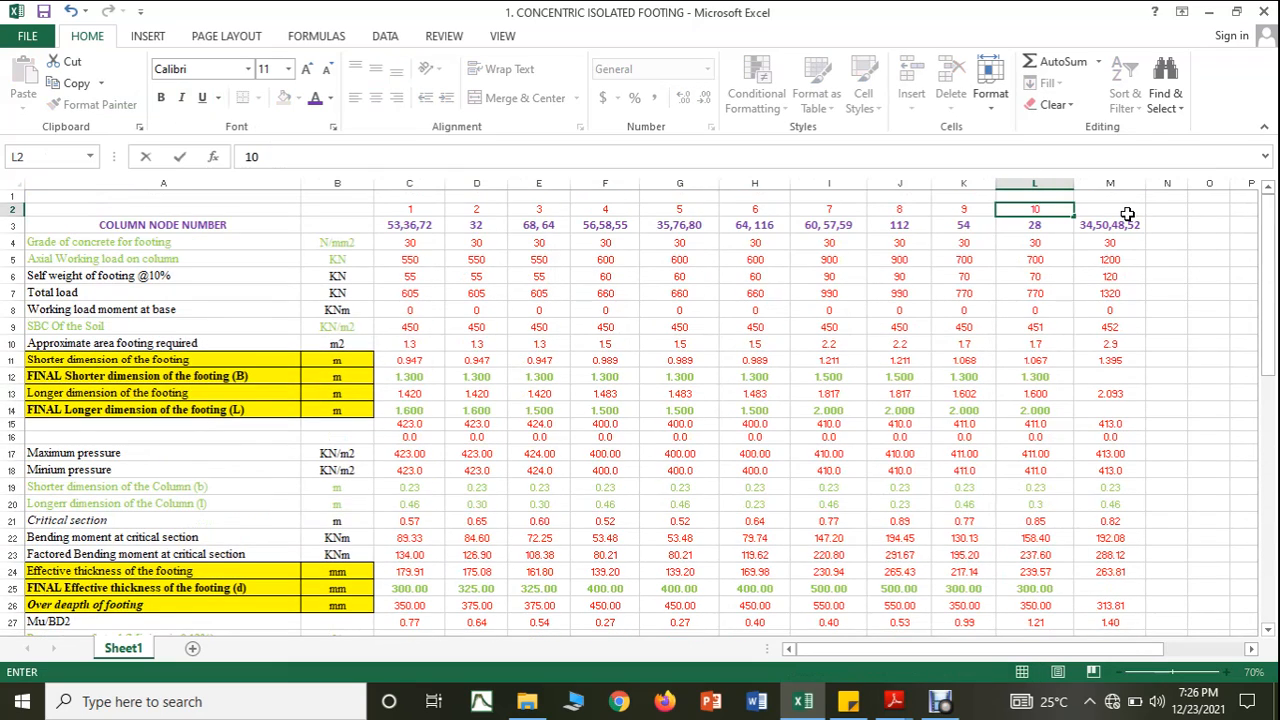
pyautogui.click(1128, 213)
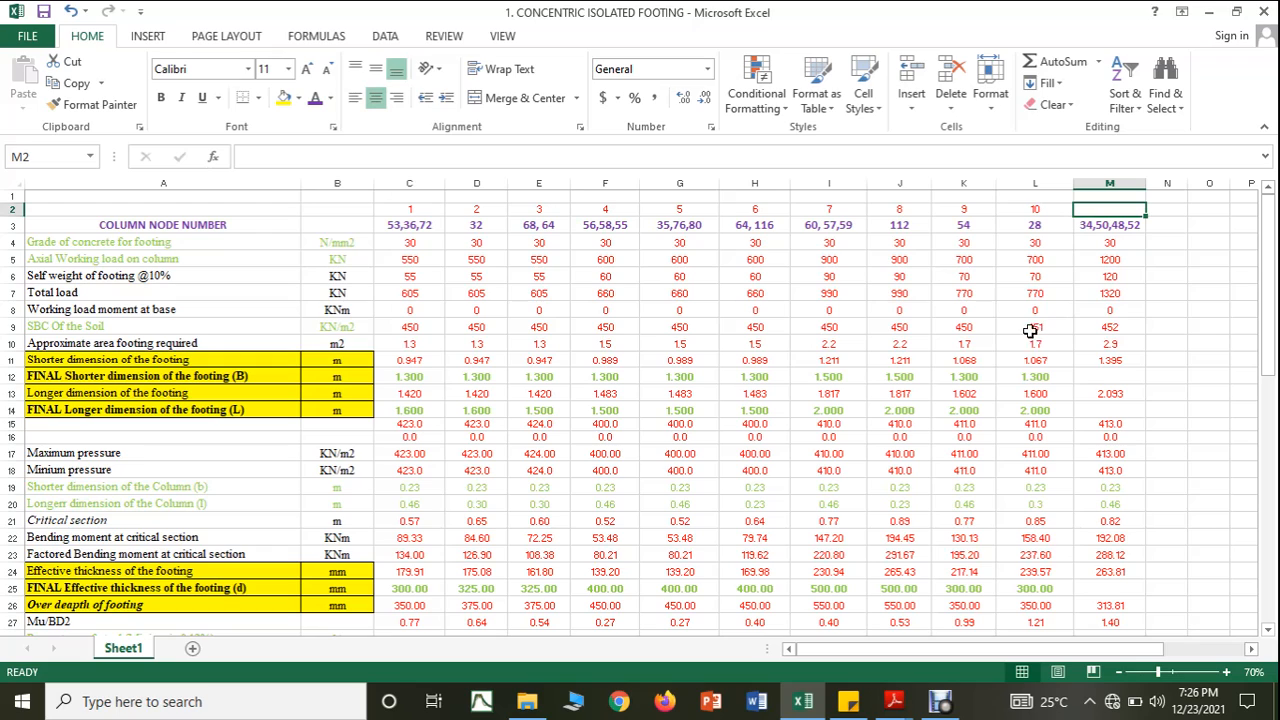
# Enter 1.5 as the final shorter dimension in M12 and 2.2 as the final longer dimension in M14
pyautogui.click(1103, 377)
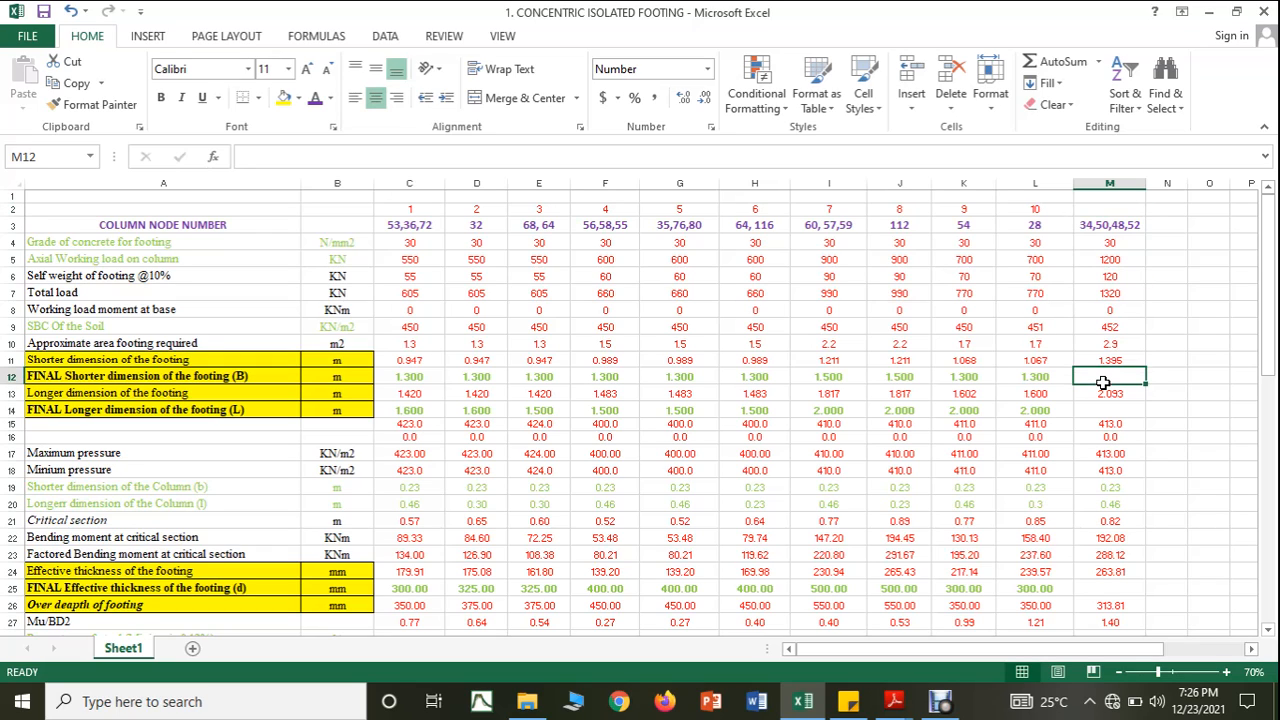
pyautogui.write('1.5')
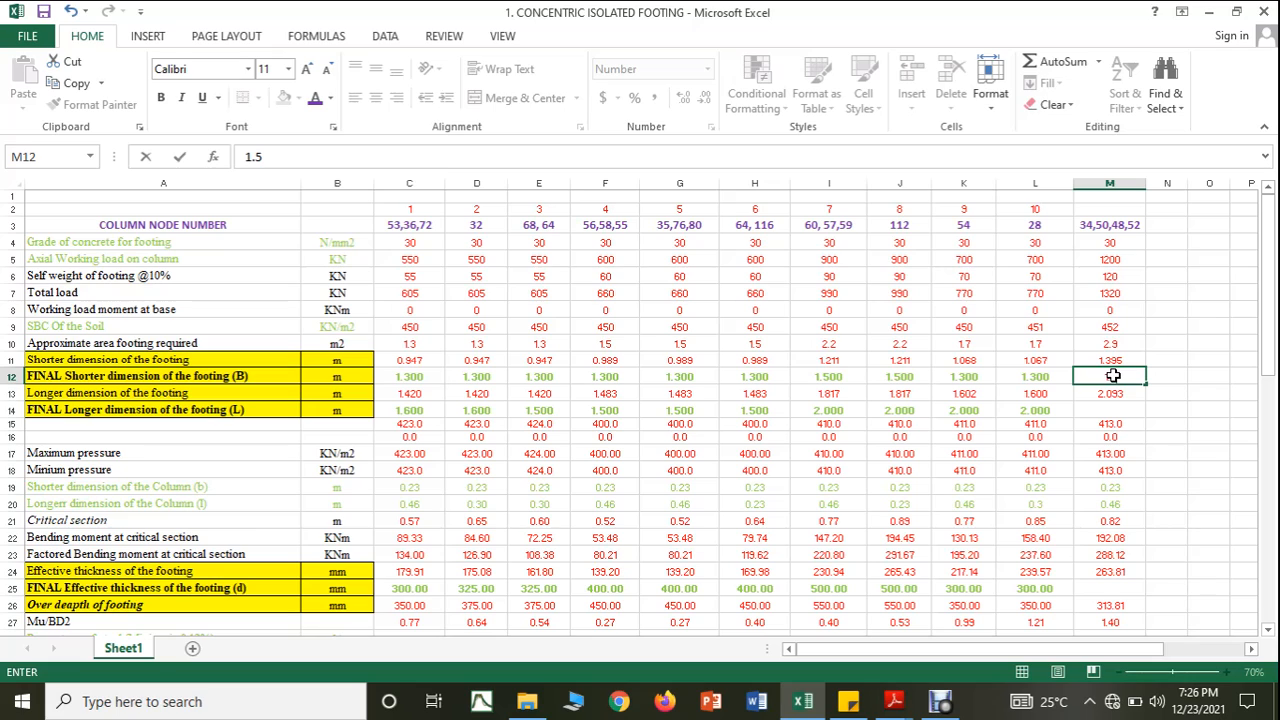
pyautogui.click(1116, 411)
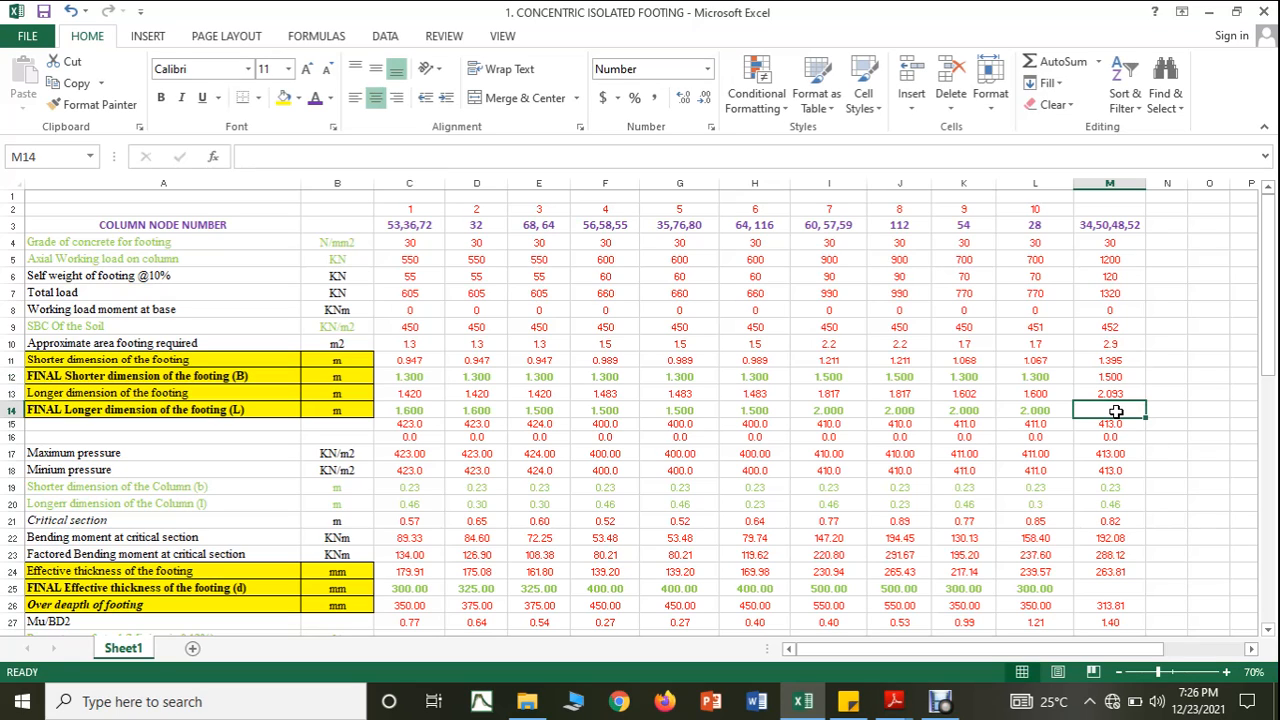
pyautogui.write('2.')
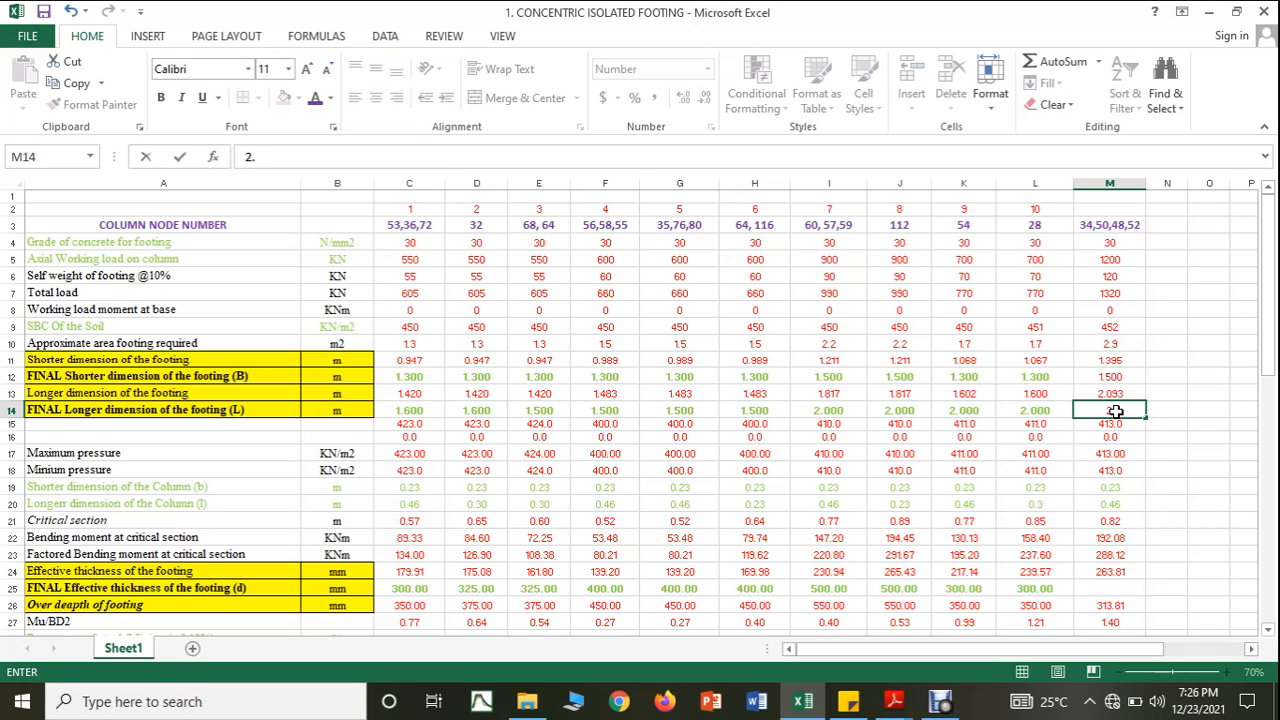
pyautogui.write('2')
pyautogui.press('Return')
# Copy the formatting of L12 onto the final footing dimensions in M12 and M14
pyautogui.click(1058, 380)
pyautogui.click(96, 105)
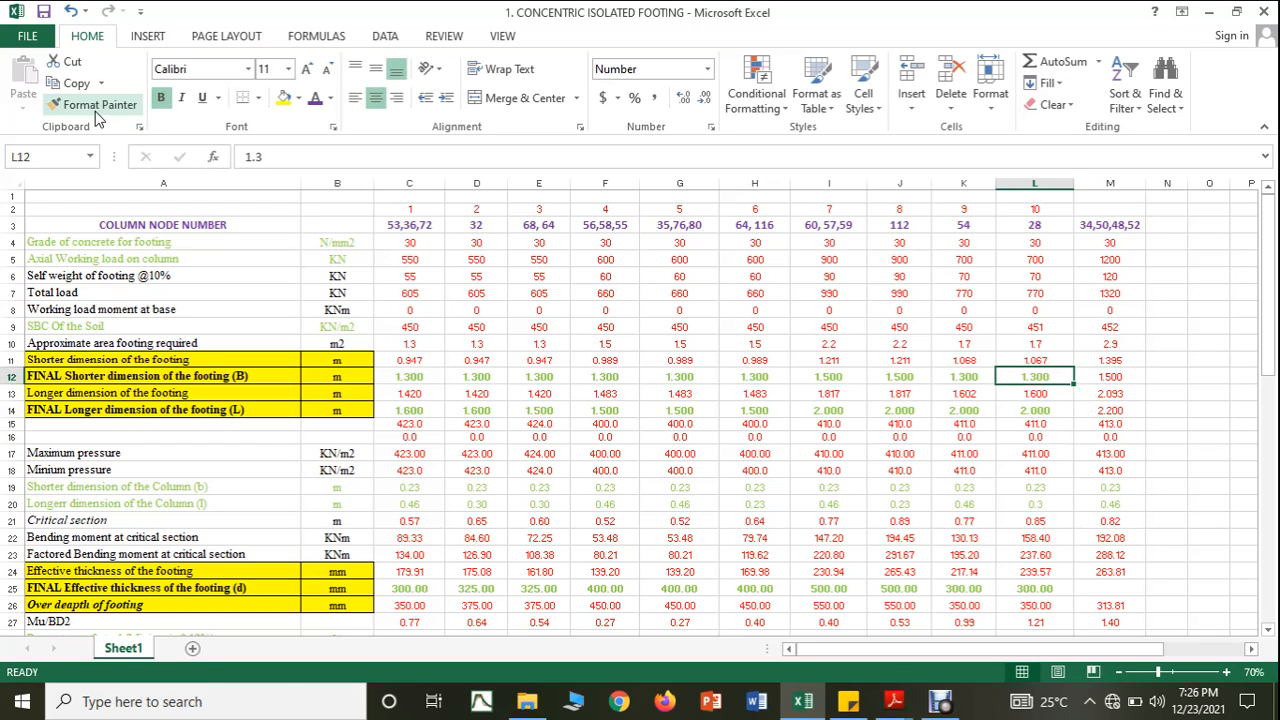
pyautogui.click(1110, 376)
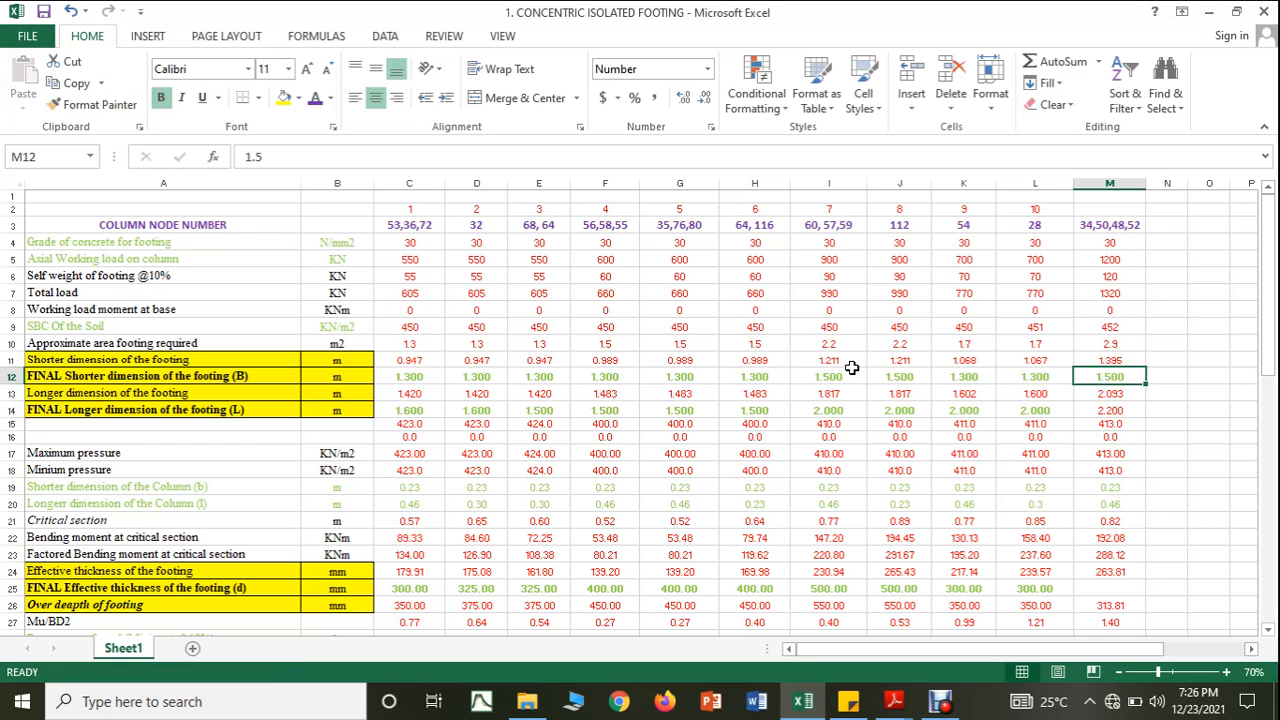
pyautogui.click(96, 105)
pyautogui.click(1110, 408)
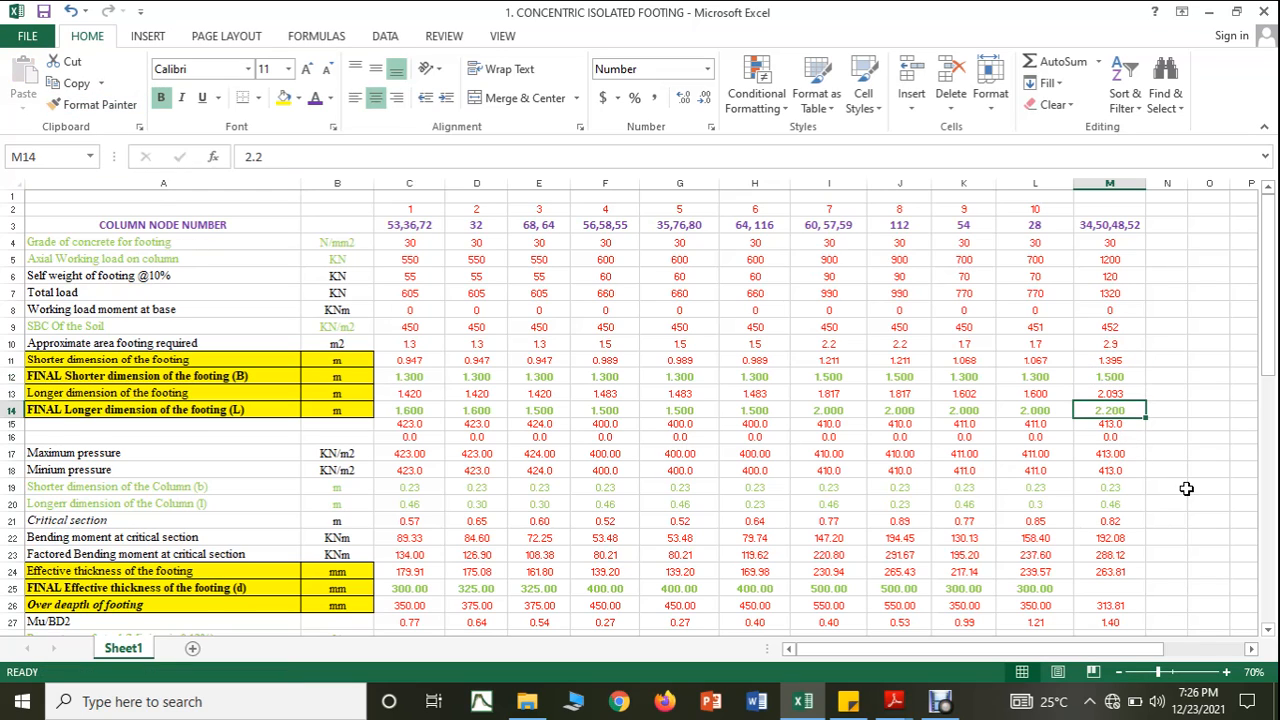
# Extend the critical section formula from L21 to M21 and enter 300 as the final effective thickness in M25
pyautogui.scroll(-2, 1170, 464)
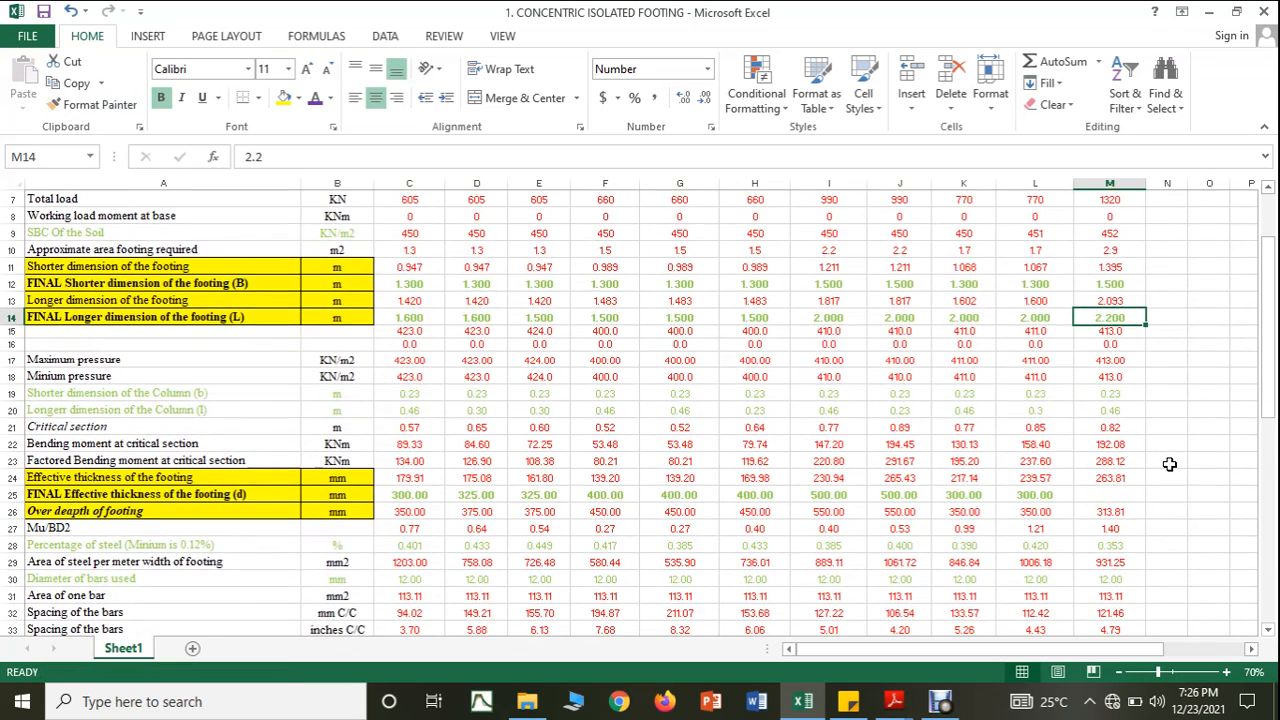
pyautogui.click(1060, 430)
pyautogui.moveTo(1077, 433); pyautogui.dragTo(1122, 436)
pyautogui.scroll(-1, 1115, 465)
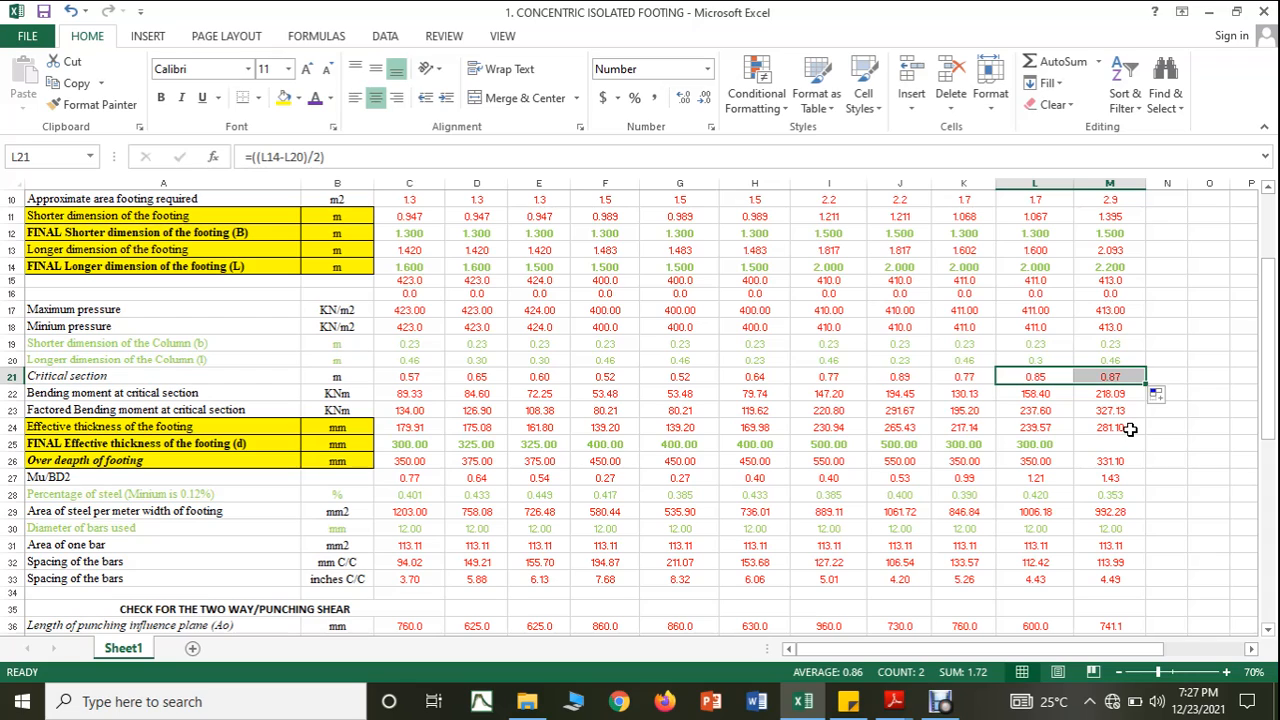
pyautogui.click(1128, 443)
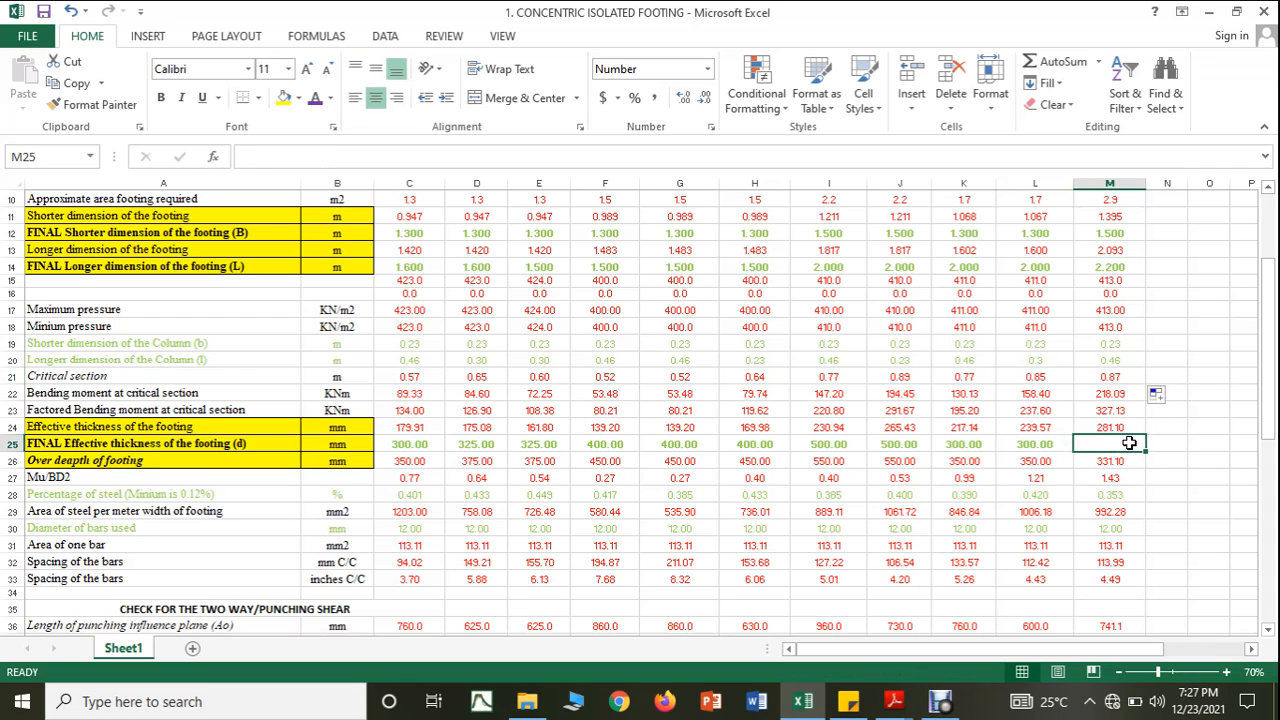
pyautogui.write('300')
pyautogui.press('Return')
# Copy the formatting of L25 onto M25 and extend the overall depth formula from L26 to M26
pyautogui.click(1035, 443)
pyautogui.click(140, 105)
pyautogui.click(1108, 448)
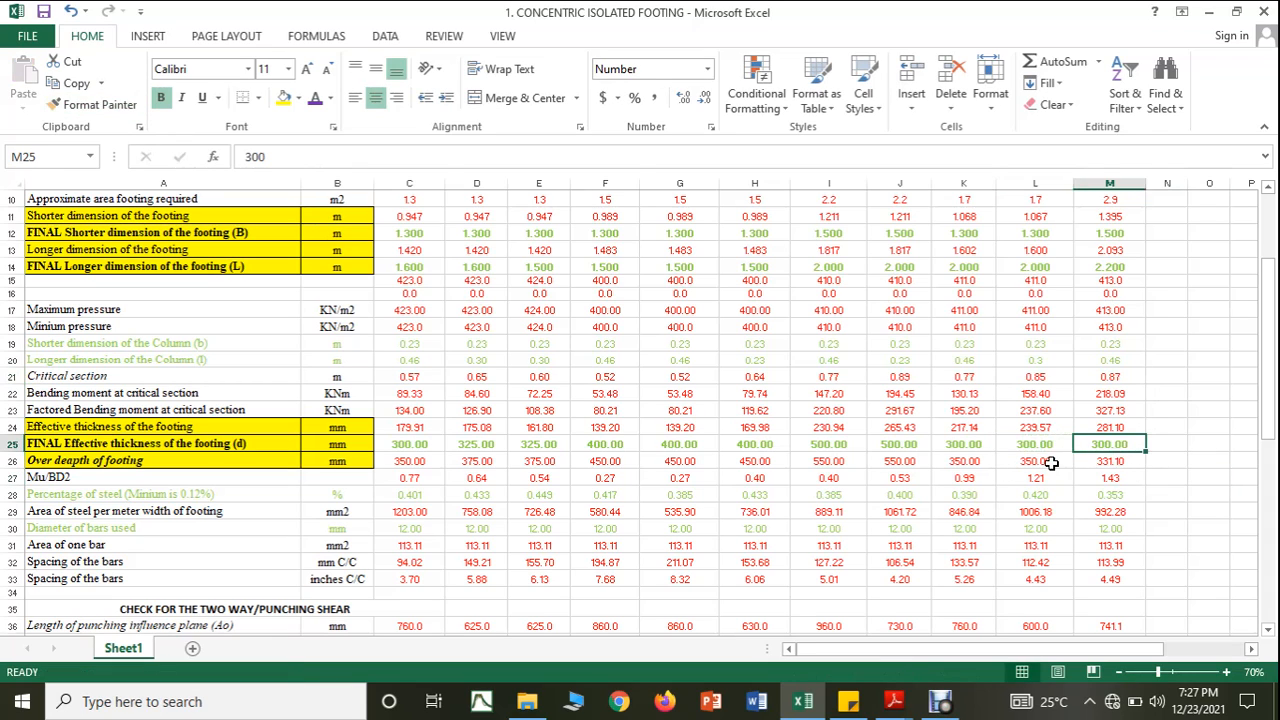
pyautogui.click(1054, 462)
pyautogui.moveTo(1072, 469); pyautogui.dragTo(1140, 470)
# Extend the punching influence plane length and width formulas from L36 and L37 to M36 and M37
pyautogui.scroll(-1, 1147, 490)
pyautogui.scroll(-1, 1147, 490)
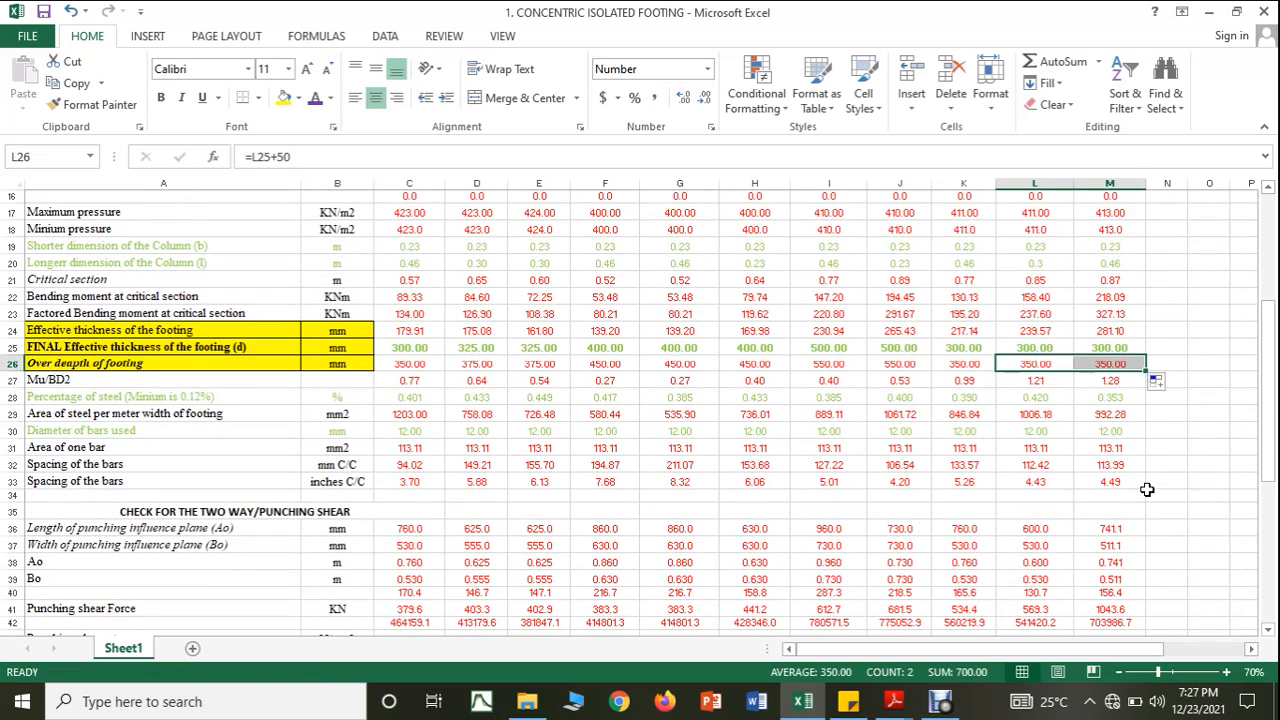
pyautogui.scroll(-1, 1147, 490)
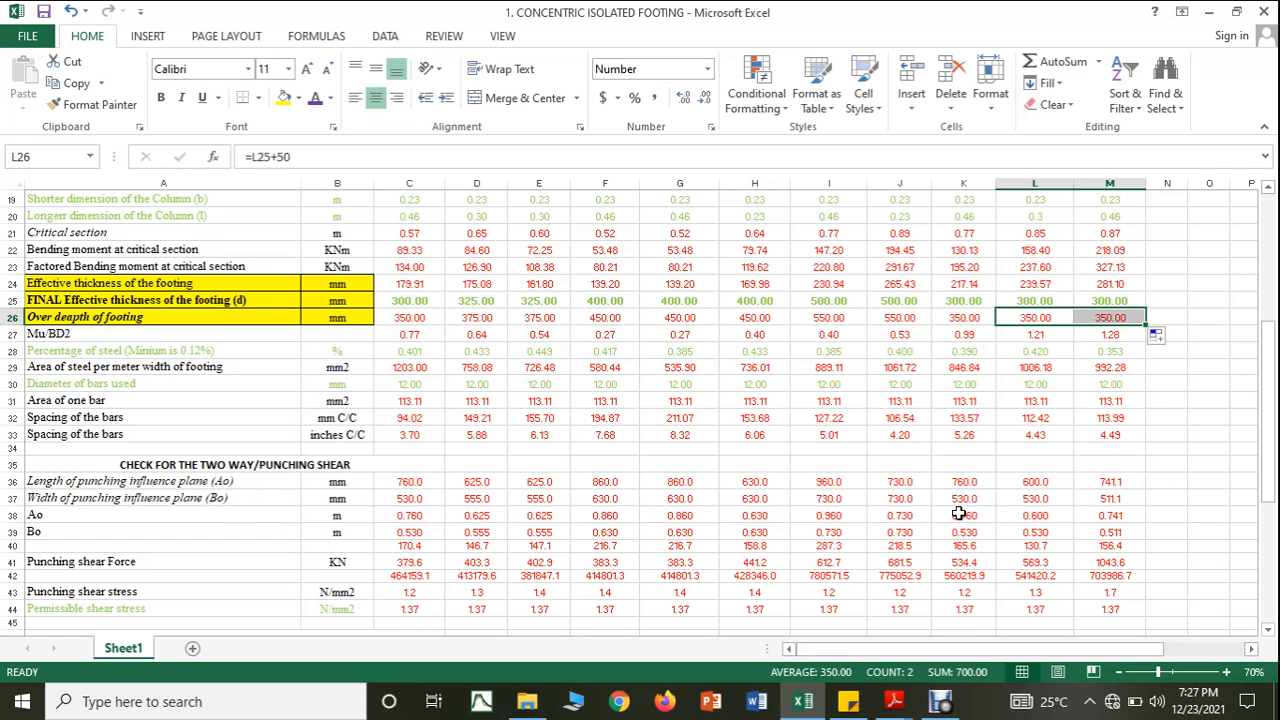
pyautogui.click(1046, 481)
pyautogui.click(1074, 491)
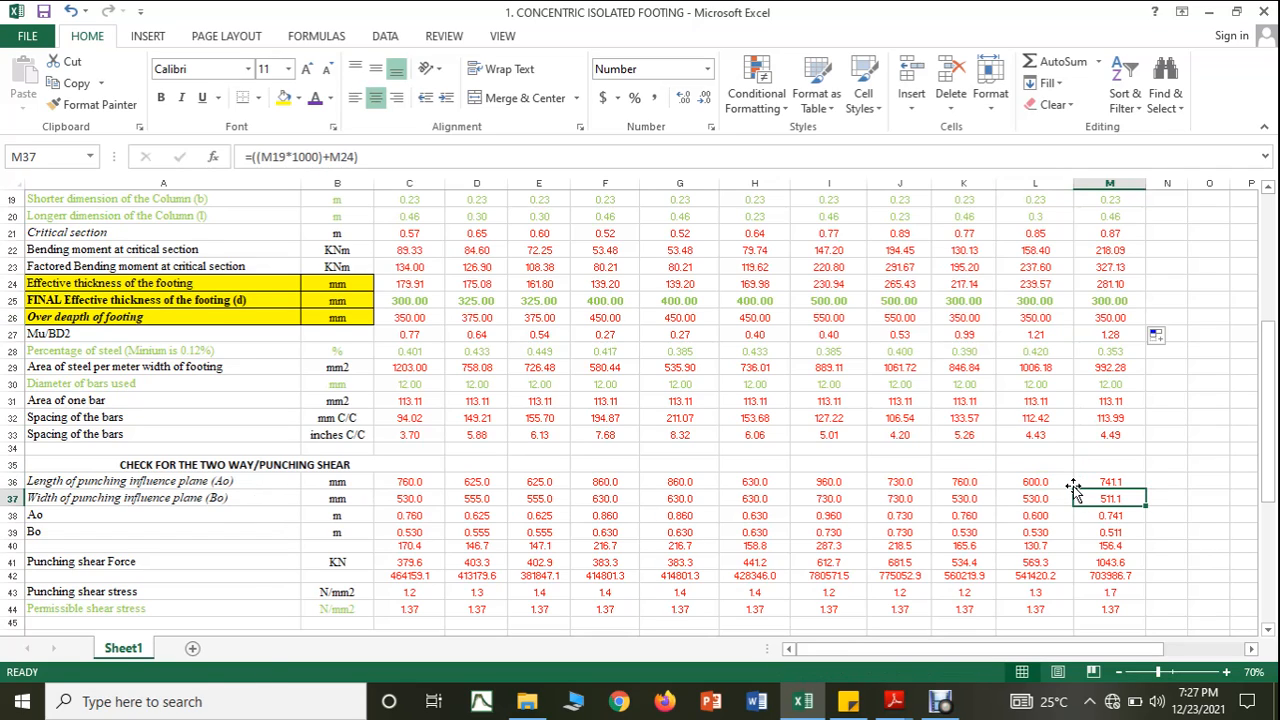
pyautogui.click(1070, 485)
pyautogui.moveTo(1074, 487); pyautogui.dragTo(1112, 500)
pyautogui.click(1057, 497)
pyautogui.scroll(-2, 1078, 510)
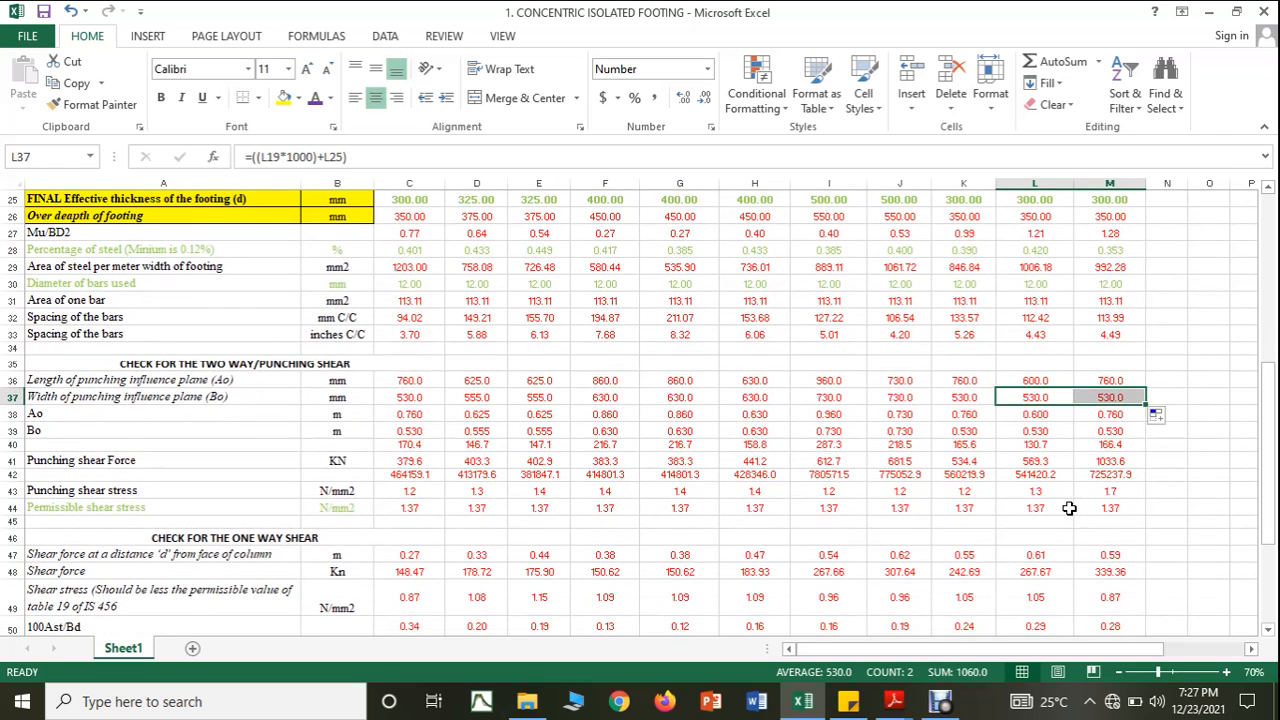
# Set the final longer dimension of the footing in M14 to 2.5 m
pyautogui.click(1132, 509)
pyautogui.click(1128, 489)
pyautogui.scroll(8, 1128, 489)
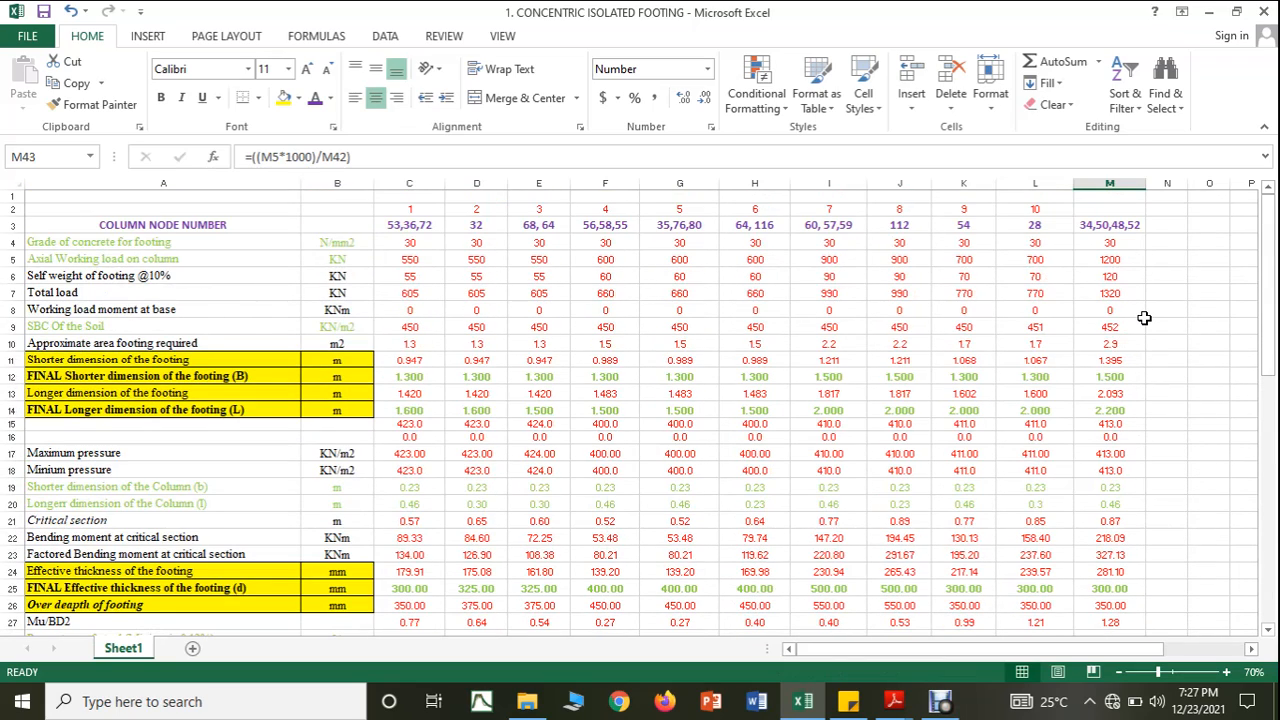
pyautogui.click(1120, 413)
pyautogui.write('2.5')
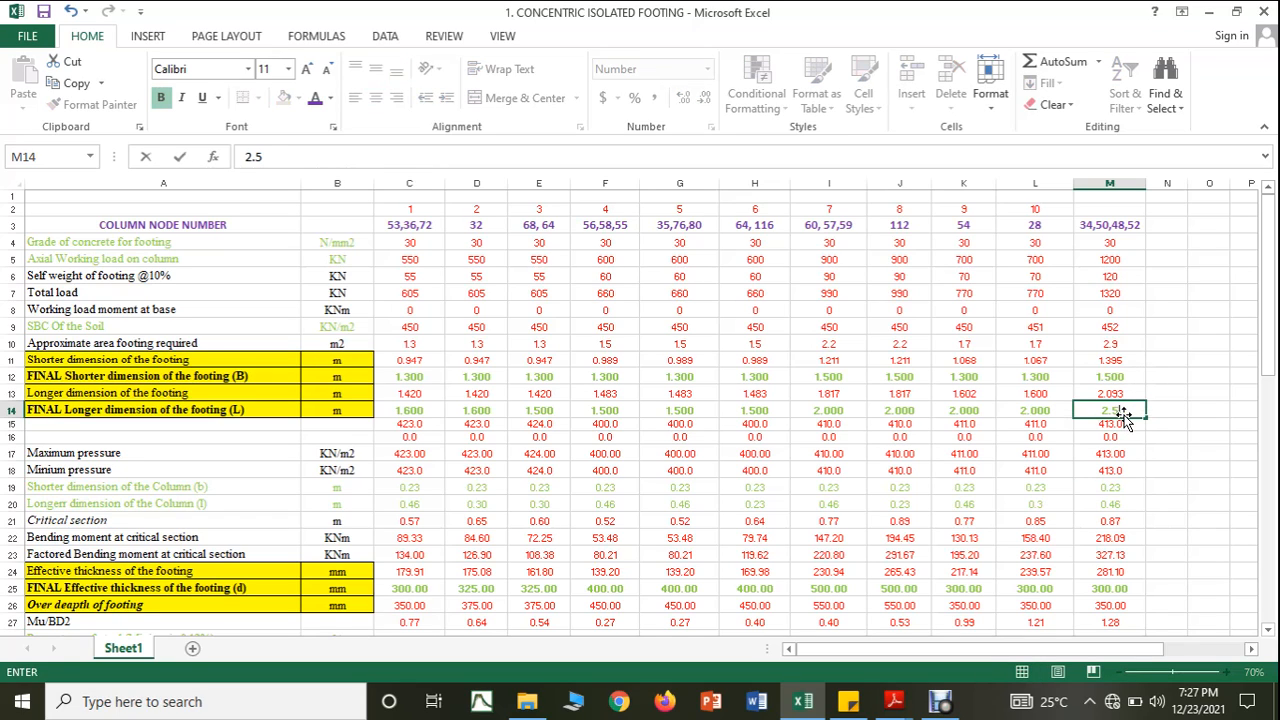
pyautogui.click(1130, 476)
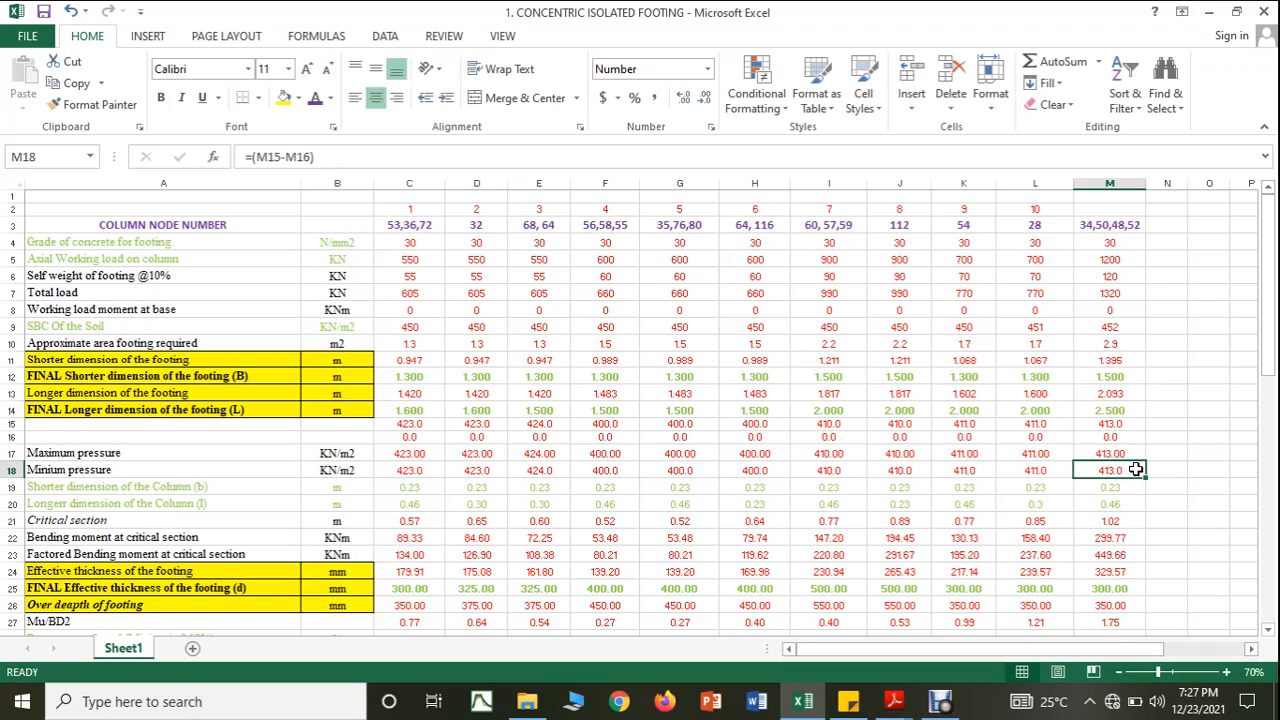
# Set the final effective thickness of the footing in M25 to 350 mm
pyautogui.scroll(-1, 1136, 469)
pyautogui.scroll(-5, 1136, 469)
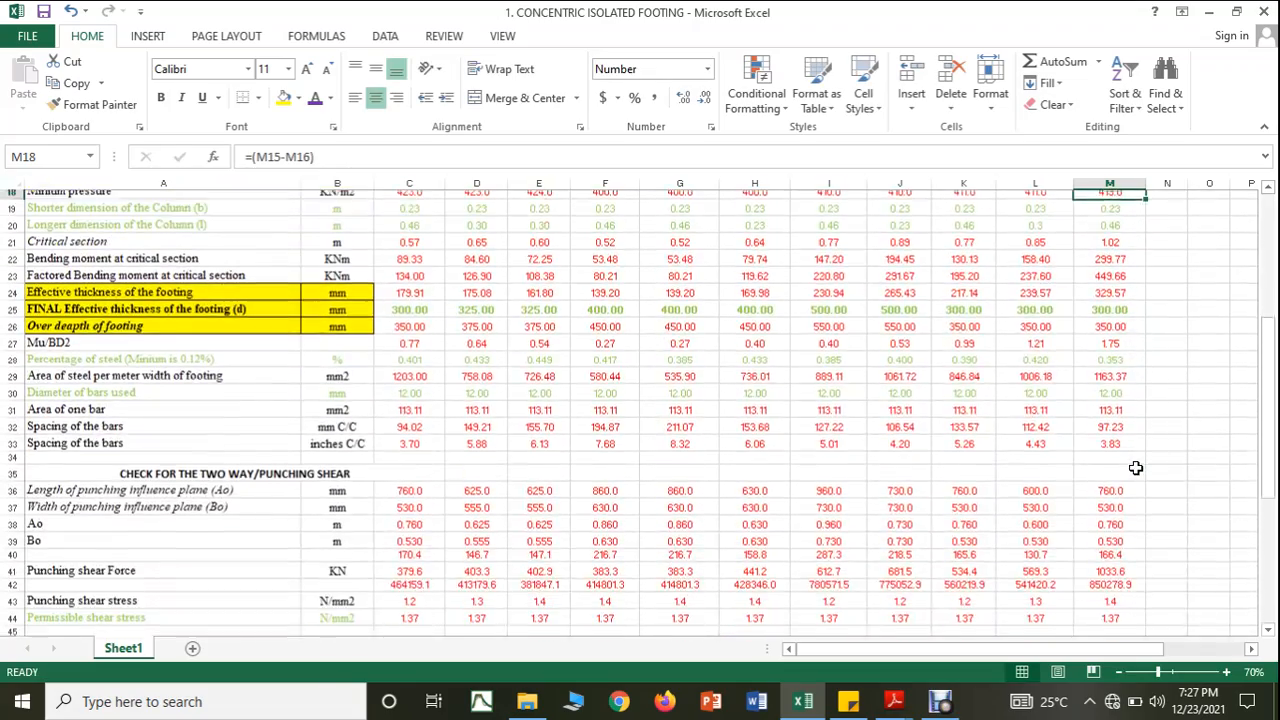
pyautogui.scroll(-1, 1136, 468)
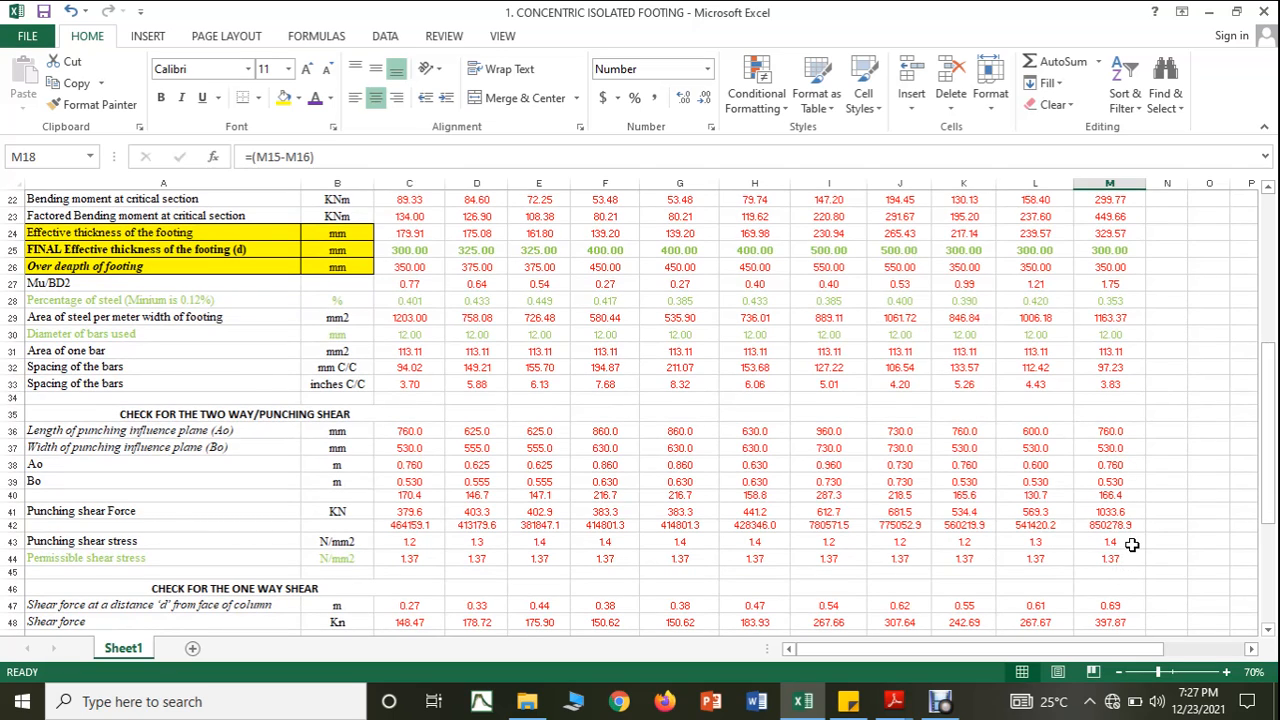
pyautogui.scroll(2, 1131, 544)
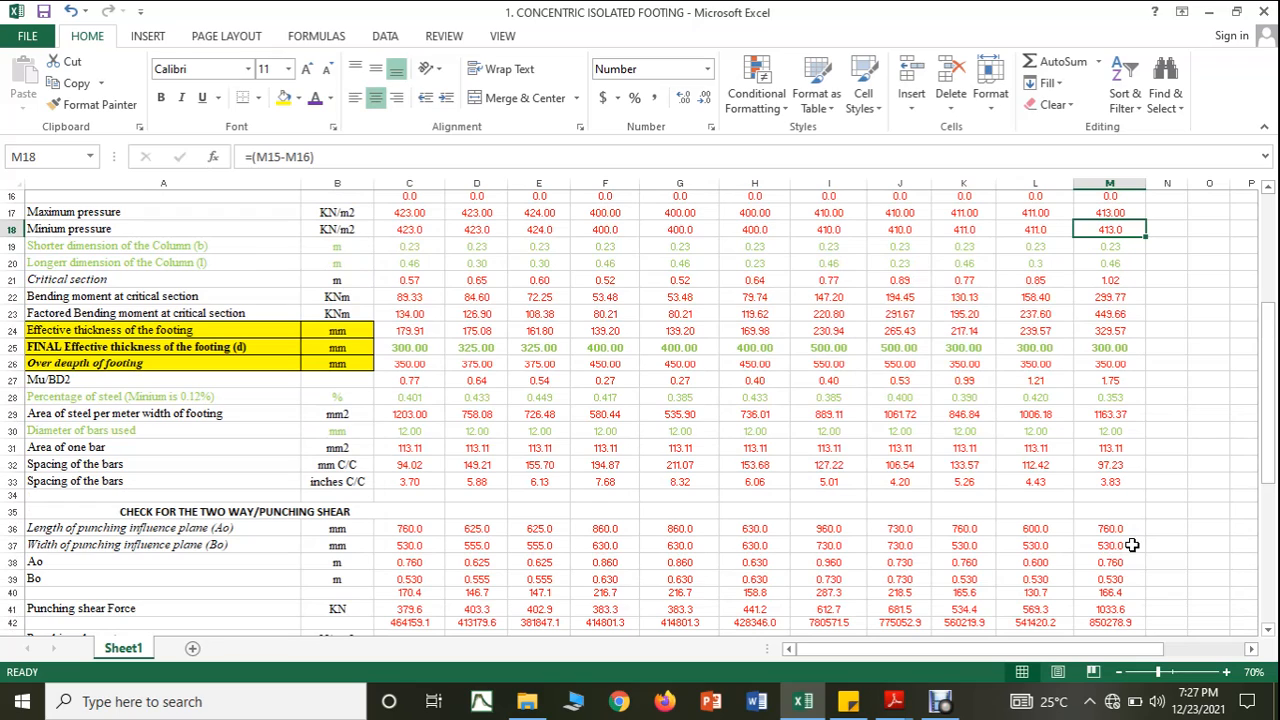
pyautogui.click(1112, 348)
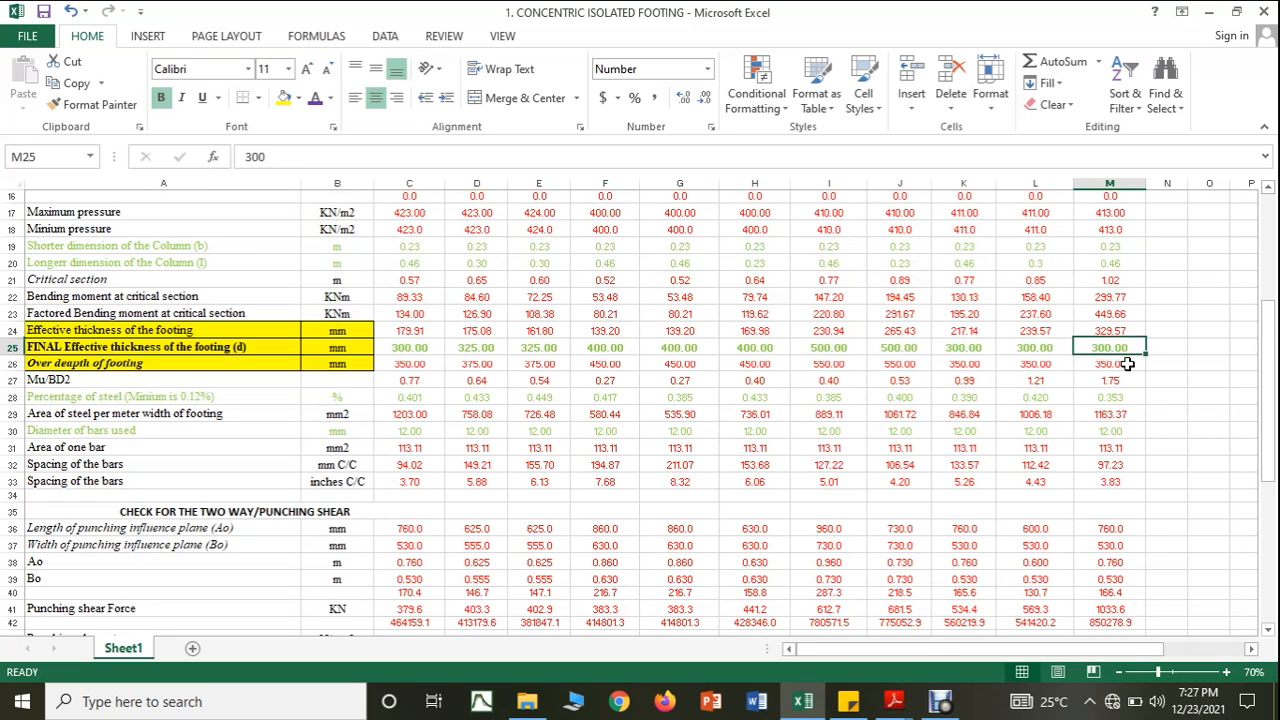
pyautogui.write('350')
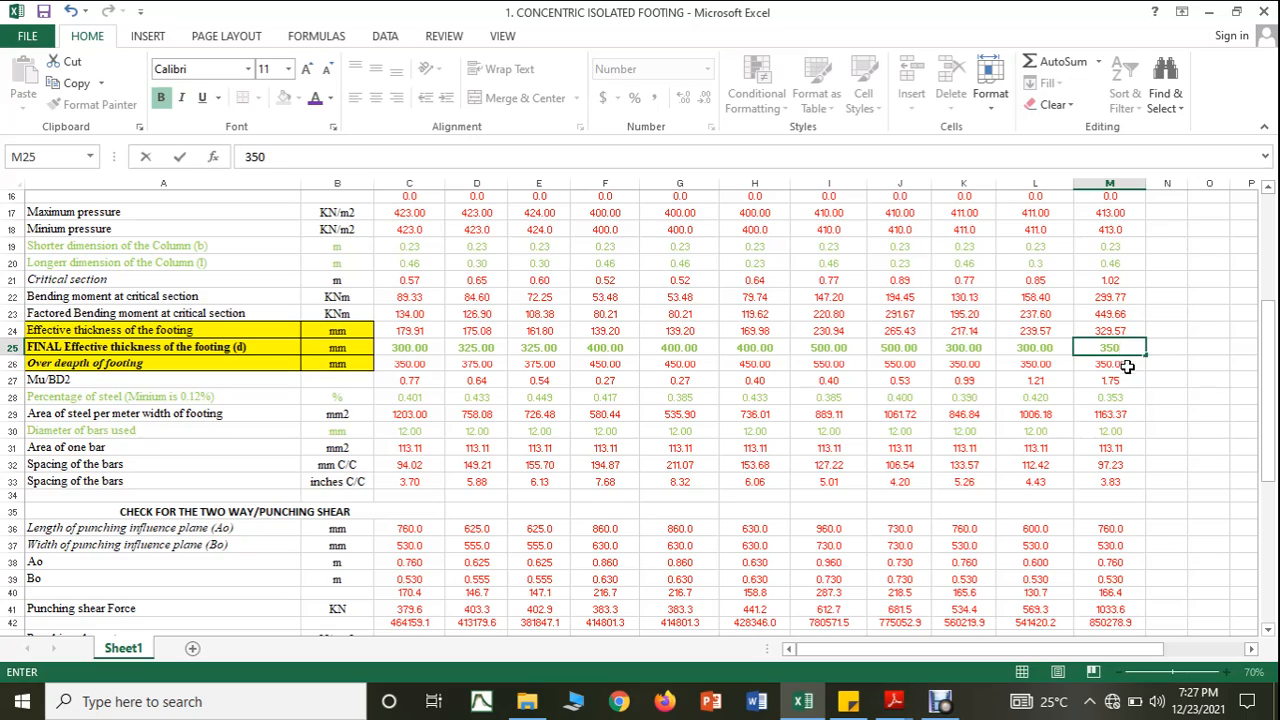
pyautogui.click(1137, 429)
# Extend the shorter and longer footing dimension formulas in feet from L53 and L54 to M53 and M54
pyautogui.scroll(-6, 1137, 428)
pyautogui.scroll(-1, 1137, 427)
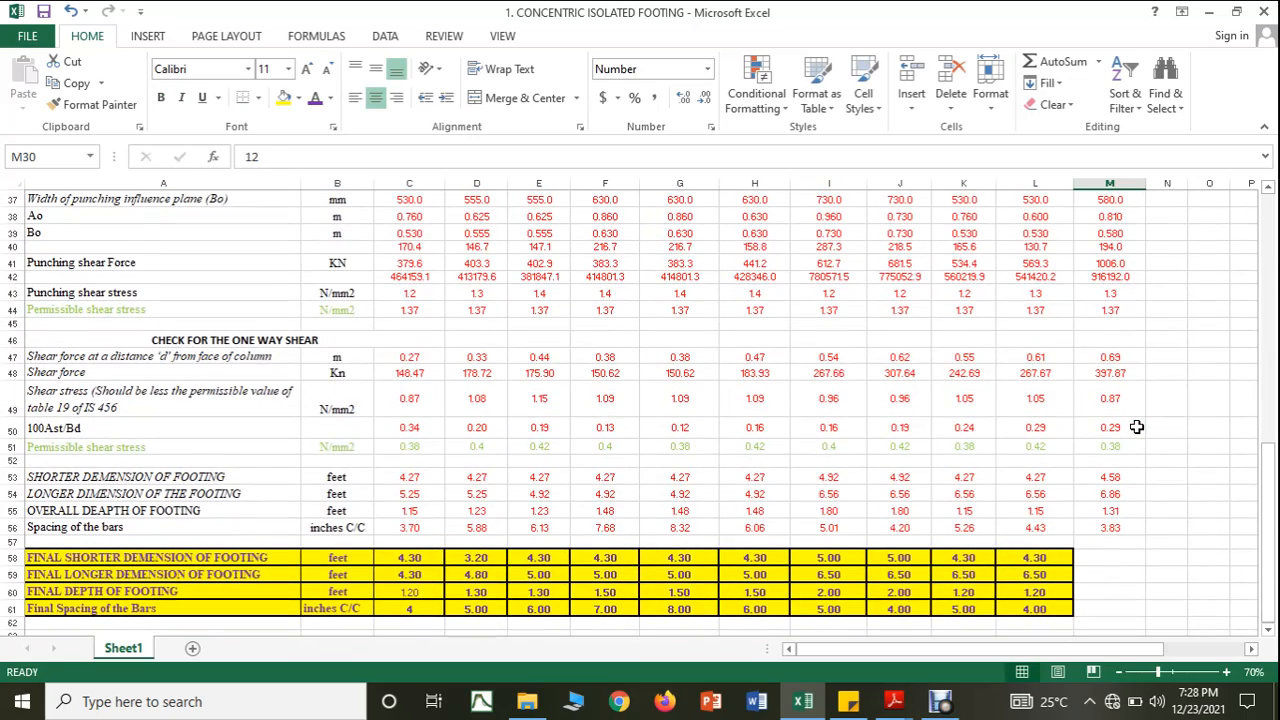
pyautogui.click(1124, 310)
pyautogui.click(1128, 292)
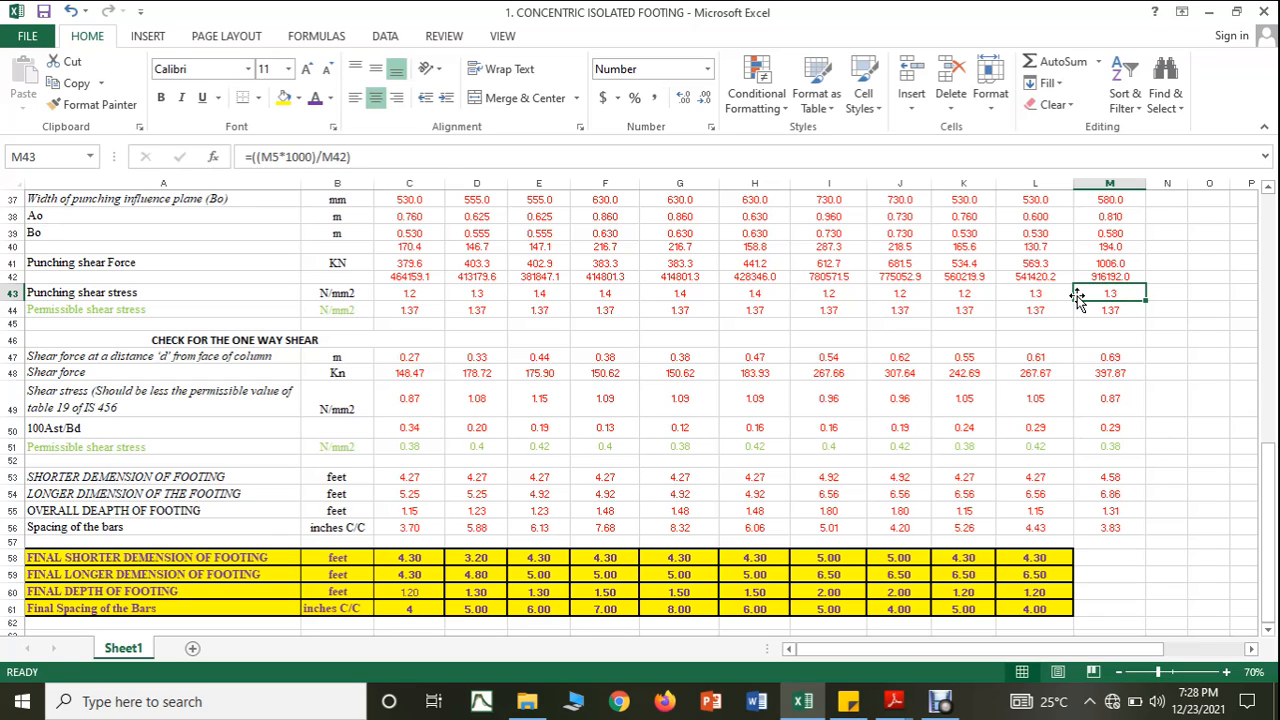
pyautogui.click(1060, 478)
pyautogui.moveTo(1073, 484); pyautogui.dragTo(1110, 500)
pyautogui.click(1068, 496)
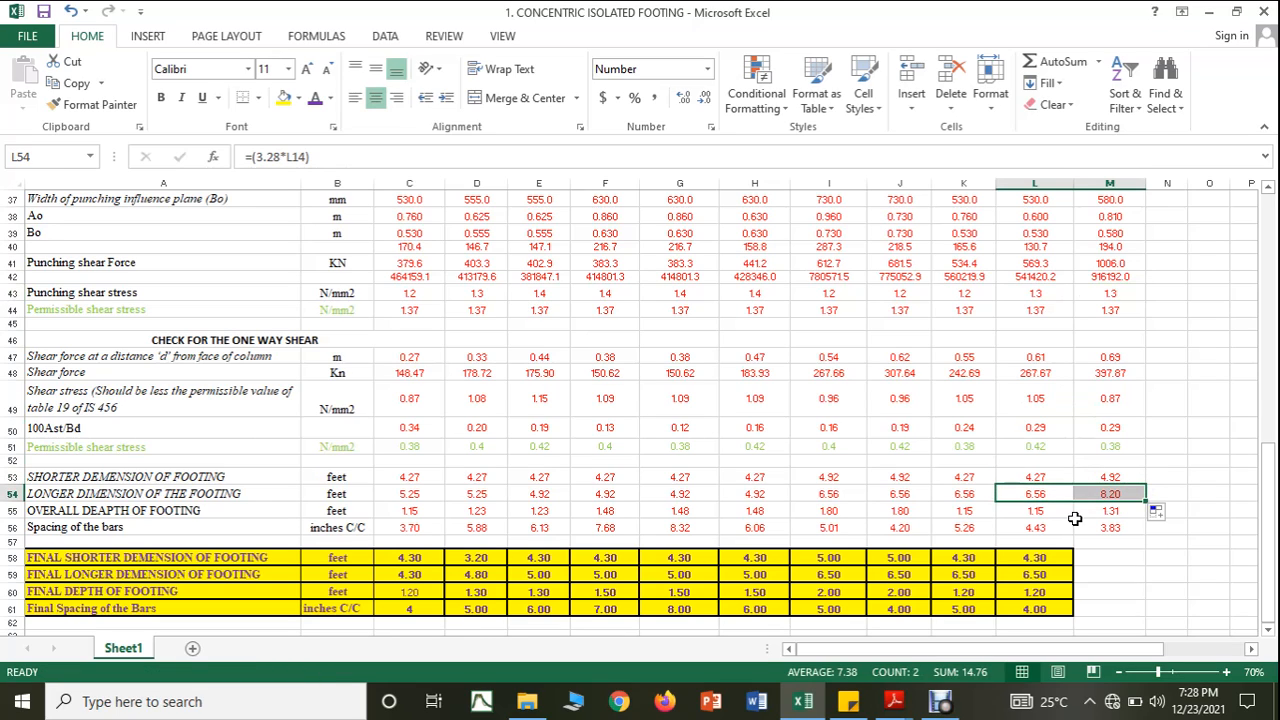
# Enter the final shorter dimension 5, longer dimension 8.3 and depth 1.4 feet in M58, M59 and M60
pyautogui.click(1098, 555)
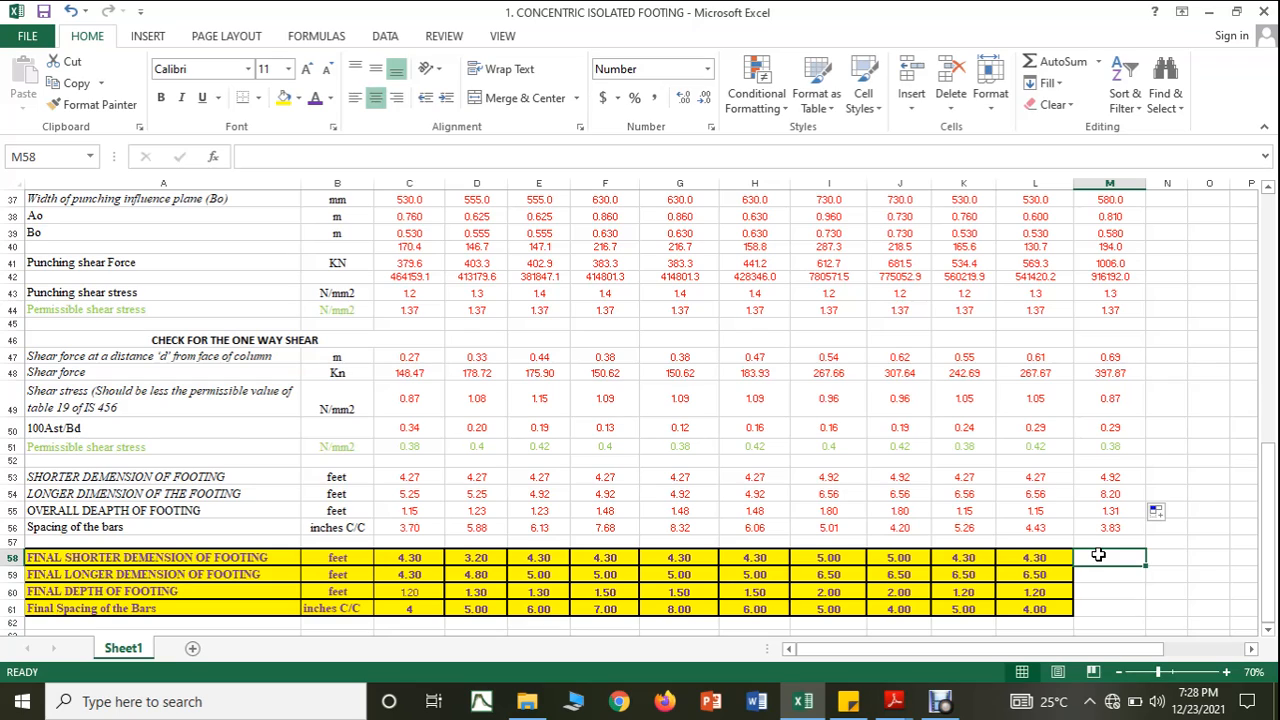
pyautogui.write('5')
pyautogui.click(1098, 571)
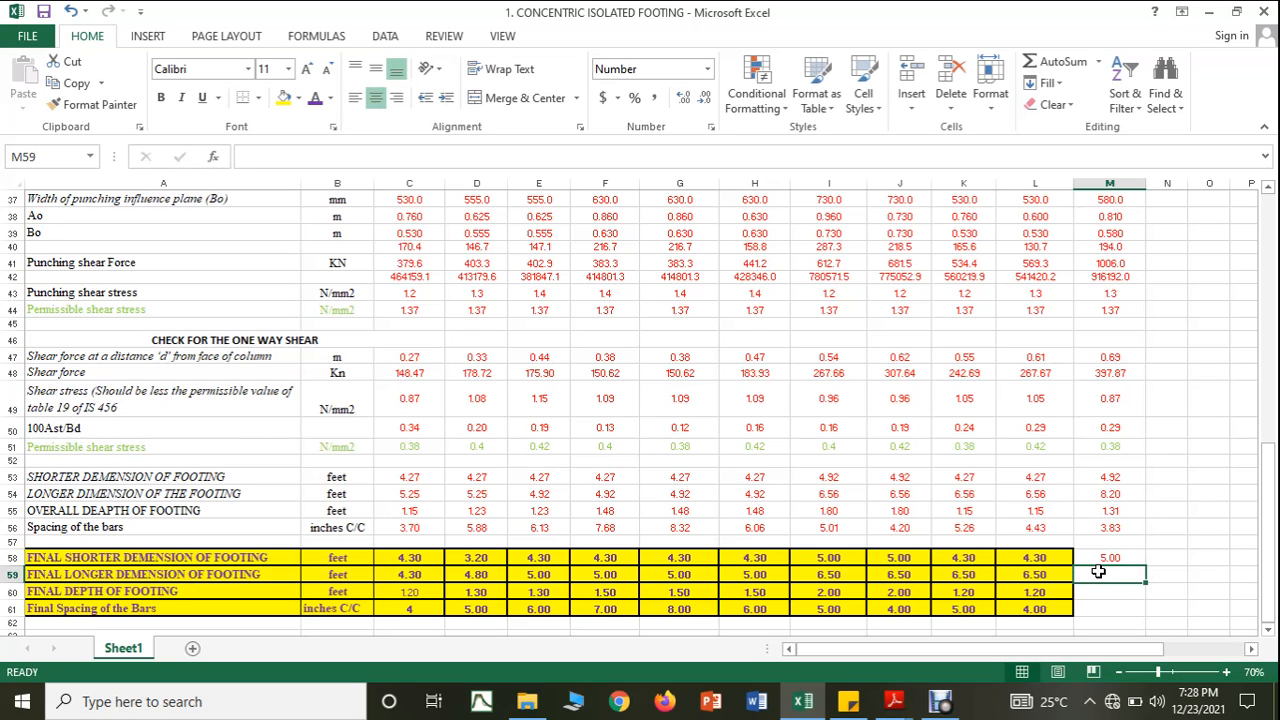
pyautogui.write('8.5')
pyautogui.press('BackSpace')
pyautogui.write('3')
pyautogui.click(1103, 593)
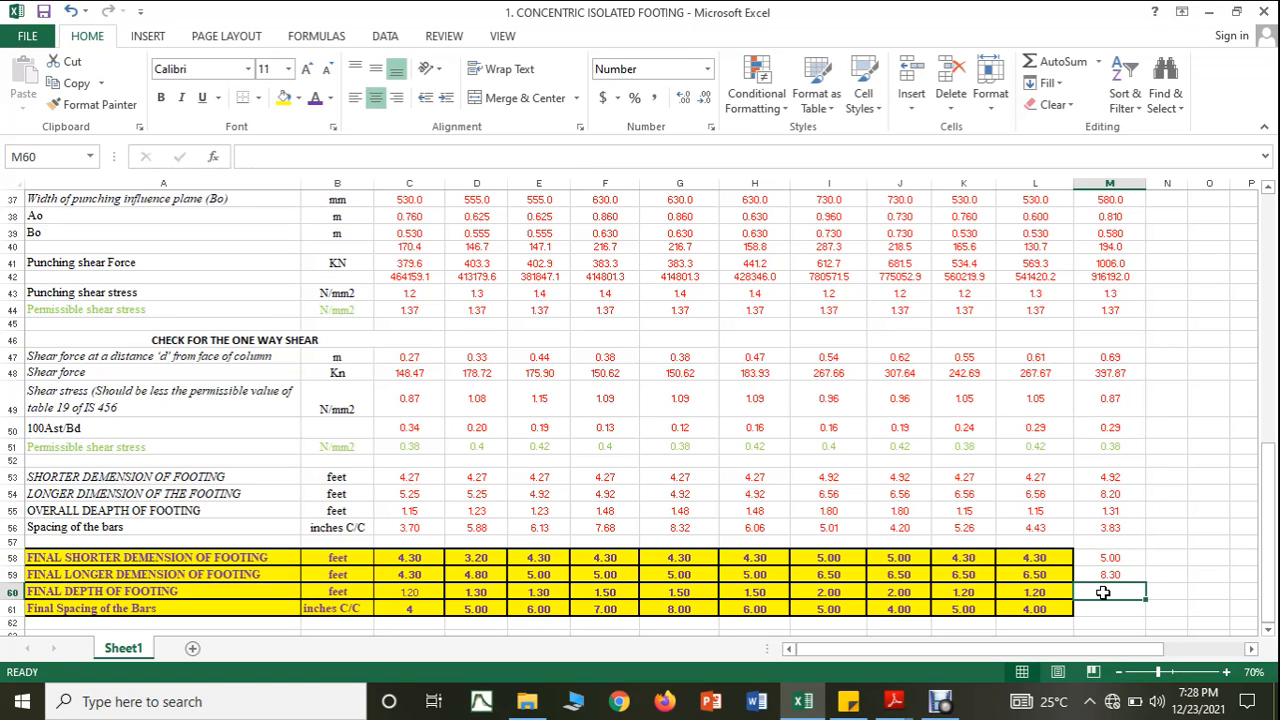
pyautogui.write('1.4')
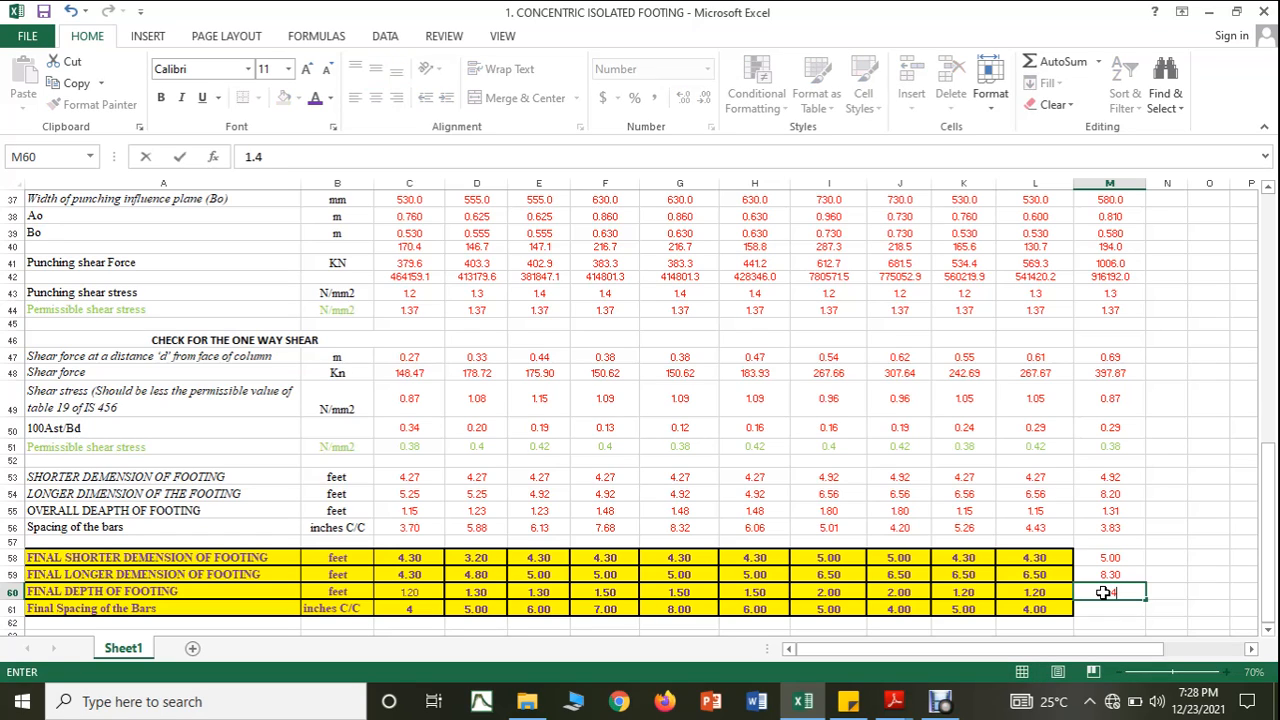
# Enter 4 inches as the final spacing of the bars in M61
pyautogui.click(1112, 610)
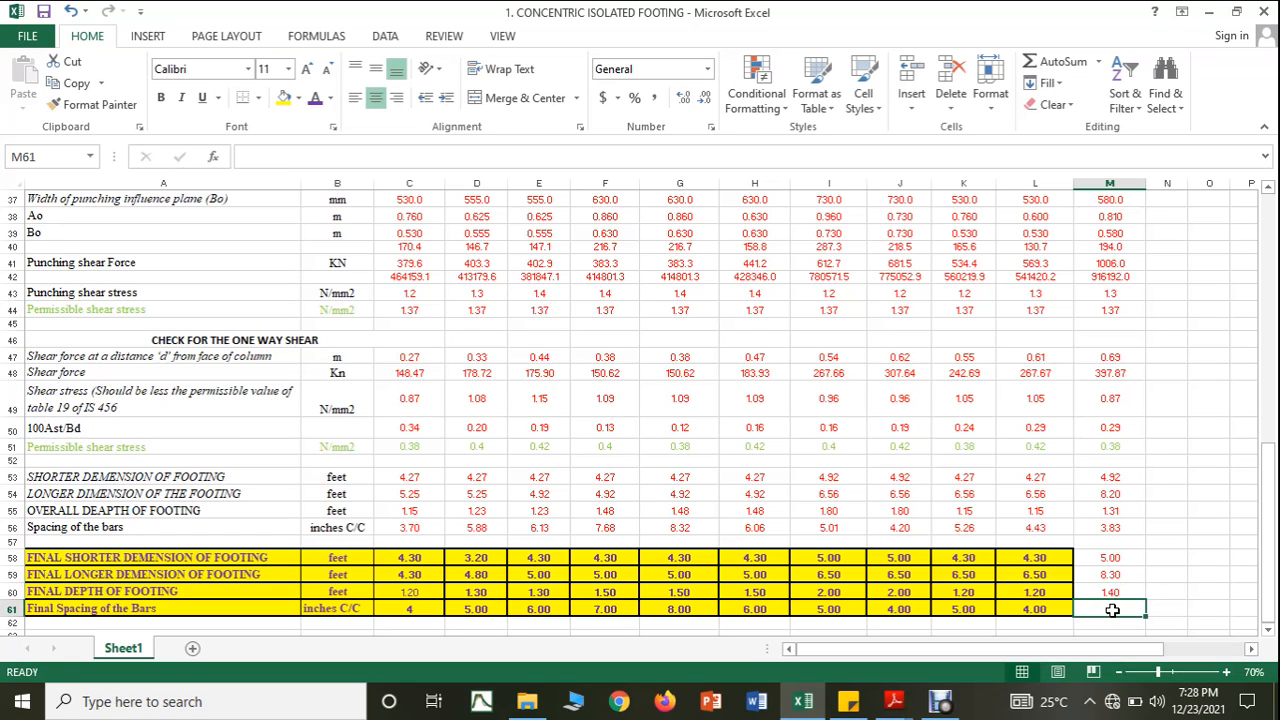
pyautogui.write('4')
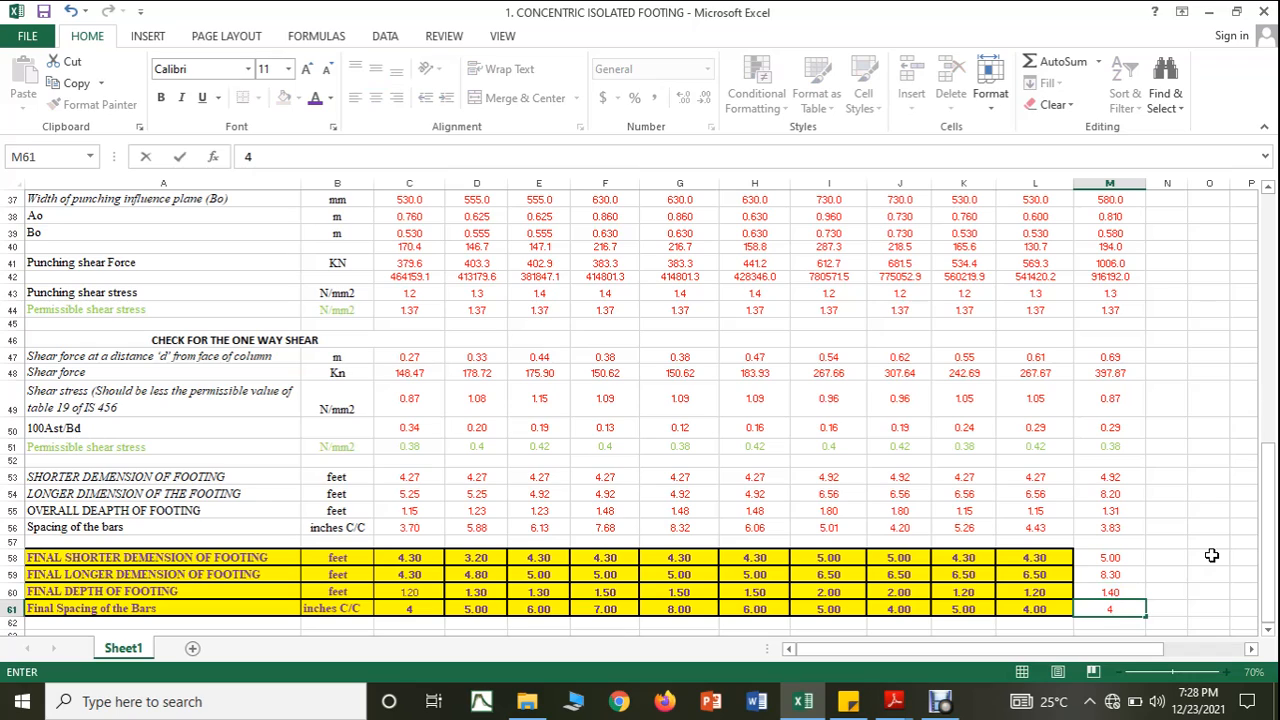
pyautogui.press('Escape')
pyautogui.click(1124, 523)
# Try a bar diameter of 10 mm in M30 and check the resulting bar spacing
pyautogui.scroll(5, 1124, 523)
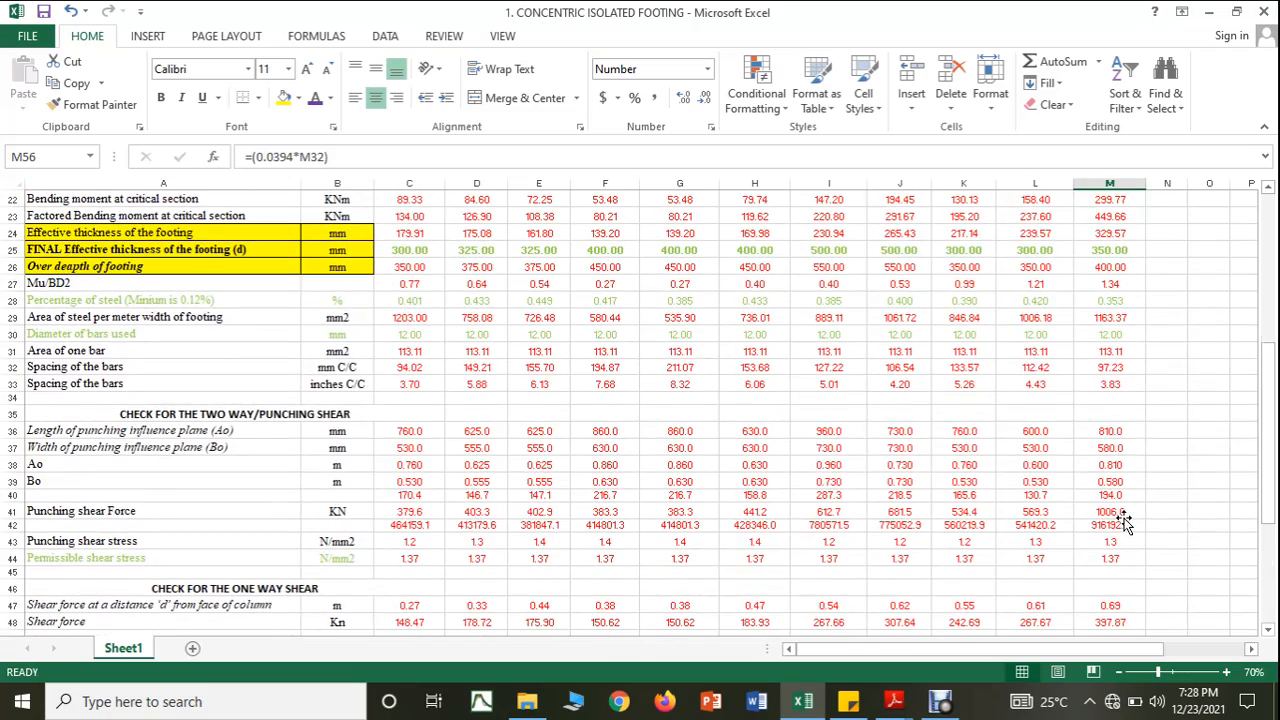
pyautogui.scroll(1, 1124, 523)
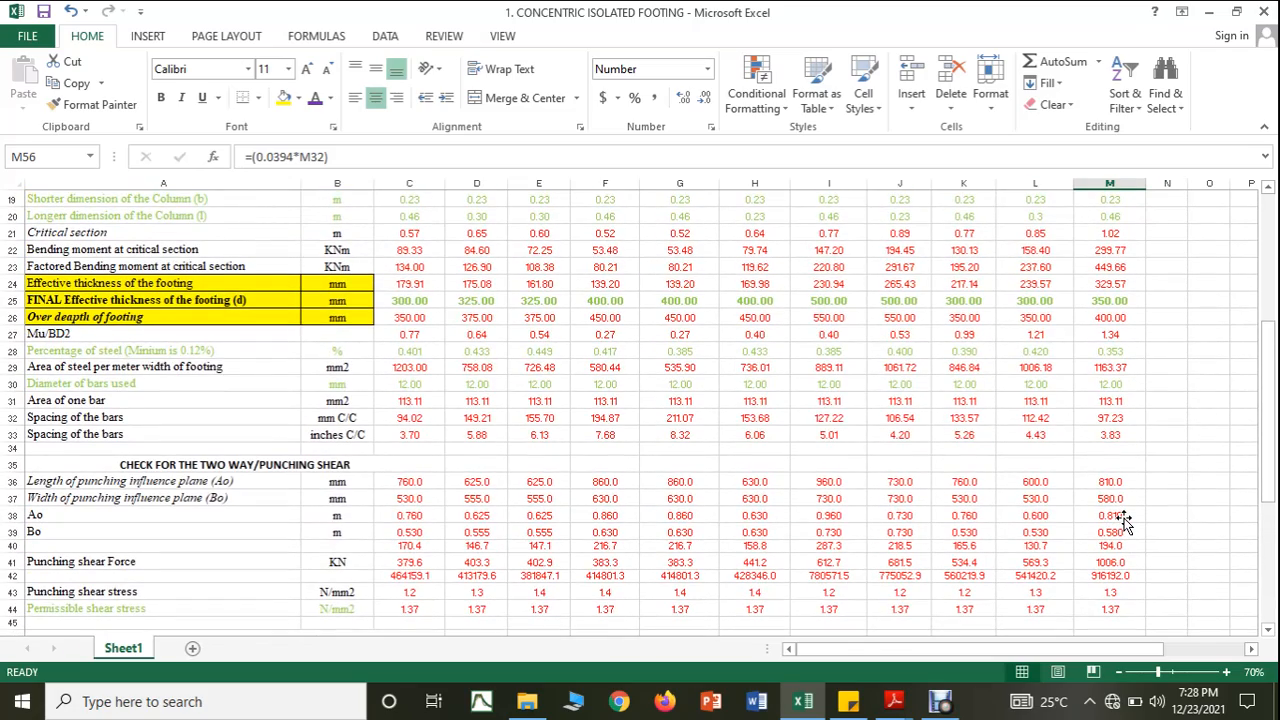
pyautogui.click(1107, 390)
pyautogui.write('10')
pyautogui.click(1164, 438)
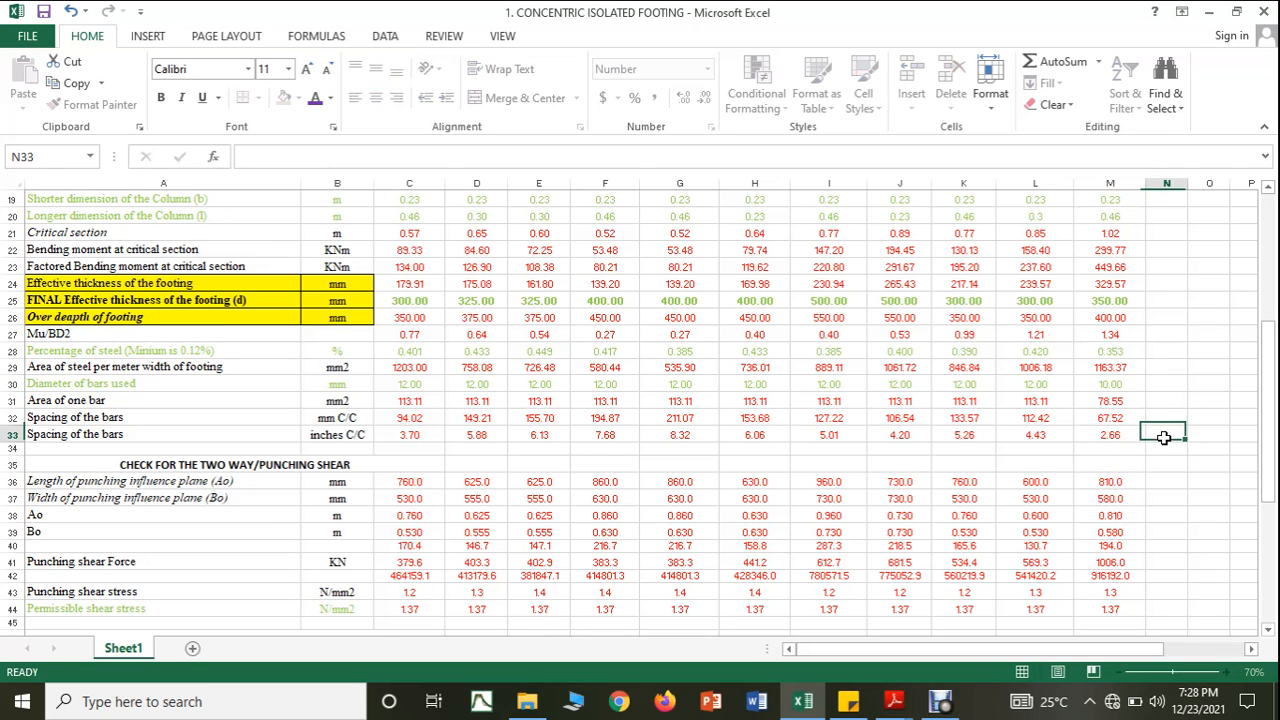
pyautogui.scroll(-7, 1160, 435)
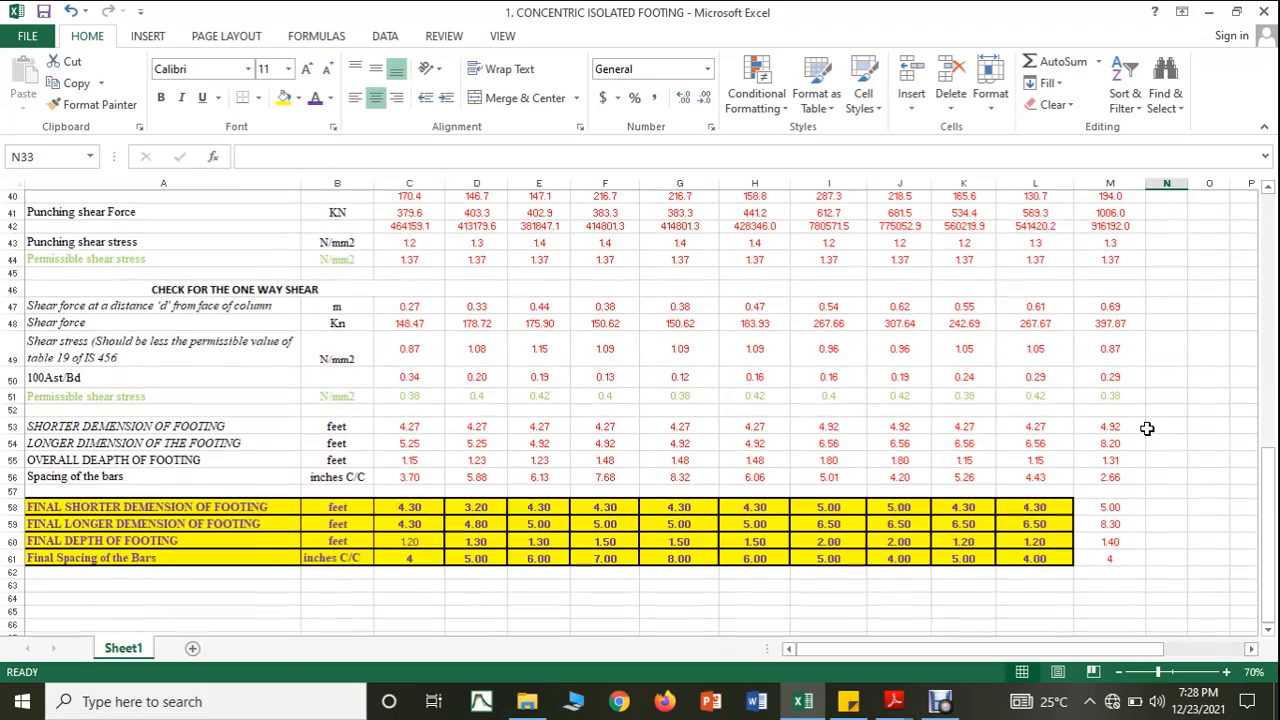
pyautogui.scroll(6, 1147, 428)
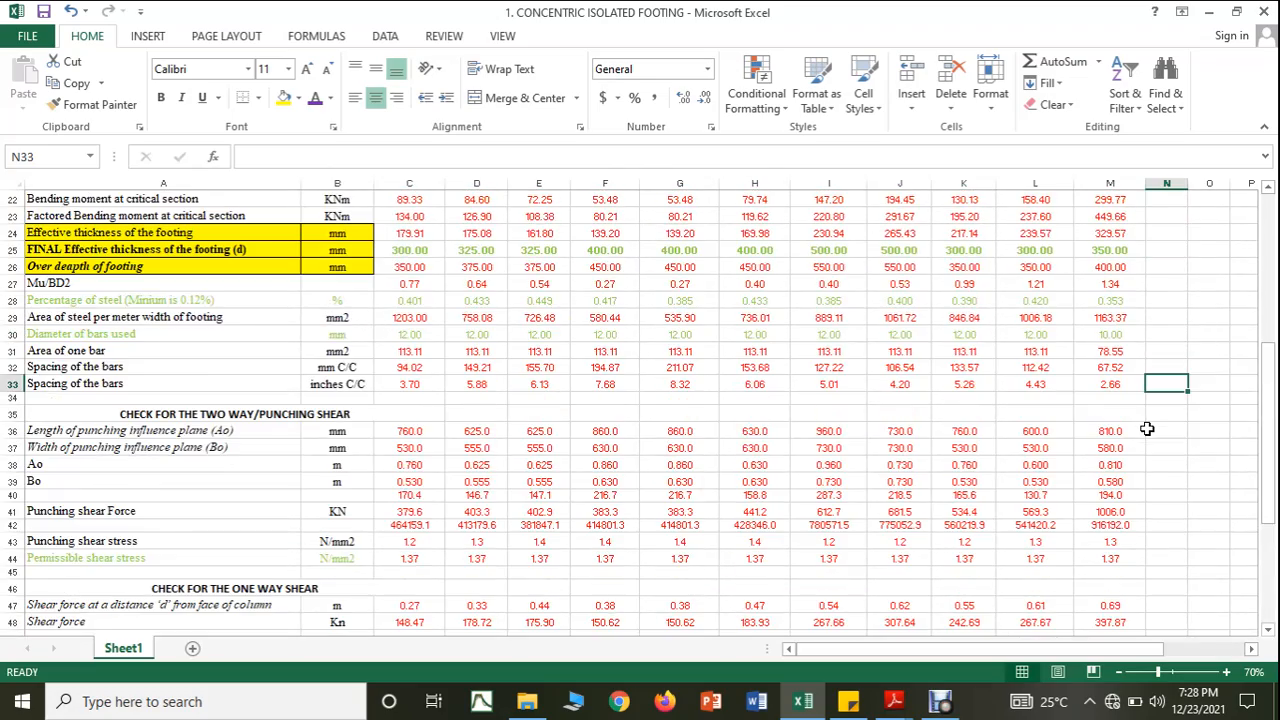
# Set the diameter of the bars used in M30 to 14 mm
pyautogui.scroll(1, 1147, 428)
pyautogui.click(1120, 388)
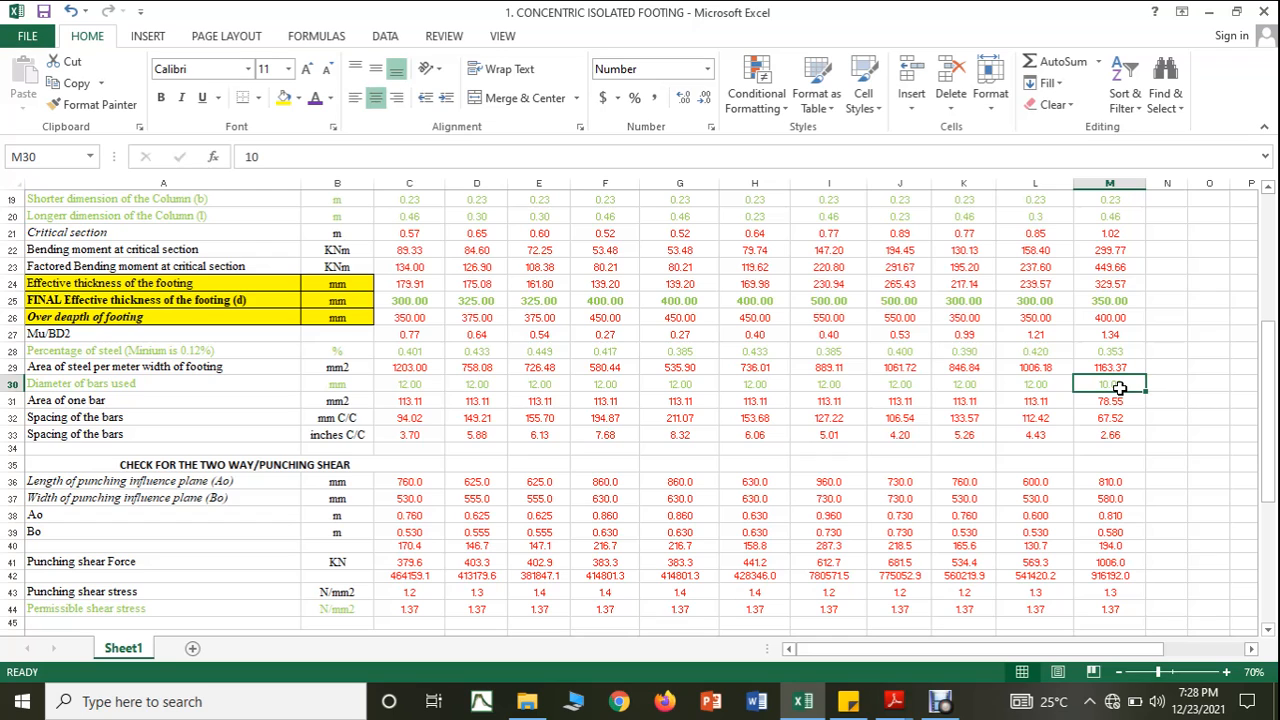
pyautogui.write('1')
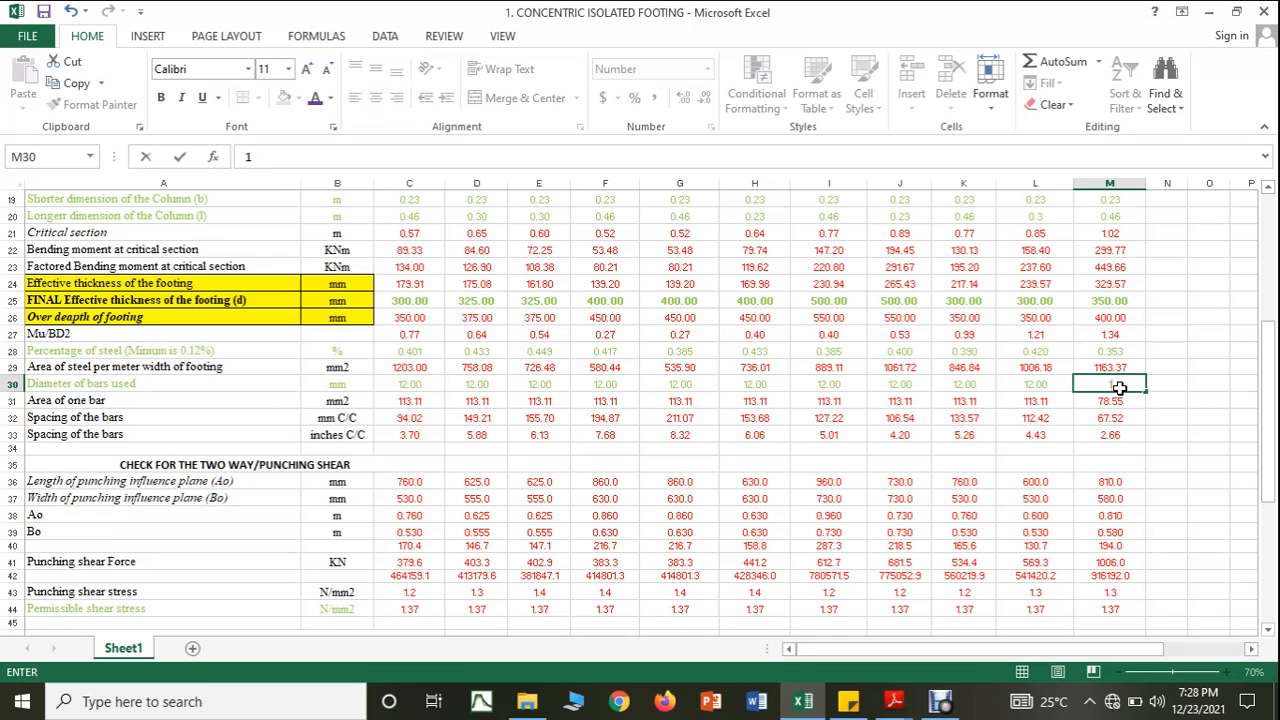
pyautogui.write('4')
pyautogui.click(1180, 416)
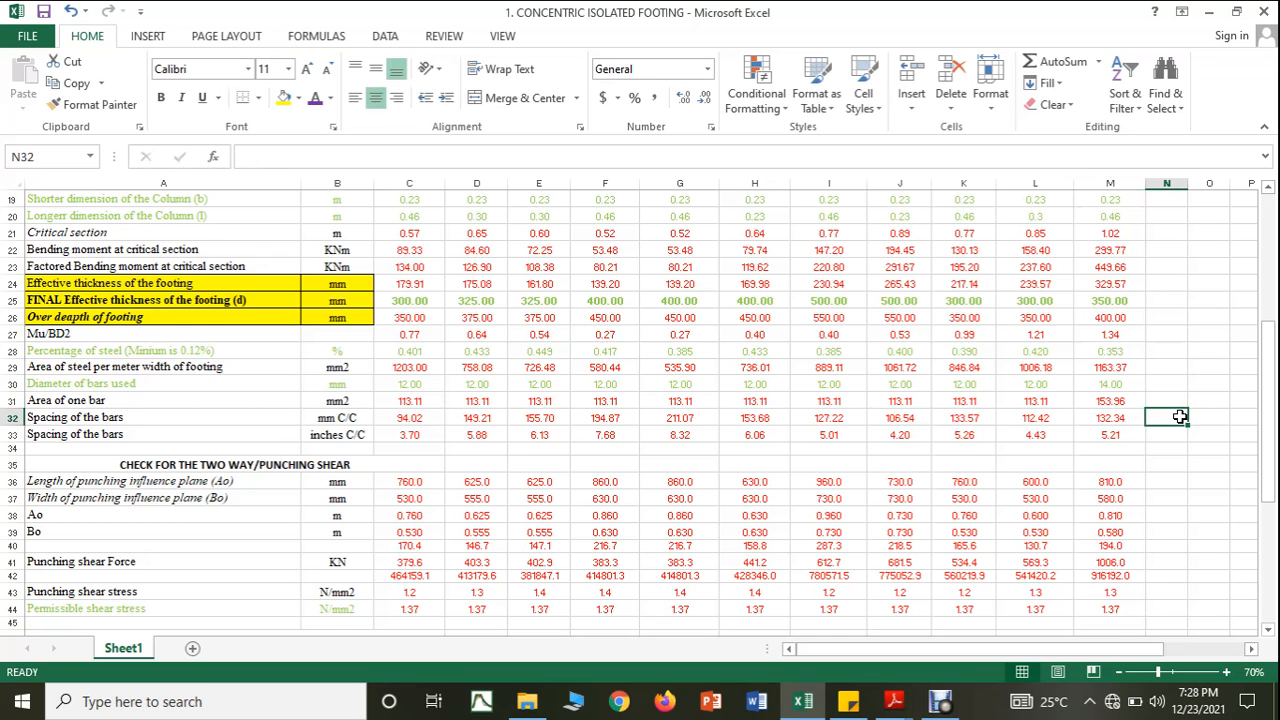
# Set the final spacing of the bars in M61 to 5 inches
pyautogui.scroll(-1, 1180, 416)
pyautogui.scroll(-6, 1180, 416)
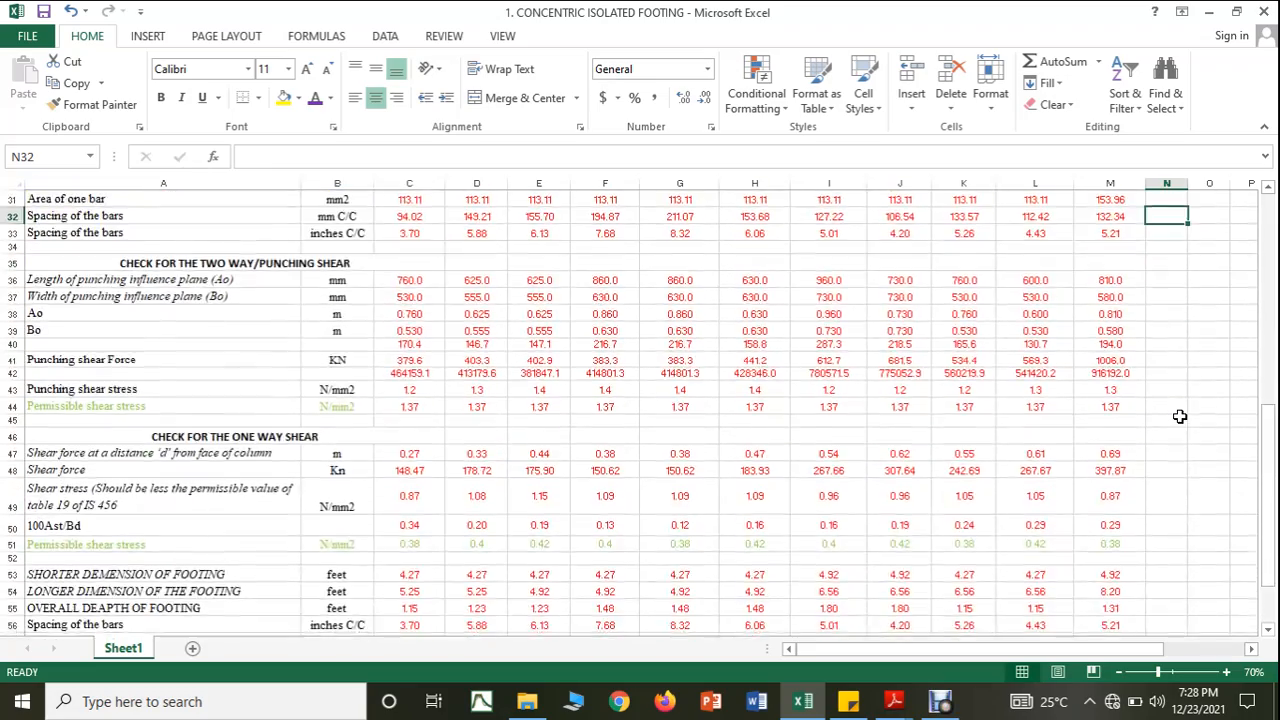
pyautogui.scroll(-1, 1180, 416)
pyautogui.click(1109, 432)
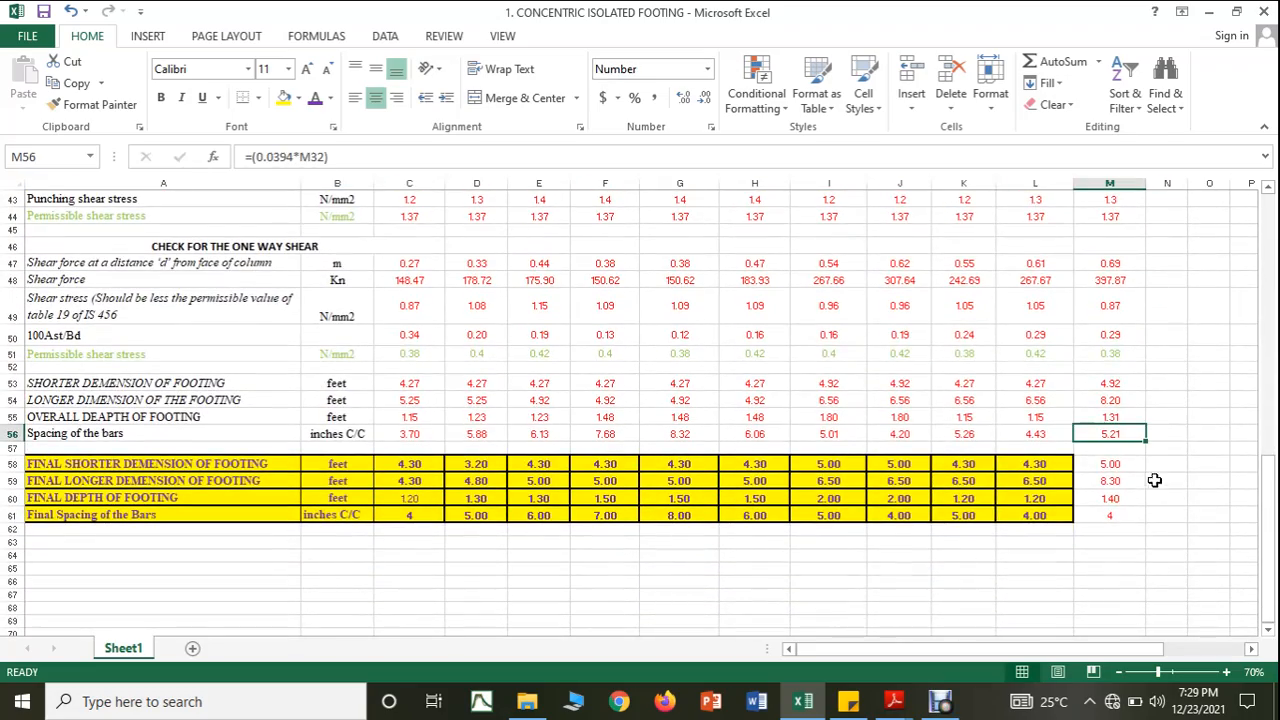
pyautogui.click(1123, 511)
pyautogui.write('5')
pyautogui.press('Return')
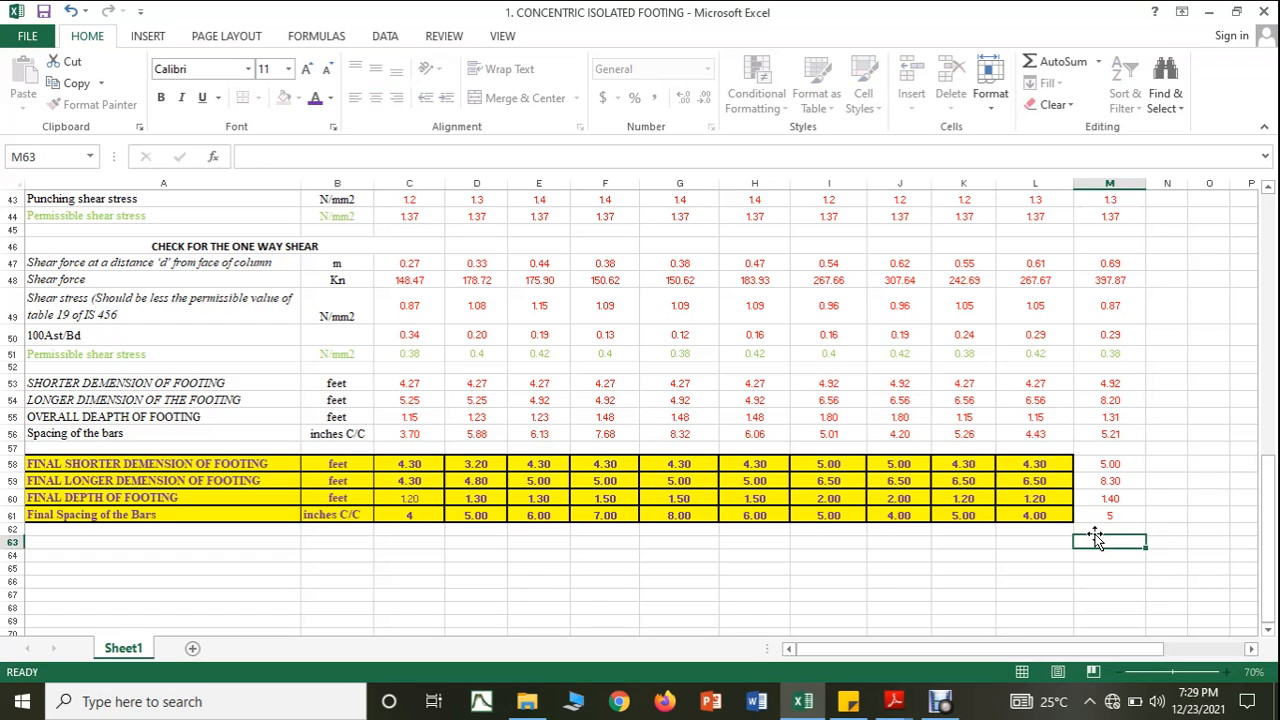
# Copy the formatting of L58 onto the final footing values in M58:M61
pyautogui.click(1045, 460)
pyautogui.click(95, 104)
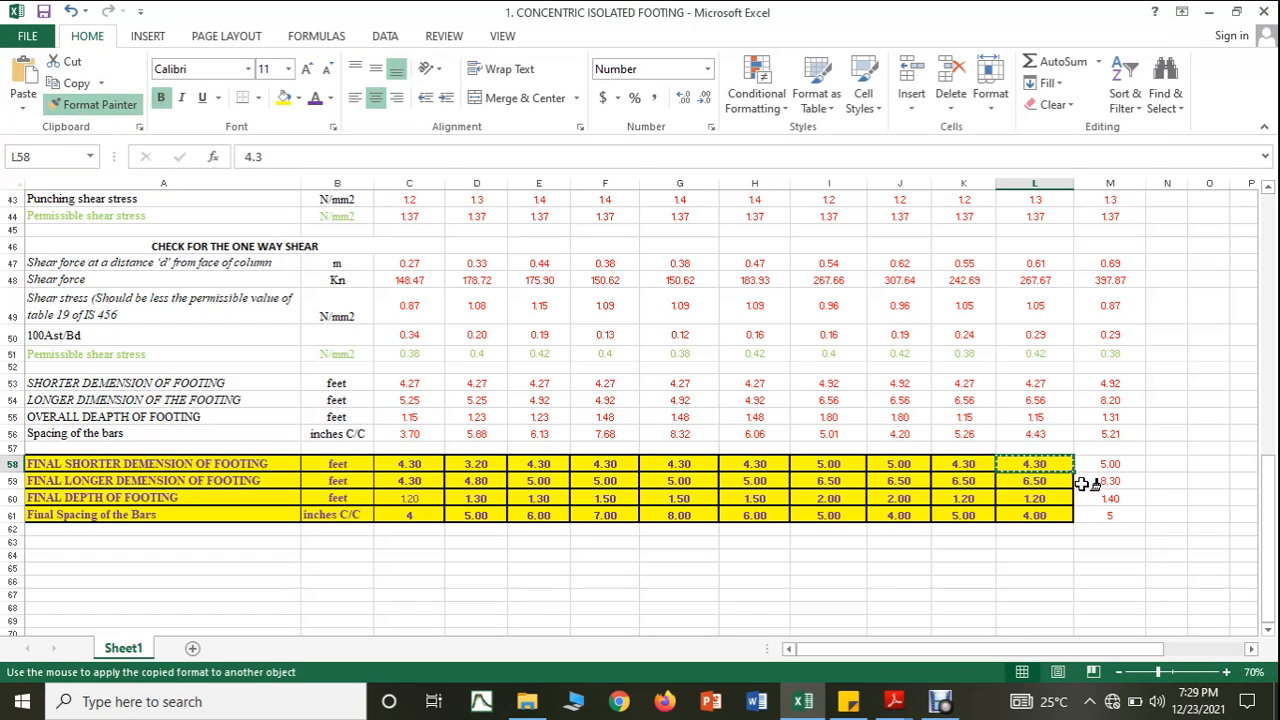
pyautogui.moveTo(1104, 463); pyautogui.dragTo(1108, 514)
pyautogui.click(1085, 567)
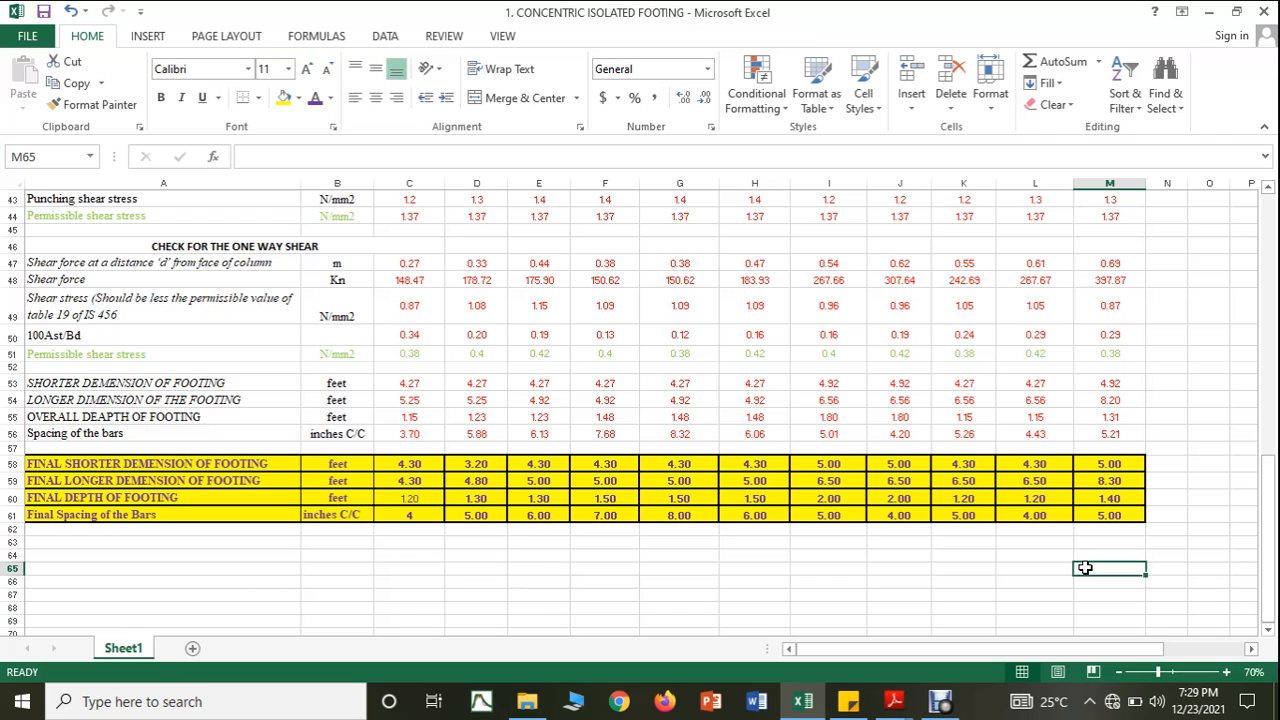
# Insert a blank row at row 57, above the final footing dimensions block
pyautogui.scroll(1, 462, 623)
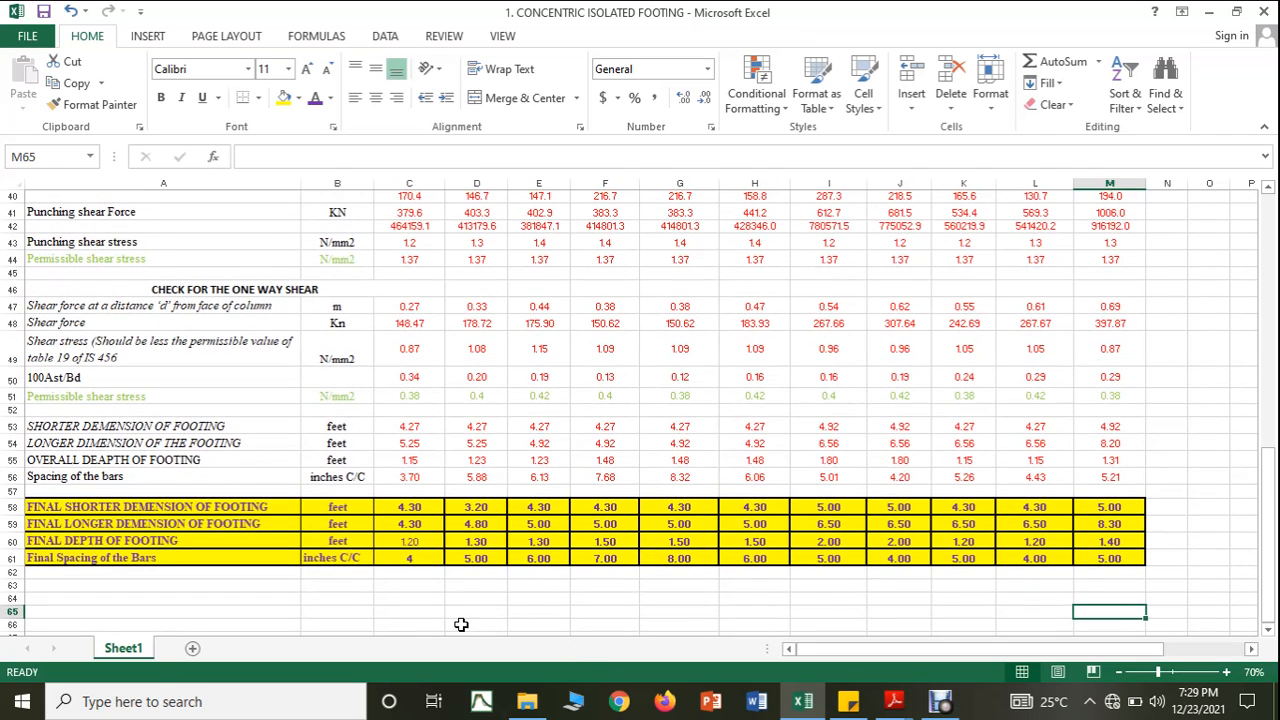
pyautogui.scroll(5, 458, 535)
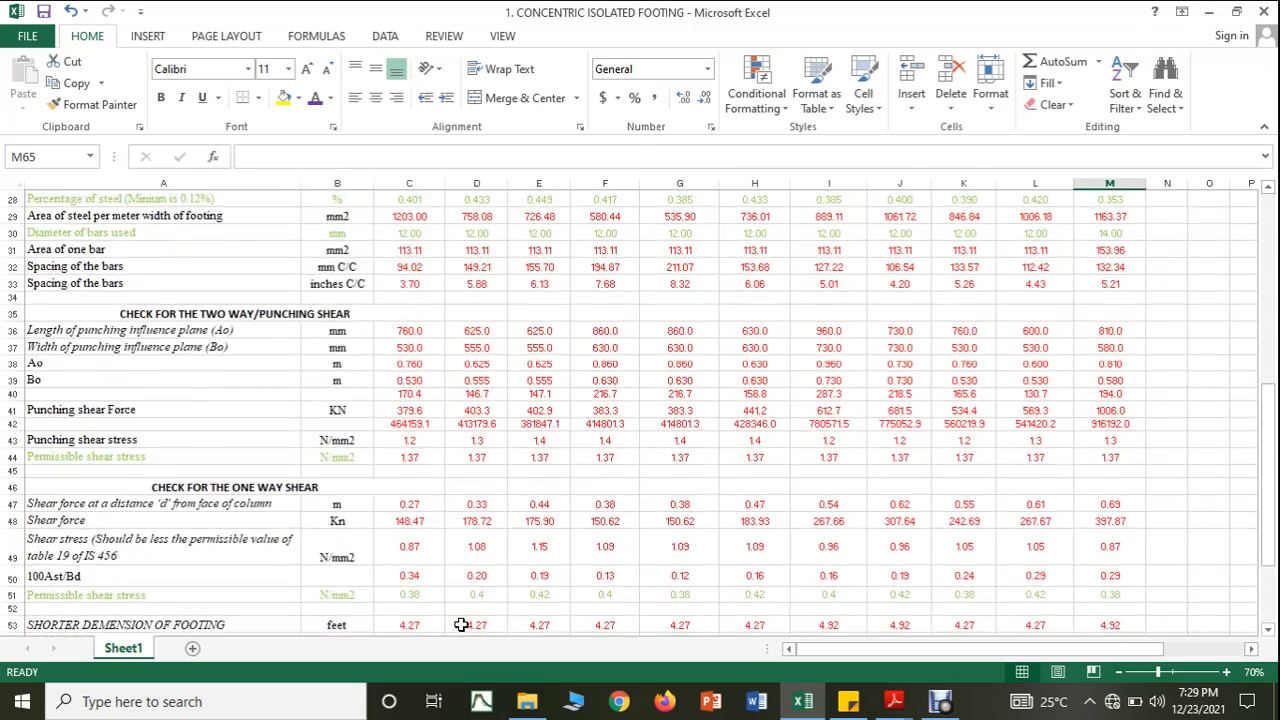
pyautogui.scroll(-5, 458, 540)
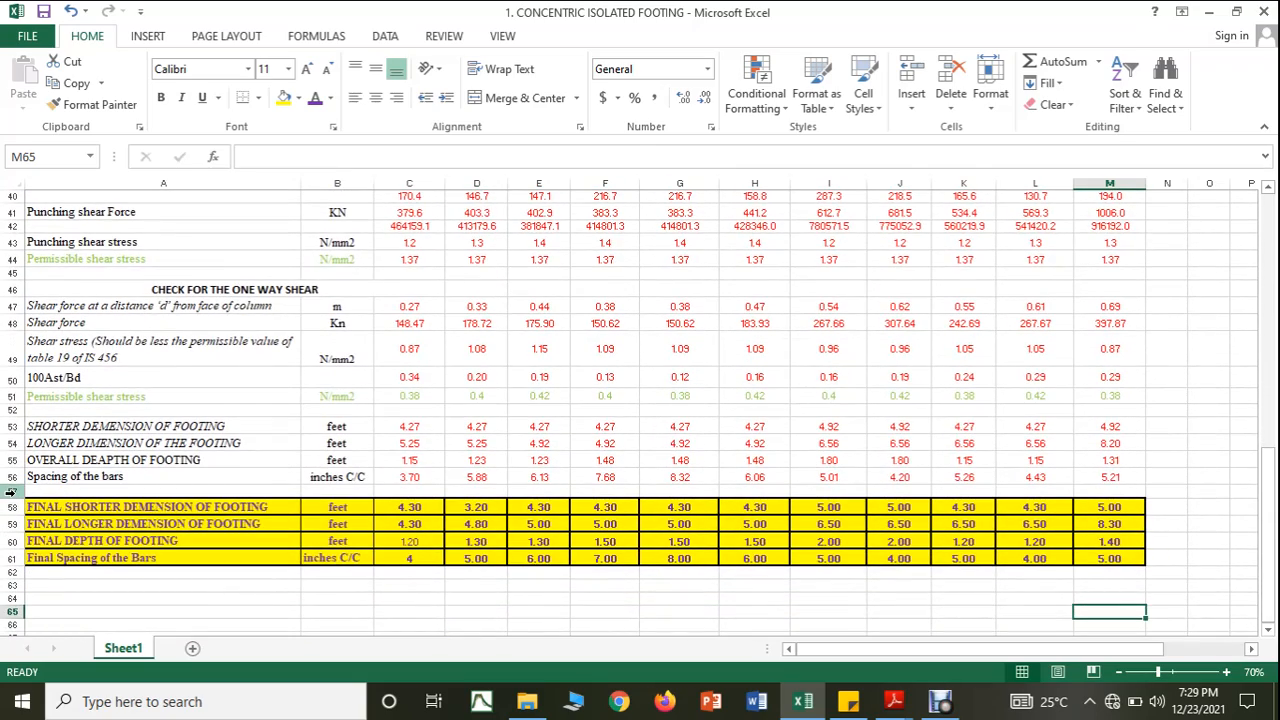
pyautogui.click(10, 491)
pyautogui.rightClick(10, 491)
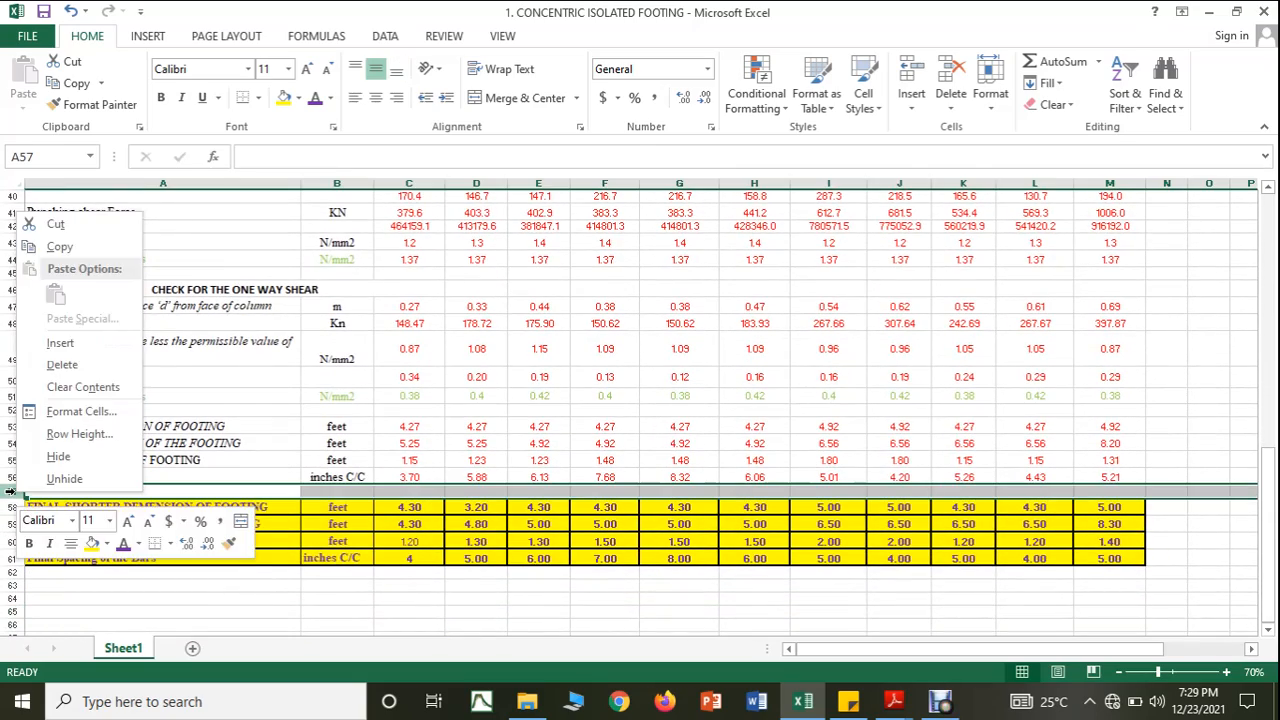
pyautogui.click(55, 343)
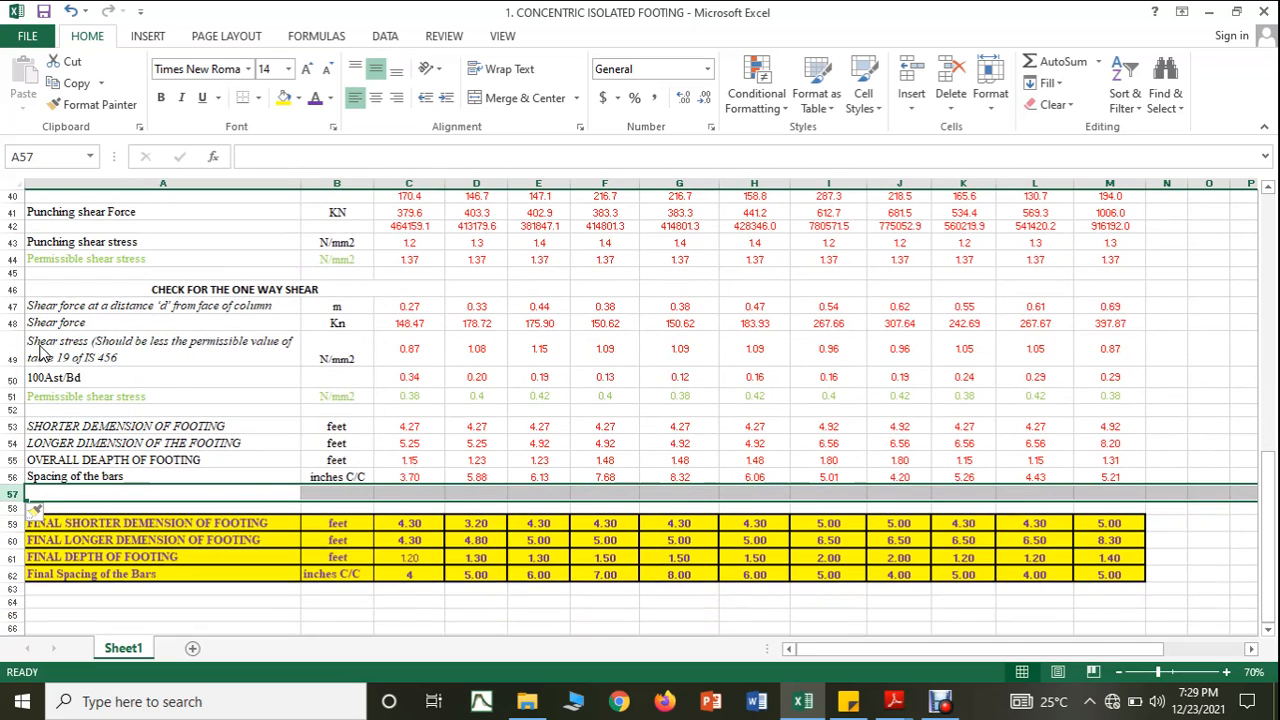
# Insert three more blank rows at rows 58, 59 and 60, above the yellow final footing dimensions block
pyautogui.click(10, 508)
pyautogui.rightClick(10, 508)
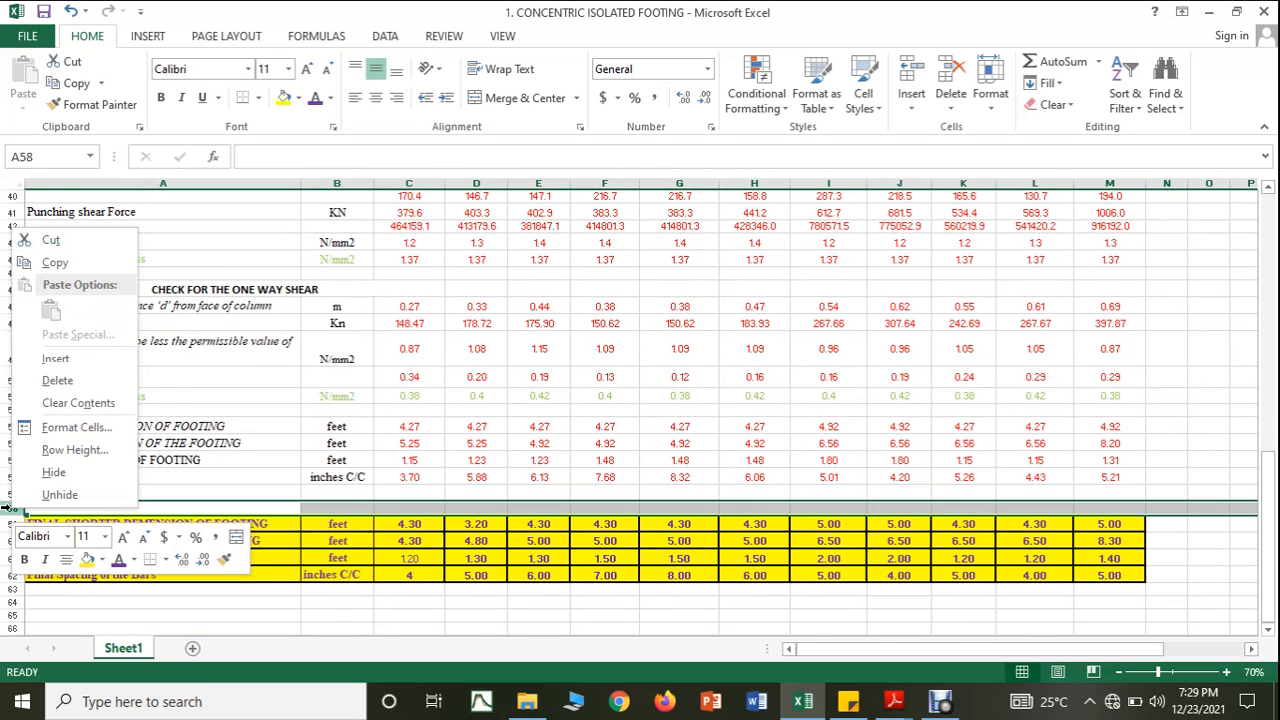
pyautogui.click(43, 362)
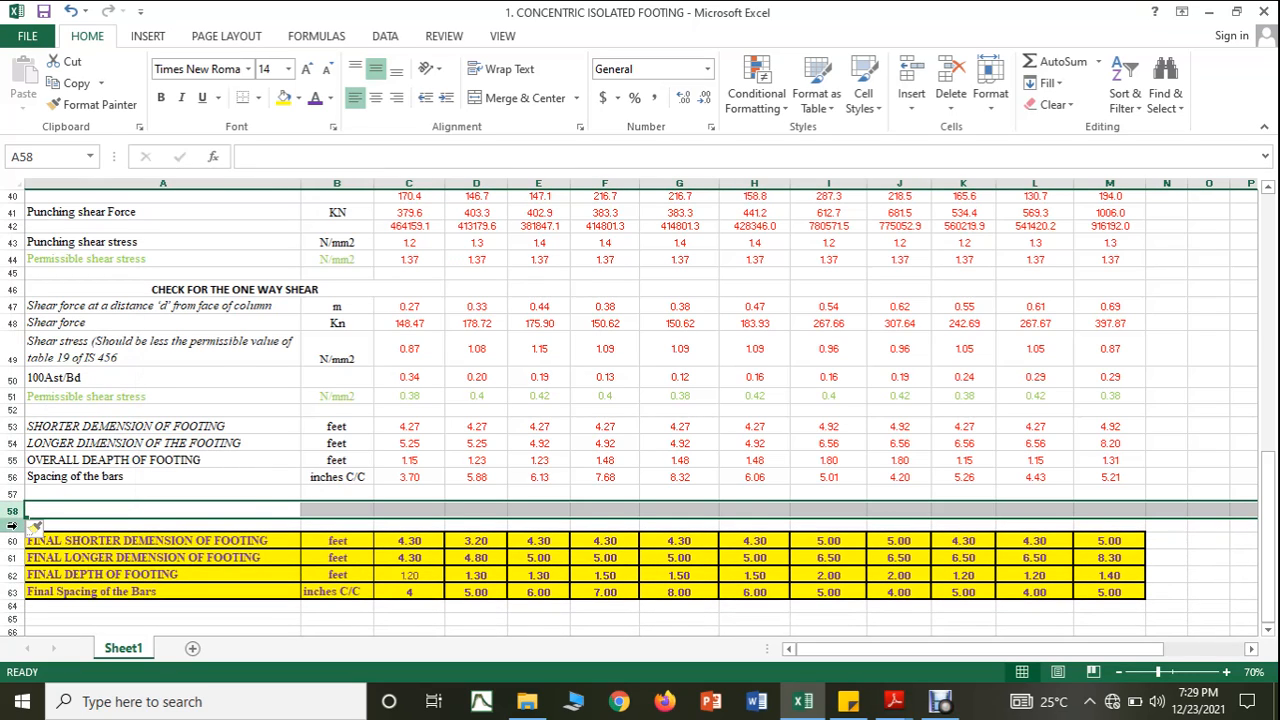
pyautogui.click(10, 525)
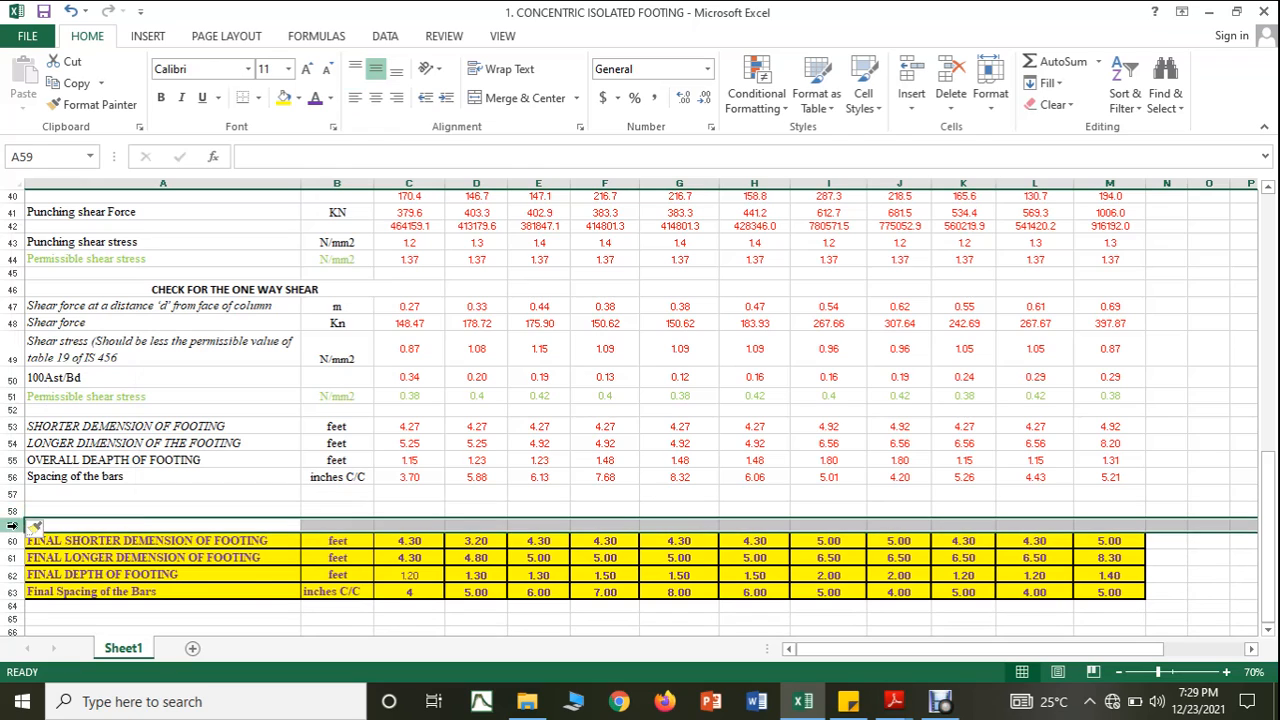
pyautogui.rightClick(10, 525)
pyautogui.click(45, 387)
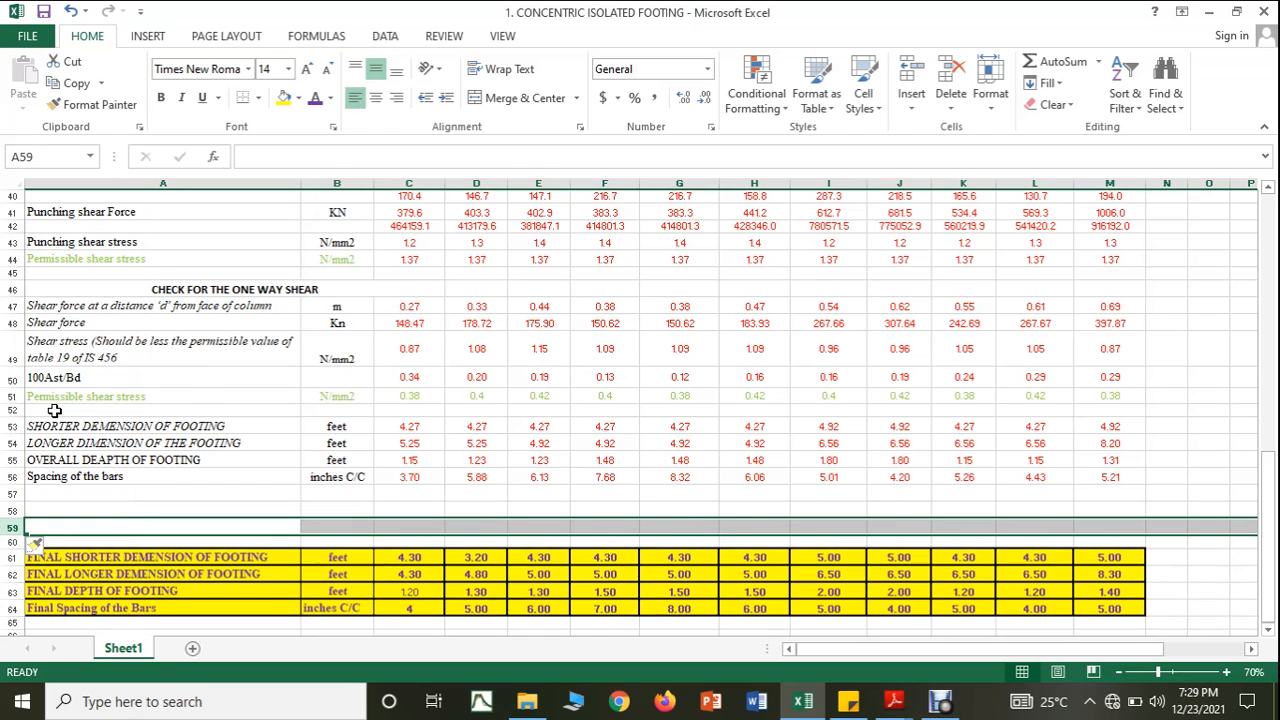
pyautogui.click(56, 509)
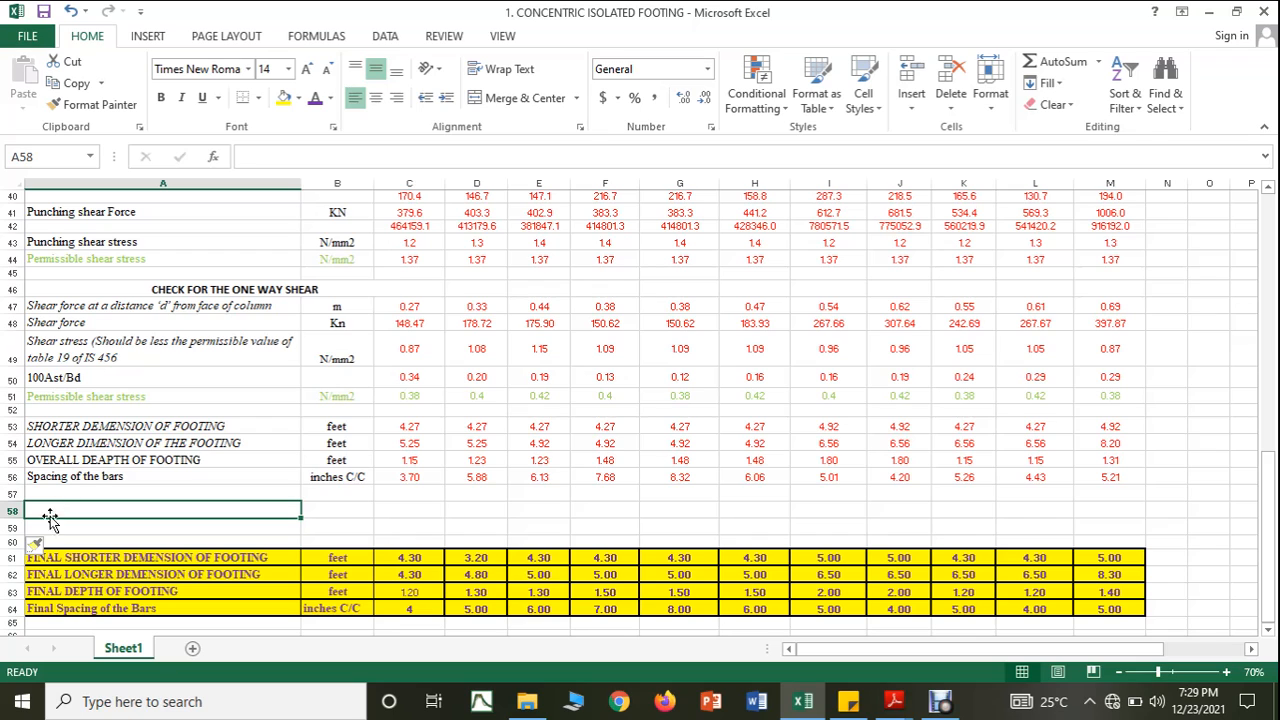
pyautogui.click(12, 542)
pyautogui.rightClick(12, 542)
pyautogui.click(45, 405)
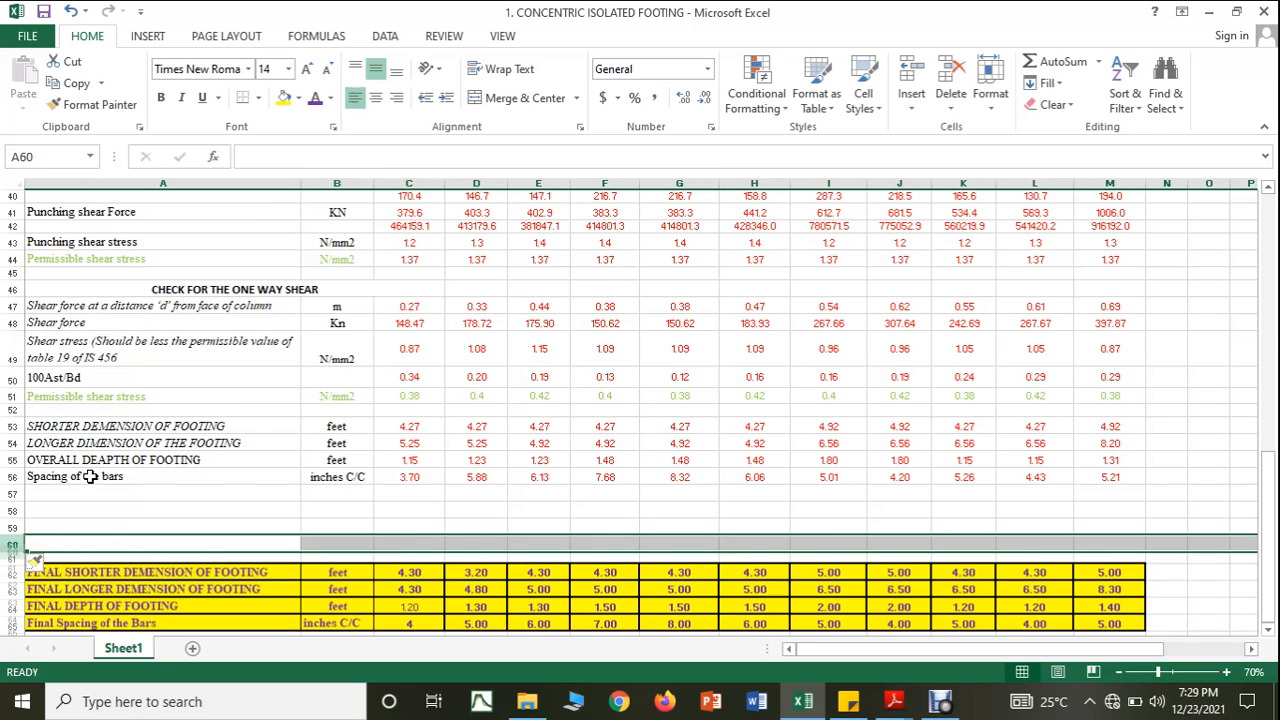
# Enter the label FINAL SHORTER DIMENSION OF FOOTING in A58 with the unit m in B58
pyautogui.click(68, 511)
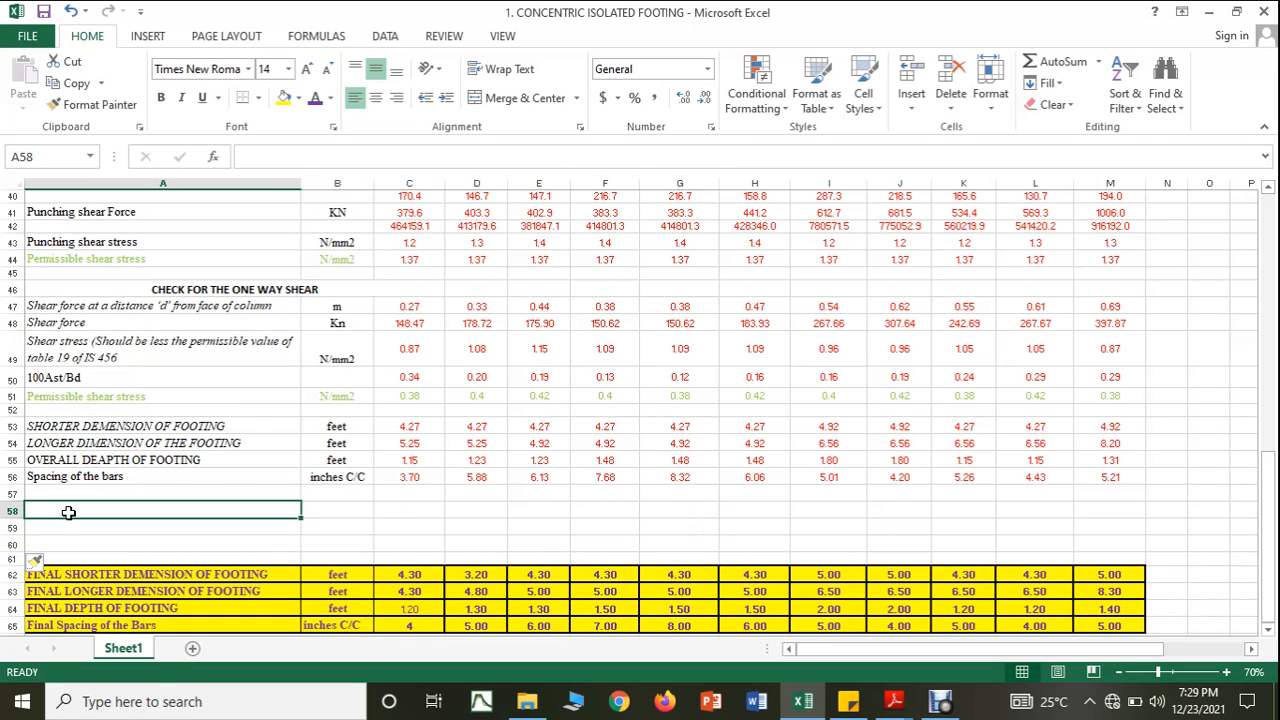
pyautogui.write('FINAL')
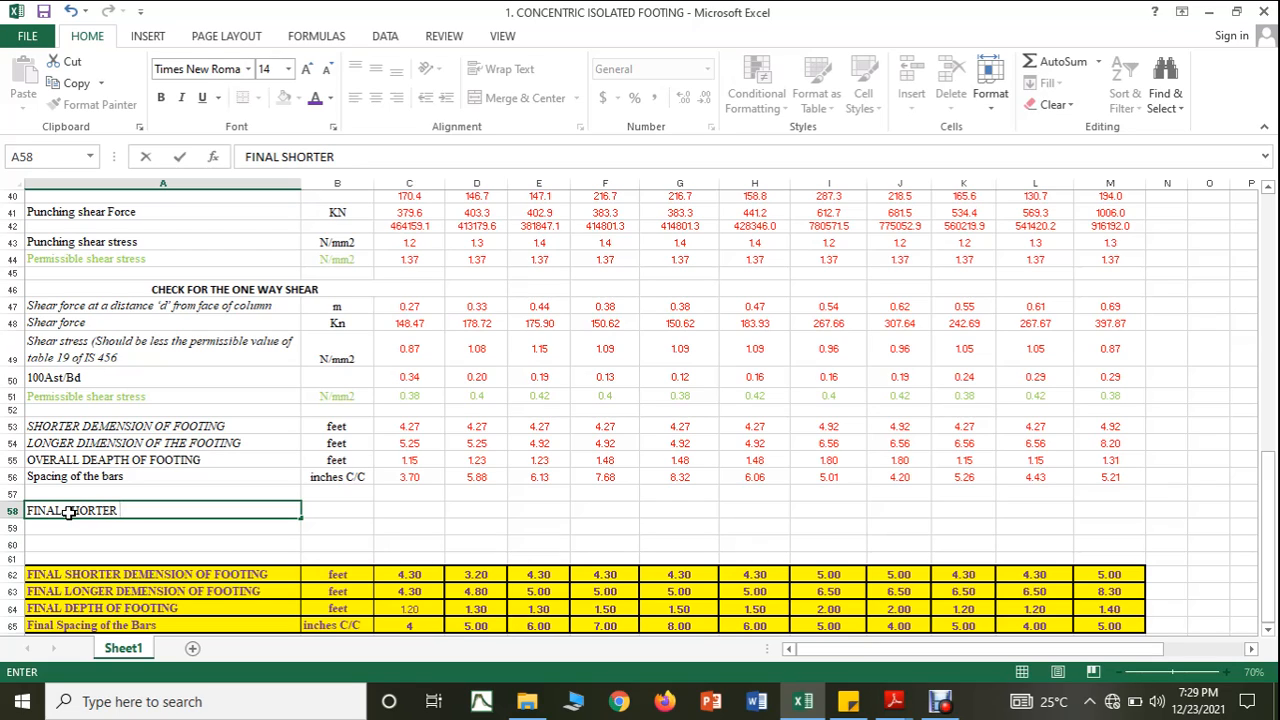
pyautogui.write('SHORTER DIMENSIO')
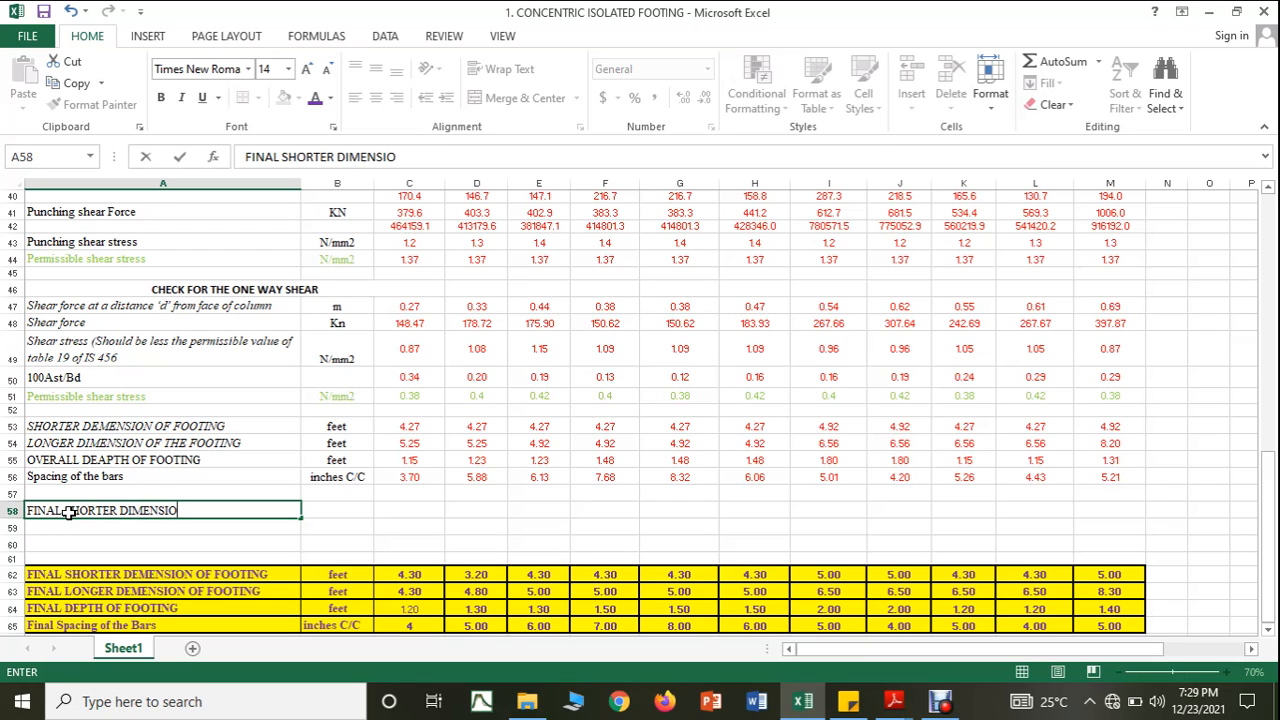
pyautogui.write('N OF FOOTING')
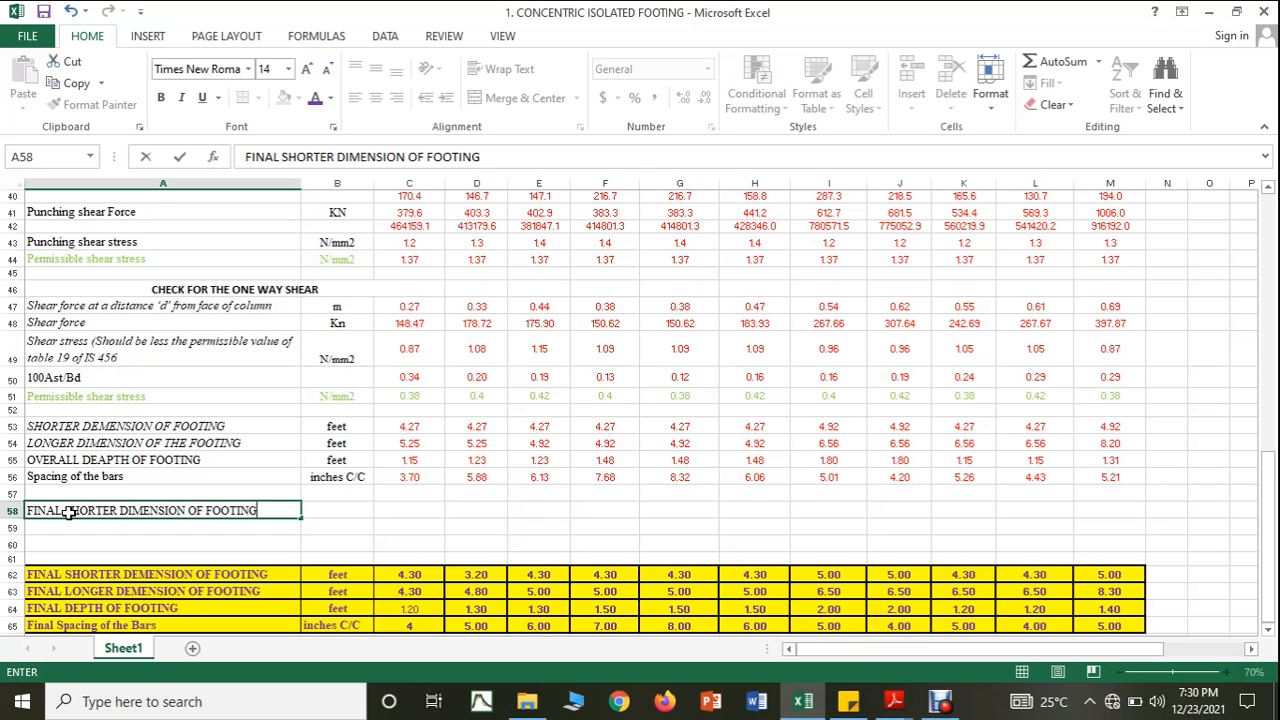
pyautogui.press('Tab')
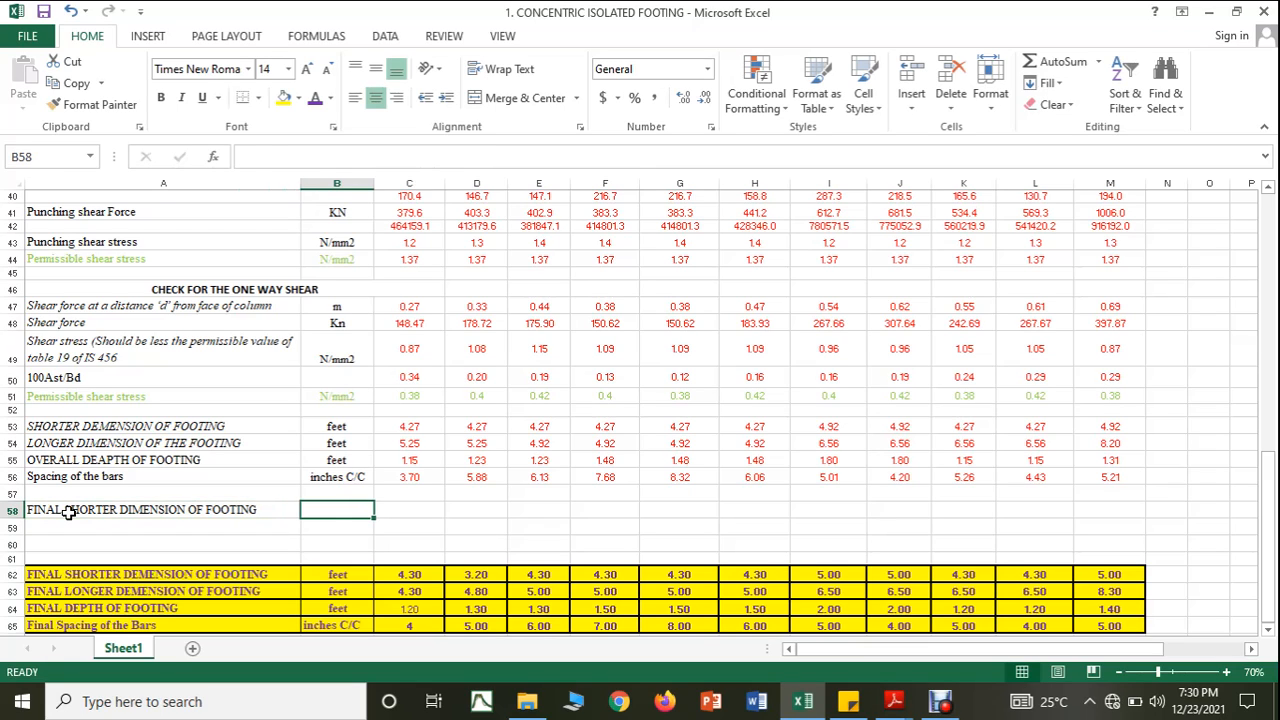
pyautogui.write('m')
# Fill the A58 label down to A60, then change A59 to FINAL LONGER DIMENSION OF FOOTING with the unit m in B59
pyautogui.click(113, 511)
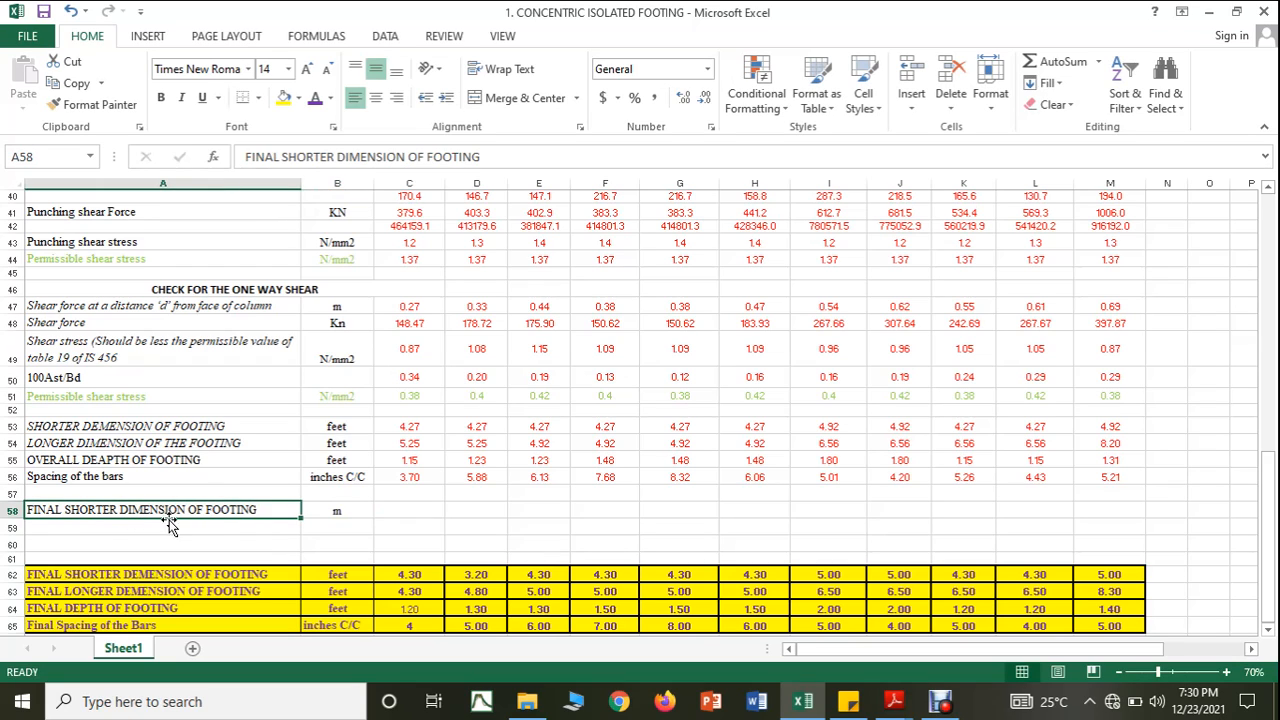
pyautogui.moveTo(300, 518); pyautogui.dragTo(300, 552)
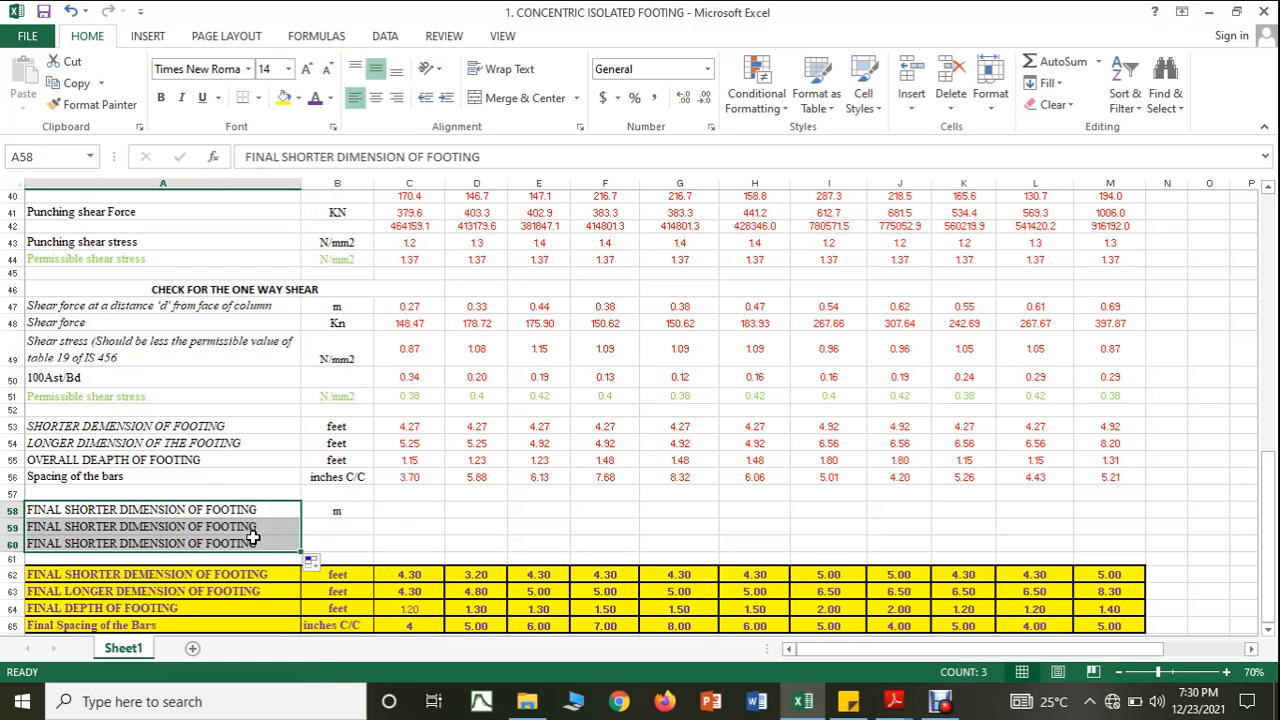
pyautogui.click(125, 527)
pyautogui.doubleClick(125, 527)
pyautogui.moveTo(118, 527); pyautogui.dragTo(75, 527)
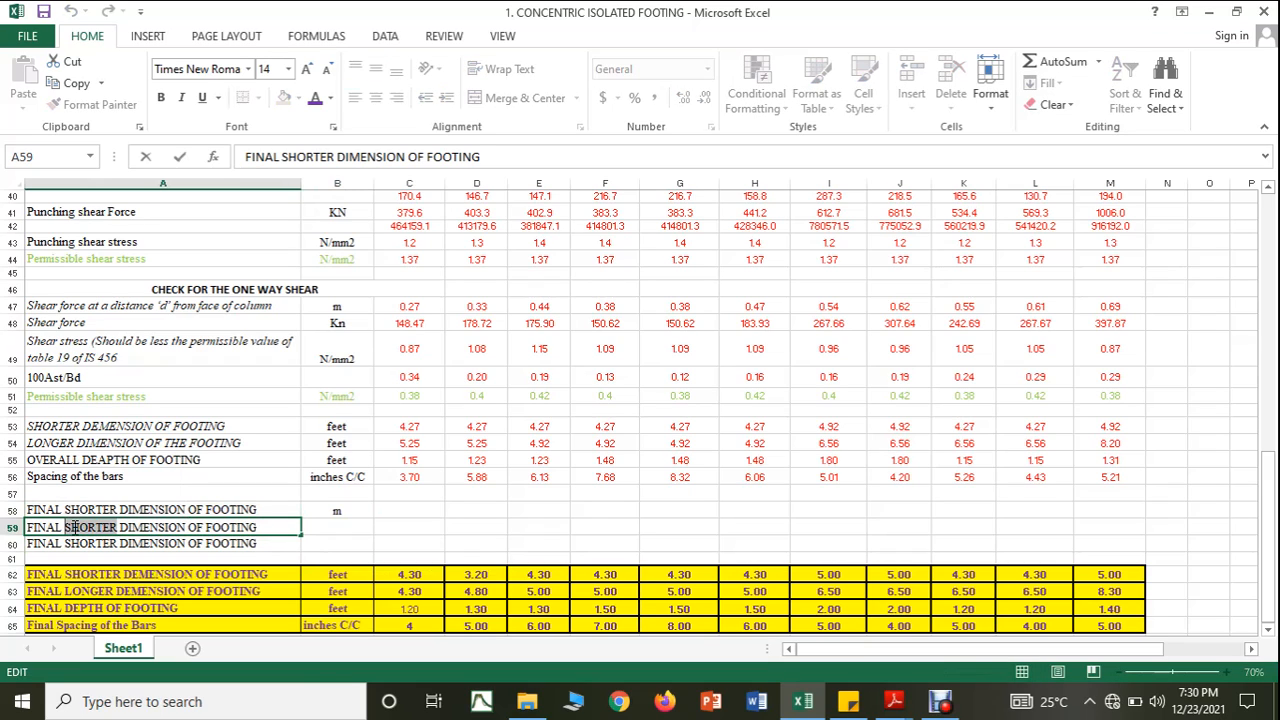
pyautogui.write('LONGER')
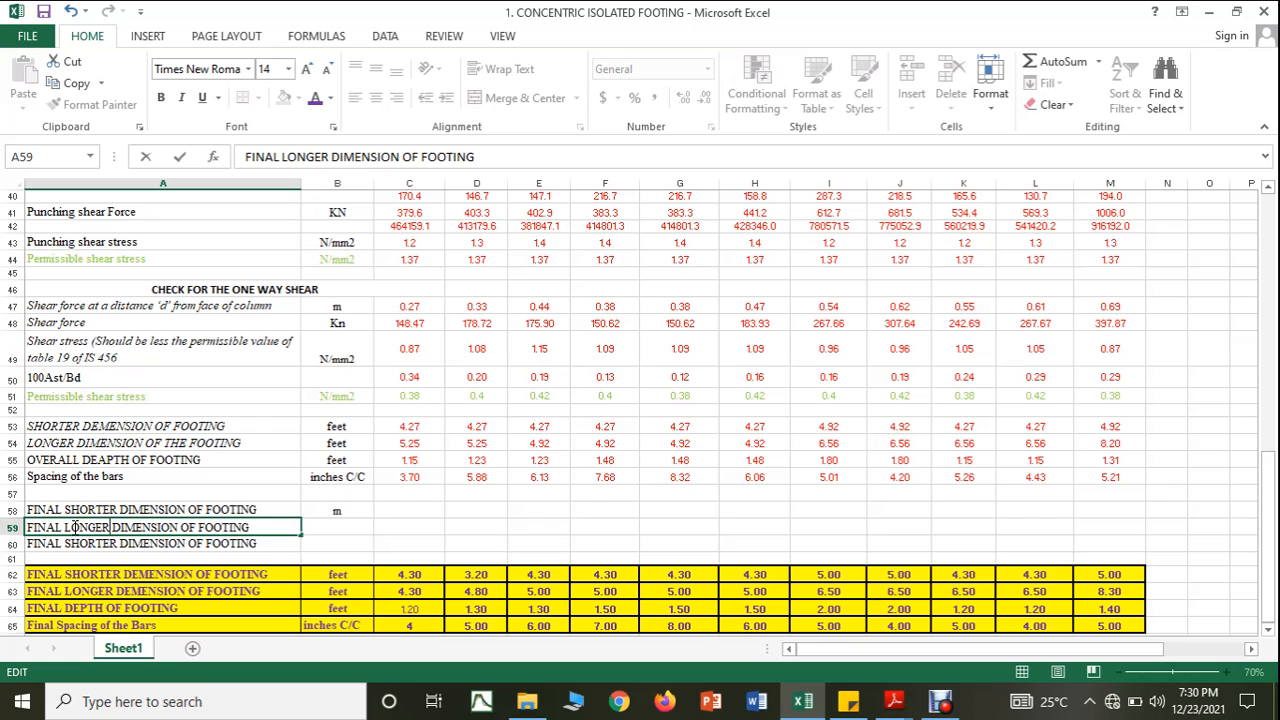
pyautogui.click(330, 527)
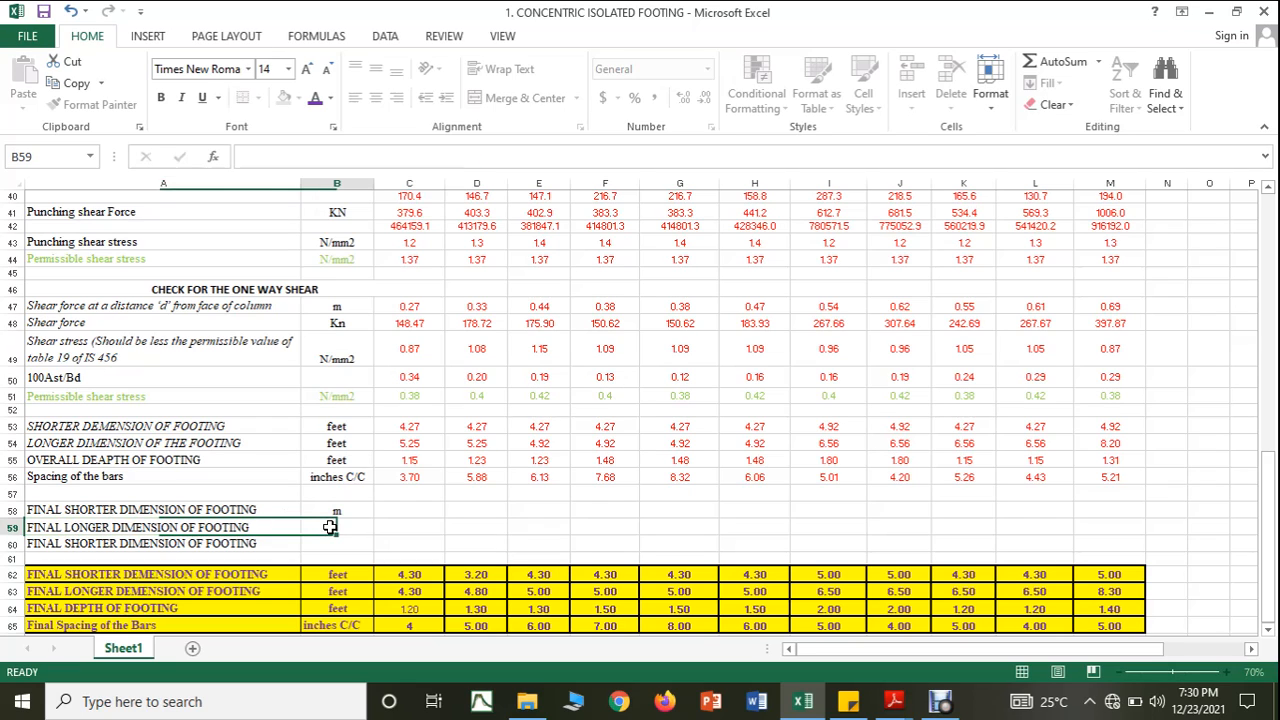
pyautogui.write('m')
# Change the label in A60 to FINAL THICKNESS OF FOOTING and enter the unit mm in B60
pyautogui.click(262, 545)
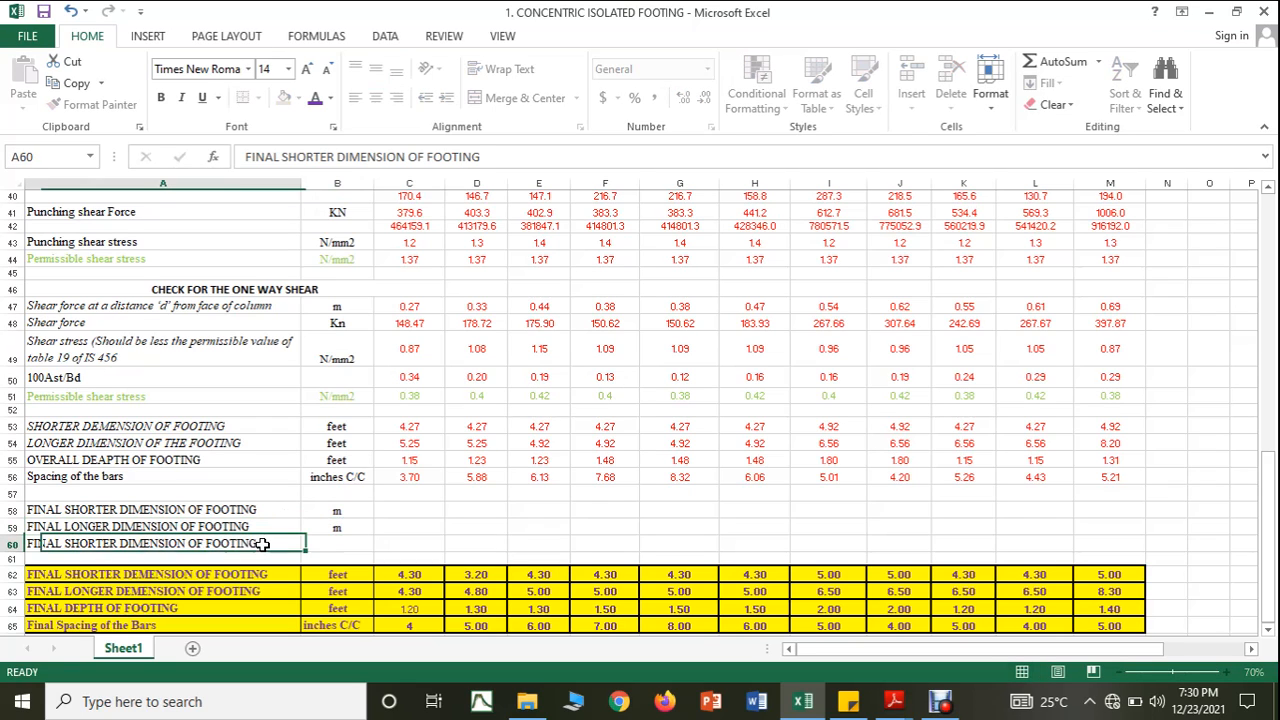
pyautogui.doubleClick(116, 541)
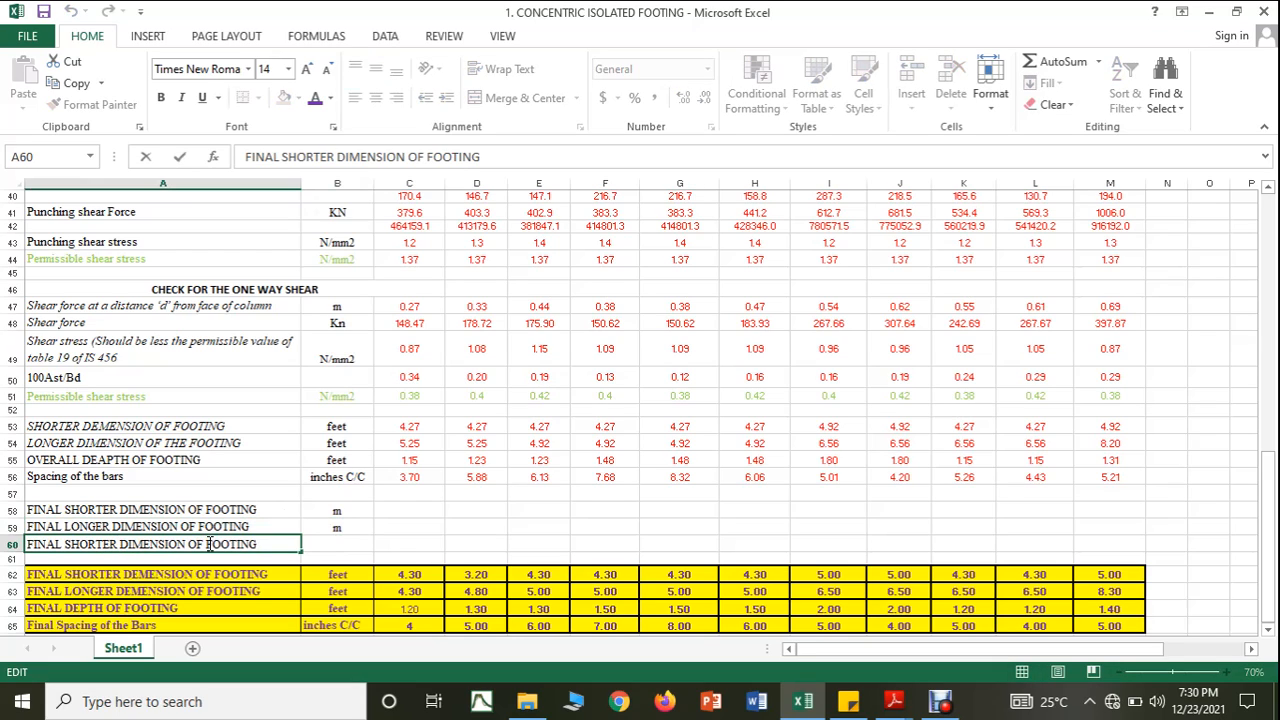
pyautogui.moveTo(186, 543); pyautogui.dragTo(72, 541)
pyautogui.write('THICK')
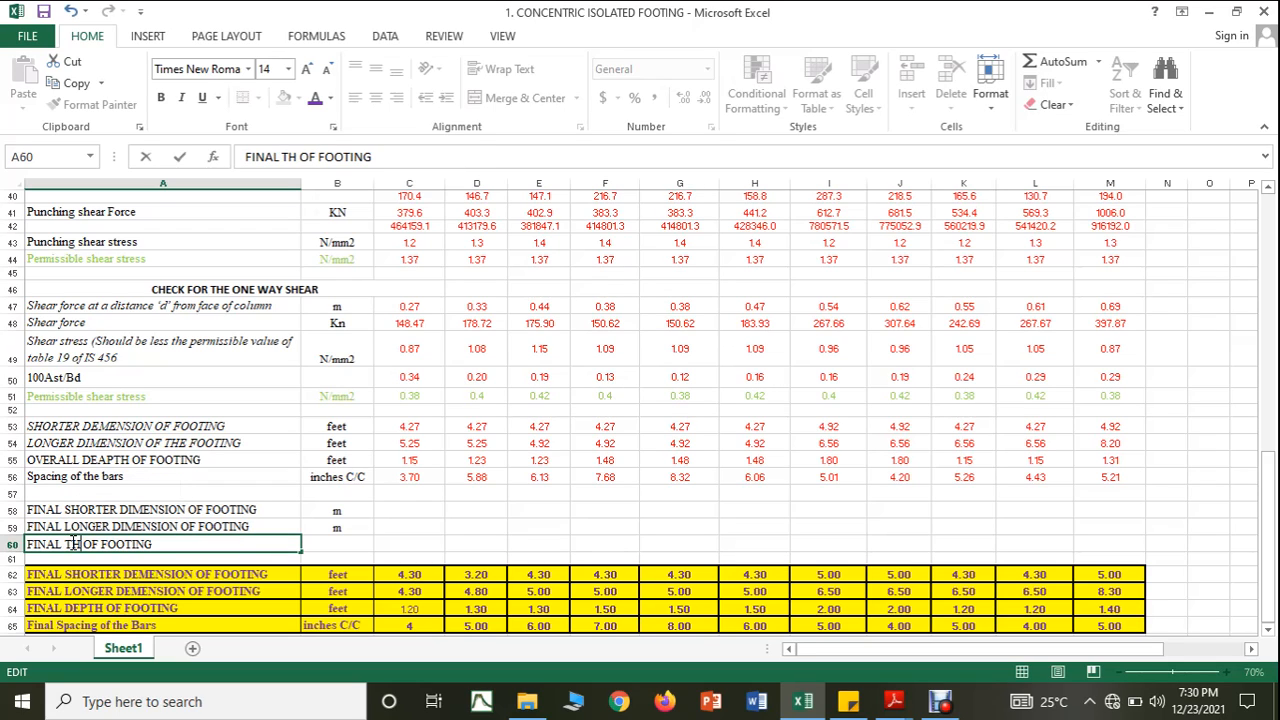
pyautogui.write('NESS')
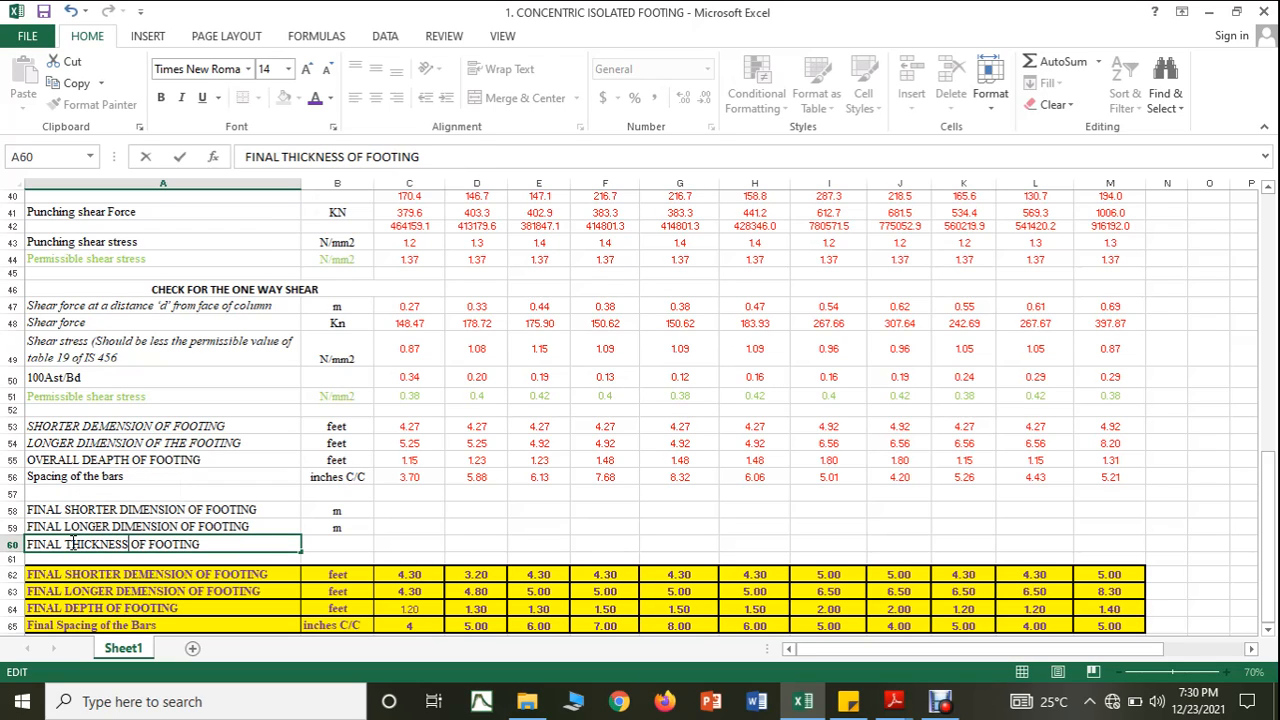
pyautogui.click(353, 545)
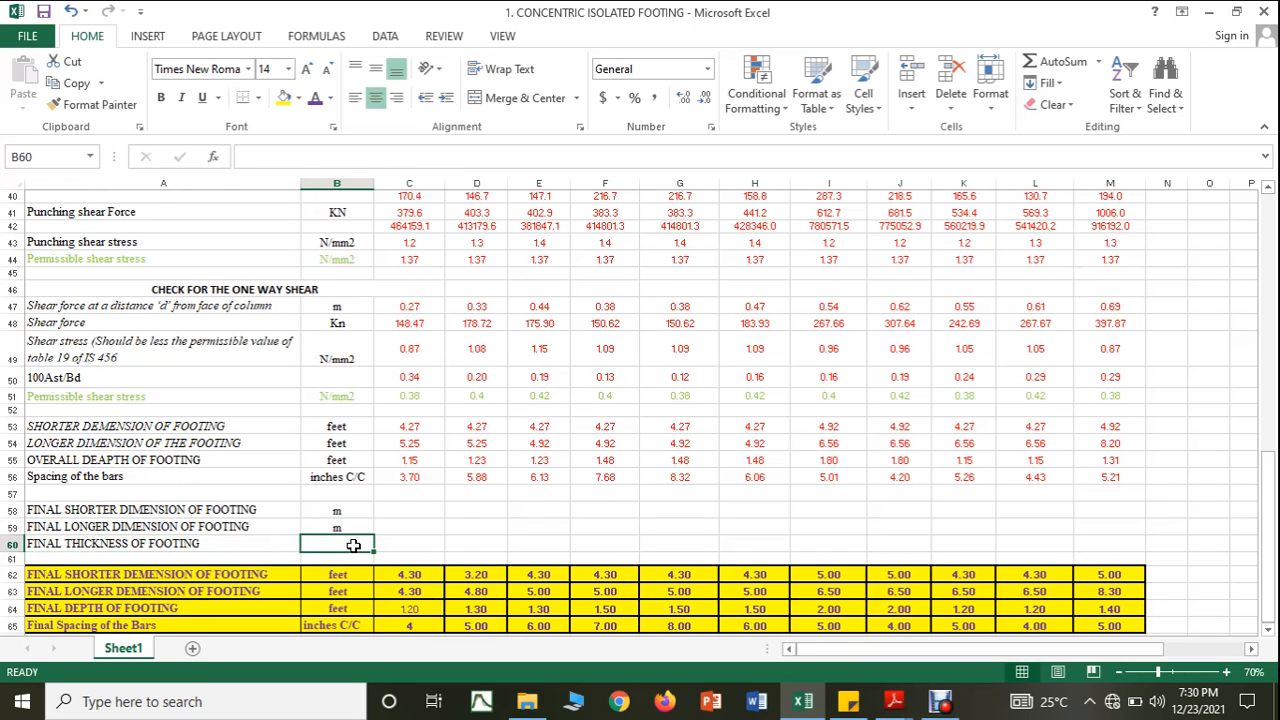
pyautogui.write('mm')
# Link C58 to the final shorter dimension of the footing (B) in C12
pyautogui.click(390, 510)
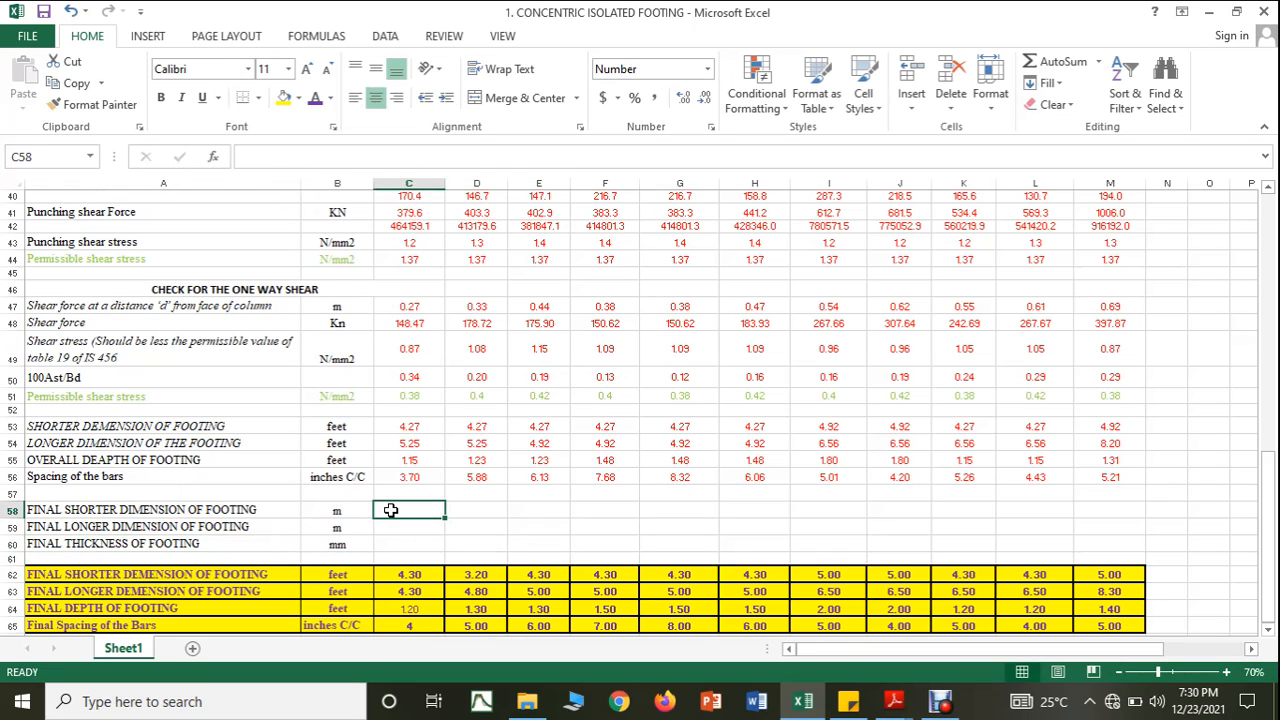
pyautogui.write('=')
pyautogui.scroll(6, 395, 510)
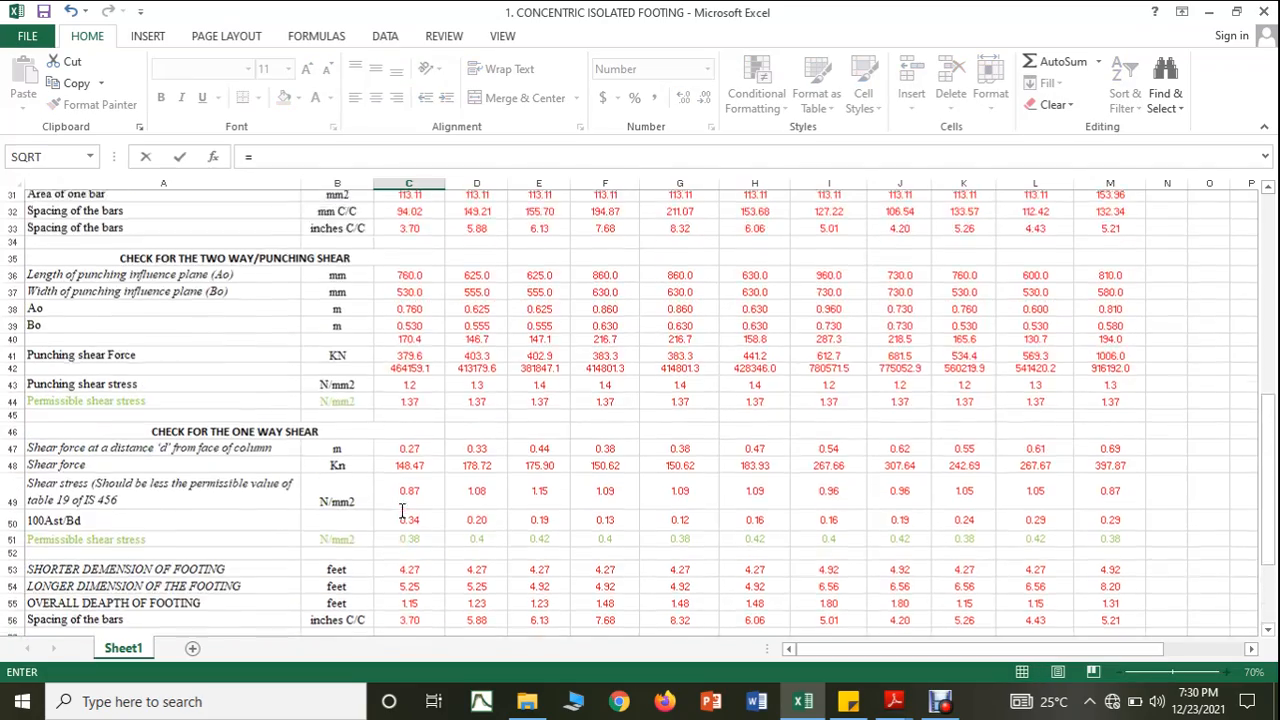
pyautogui.scroll(4, 178, 322)
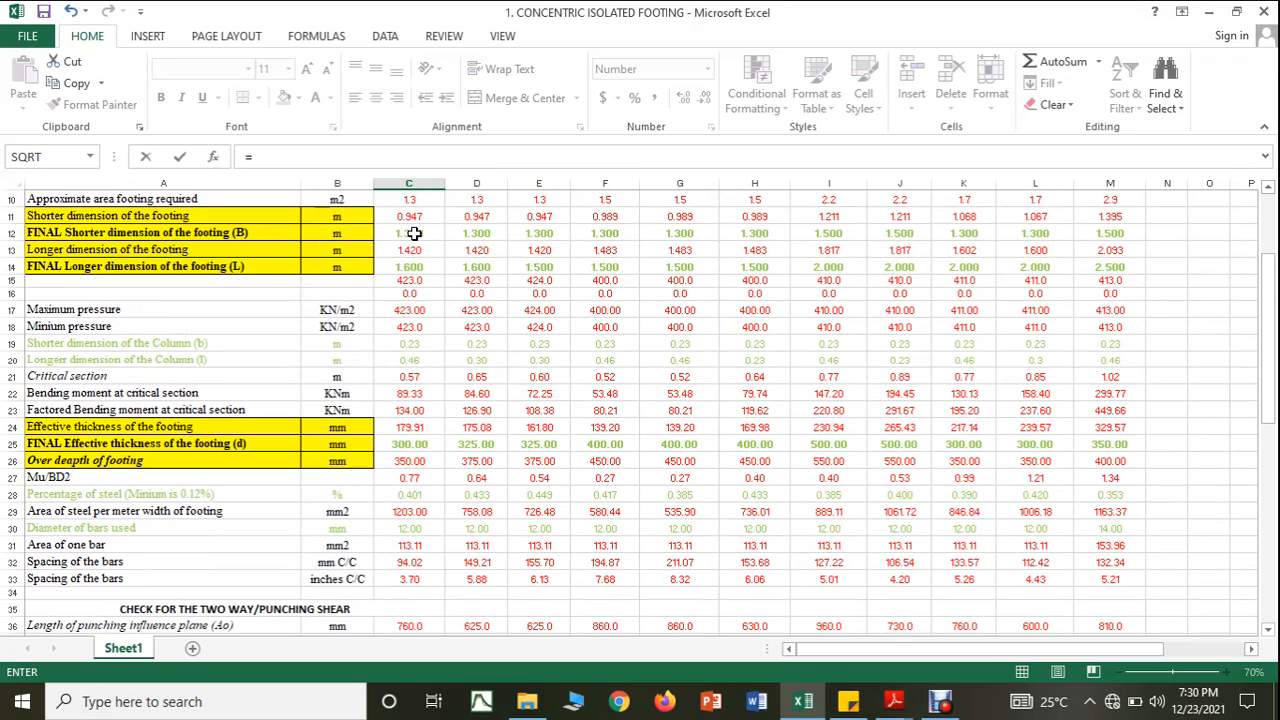
pyautogui.click(413, 233)
pyautogui.press('Return')
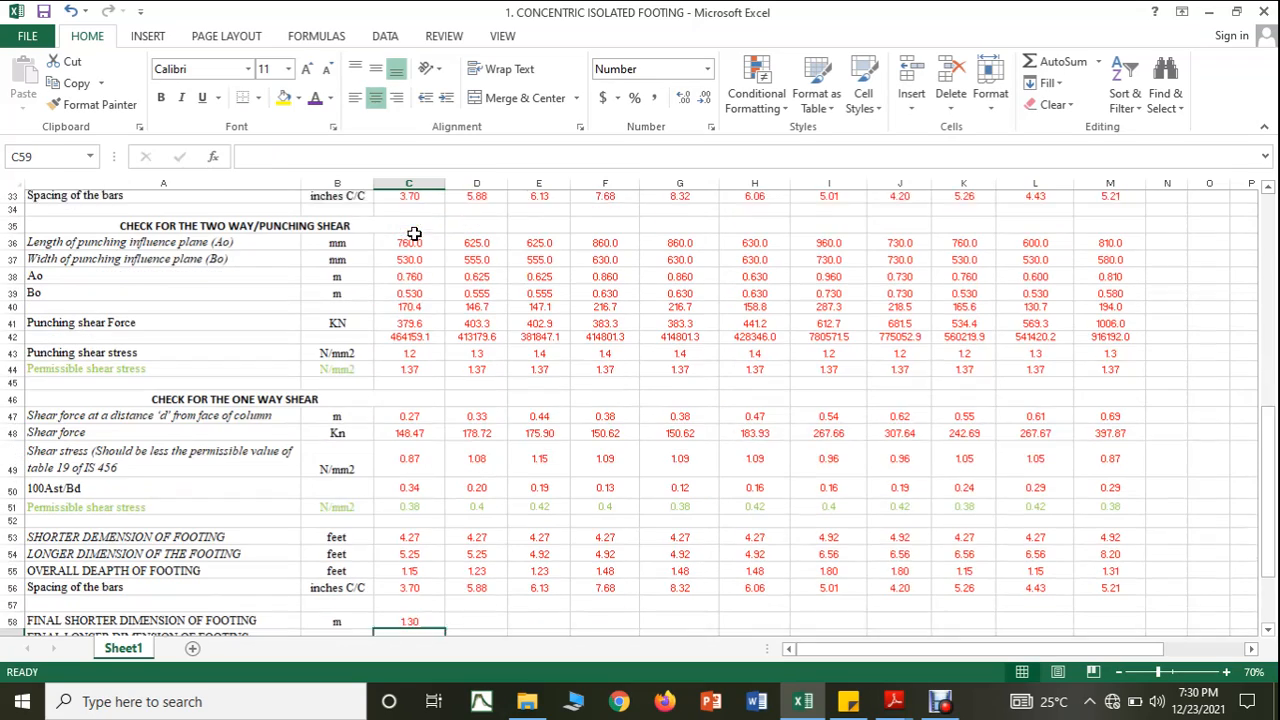
# Link C59 to the final longer dimension of the footing (L) in C14
pyautogui.write('=')
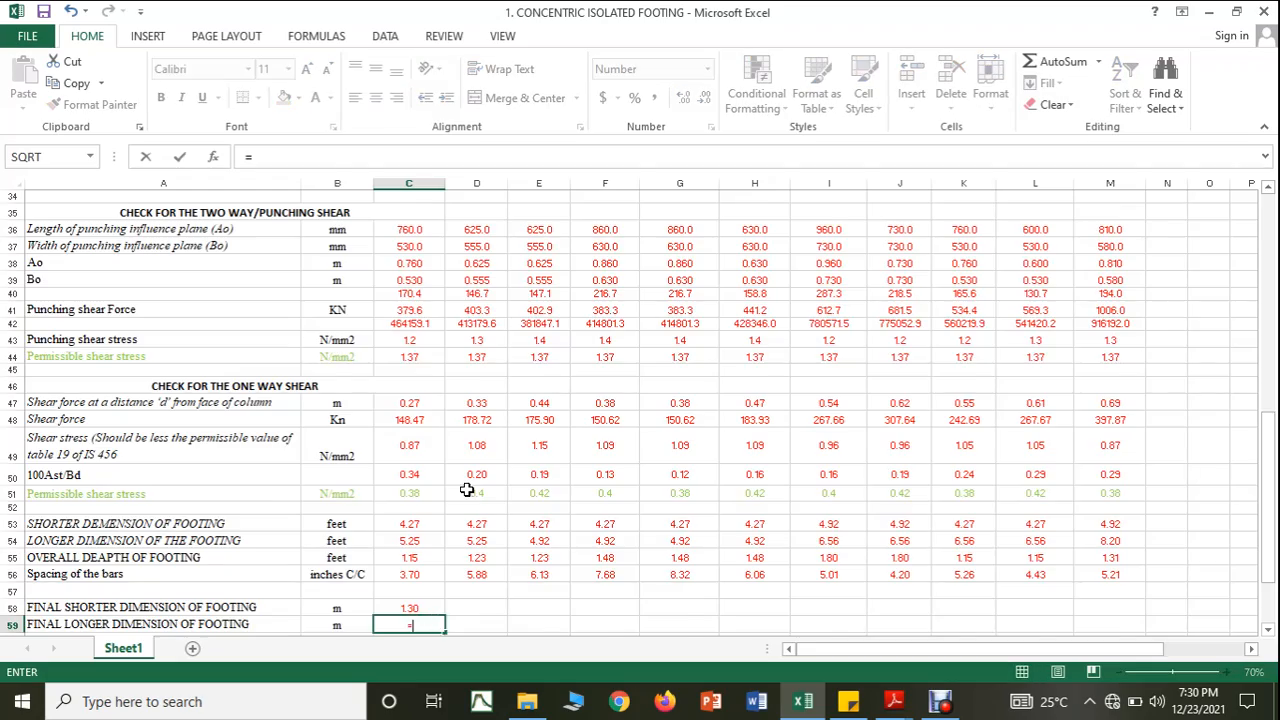
pyautogui.scroll(9, 468, 490)
pyautogui.click(420, 319)
pyautogui.press('Return')
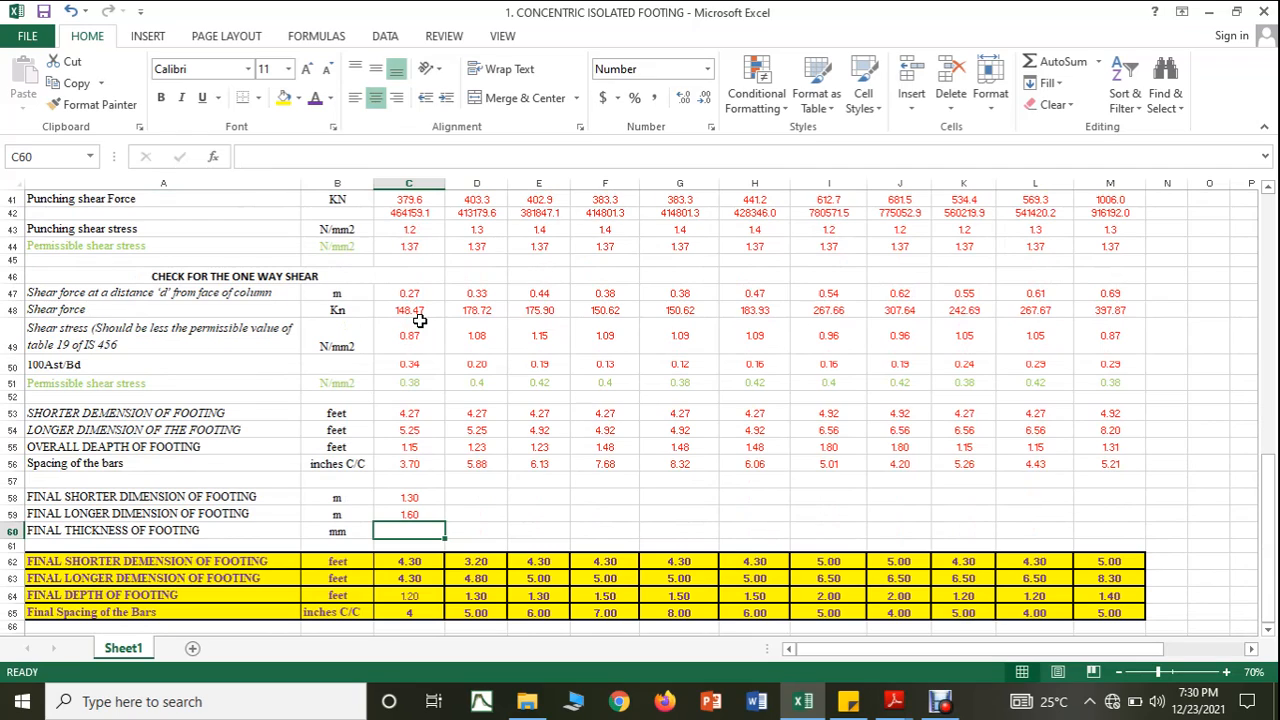
# Link C60 to the overall depth of footing in C26
pyautogui.write('=')
pyautogui.scroll(6, 466, 338)
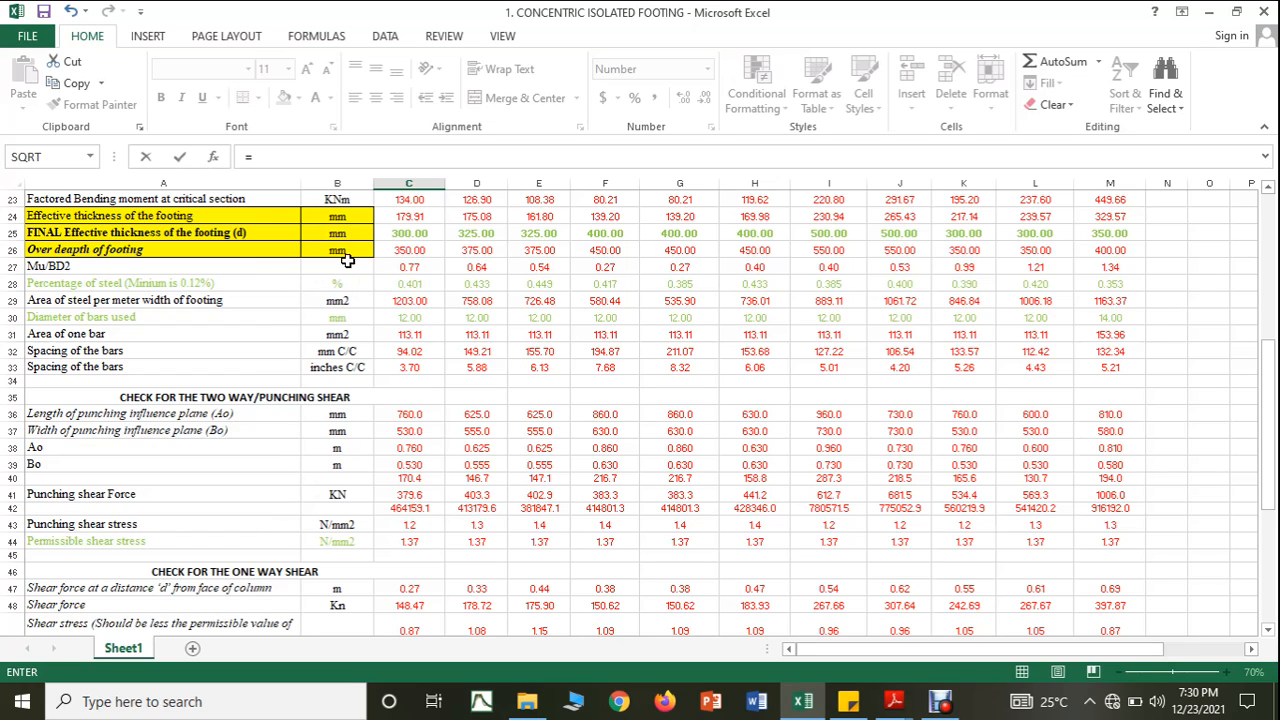
pyautogui.click(424, 249)
pyautogui.press('Return')
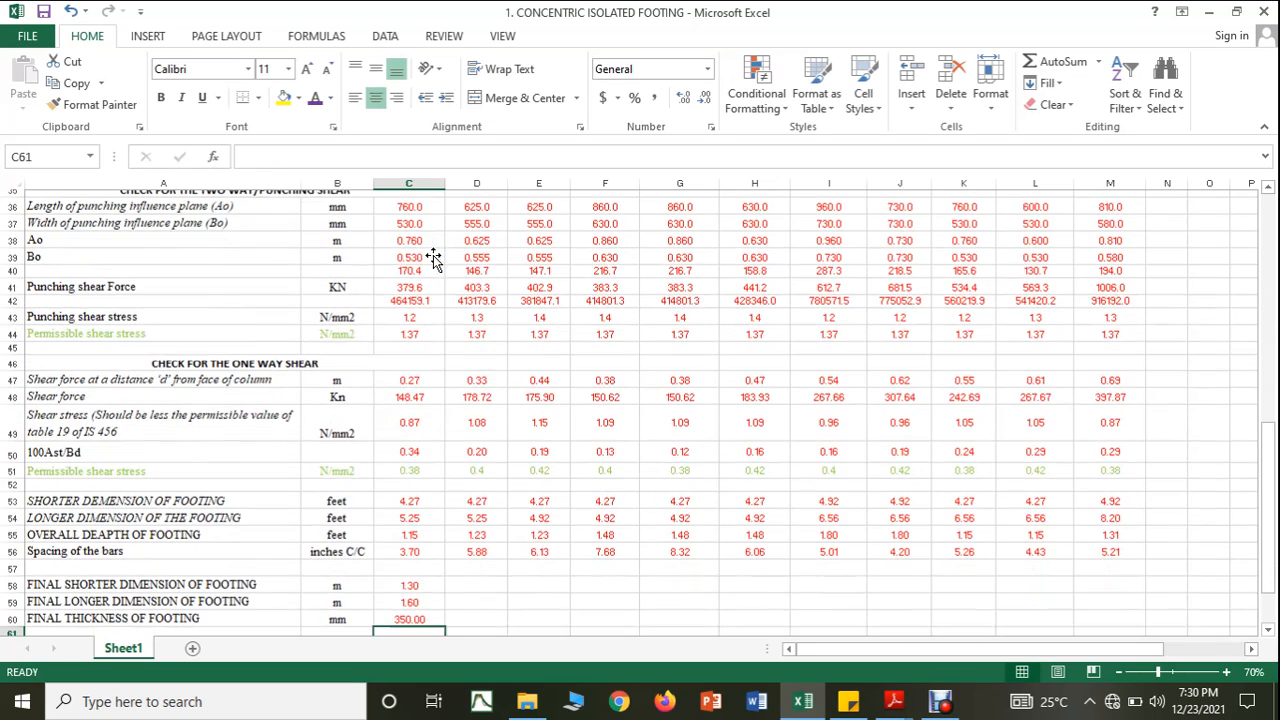
# Fill the formulas of C58:C60 across to column M
pyautogui.scroll(-3, 433, 258)
pyautogui.click(509, 437)
pyautogui.moveTo(437, 432); pyautogui.dragTo(1106, 468)
pyautogui.click(1164, 433)
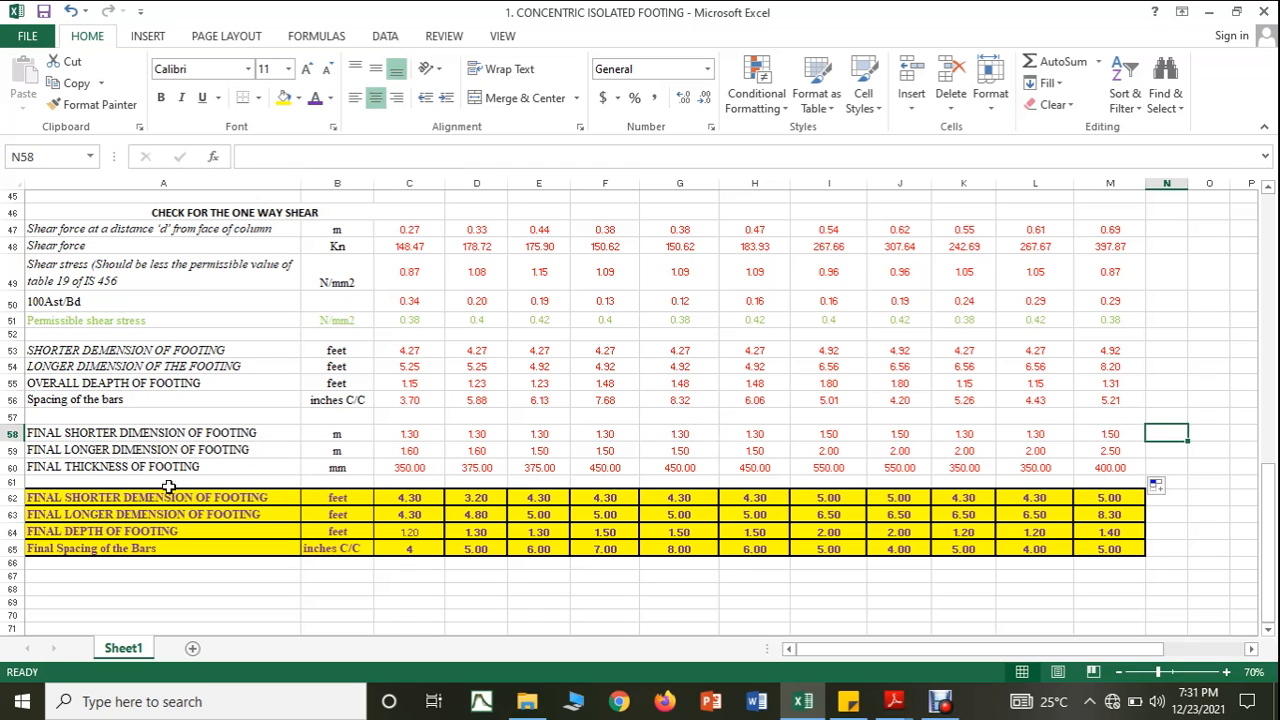
# Format A58:M60 with purple bold text and a yellow fill
pyautogui.moveTo(116, 438); pyautogui.dragTo(1140, 468)
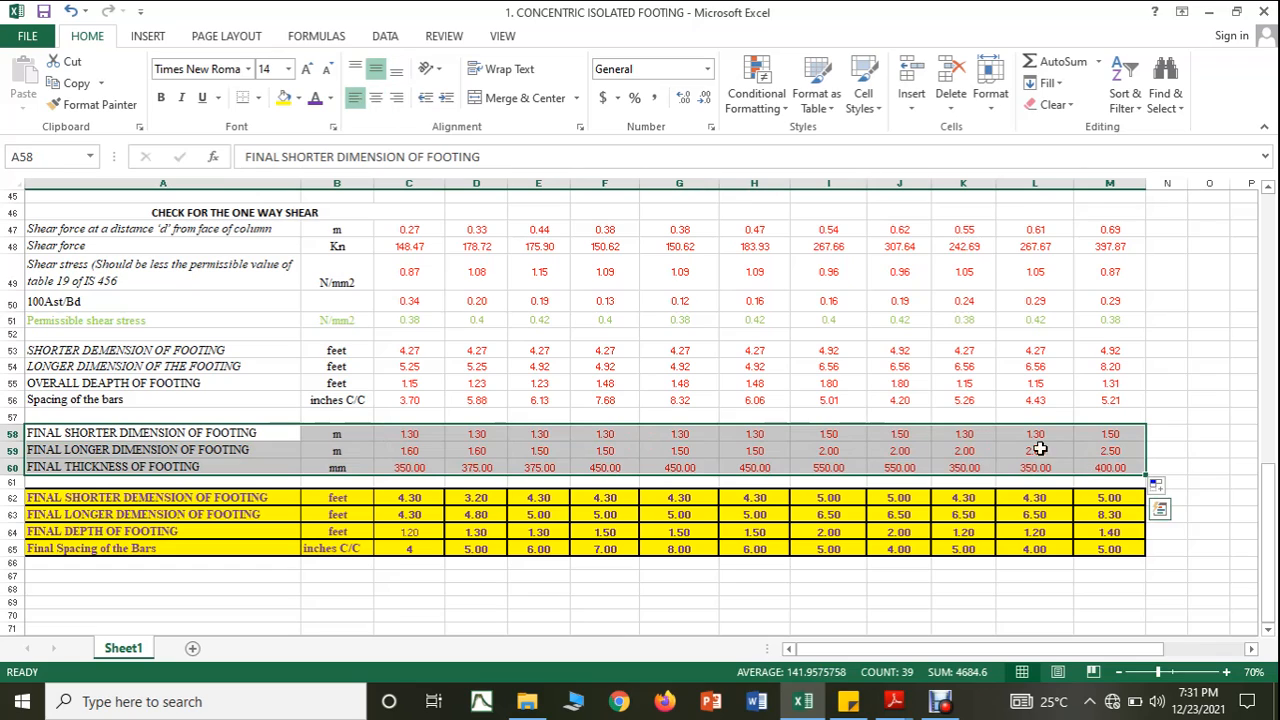
pyautogui.click(316, 100)
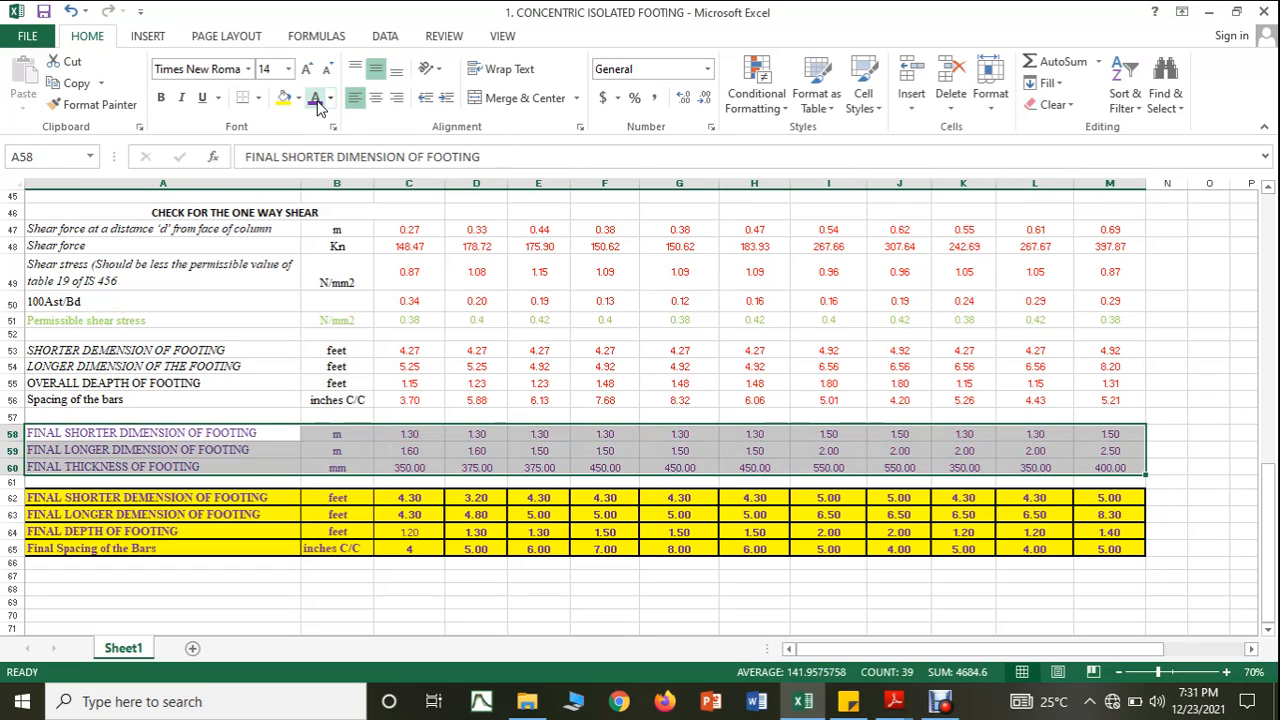
pyautogui.click(162, 98)
pyautogui.click(284, 97)
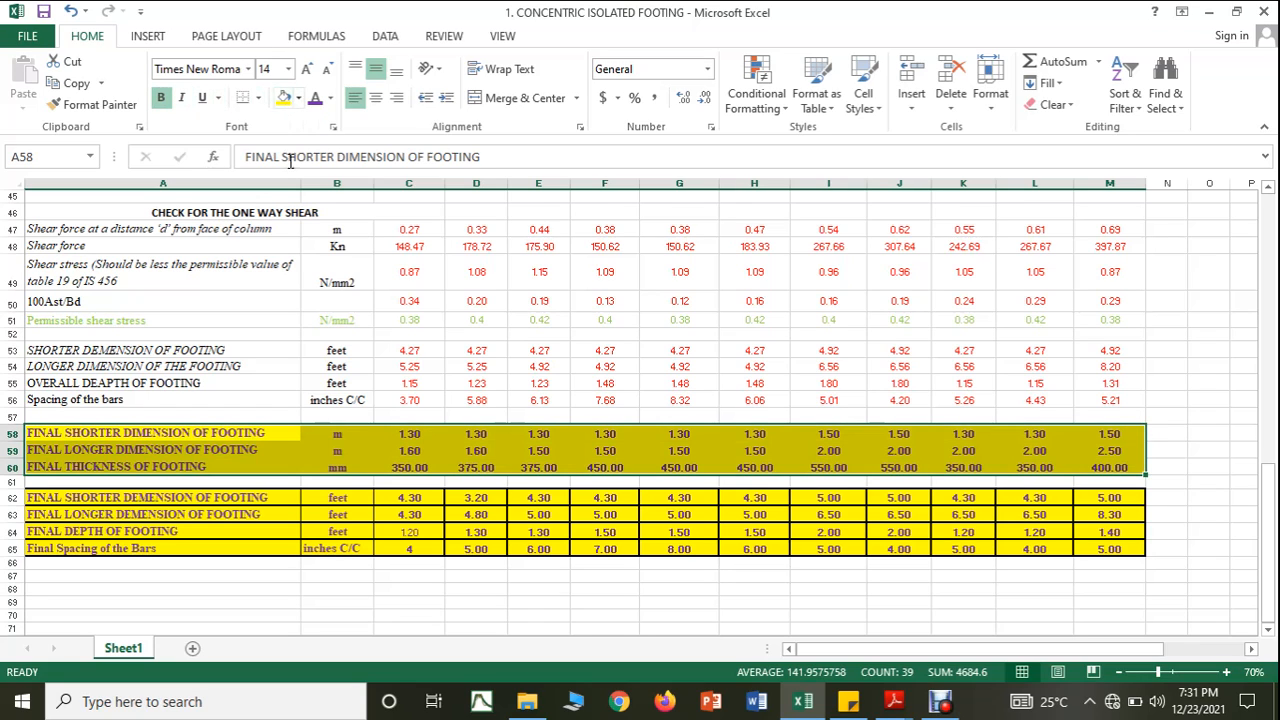
# Apply borders to all cells of A58:M60
pyautogui.click(258, 97)
pyautogui.click(296, 293)
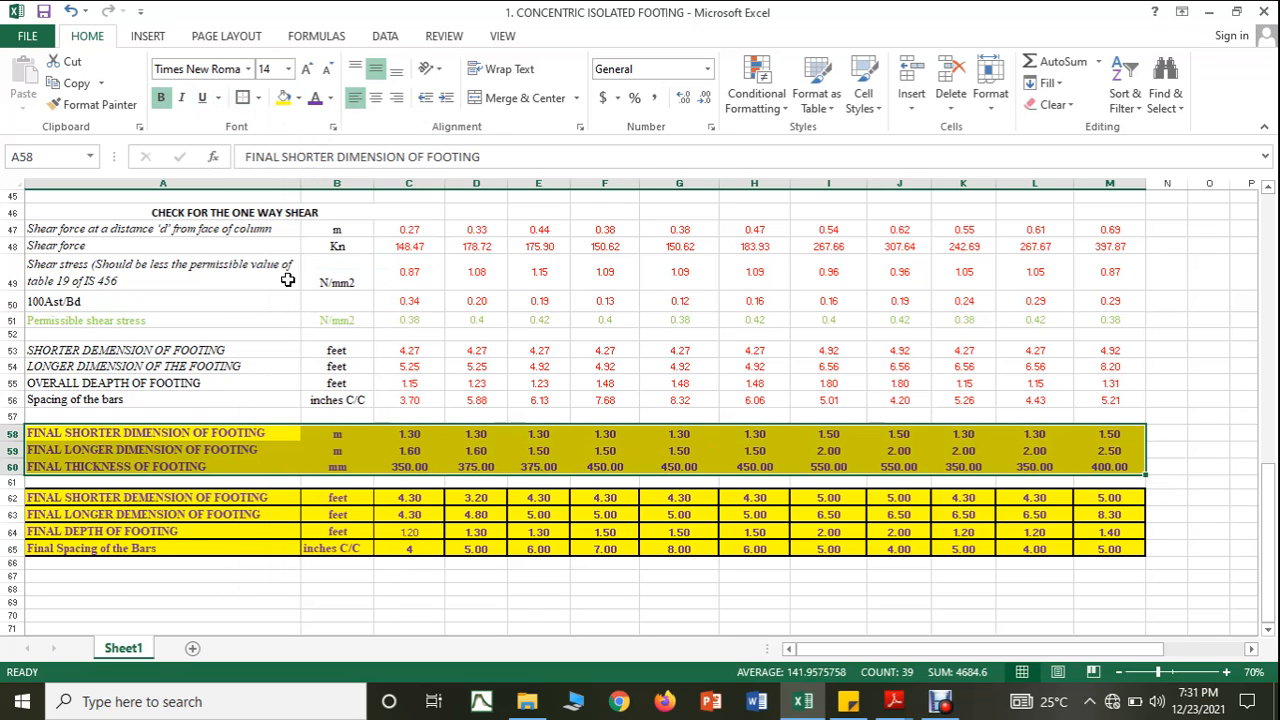
pyautogui.click(258, 97)
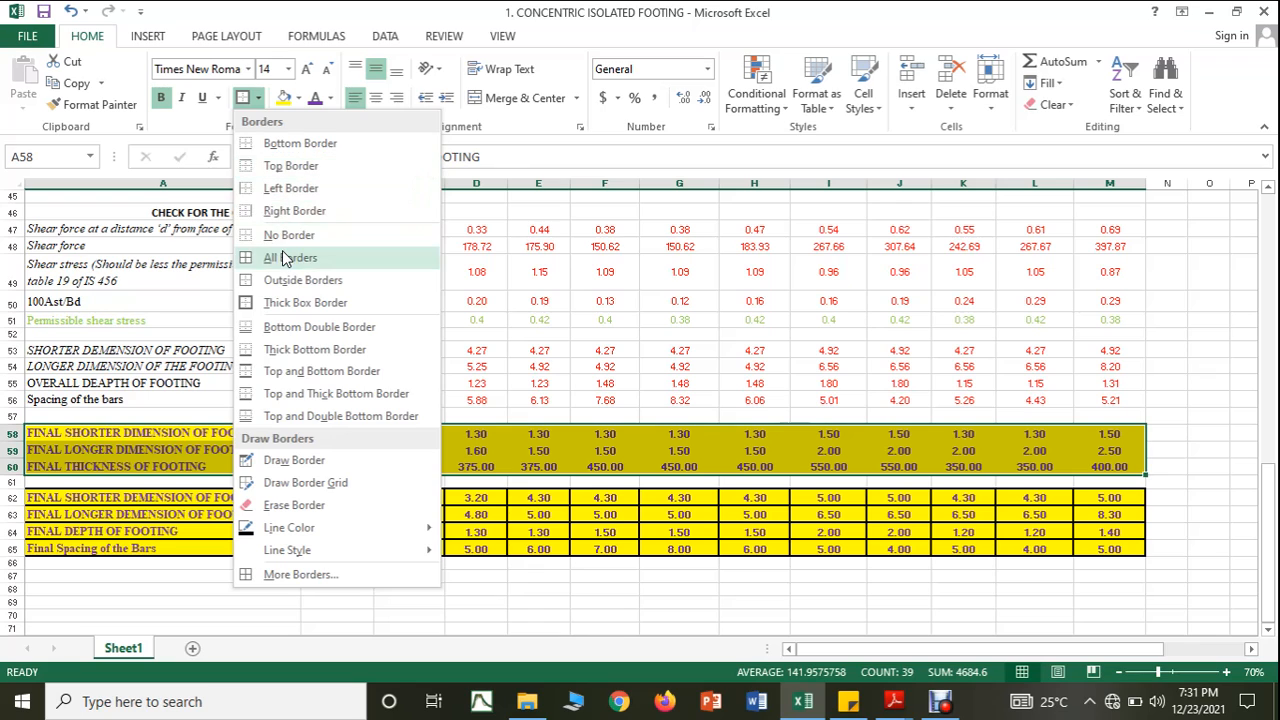
pyautogui.click(286, 259)
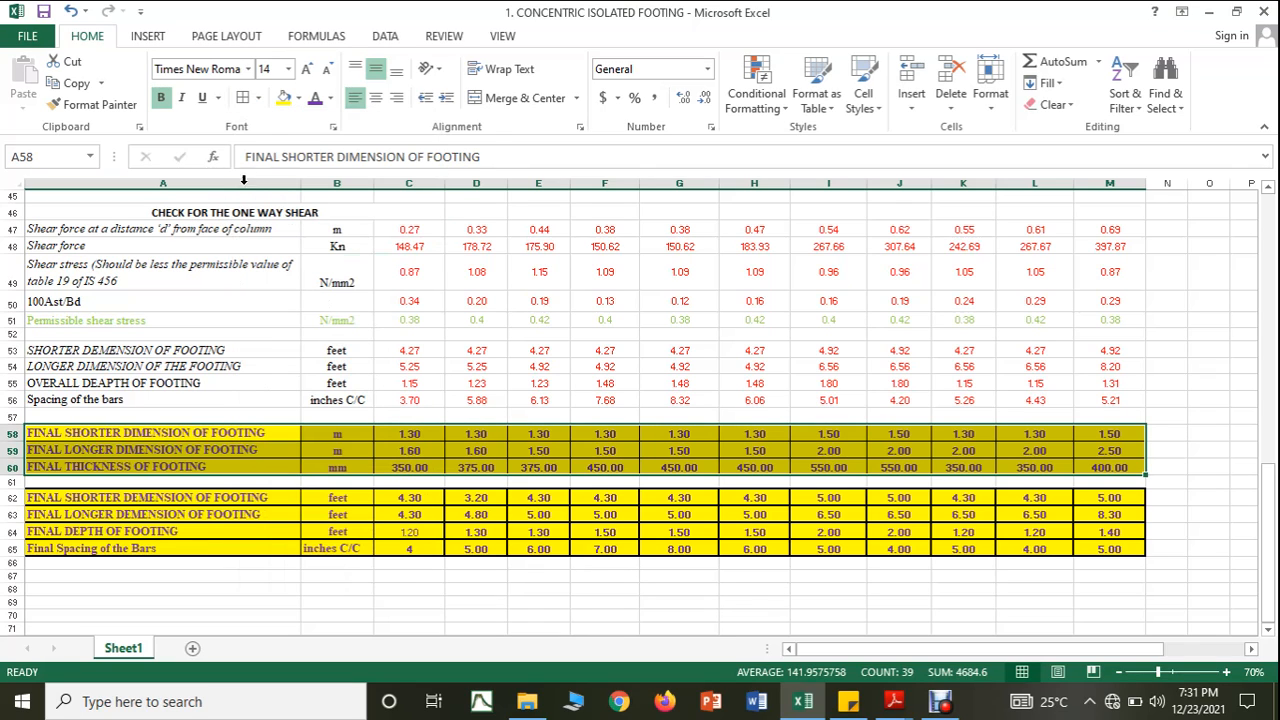
pyautogui.click(259, 100)
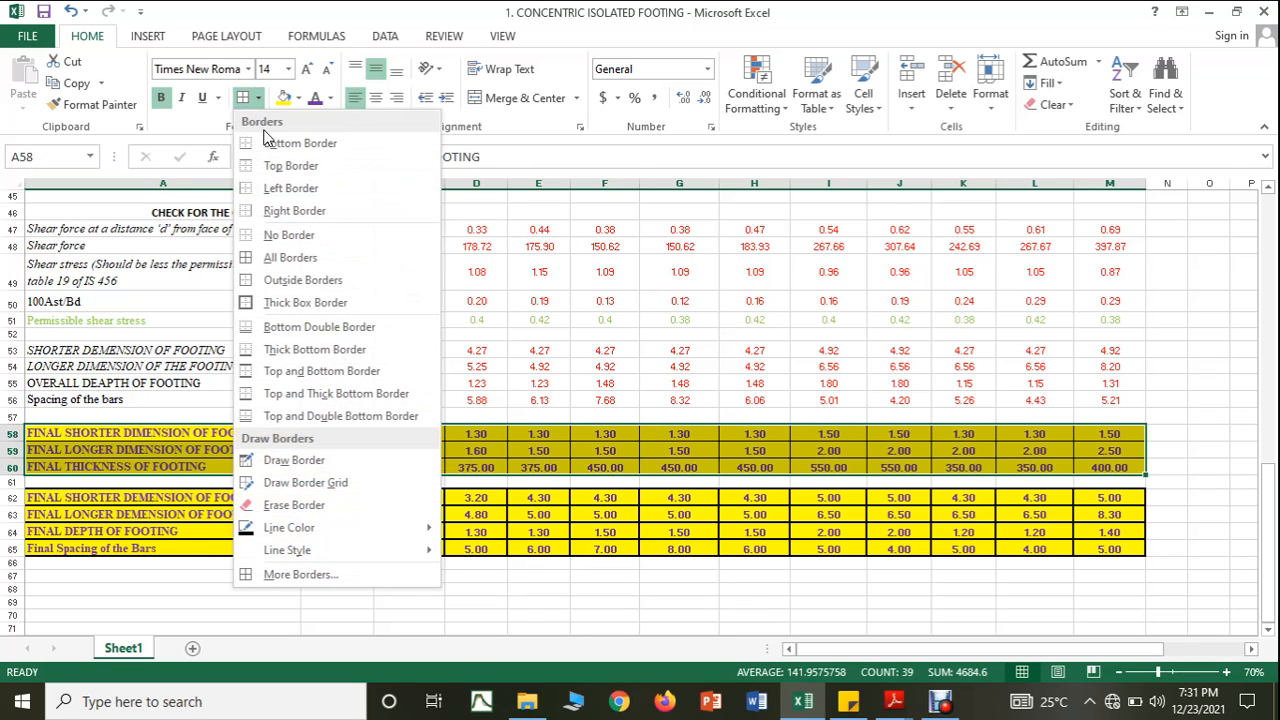
# Copy the formatting of A62 onto A58:M60 and centre the contents of the range
pyautogui.click(79, 500)
pyautogui.click(79, 497)
pyautogui.click(100, 104)
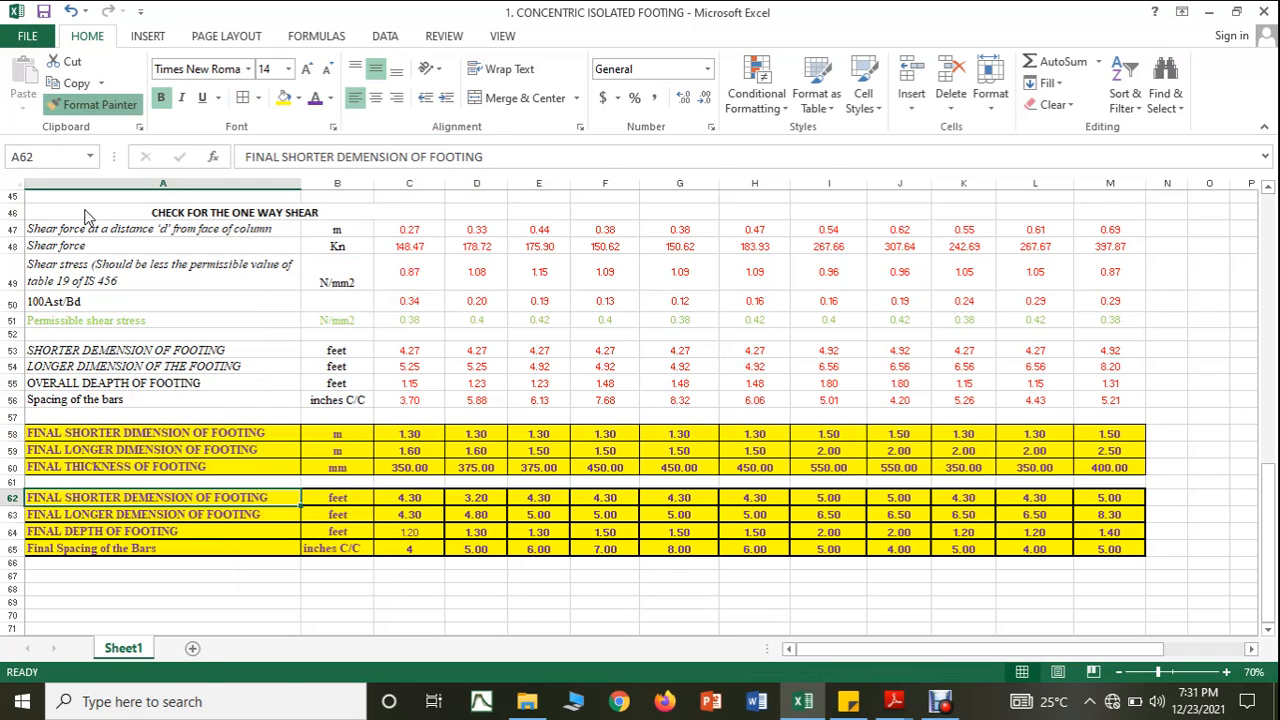
pyautogui.moveTo(45, 432)
pyautogui.mouseDown()
pyautogui.moveTo(474, 480)
pyautogui.moveTo(1058, 476)
pyautogui.moveTo(1110, 460)
pyautogui.mouseUp()
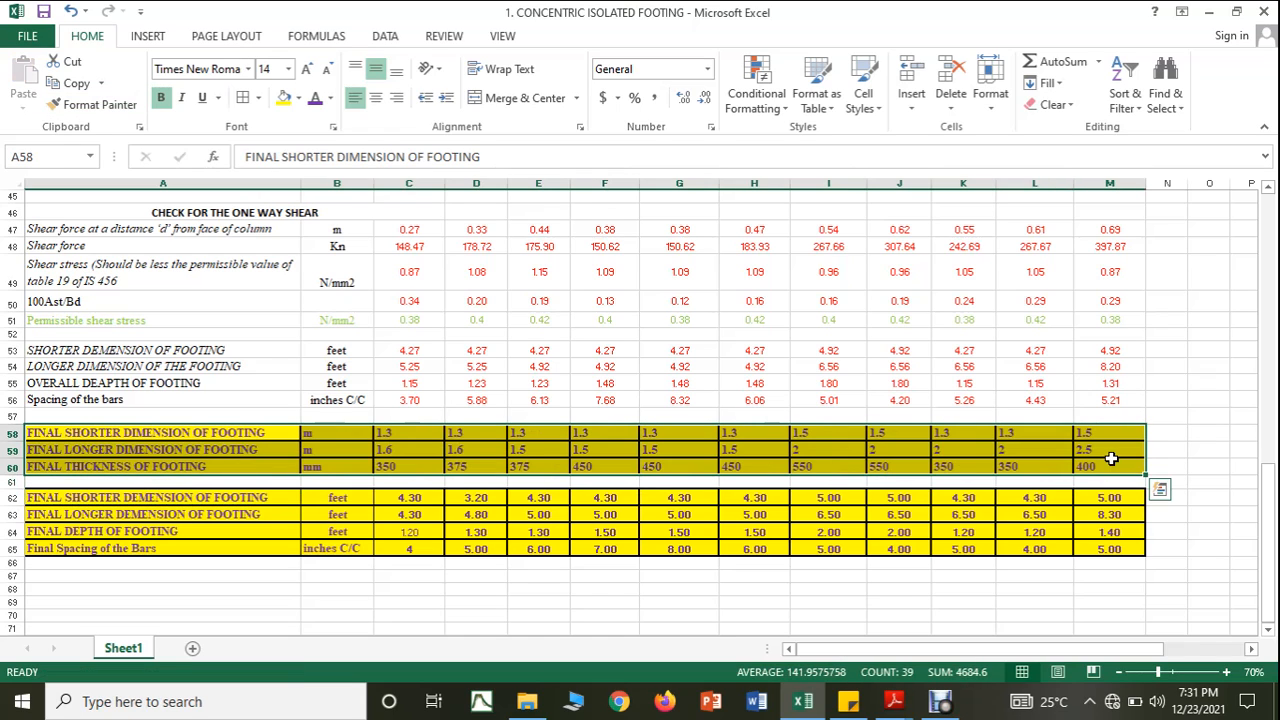
pyautogui.click(376, 97)
pyautogui.click(1205, 316)
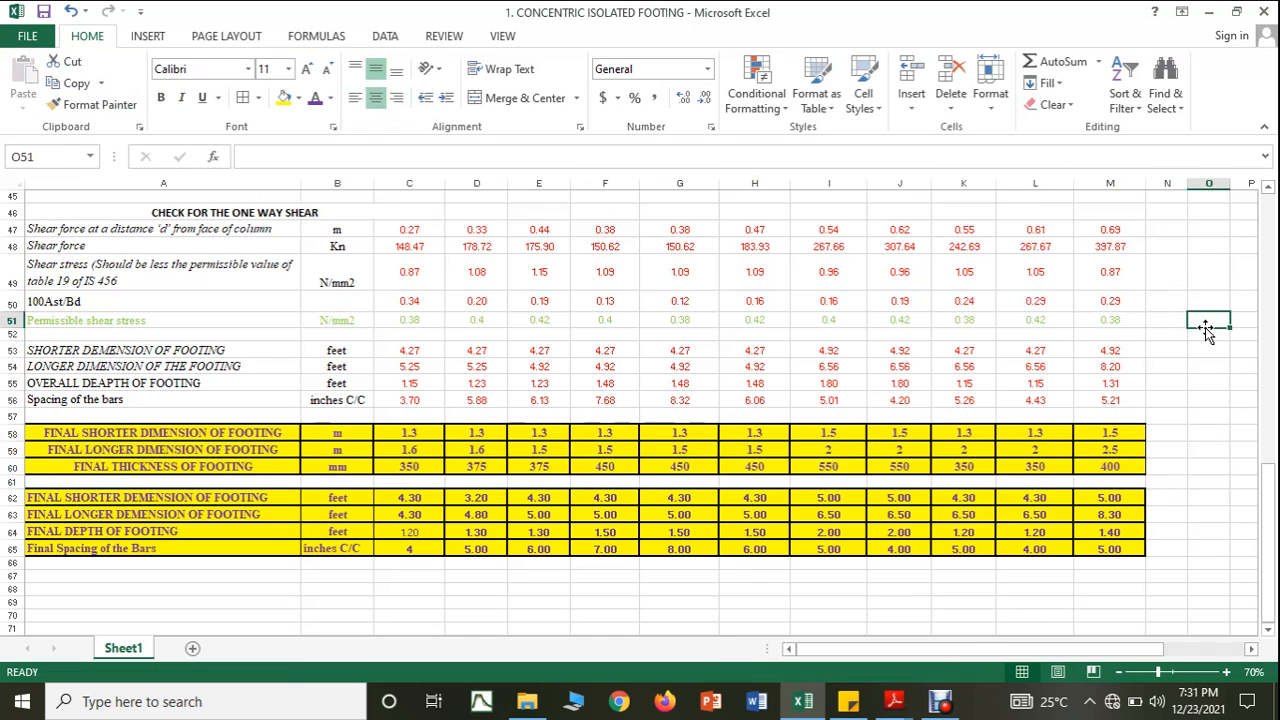